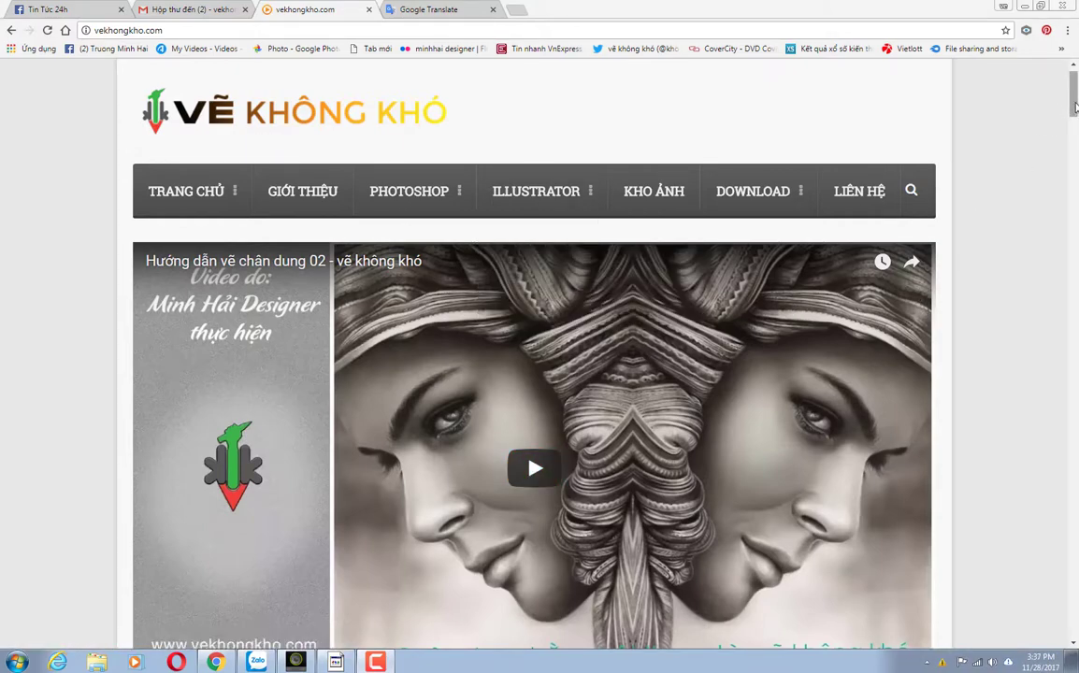
Step: Leave the vekhongkho.com page in Chrome and return to tshirt 50x45.psd in Photoshop
{"action": "left_click_drag", "start_coordinate": [1074, 109], "coordinate": [1074, 111]}
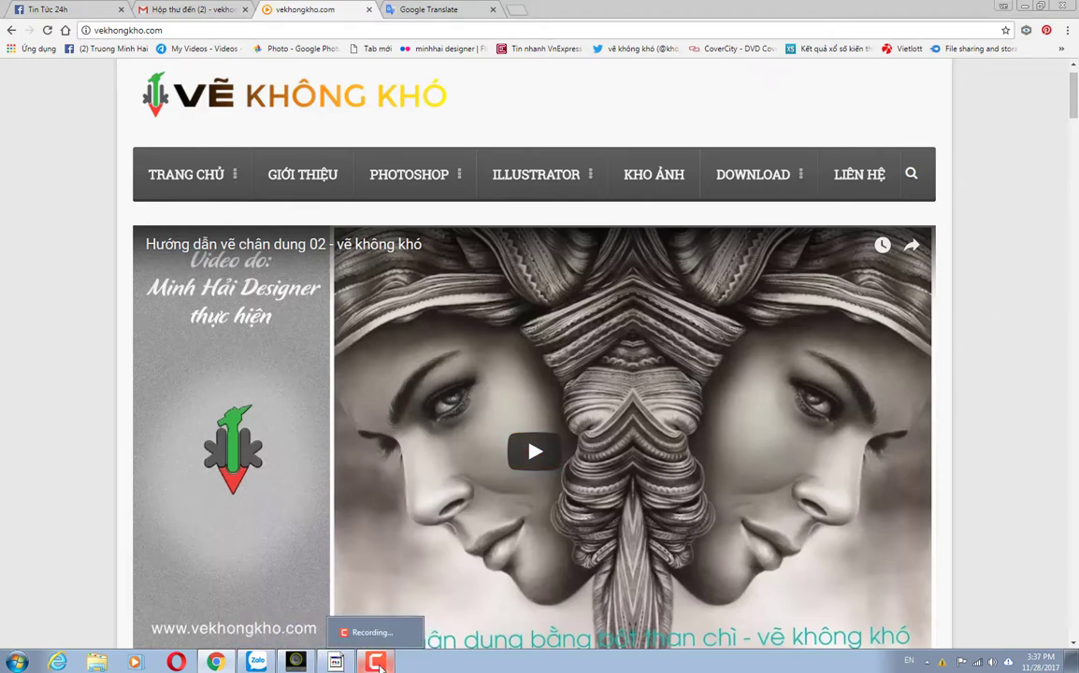
{"action": "left_click", "coordinate": [335, 662]}
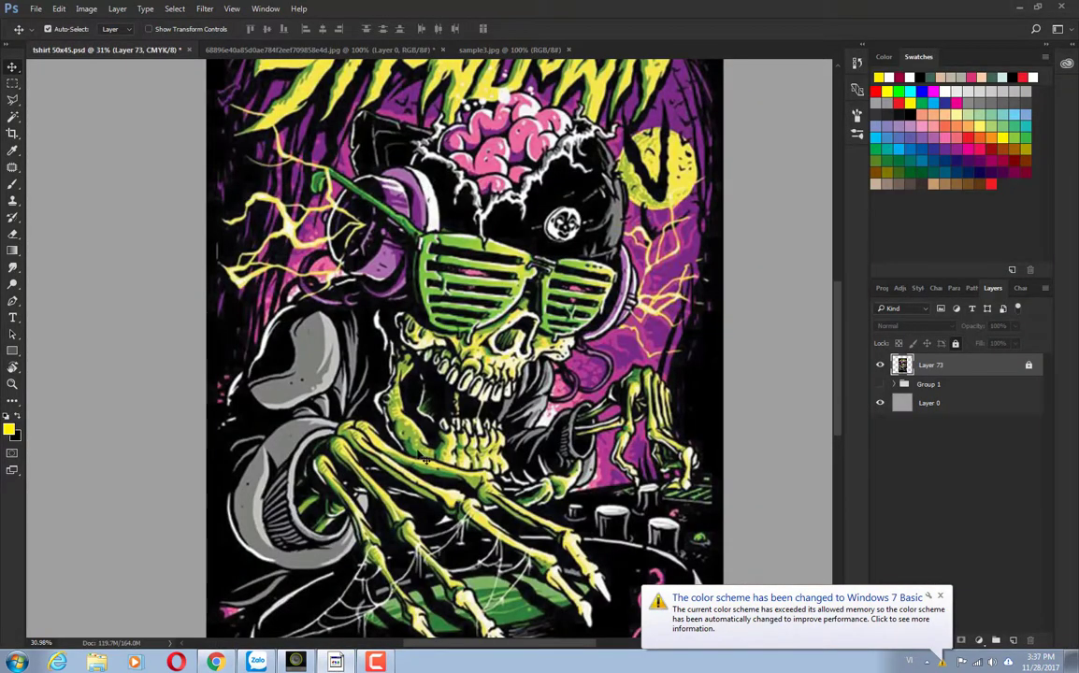
{"action": "scroll", "coordinate": [425, 458], "scroll_direction": "down", "scroll_amount": 1}
{"action": "scroll", "coordinate": [439, 455], "scroll_direction": "down", "scroll_amount": 1}
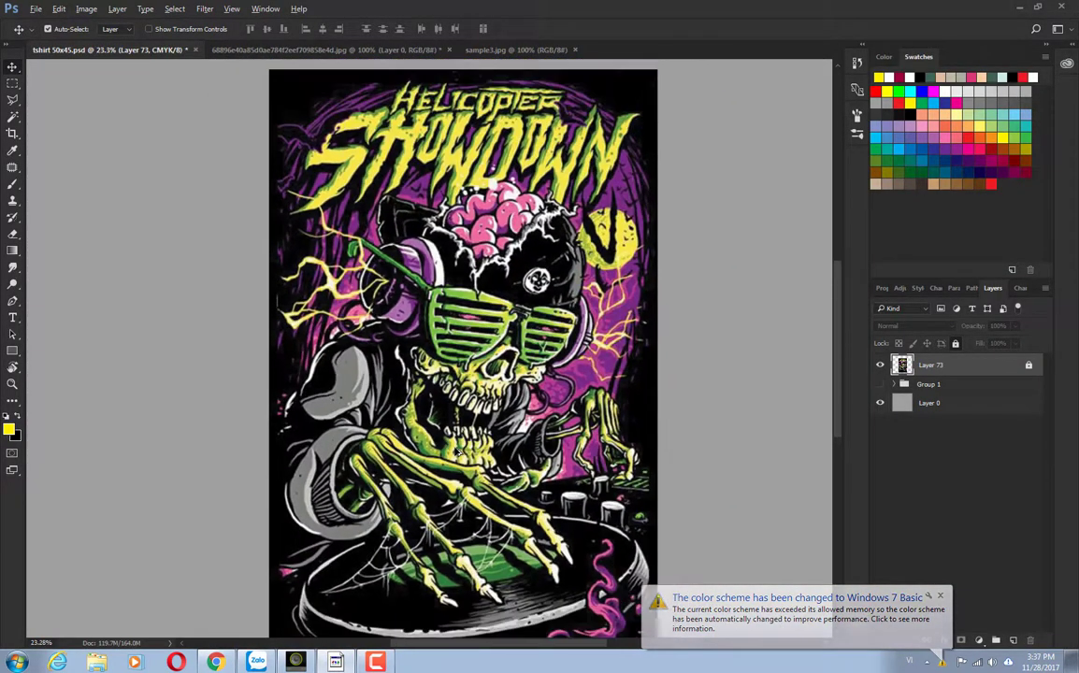
{"action": "scroll", "coordinate": [455, 452], "scroll_direction": "down", "scroll_amount": 1}
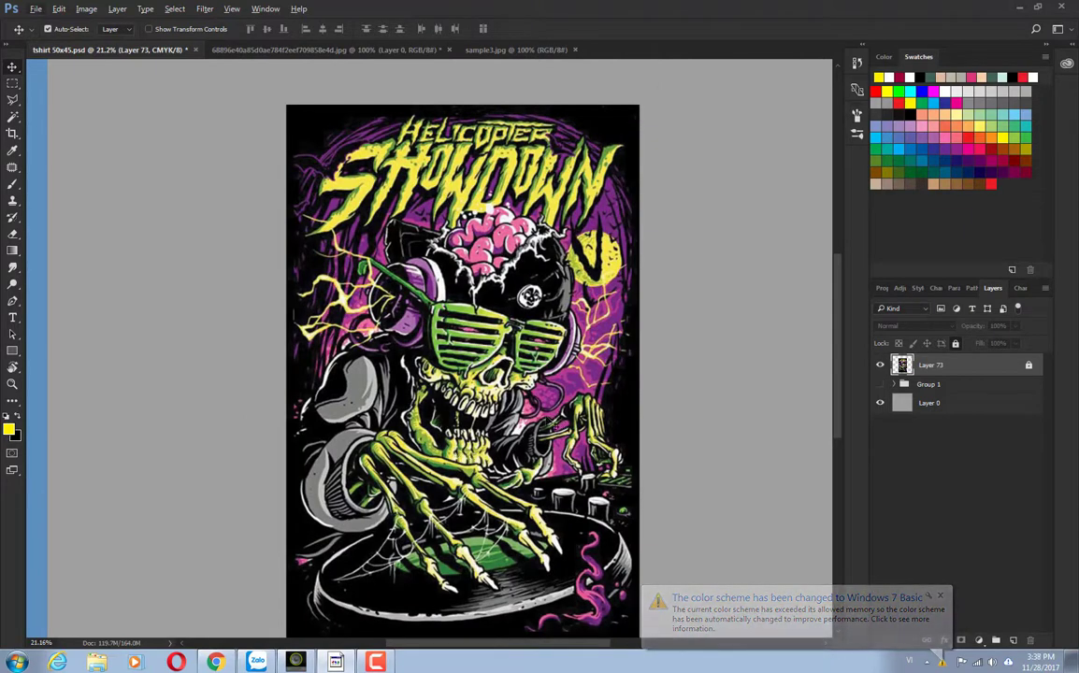
{"action": "scroll", "coordinate": [486, 430], "scroll_direction": "down", "scroll_amount": 1}
{"action": "scroll", "coordinate": [524, 451], "scroll_direction": "down", "scroll_amount": 1}
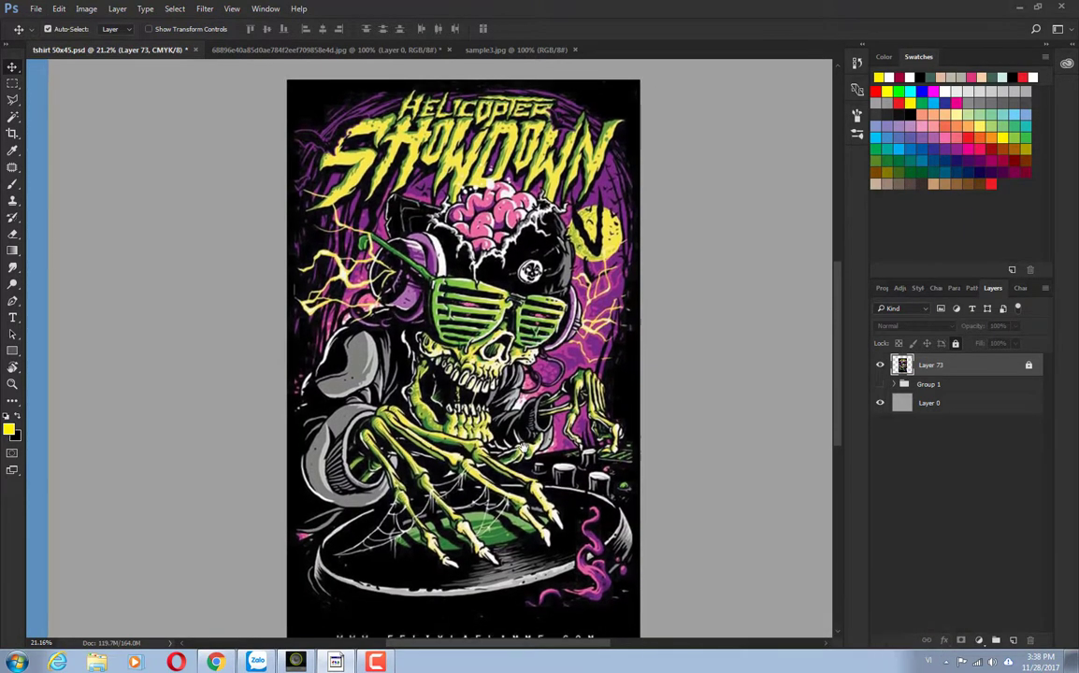
{"action": "scroll", "coordinate": [524, 449], "scroll_direction": "down", "scroll_amount": 1}
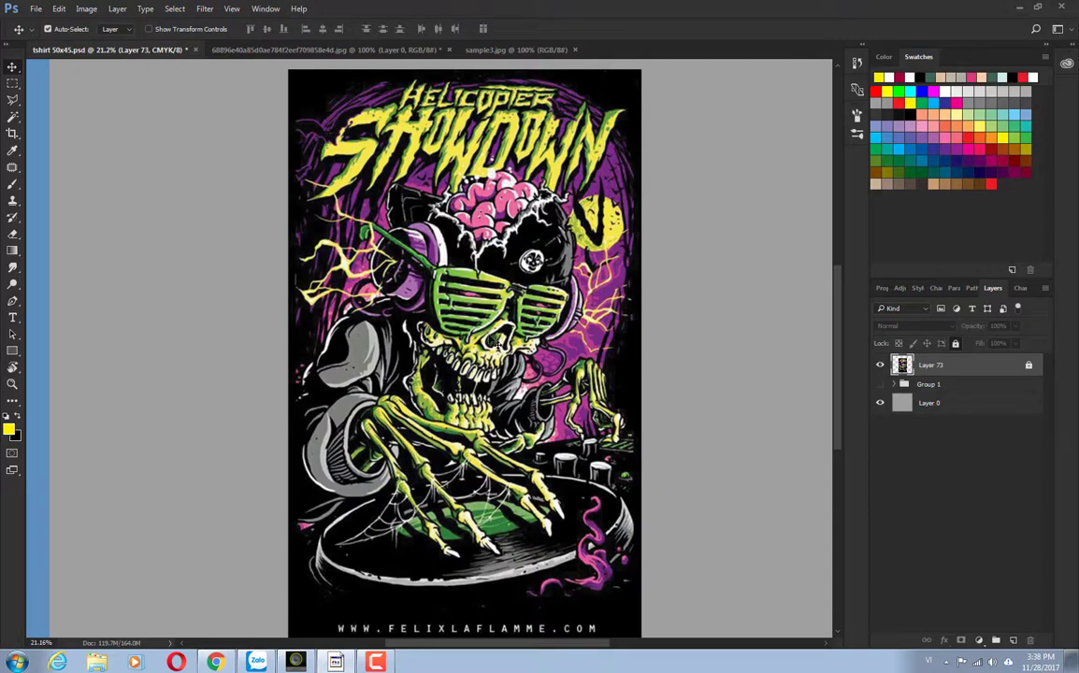
{"action": "scroll", "coordinate": [458, 284], "scroll_direction": "up", "scroll_amount": 2}
{"action": "scroll", "coordinate": [458, 284], "scroll_direction": "up", "scroll_amount": 1}
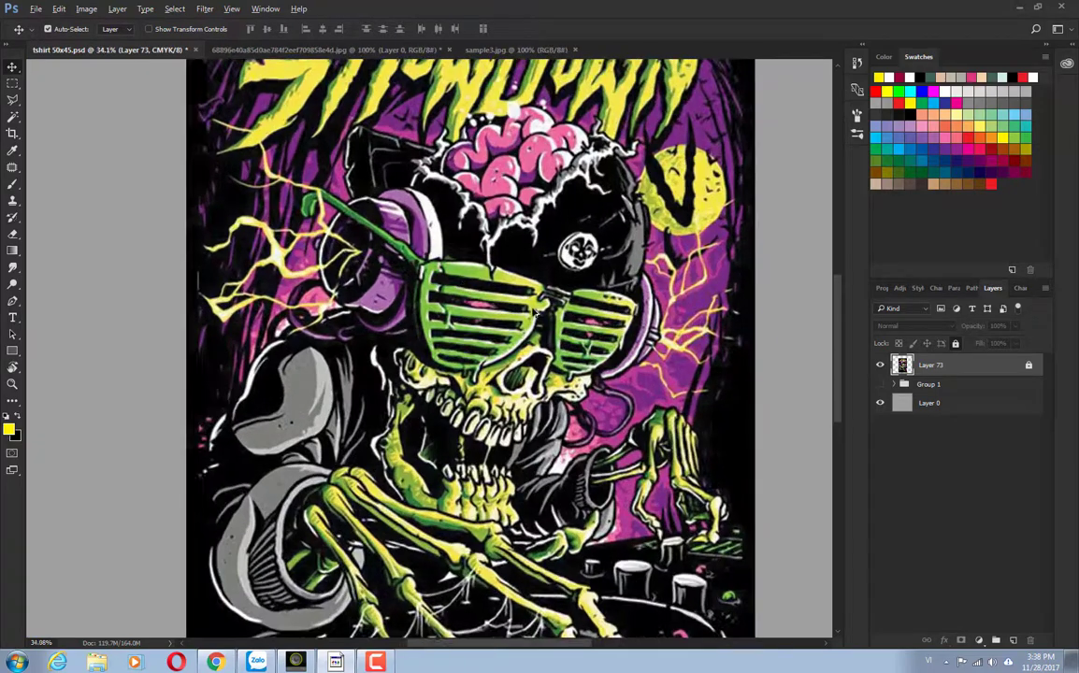
{"action": "scroll", "coordinate": [538, 312], "scroll_direction": "up", "scroll_amount": 1}
{"action": "scroll", "coordinate": [537, 311], "scroll_direction": "down", "scroll_amount": 1}
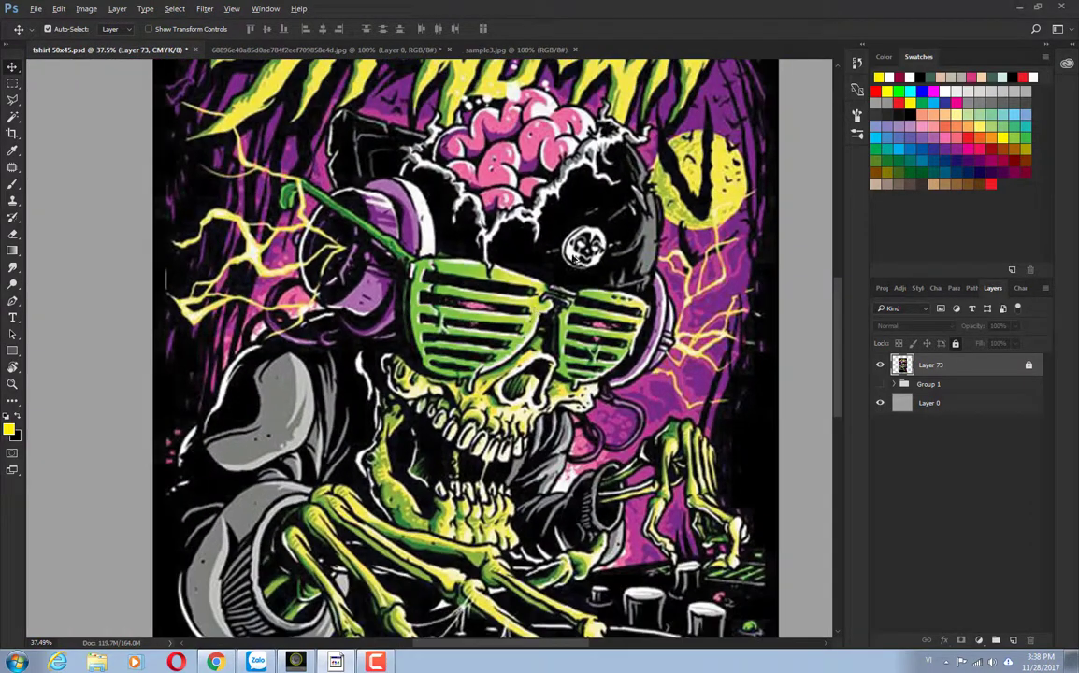
{"action": "scroll", "coordinate": [567, 325], "scroll_direction": "up", "scroll_amount": 1}
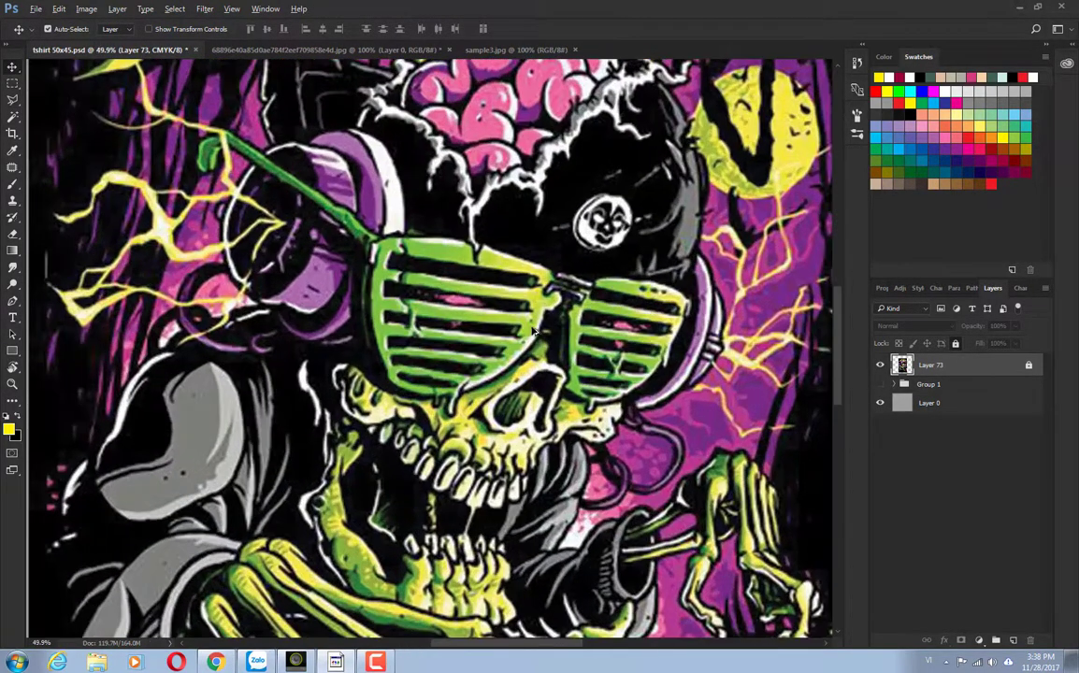
{"action": "scroll", "coordinate": [535, 329], "scroll_direction": "down", "scroll_amount": 2}
{"action": "scroll", "coordinate": [535, 329], "scroll_direction": "down", "scroll_amount": 1}
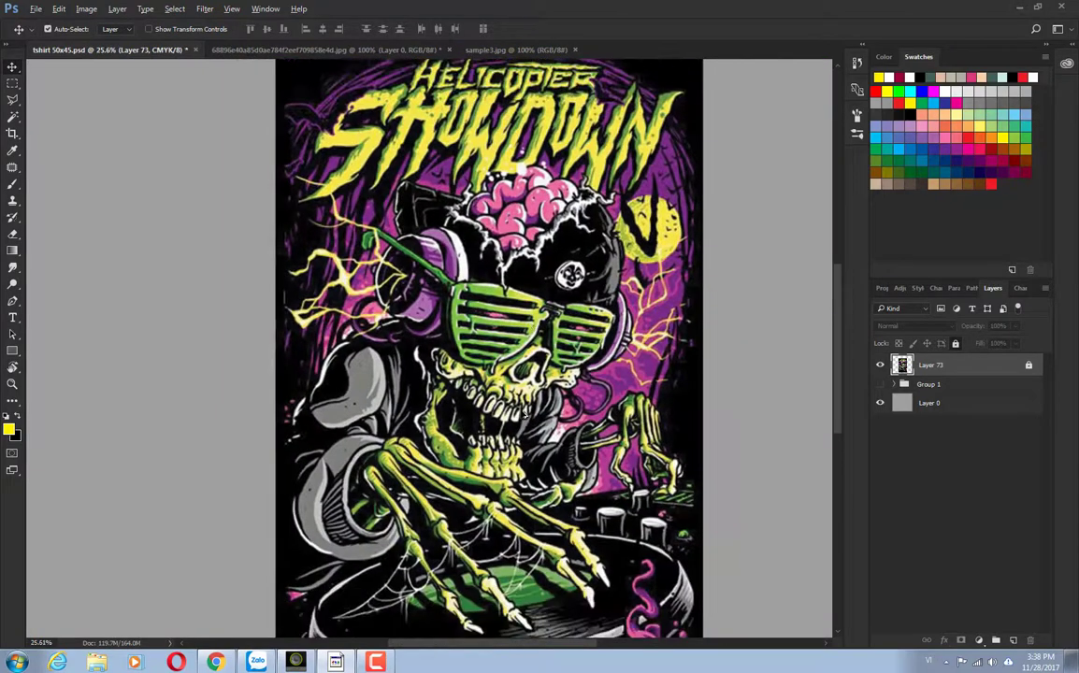
{"action": "scroll", "coordinate": [525, 415], "scroll_direction": "up", "scroll_amount": 2}
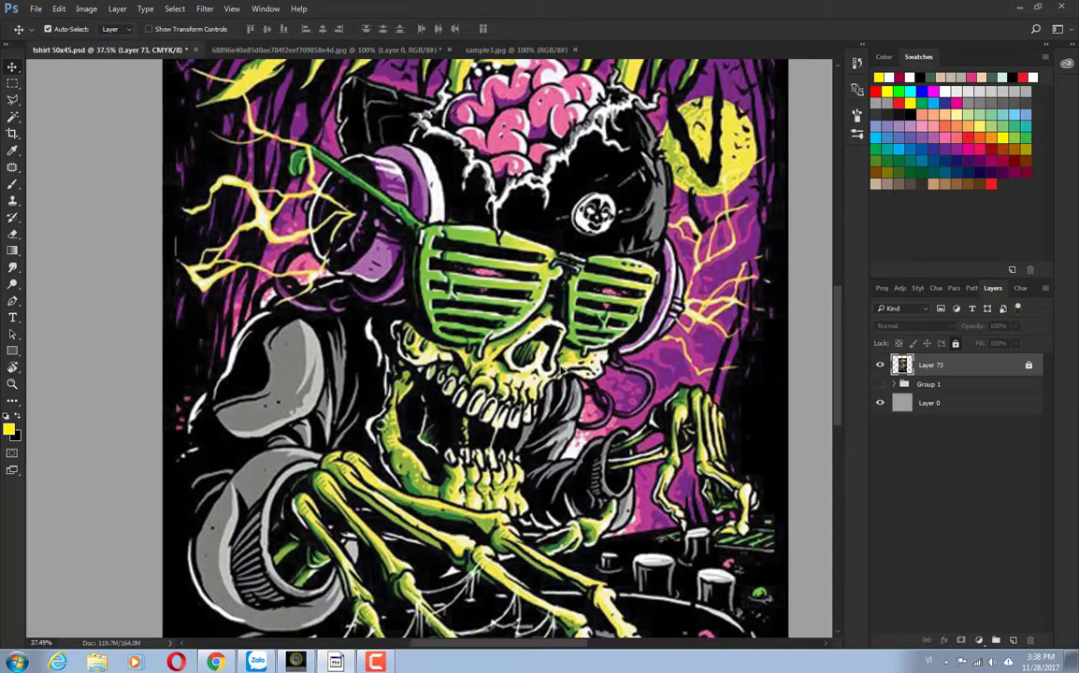
{"action": "scroll", "coordinate": [477, 334], "scroll_direction": "up", "scroll_amount": 2}
{"action": "scroll", "coordinate": [486, 328], "scroll_direction": "down", "scroll_amount": 3}
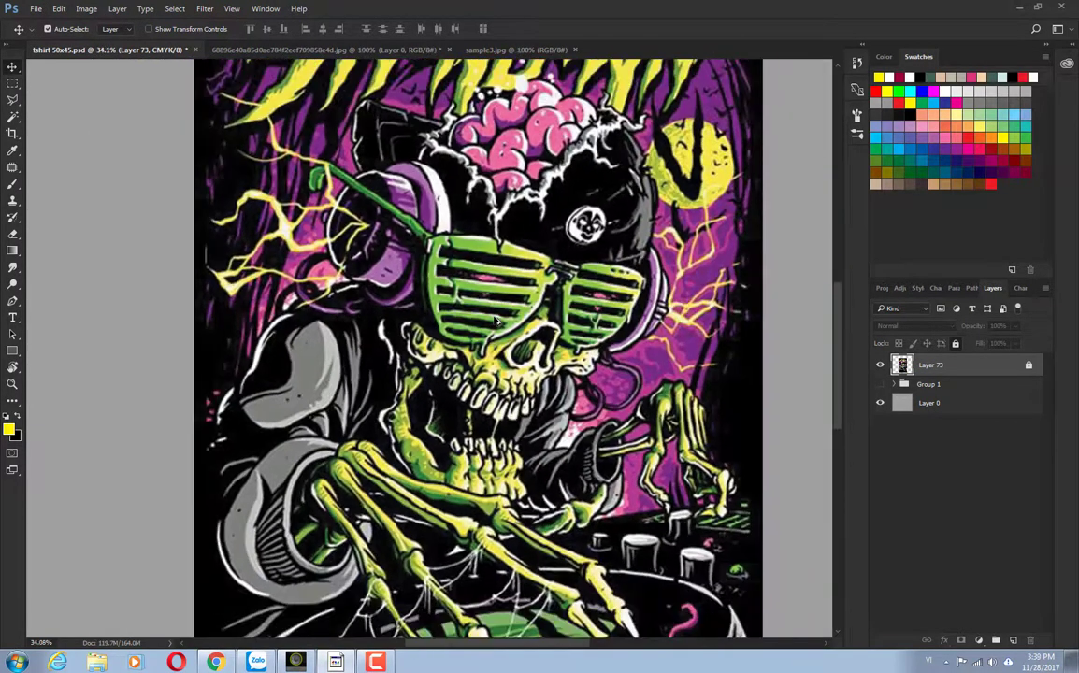
{"action": "scroll", "coordinate": [496, 320], "scroll_direction": "down", "scroll_amount": 2}
{"action": "scroll", "coordinate": [498, 321], "scroll_direction": "up", "scroll_amount": 1}
{"action": "scroll", "coordinate": [542, 308], "scroll_direction": "down", "scroll_amount": 2}
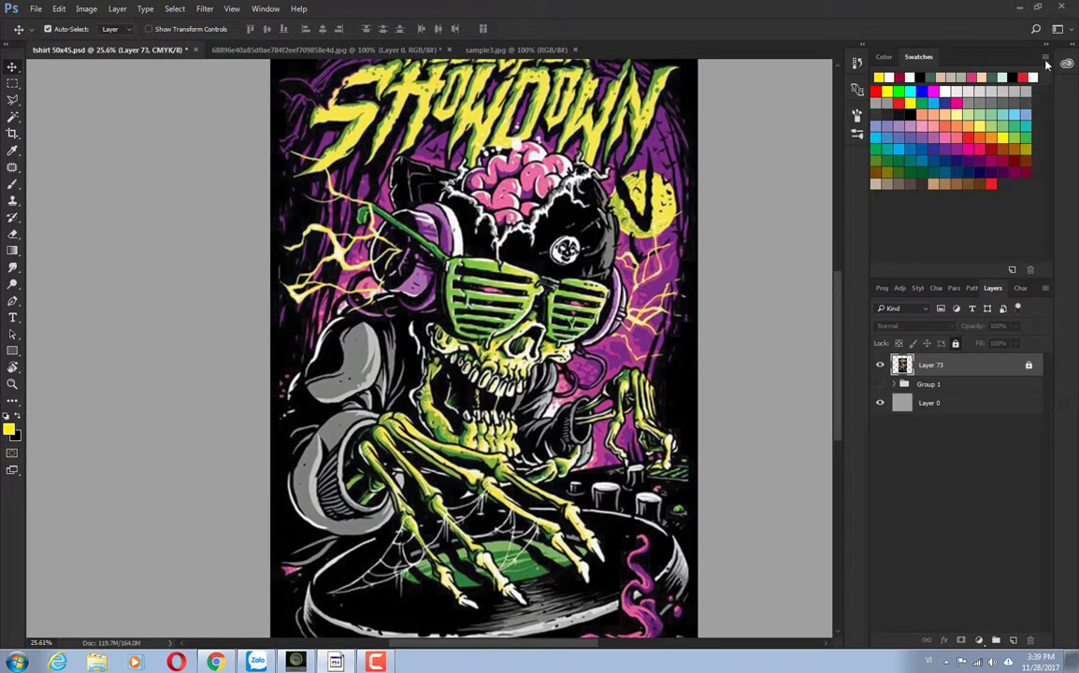
Step: Switch the Photoshop workspace layout to Painting
{"action": "left_click", "coordinate": [1066, 30]}
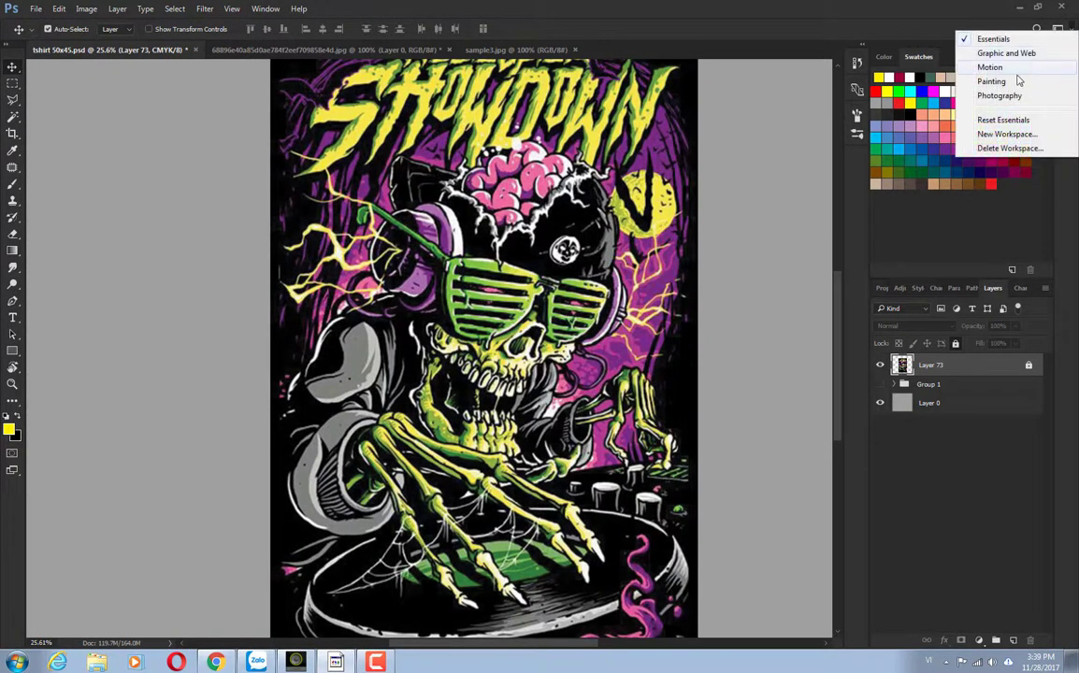
{"action": "left_click", "coordinate": [790, 18]}
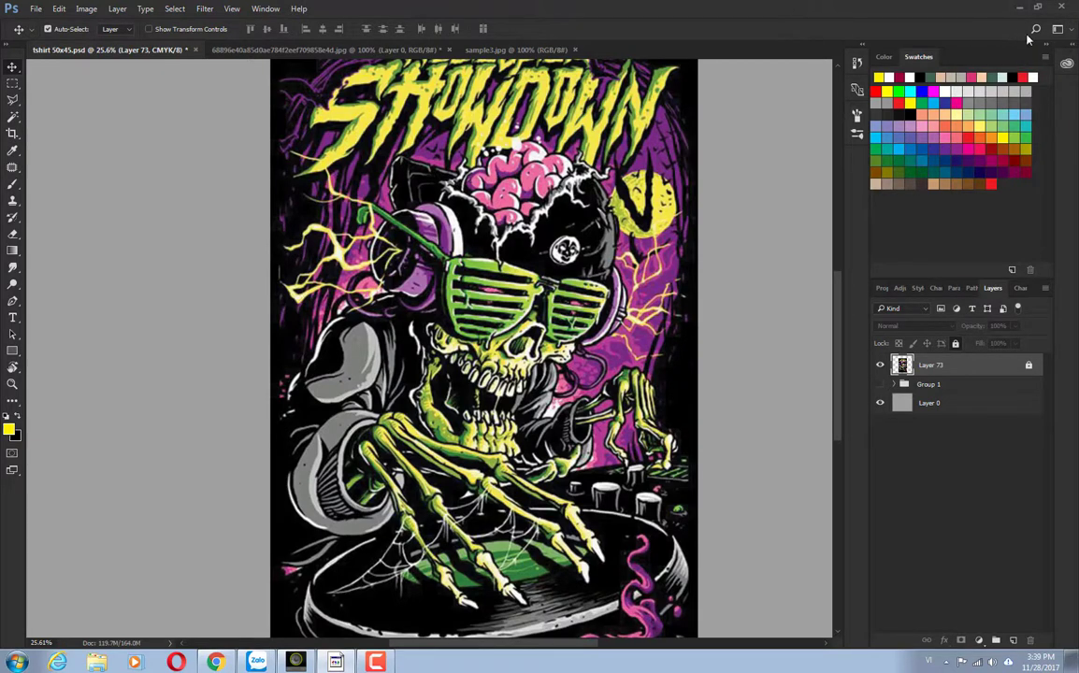
{"action": "left_click", "coordinate": [1066, 30]}
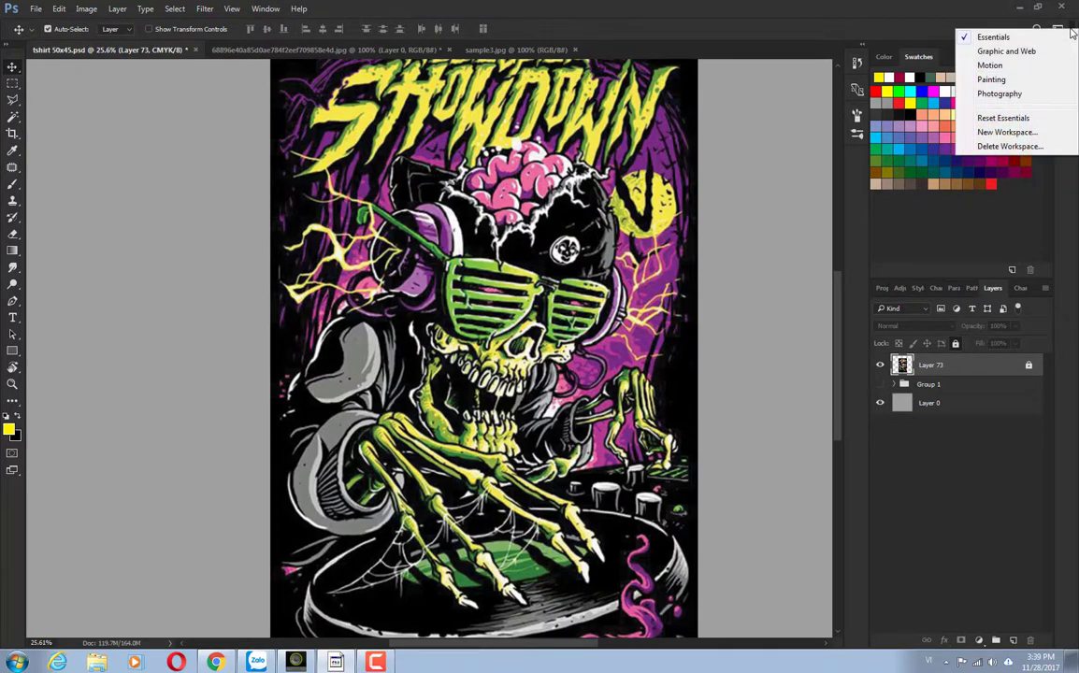
{"action": "left_click", "coordinate": [1001, 79]}
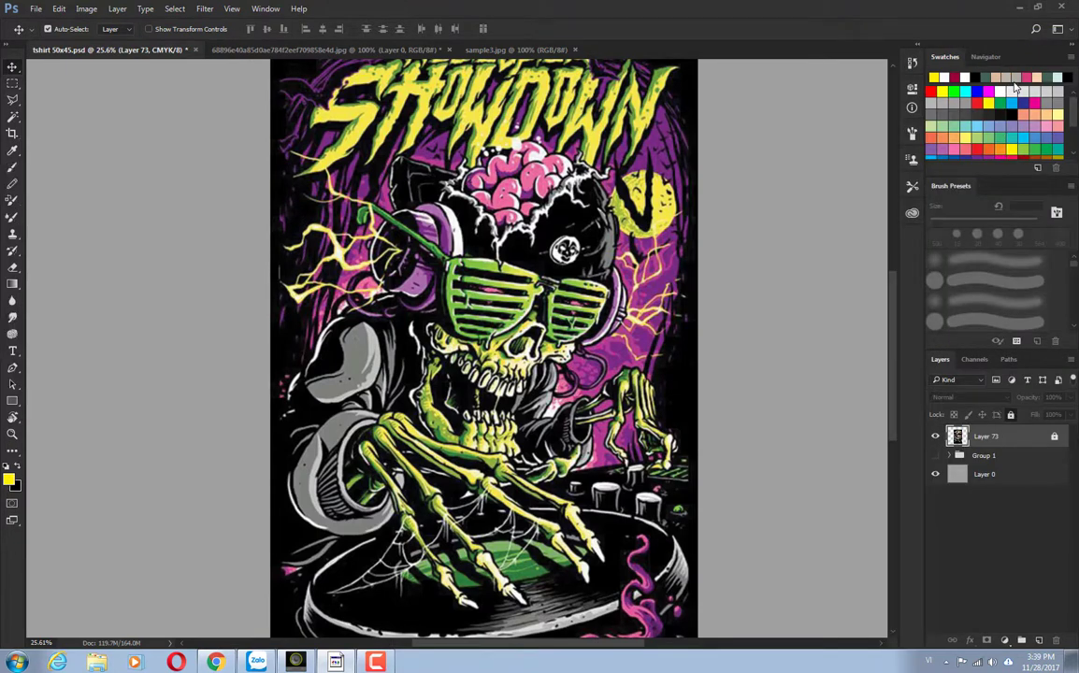
Step: Toggle and collapse the Brush settings panel, then check the Brush Presets options list
{"action": "left_click", "coordinate": [911, 136]}
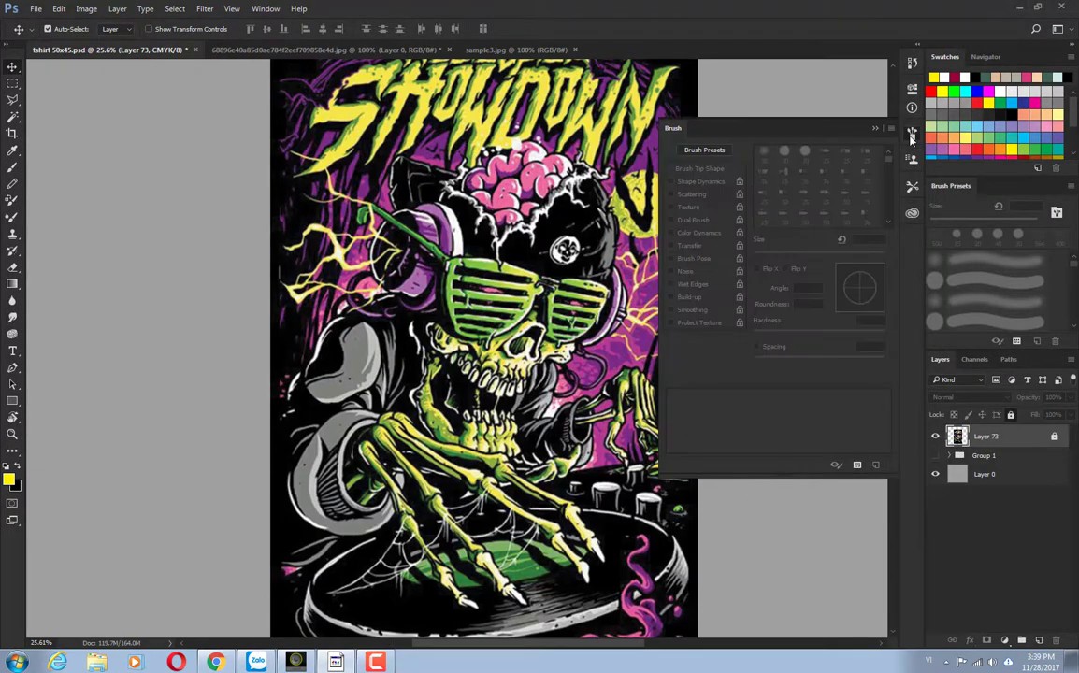
{"action": "left_click", "coordinate": [910, 137]}
{"action": "left_click", "coordinate": [876, 131]}
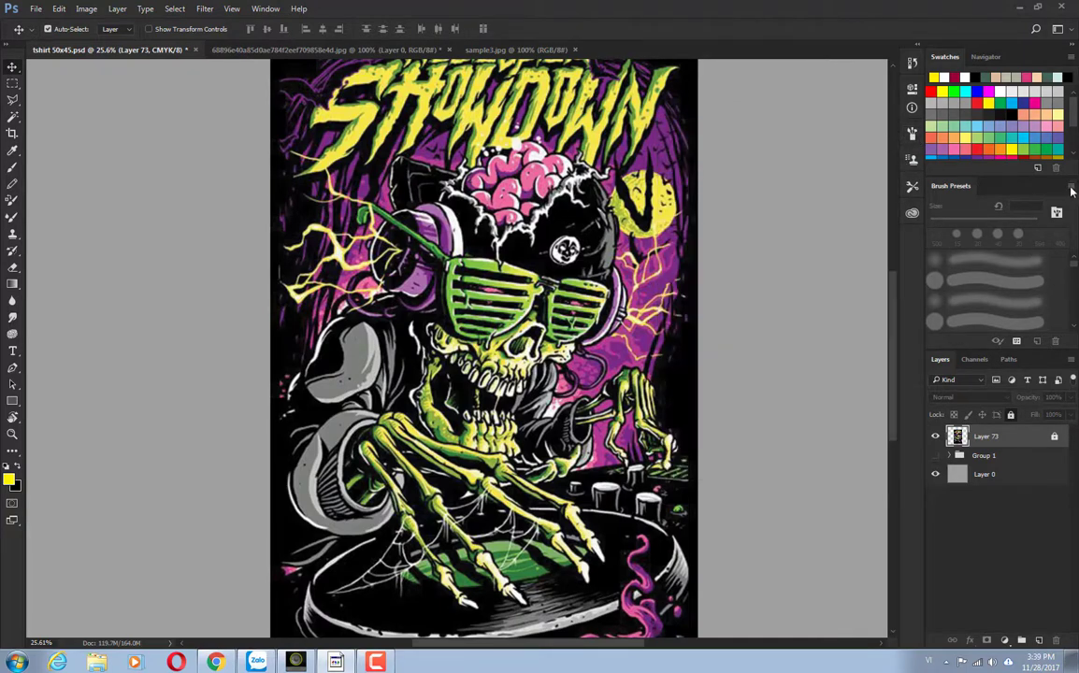
{"action": "left_click", "coordinate": [1071, 188]}
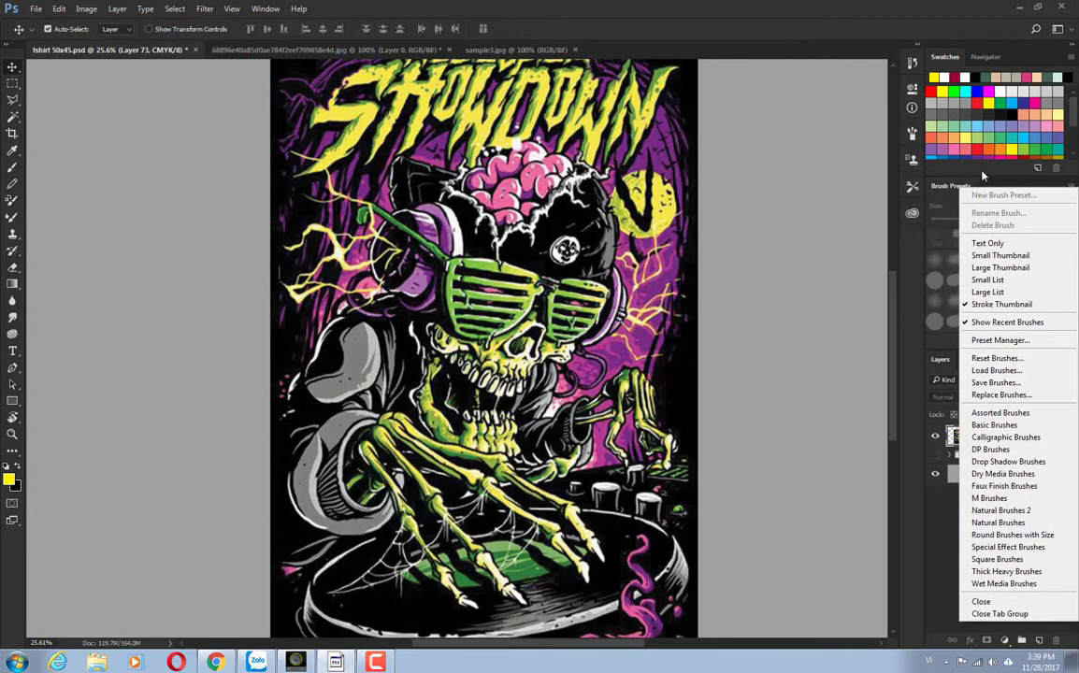
{"action": "left_click", "coordinate": [1005, 183]}
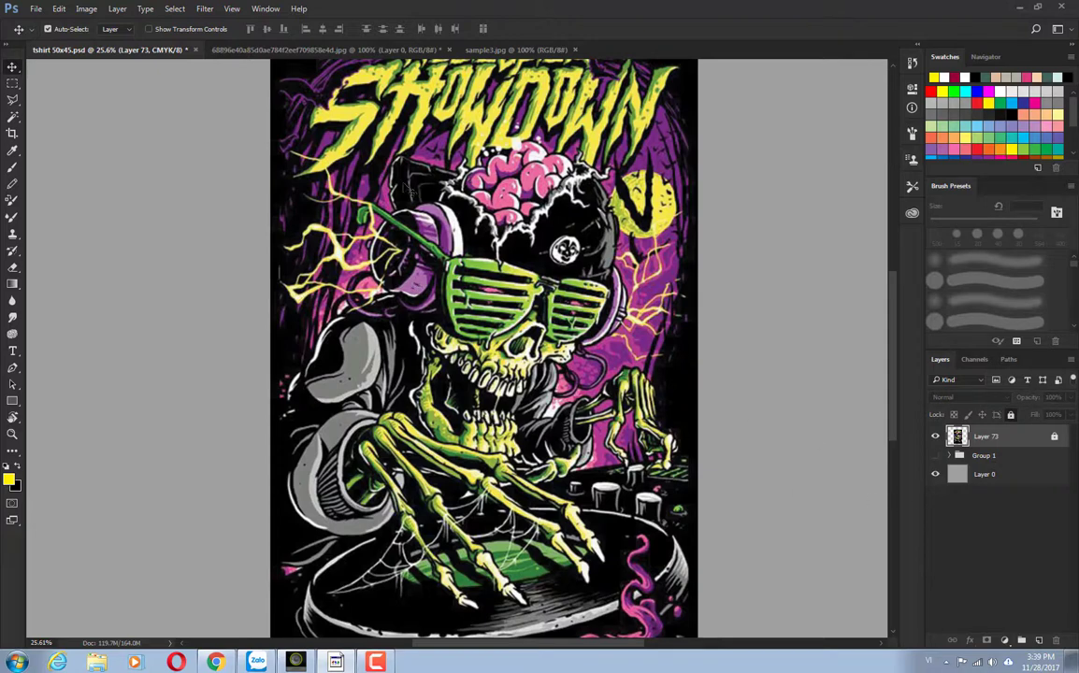
Step: Zoom out and make Group 1 visible so the white T-shirt appears behind the artwork
{"action": "scroll", "coordinate": [484, 313], "scroll_direction": "down", "scroll_amount": 4}
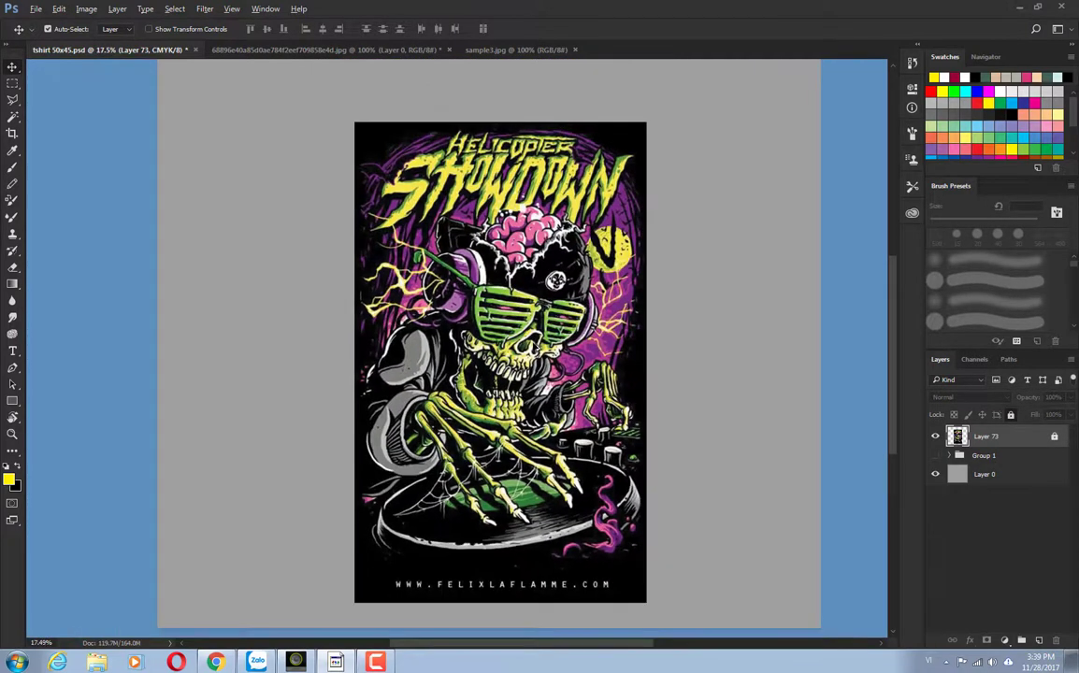
{"action": "scroll", "coordinate": [671, 402], "scroll_direction": "down", "scroll_amount": 1}
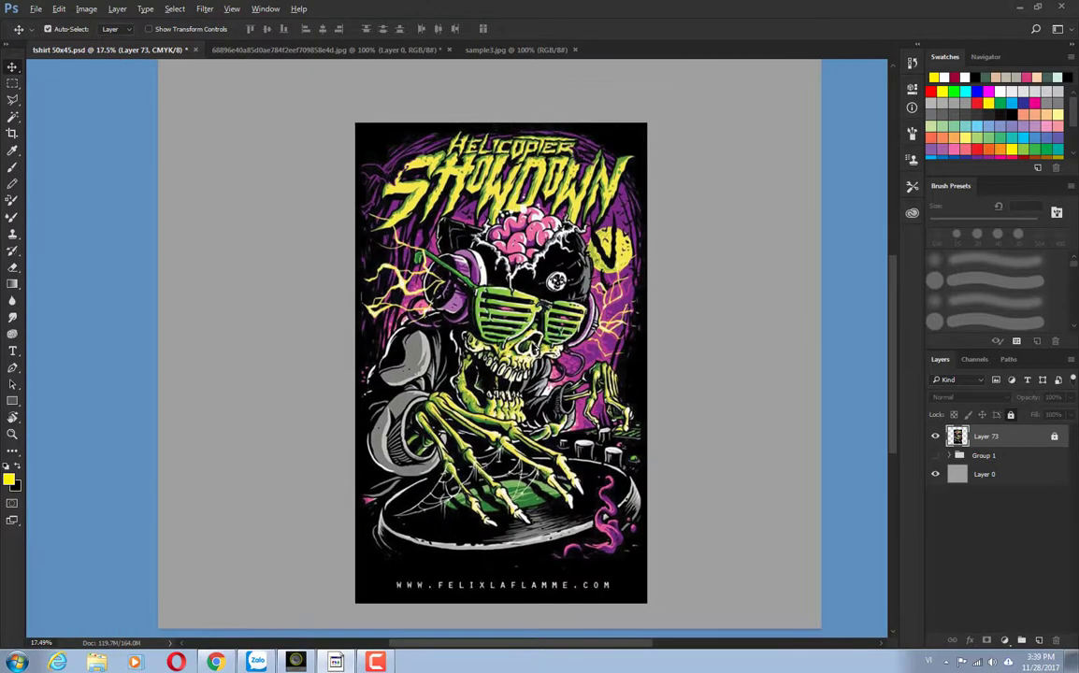
{"action": "scroll", "coordinate": [671, 402], "scroll_direction": "up", "scroll_amount": 1}
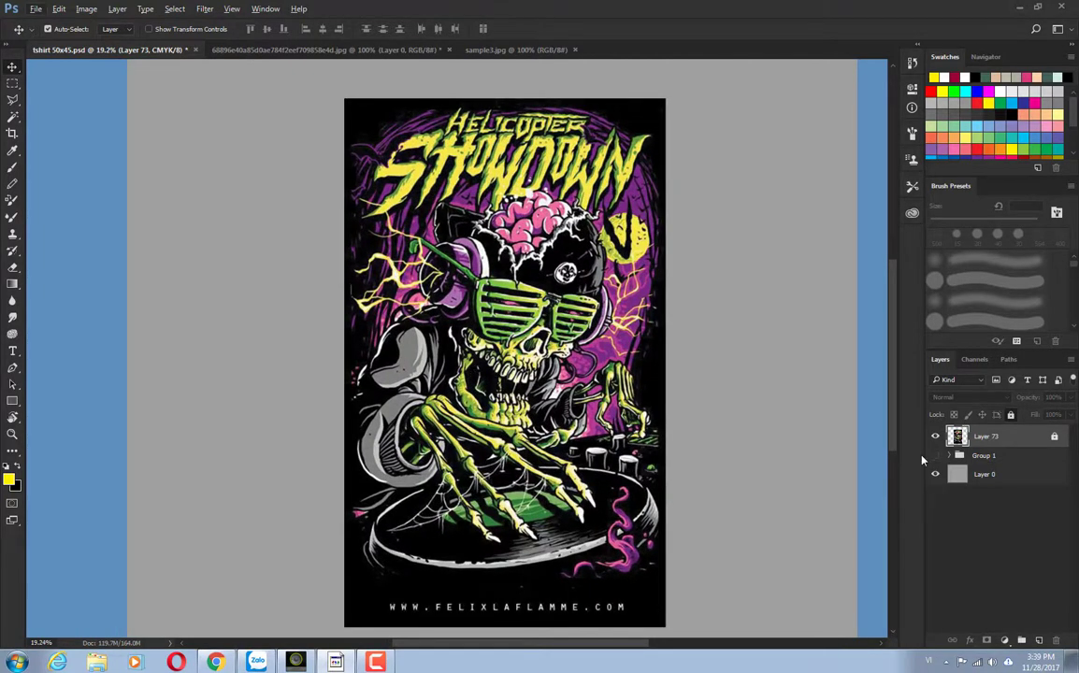
{"action": "left_click", "coordinate": [936, 456]}
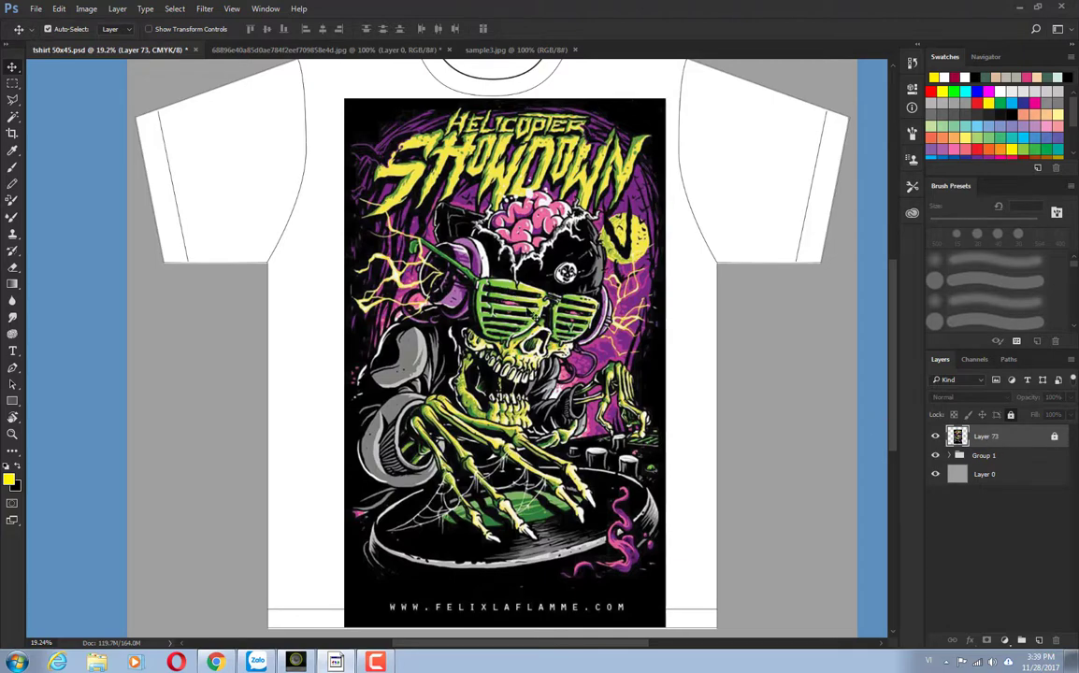
{"action": "scroll", "coordinate": [533, 317], "scroll_direction": "down", "scroll_amount": 1}
{"action": "scroll", "coordinate": [530, 312], "scroll_direction": "up", "scroll_amount": 2}
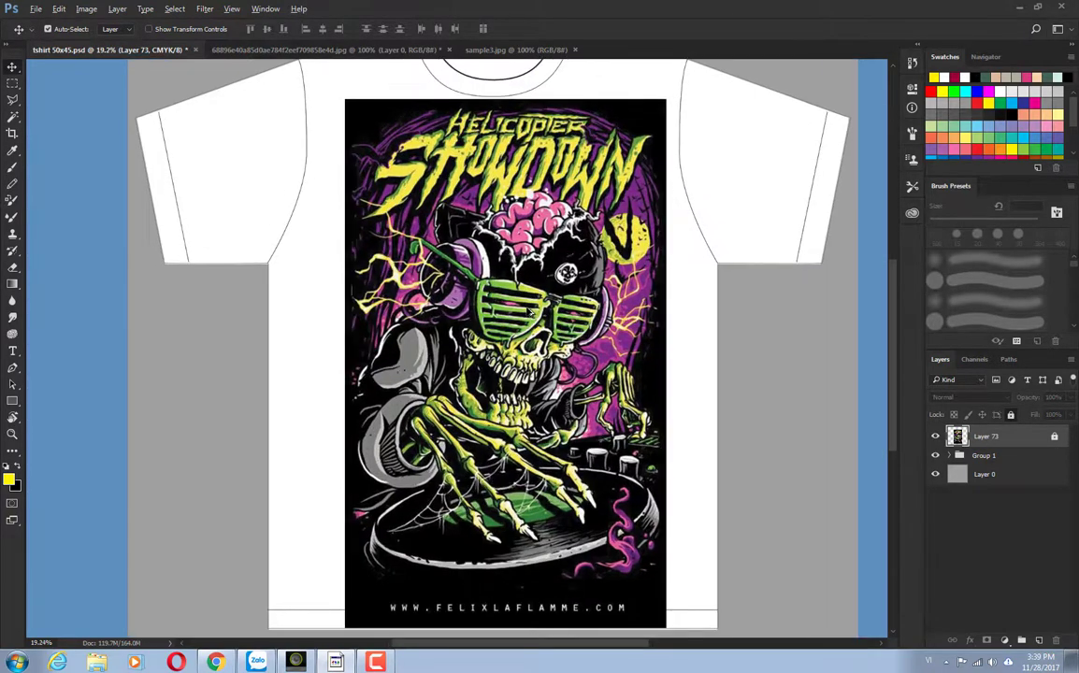
{"action": "scroll", "coordinate": [530, 312], "scroll_direction": "up", "scroll_amount": 2}
{"action": "scroll", "coordinate": [530, 312], "scroll_direction": "down", "scroll_amount": 3}
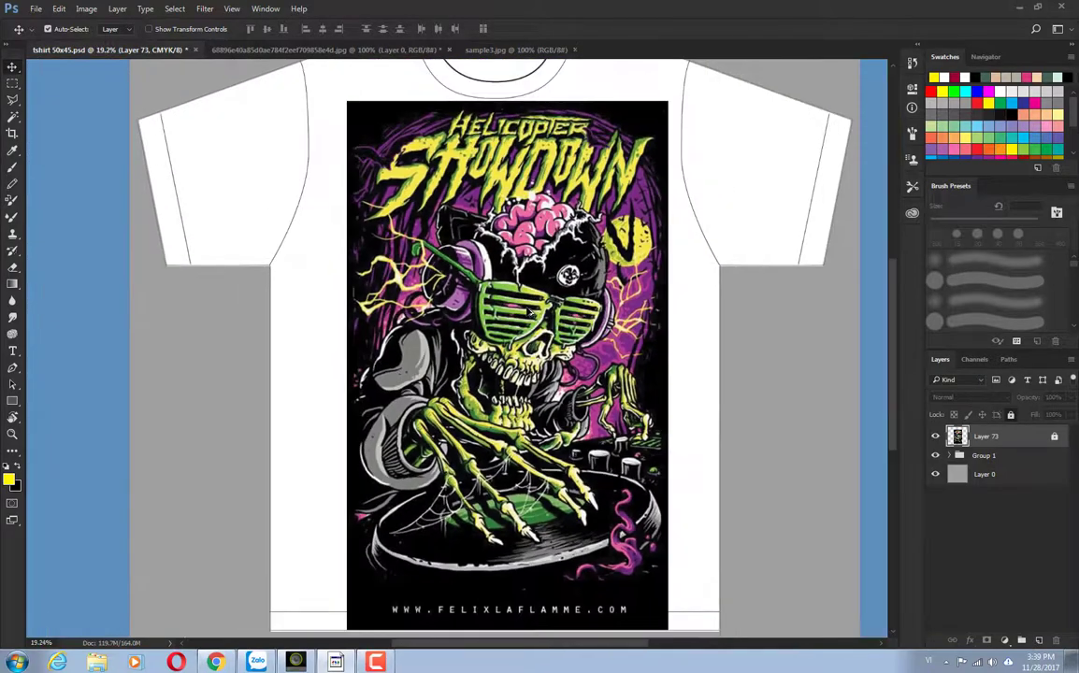
Step: Set Image Size to 50 × 45 cm at 300 px/inch (5906 × 5315 px)
{"action": "left_click", "coordinate": [86, 9]}
{"action": "left_click", "coordinate": [108, 102]}
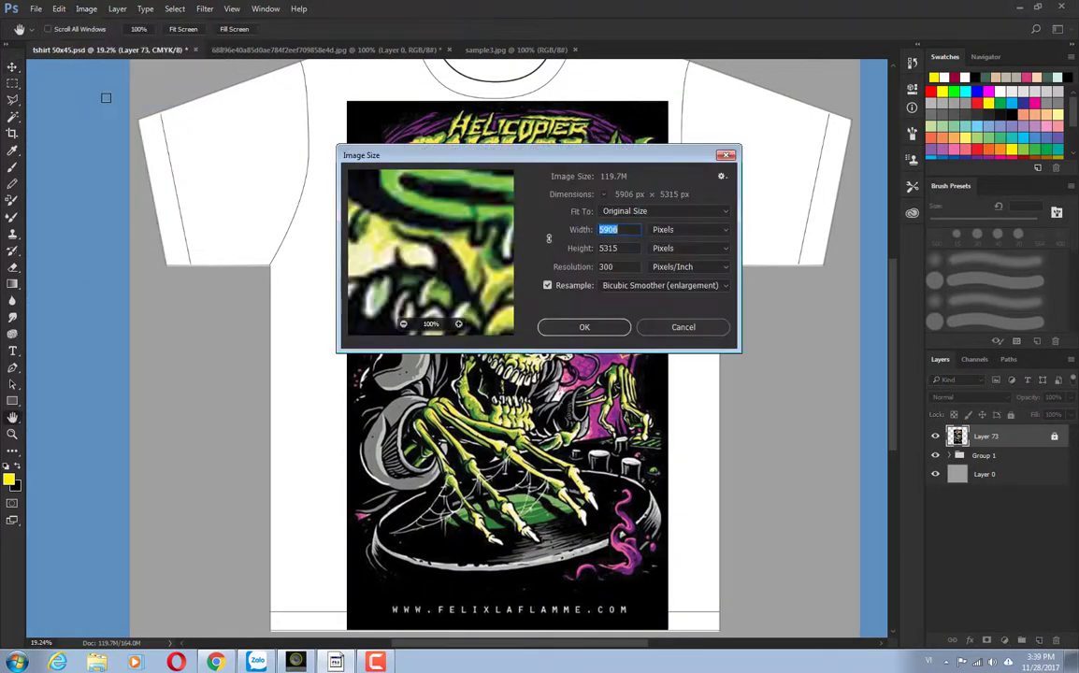
{"action": "left_click", "coordinate": [692, 229]}
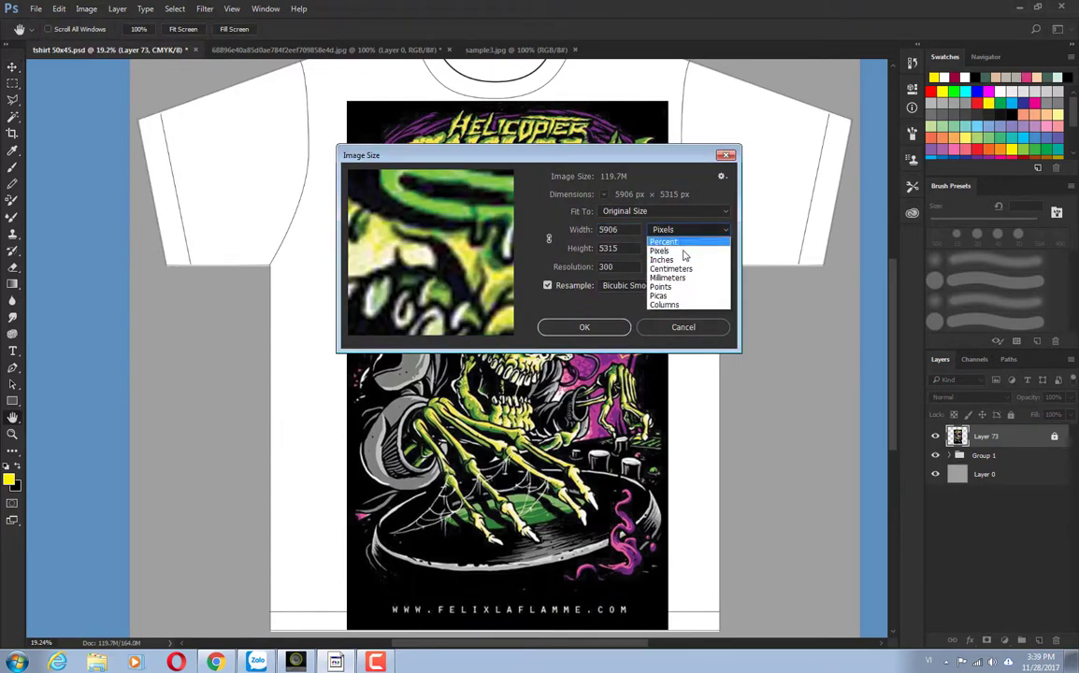
{"action": "left_click", "coordinate": [690, 274]}
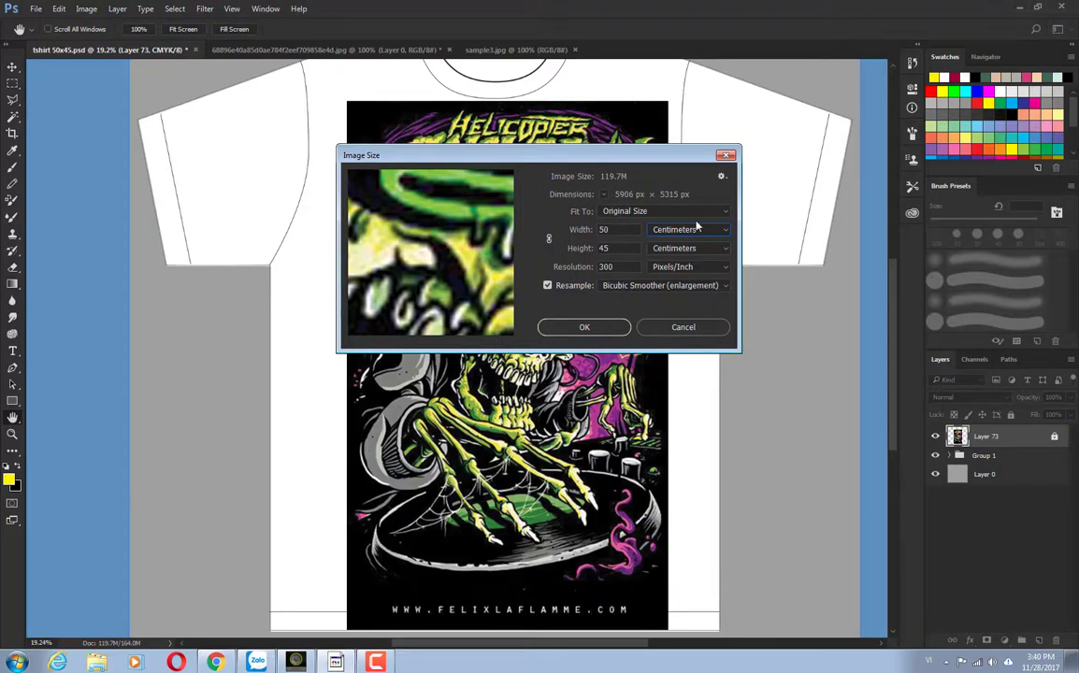
{"action": "left_click", "coordinate": [585, 327]}
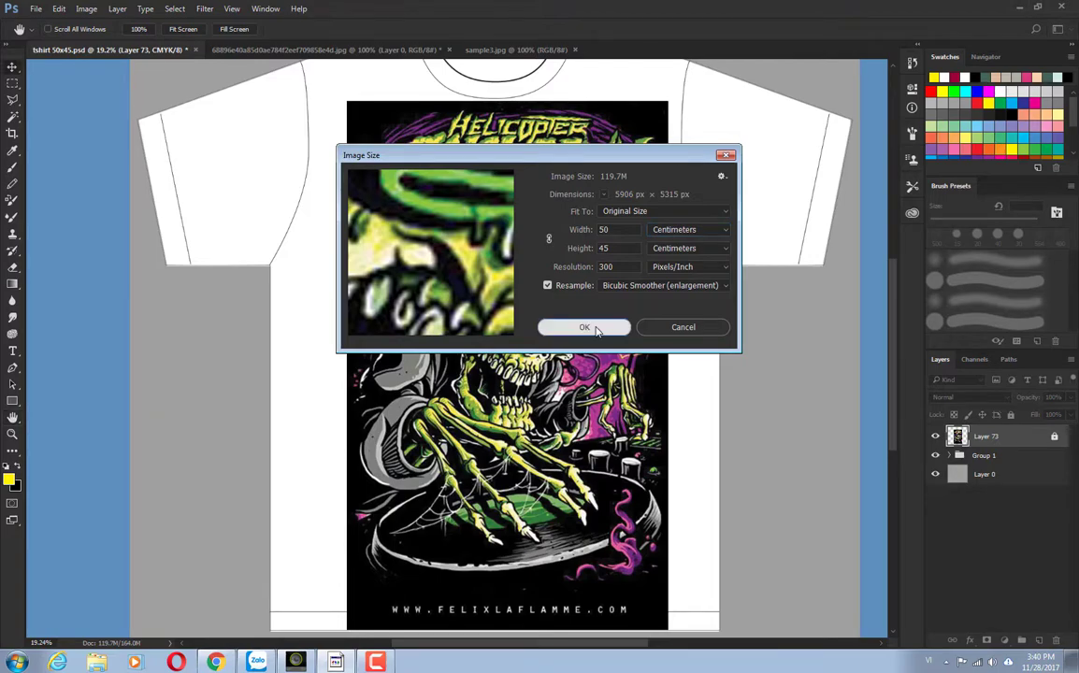
Step: Zoom in and pan across the skull-DJ artwork
{"action": "scroll", "coordinate": [478, 292], "scroll_direction": "up", "scroll_amount": 1}
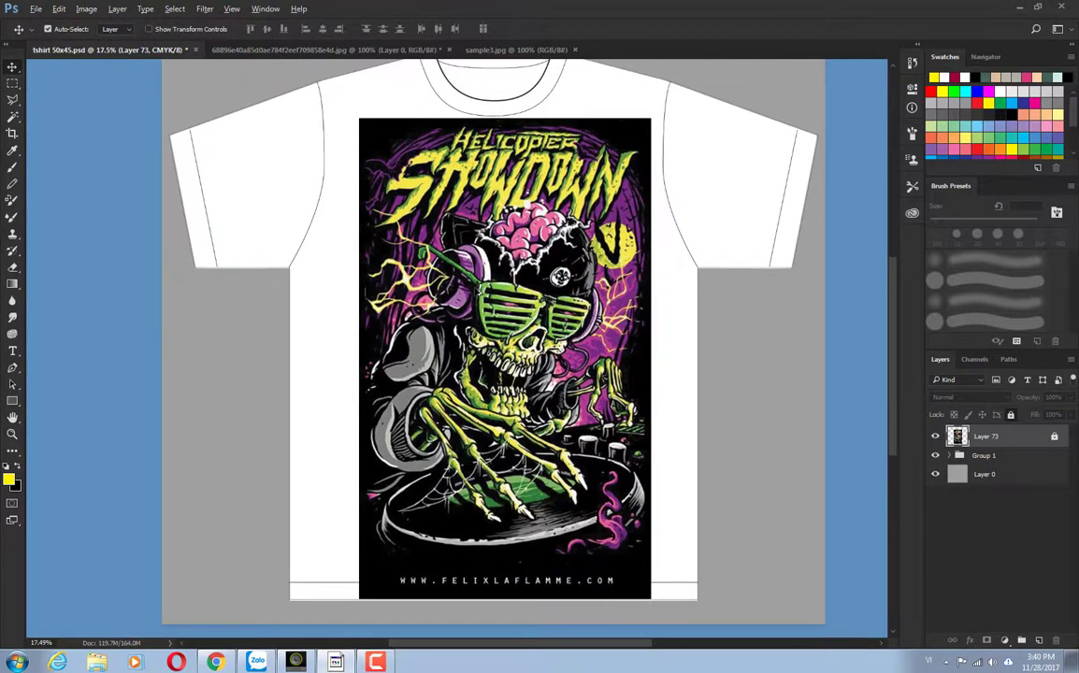
{"action": "scroll", "coordinate": [446, 305], "scroll_direction": "up", "scroll_amount": 1}
{"action": "scroll", "coordinate": [447, 304], "scroll_direction": "up", "scroll_amount": 1}
{"action": "scroll", "coordinate": [477, 335], "scroll_direction": "up", "scroll_amount": 1}
{"action": "scroll", "coordinate": [477, 335], "scroll_direction": "up", "scroll_amount": 1}
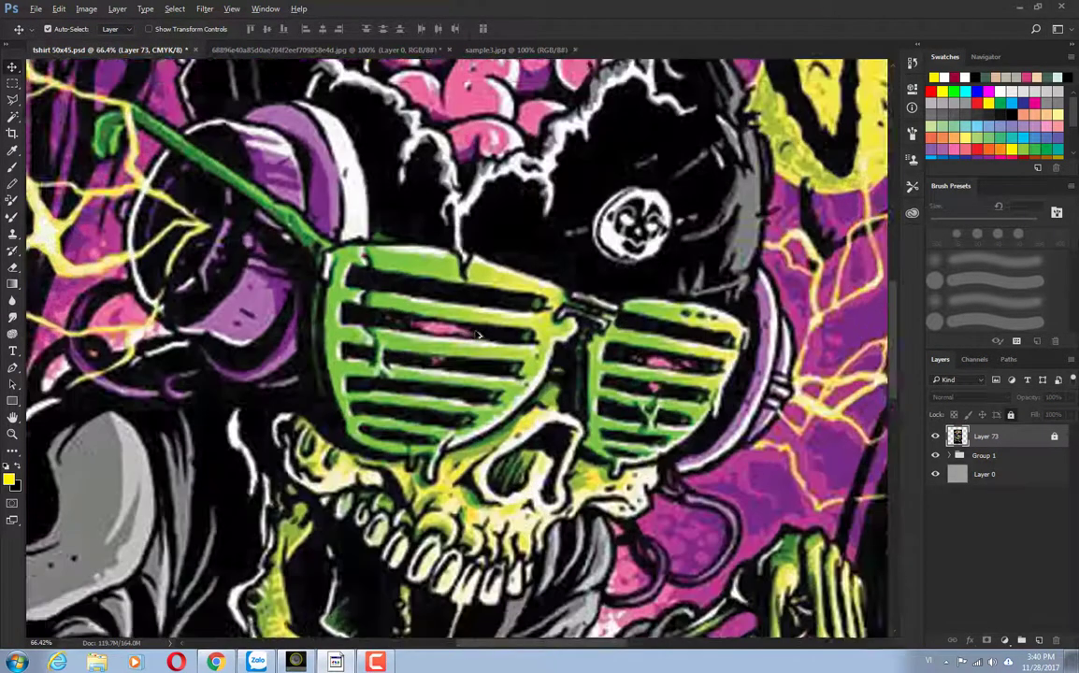
{"action": "scroll", "coordinate": [477, 335], "scroll_direction": "up", "scroll_amount": 1}
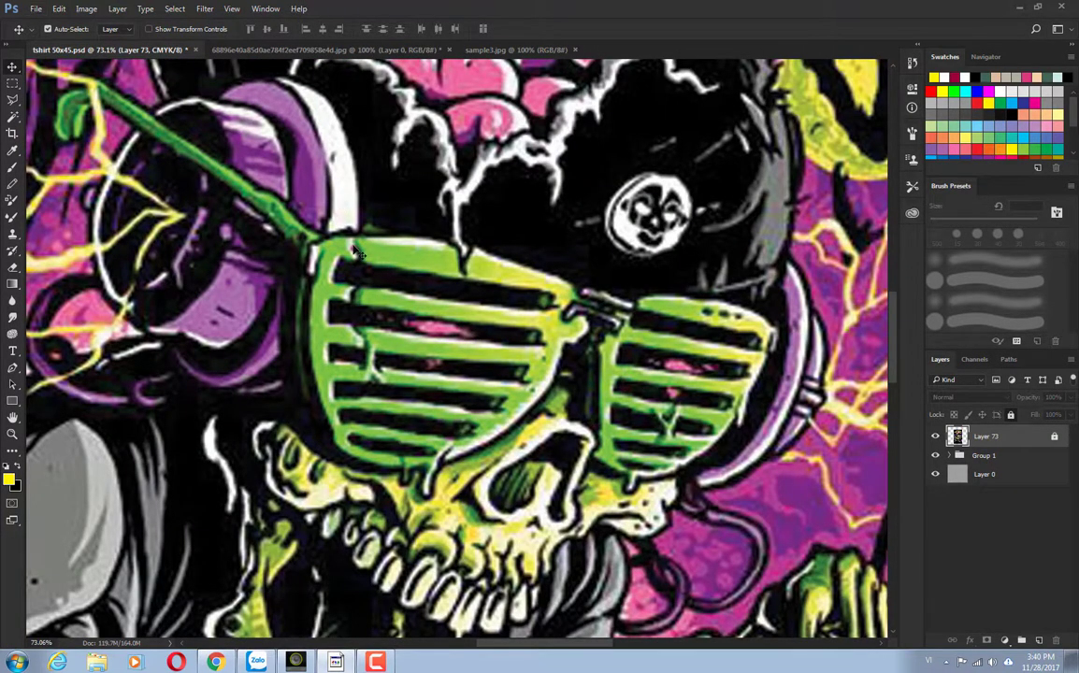
{"action": "scroll", "coordinate": [355, 251], "scroll_direction": "down", "scroll_amount": 1}
{"action": "scroll", "coordinate": [355, 250], "scroll_direction": "down", "scroll_amount": 1}
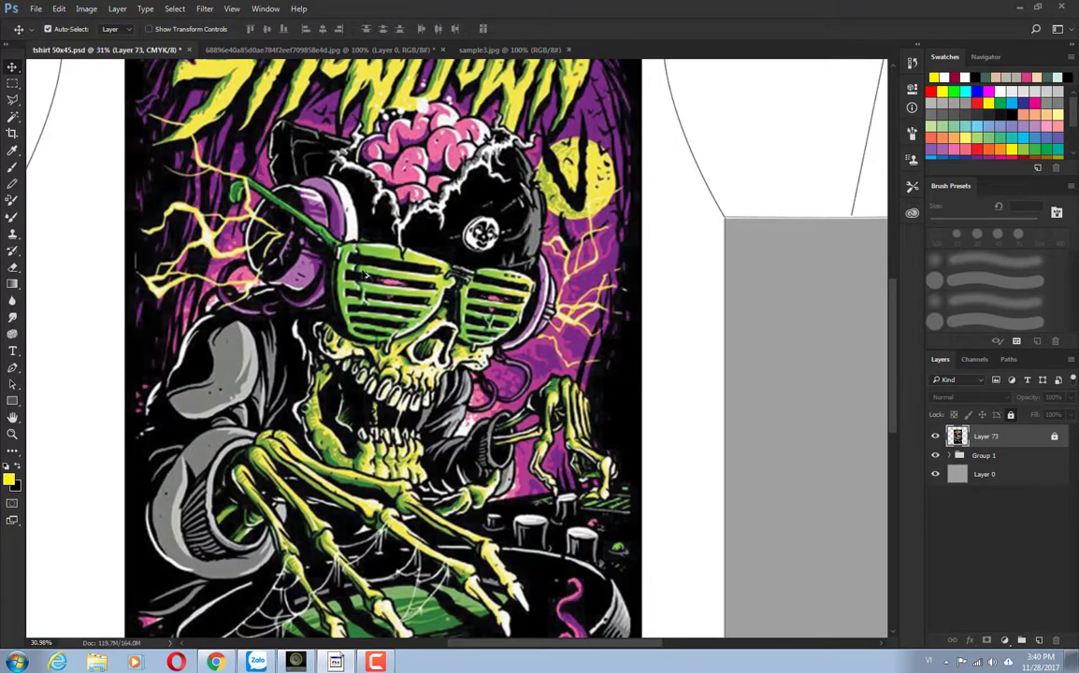
{"action": "left_click_drag", "start_coordinate": [452, 298], "coordinate": [566, 289]}
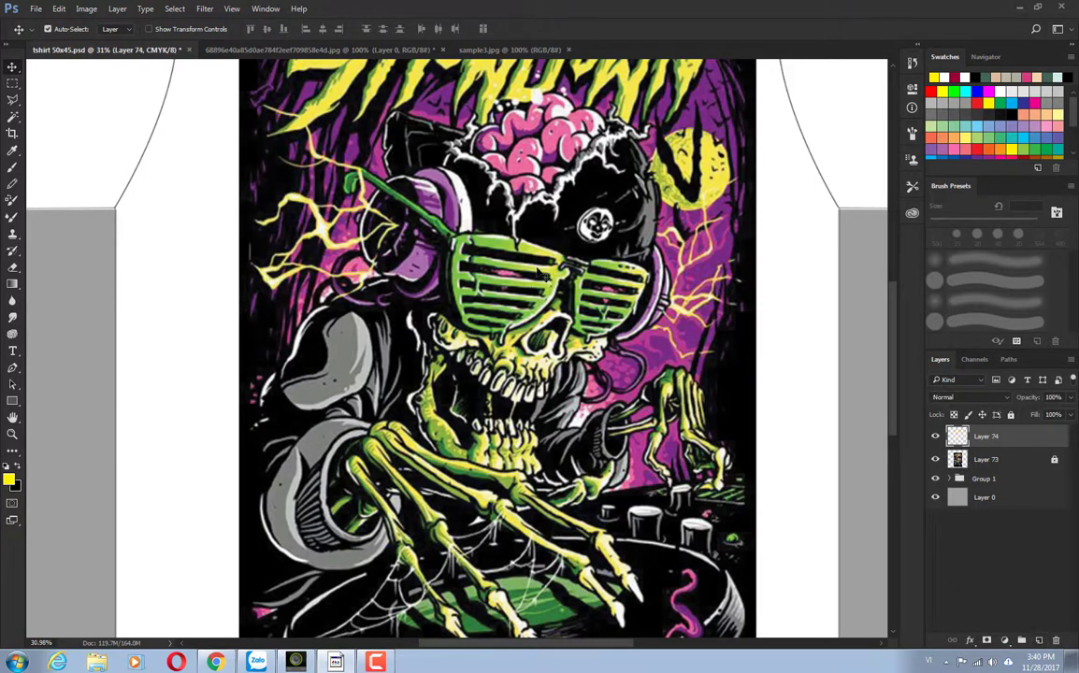
Step: Centre the view on the skull's glasses
{"action": "scroll", "coordinate": [555, 215], "scroll_direction": "up", "scroll_amount": 3}
{"action": "scroll", "coordinate": [555, 215], "scroll_direction": "down", "scroll_amount": 4}
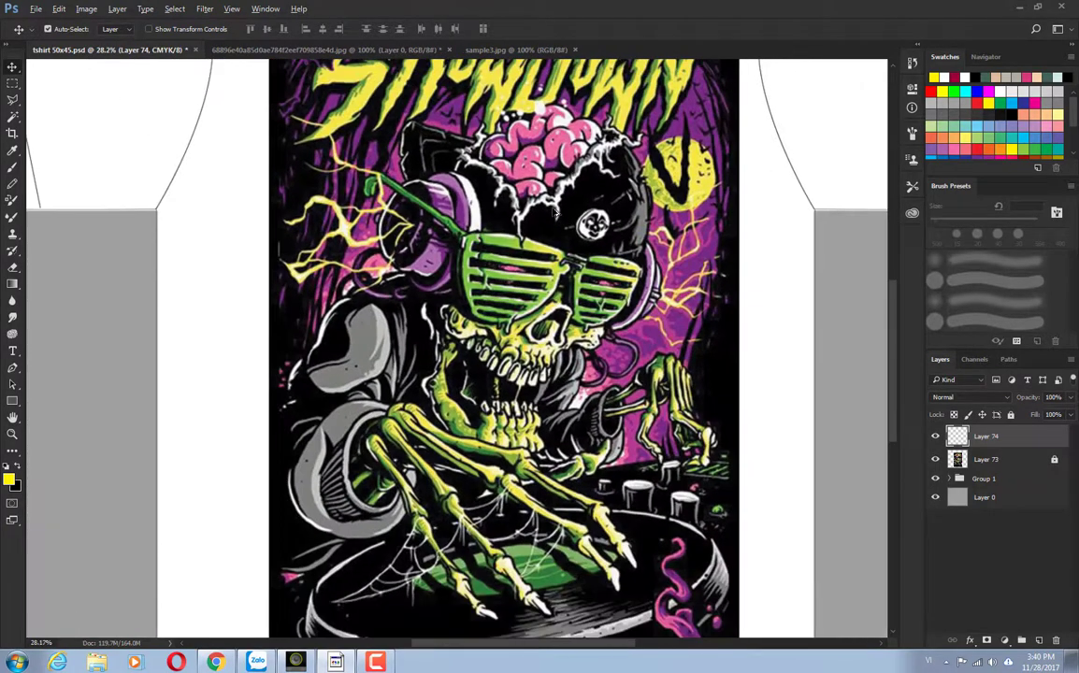
{"action": "scroll", "coordinate": [474, 367], "scroll_direction": "down", "scroll_amount": 3}
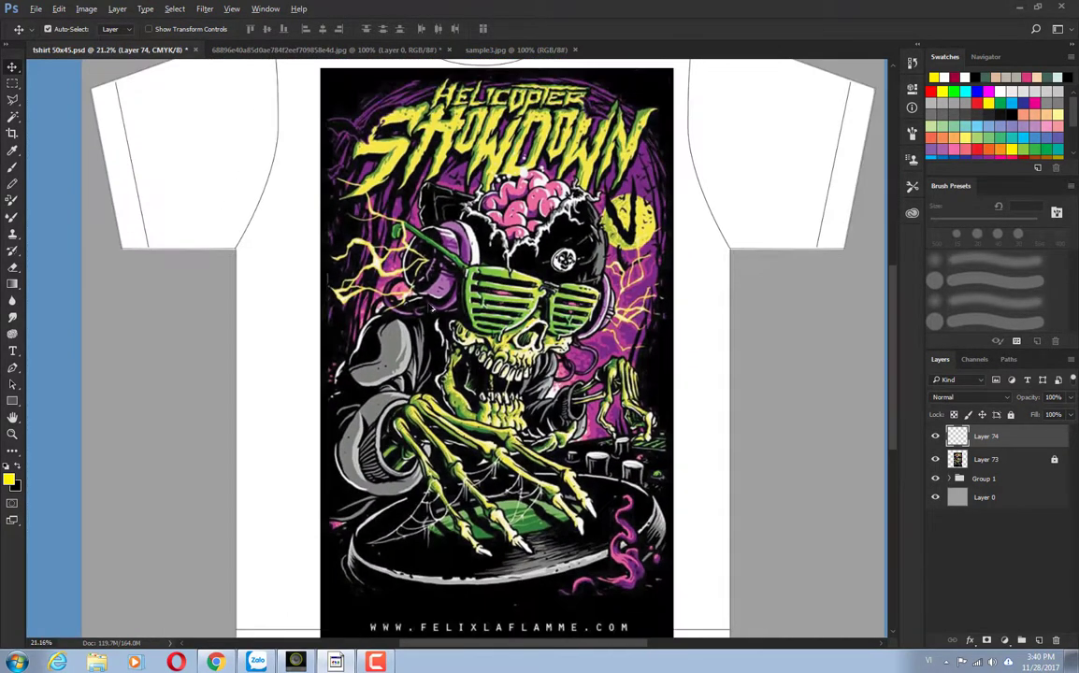
{"action": "scroll", "coordinate": [432, 302], "scroll_direction": "up", "scroll_amount": 5}
{"action": "scroll", "coordinate": [433, 297], "scroll_direction": "up", "scroll_amount": 4}
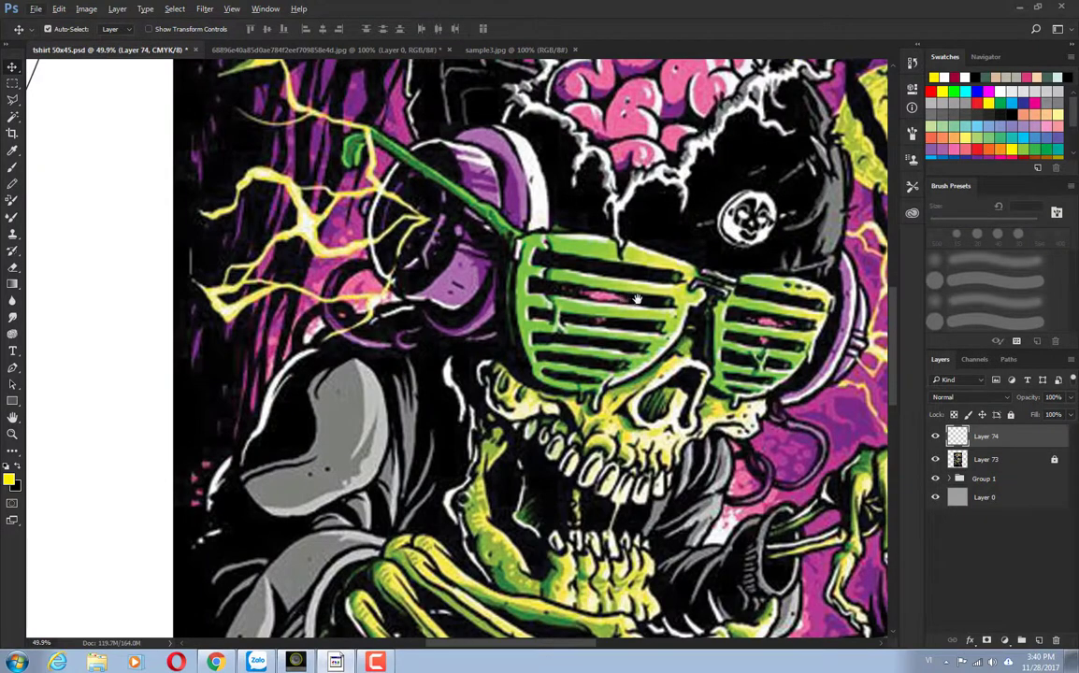
{"action": "left_click_drag", "start_coordinate": [635, 299], "coordinate": [479, 306]}
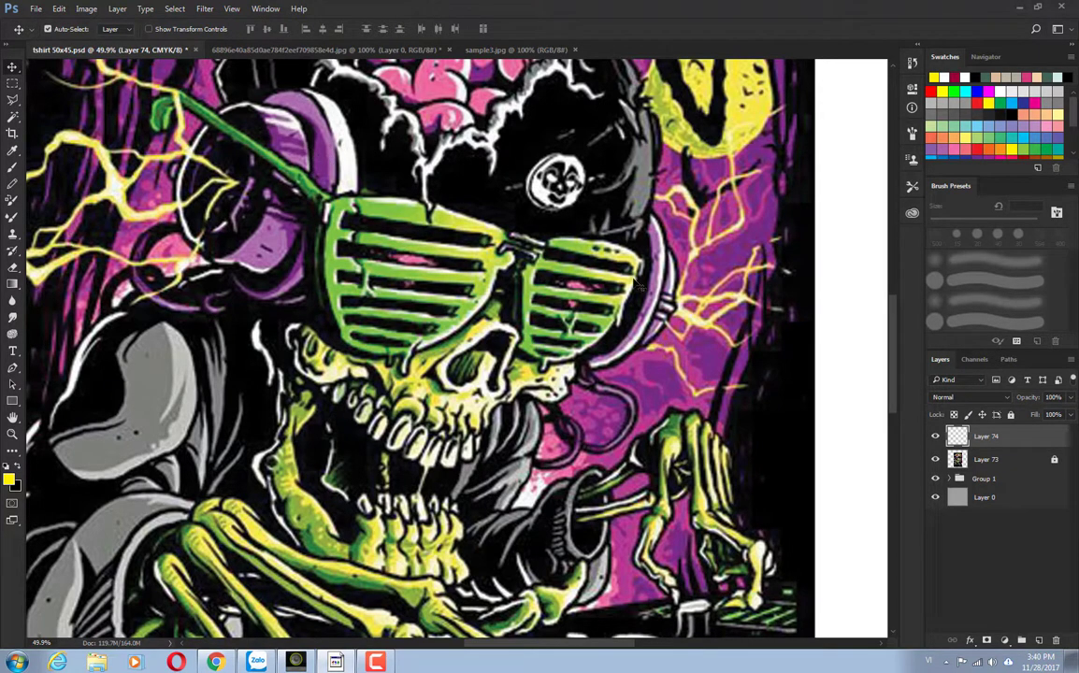
Step: Adjust the zoom around the glasses to prepare for inking
{"action": "scroll", "coordinate": [663, 393], "scroll_direction": "down", "scroll_amount": 2}
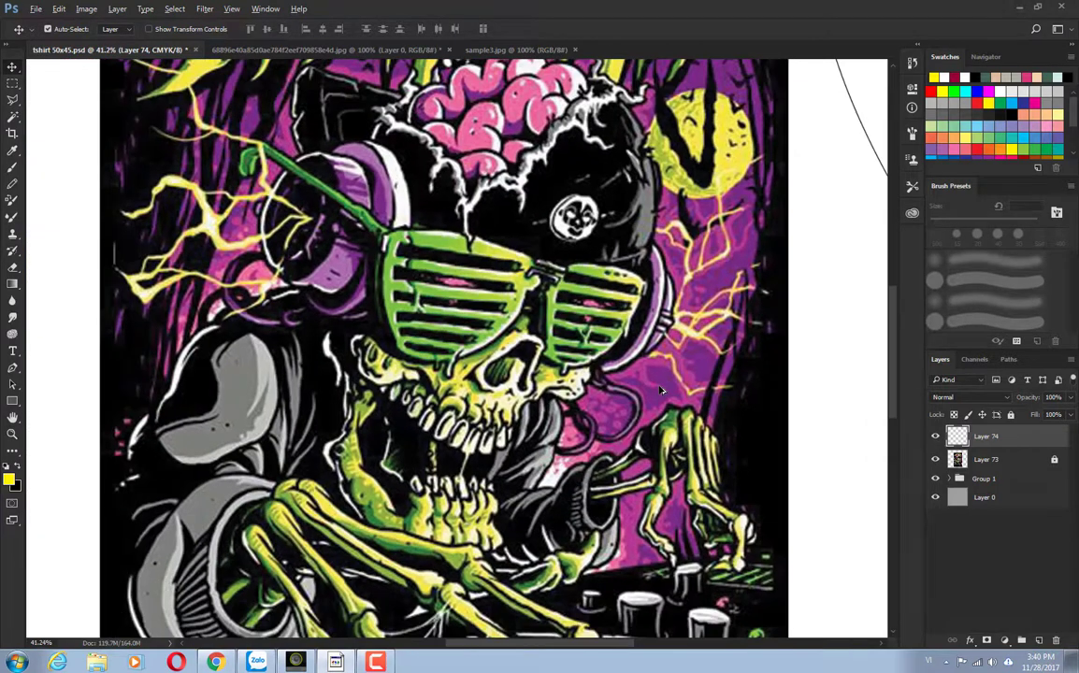
{"action": "scroll", "coordinate": [662, 394], "scroll_direction": "down", "scroll_amount": 1}
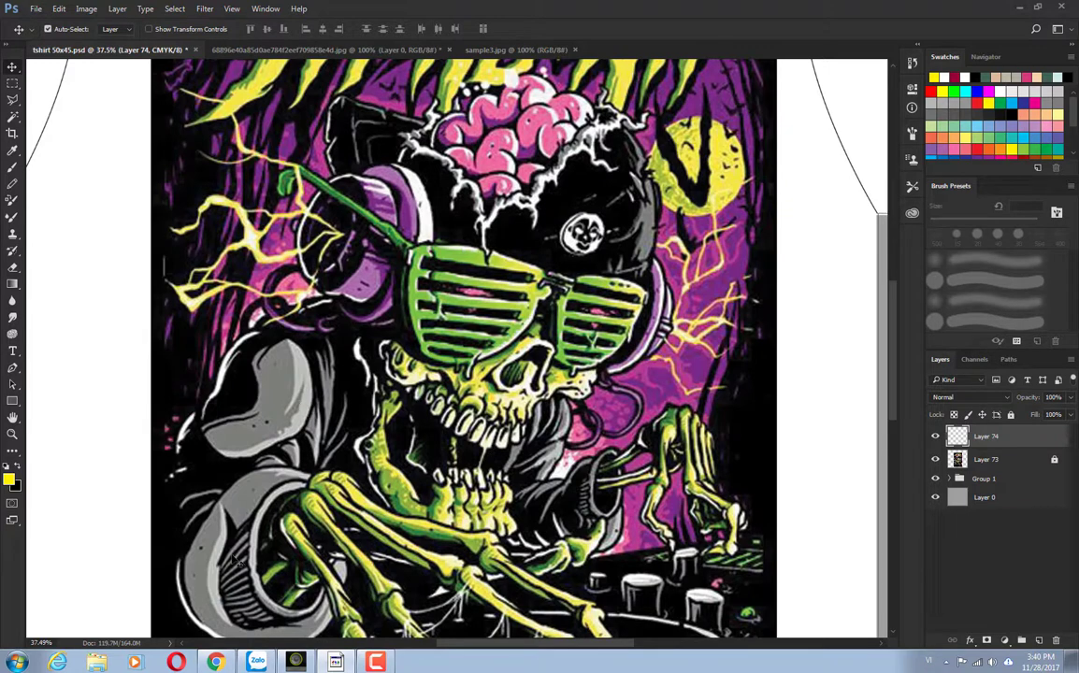
{"action": "scroll", "coordinate": [508, 528], "scroll_direction": "down", "scroll_amount": 1}
{"action": "scroll", "coordinate": [504, 528], "scroll_direction": "down", "scroll_amount": 1}
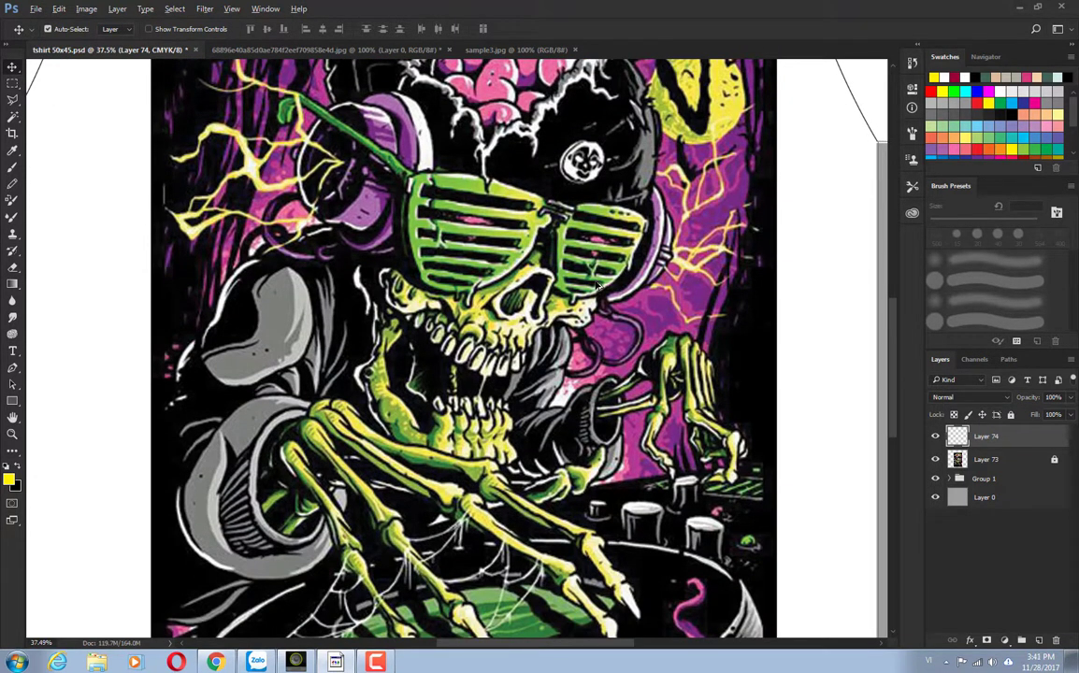
{"action": "scroll", "coordinate": [599, 280], "scroll_direction": "down", "scroll_amount": 2}
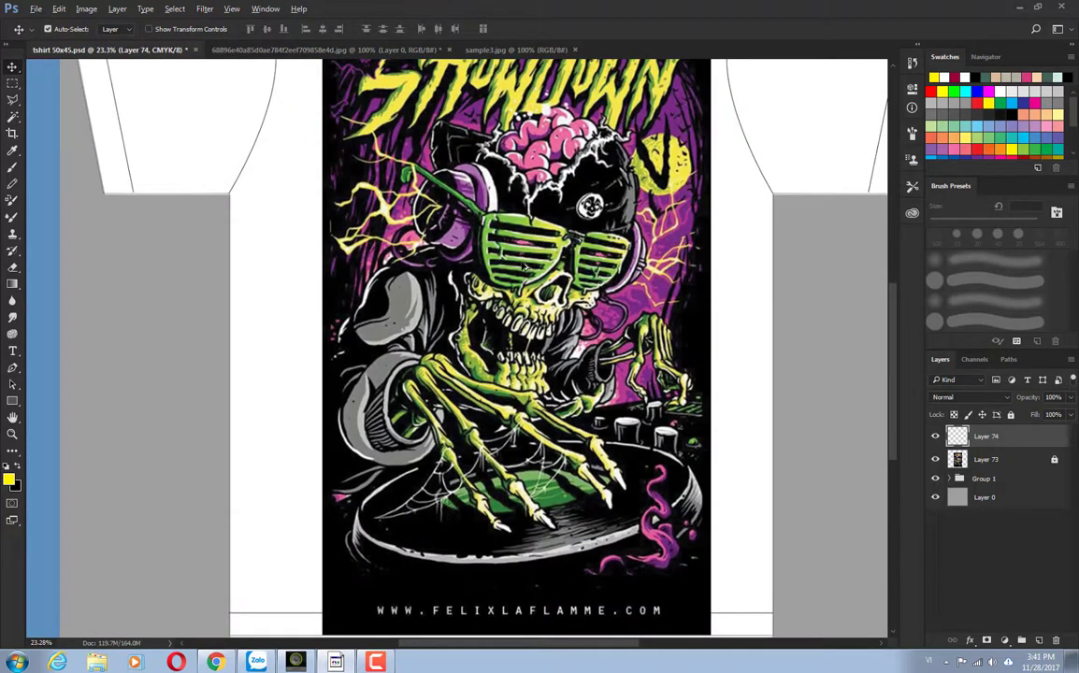
{"action": "scroll", "coordinate": [502, 223], "scroll_direction": "up", "scroll_amount": 1}
{"action": "scroll", "coordinate": [502, 222], "scroll_direction": "up", "scroll_amount": 1}
{"action": "scroll", "coordinate": [502, 222], "scroll_direction": "up", "scroll_amount": 1}
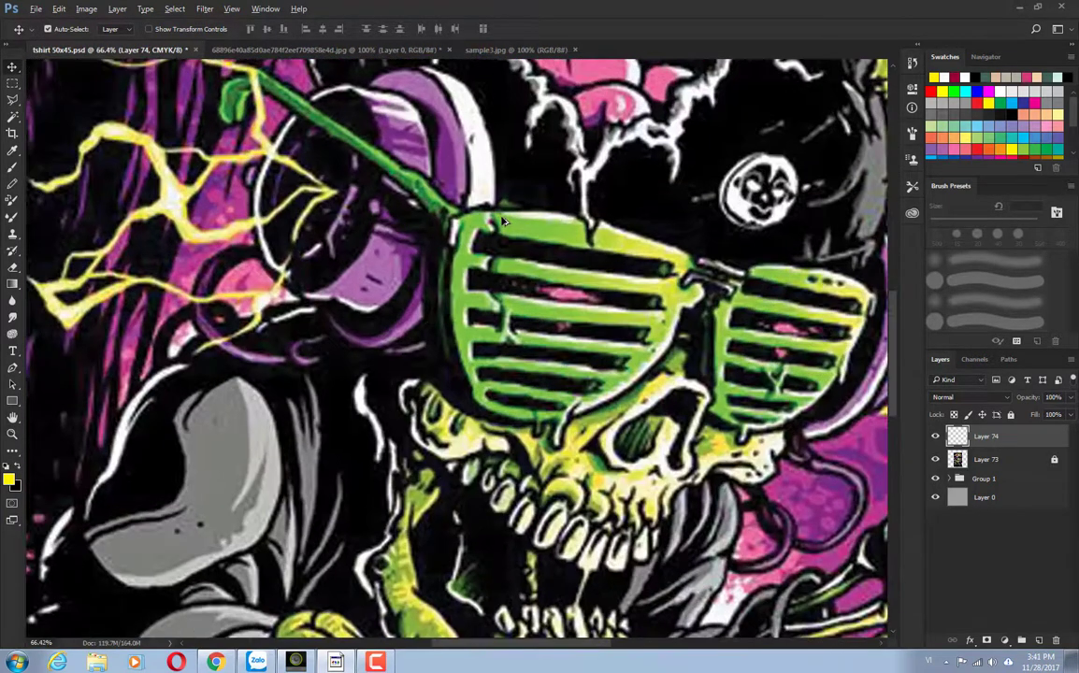
{"action": "scroll", "coordinate": [502, 220], "scroll_direction": "up", "scroll_amount": 1}
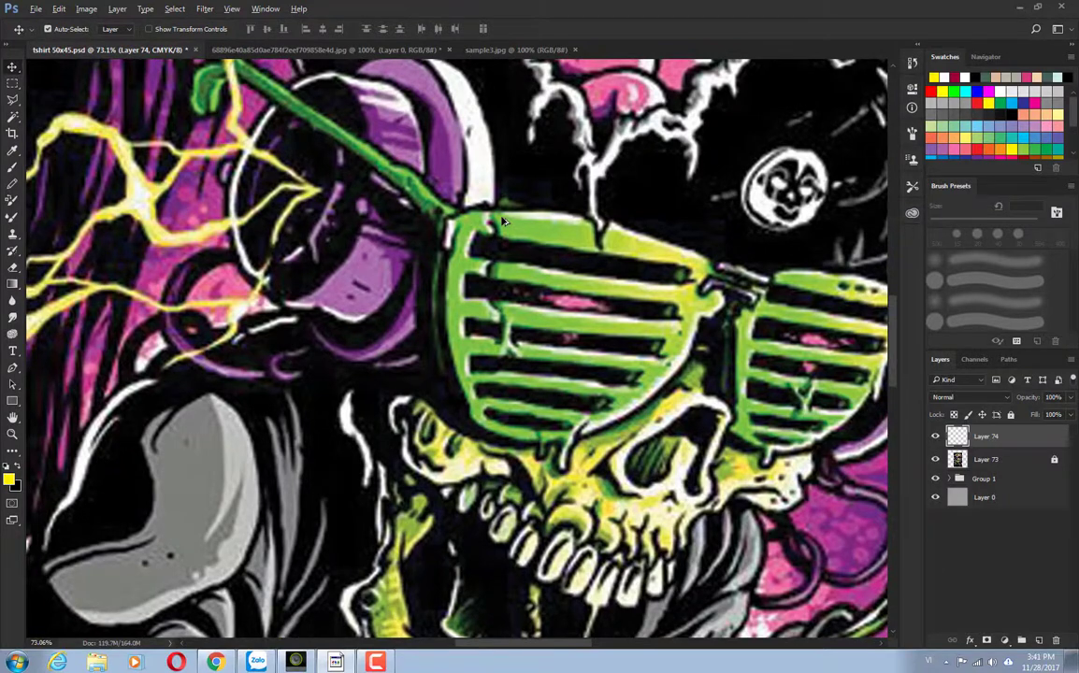
{"action": "scroll", "coordinate": [502, 222], "scroll_direction": "down", "scroll_amount": 1}
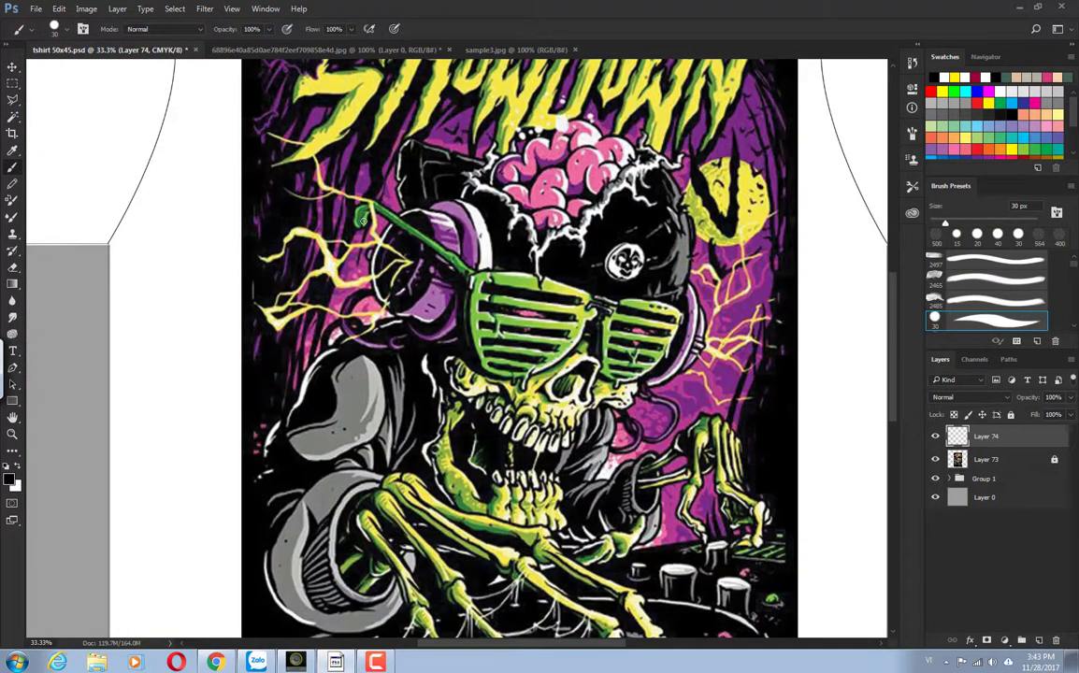
Step: Ink a black outline with short hatching strokes around the green tip
{"action": "scroll", "coordinate": [361, 217], "scroll_direction": "up", "scroll_amount": 3}
{"action": "scroll", "coordinate": [343, 200], "scroll_direction": "up", "scroll_amount": 1}
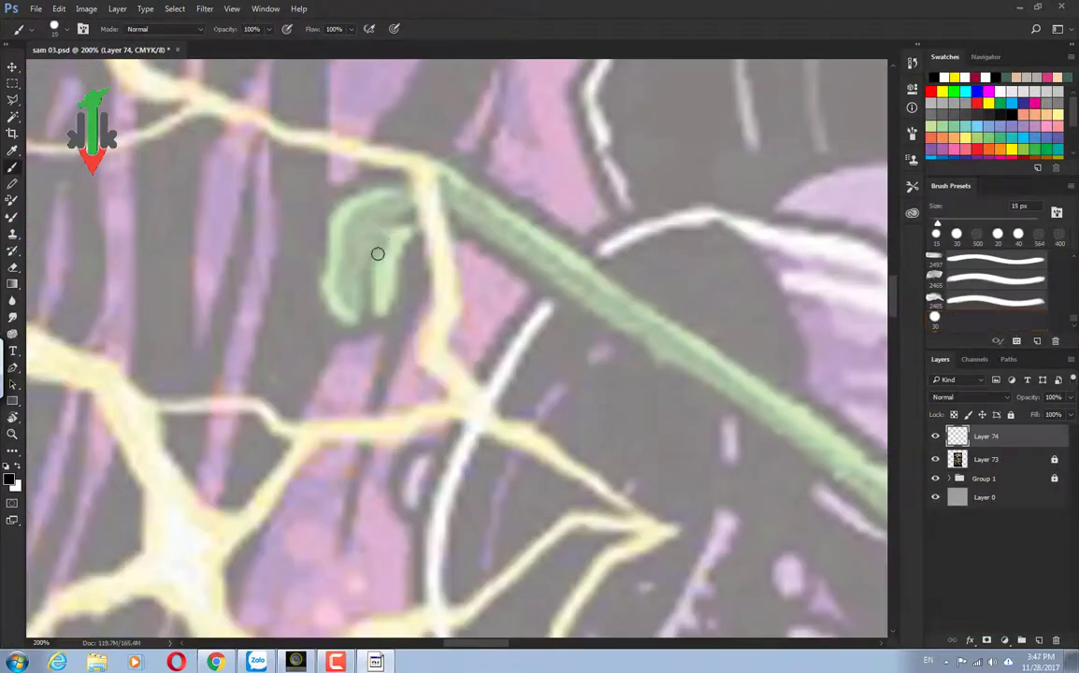
{"action": "left_click_drag", "start_coordinate": [375, 235], "coordinate": [347, 327]}
{"action": "left_click_drag", "start_coordinate": [458, 218], "coordinate": [383, 320]}
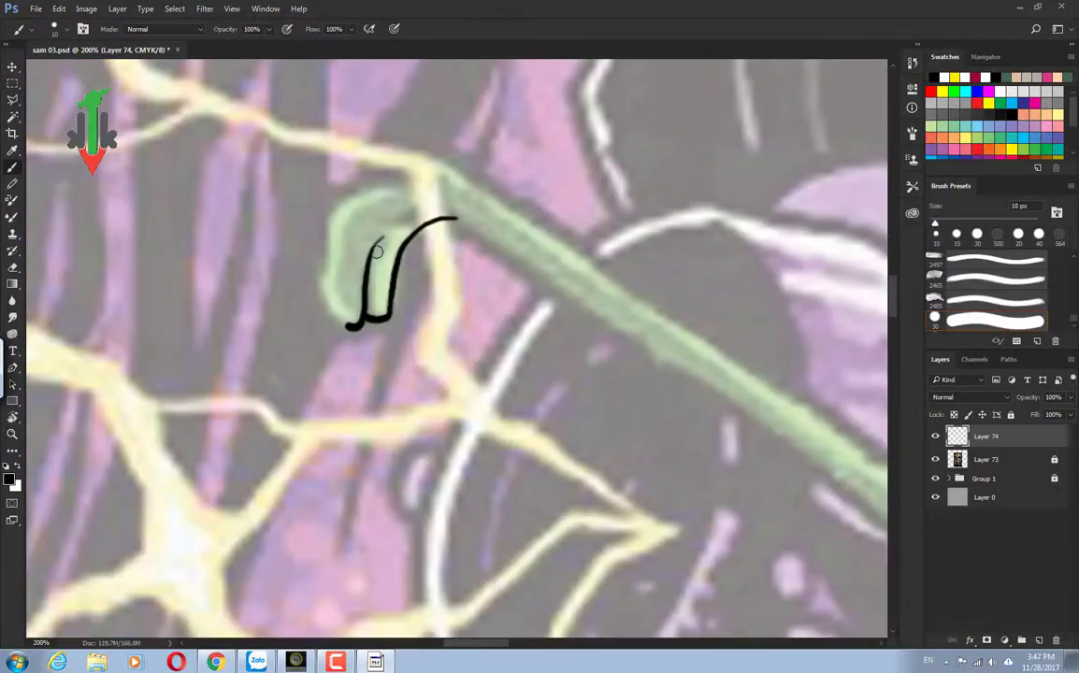
{"action": "left_click_drag", "start_coordinate": [421, 163], "coordinate": [327, 310]}
{"action": "left_click_drag", "start_coordinate": [405, 289], "coordinate": [438, 241]}
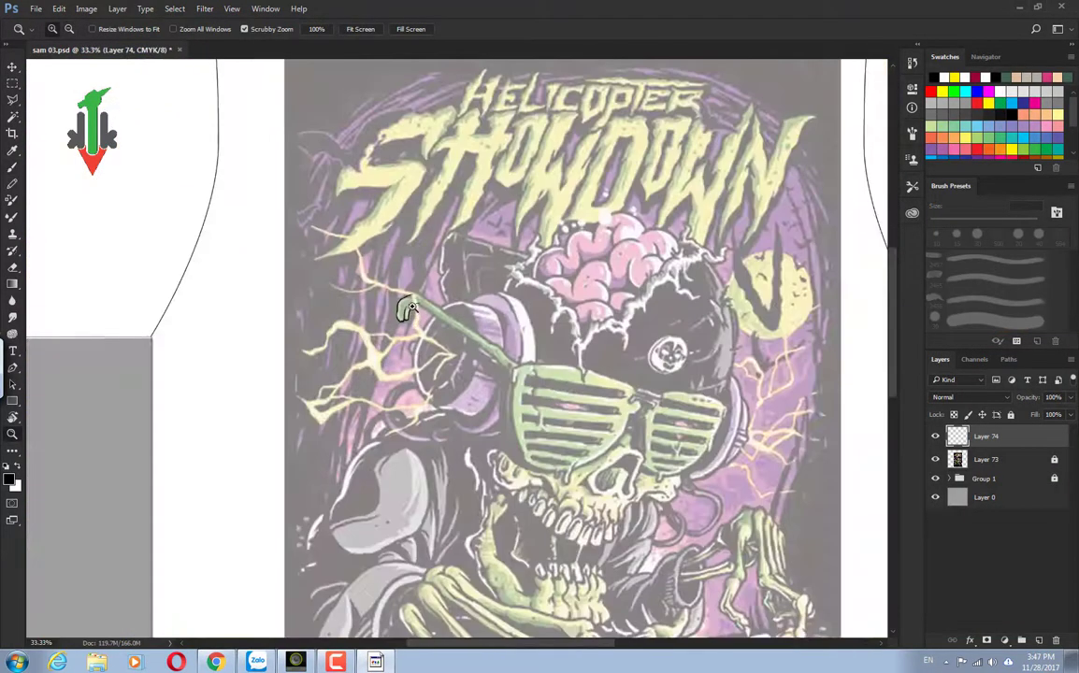
{"action": "mouse_move", "coordinate": [365, 285]}
{"action": "left_mouse_down"}
{"action": "mouse_move", "coordinate": [416, 273]}
{"action": "mouse_move", "coordinate": [301, 268]}
{"action": "left_mouse_up"}
{"action": "key", "text": "r"}
{"action": "key", "text": "b"}
Step: Outline the upper and lower edges of the green stem, undoing one stray long stroke
{"action": "left_click_drag", "start_coordinate": [322, 322], "coordinate": [477, 227]}
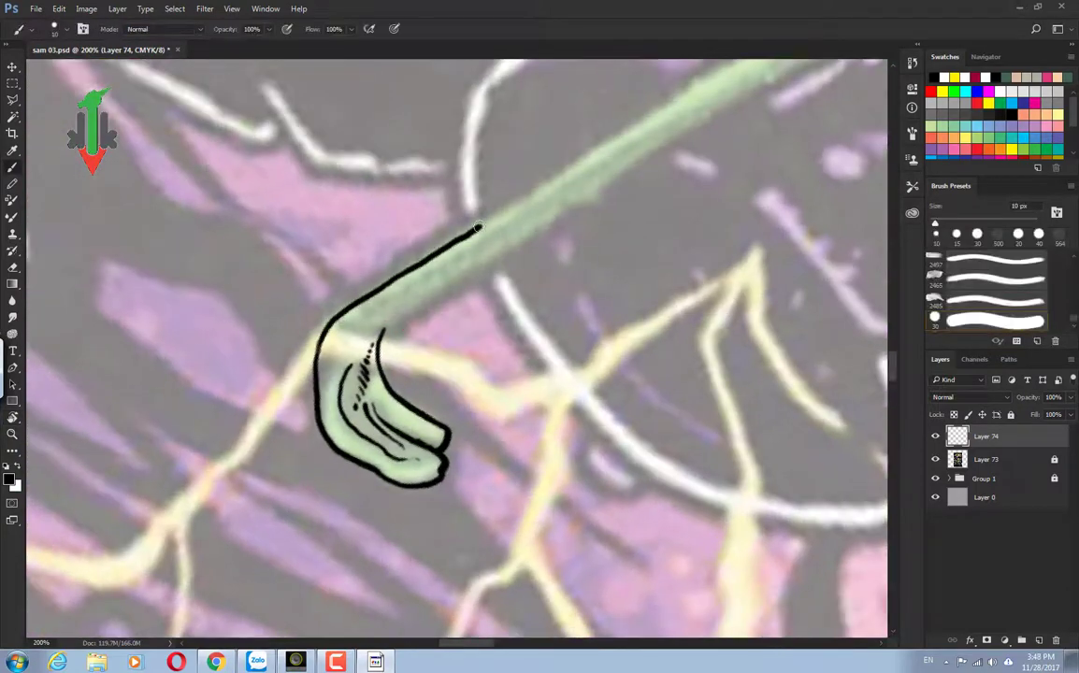
{"action": "left_click_drag", "start_coordinate": [374, 327], "coordinate": [462, 245]}
{"action": "key", "text": "ctrl+z"}
{"action": "left_click_drag", "start_coordinate": [376, 334], "coordinate": [548, 229]}
{"action": "left_click_drag", "start_coordinate": [562, 135], "coordinate": [405, 218]}
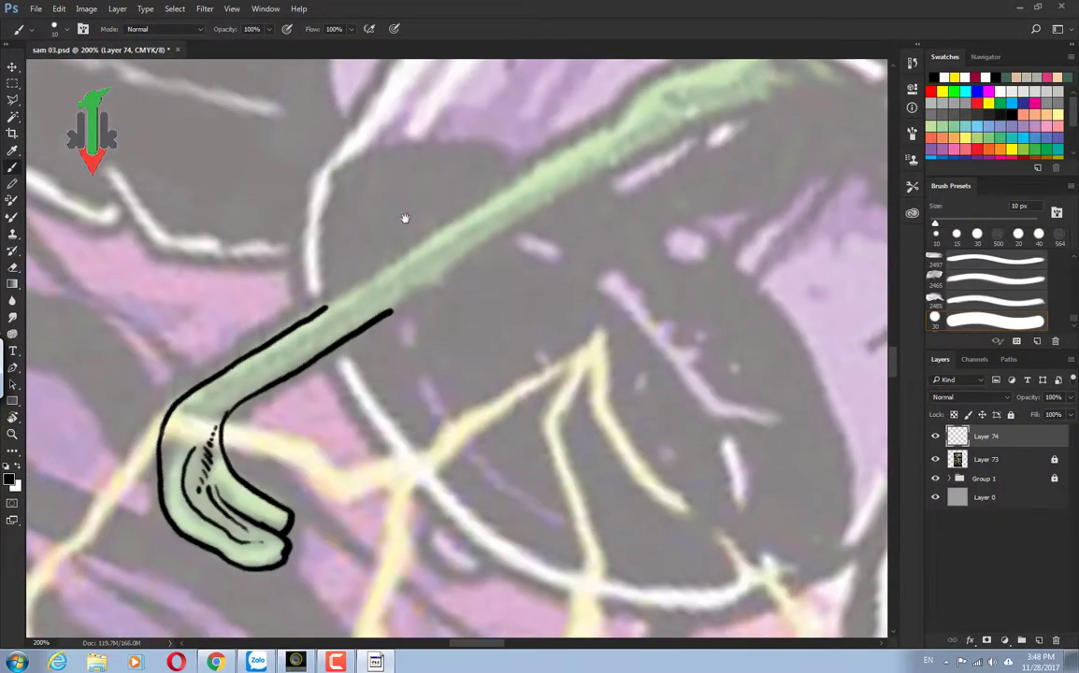
{"action": "left_click_drag", "start_coordinate": [341, 298], "coordinate": [559, 154]}
{"action": "key", "text": "ctrl+z"}
{"action": "mouse_move", "coordinate": [358, 285]}
{"action": "left_mouse_down"}
{"action": "mouse_move", "coordinate": [470, 234]}
{"action": "mouse_move", "coordinate": [661, 98]}
{"action": "left_mouse_up"}
{"action": "left_click_drag", "start_coordinate": [509, 149], "coordinate": [668, 91]}
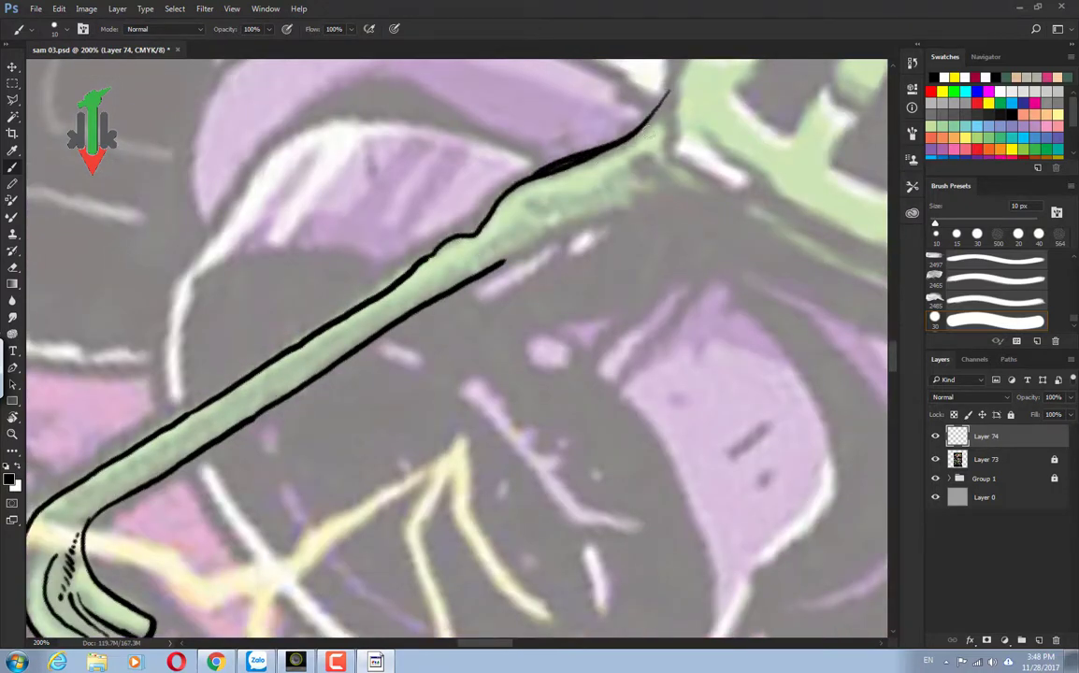
{"action": "left_click_drag", "start_coordinate": [667, 185], "coordinate": [504, 262]}
Step: With a smaller brush, add hatch marks and dots along the stem
{"action": "right_click", "coordinate": [544, 217]}
{"action": "key", "text": "Escape"}
{"action": "mouse_move", "coordinate": [527, 201]}
{"action": "left_mouse_down"}
{"action": "mouse_move", "coordinate": [547, 213]}
{"action": "mouse_move", "coordinate": [654, 167]}
{"action": "left_mouse_up"}
{"action": "left_click_drag", "start_coordinate": [528, 173], "coordinate": [659, 98]}
{"action": "left_click_drag", "start_coordinate": [484, 250], "coordinate": [500, 238]}
{"action": "left_click_drag", "start_coordinate": [385, 314], "coordinate": [414, 293]}
{"action": "left_click_drag", "start_coordinate": [308, 365], "coordinate": [346, 341]}
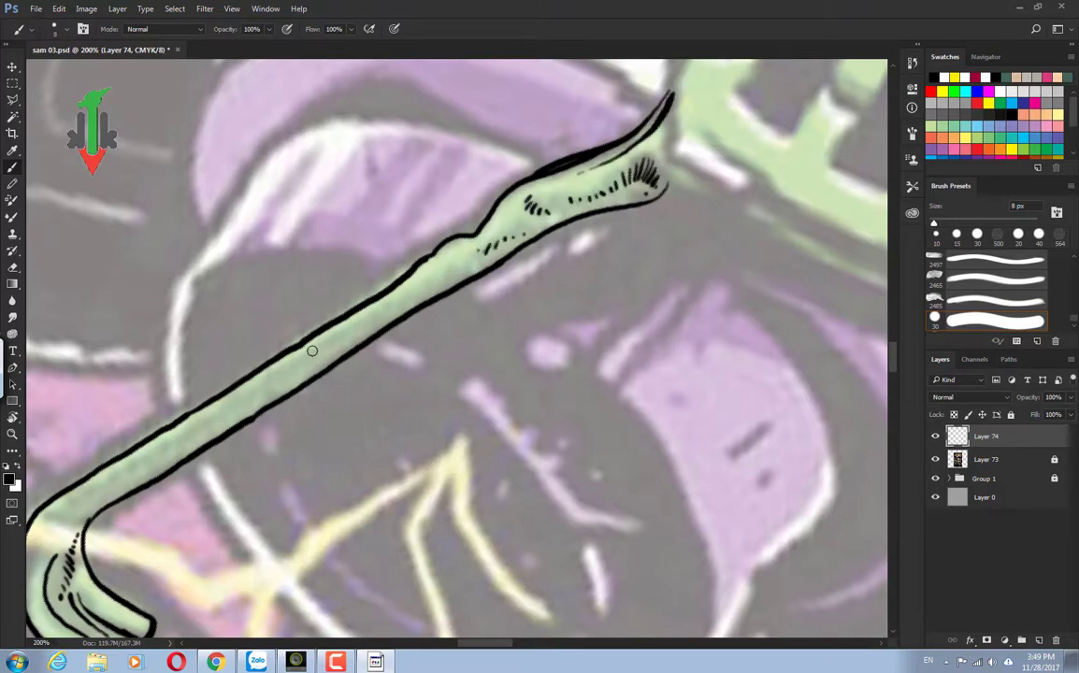
Step: With a bolder brush, outline the glasses' left edge and notch beside the stem tip
{"action": "key", "text": "bracketleft"}
{"action": "left_click_drag", "start_coordinate": [426, 278], "coordinate": [580, 170]}
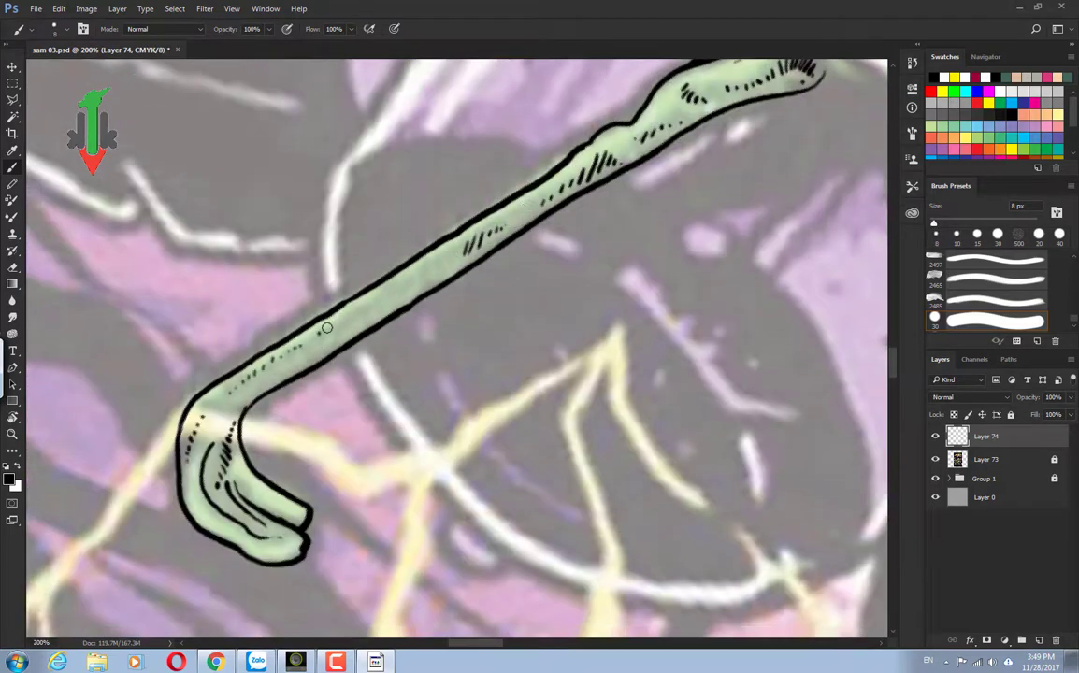
{"action": "left_click_drag", "start_coordinate": [580, 374], "coordinate": [281, 374]}
{"action": "left_click_drag", "start_coordinate": [635, 149], "coordinate": [318, 481]}
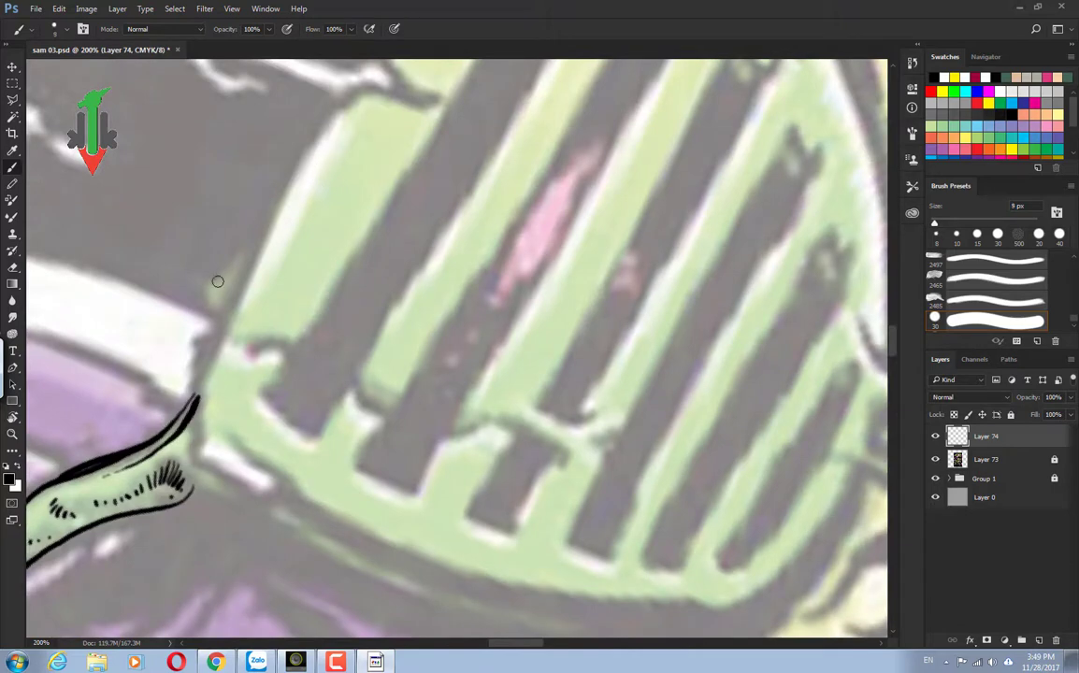
{"action": "key", "text": "bracketright"}
{"action": "key", "text": "bracketright"}
{"action": "mouse_move", "coordinate": [383, 86]}
{"action": "left_mouse_down"}
{"action": "mouse_move", "coordinate": [231, 284]}
{"action": "mouse_move", "coordinate": [192, 374]}
{"action": "left_mouse_up"}
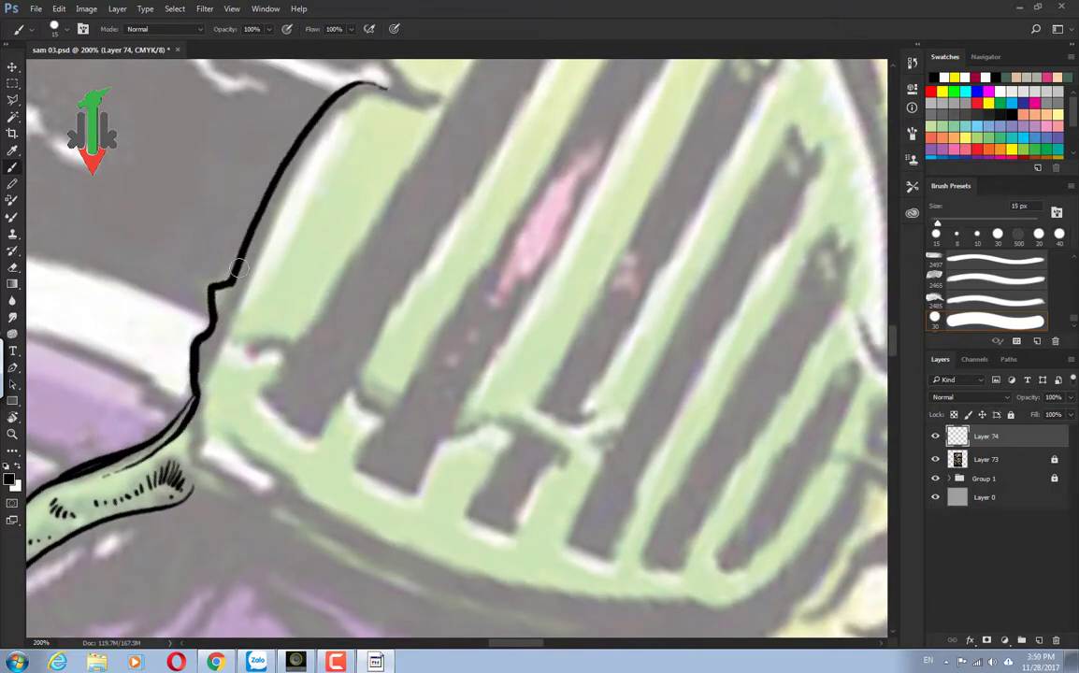
{"action": "left_click_drag", "start_coordinate": [230, 284], "coordinate": [205, 355]}
{"action": "left_click_drag", "start_coordinate": [213, 290], "coordinate": [199, 439]}
{"action": "mouse_move", "coordinate": [364, 94]}
{"action": "left_mouse_down"}
{"action": "mouse_move", "coordinate": [383, 90]}
{"action": "mouse_move", "coordinate": [208, 373]}
{"action": "left_mouse_up"}
{"action": "left_click_drag", "start_coordinate": [192, 309], "coordinate": [187, 381]}
{"action": "mouse_move", "coordinate": [229, 289]}
{"action": "left_mouse_down"}
{"action": "mouse_move", "coordinate": [330, 113]}
{"action": "mouse_move", "coordinate": [309, 86]}
{"action": "left_mouse_up"}
Step: Draw the hook shapes at the stem tip and outline the stem up to them
{"action": "scroll", "coordinate": [329, 113], "scroll_direction": "up", "scroll_amount": 3}
{"action": "mouse_move", "coordinate": [391, 116]}
{"action": "left_mouse_down"}
{"action": "mouse_move", "coordinate": [379, 185]}
{"action": "mouse_move", "coordinate": [346, 179]}
{"action": "mouse_move", "coordinate": [248, 383]}
{"action": "mouse_move", "coordinate": [439, 122]}
{"action": "left_mouse_up"}
{"action": "mouse_move", "coordinate": [504, 112]}
{"action": "left_mouse_down"}
{"action": "mouse_move", "coordinate": [453, 233]}
{"action": "mouse_move", "coordinate": [458, 299]}
{"action": "left_mouse_up"}
{"action": "left_click_drag", "start_coordinate": [458, 248], "coordinate": [383, 298]}
{"action": "mouse_move", "coordinate": [295, 281]}
{"action": "left_mouse_down"}
{"action": "mouse_move", "coordinate": [331, 278]}
{"action": "mouse_move", "coordinate": [340, 361]}
{"action": "mouse_move", "coordinate": [446, 241]}
{"action": "mouse_move", "coordinate": [323, 299]}
{"action": "mouse_move", "coordinate": [361, 219]}
{"action": "left_mouse_up"}
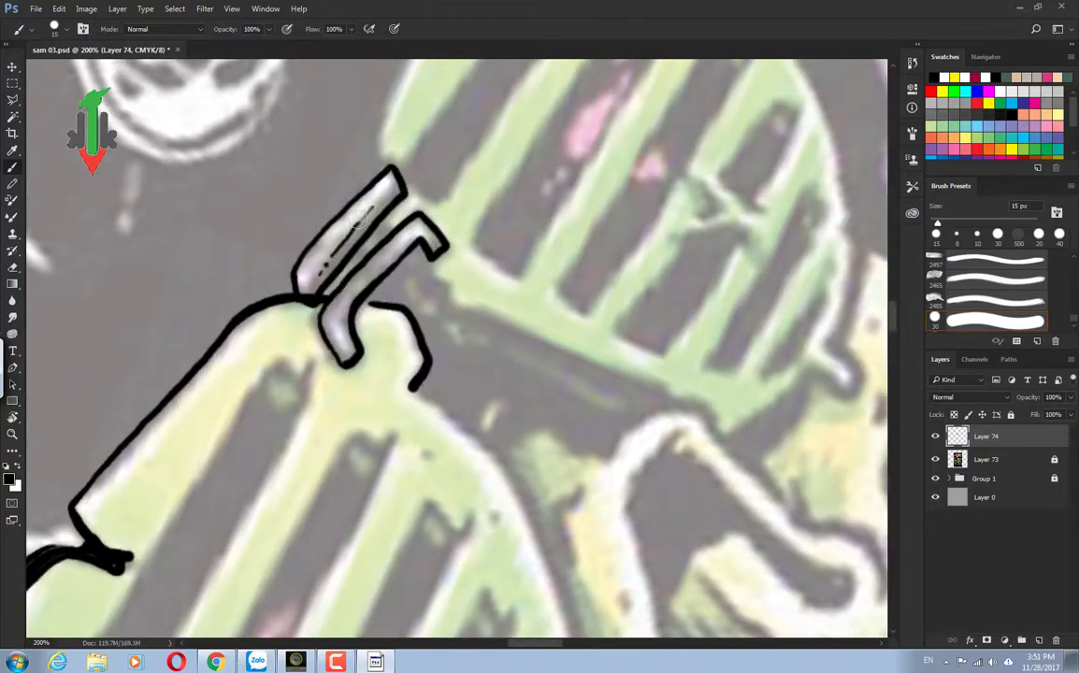
Step: With a smaller brush, add dotted and dashed shading inside and around the hooks
{"action": "key", "text": "bracketleft"}
{"action": "key", "text": "bracketleft"}
{"action": "left_click_drag", "start_coordinate": [322, 261], "coordinate": [378, 198]}
{"action": "left_click_drag", "start_coordinate": [334, 337], "coordinate": [354, 358]}
{"action": "left_click_drag", "start_coordinate": [410, 337], "coordinate": [415, 361]}
{"action": "left_click_drag", "start_coordinate": [281, 314], "coordinate": [313, 323]}
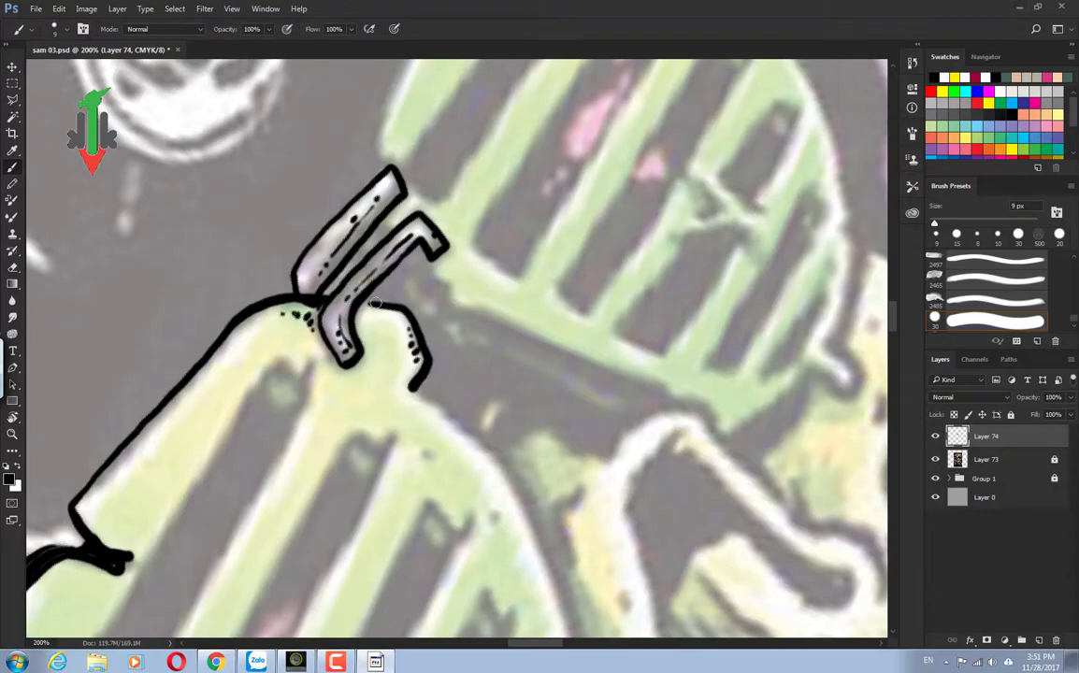
Step: Ink an outline running from the stem down the goggle's edge
{"action": "scroll", "coordinate": [374, 302], "scroll_direction": "down", "scroll_amount": 5}
{"action": "scroll", "coordinate": [369, 229], "scroll_direction": "left", "scroll_amount": 2}
{"action": "left_click_drag", "start_coordinate": [397, 91], "coordinate": [182, 309]}
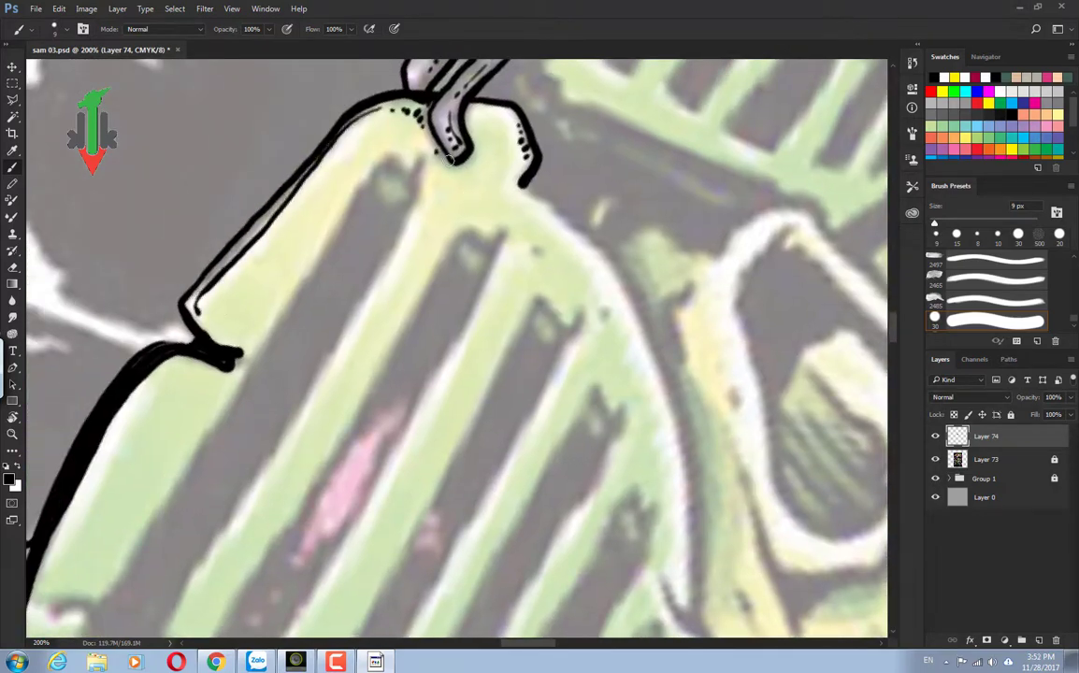
{"action": "scroll", "coordinate": [374, 246], "scroll_direction": "down", "scroll_amount": 3}
{"action": "scroll", "coordinate": [335, 166], "scroll_direction": "up", "scroll_amount": 1}
{"action": "scroll", "coordinate": [335, 167], "scroll_direction": "right", "scroll_amount": 1}
Step: Rotate the canvas so the stems run horizontally and ink the looped stem end with dots
{"action": "key", "text": "r"}
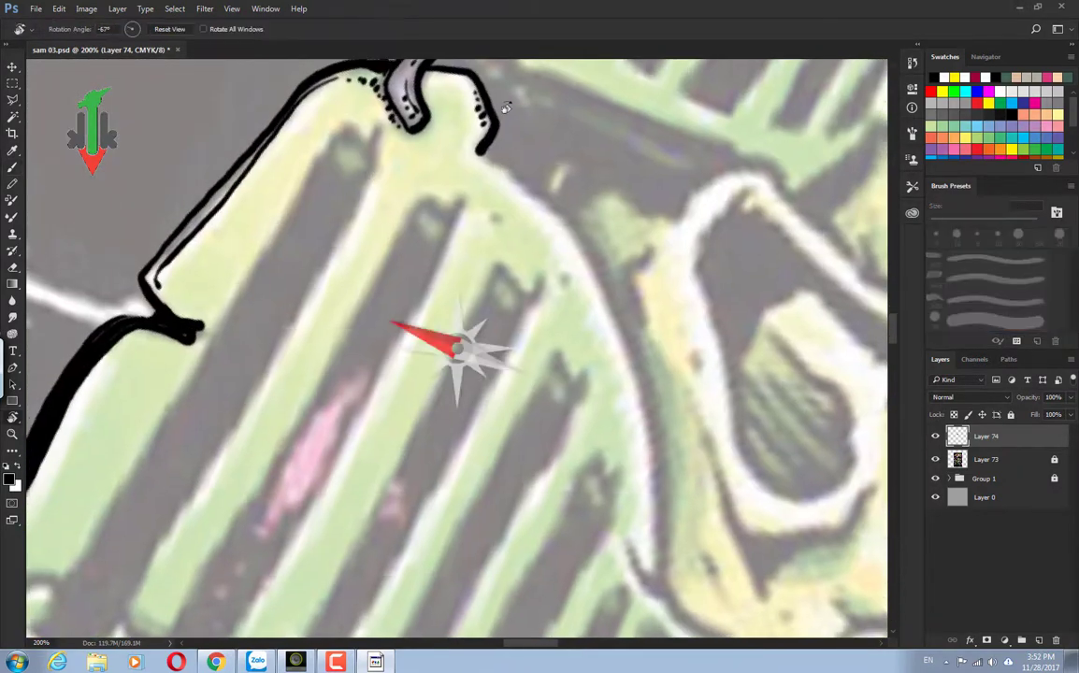
{"action": "left_click_drag", "start_coordinate": [371, 175], "coordinate": [452, 201]}
{"action": "key", "text": "bracketright"}
{"action": "key", "text": "bracketright"}
{"action": "key", "text": "bracketright"}
{"action": "left_click_drag", "start_coordinate": [148, 456], "coordinate": [360, 227]}
{"action": "scroll", "coordinate": [362, 227], "scroll_direction": "up", "scroll_amount": 2}
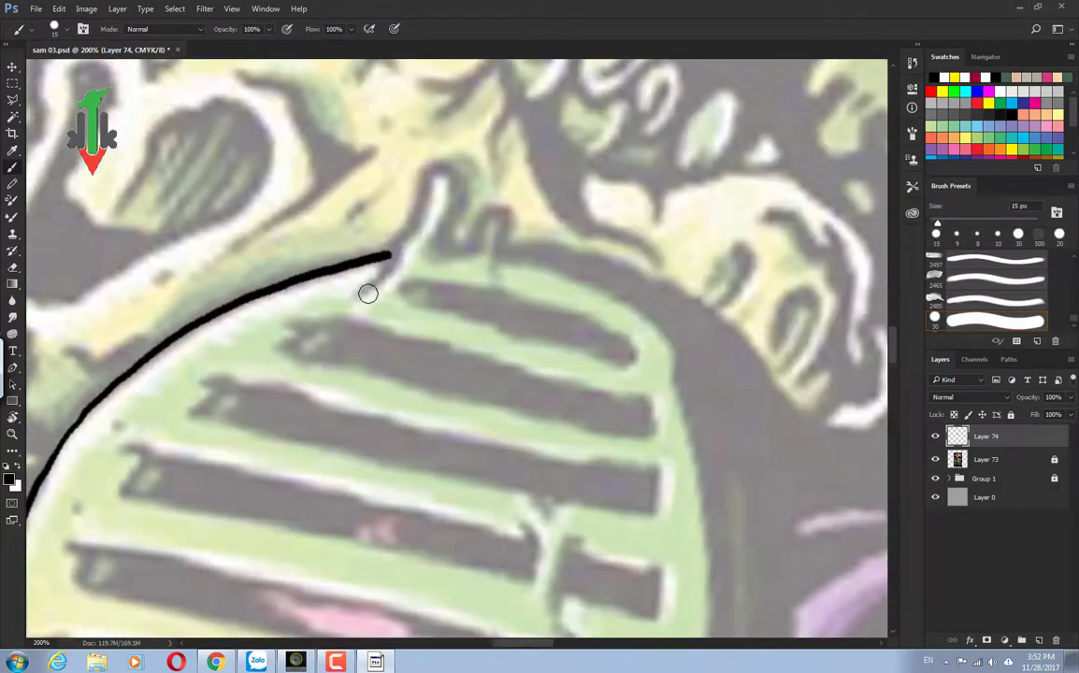
{"action": "mouse_move", "coordinate": [351, 300]}
{"action": "left_mouse_down"}
{"action": "mouse_move", "coordinate": [421, 169]}
{"action": "mouse_move", "coordinate": [432, 251]}
{"action": "left_mouse_up"}
{"action": "mouse_move", "coordinate": [453, 192]}
{"action": "left_mouse_down"}
{"action": "mouse_move", "coordinate": [430, 210]}
{"action": "mouse_move", "coordinate": [500, 220]}
{"action": "mouse_move", "coordinate": [386, 187]}
{"action": "mouse_move", "coordinate": [430, 281]}
{"action": "left_mouse_up"}
Step: Zoom out to 100% and rotate the canvas about 41° for inking
{"action": "key", "text": "r"}
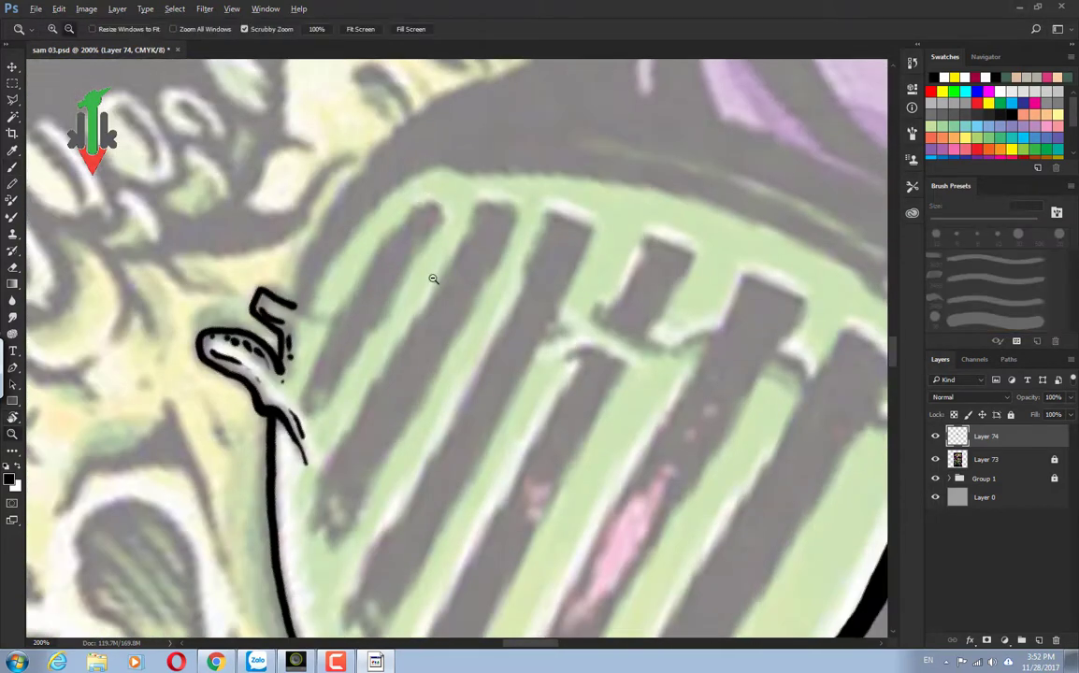
{"action": "key", "text": "ctrl+minus"}
{"action": "left_click_drag", "start_coordinate": [457, 355], "coordinate": [352, 266]}
{"action": "key", "text": "b"}
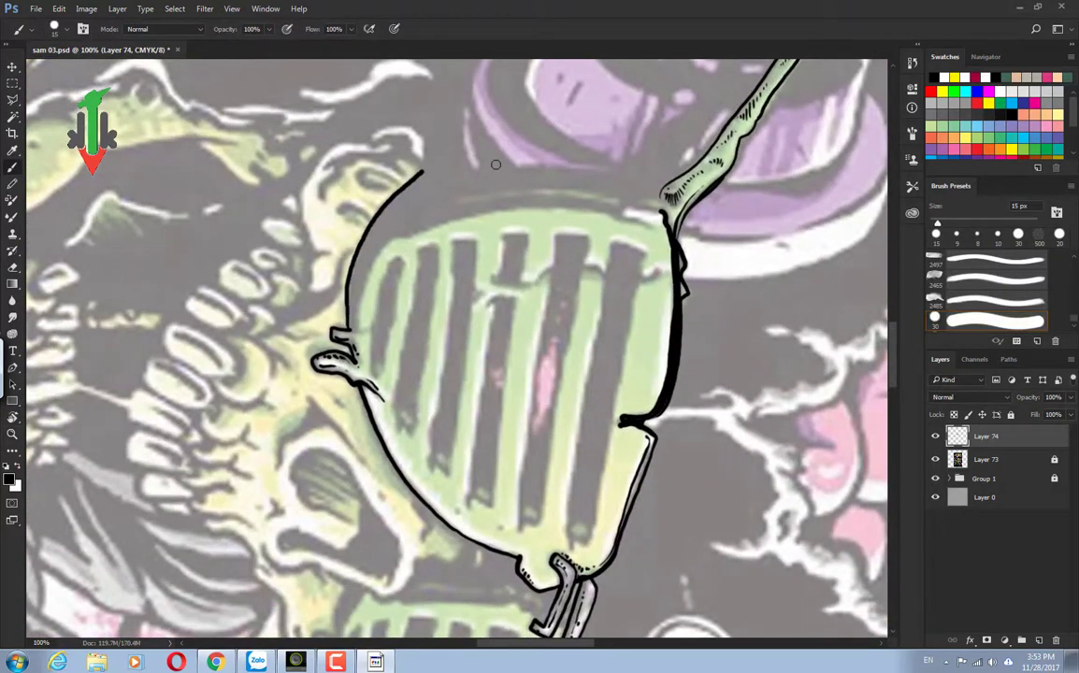
{"action": "key", "text": "r"}
{"action": "mouse_move", "coordinate": [494, 163]}
{"action": "left_mouse_down"}
{"action": "mouse_move", "coordinate": [535, 231]}
{"action": "mouse_move", "coordinate": [436, 250]}
{"action": "mouse_move", "coordinate": [552, 121]}
{"action": "left_mouse_up"}
{"action": "key", "text": "b"}
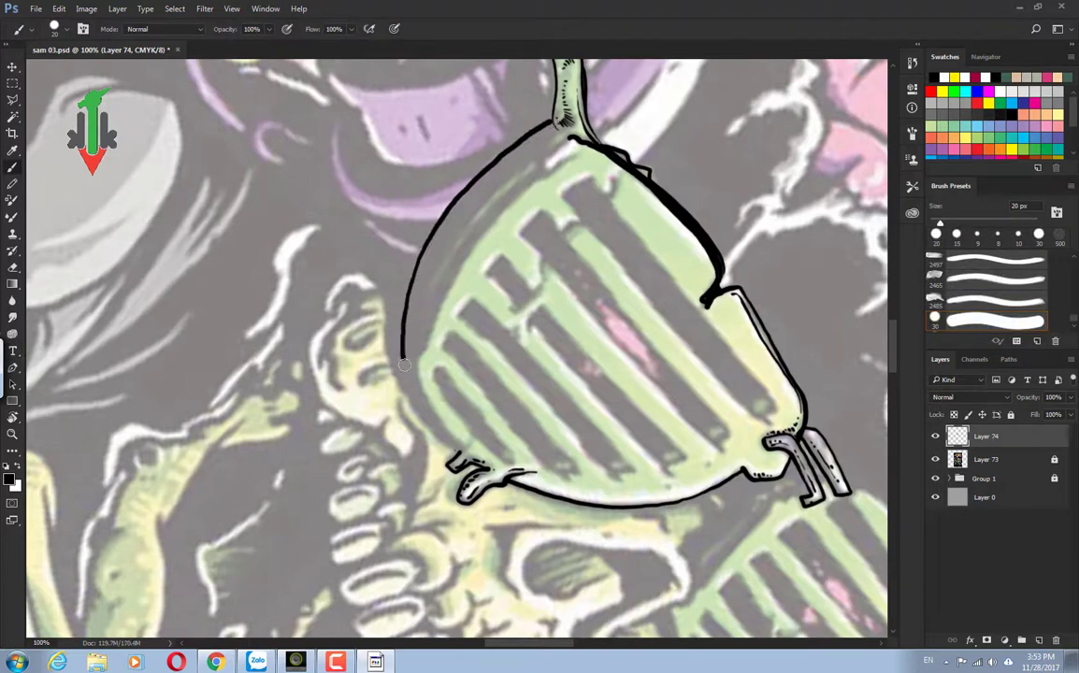
Step: Draw the long curved left outline and inner line, then start lassoing along that edge
{"action": "left_click_drag", "start_coordinate": [411, 280], "coordinate": [448, 458]}
{"action": "left_click_drag", "start_coordinate": [569, 138], "coordinate": [457, 449]}
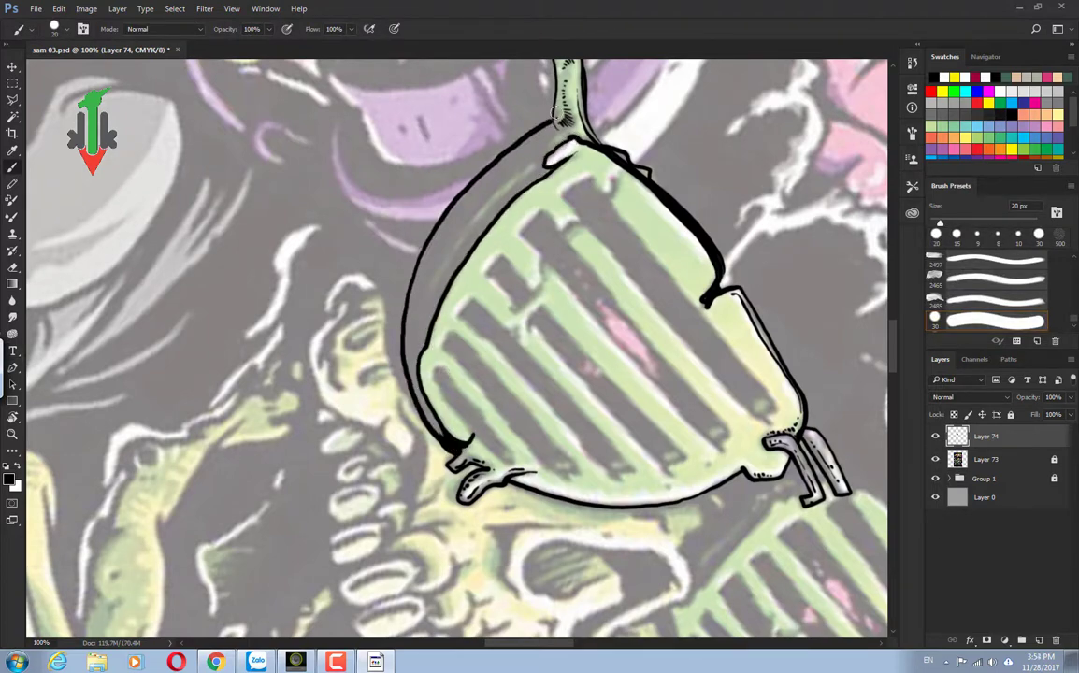
{"action": "mouse_move", "coordinate": [538, 161]}
{"action": "left_mouse_down"}
{"action": "mouse_move", "coordinate": [432, 294]}
{"action": "mouse_move", "coordinate": [468, 229]}
{"action": "mouse_move", "coordinate": [426, 308]}
{"action": "left_mouse_up"}
{"action": "left_click_drag", "start_coordinate": [505, 145], "coordinate": [423, 340]}
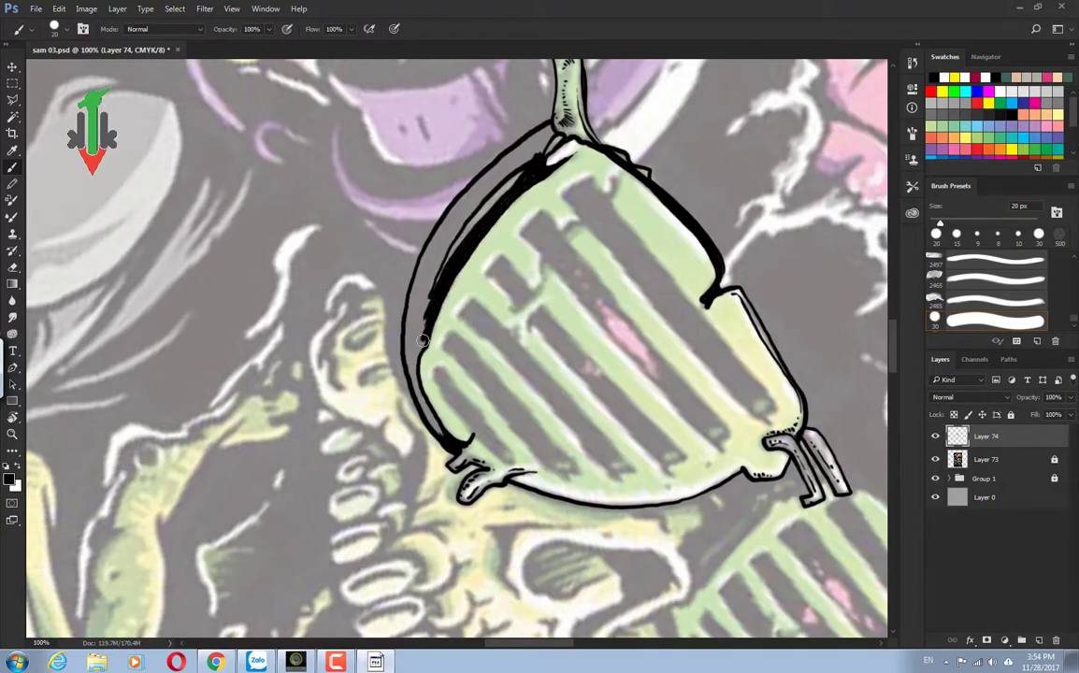
{"action": "key", "text": "l"}
{"action": "left_click_drag", "start_coordinate": [505, 135], "coordinate": [421, 397]}
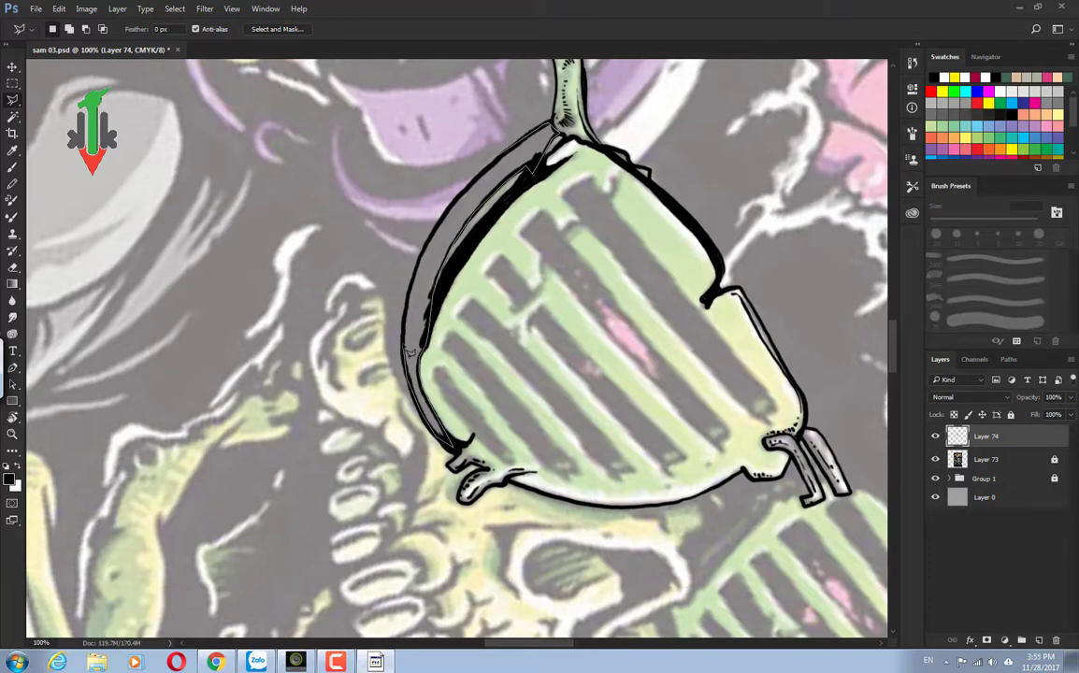
Step: Fill the lassoed left-edge crescent and top slot with solid black
{"action": "left_click_drag", "start_coordinate": [457, 447], "coordinate": [505, 122]}
{"action": "key", "text": "alt+BackSpace"}
{"action": "key", "text": "ctrl+d"}
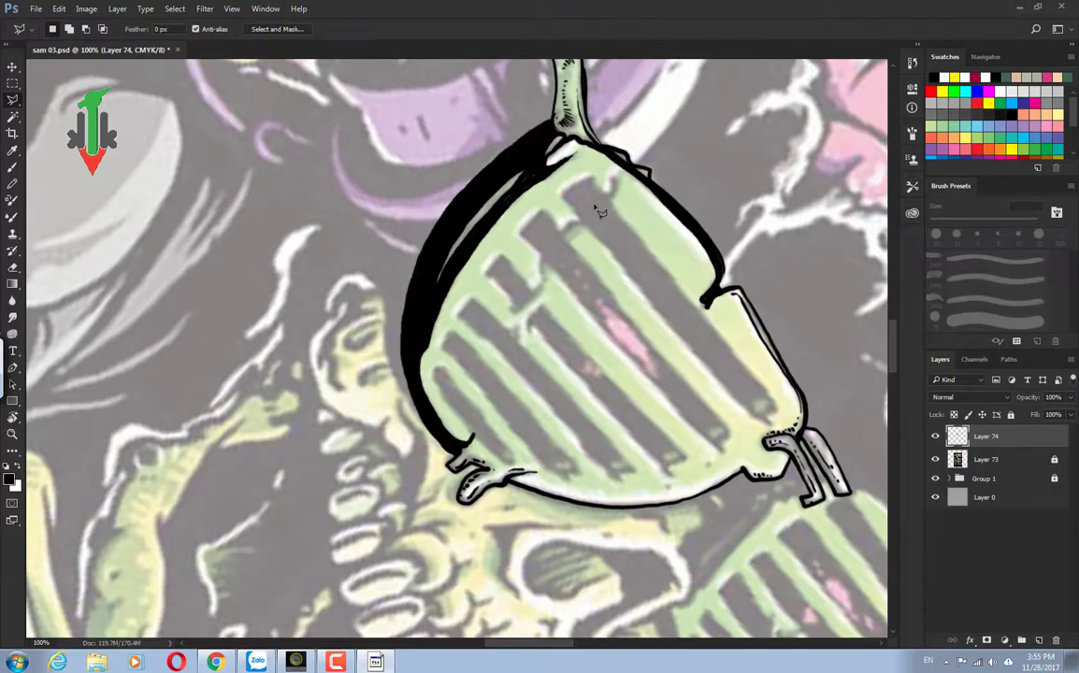
{"action": "key", "text": "b"}
{"action": "key", "text": "l"}
{"action": "mouse_move", "coordinate": [560, 183]}
{"action": "left_mouse_down"}
{"action": "mouse_move", "coordinate": [783, 414]}
{"action": "mouse_move", "coordinate": [519, 192]}
{"action": "left_mouse_up"}
{"action": "key", "text": "alt+BackSpace"}
{"action": "key", "text": "ctrl+d"}
Step: Recentre the goggle and add short black marks along the second slot
{"action": "key", "text": "e"}
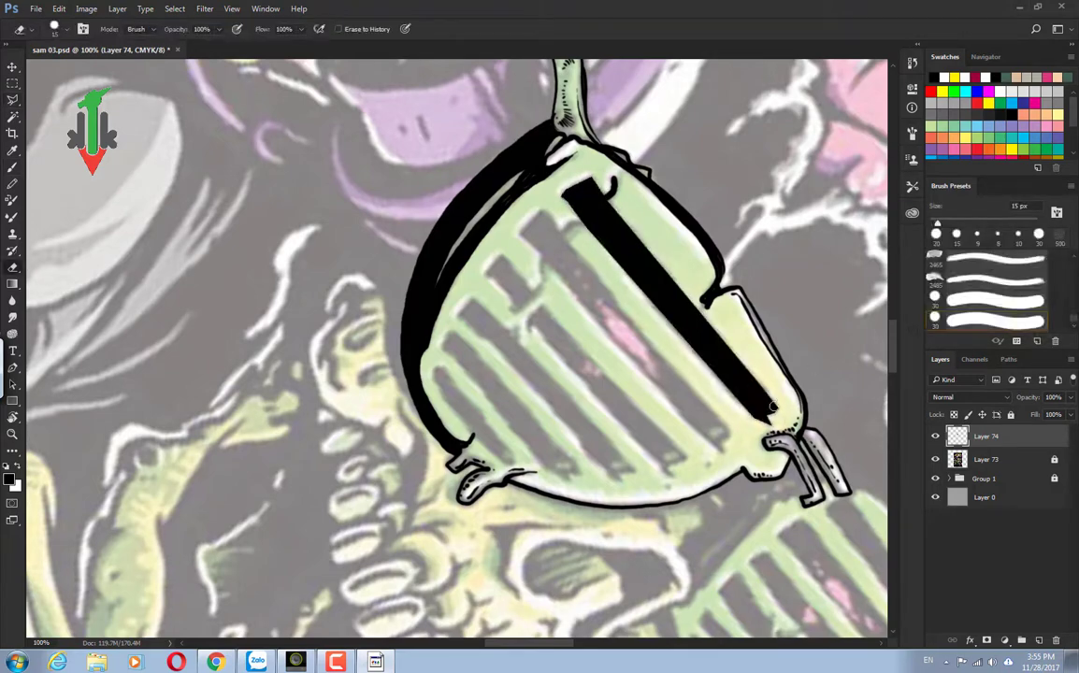
{"action": "left_click_drag", "start_coordinate": [691, 365], "coordinate": [550, 328]}
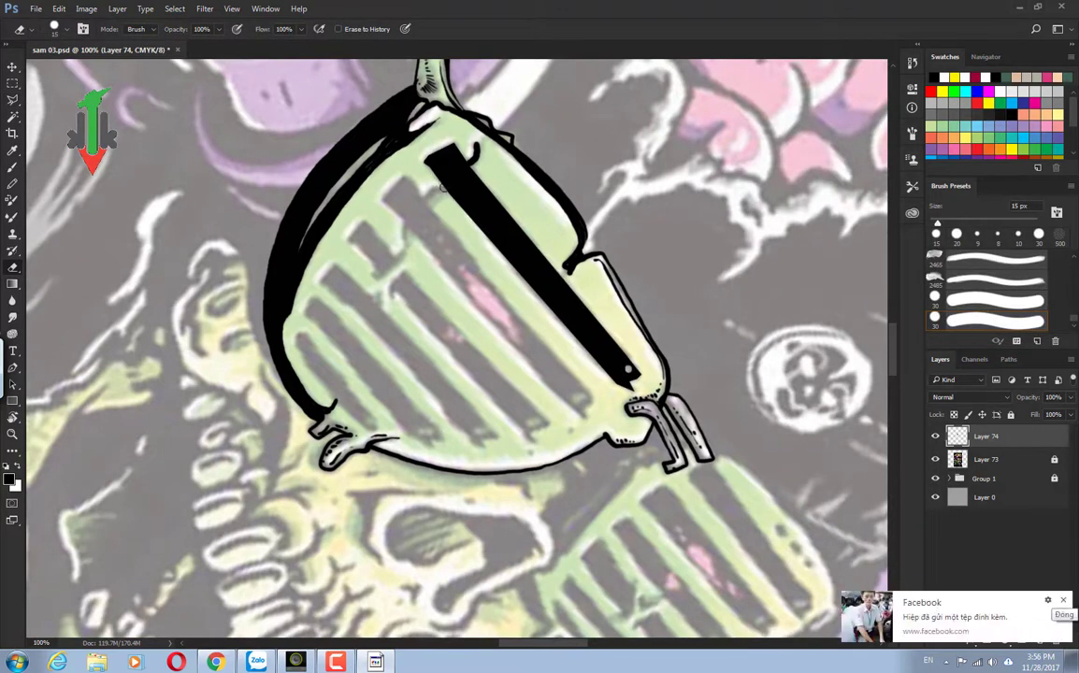
{"action": "key", "text": "b"}
{"action": "left_click_drag", "start_coordinate": [437, 190], "coordinate": [423, 200]}
{"action": "left_click_drag", "start_coordinate": [398, 256], "coordinate": [405, 241]}
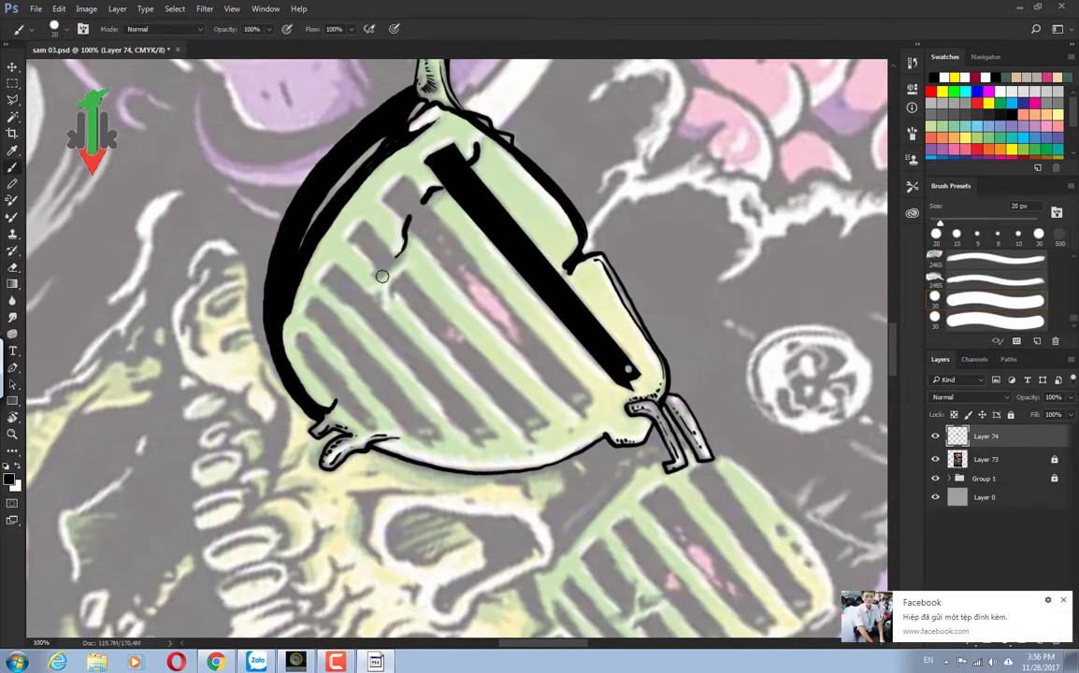
{"action": "left_click_drag", "start_coordinate": [390, 295], "coordinate": [400, 264]}
{"action": "left_click_drag", "start_coordinate": [382, 318], "coordinate": [371, 297]}
{"action": "key", "text": "l"}
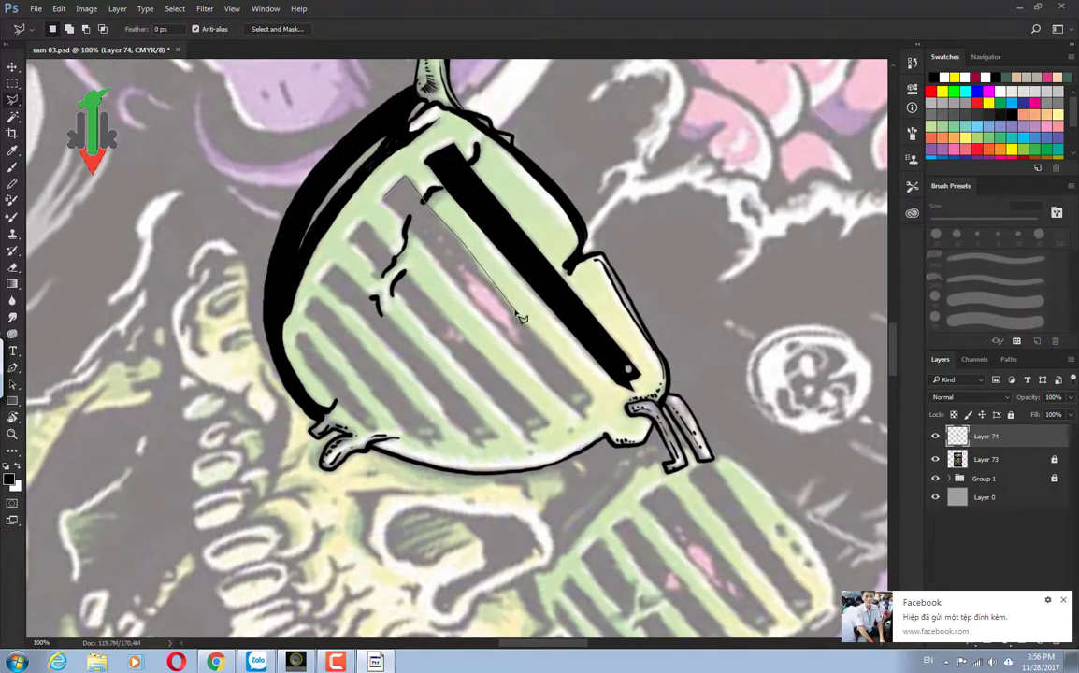
Step: Fill the second goggle stripe and a small patch at the first stripe's end with black
{"action": "left_click", "coordinate": [590, 400]}
{"action": "left_click", "coordinate": [580, 416]}
{"action": "left_click", "coordinate": [384, 198]}
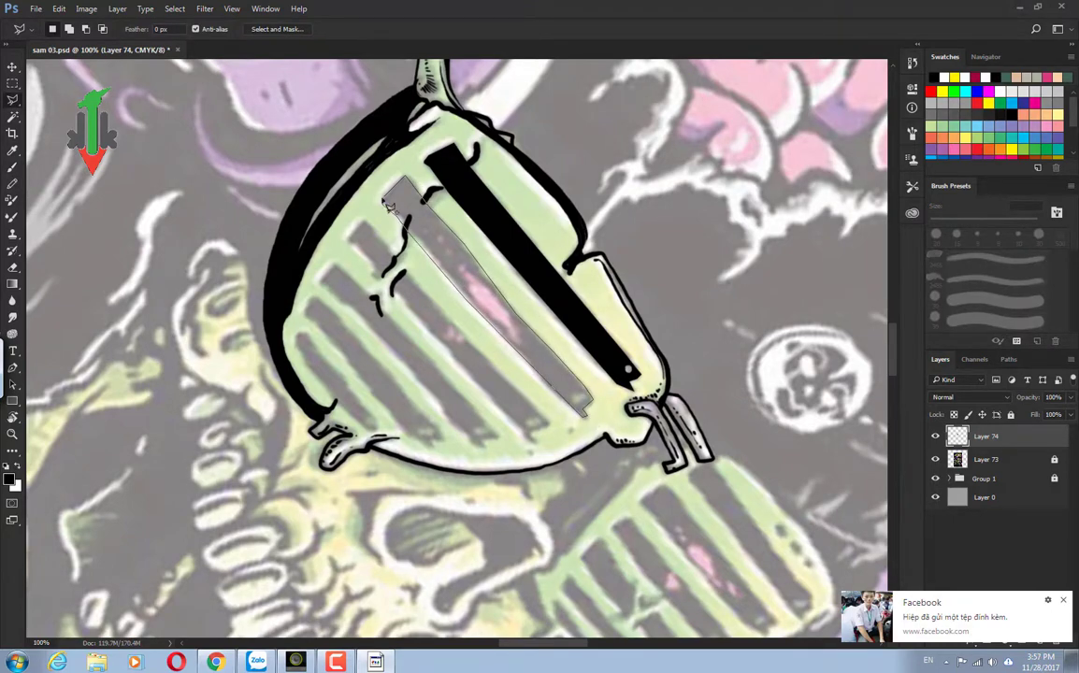
{"action": "key", "text": "alt+BackSpace"}
{"action": "key", "text": "ctrl+d"}
{"action": "scroll", "coordinate": [339, 181], "scroll_direction": "down", "scroll_amount": 3}
{"action": "left_click", "coordinate": [338, 181]}
{"action": "left_click", "coordinate": [350, 157]}
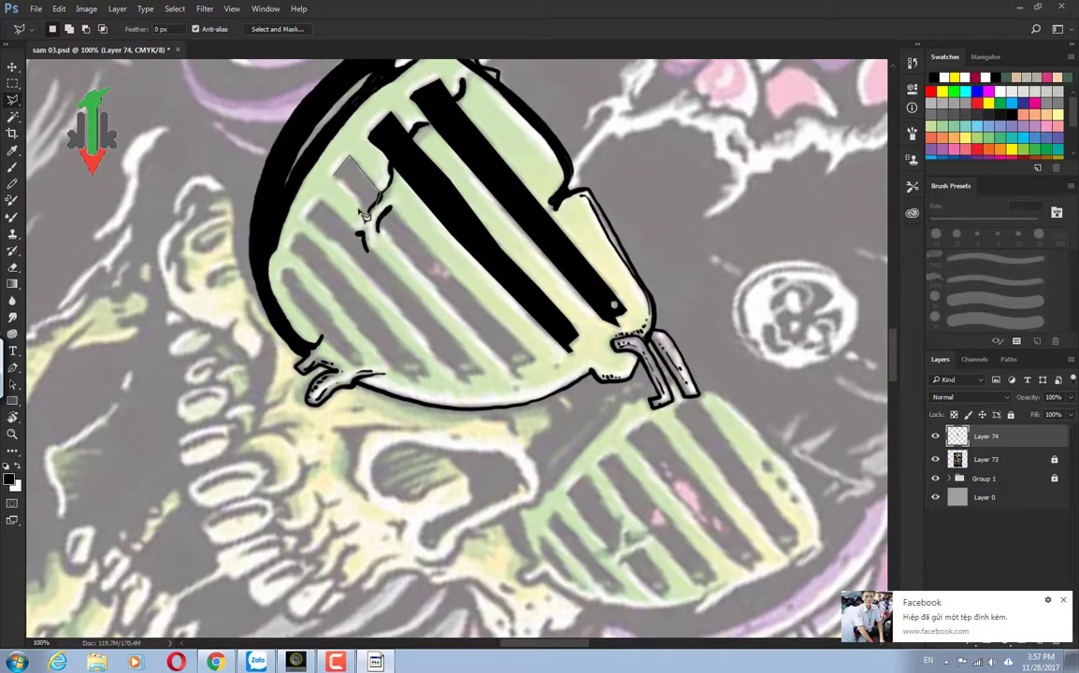
{"action": "left_click", "coordinate": [383, 193]}
{"action": "left_click", "coordinate": [338, 181]}
{"action": "key", "text": "alt+BackSpace"}
{"action": "key", "text": "ctrl+d"}
Step: Fill the next two upper-goggle slots solid black
{"action": "left_click", "coordinate": [386, 208]}
{"action": "left_click", "coordinate": [533, 358]}
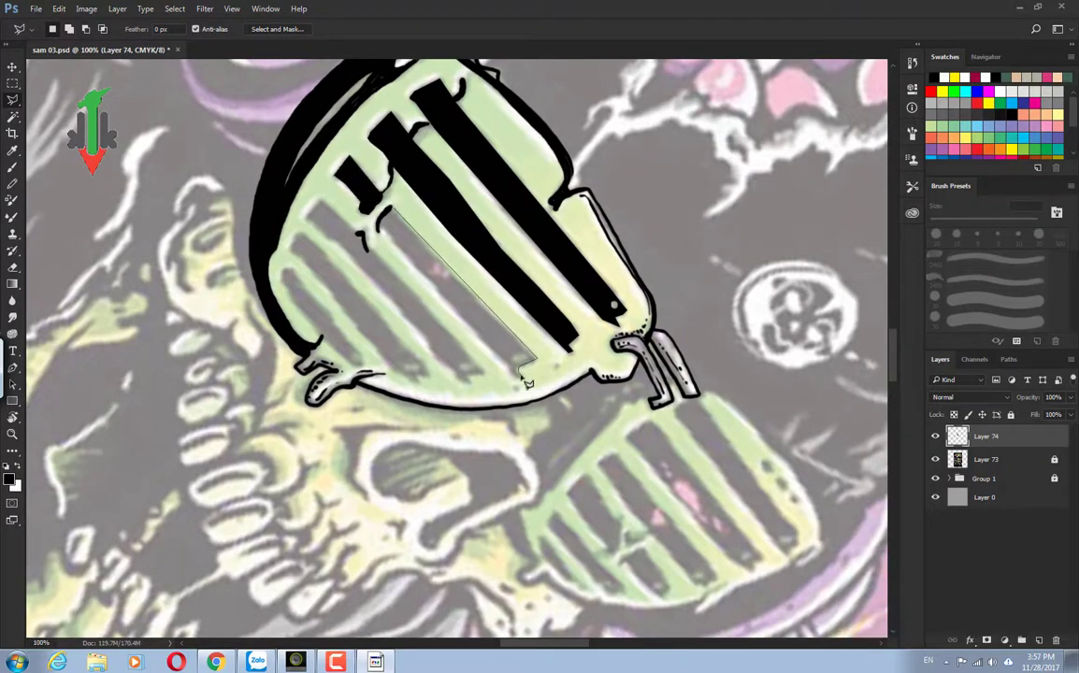
{"action": "left_click", "coordinate": [377, 225]}
{"action": "left_click", "coordinate": [387, 207]}
{"action": "key", "text": "alt+BackSpace"}
{"action": "key", "text": "ctrl+d"}
{"action": "left_click", "coordinate": [308, 199]}
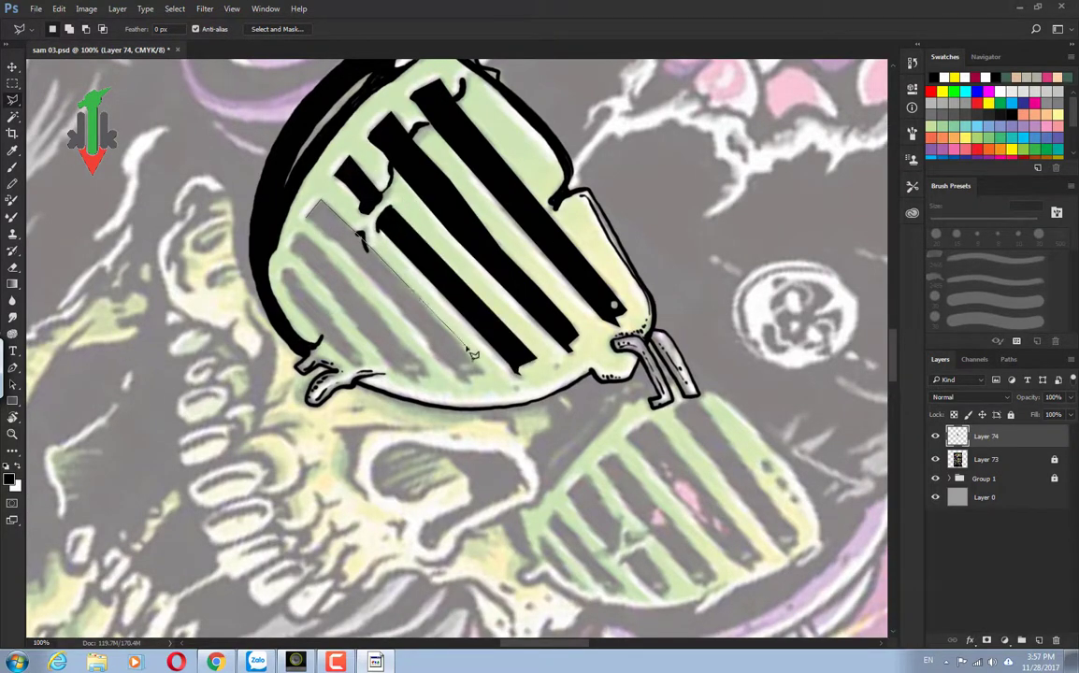
{"action": "left_click", "coordinate": [463, 378]}
{"action": "left_click", "coordinate": [297, 224]}
{"action": "left_click", "coordinate": [309, 199]}
{"action": "key", "text": "alt+BackSpace"}
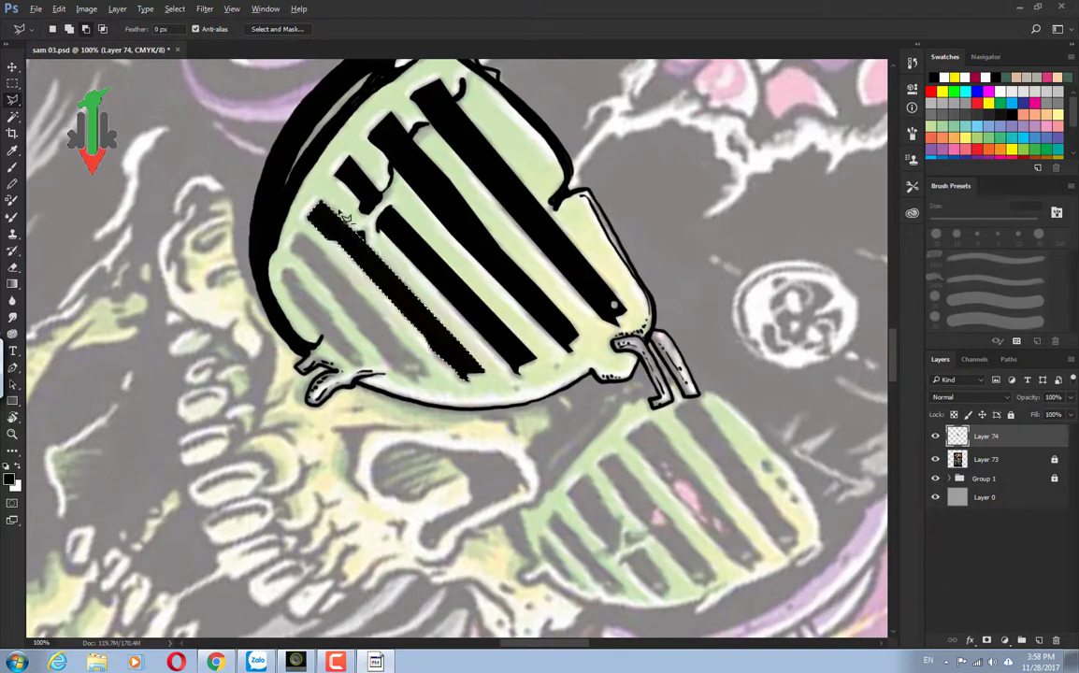
{"action": "key", "text": "ctrl+d"}
Step: Fill the lower-left and bottom goggle slots solid black
{"action": "left_click", "coordinate": [293, 232]}
{"action": "left_click", "coordinate": [430, 375]}
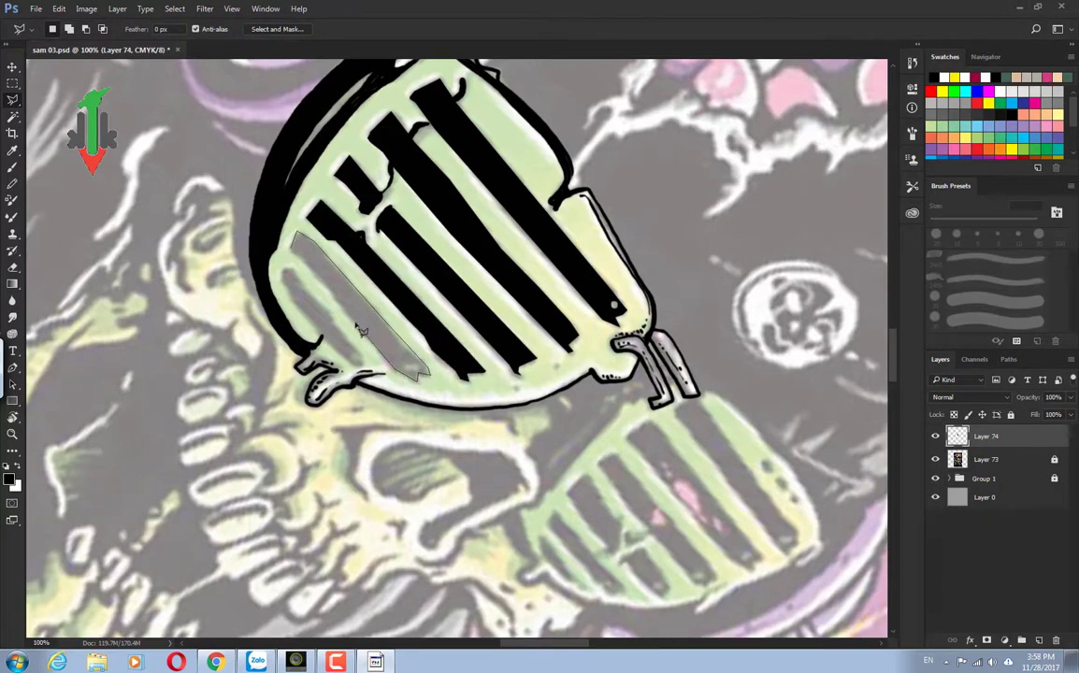
{"action": "left_click", "coordinate": [289, 245]}
{"action": "key", "text": "alt+BackSpace"}
{"action": "key", "text": "ctrl+d"}
{"action": "left_click", "coordinate": [283, 269]}
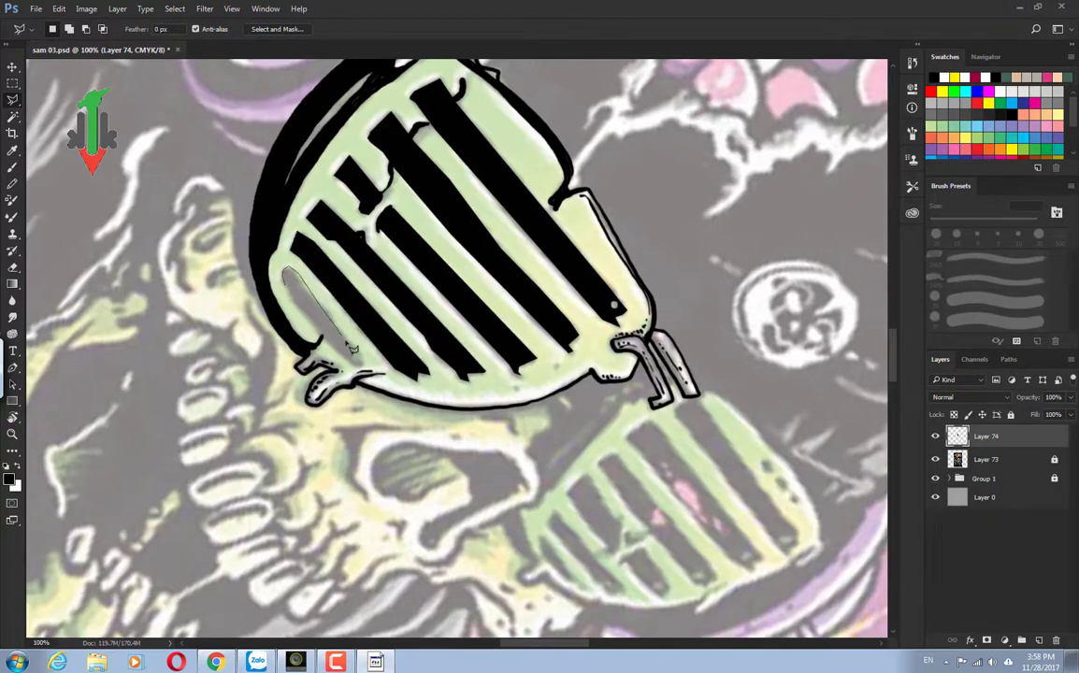
{"action": "left_click", "coordinate": [283, 269]}
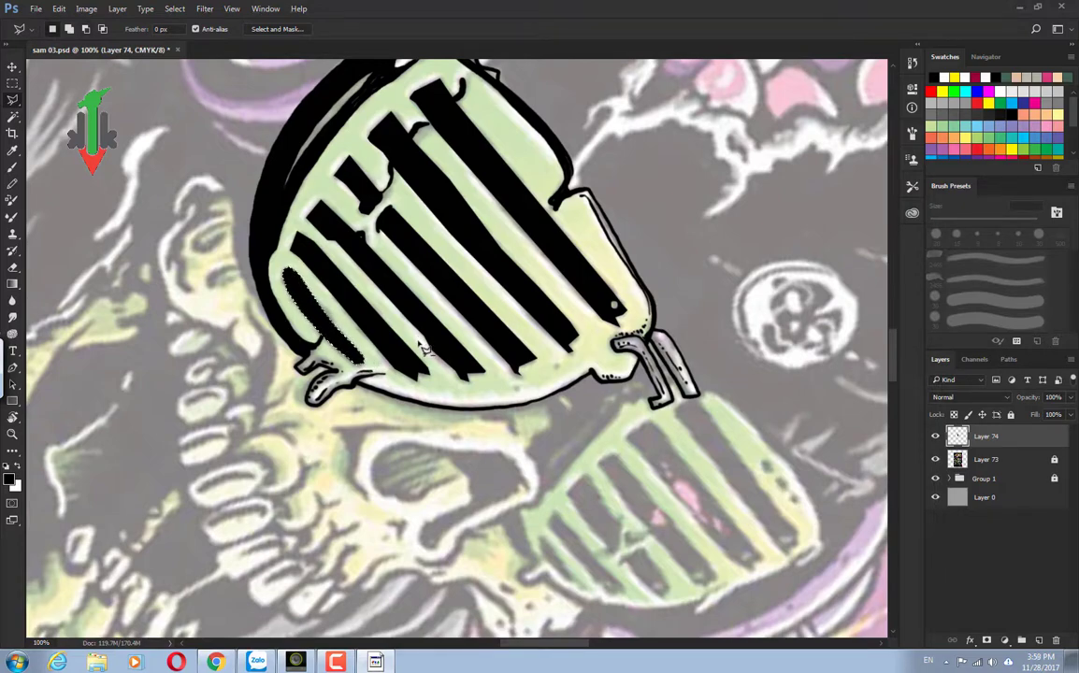
{"action": "key", "text": "alt+BackSpace"}
{"action": "key", "text": "ctrl+d"}
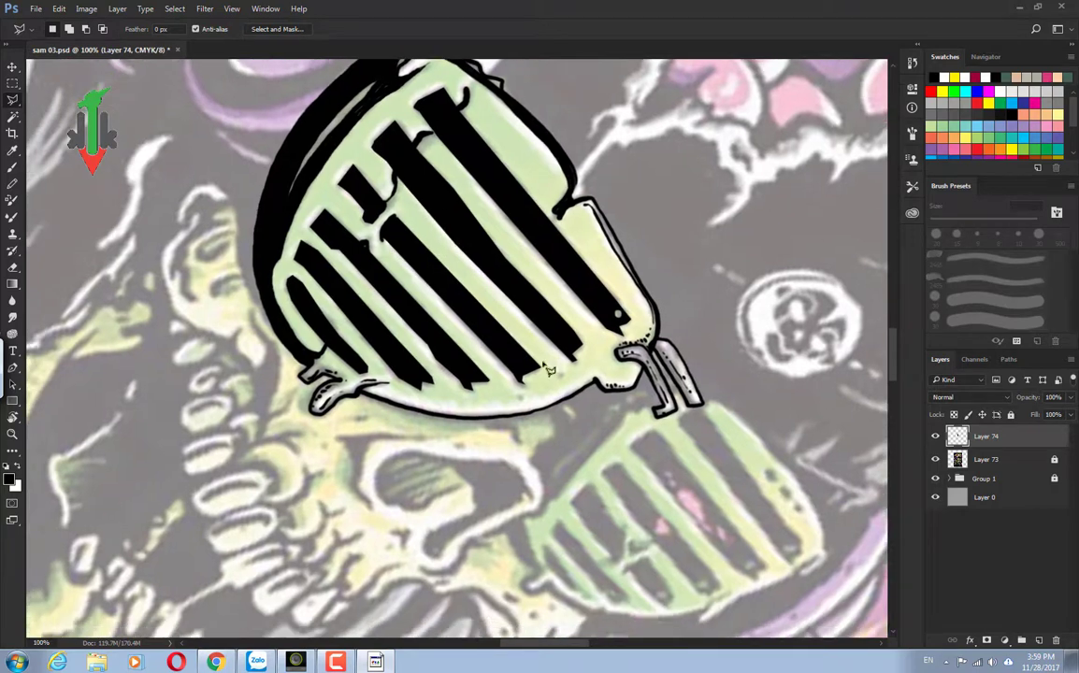
Step: Ink a 20 px black shadow below the upper goggle and fill the gap to the lower goggle black
{"action": "key", "text": "e"}
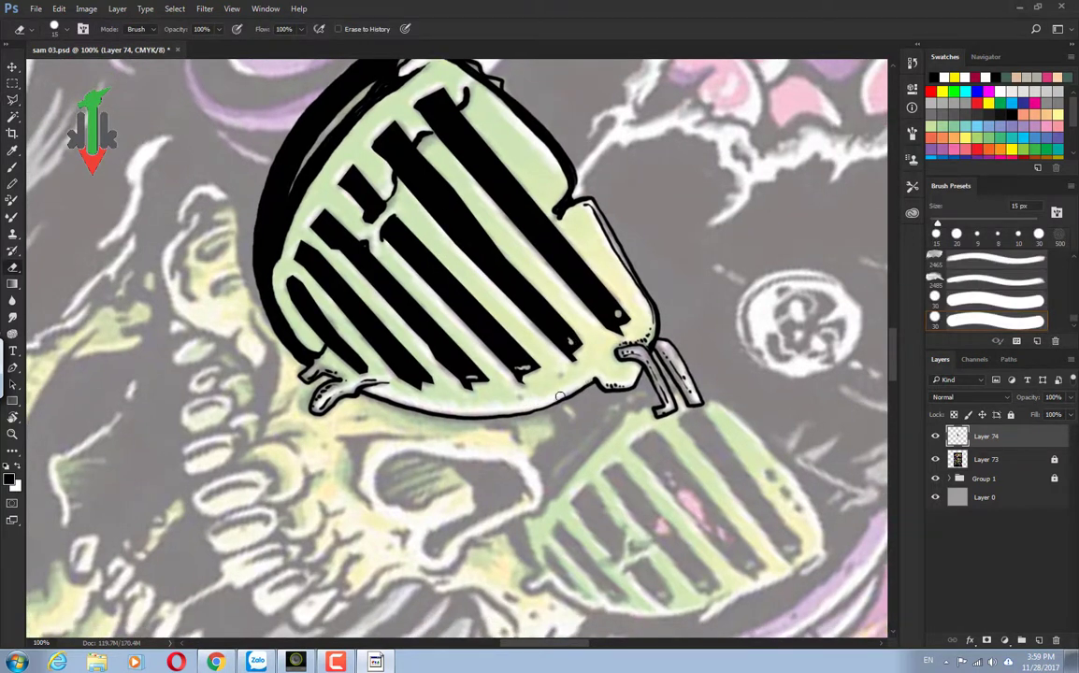
{"action": "key", "text": "b"}
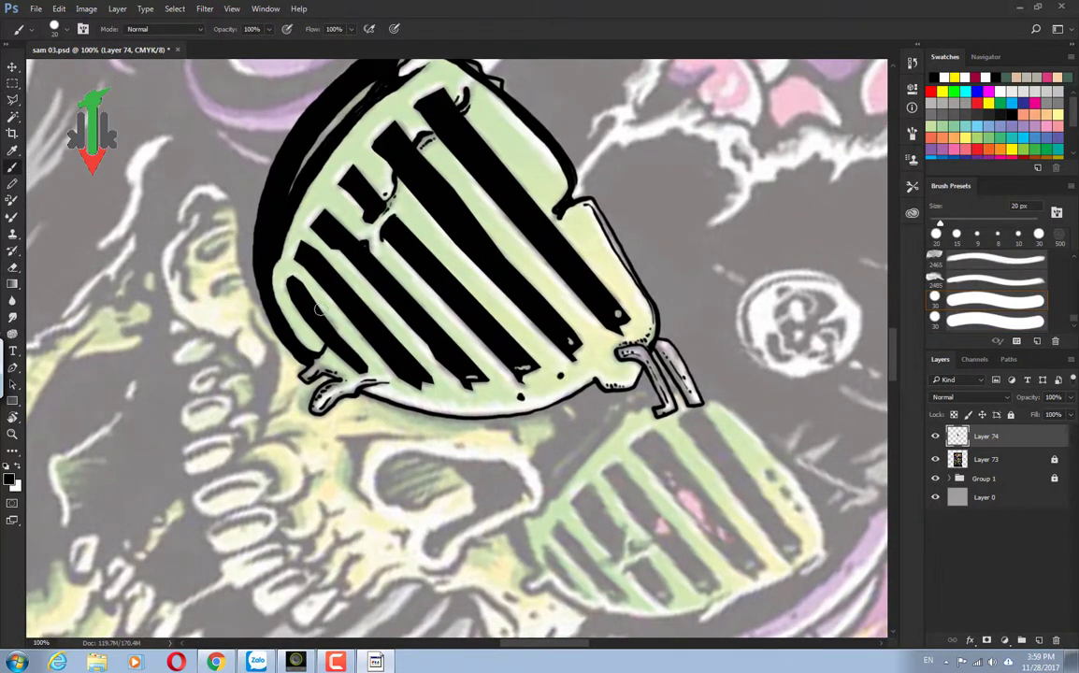
{"action": "scroll", "coordinate": [320, 282], "scroll_direction": "down", "scroll_amount": 3}
{"action": "scroll", "coordinate": [320, 282], "scroll_direction": "right", "scroll_amount": 3}
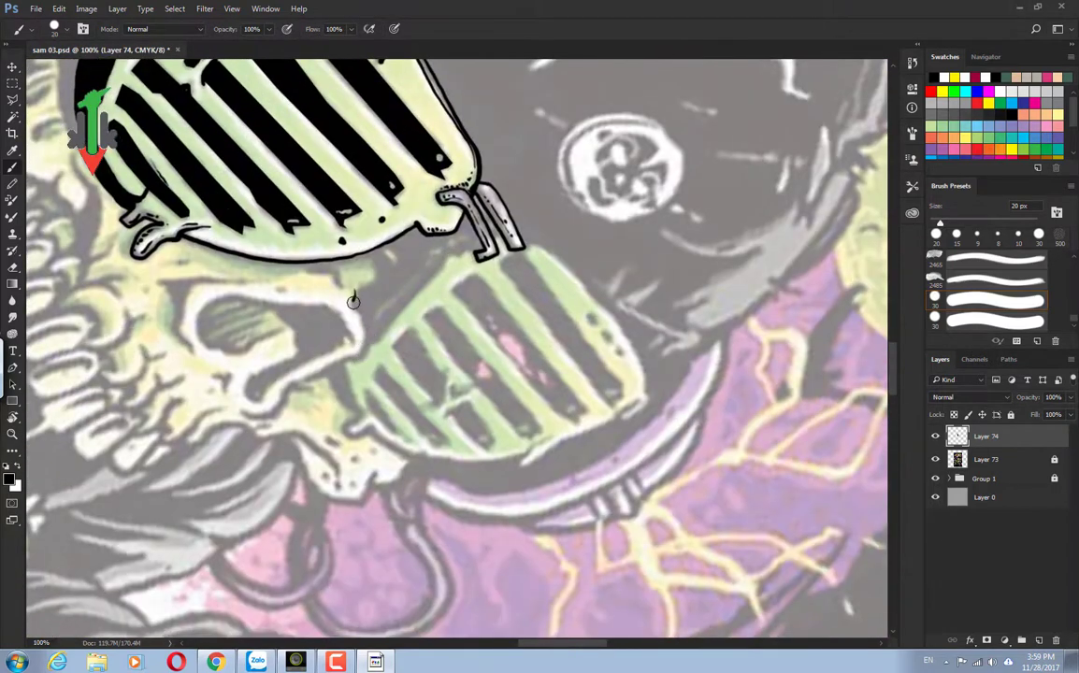
{"action": "left_click_drag", "start_coordinate": [354, 300], "coordinate": [315, 373]}
{"action": "left_click_drag", "start_coordinate": [356, 295], "coordinate": [377, 250]}
{"action": "mouse_move", "coordinate": [372, 346]}
{"action": "left_mouse_down"}
{"action": "mouse_move", "coordinate": [458, 262]}
{"action": "mouse_move", "coordinate": [373, 361]}
{"action": "mouse_move", "coordinate": [370, 295]}
{"action": "left_mouse_up"}
{"action": "key", "text": "l"}
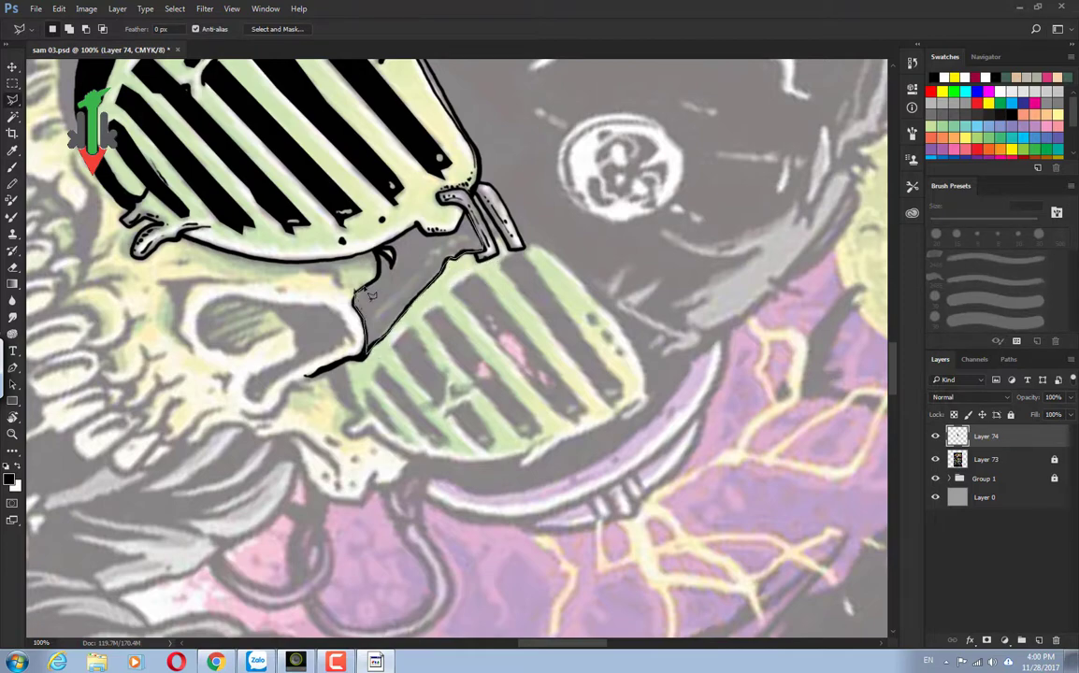
{"action": "key", "text": "alt+BackSpace"}
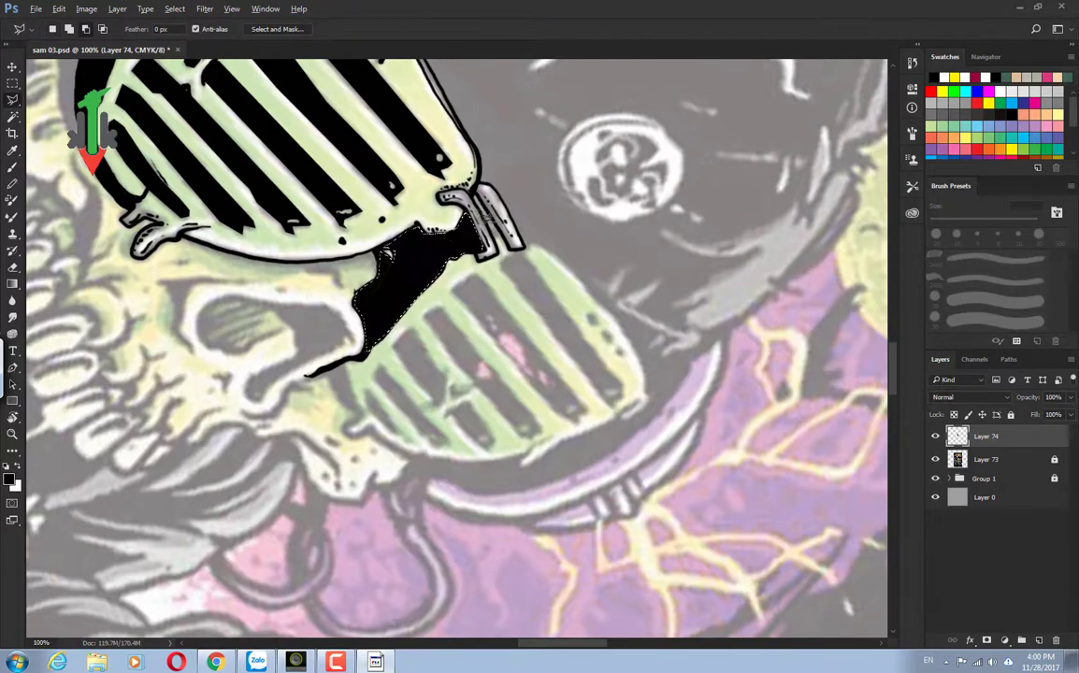
{"action": "key", "text": "ctrl+d"}
Step: Ink a bold black outline along the lower goggle's edge and top
{"action": "key", "text": "e"}
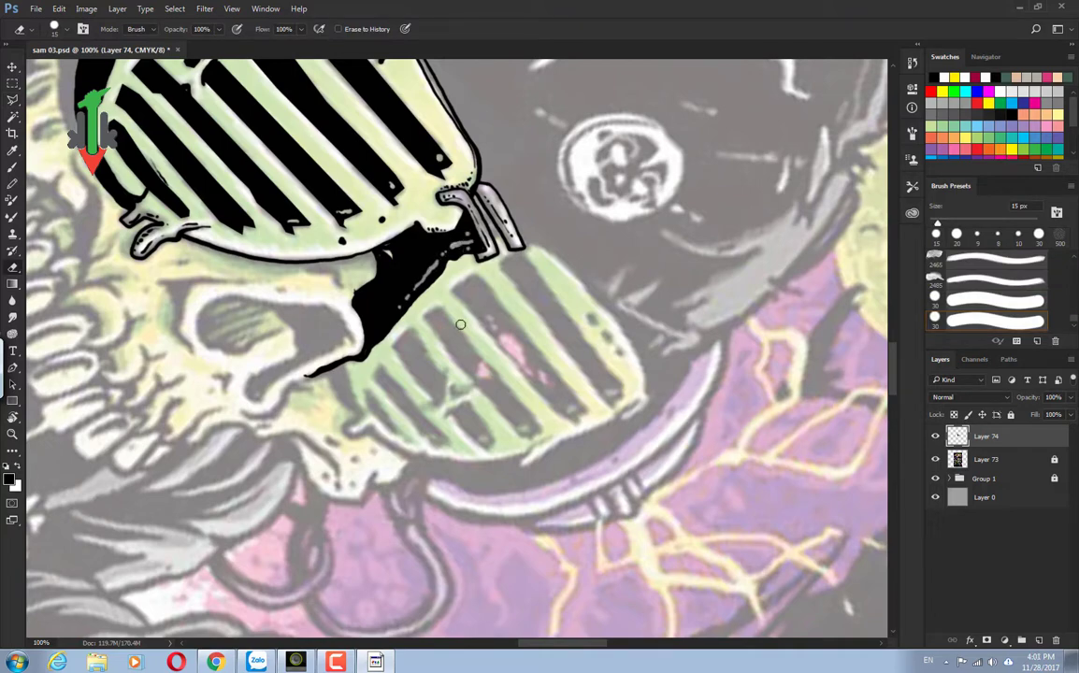
{"action": "key", "text": "b"}
{"action": "left_click_drag", "start_coordinate": [460, 324], "coordinate": [281, 234]}
{"action": "left_click_drag", "start_coordinate": [344, 292], "coordinate": [510, 180]}
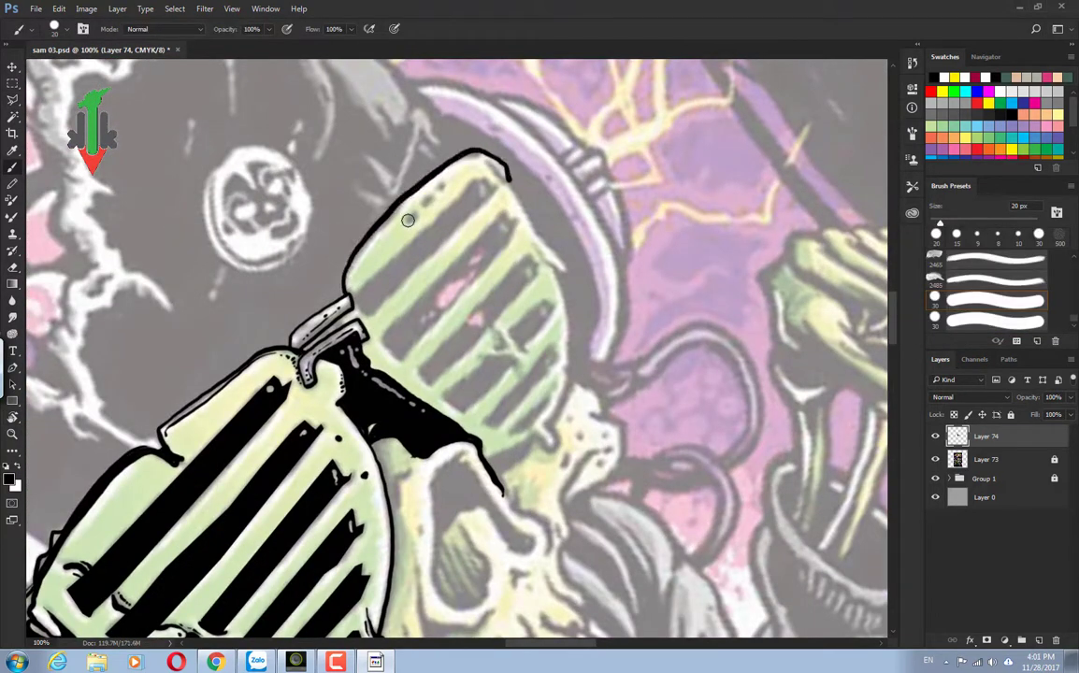
{"action": "left_click_drag", "start_coordinate": [408, 219], "coordinate": [428, 199]}
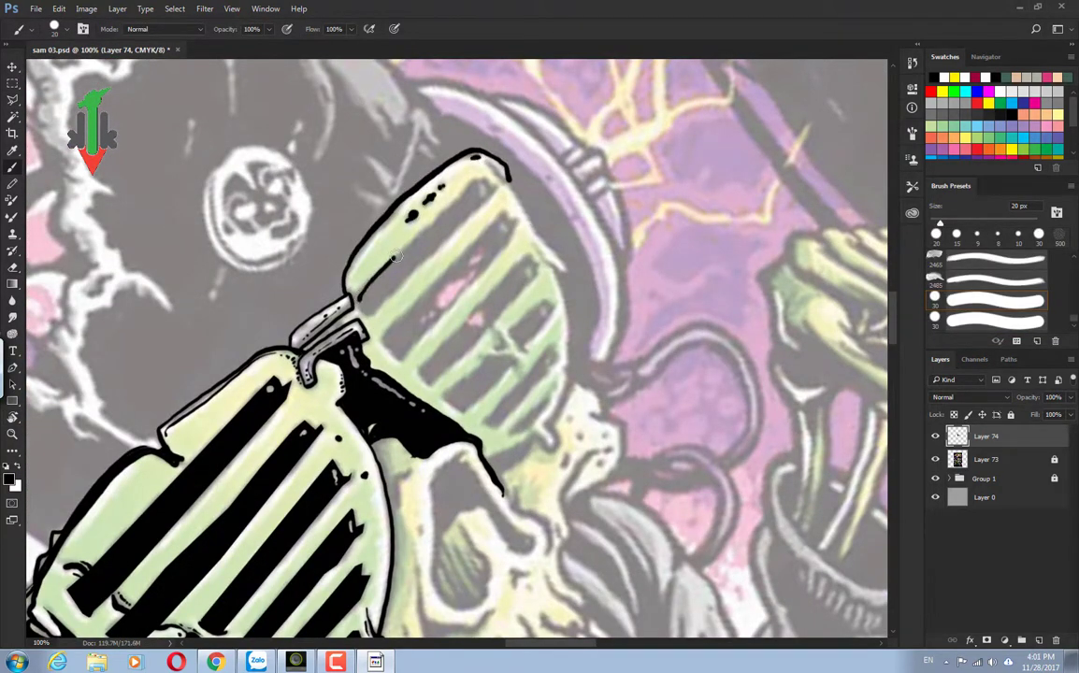
Step: Outline the right lens slats and its right, lower and upper-right edges in black
{"action": "mouse_move", "coordinate": [360, 305]}
{"action": "left_mouse_down"}
{"action": "mouse_move", "coordinate": [434, 284]}
{"action": "mouse_move", "coordinate": [460, 192]}
{"action": "mouse_move", "coordinate": [350, 322]}
{"action": "left_mouse_up"}
{"action": "left_click_drag", "start_coordinate": [430, 271], "coordinate": [364, 192]}
{"action": "mouse_move", "coordinate": [360, 280]}
{"action": "left_mouse_down"}
{"action": "mouse_move", "coordinate": [469, 194]}
{"action": "mouse_move", "coordinate": [359, 297]}
{"action": "left_mouse_up"}
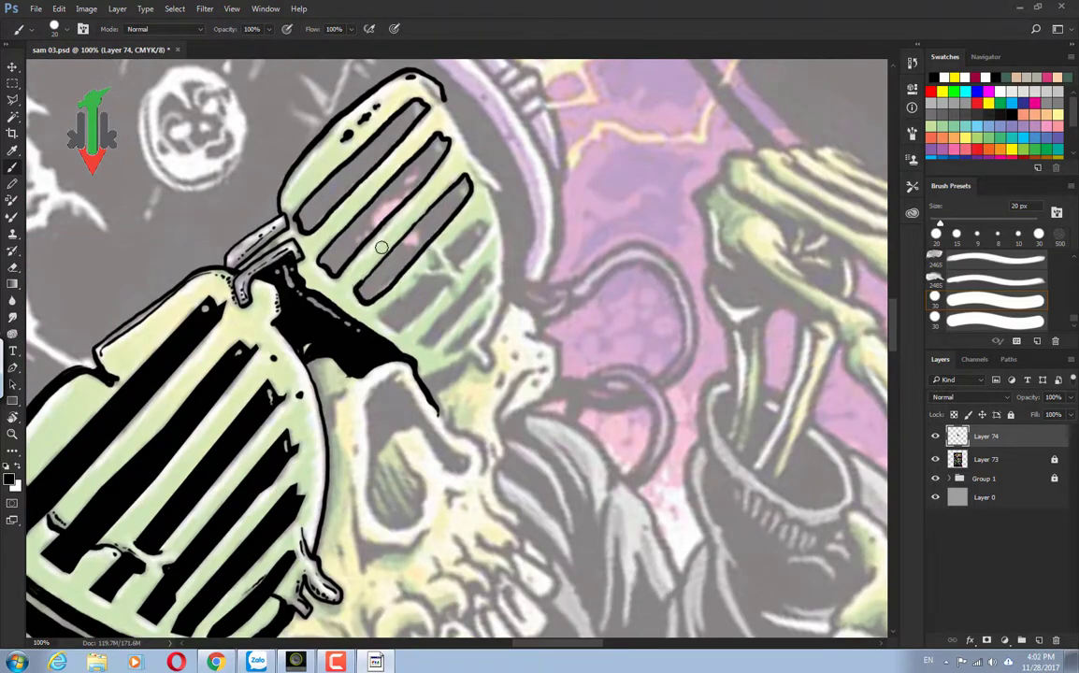
{"action": "left_click_drag", "start_coordinate": [452, 264], "coordinate": [481, 230]}
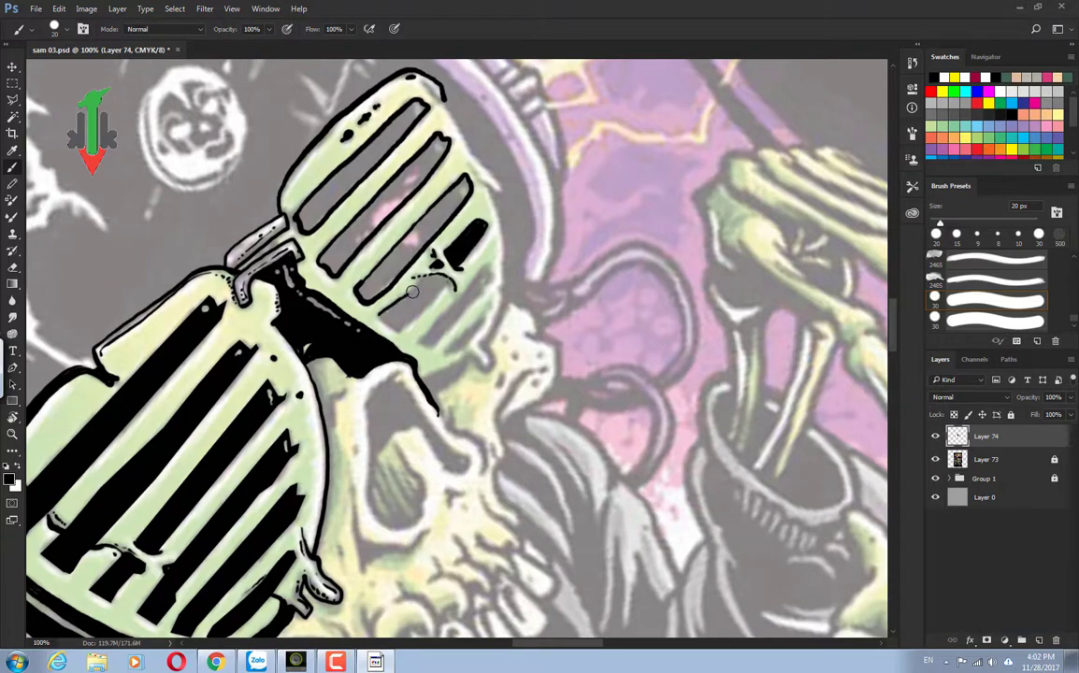
{"action": "mouse_move", "coordinate": [451, 279]}
{"action": "left_mouse_down"}
{"action": "mouse_move", "coordinate": [385, 320]}
{"action": "mouse_move", "coordinate": [470, 328]}
{"action": "left_mouse_up"}
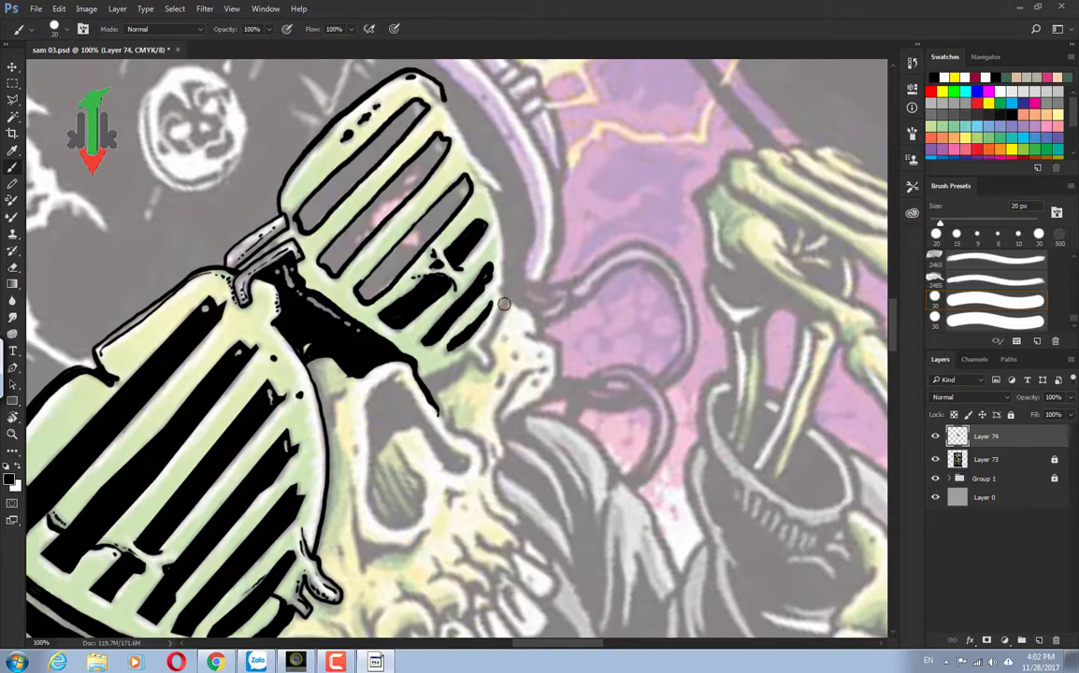
{"action": "left_click_drag", "start_coordinate": [501, 280], "coordinate": [426, 379]}
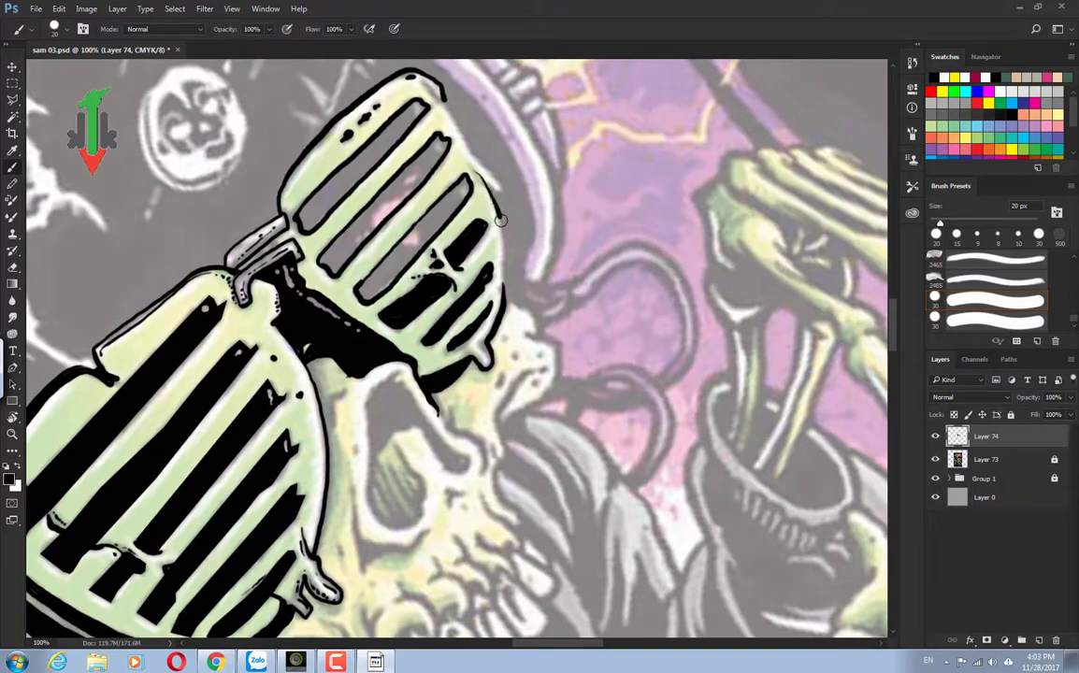
{"action": "mouse_move", "coordinate": [438, 82]}
{"action": "left_mouse_down"}
{"action": "mouse_move", "coordinate": [497, 175]}
{"action": "mouse_move", "coordinate": [505, 257]}
{"action": "left_mouse_up"}
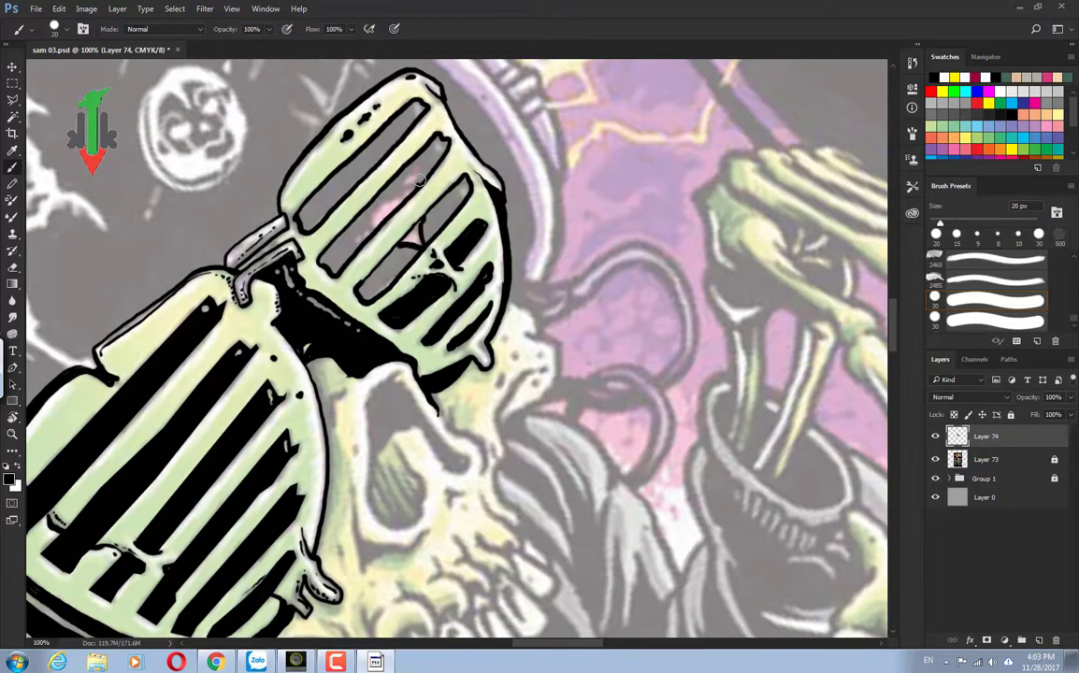
{"action": "mouse_move", "coordinate": [420, 178]}
{"action": "left_mouse_down"}
{"action": "mouse_move", "coordinate": [378, 154]}
{"action": "mouse_move", "coordinate": [346, 196]}
{"action": "mouse_move", "coordinate": [397, 131]}
{"action": "mouse_move", "coordinate": [464, 179]}
{"action": "mouse_move", "coordinate": [383, 213]}
{"action": "mouse_move", "coordinate": [327, 266]}
{"action": "left_mouse_up"}
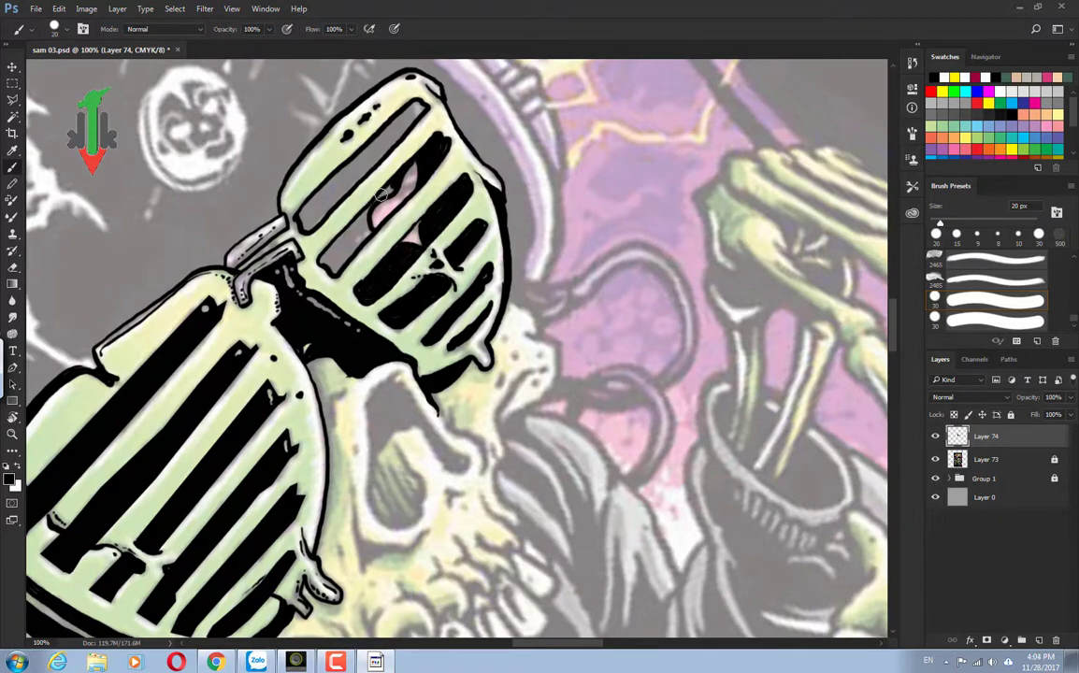
Step: Fill the empty top slat of the lens solid black and return to a 20 px brush
{"action": "key", "text": "l"}
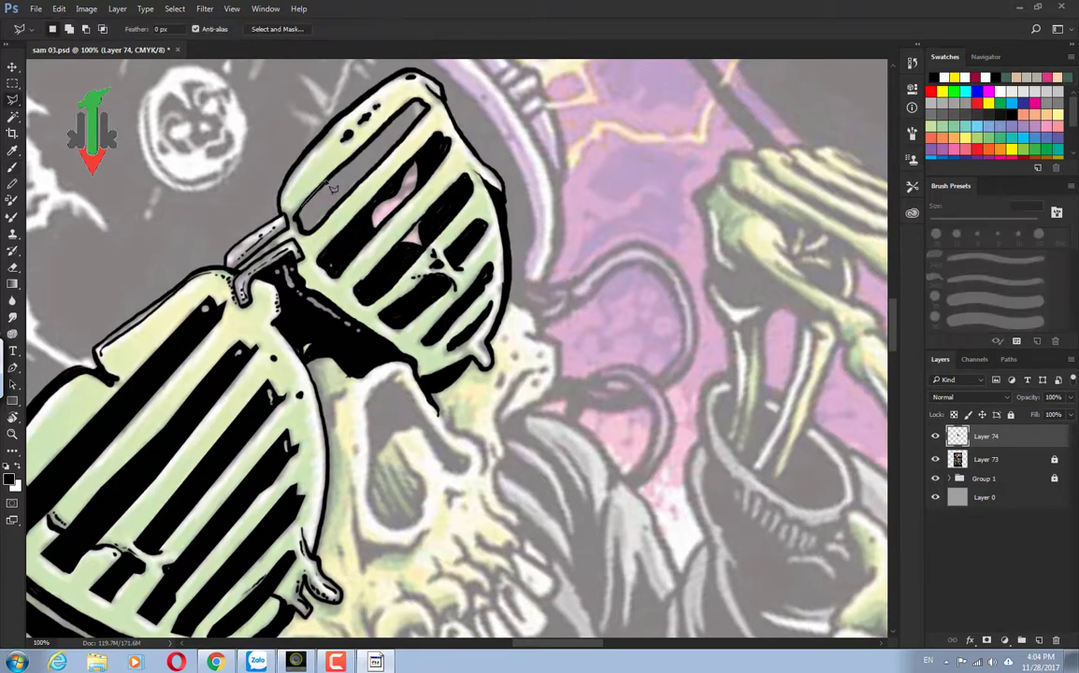
{"action": "left_click_drag", "start_coordinate": [332, 189], "coordinate": [281, 207]}
{"action": "key", "text": "alt+BackSpace"}
{"action": "key", "text": "ctrl+d"}
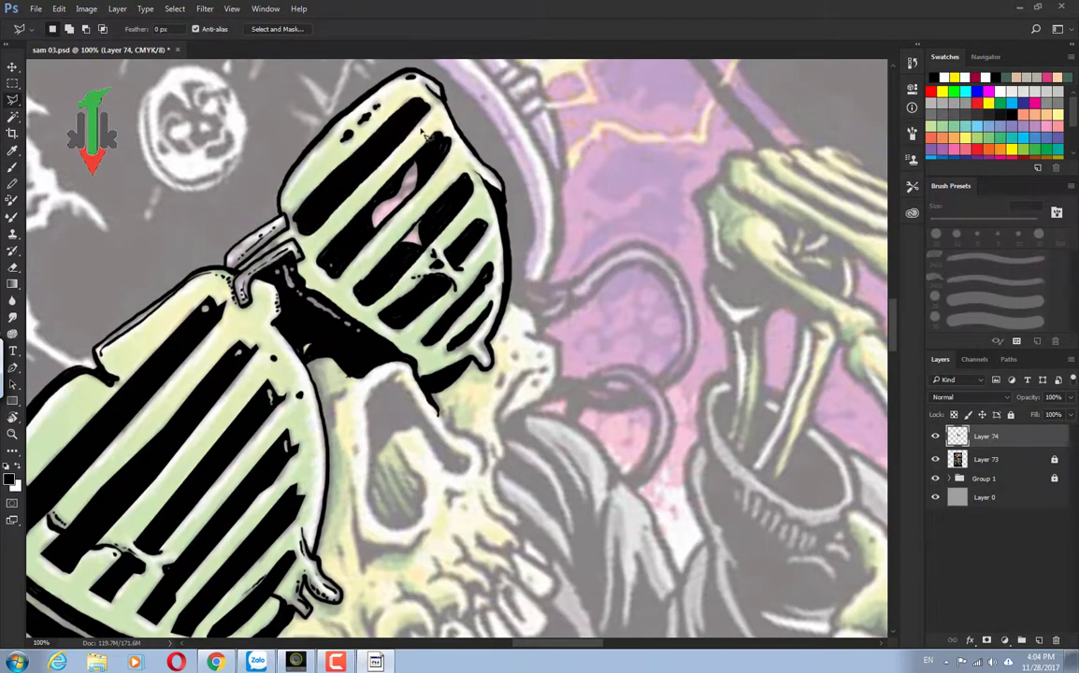
{"action": "key", "text": "b"}
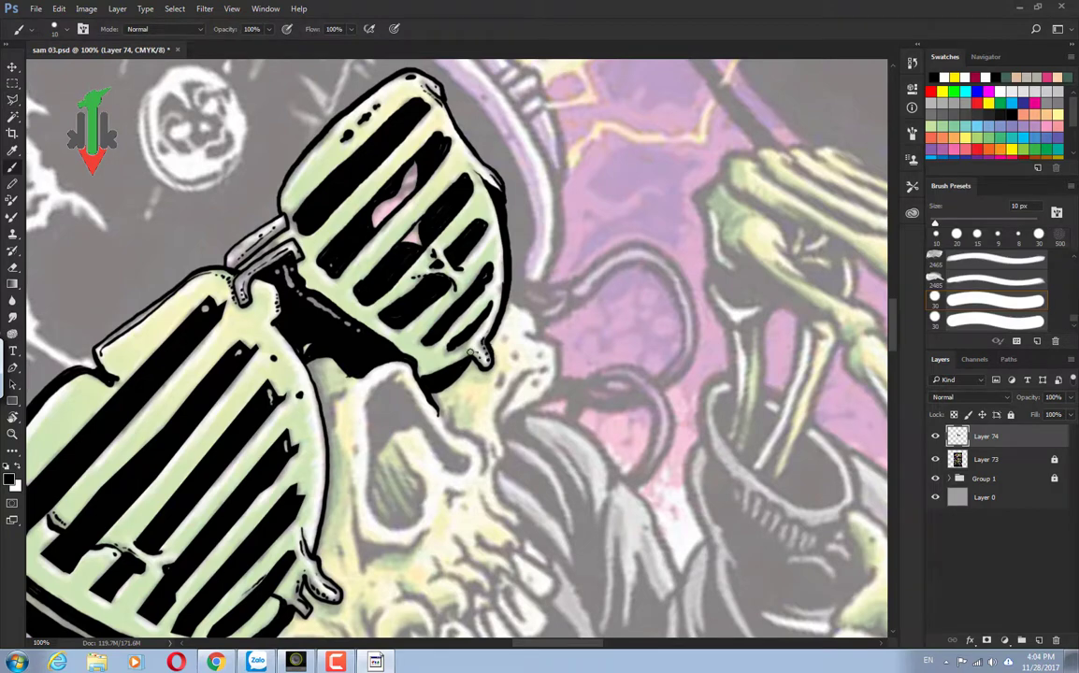
{"action": "scroll", "coordinate": [385, 301], "scroll_direction": "down", "scroll_amount": 3}
{"action": "key", "text": "bracketright"}
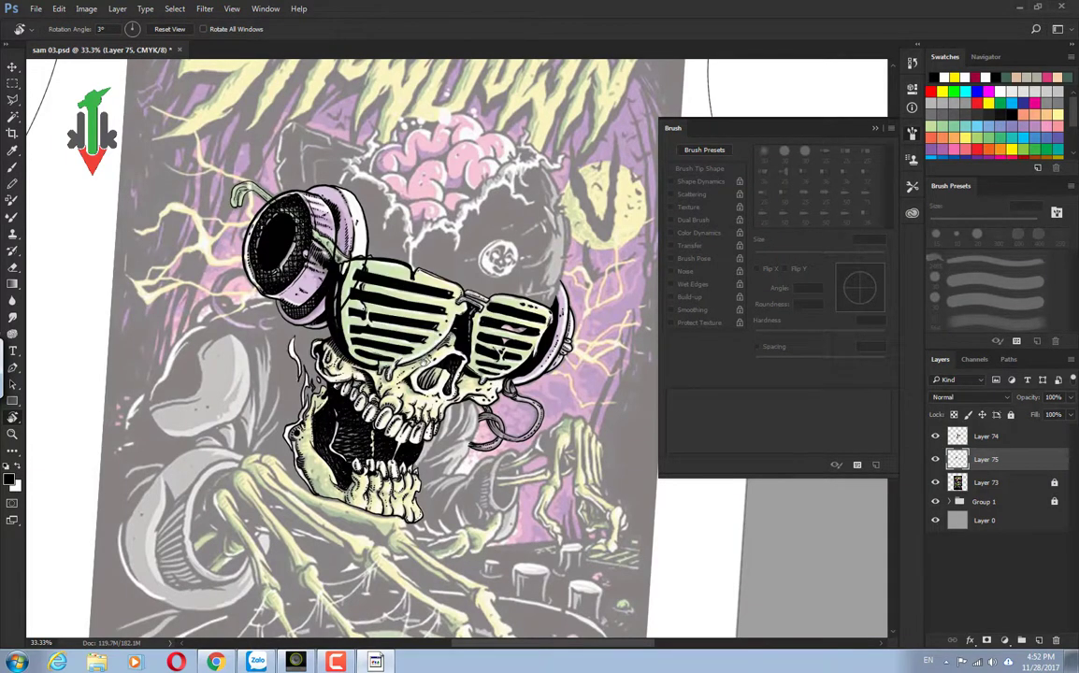
Step: Put the lassoed glasses on new Layer 76, move it above Layer 74 and hide it
{"action": "key", "text": "ctrl+plus"}
{"action": "key", "text": "ctrl+plus"}
{"action": "key", "text": "l"}
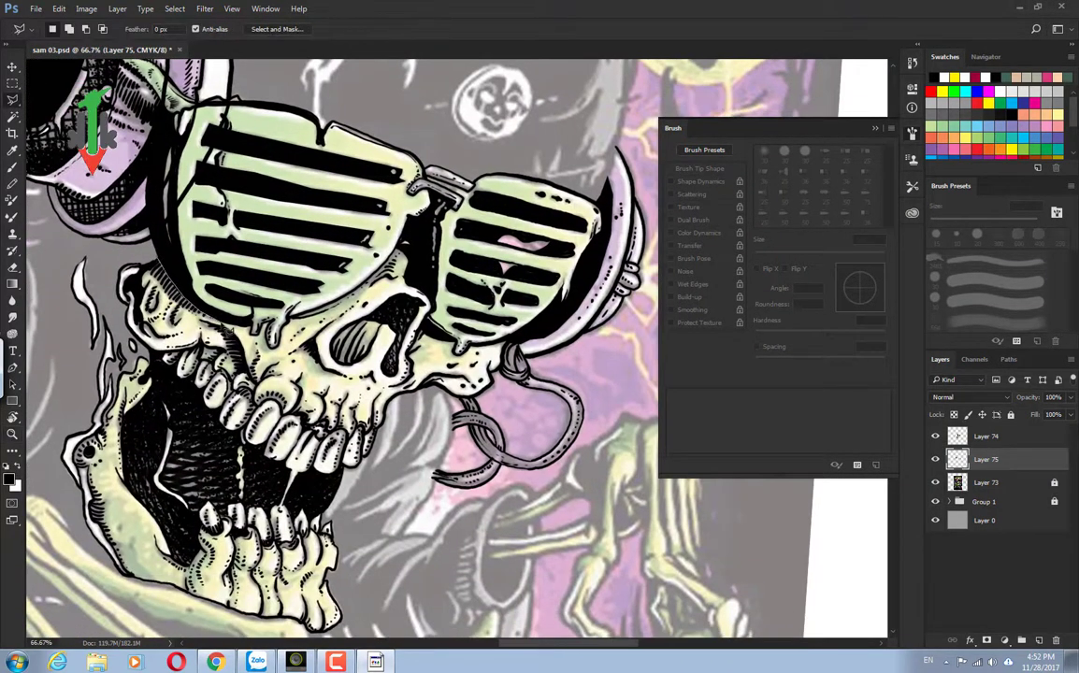
{"action": "mouse_move", "coordinate": [245, 314]}
{"action": "left_mouse_down"}
{"action": "mouse_move", "coordinate": [431, 325]}
{"action": "mouse_move", "coordinate": [524, 276]}
{"action": "mouse_move", "coordinate": [556, 191]}
{"action": "mouse_move", "coordinate": [354, 103]}
{"action": "mouse_move", "coordinate": [191, 89]}
{"action": "mouse_move", "coordinate": [140, 192]}
{"action": "mouse_move", "coordinate": [140, 244]}
{"action": "left_mouse_up"}
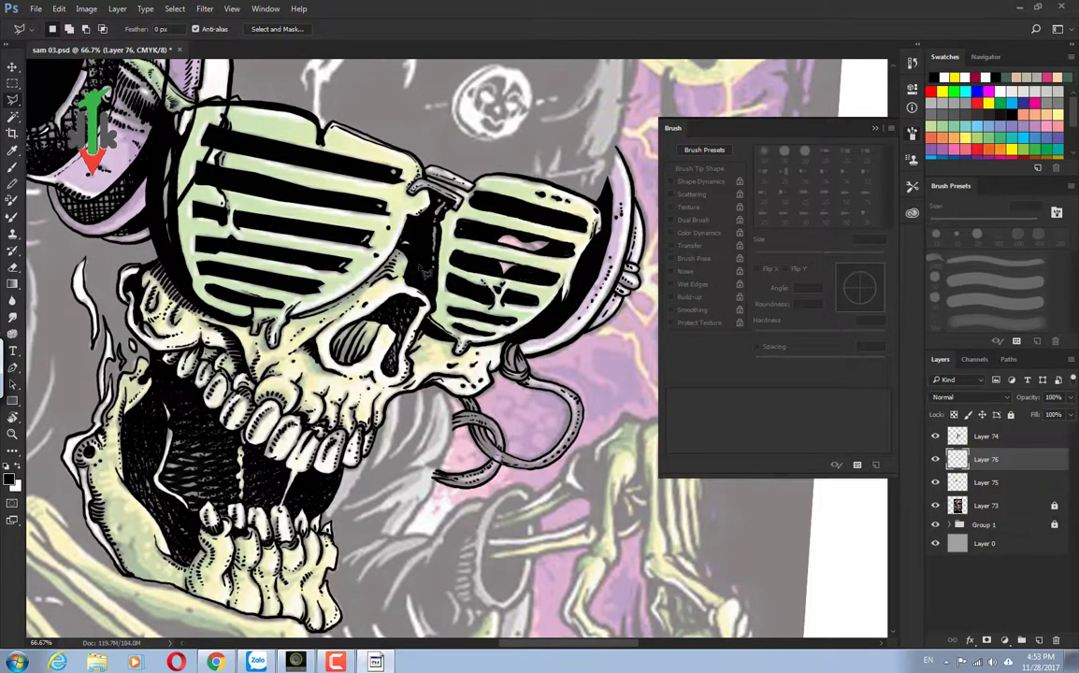
{"action": "key", "text": "ctrl+minus"}
{"action": "key", "text": "ctrl+j"}
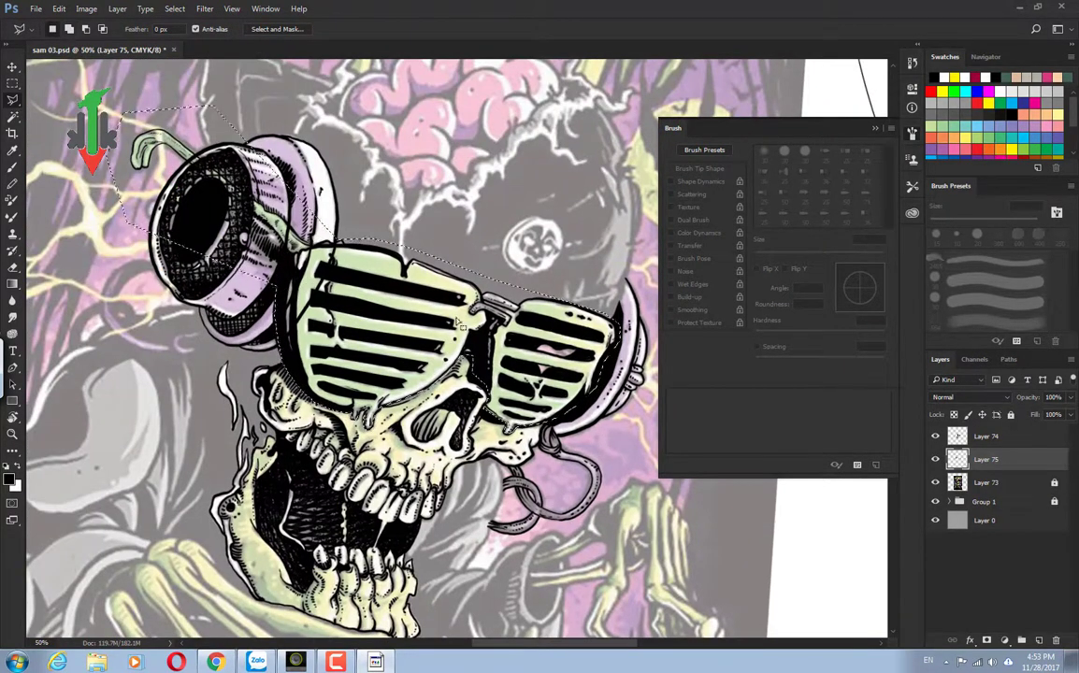
{"action": "left_click", "coordinate": [972, 436]}
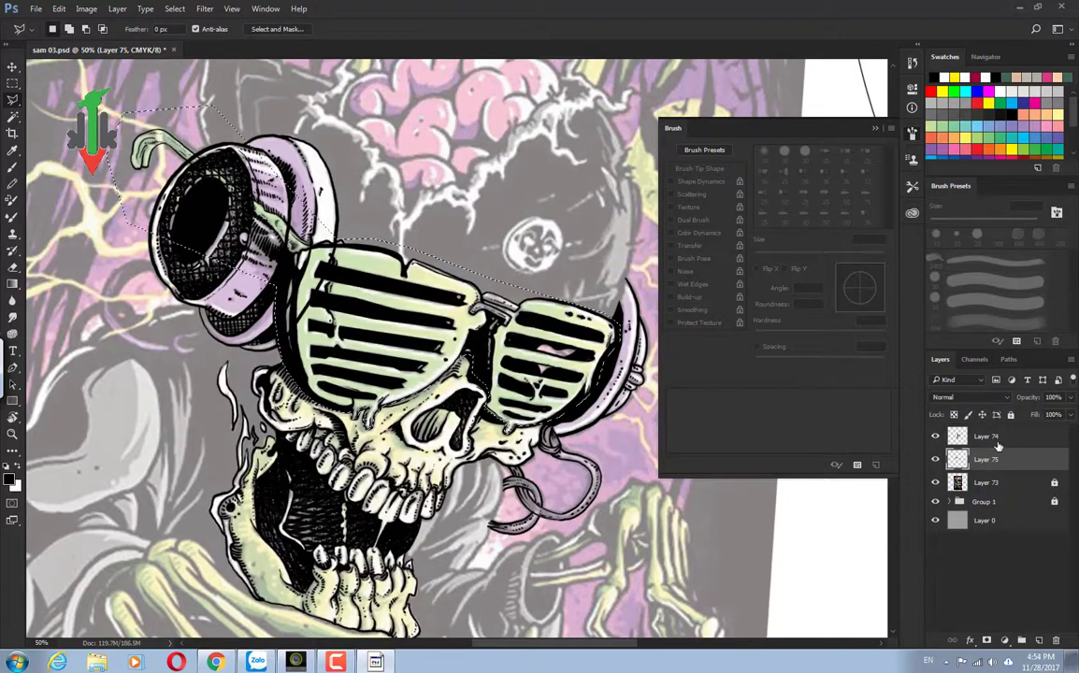
{"action": "left_click_drag", "start_coordinate": [972, 459], "coordinate": [991, 443]}
{"action": "left_click", "coordinate": [934, 435]}
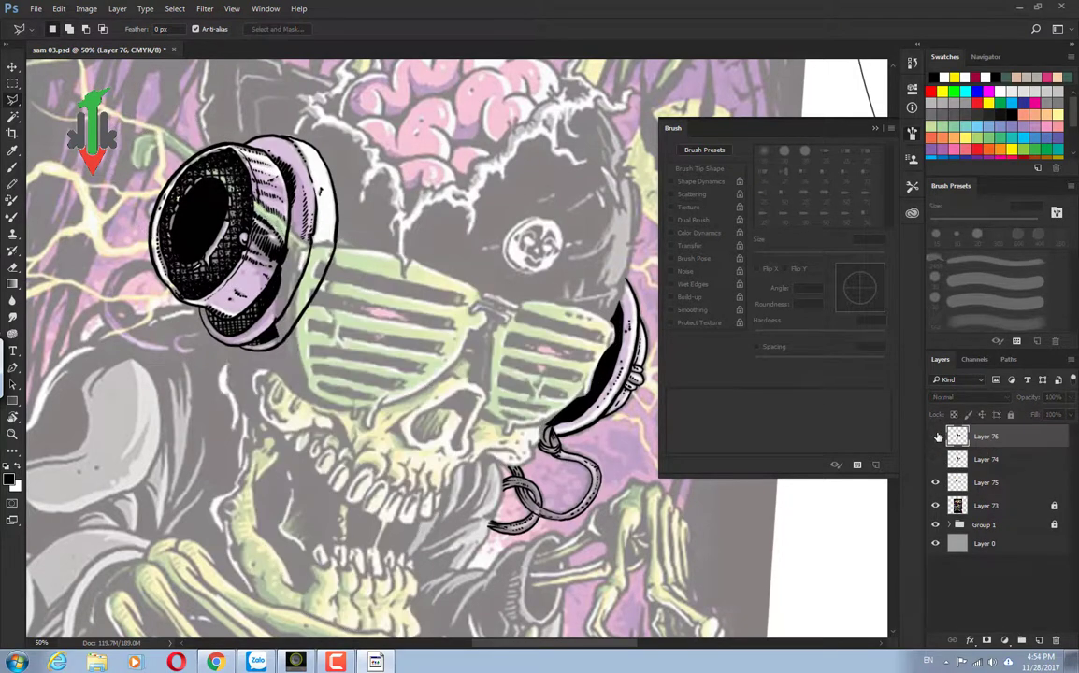
{"action": "left_click", "coordinate": [981, 459]}
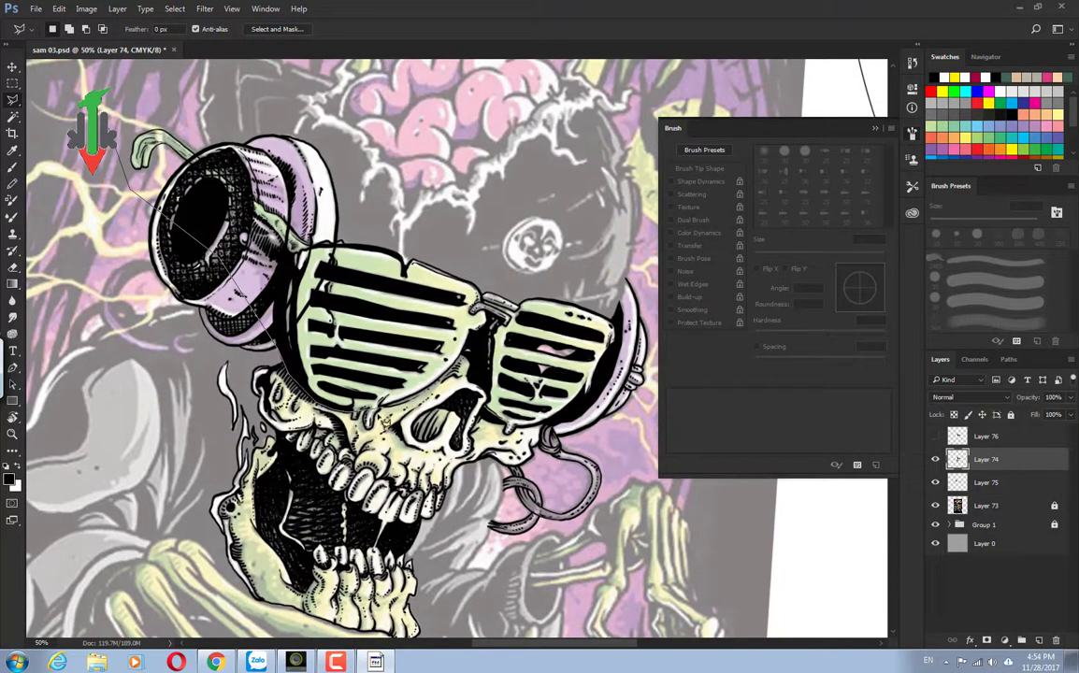
Step: Reselect the glasses and toggle Layer 76's visibility to compare, leaving it hidden on Layer 74
{"action": "mouse_move", "coordinate": [327, 379]}
{"action": "left_mouse_down"}
{"action": "mouse_move", "coordinate": [110, 128]}
{"action": "mouse_move", "coordinate": [326, 192]}
{"action": "left_mouse_up"}
{"action": "left_click", "coordinate": [935, 435]}
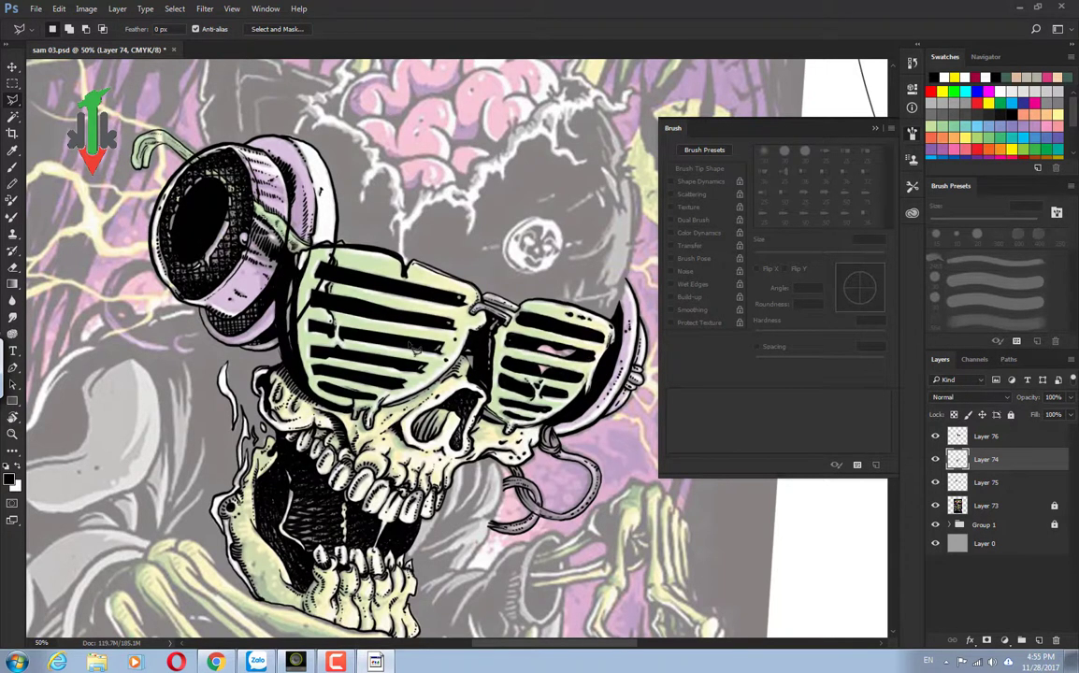
{"action": "left_click", "coordinate": [935, 436]}
{"action": "left_click", "coordinate": [935, 436]}
{"action": "key", "text": "e"}
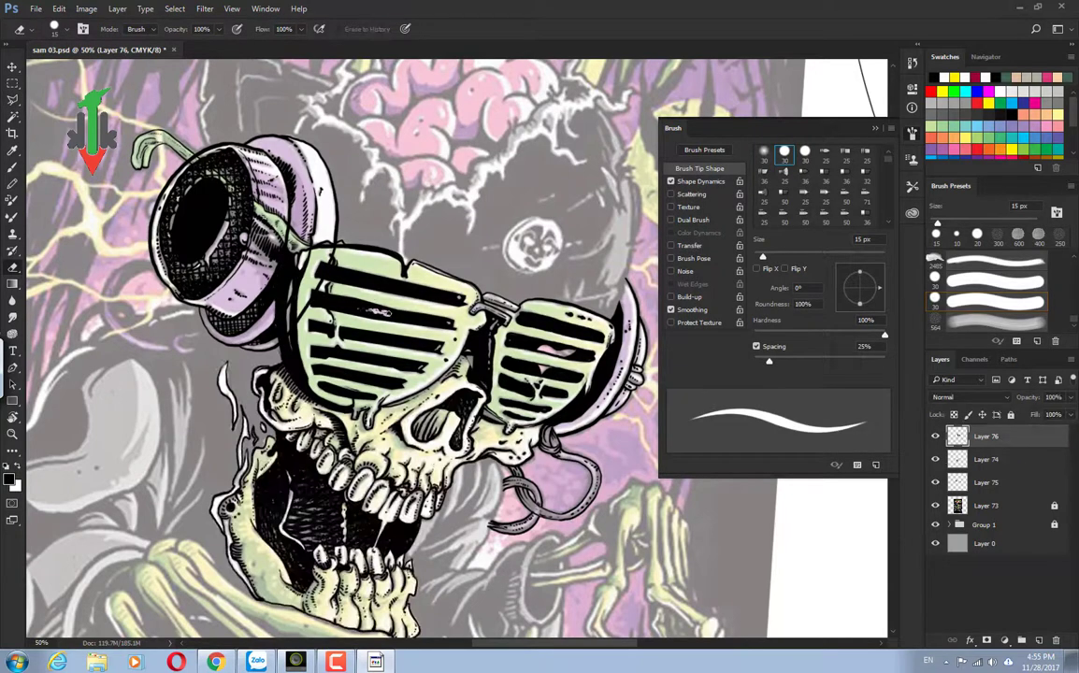
{"action": "key", "text": "ctrl+z"}
{"action": "key", "text": "ctrl+z"}
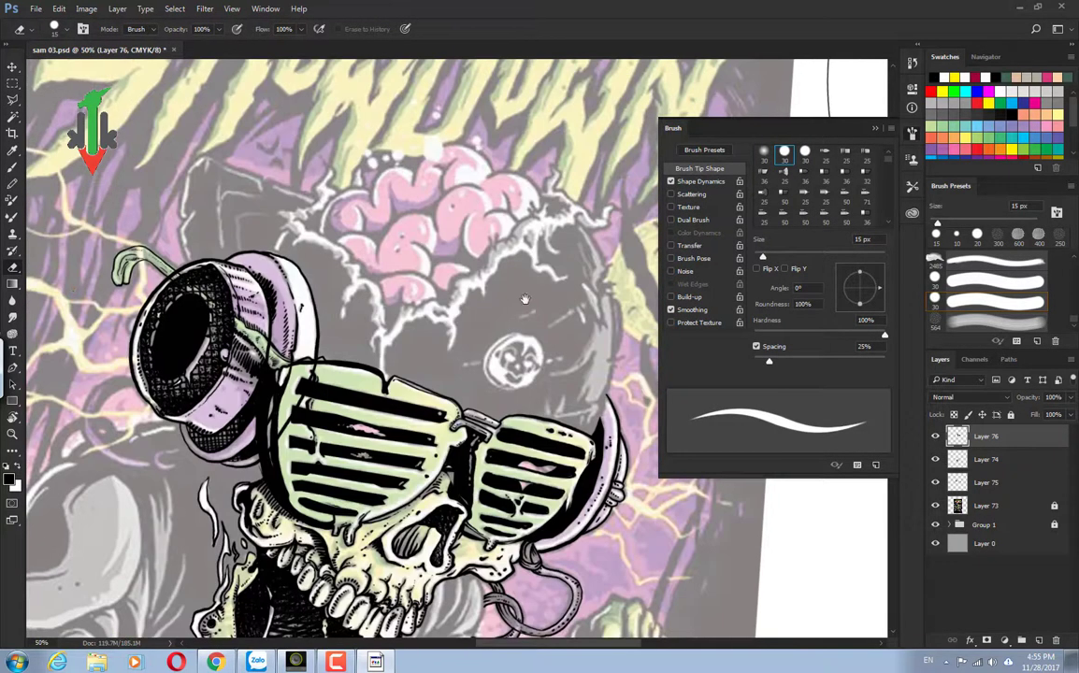
{"action": "left_click", "coordinate": [986, 458]}
{"action": "left_click", "coordinate": [934, 435]}
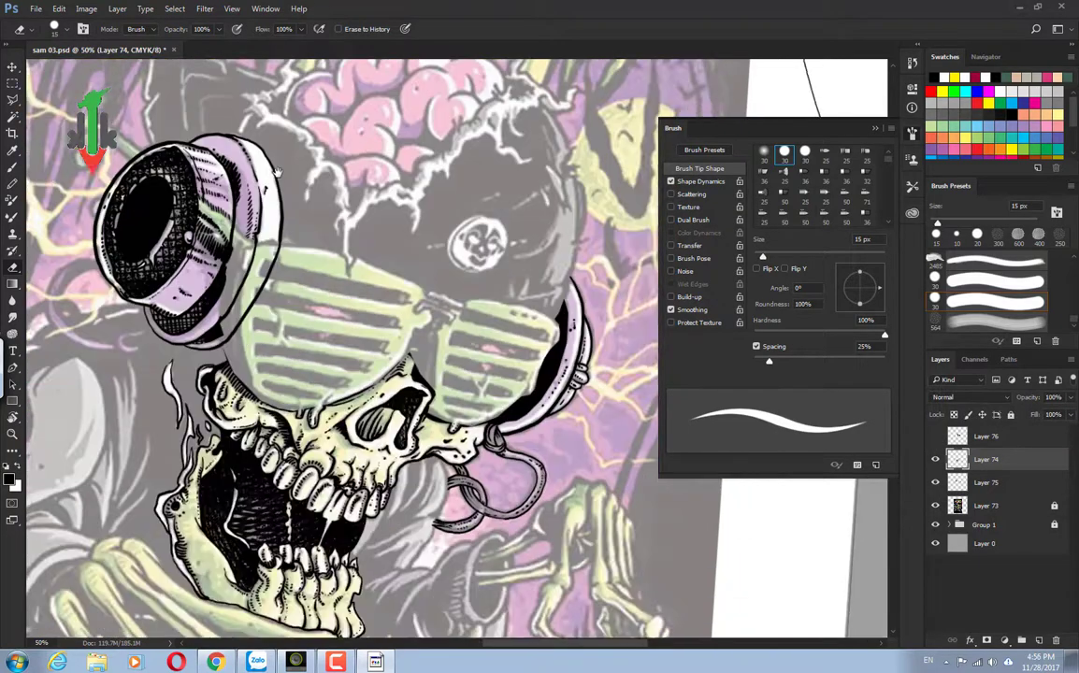
Step: Ink a short black stroke beside the skull and zoom in on the headphones and brain
{"action": "left_click_drag", "start_coordinate": [275, 171], "coordinate": [298, 141]}
{"action": "key", "text": "ctrl+plus"}
{"action": "key", "text": "ctrl+plus"}
{"action": "key", "text": "b"}
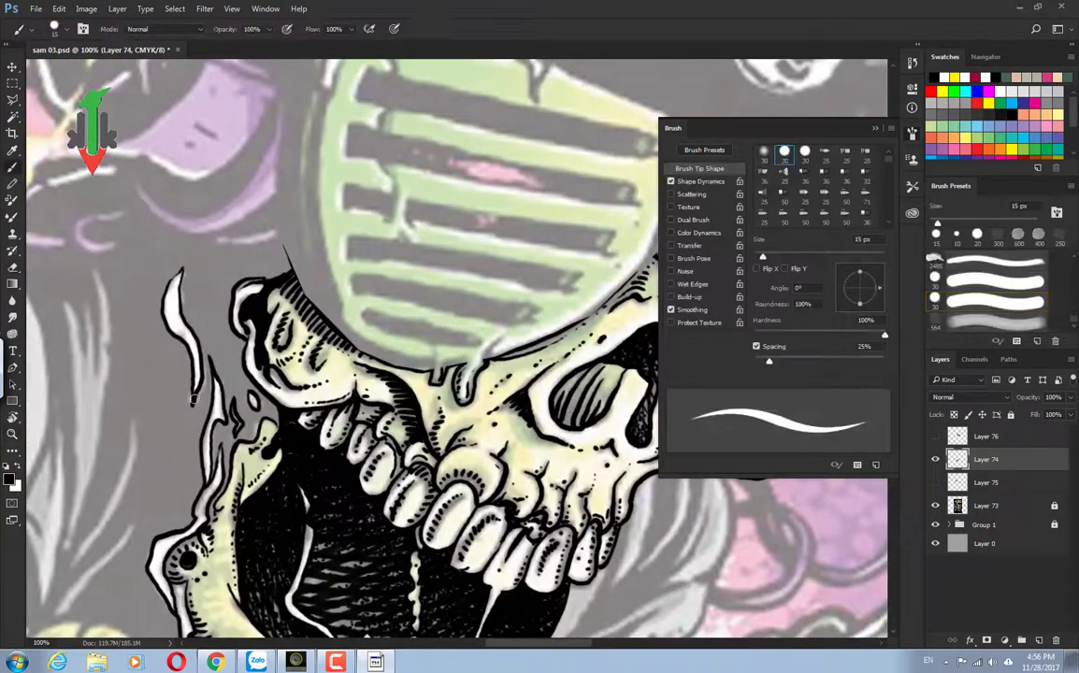
{"action": "mouse_move", "coordinate": [103, 165]}
{"action": "left_mouse_down"}
{"action": "mouse_move", "coordinate": [210, 287]}
{"action": "mouse_move", "coordinate": [224, 374]}
{"action": "left_mouse_up"}
{"action": "key", "text": "z"}
{"action": "key", "text": "ctrl+minus"}
{"action": "key", "text": "ctrl+minus"}
{"action": "left_click", "coordinate": [292, 222]}
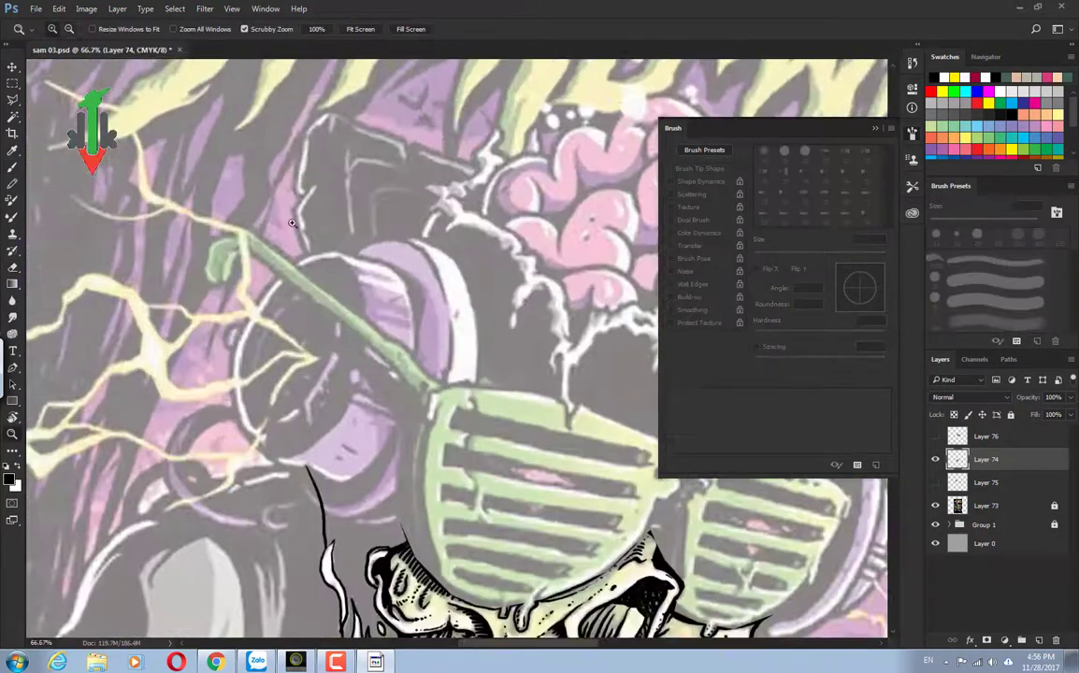
Step: Ink a long outline up the head's left side curving into a dome arc over the brain
{"action": "key", "text": "b"}
{"action": "left_click_drag", "start_coordinate": [280, 177], "coordinate": [294, 636]}
{"action": "scroll", "coordinate": [277, 311], "scroll_direction": "up", "scroll_amount": 3}
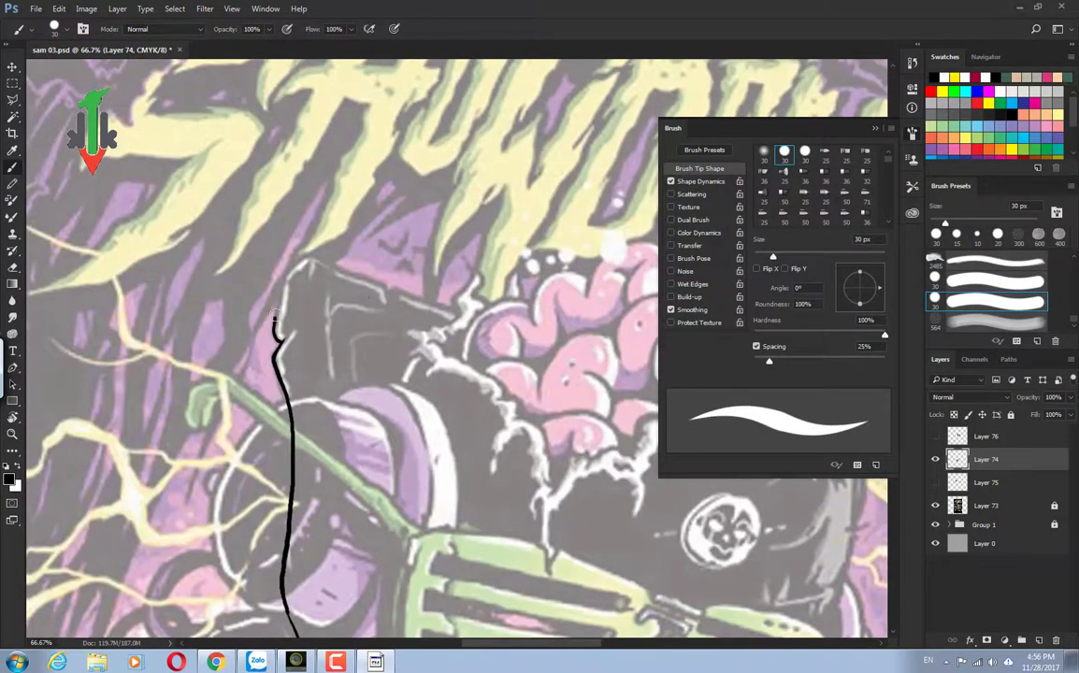
{"action": "mouse_move", "coordinate": [274, 313]}
{"action": "left_mouse_down"}
{"action": "mouse_move", "coordinate": [374, 285]}
{"action": "mouse_move", "coordinate": [267, 208]}
{"action": "mouse_move", "coordinate": [337, 212]}
{"action": "mouse_move", "coordinate": [342, 219]}
{"action": "mouse_move", "coordinate": [301, 242]}
{"action": "left_mouse_up"}
{"action": "scroll", "coordinate": [219, 217], "scroll_direction": "right", "scroll_amount": 3}
{"action": "scroll", "coordinate": [229, 228], "scroll_direction": "right", "scroll_amount": 2}
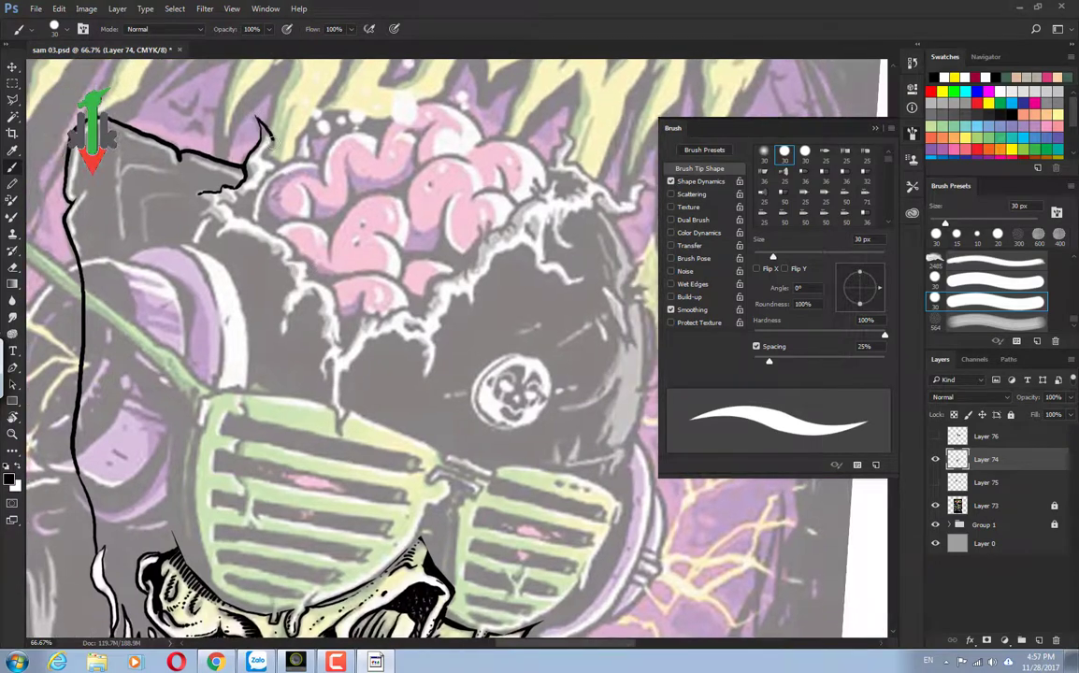
{"action": "scroll", "coordinate": [240, 240], "scroll_direction": "right", "scroll_amount": 1}
{"action": "mouse_move", "coordinate": [216, 256]}
{"action": "left_mouse_down"}
{"action": "mouse_move", "coordinate": [240, 208]}
{"action": "mouse_move", "coordinate": [285, 203]}
{"action": "left_mouse_up"}
{"action": "mouse_move", "coordinate": [277, 163]}
{"action": "left_mouse_down"}
{"action": "mouse_move", "coordinate": [314, 177]}
{"action": "mouse_move", "coordinate": [258, 213]}
{"action": "mouse_move", "coordinate": [305, 157]}
{"action": "mouse_move", "coordinate": [402, 168]}
{"action": "left_mouse_up"}
Step: Outline the top of the brain and ink its inner fold lines
{"action": "scroll", "coordinate": [374, 164], "scroll_direction": "right", "scroll_amount": 3}
{"action": "scroll", "coordinate": [374, 163], "scroll_direction": "down", "scroll_amount": 3}
{"action": "left_click_drag", "start_coordinate": [293, 127], "coordinate": [353, 111]}
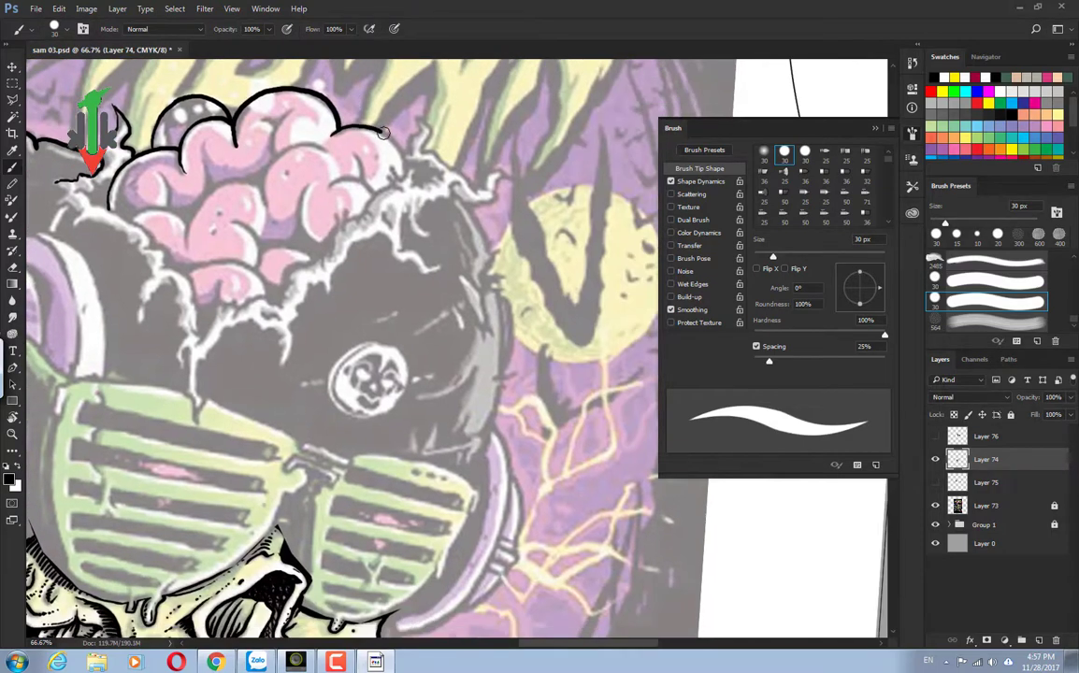
{"action": "scroll", "coordinate": [374, 163], "scroll_direction": "left", "scroll_amount": 2}
{"action": "mouse_move", "coordinate": [364, 174]}
{"action": "left_mouse_down"}
{"action": "mouse_move", "coordinate": [396, 168]}
{"action": "mouse_move", "coordinate": [413, 188]}
{"action": "left_mouse_up"}
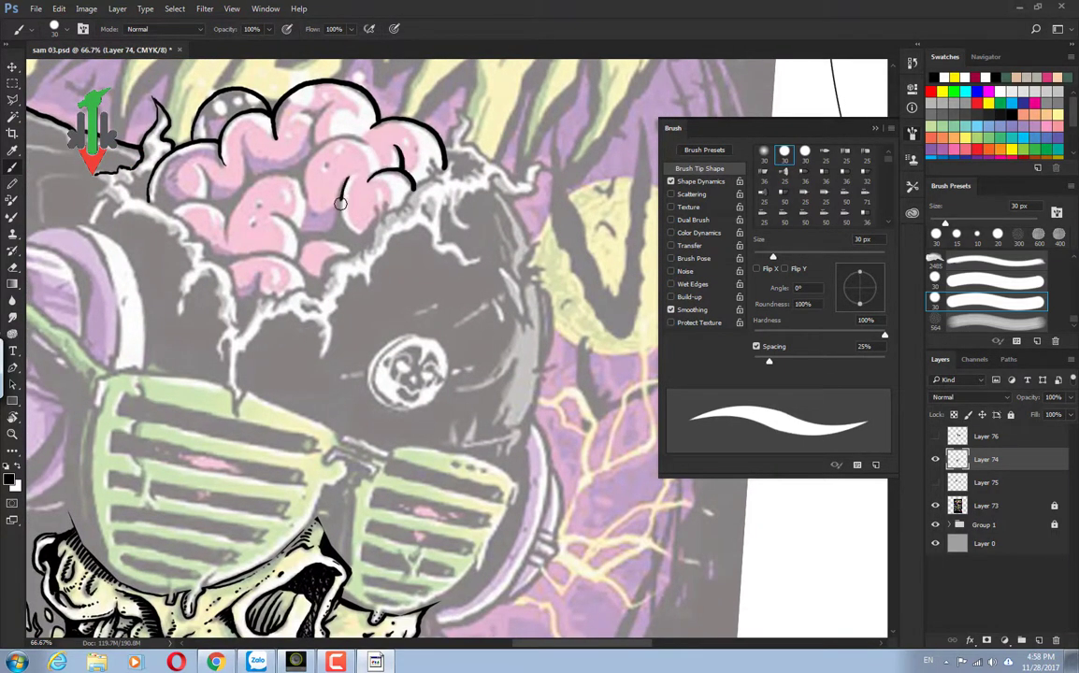
{"action": "left_click_drag", "start_coordinate": [340, 203], "coordinate": [360, 241]}
{"action": "left_click_drag", "start_coordinate": [278, 213], "coordinate": [355, 245]}
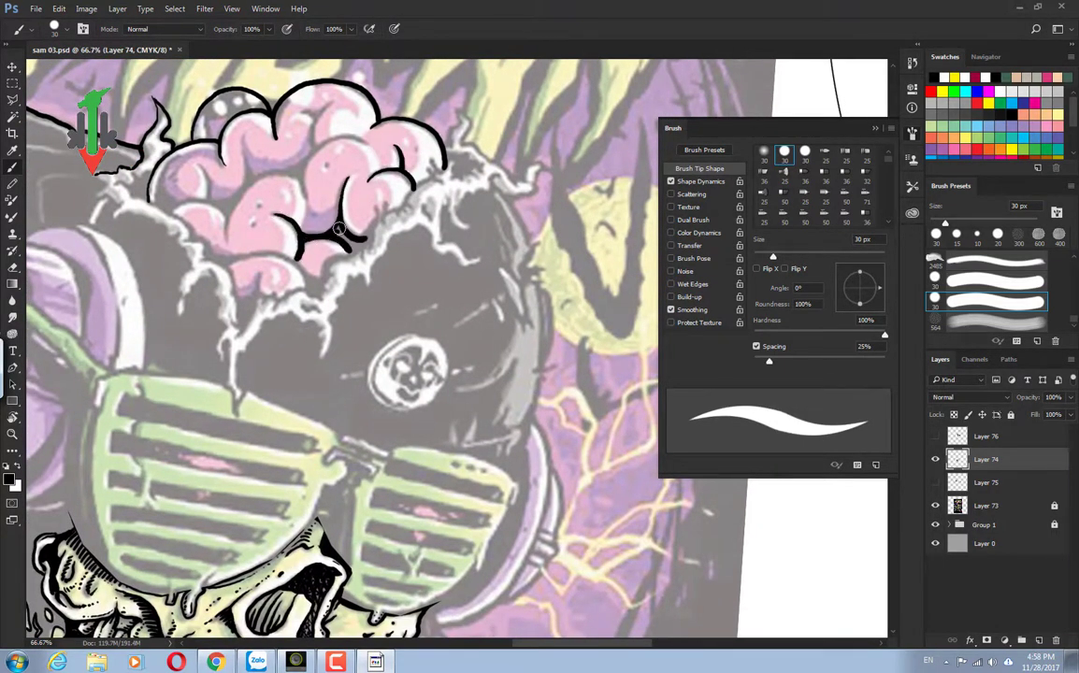
Step: Outline the brain's left and right lobes and, with a 20 px brush, the bottom of the lobes
{"action": "scroll", "coordinate": [437, 194], "scroll_direction": "up", "scroll_amount": 1}
{"action": "scroll", "coordinate": [436, 193], "scroll_direction": "left", "scroll_amount": 1}
{"action": "mouse_move", "coordinate": [290, 201]}
{"action": "left_mouse_down"}
{"action": "mouse_move", "coordinate": [351, 138]}
{"action": "mouse_move", "coordinate": [321, 140]}
{"action": "left_mouse_up"}
{"action": "left_click_drag", "start_coordinate": [192, 240], "coordinate": [292, 199]}
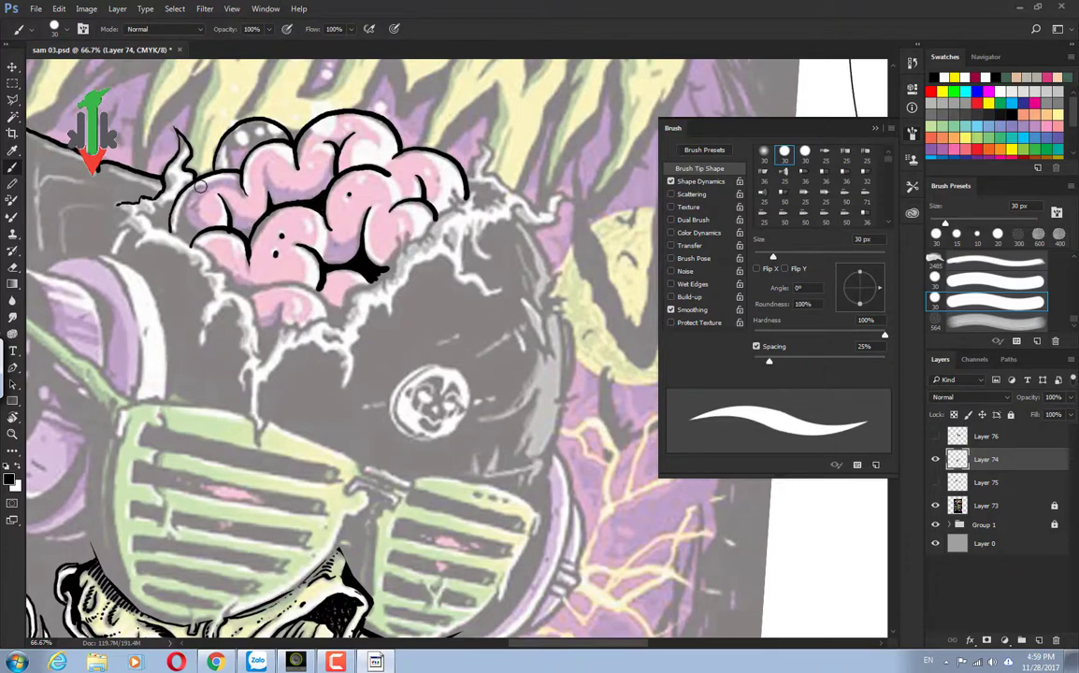
{"action": "left_click_drag", "start_coordinate": [199, 187], "coordinate": [186, 229]}
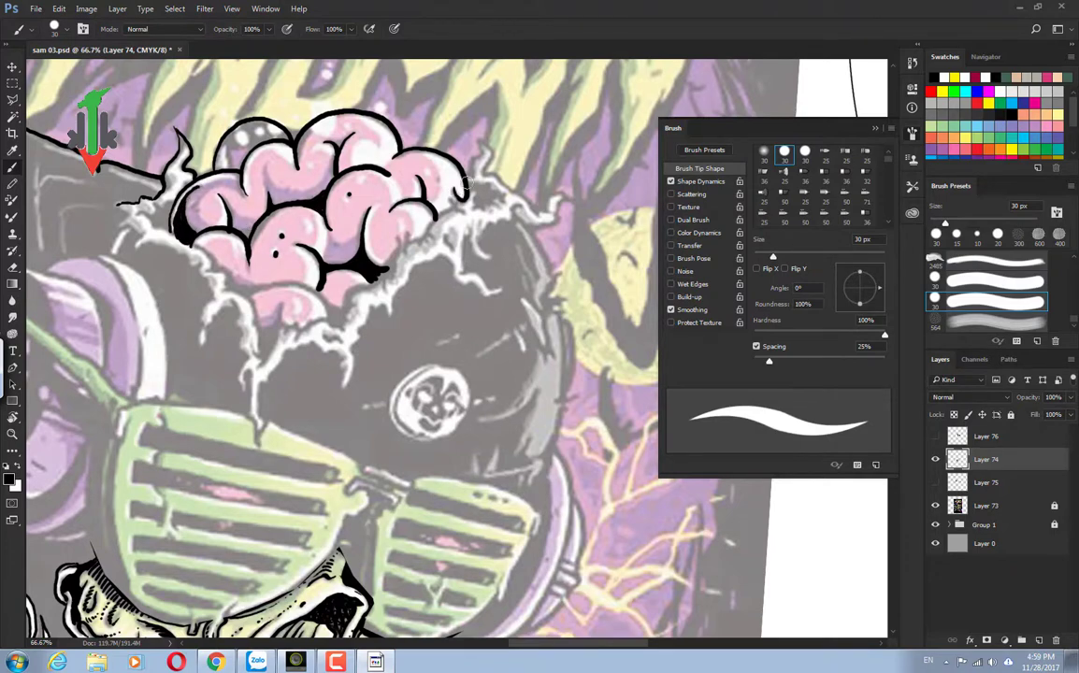
{"action": "left_click_drag", "start_coordinate": [419, 184], "coordinate": [347, 240]}
{"action": "key", "text": "bracketleft"}
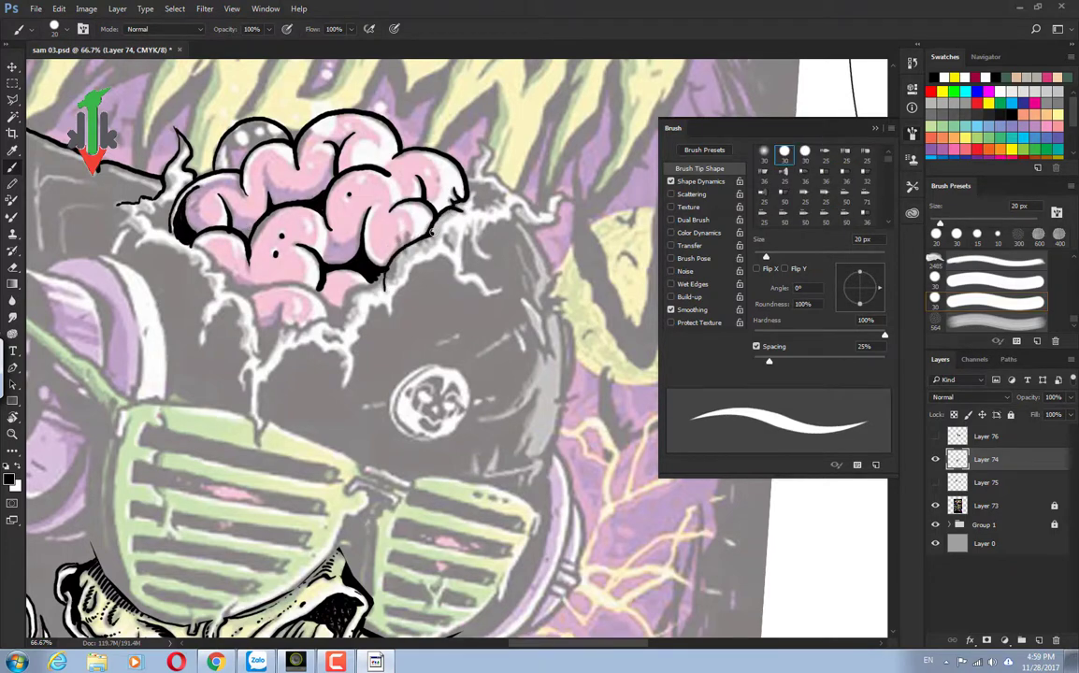
{"action": "left_click_drag", "start_coordinate": [244, 297], "coordinate": [370, 283]}
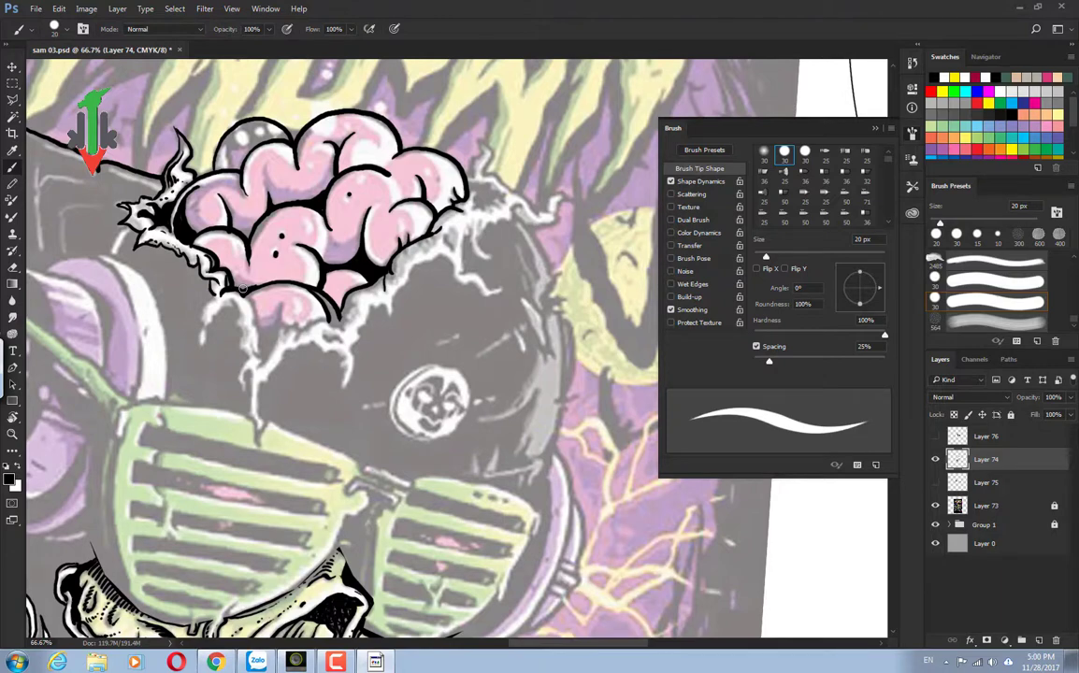
Step: Ink drip lines and the right tendril's underside below the brain
{"action": "left_click_drag", "start_coordinate": [470, 284], "coordinate": [142, 171]}
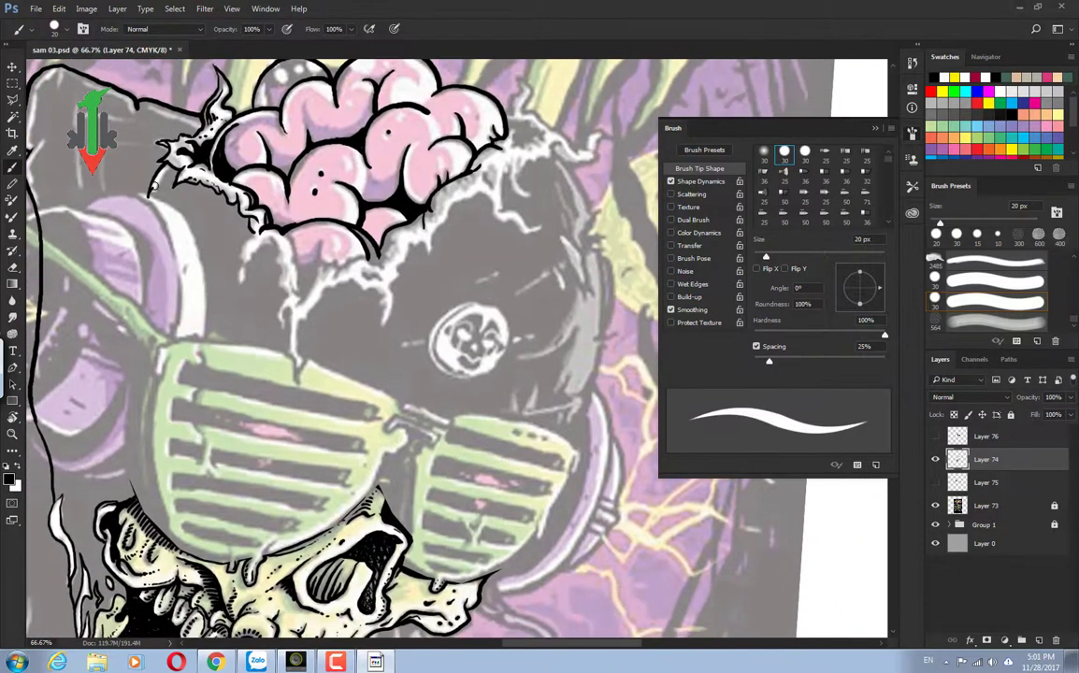
{"action": "left_click_drag", "start_coordinate": [304, 250], "coordinate": [301, 293]}
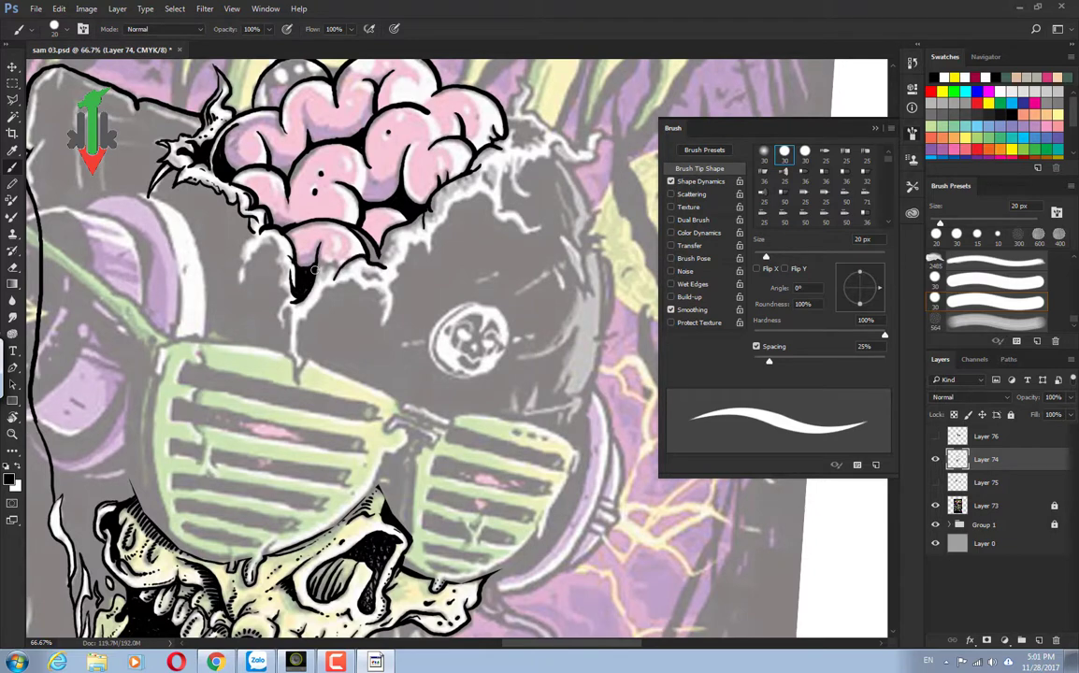
{"action": "scroll", "coordinate": [318, 252], "scroll_direction": "right", "scroll_amount": 2}
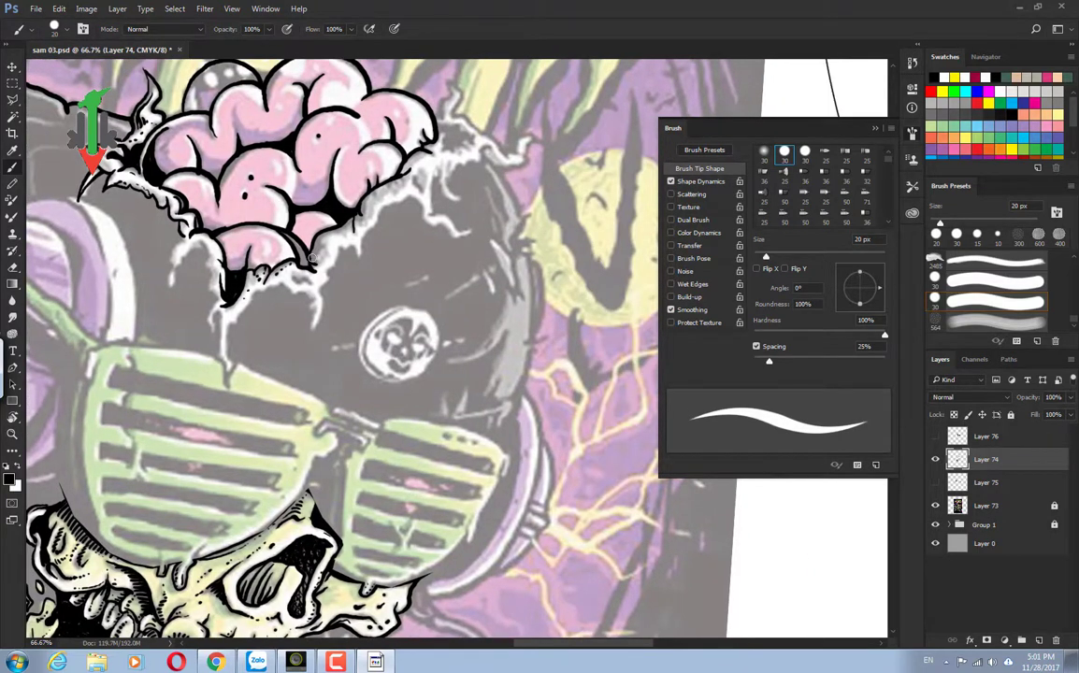
{"action": "left_click_drag", "start_coordinate": [462, 117], "coordinate": [421, 130]}
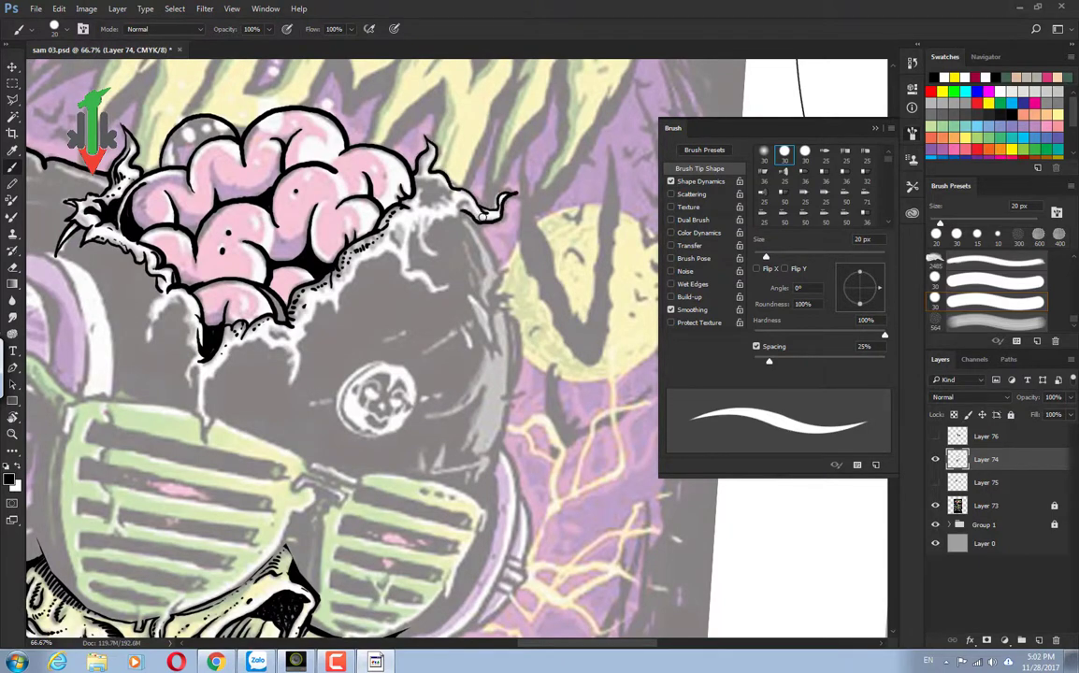
{"action": "left_click_drag", "start_coordinate": [482, 215], "coordinate": [428, 214]}
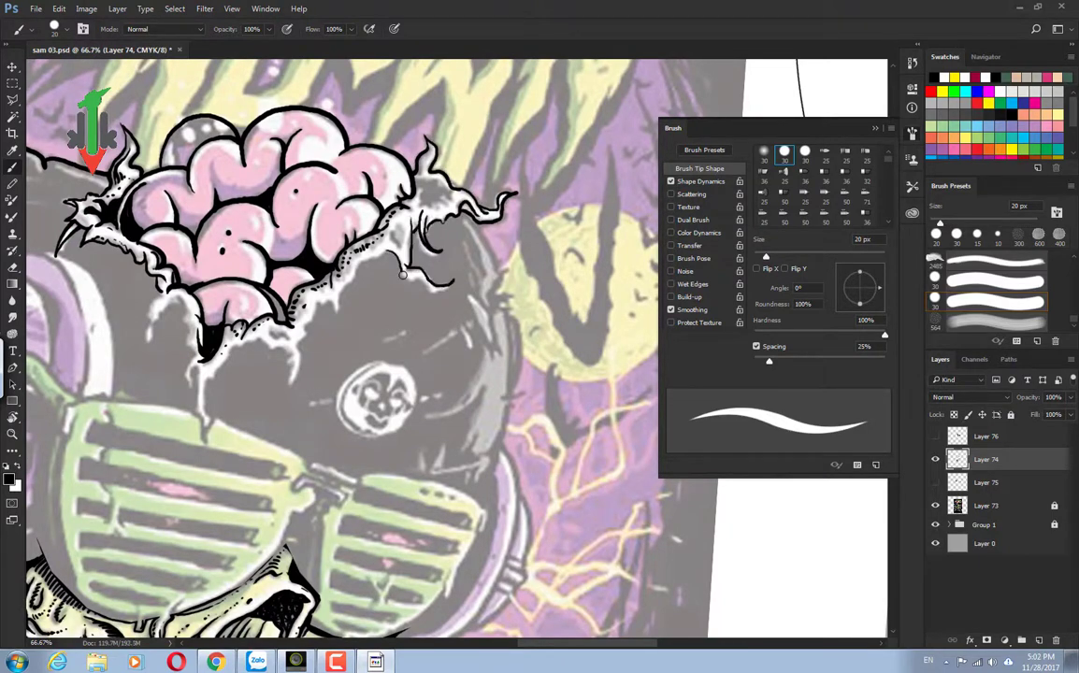
{"action": "left_click_drag", "start_coordinate": [401, 274], "coordinate": [404, 251]}
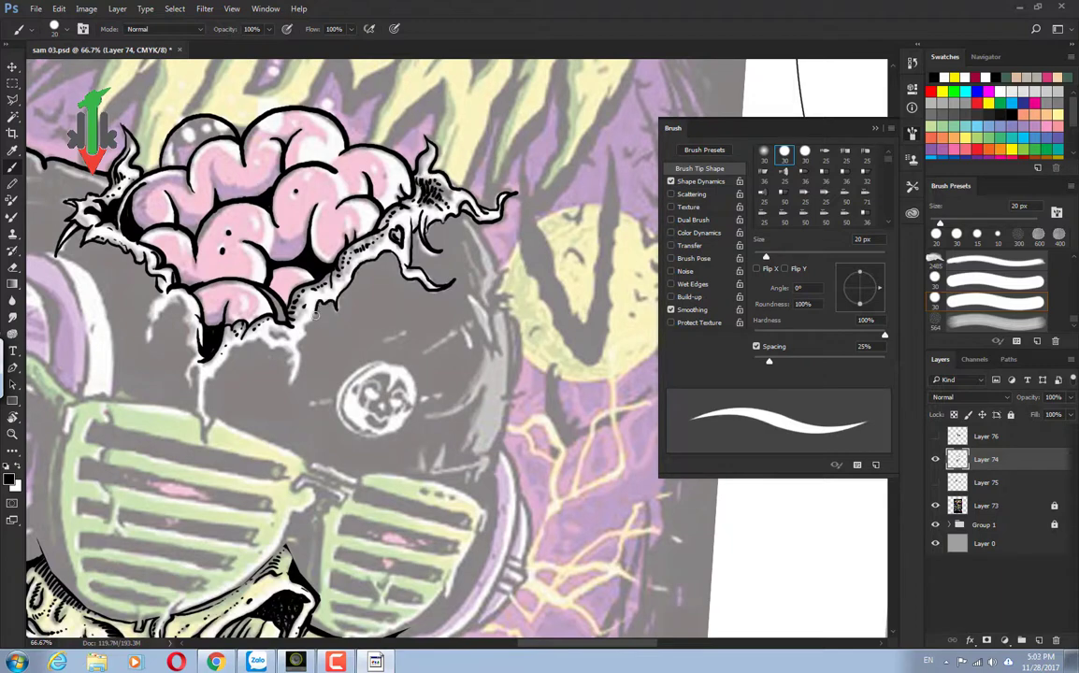
{"action": "left_click_drag", "start_coordinate": [205, 337], "coordinate": [203, 432]}
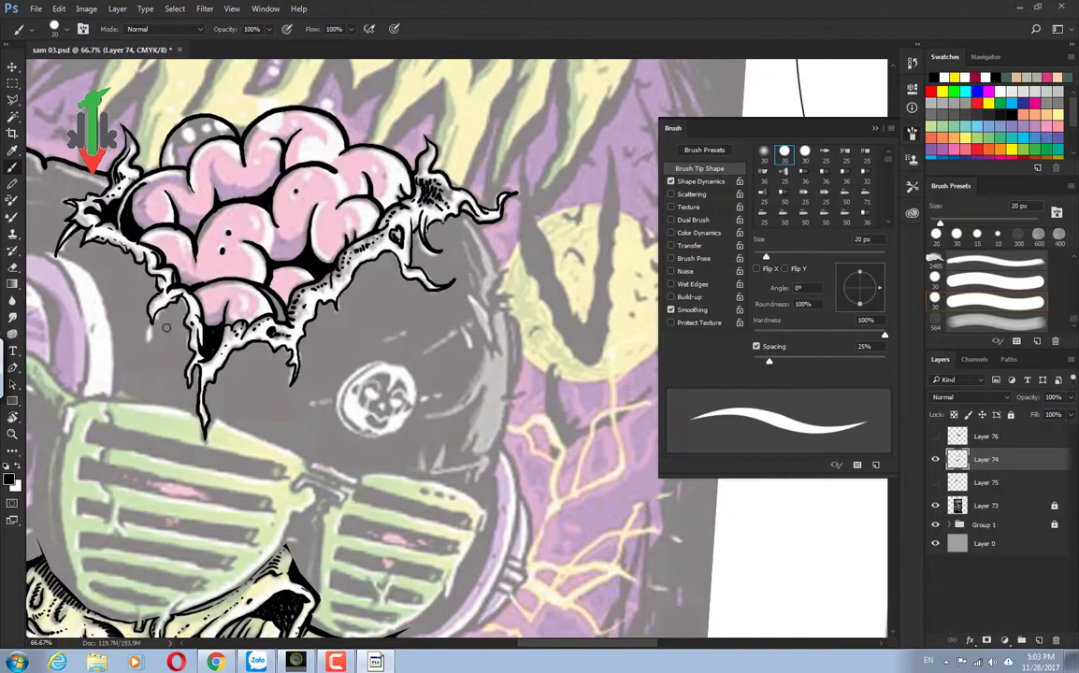
Step: Rotate the view and ink the helmet's side, left edge, hair strands and round emblem
{"action": "left_click_drag", "start_coordinate": [147, 332], "coordinate": [202, 253]}
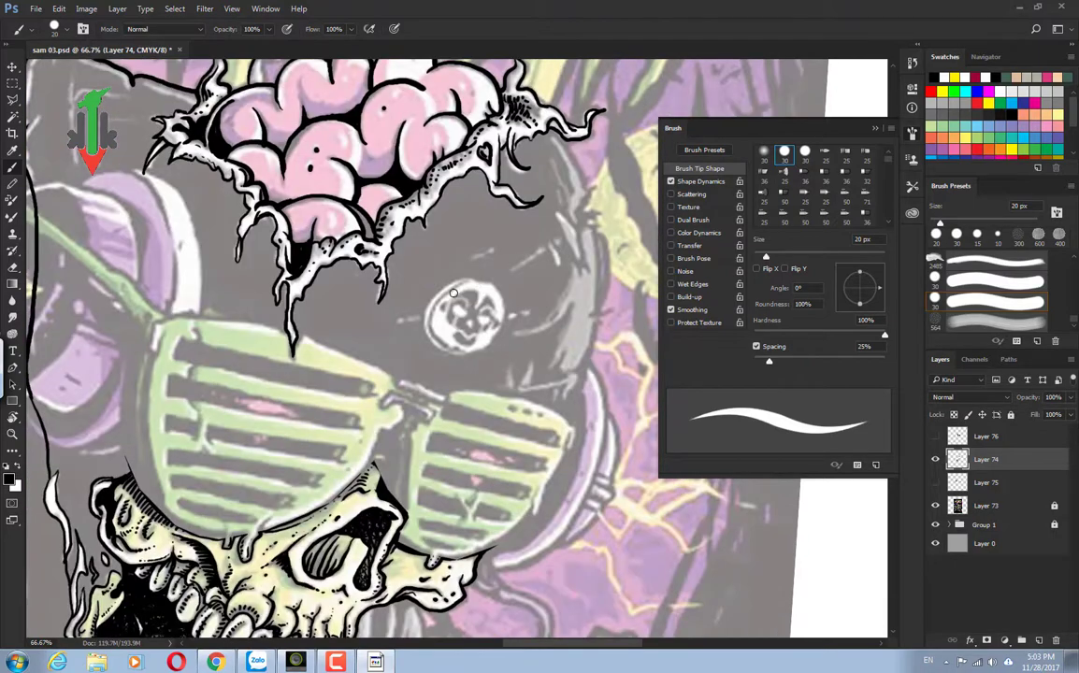
{"action": "left_click_drag", "start_coordinate": [412, 264], "coordinate": [267, 191]}
{"action": "key", "text": "r"}
{"action": "mouse_move", "coordinate": [421, 140]}
{"action": "left_mouse_down"}
{"action": "mouse_move", "coordinate": [456, 131]}
{"action": "mouse_move", "coordinate": [457, 561]}
{"action": "left_mouse_up"}
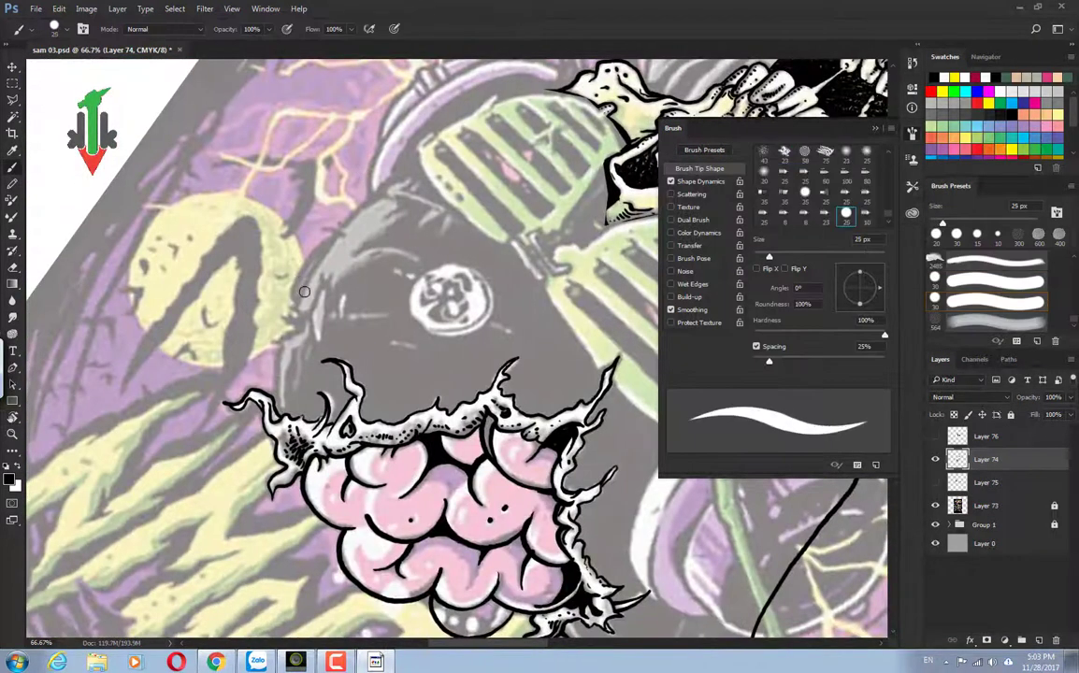
{"action": "mouse_move", "coordinate": [314, 254]}
{"action": "left_mouse_down"}
{"action": "mouse_move", "coordinate": [417, 155]}
{"action": "mouse_move", "coordinate": [292, 309]}
{"action": "mouse_move", "coordinate": [340, 232]}
{"action": "left_mouse_up"}
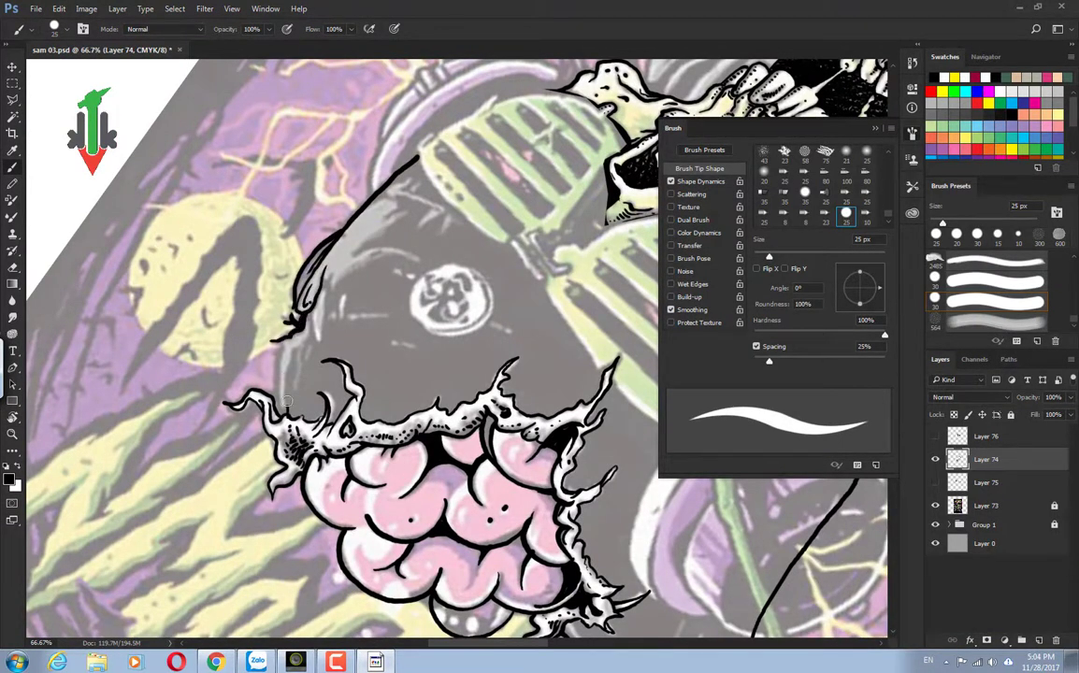
{"action": "mouse_move", "coordinate": [286, 401]}
{"action": "left_mouse_down"}
{"action": "mouse_move", "coordinate": [296, 261]}
{"action": "mouse_move", "coordinate": [420, 255]}
{"action": "left_mouse_up"}
{"action": "mouse_move", "coordinate": [350, 260]}
{"action": "left_mouse_down"}
{"action": "mouse_move", "coordinate": [374, 189]}
{"action": "mouse_move", "coordinate": [309, 241]}
{"action": "mouse_move", "coordinate": [367, 255]}
{"action": "left_mouse_up"}
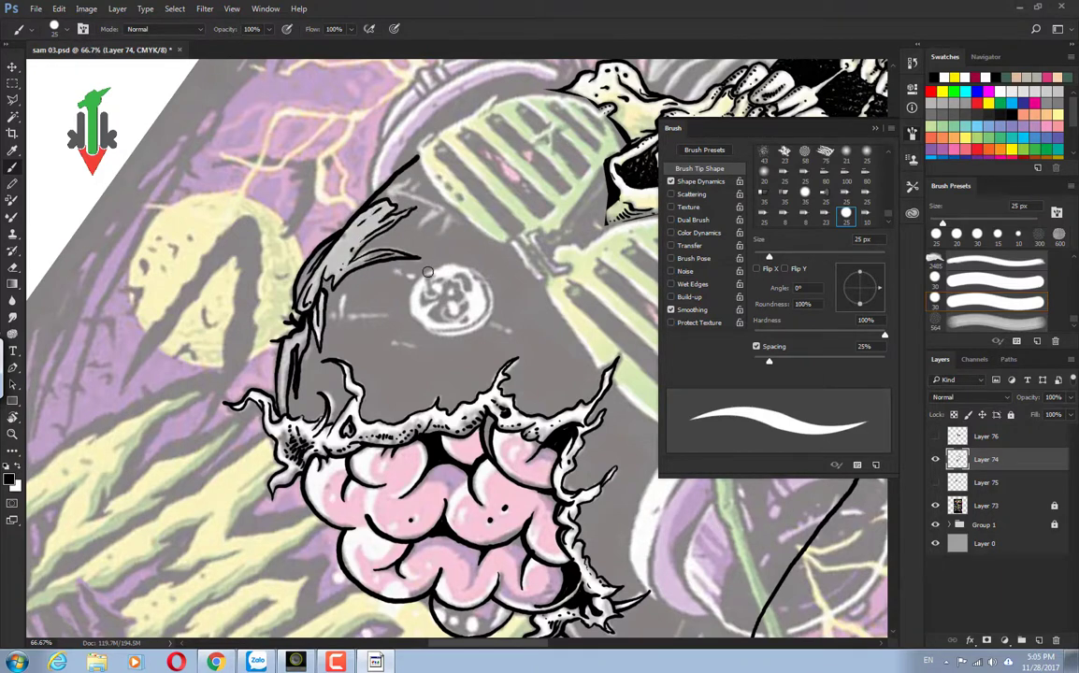
{"action": "mouse_move", "coordinate": [427, 272]}
{"action": "left_mouse_down"}
{"action": "mouse_move", "coordinate": [436, 266]}
{"action": "mouse_move", "coordinate": [482, 327]}
{"action": "left_mouse_up"}
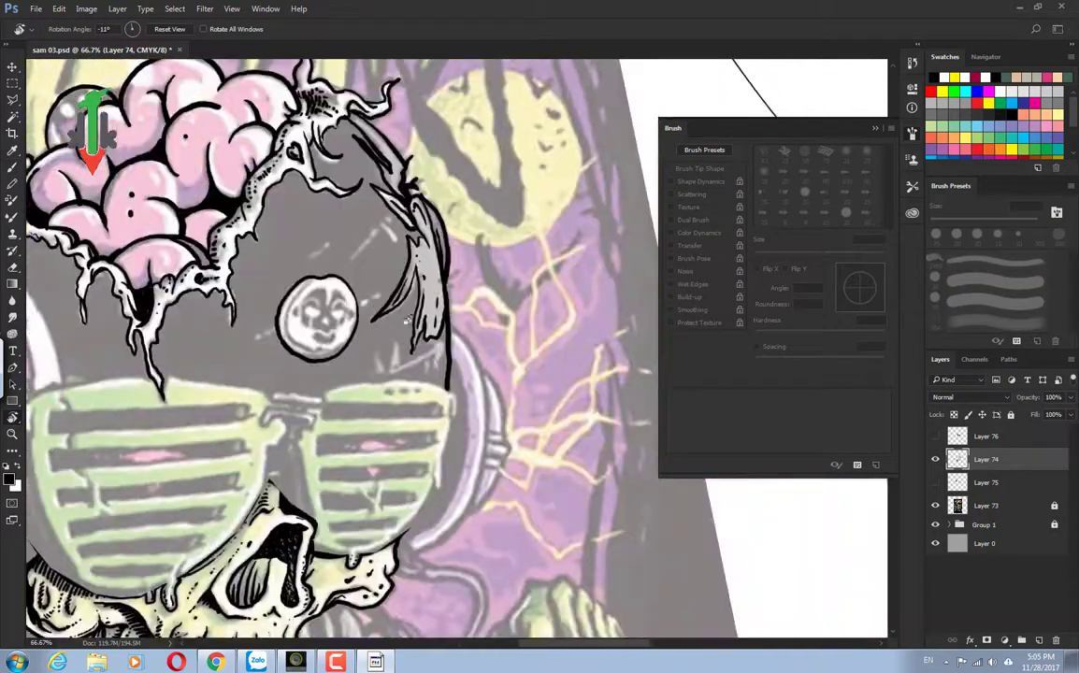
{"action": "key", "text": "ctrl+minus"}
{"action": "key", "text": "ctrl+minus"}
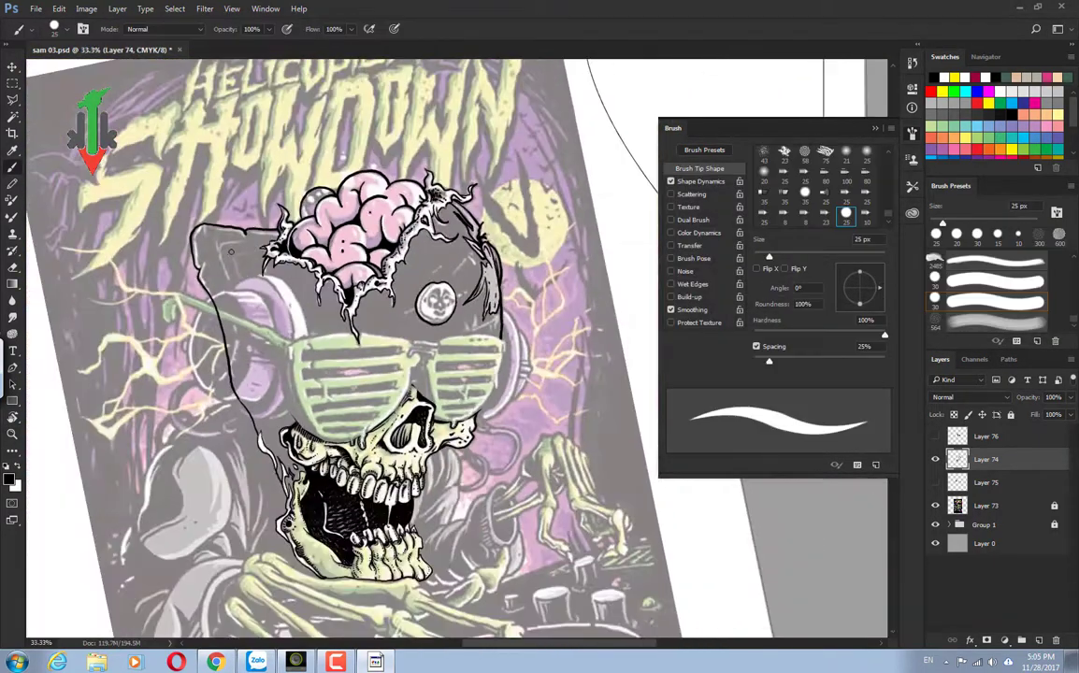
Step: Add new Layer 77 and begin a lasso selection around the helmeted head
{"action": "key", "text": "ctrl+plus"}
{"action": "key", "text": "ctrl+shift+alt+n"}
{"action": "key", "text": "l"}
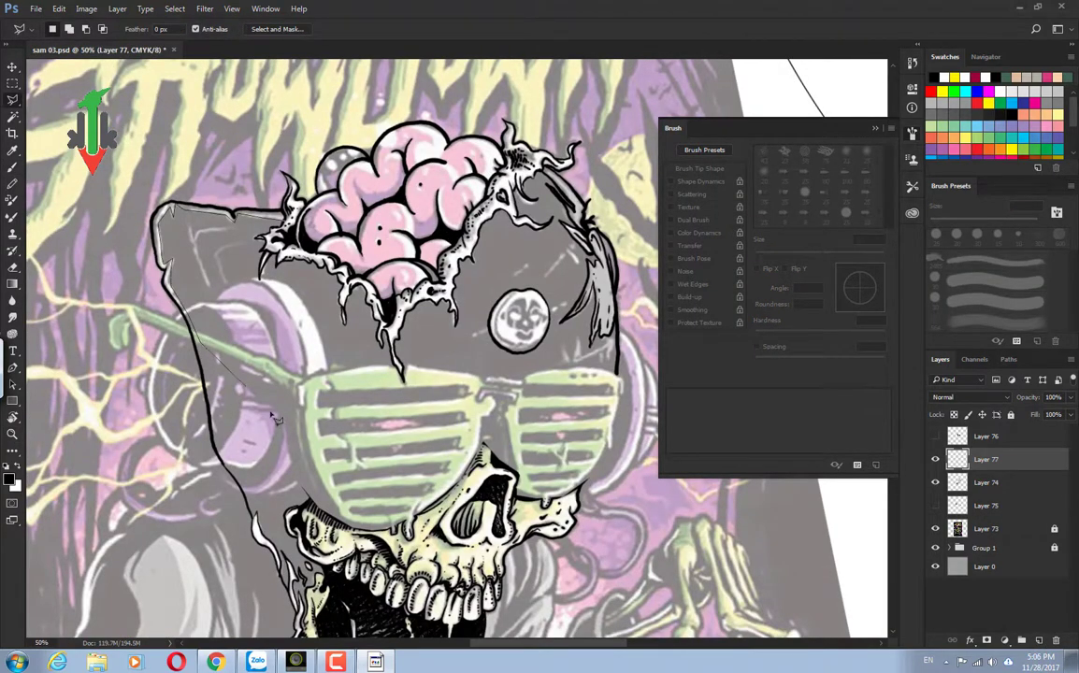
{"action": "scroll", "coordinate": [187, 281], "scroll_direction": "down", "scroll_amount": 3}
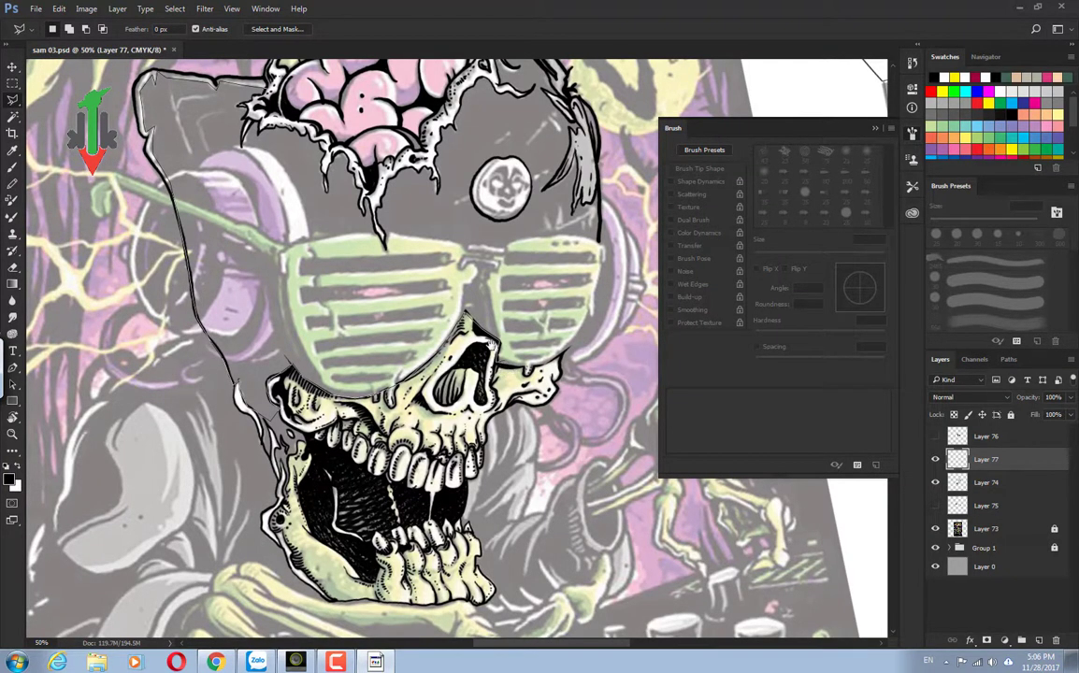
{"action": "left_click_drag", "start_coordinate": [493, 346], "coordinate": [485, 281]}
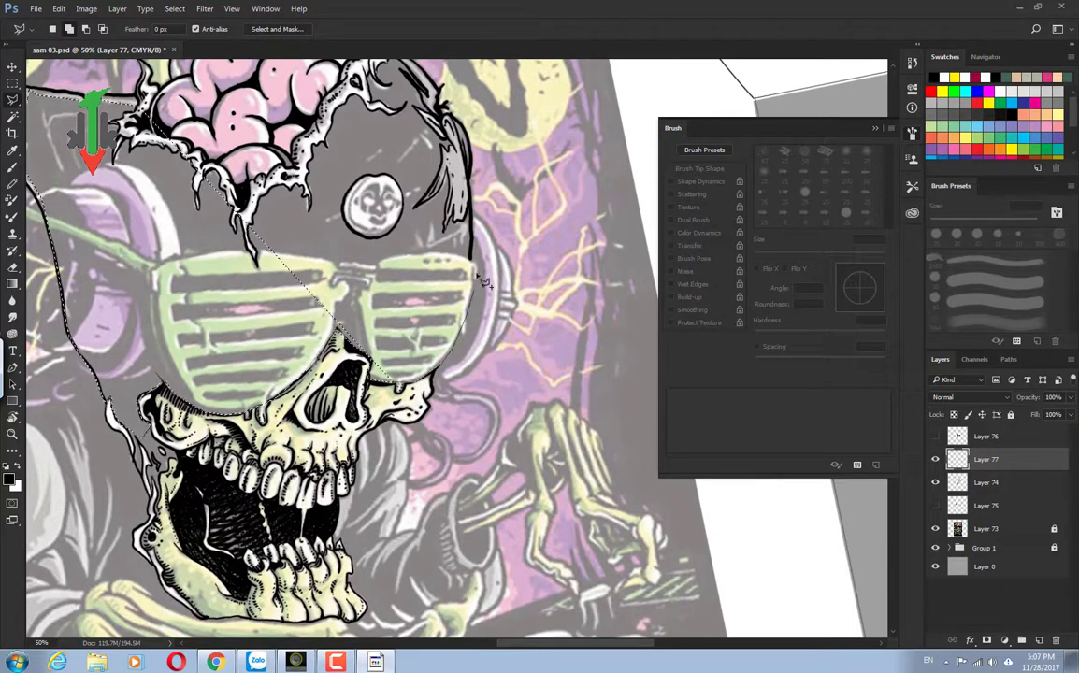
{"action": "mouse_move", "coordinate": [484, 281]}
{"action": "left_mouse_down"}
{"action": "mouse_move", "coordinate": [397, 167]}
{"action": "mouse_move", "coordinate": [400, 204]}
{"action": "left_mouse_up"}
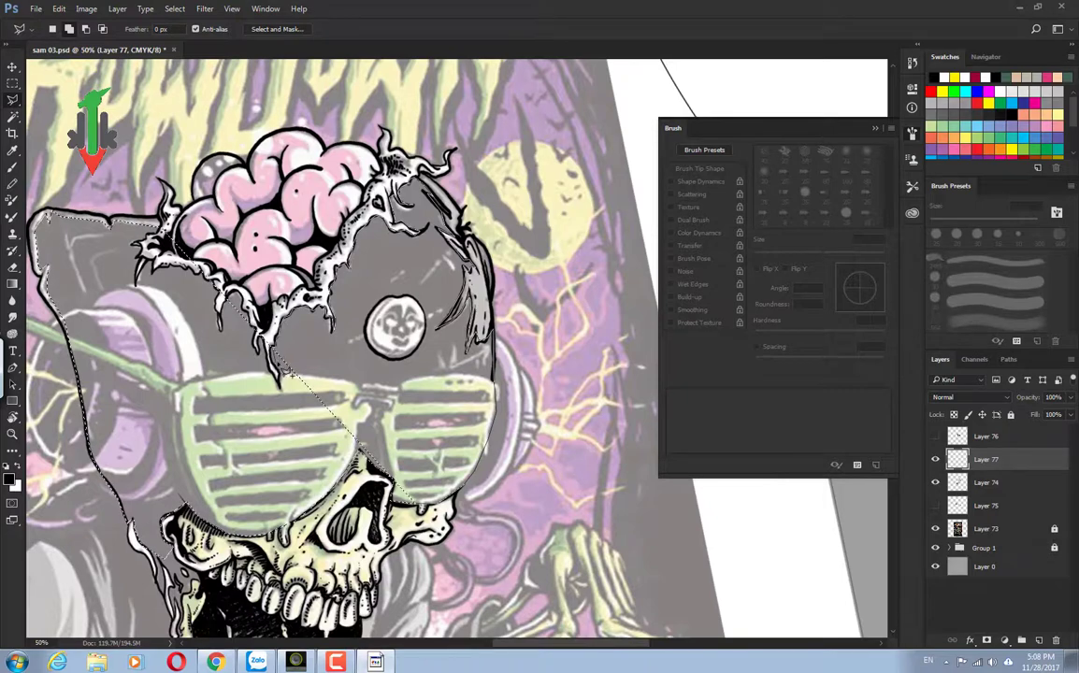
{"action": "left_click_drag", "start_coordinate": [271, 351], "coordinate": [425, 487]}
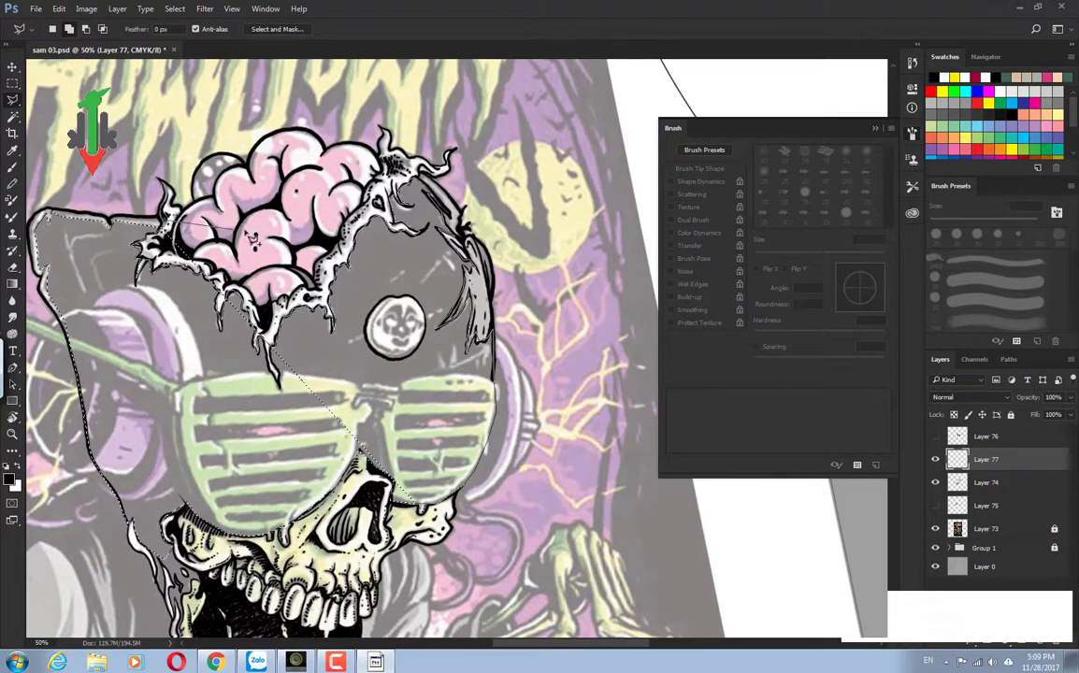
Step: Discard that attempt and trace a fresh lasso selection around the helmet and brain
{"action": "key", "text": "ctrl+d"}
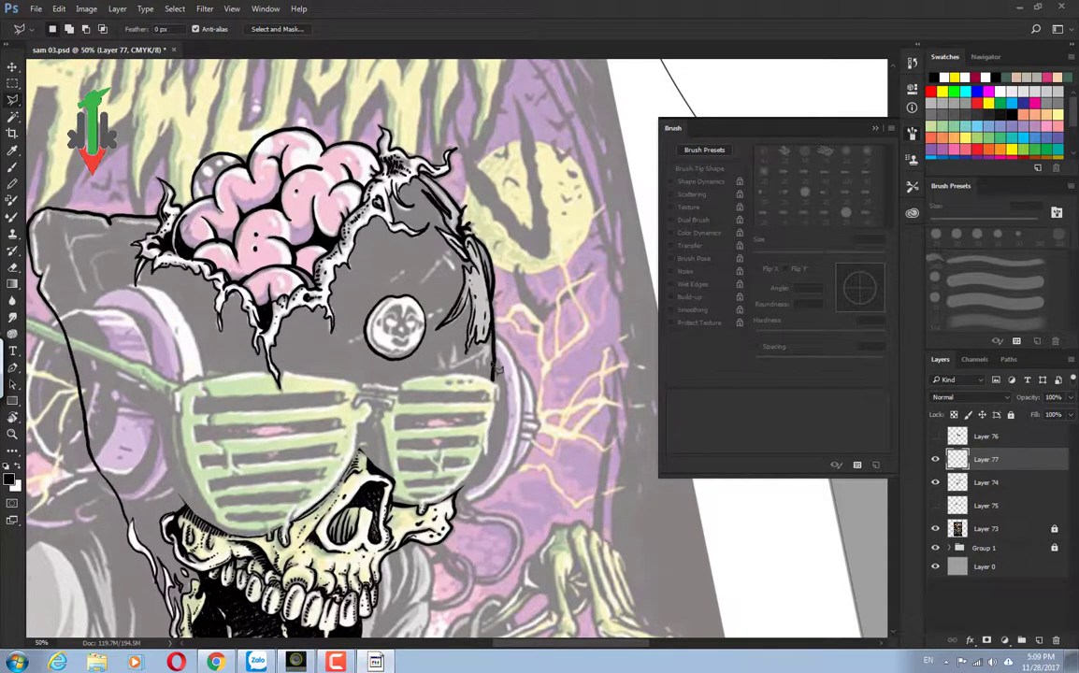
{"action": "left_click_drag", "start_coordinate": [496, 423], "coordinate": [468, 497]}
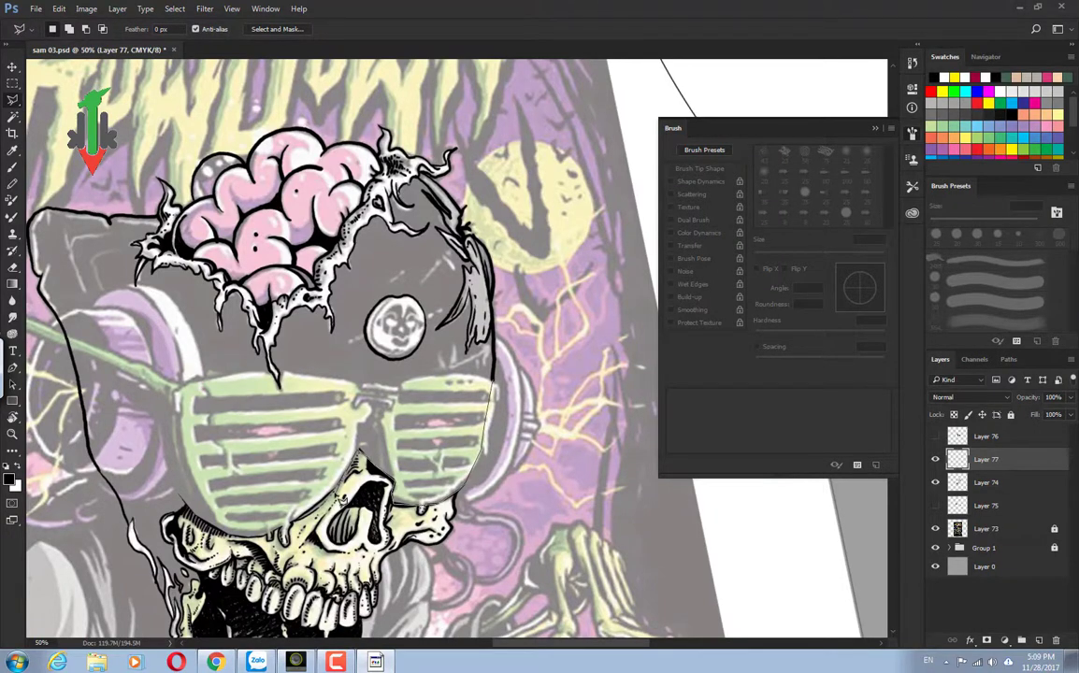
{"action": "left_click_drag", "start_coordinate": [342, 500], "coordinate": [309, 519]}
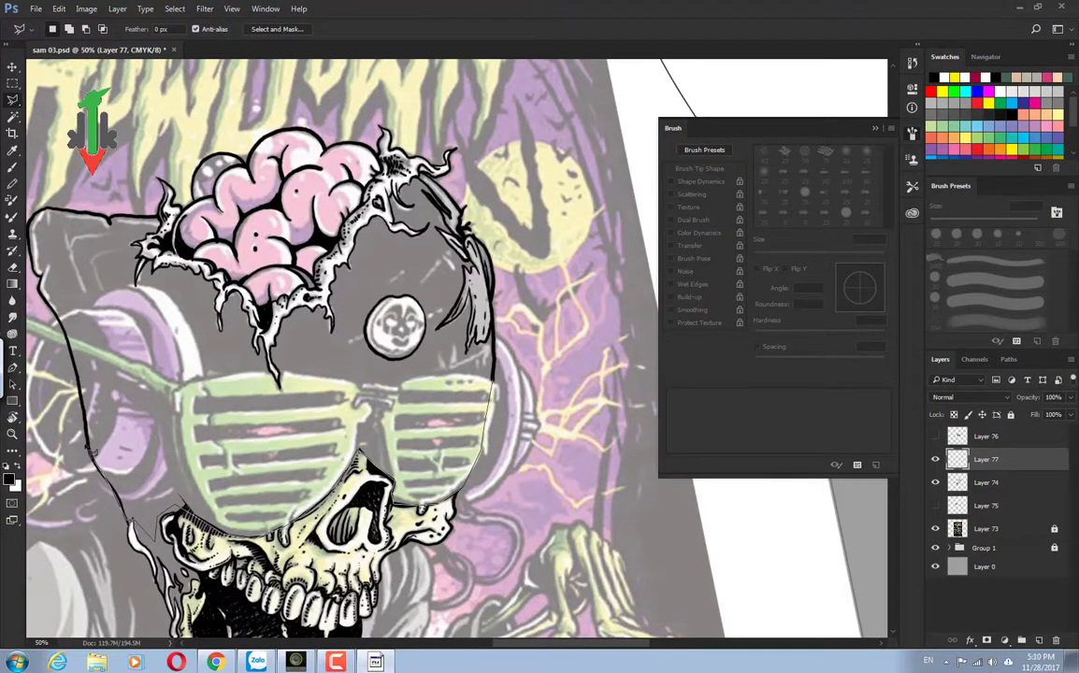
{"action": "left_click_drag", "start_coordinate": [92, 230], "coordinate": [120, 249]}
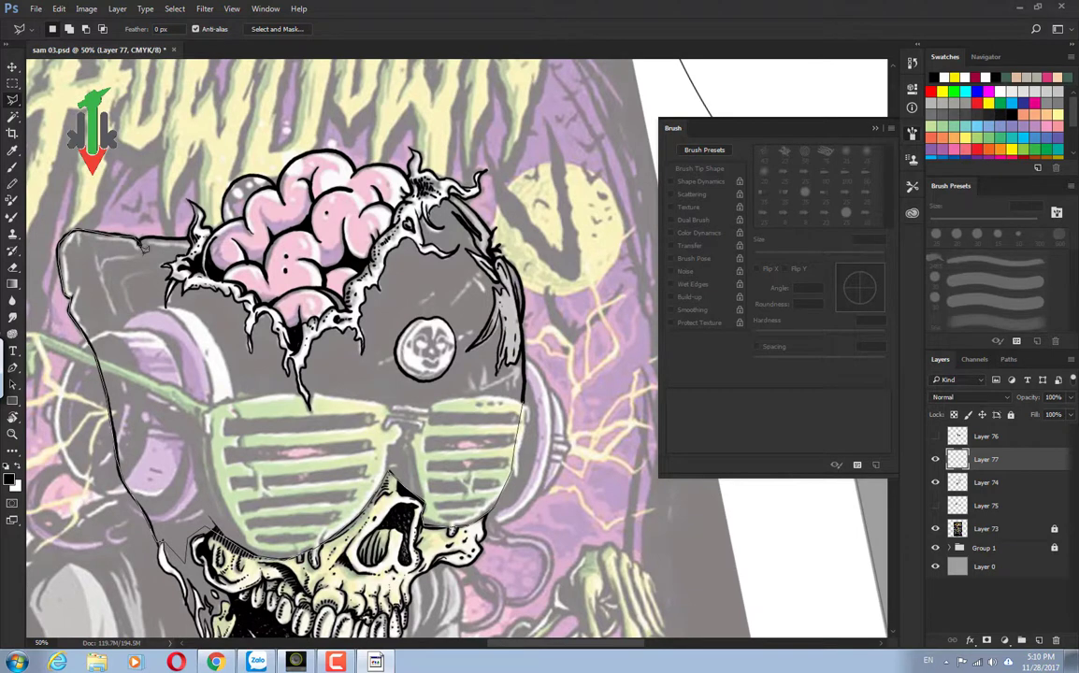
{"action": "left_click", "coordinate": [165, 270]}
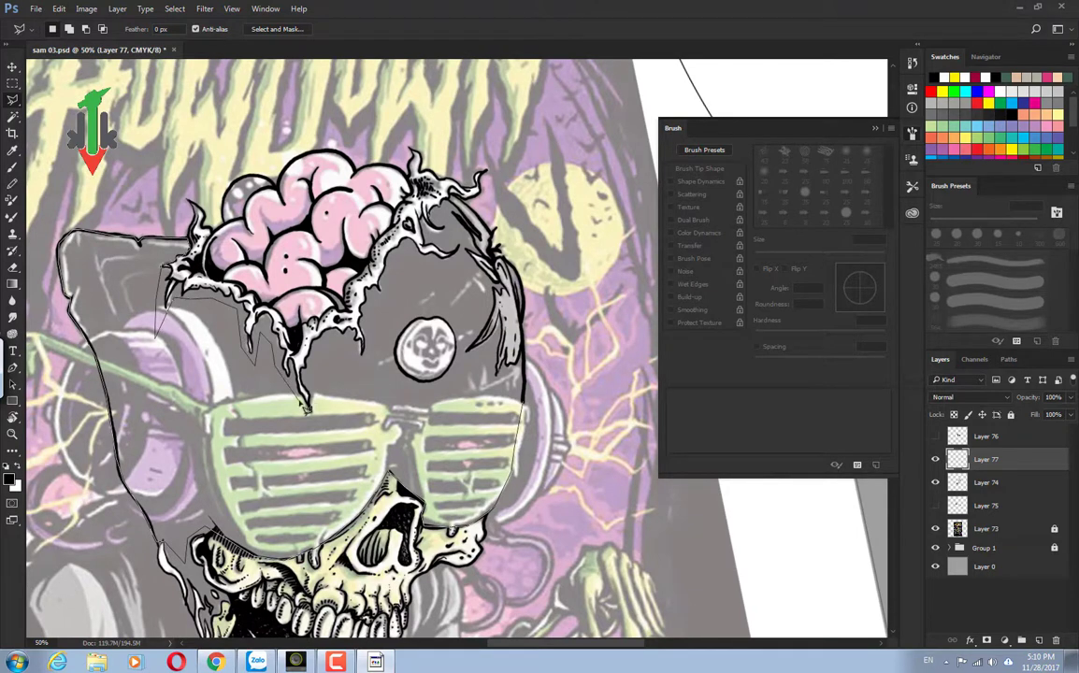
{"action": "mouse_move", "coordinate": [304, 405]}
{"action": "left_mouse_down"}
{"action": "mouse_move", "coordinate": [338, 299]}
{"action": "mouse_move", "coordinate": [448, 252]}
{"action": "mouse_move", "coordinate": [512, 384]}
{"action": "mouse_move", "coordinate": [437, 448]}
{"action": "left_mouse_up"}
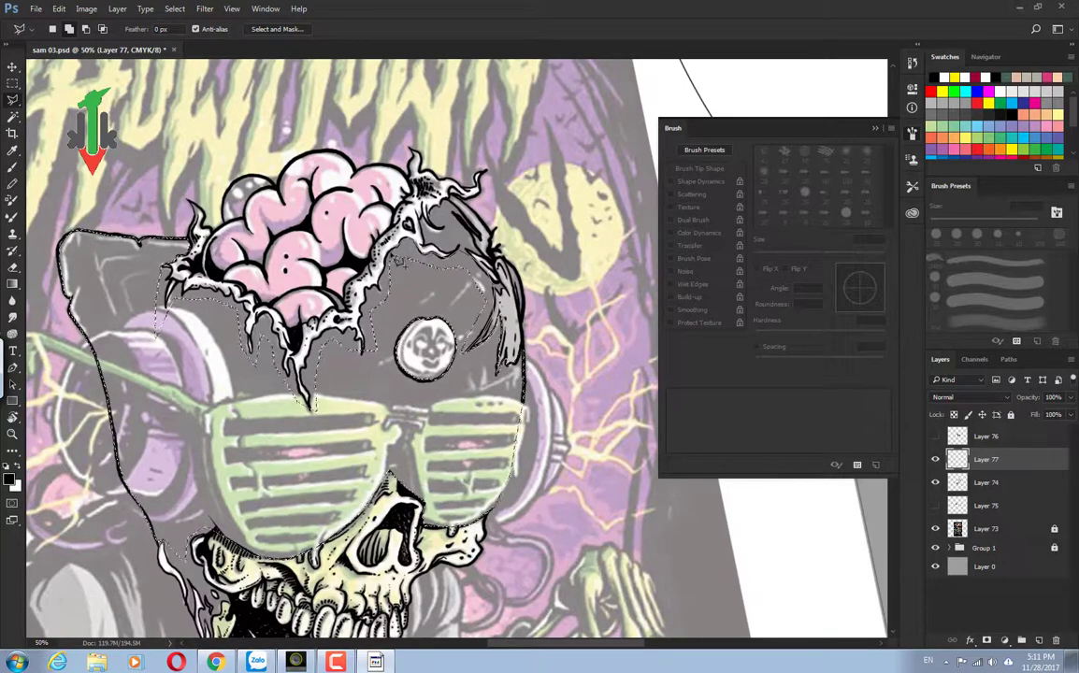
{"action": "left_click_drag", "start_coordinate": [397, 262], "coordinate": [370, 328]}
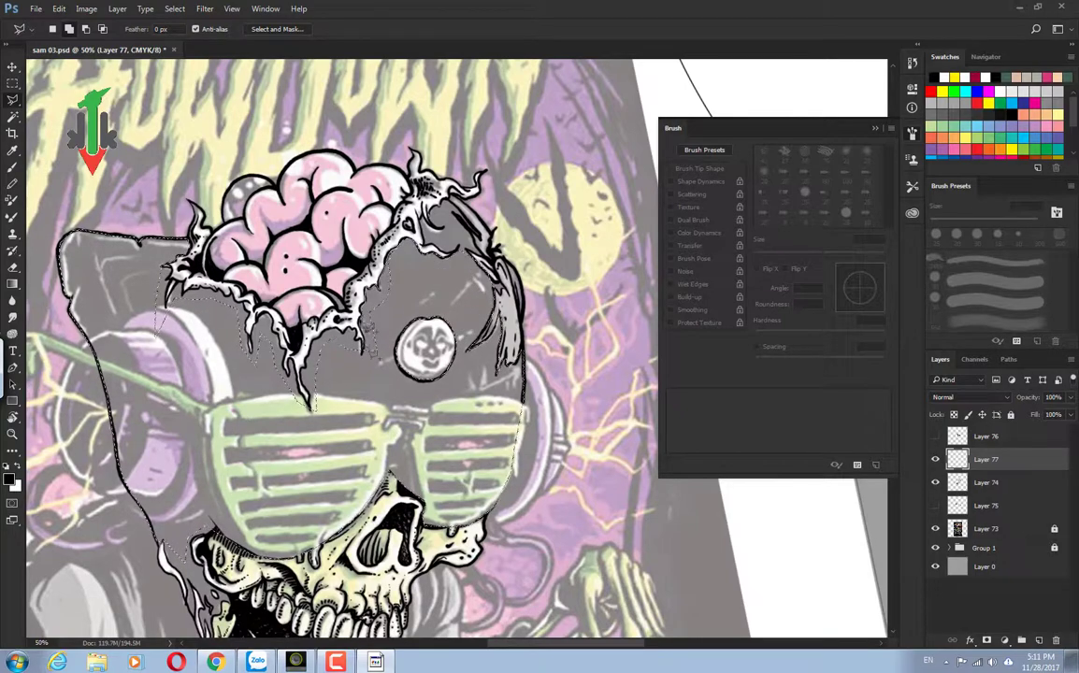
{"action": "left_click_drag", "start_coordinate": [370, 327], "coordinate": [353, 344]}
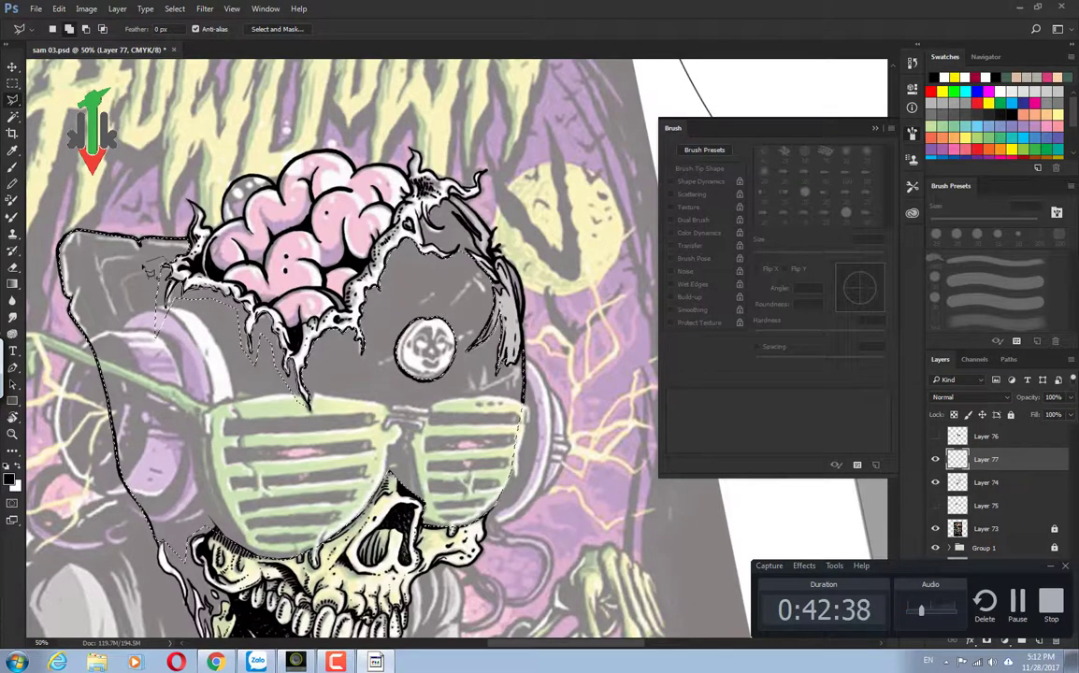
{"action": "left_click", "coordinate": [150, 269]}
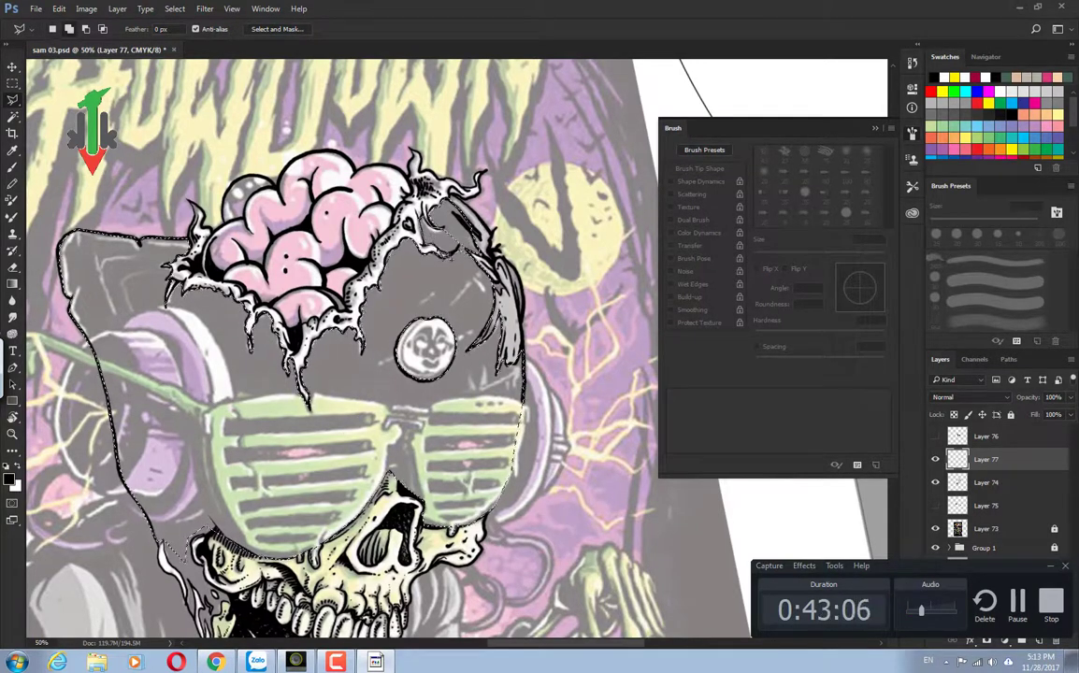
{"action": "key", "text": "ctrl+minus"}
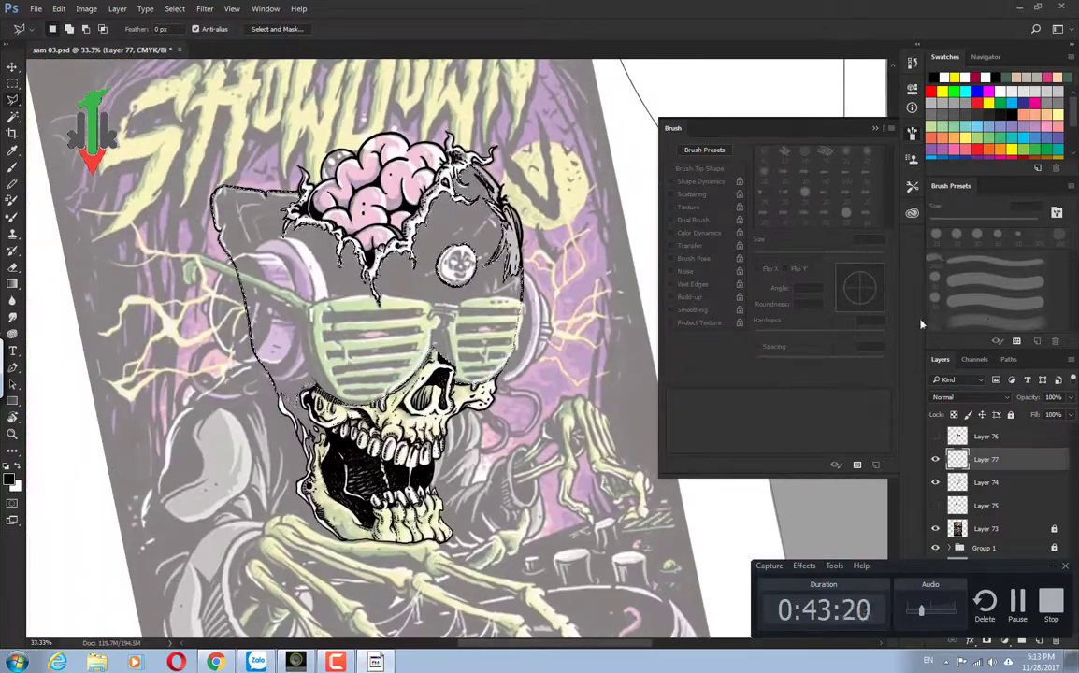
Step: Paint dense black hatched and stippled texture over the hat with large textured brush presets
{"action": "key", "text": "b"}
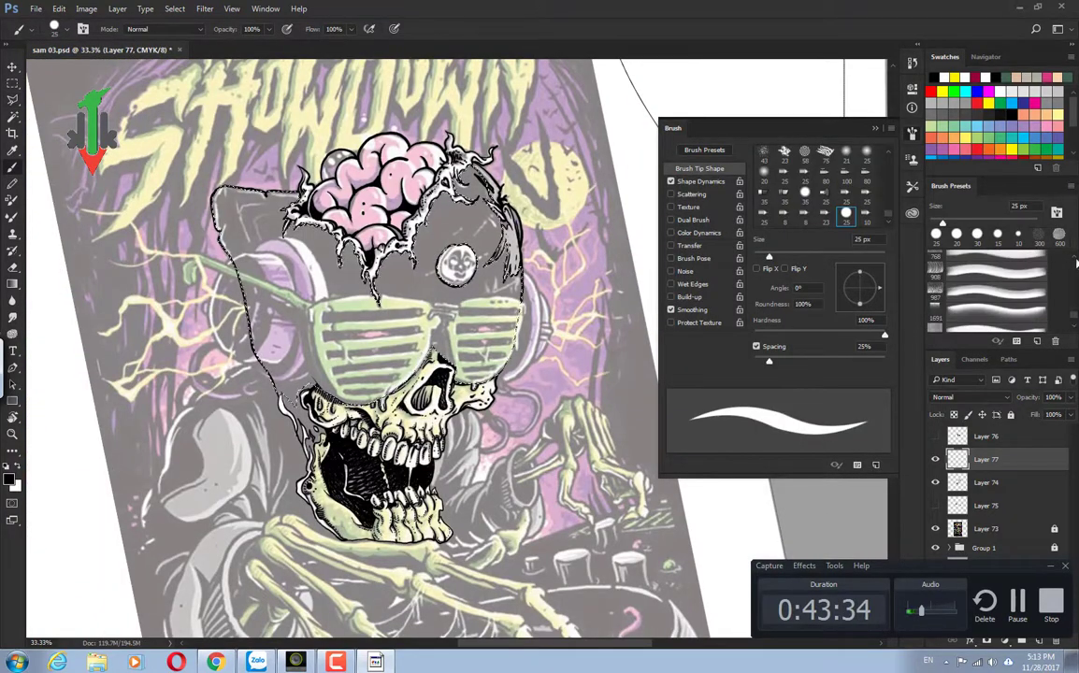
{"action": "left_click", "coordinate": [991, 278]}
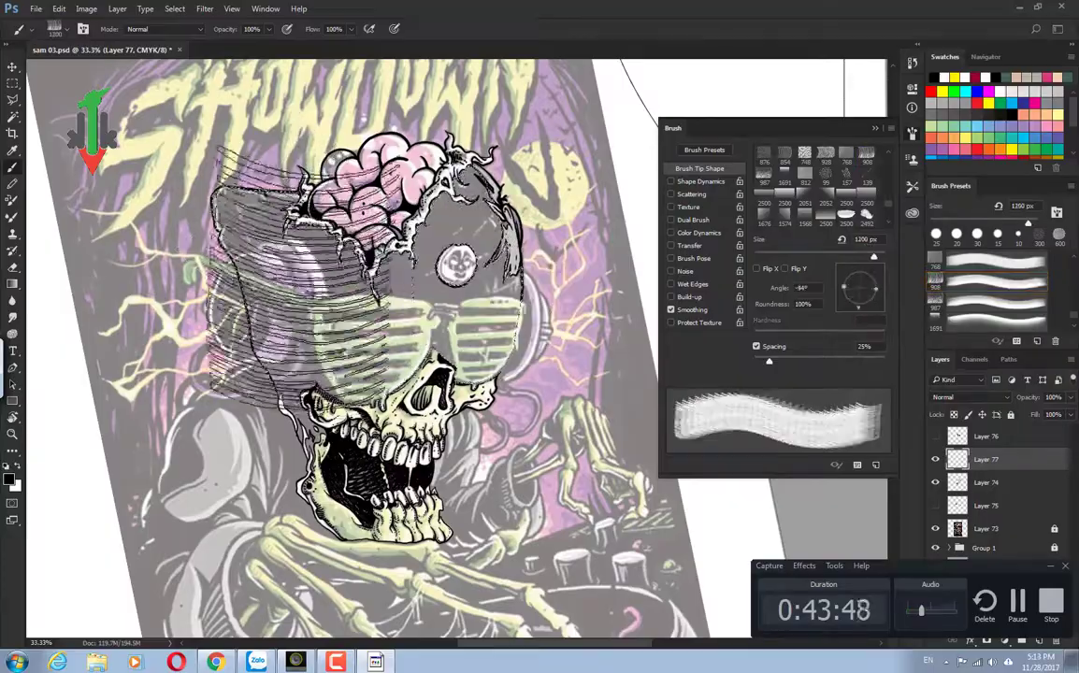
{"action": "key", "text": "bracketright"}
{"action": "key", "text": "bracketright"}
{"action": "key", "text": "bracketright"}
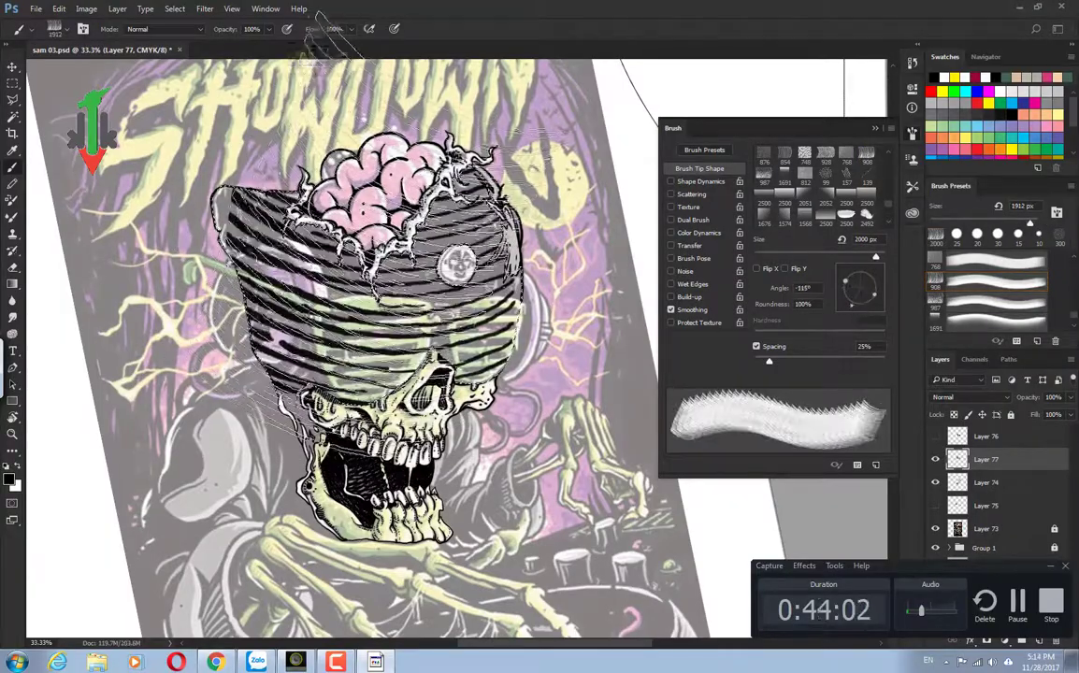
{"action": "key", "text": "bracketright"}
{"action": "left_click", "coordinate": [365, 271]}
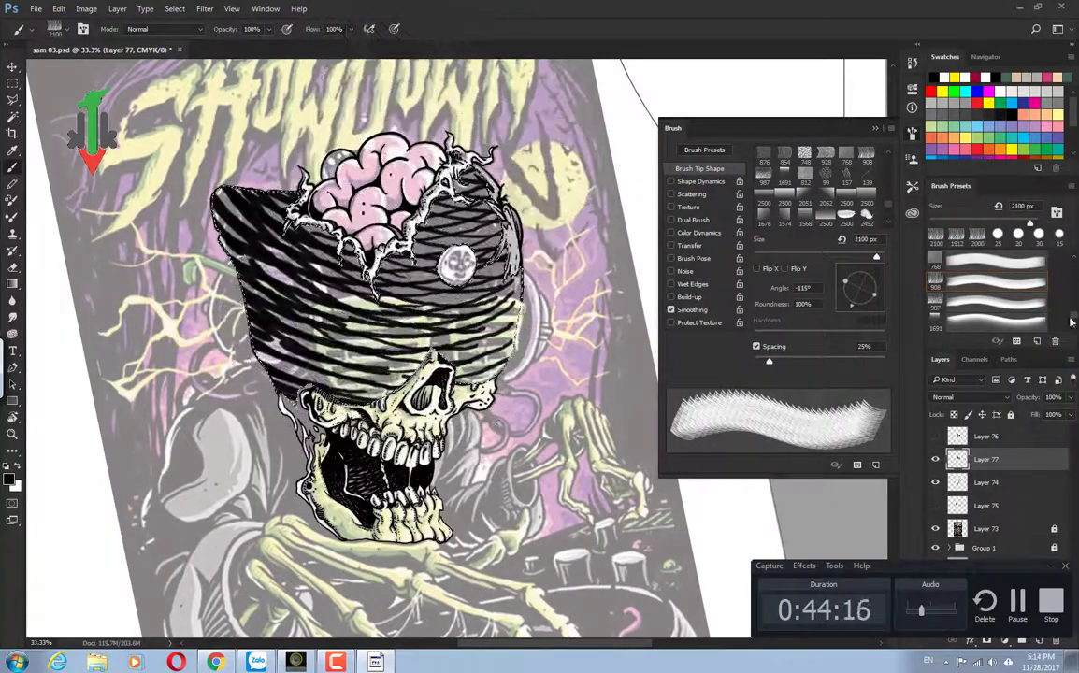
{"action": "left_click", "coordinate": [991, 322]}
{"action": "mouse_move", "coordinate": [486, 159]}
{"action": "left_mouse_down"}
{"action": "mouse_move", "coordinate": [495, 201]}
{"action": "mouse_move", "coordinate": [374, 219]}
{"action": "mouse_move", "coordinate": [280, 159]}
{"action": "left_mouse_up"}
{"action": "mouse_move", "coordinate": [224, 187]}
{"action": "left_mouse_down"}
{"action": "mouse_move", "coordinate": [468, 346]}
{"action": "mouse_move", "coordinate": [243, 206]}
{"action": "mouse_move", "coordinate": [327, 420]}
{"action": "mouse_move", "coordinate": [239, 341]}
{"action": "mouse_move", "coordinate": [201, 290]}
{"action": "mouse_move", "coordinate": [236, 407]}
{"action": "left_mouse_up"}
{"action": "scroll", "coordinate": [337, 392], "scroll_direction": "up", "scroll_amount": 3}
{"action": "left_click", "coordinate": [784, 151]}
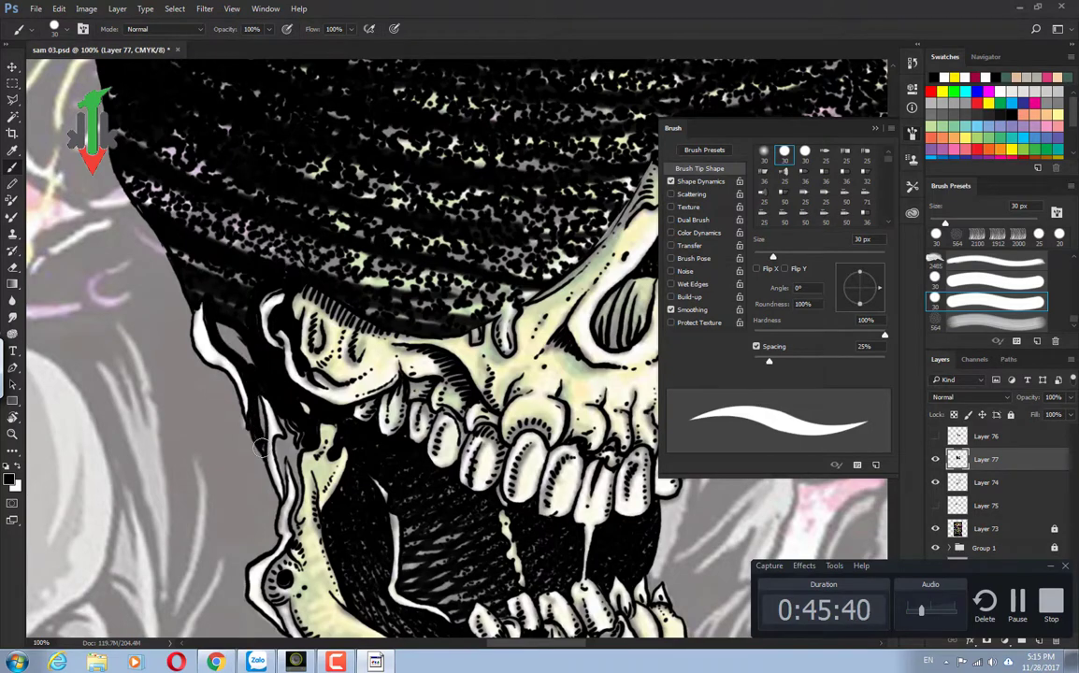
Step: Ink a bold black outline along the skull edge with a 15 px brush
{"action": "scroll", "coordinate": [236, 407], "scroll_direction": "down", "scroll_amount": 5}
{"action": "key", "text": "["}
{"action": "key", "text": "["}
{"action": "key", "text": "["}
{"action": "mouse_move", "coordinate": [266, 233]}
{"action": "left_mouse_down"}
{"action": "mouse_move", "coordinate": [280, 295]}
{"action": "mouse_move", "coordinate": [310, 332]}
{"action": "left_mouse_up"}
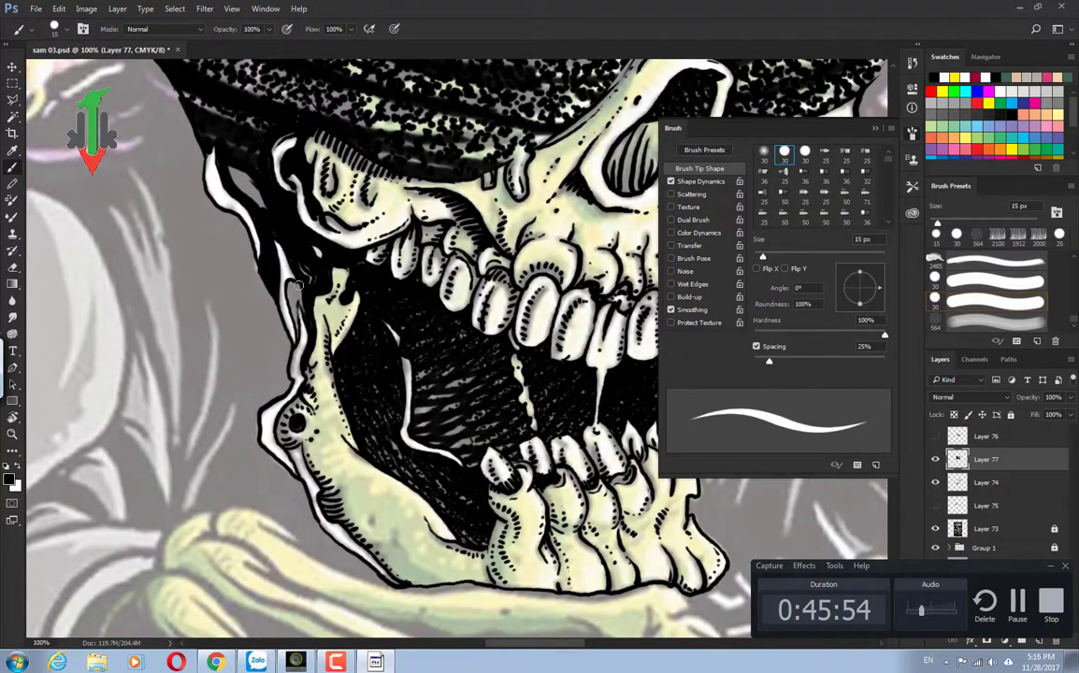
{"action": "key", "text": "bracketleft"}
{"action": "scroll", "coordinate": [247, 191], "scroll_direction": "down", "scroll_amount": 5}
{"action": "scroll", "coordinate": [247, 191], "scroll_direction": "right", "scroll_amount": 3}
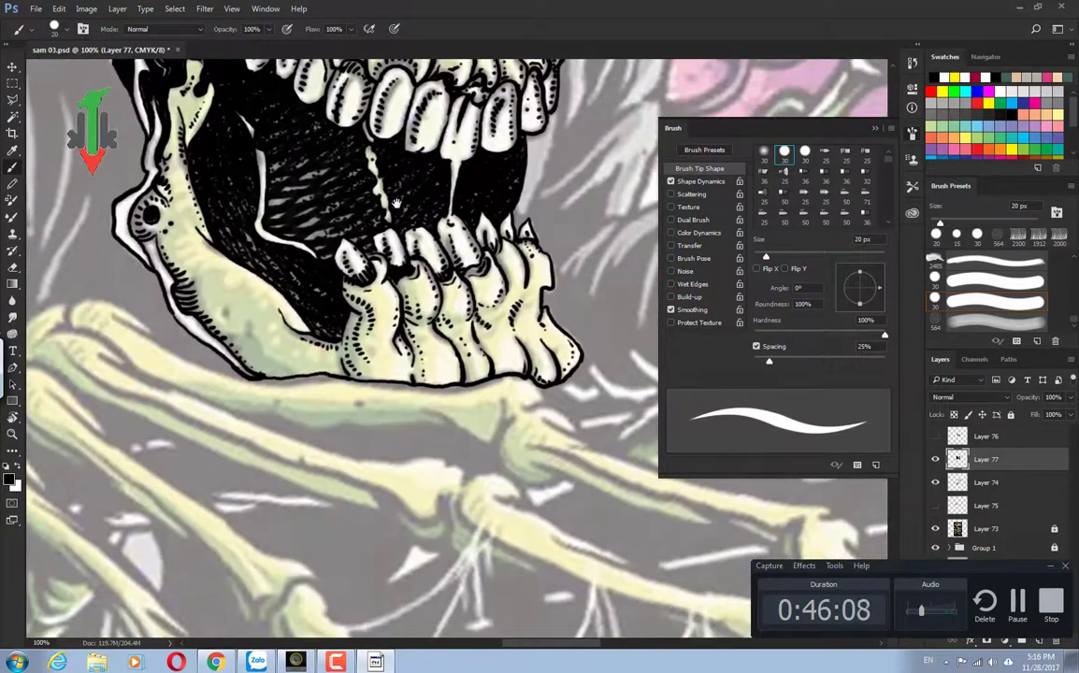
Step: Add 10 px hatching along the lower jaw and stipple dots on the skull
{"action": "left_click_drag", "start_coordinate": [204, 273], "coordinate": [227, 313]}
{"action": "left_click_drag", "start_coordinate": [248, 327], "coordinate": [271, 354]}
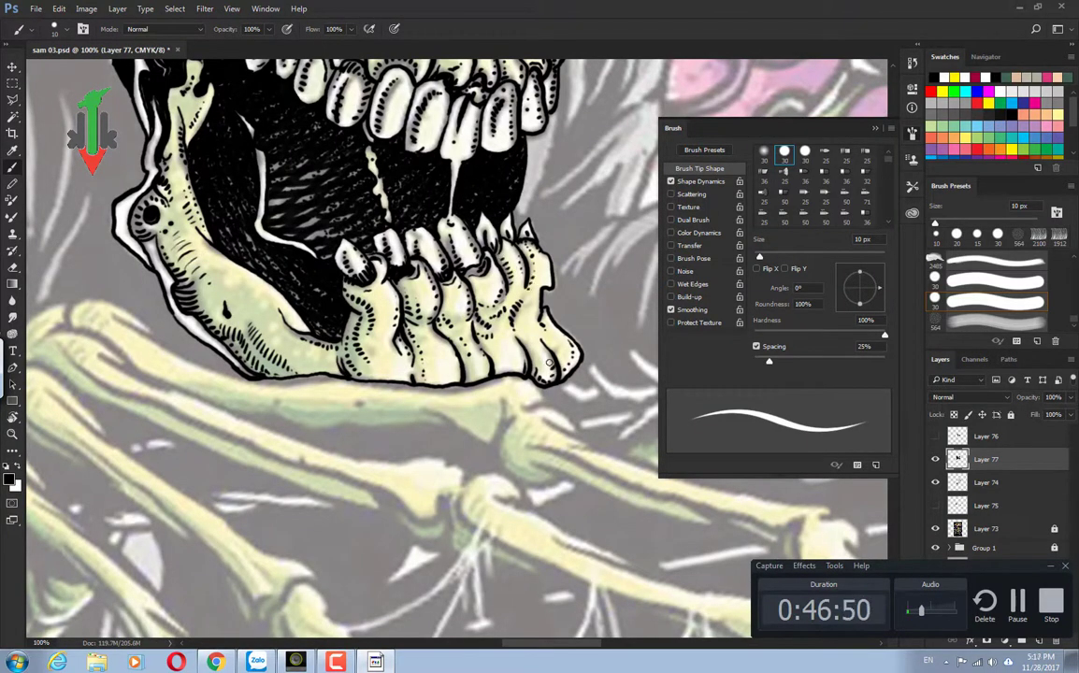
{"action": "scroll", "coordinate": [474, 267], "scroll_direction": "up", "scroll_amount": 5}
{"action": "left_click", "coordinate": [340, 229]}
{"action": "left_click", "coordinate": [353, 241]}
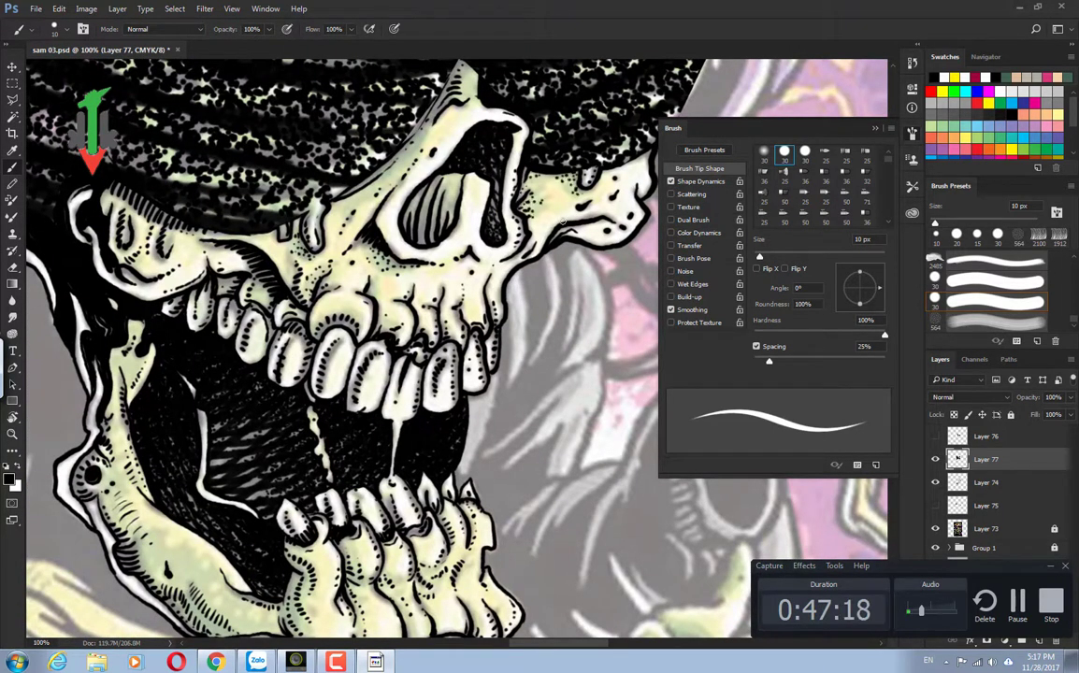
{"action": "key", "text": "z"}
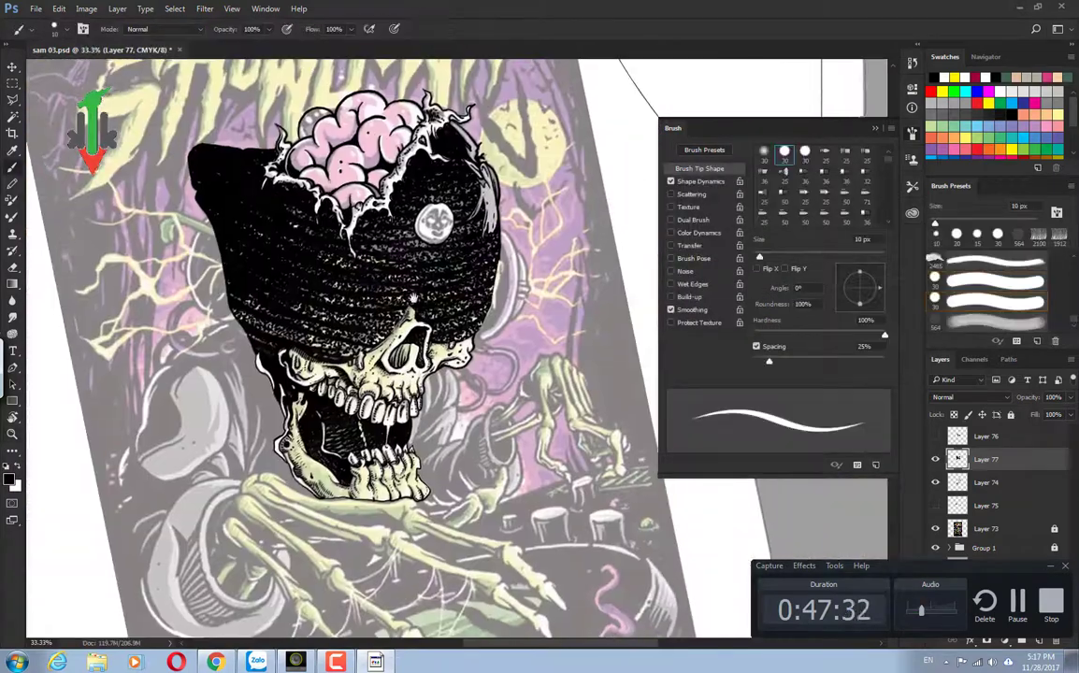
{"action": "left_click_drag", "start_coordinate": [318, 308], "coordinate": [412, 290]}
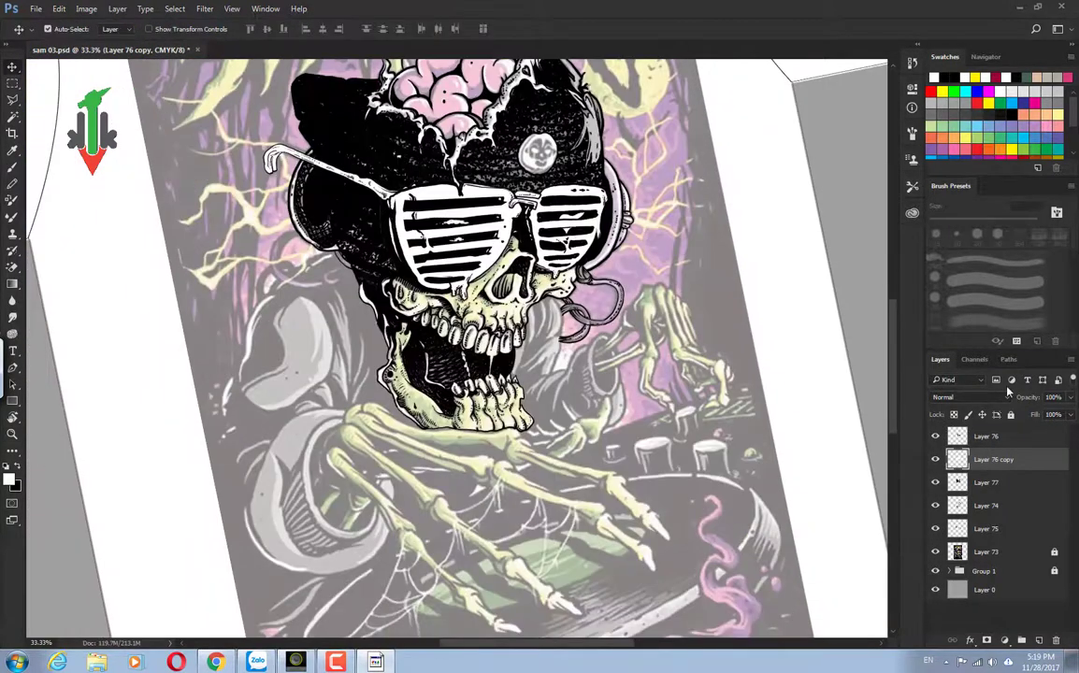
Step: Hide the glasses layer and marquee a rectangle around the left headphone
{"action": "left_click", "coordinate": [935, 459]}
{"action": "left_click", "coordinate": [935, 459]}
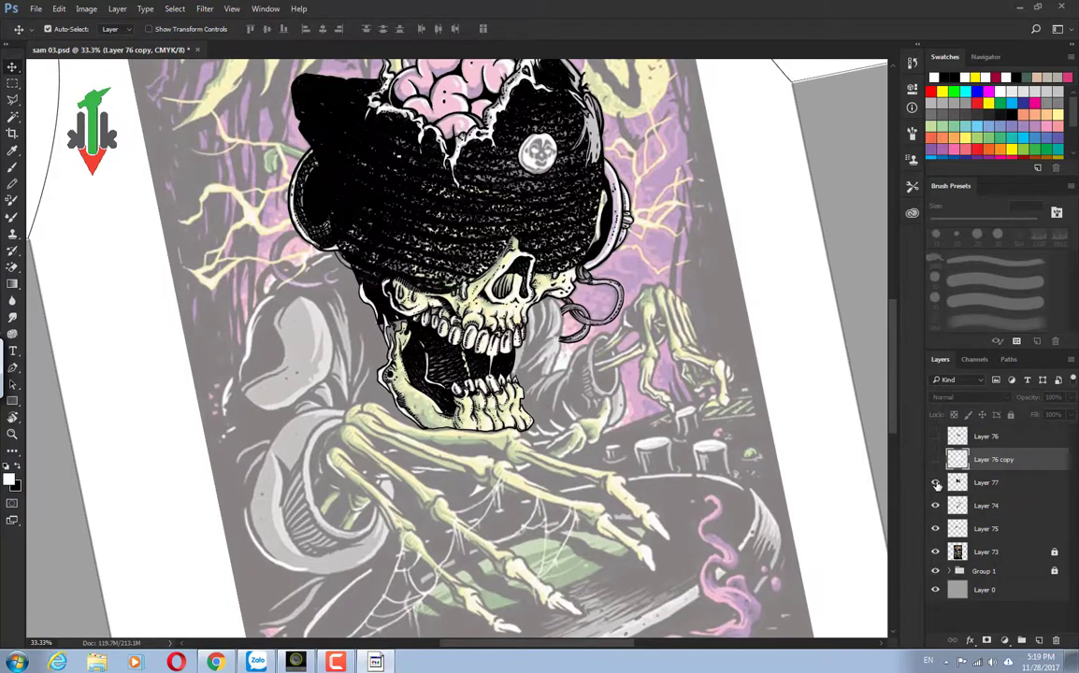
{"action": "left_click", "coordinate": [986, 483]}
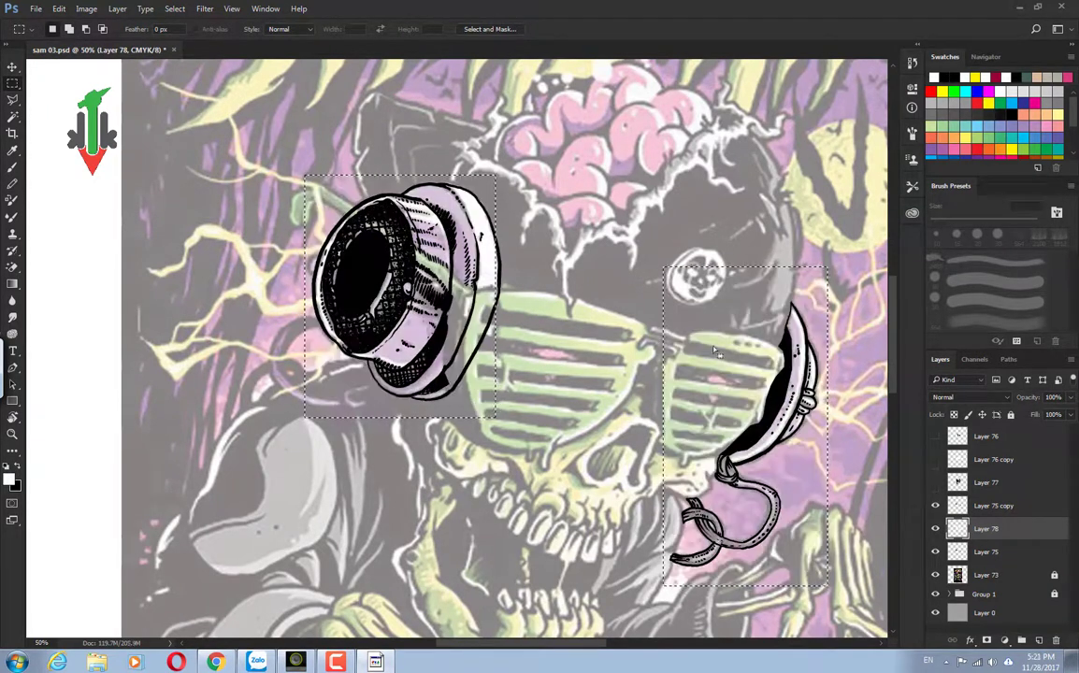
{"action": "left_click_drag", "start_coordinate": [293, 166], "coordinate": [517, 409]}
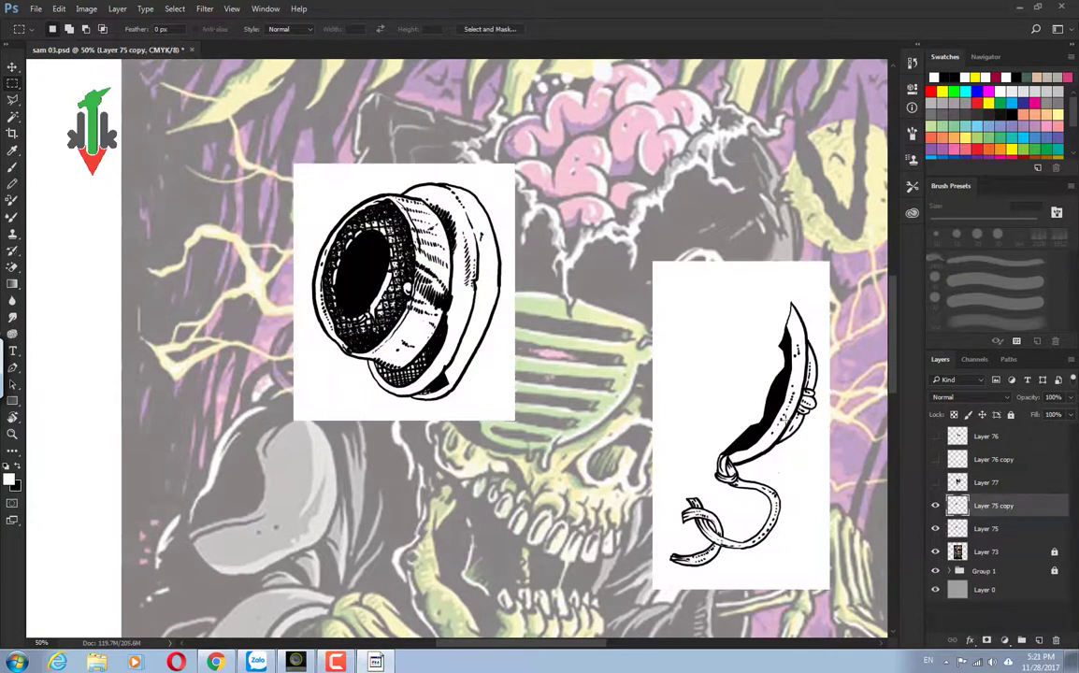
Step: Contract the headphone selection, deselect, and move Layer 75 copy beneath Layer 75
{"action": "left_click", "coordinate": [175, 9]}
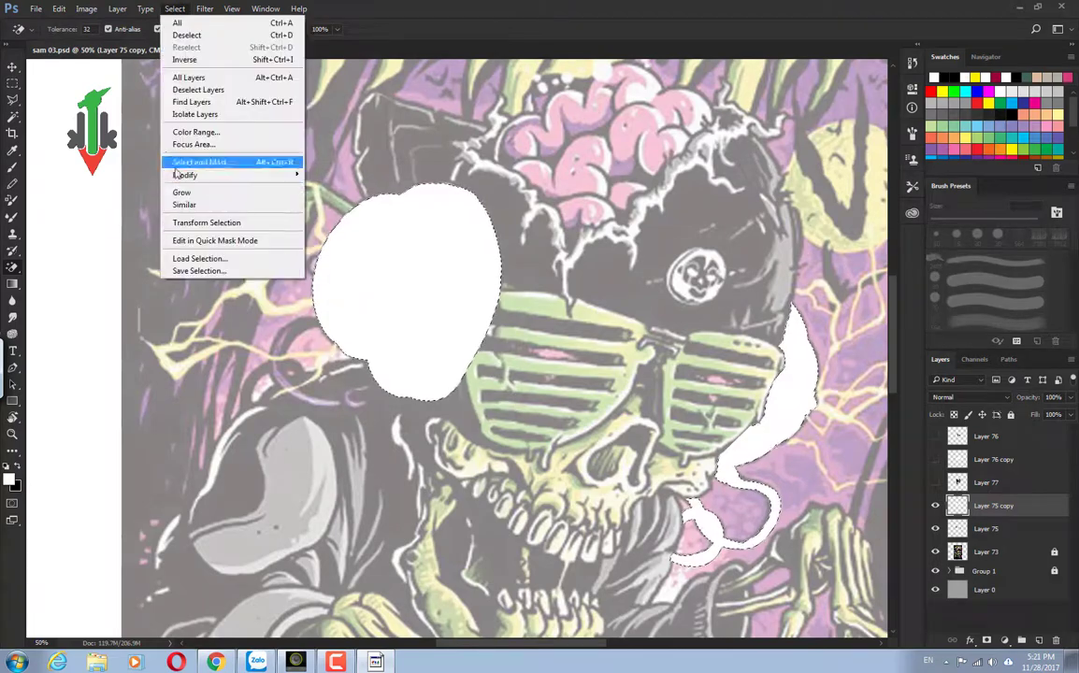
{"action": "left_click", "coordinate": [337, 277]}
{"action": "key", "text": "Return"}
{"action": "key", "text": "ctrl+d"}
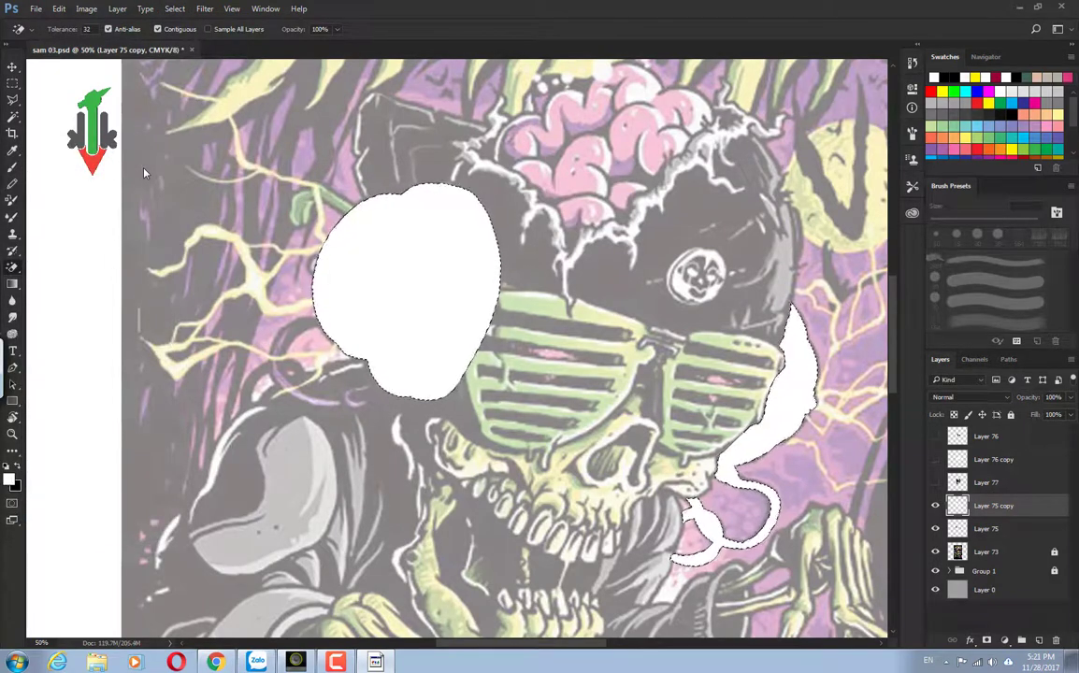
{"action": "left_click_drag", "start_coordinate": [998, 503], "coordinate": [993, 531]}
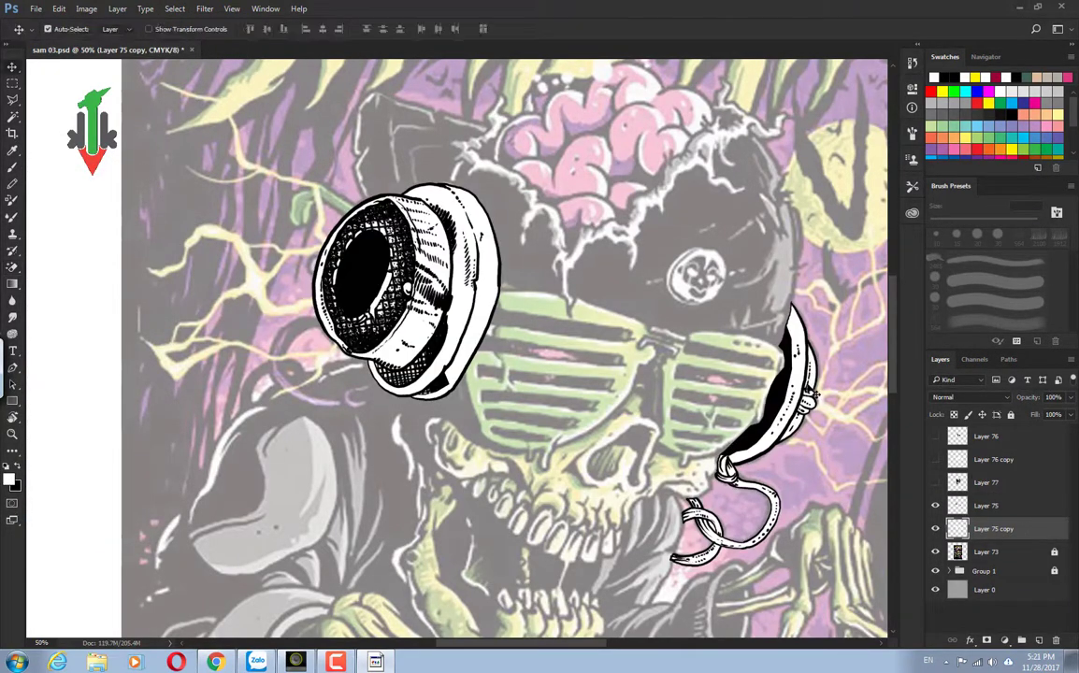
{"action": "key", "text": "z"}
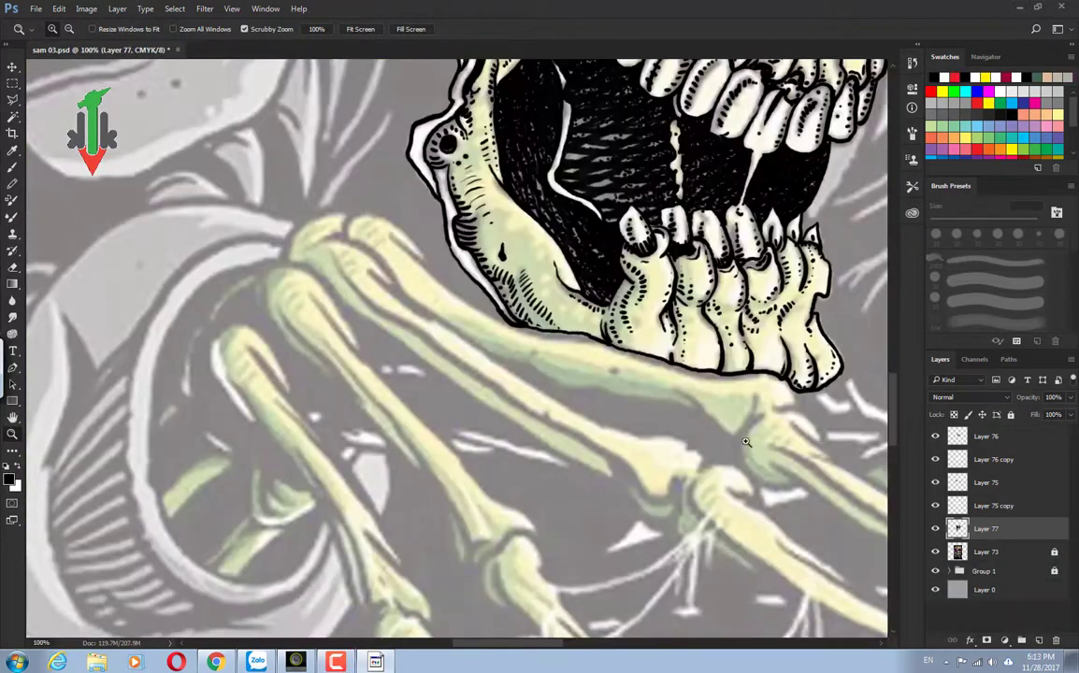
Step: Add new Layer 78 and ink black outlines around the finger tip and knuckle
{"action": "left_click", "coordinate": [1022, 641], "text": "ctrl"}
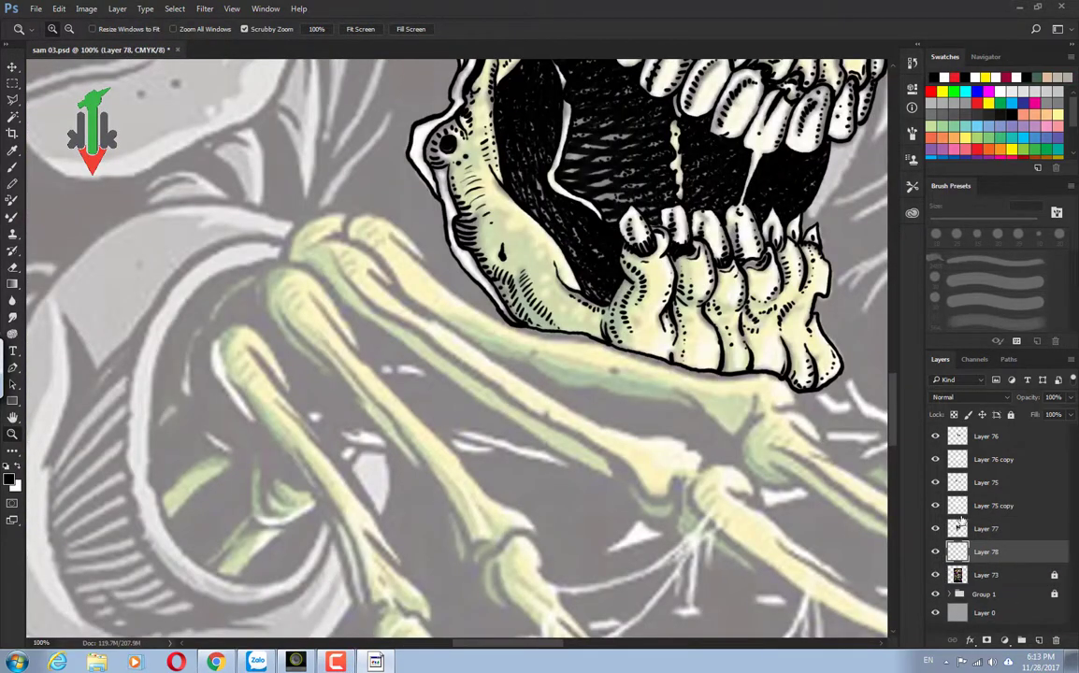
{"action": "key", "text": "b"}
{"action": "mouse_move", "coordinate": [283, 260]}
{"action": "left_mouse_down"}
{"action": "mouse_move", "coordinate": [353, 212]}
{"action": "mouse_move", "coordinate": [286, 359]}
{"action": "left_mouse_up"}
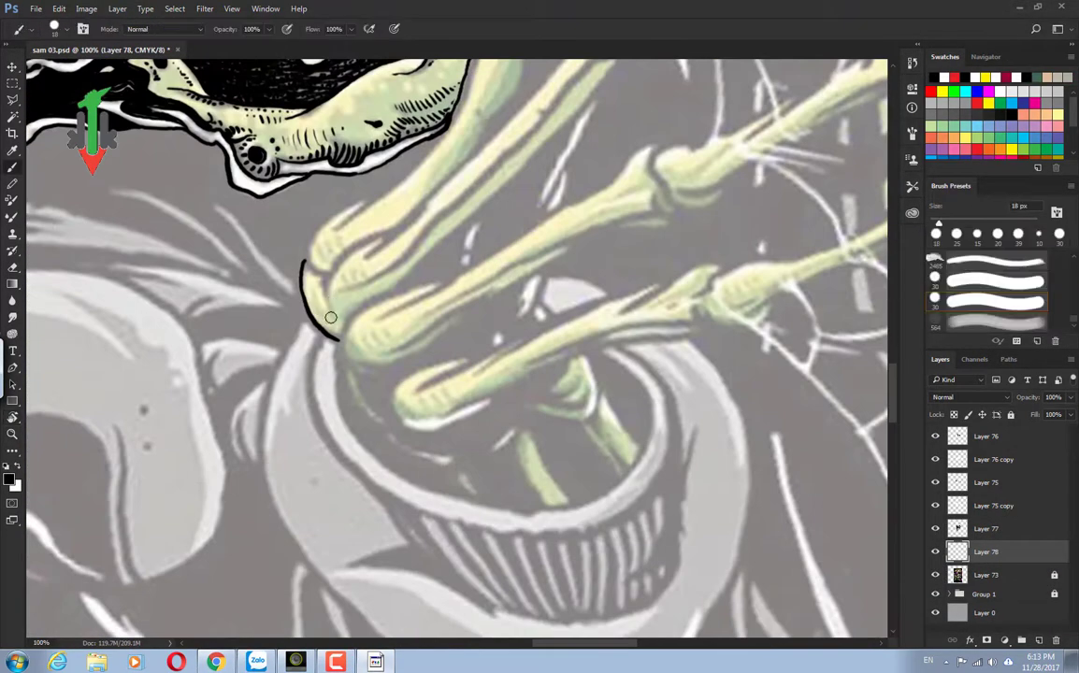
{"action": "mouse_move", "coordinate": [328, 311]}
{"action": "left_mouse_down"}
{"action": "mouse_move", "coordinate": [391, 231]}
{"action": "mouse_move", "coordinate": [305, 245]}
{"action": "left_mouse_up"}
{"action": "mouse_move", "coordinate": [455, 122]}
{"action": "left_mouse_down"}
{"action": "mouse_move", "coordinate": [421, 191]}
{"action": "mouse_move", "coordinate": [303, 290]}
{"action": "left_mouse_up"}
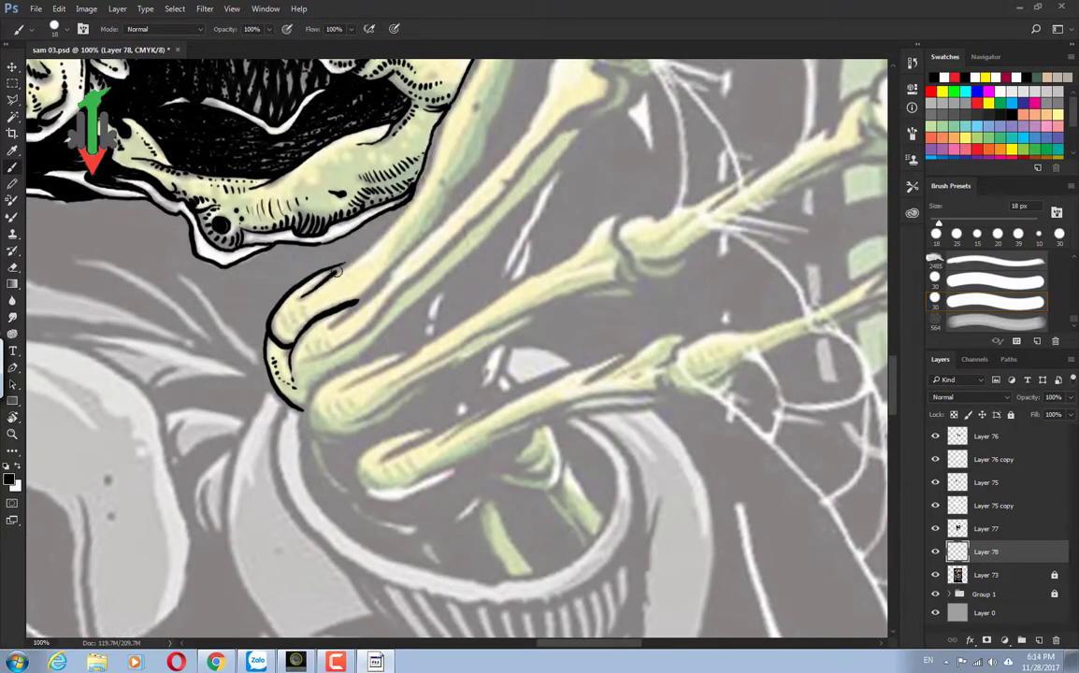
{"action": "mouse_move", "coordinate": [490, 102]}
{"action": "left_mouse_down"}
{"action": "mouse_move", "coordinate": [461, 195]}
{"action": "mouse_move", "coordinate": [489, 171]}
{"action": "left_mouse_up"}
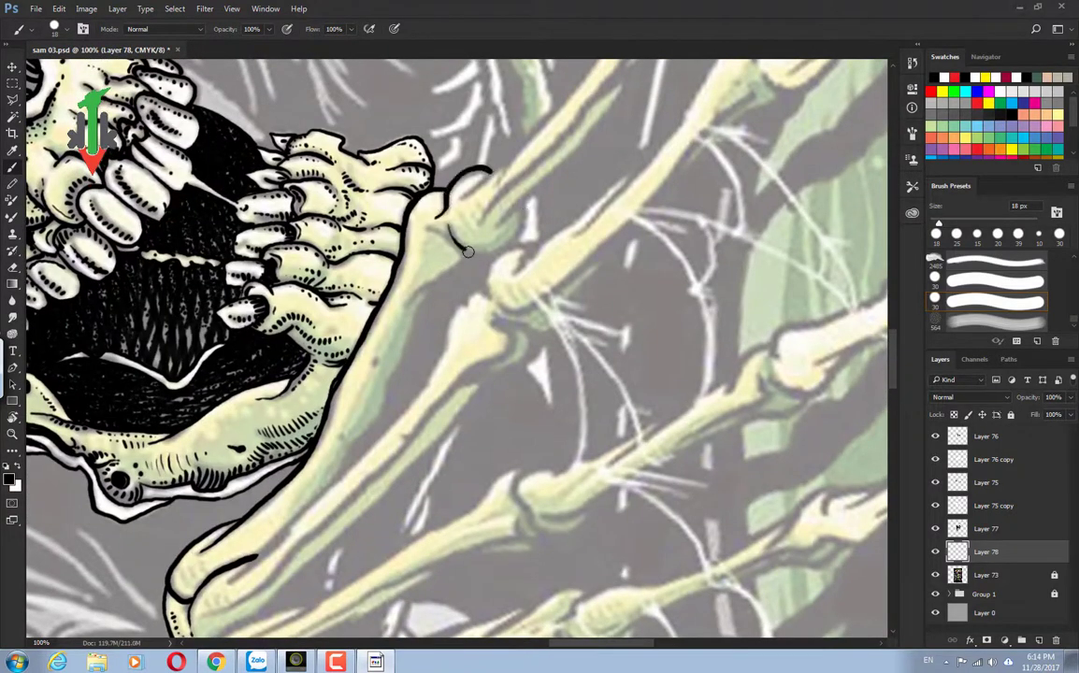
{"action": "left_click_drag", "start_coordinate": [468, 251], "coordinate": [519, 204]}
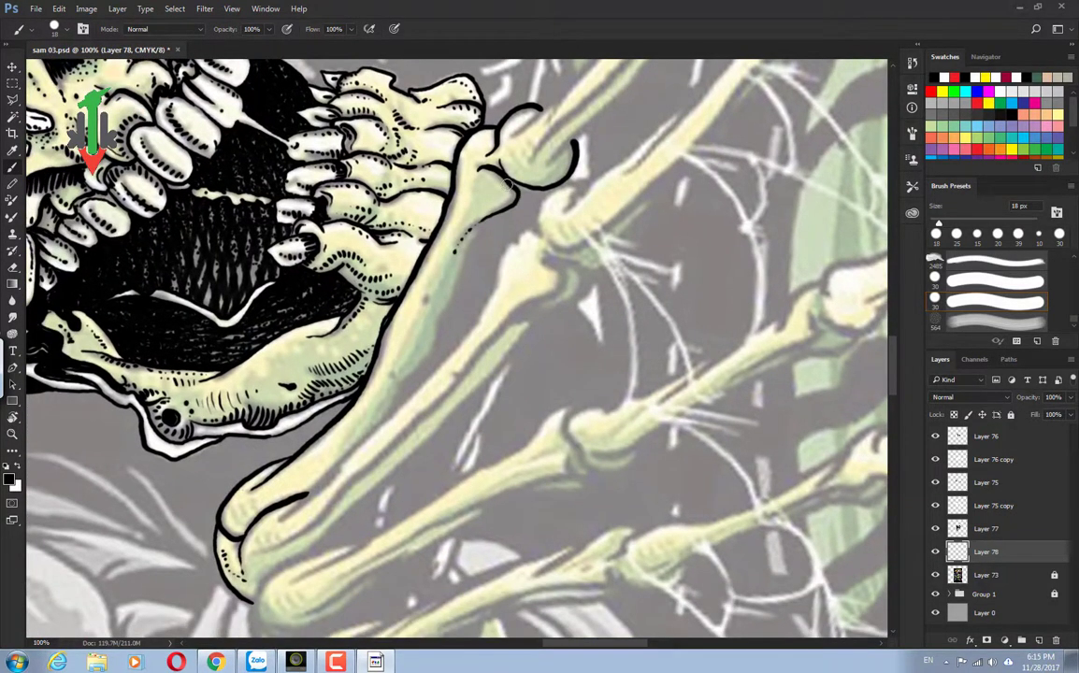
Step: Outline the finger bone's right edge and top joint with black strokes, hatching and dots
{"action": "scroll", "coordinate": [510, 185], "scroll_direction": "down", "scroll_amount": 2}
{"action": "left_click_drag", "start_coordinate": [512, 129], "coordinate": [242, 419]}
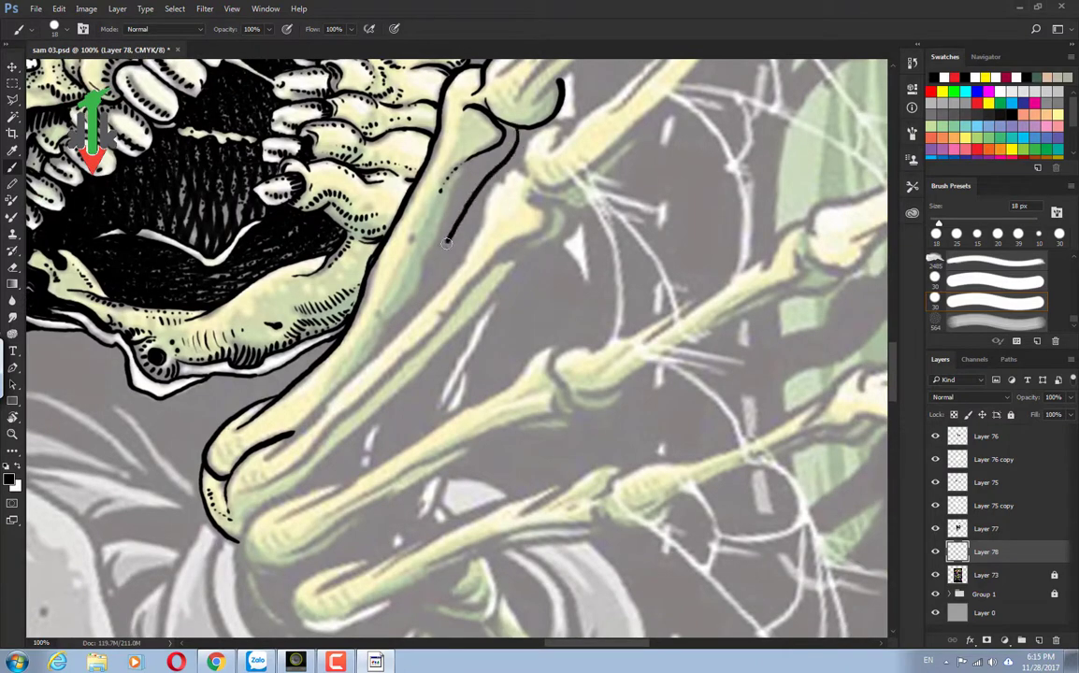
{"action": "mouse_move", "coordinate": [421, 255]}
{"action": "left_mouse_down"}
{"action": "mouse_move", "coordinate": [402, 203]}
{"action": "mouse_move", "coordinate": [438, 150]}
{"action": "mouse_move", "coordinate": [512, 136]}
{"action": "left_mouse_up"}
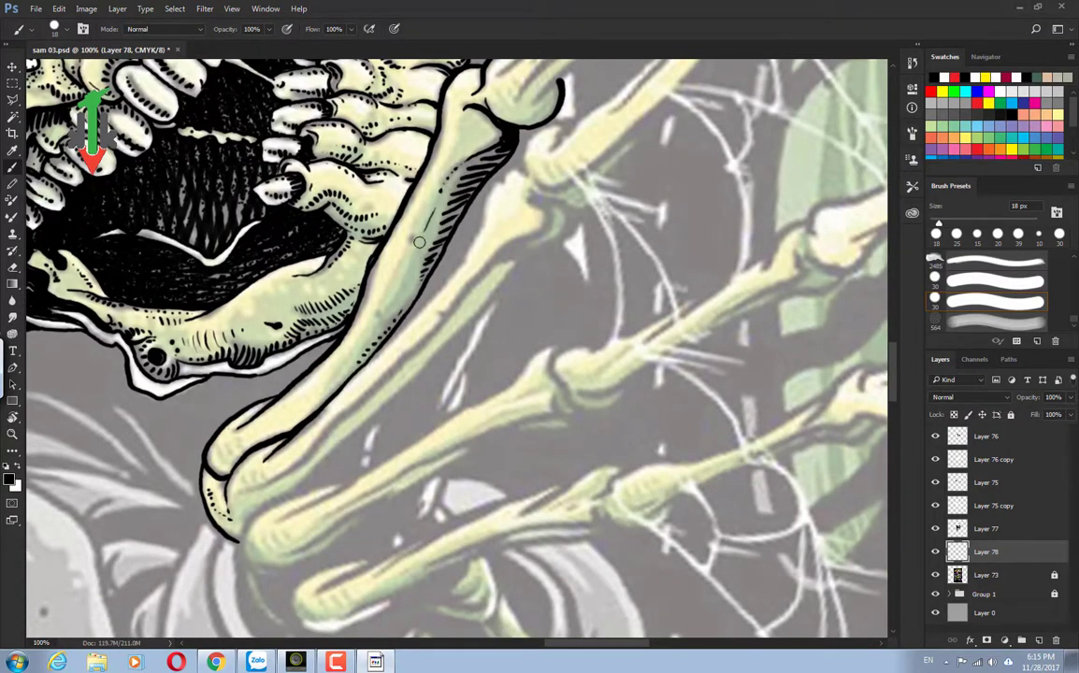
{"action": "left_click_drag", "start_coordinate": [418, 242], "coordinate": [356, 337]}
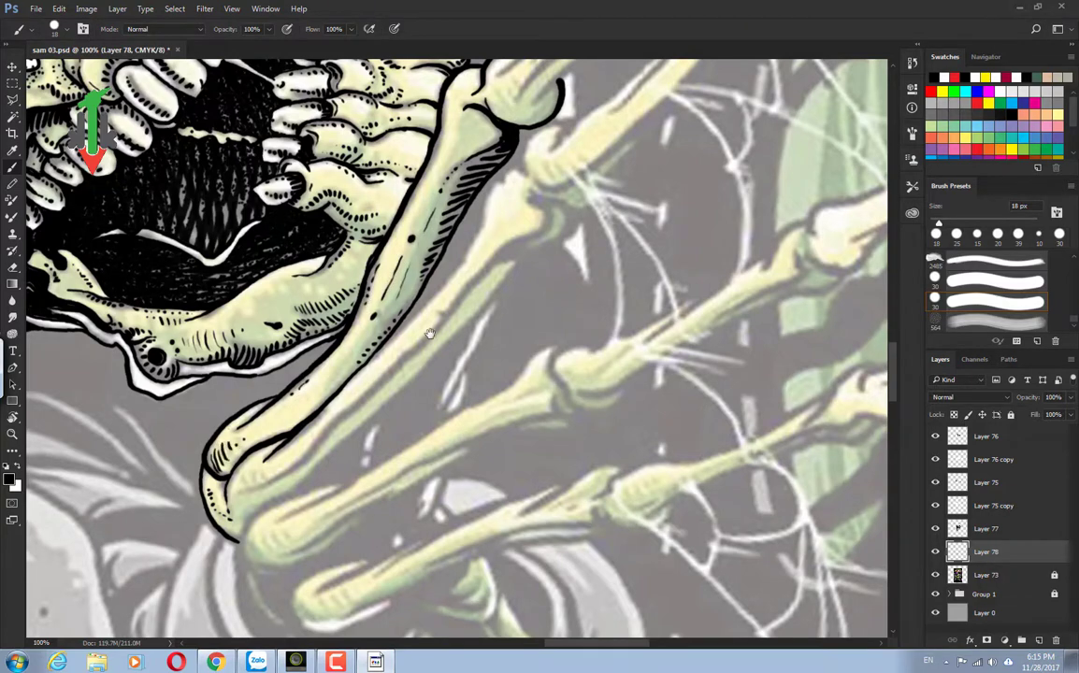
{"action": "left_click_drag", "start_coordinate": [429, 332], "coordinate": [439, 317]}
{"action": "left_click_drag", "start_coordinate": [392, 247], "coordinate": [451, 162]}
{"action": "left_click_drag", "start_coordinate": [517, 160], "coordinate": [551, 208]}
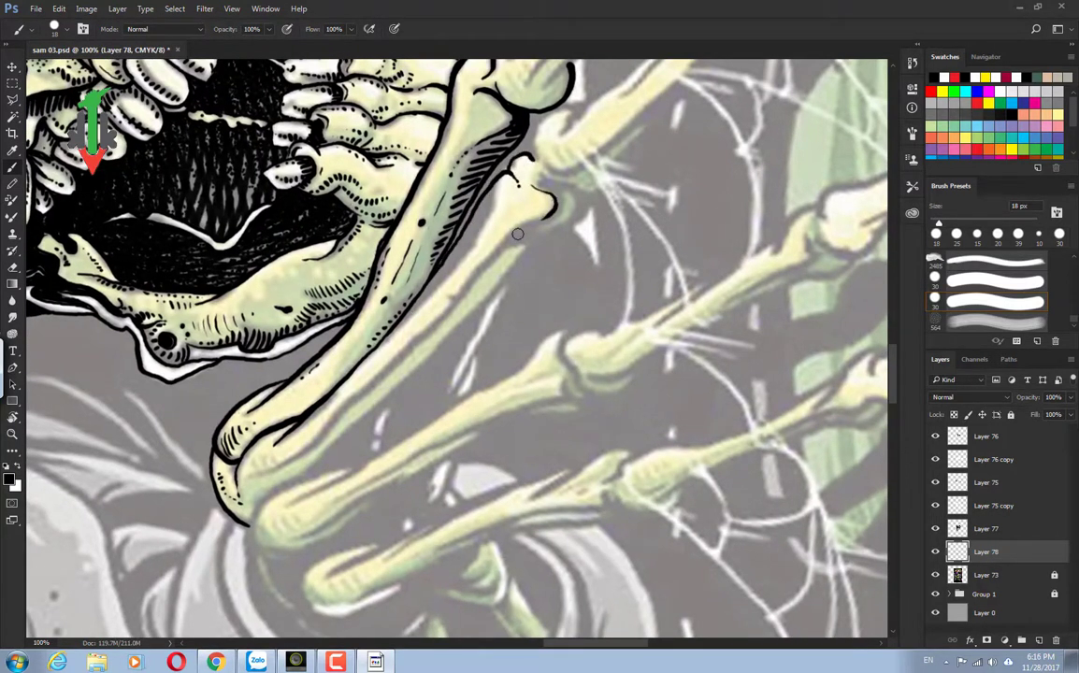
{"action": "left_click_drag", "start_coordinate": [447, 297], "coordinate": [535, 224]}
Step: Hatch shading beside the joint and outline the bone's lower edge in thick black
{"action": "left_click_drag", "start_coordinate": [426, 248], "coordinate": [467, 143]}
{"action": "left_click_drag", "start_coordinate": [468, 154], "coordinate": [466, 143]}
{"action": "mouse_move", "coordinate": [456, 223]}
{"action": "left_mouse_down"}
{"action": "mouse_move", "coordinate": [522, 155]}
{"action": "mouse_move", "coordinate": [520, 138]}
{"action": "left_mouse_up"}
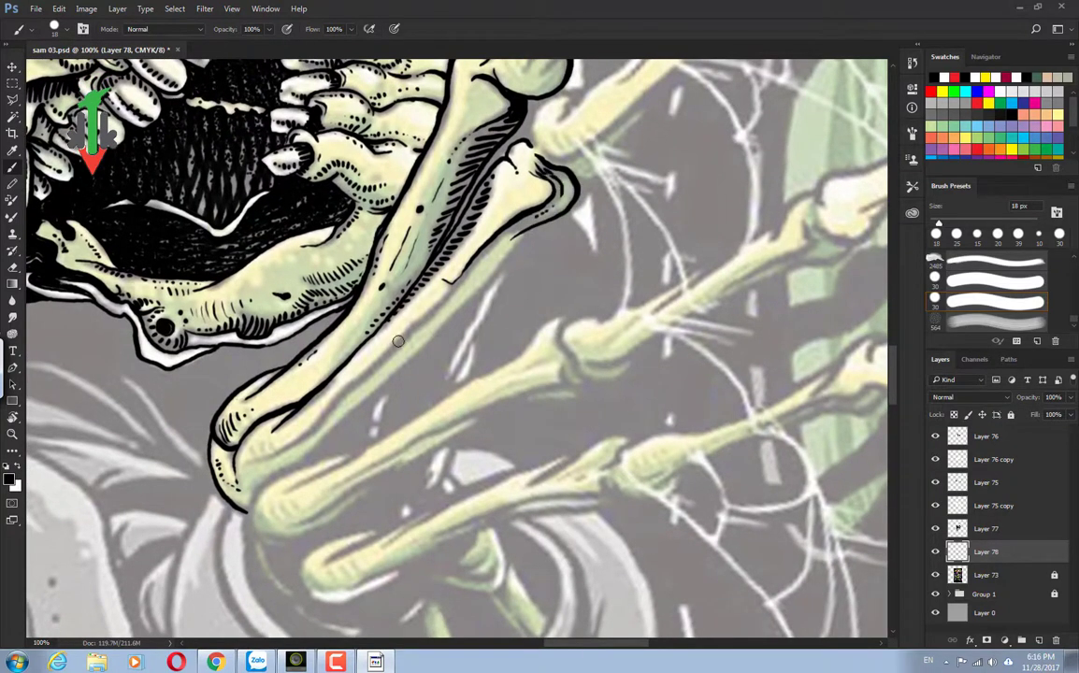
{"action": "left_click_drag", "start_coordinate": [447, 254], "coordinate": [261, 488]}
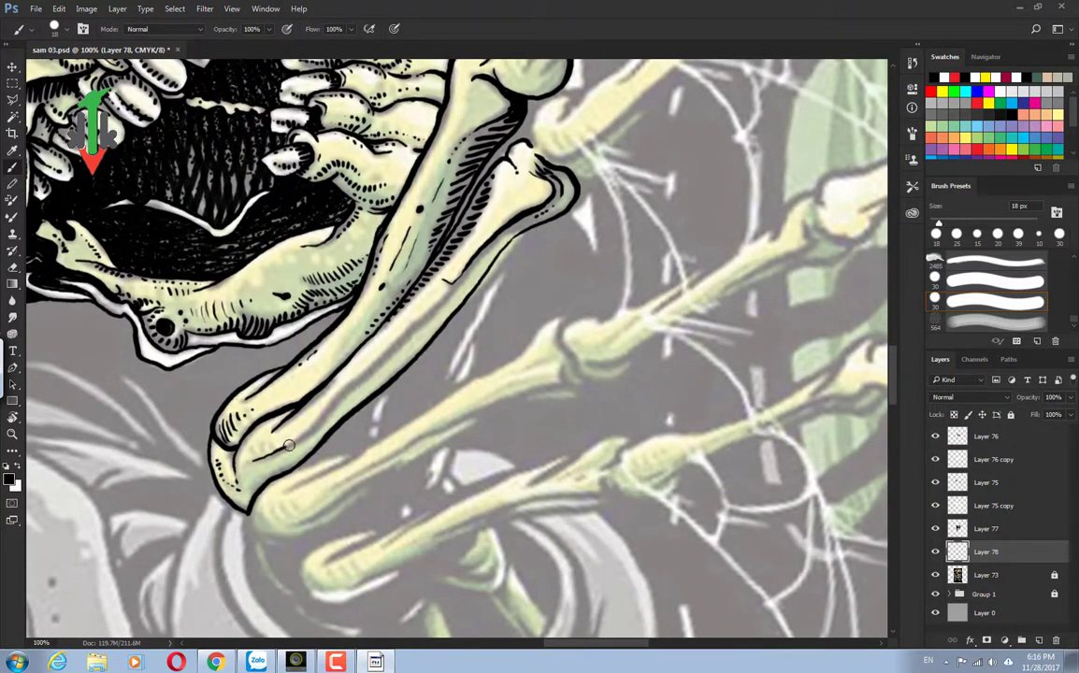
{"action": "left_click_drag", "start_coordinate": [289, 446], "coordinate": [497, 235]}
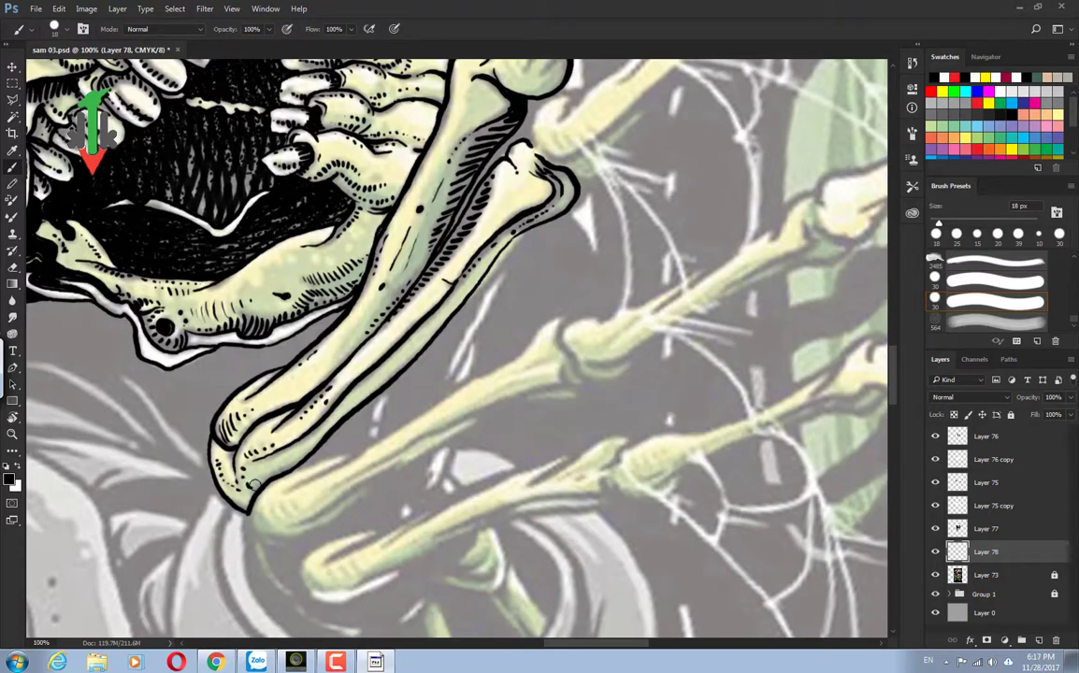
{"action": "left_click_drag", "start_coordinate": [524, 168], "coordinate": [403, 220]}
{"action": "left_click_drag", "start_coordinate": [411, 124], "coordinate": [290, 258]}
Step: Outline the next finger bone's edges and add hatch marks near its end
{"action": "left_click_drag", "start_coordinate": [393, 420], "coordinate": [453, 173]}
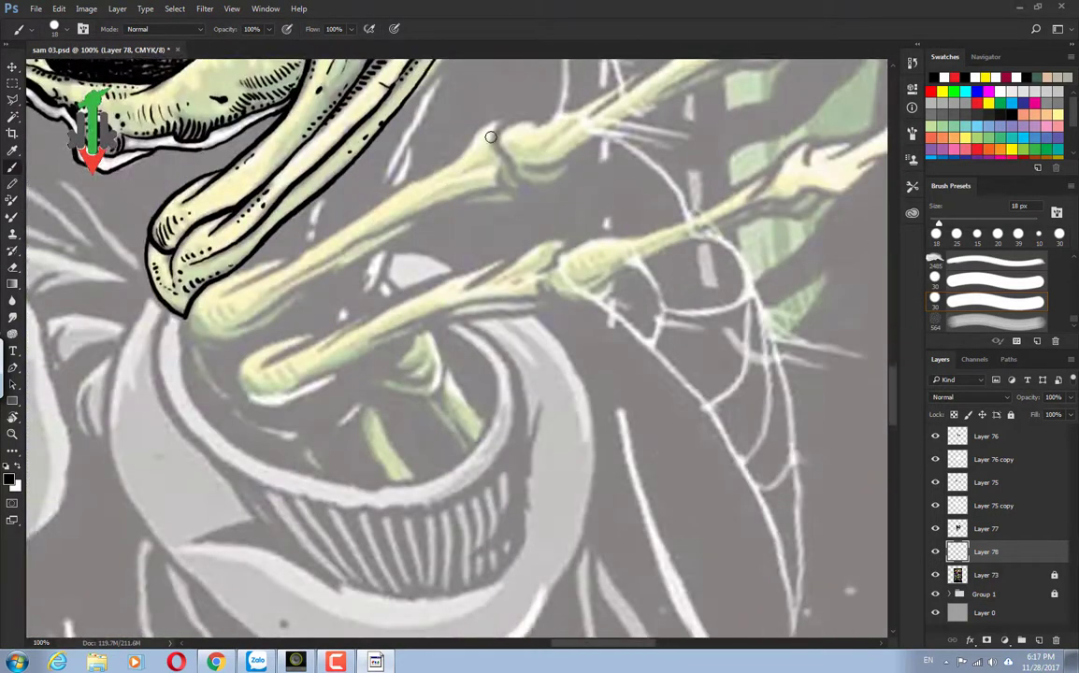
{"action": "left_click_drag", "start_coordinate": [510, 119], "coordinate": [197, 299]}
{"action": "left_click_drag", "start_coordinate": [344, 241], "coordinate": [317, 245]}
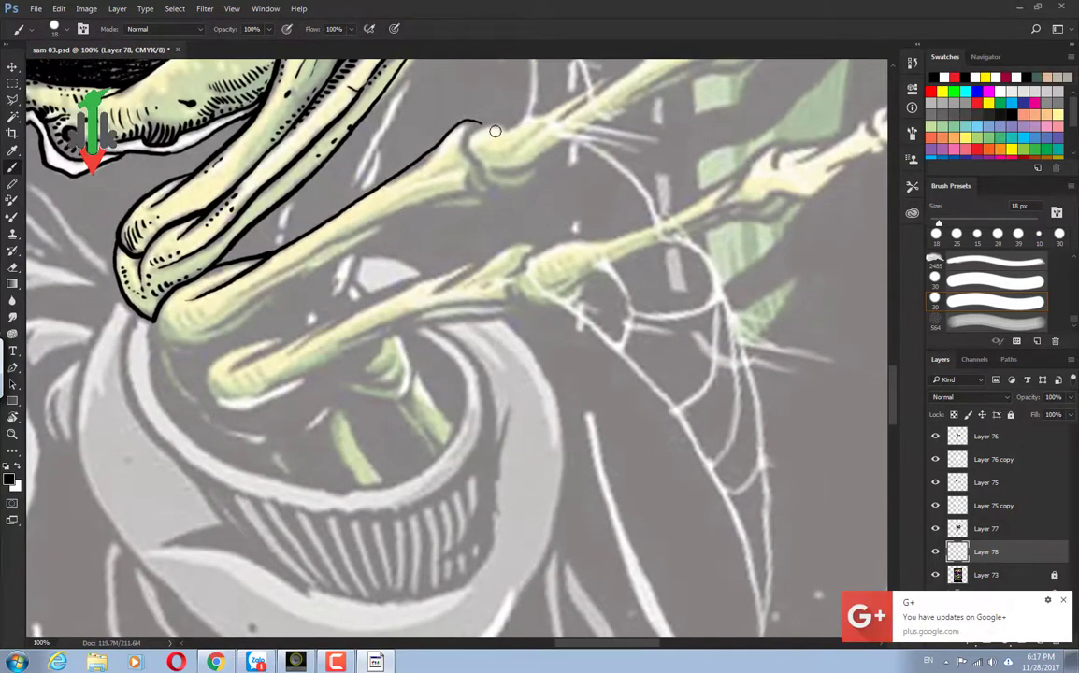
{"action": "left_click_drag", "start_coordinate": [467, 126], "coordinate": [497, 201]}
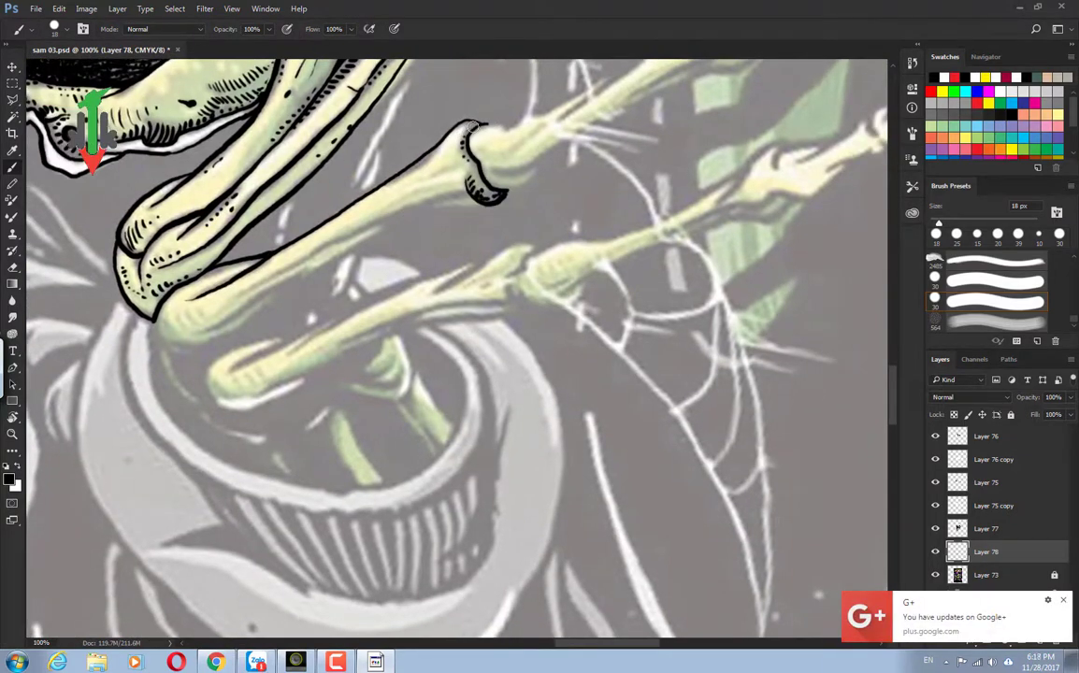
{"action": "left_click_drag", "start_coordinate": [473, 124], "coordinate": [452, 143]}
{"action": "mouse_move", "coordinate": [411, 177]}
{"action": "left_mouse_down"}
{"action": "mouse_move", "coordinate": [257, 245]}
{"action": "mouse_move", "coordinate": [168, 304]}
{"action": "mouse_move", "coordinate": [236, 331]}
{"action": "mouse_move", "coordinate": [467, 203]}
{"action": "left_mouse_up"}
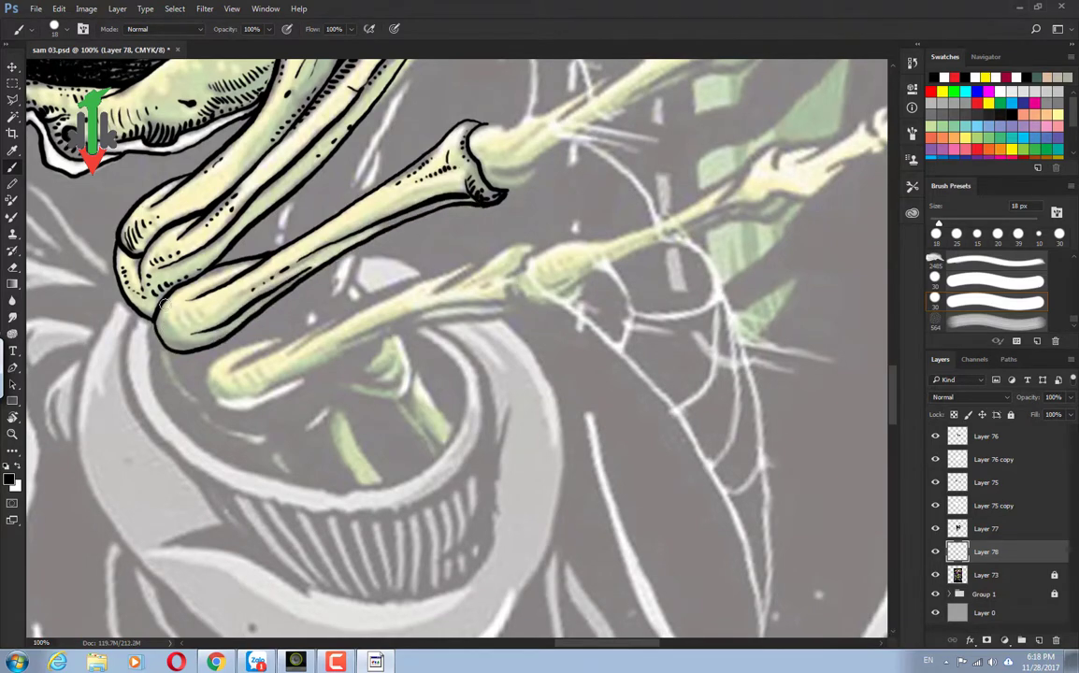
{"action": "mouse_move", "coordinate": [164, 303]}
{"action": "left_mouse_down"}
{"action": "mouse_move", "coordinate": [199, 311]}
{"action": "mouse_move", "coordinate": [308, 234]}
{"action": "left_mouse_up"}
Step: Ink the upper bone's edges and trace the lower bone down to its bottom knob
{"action": "left_click_drag", "start_coordinate": [367, 157], "coordinate": [369, 199]}
{"action": "left_click_drag", "start_coordinate": [341, 260], "coordinate": [397, 175]}
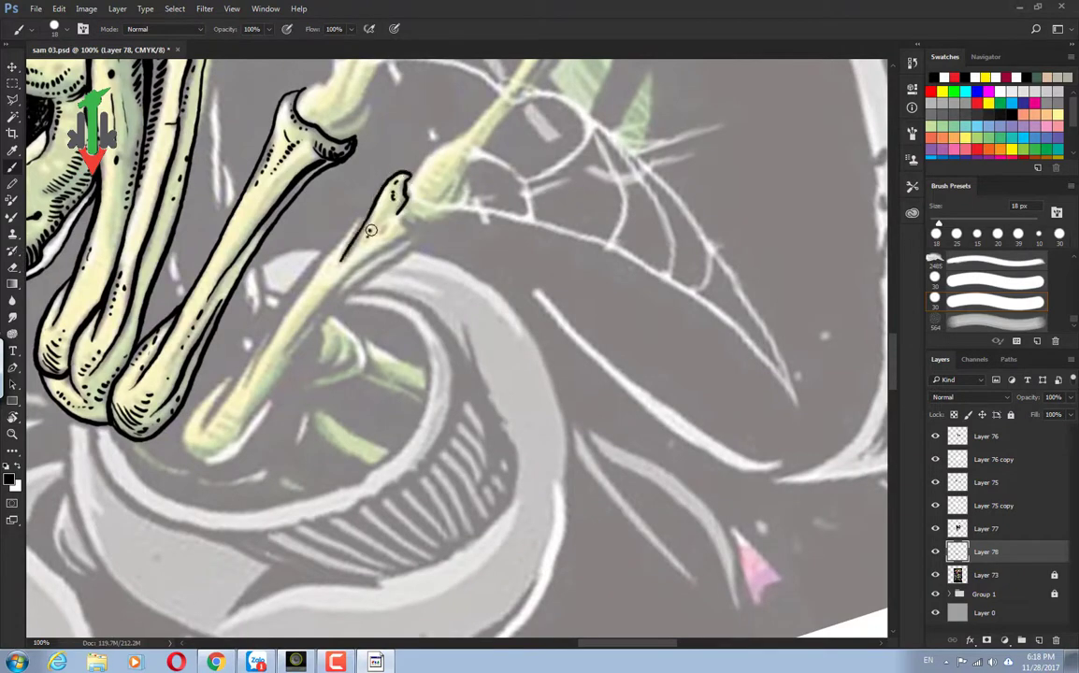
{"action": "left_click_drag", "start_coordinate": [291, 346], "coordinate": [408, 211]}
{"action": "left_click_drag", "start_coordinate": [252, 418], "coordinate": [406, 250]}
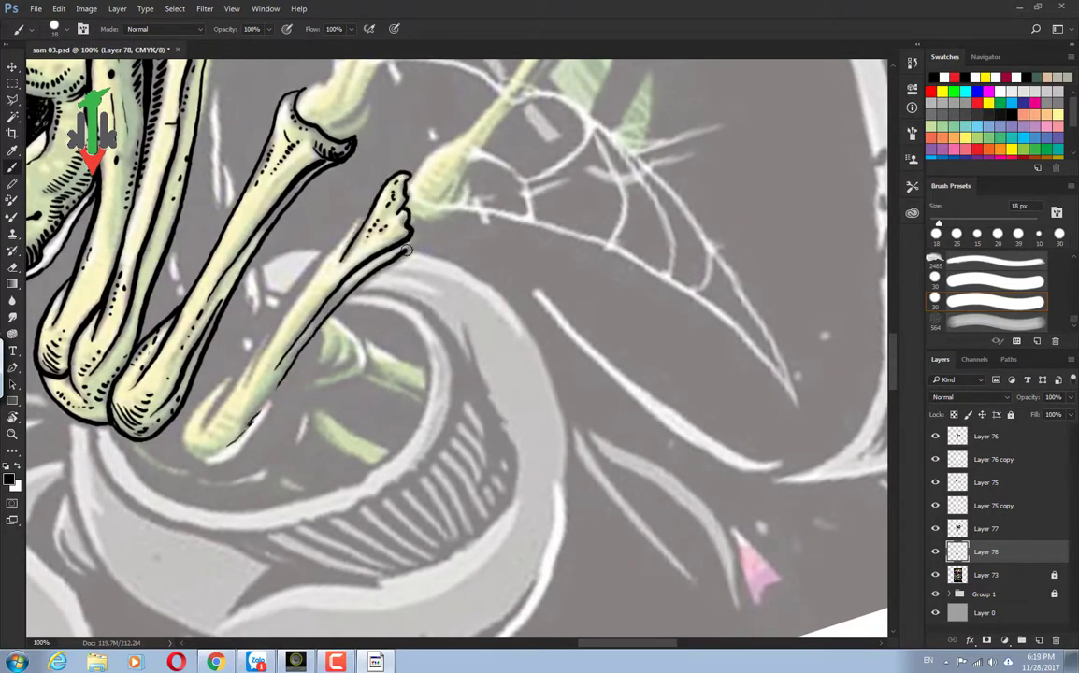
{"action": "mouse_move", "coordinate": [253, 356]}
{"action": "left_mouse_down"}
{"action": "mouse_move", "coordinate": [182, 428]}
{"action": "mouse_move", "coordinate": [245, 460]}
{"action": "left_mouse_up"}
{"action": "left_click_drag", "start_coordinate": [201, 385], "coordinate": [180, 411]}
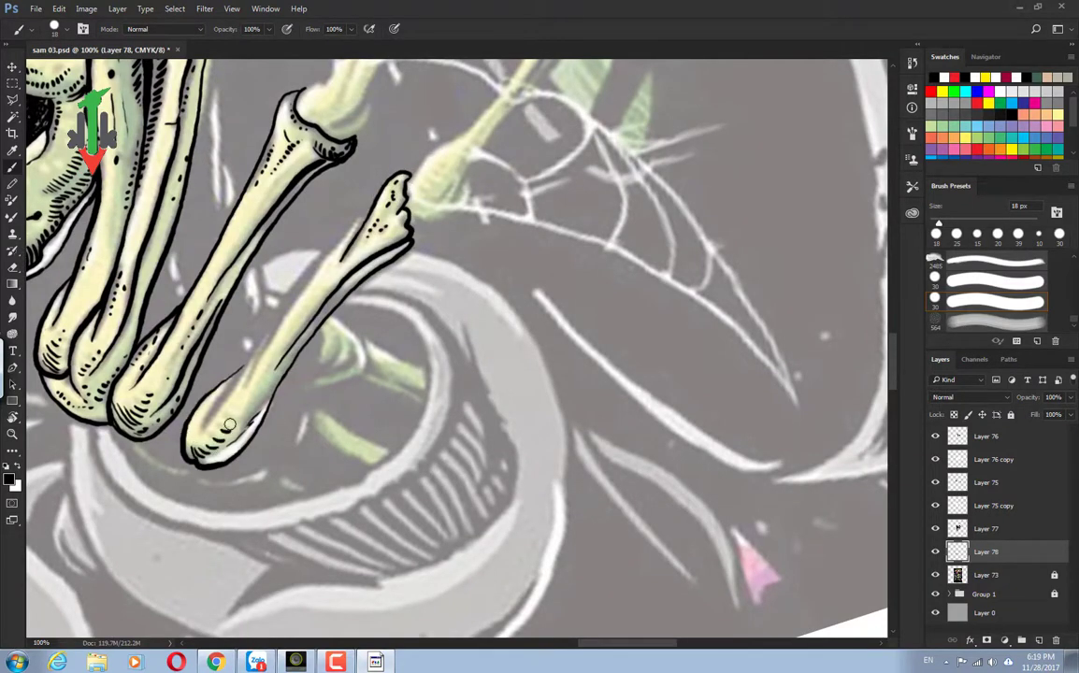
{"action": "mouse_move", "coordinate": [229, 333]}
{"action": "left_mouse_down"}
{"action": "mouse_move", "coordinate": [331, 253]}
{"action": "mouse_move", "coordinate": [218, 394]}
{"action": "left_mouse_up"}
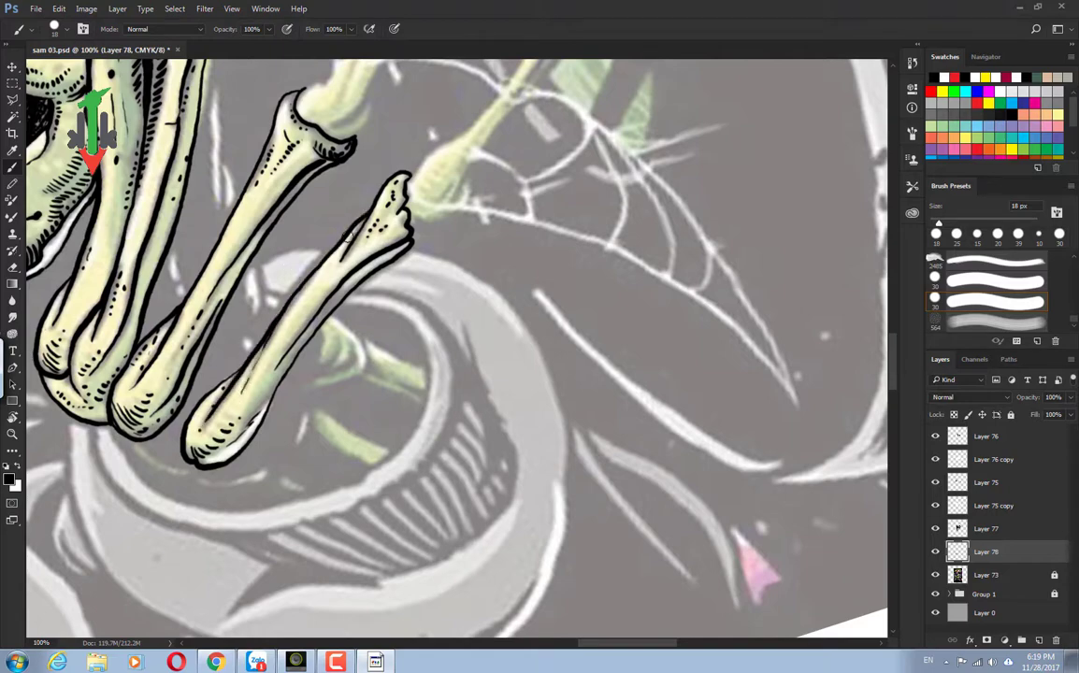
Step: Outline the knob with an inner ring, cap the bone end, and add dotted shading
{"action": "mouse_move", "coordinate": [318, 227]}
{"action": "left_mouse_down"}
{"action": "mouse_move", "coordinate": [402, 197]}
{"action": "mouse_move", "coordinate": [243, 280]}
{"action": "mouse_move", "coordinate": [281, 324]}
{"action": "left_mouse_up"}
{"action": "mouse_move", "coordinate": [272, 271]}
{"action": "left_mouse_down"}
{"action": "mouse_move", "coordinate": [325, 273]}
{"action": "mouse_move", "coordinate": [297, 254]}
{"action": "mouse_move", "coordinate": [298, 213]}
{"action": "left_mouse_up"}
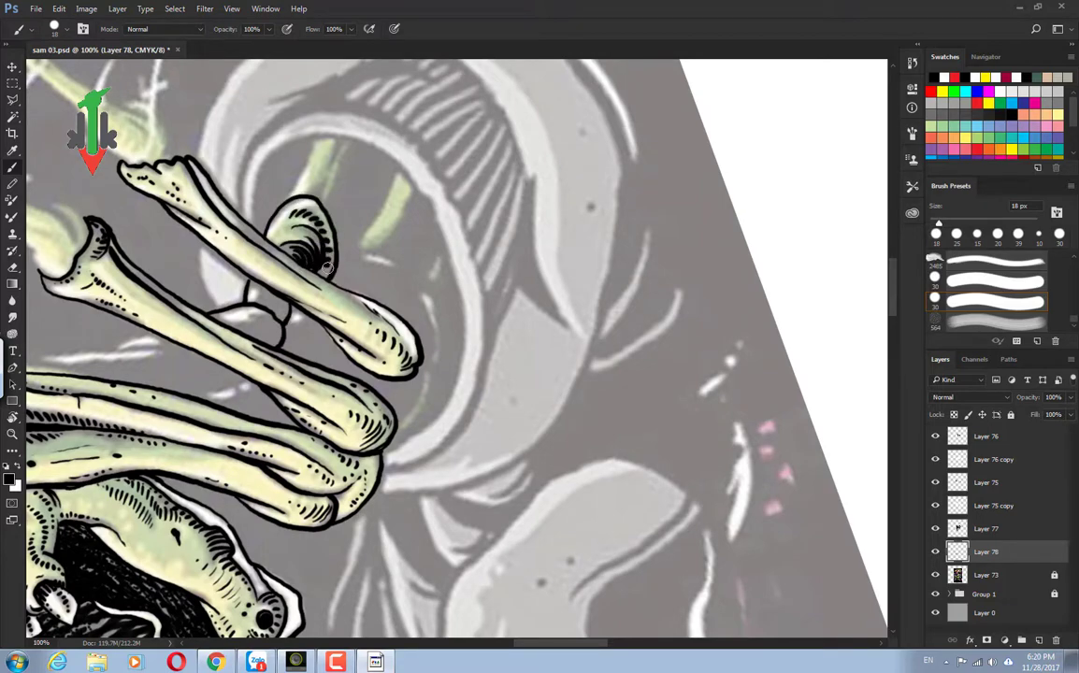
{"action": "left_click_drag", "start_coordinate": [314, 137], "coordinate": [334, 198]}
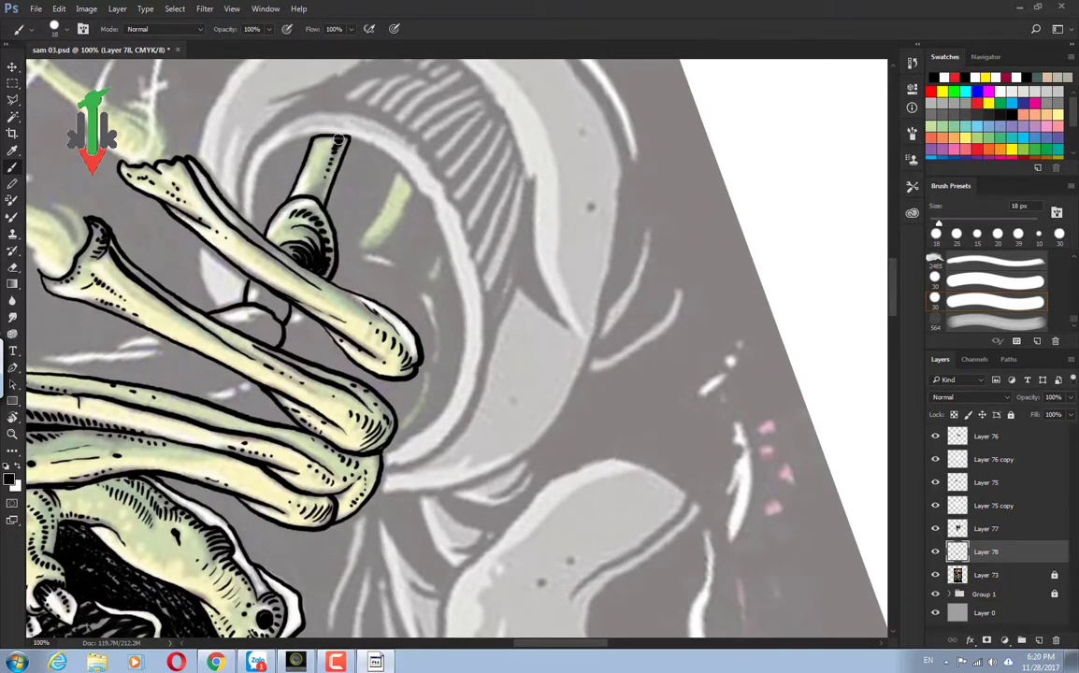
{"action": "mouse_move", "coordinate": [338, 255]}
{"action": "left_mouse_down"}
{"action": "mouse_move", "coordinate": [383, 205]}
{"action": "mouse_move", "coordinate": [342, 264]}
{"action": "left_mouse_up"}
{"action": "scroll", "coordinate": [405, 185], "scroll_direction": "down", "scroll_amount": 2}
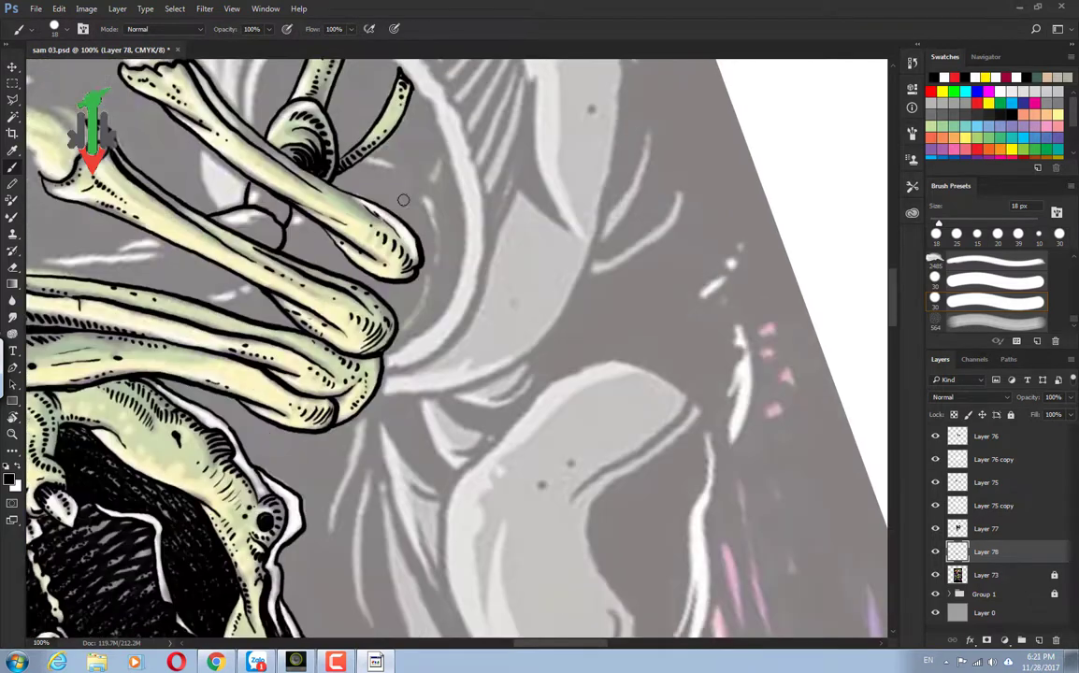
{"action": "scroll", "coordinate": [393, 196], "scroll_direction": "left", "scroll_amount": 2}
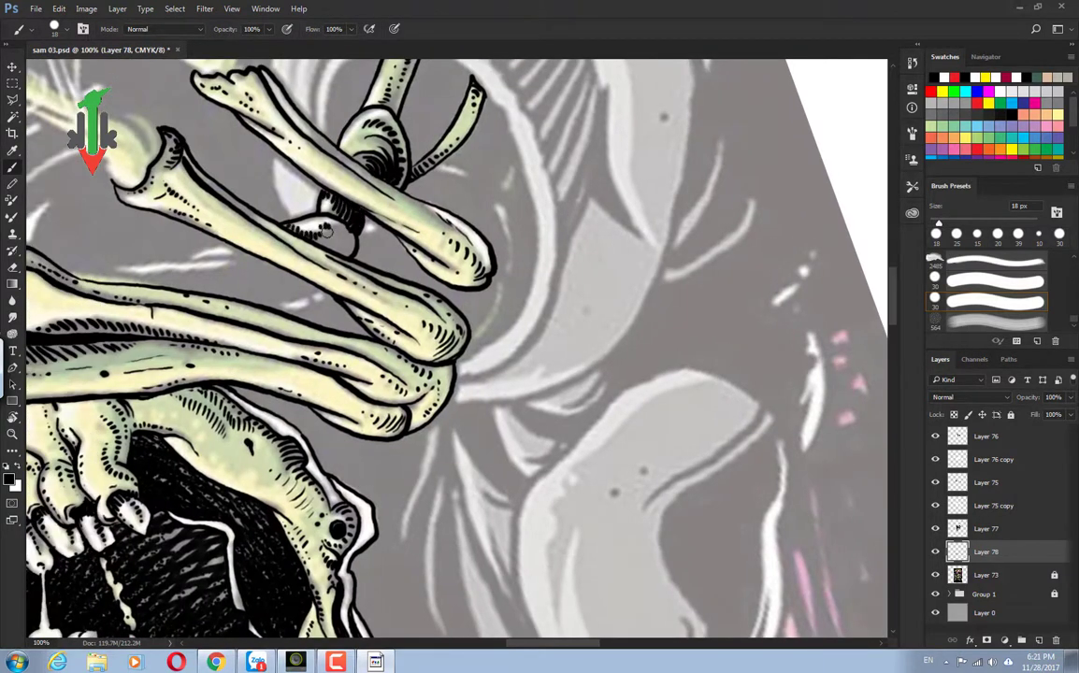
{"action": "left_click_drag", "start_coordinate": [316, 241], "coordinate": [321, 241]}
Step: Rotate the canvas and draw thin curved lines over the fingers and beneath the upper bone
{"action": "key", "text": "r"}
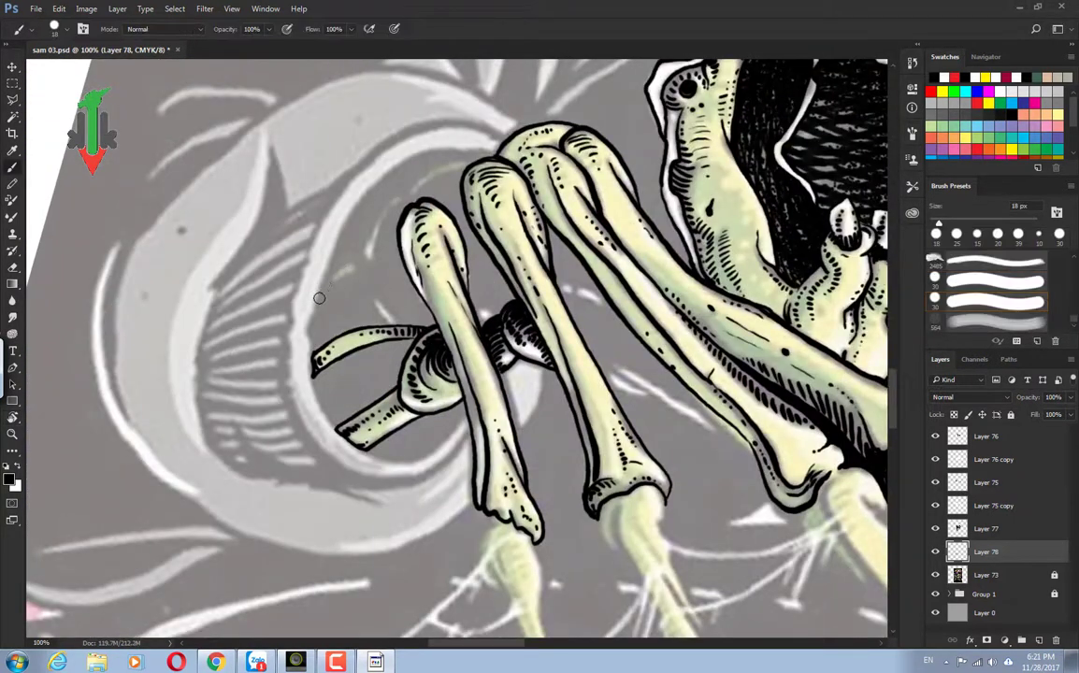
{"action": "mouse_move", "coordinate": [319, 297]}
{"action": "left_mouse_down"}
{"action": "mouse_move", "coordinate": [370, 166]}
{"action": "mouse_move", "coordinate": [429, 140]}
{"action": "mouse_move", "coordinate": [353, 193]}
{"action": "mouse_move", "coordinate": [313, 310]}
{"action": "left_mouse_up"}
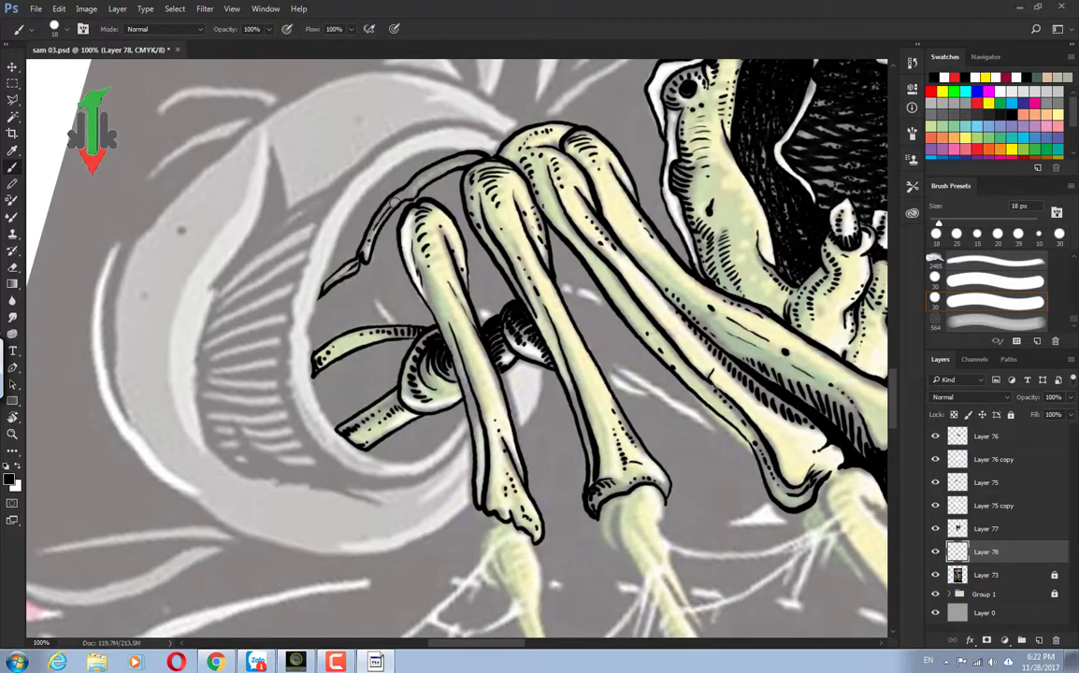
{"action": "left_click_drag", "start_coordinate": [361, 259], "coordinate": [378, 319]}
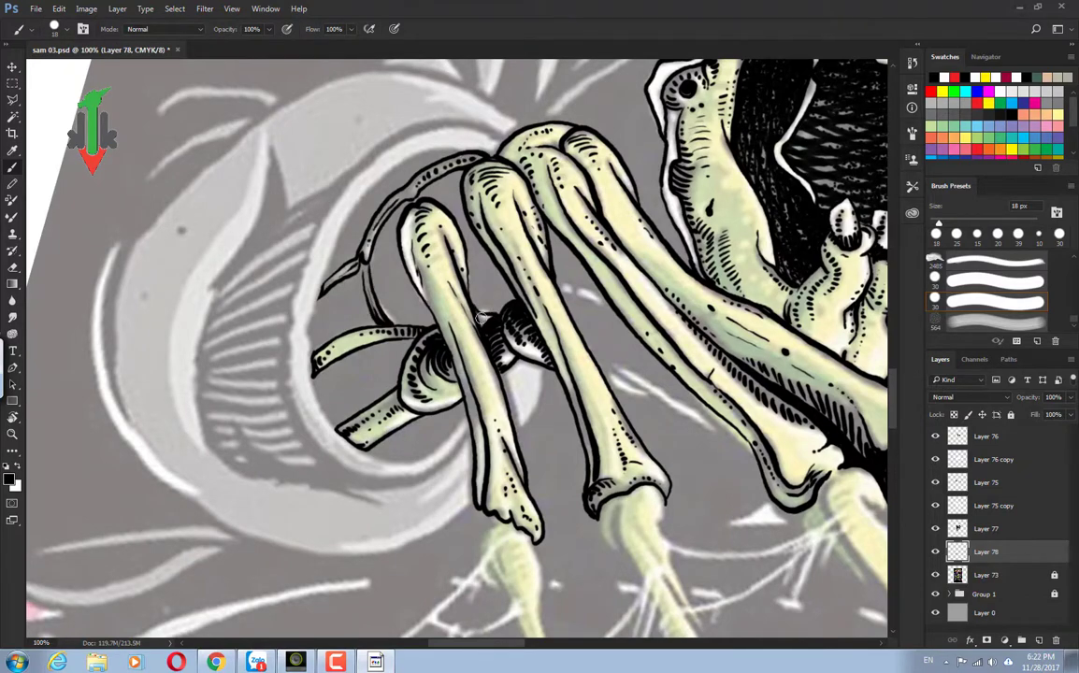
{"action": "left_click_drag", "start_coordinate": [457, 252], "coordinate": [361, 266]}
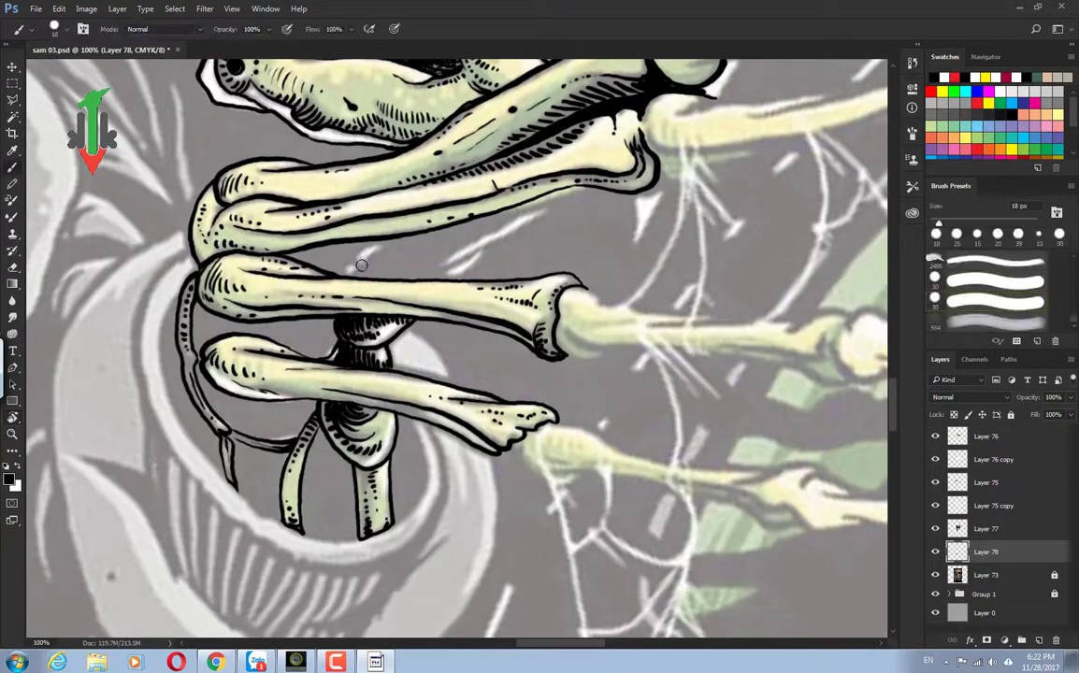
{"action": "left_click_drag", "start_coordinate": [418, 278], "coordinate": [543, 208]}
{"action": "left_click_drag", "start_coordinate": [428, 278], "coordinate": [482, 253]}
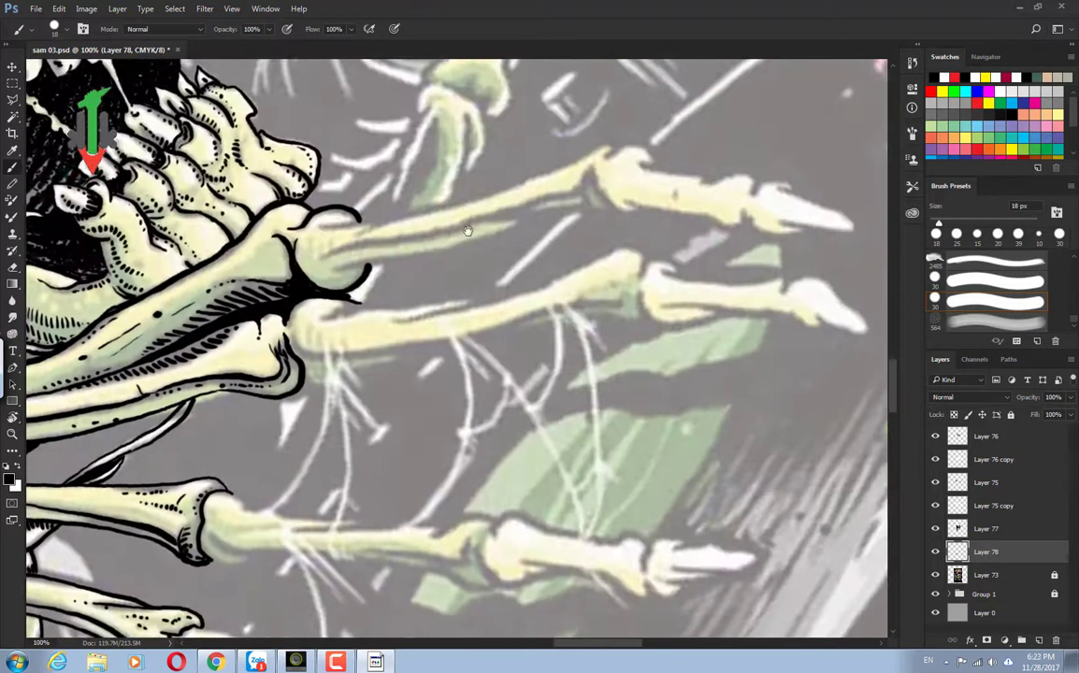
{"action": "mouse_move", "coordinate": [532, 217]}
{"action": "left_mouse_down"}
{"action": "mouse_move", "coordinate": [342, 273]}
{"action": "mouse_move", "coordinate": [285, 344]}
{"action": "left_mouse_up"}
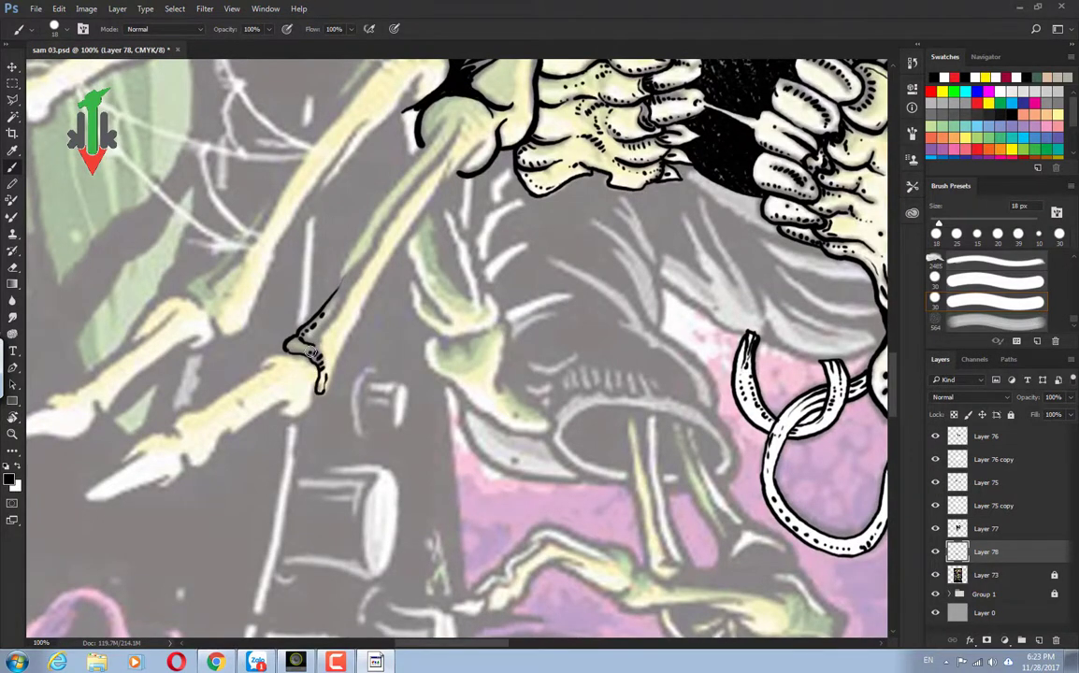
Step: Outline the arm bone's edges and knuckle end, adding a row of hatching
{"action": "left_click_drag", "start_coordinate": [450, 111], "coordinate": [325, 295]}
{"action": "left_click_drag", "start_coordinate": [464, 142], "coordinate": [339, 365]}
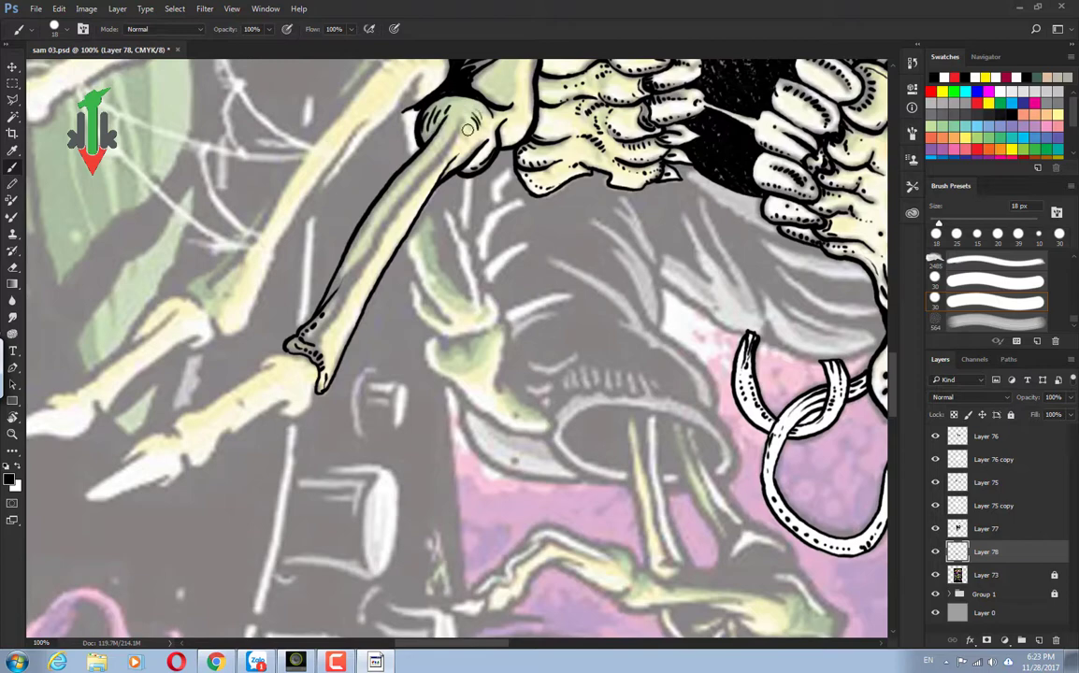
{"action": "mouse_move", "coordinate": [458, 121]}
{"action": "left_mouse_down"}
{"action": "mouse_move", "coordinate": [376, 165]}
{"action": "mouse_move", "coordinate": [336, 313]}
{"action": "mouse_move", "coordinate": [523, 184]}
{"action": "mouse_move", "coordinate": [411, 229]}
{"action": "mouse_move", "coordinate": [376, 292]}
{"action": "left_mouse_up"}
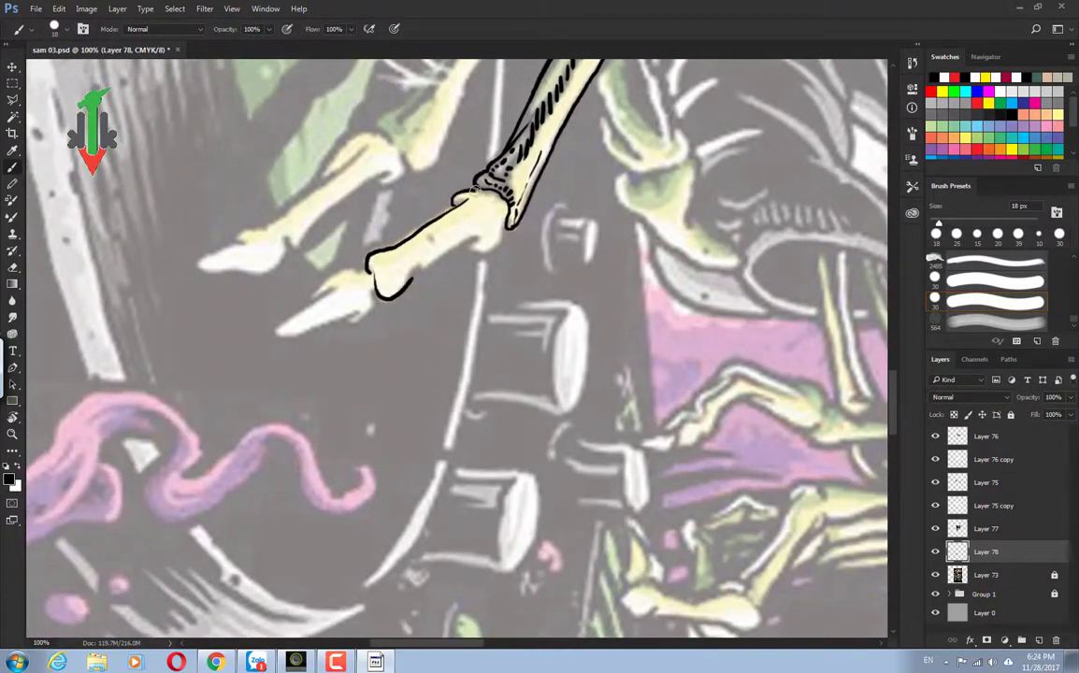
{"action": "left_click_drag", "start_coordinate": [454, 197], "coordinate": [508, 192]}
{"action": "mouse_move", "coordinate": [436, 220]}
{"action": "left_mouse_down"}
{"action": "mouse_move", "coordinate": [364, 252]}
{"action": "mouse_move", "coordinate": [469, 219]}
{"action": "mouse_move", "coordinate": [355, 287]}
{"action": "mouse_move", "coordinate": [439, 266]}
{"action": "left_mouse_up"}
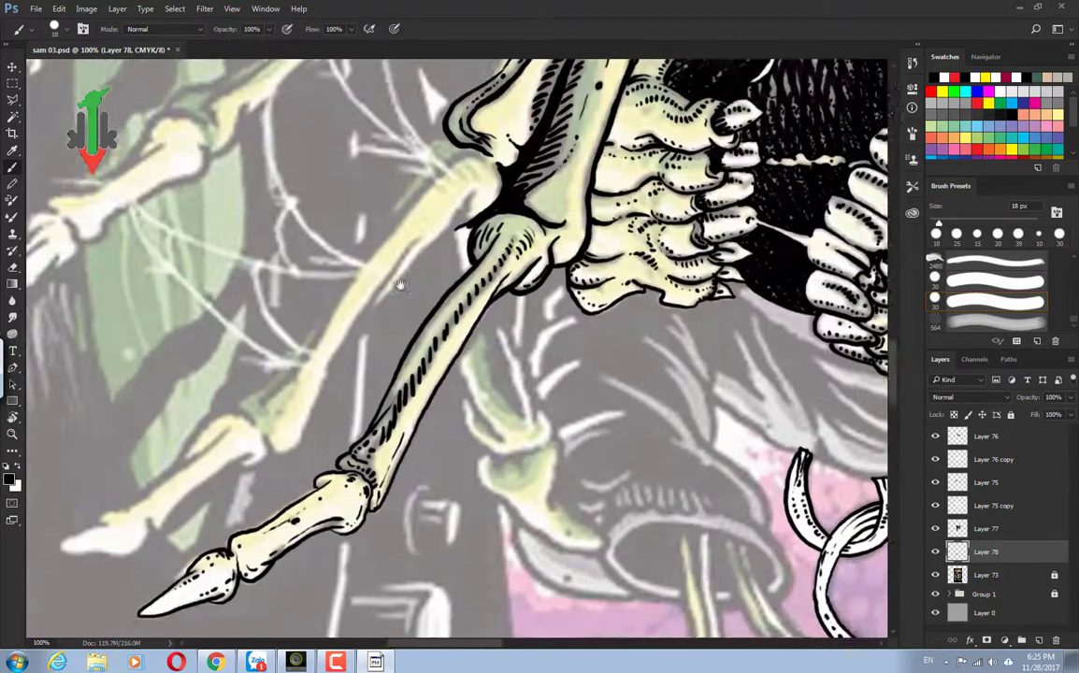
Step: Ink the second long bone's outline down to its pointed fingertip
{"action": "left_click_drag", "start_coordinate": [577, 187], "coordinate": [464, 216]}
{"action": "left_click_drag", "start_coordinate": [439, 266], "coordinate": [338, 360]}
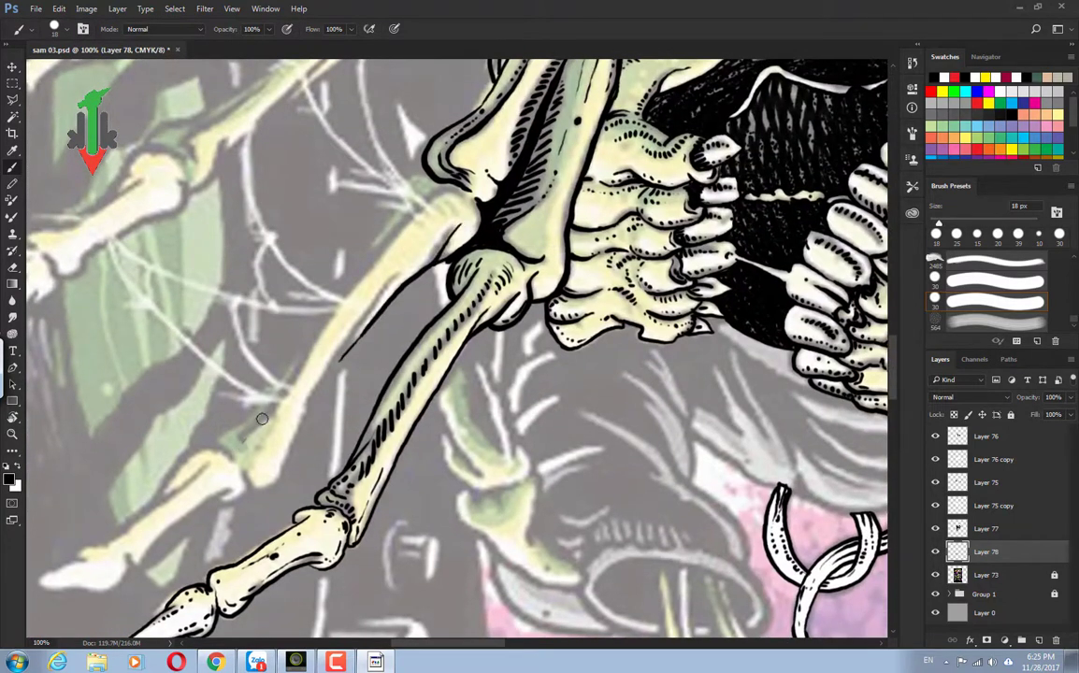
{"action": "left_click_drag", "start_coordinate": [262, 419], "coordinate": [457, 191]}
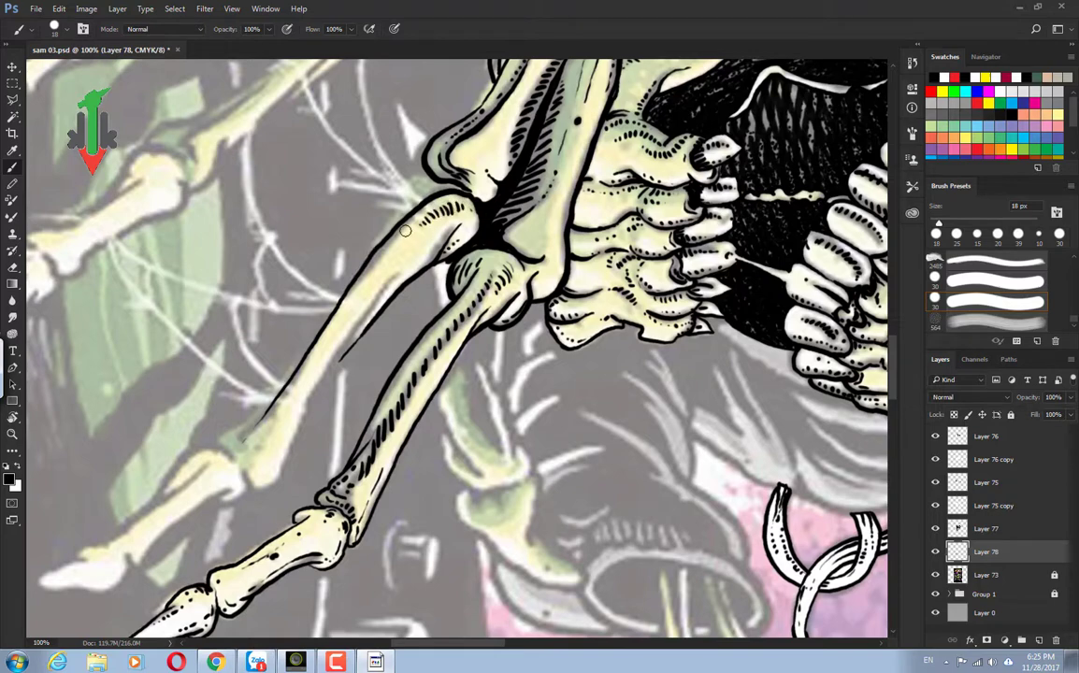
{"action": "left_click_drag", "start_coordinate": [350, 271], "coordinate": [245, 488]}
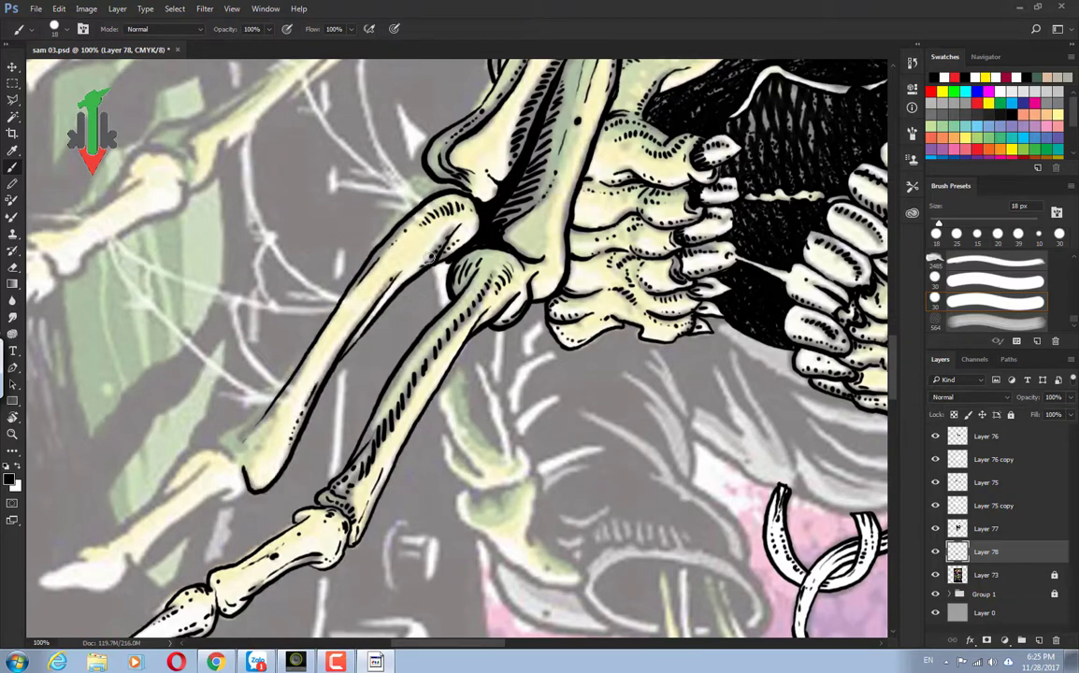
{"action": "left_click_drag", "start_coordinate": [241, 445], "coordinate": [363, 304]}
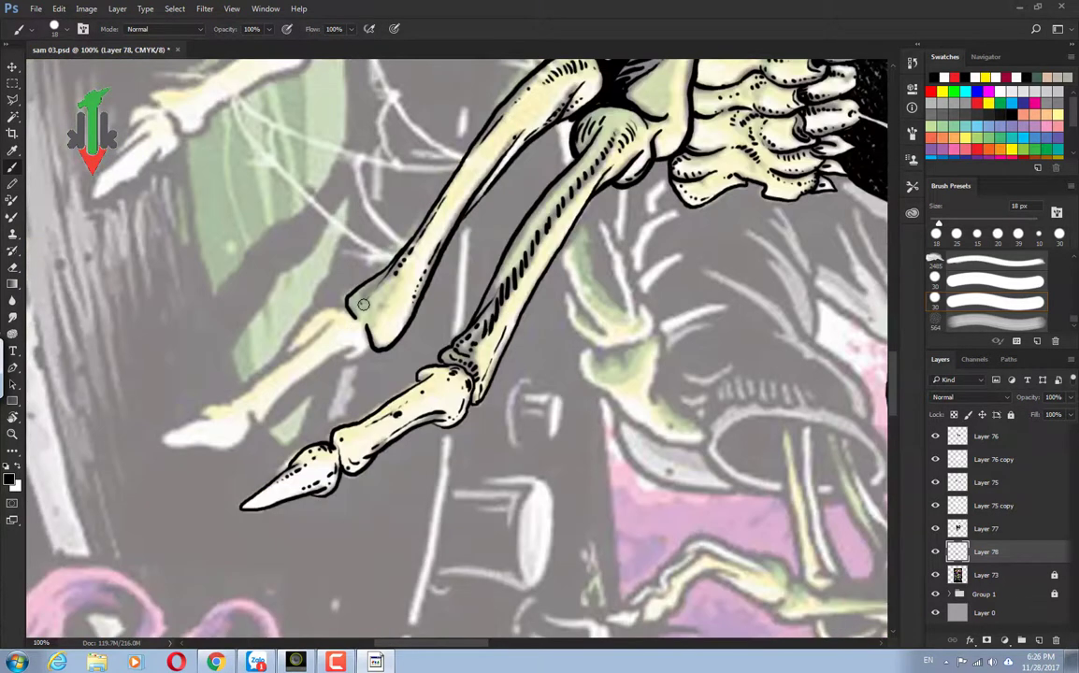
{"action": "mouse_move", "coordinate": [271, 304]}
{"action": "left_mouse_down"}
{"action": "mouse_move", "coordinate": [425, 200]}
{"action": "mouse_move", "coordinate": [353, 308]}
{"action": "left_mouse_up"}
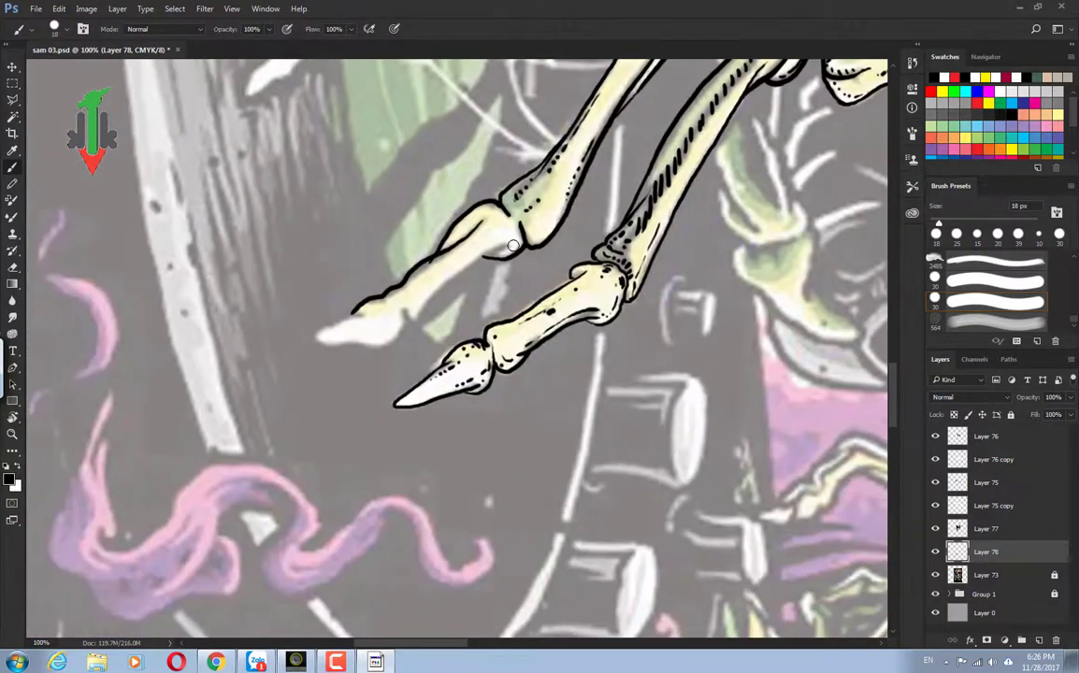
{"action": "mouse_move", "coordinate": [468, 217]}
{"action": "left_mouse_down"}
{"action": "mouse_move", "coordinate": [405, 316]}
{"action": "mouse_move", "coordinate": [376, 308]}
{"action": "mouse_move", "coordinate": [547, 211]}
{"action": "mouse_move", "coordinate": [378, 323]}
{"action": "left_mouse_up"}
{"action": "left_click_drag", "start_coordinate": [552, 229], "coordinate": [594, 217]}
Step: Hatch the joint and outline the bone's knobbed end cap
{"action": "left_click_drag", "start_coordinate": [547, 253], "coordinate": [404, 366]}
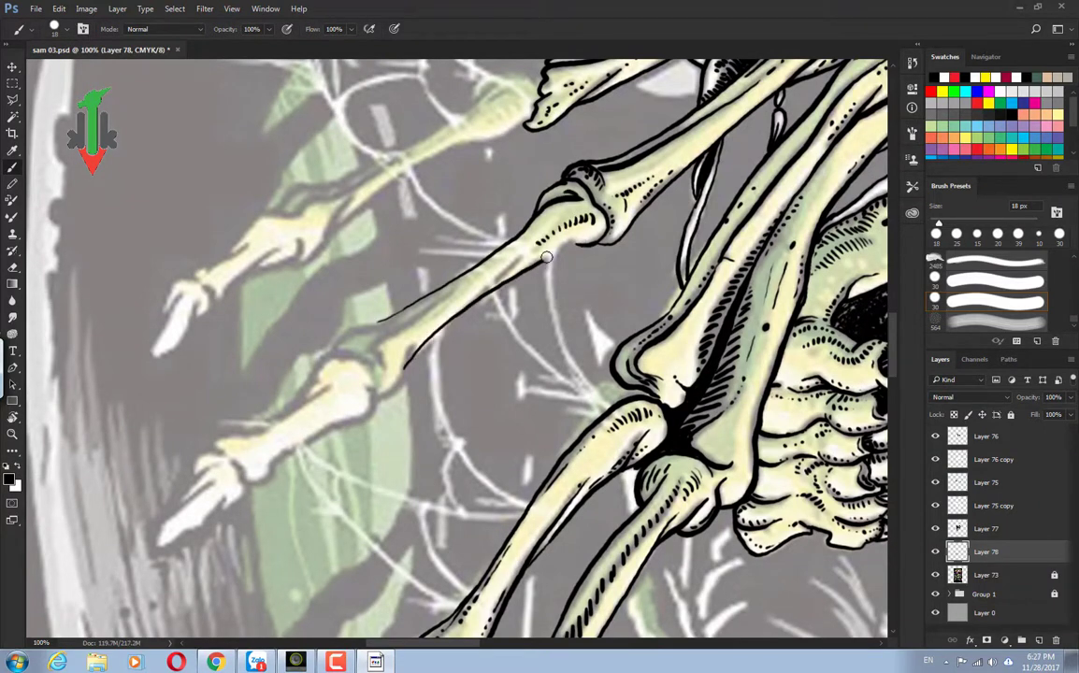
{"action": "left_click_drag", "start_coordinate": [540, 223], "coordinate": [446, 254]}
{"action": "left_click_drag", "start_coordinate": [393, 322], "coordinate": [341, 344]}
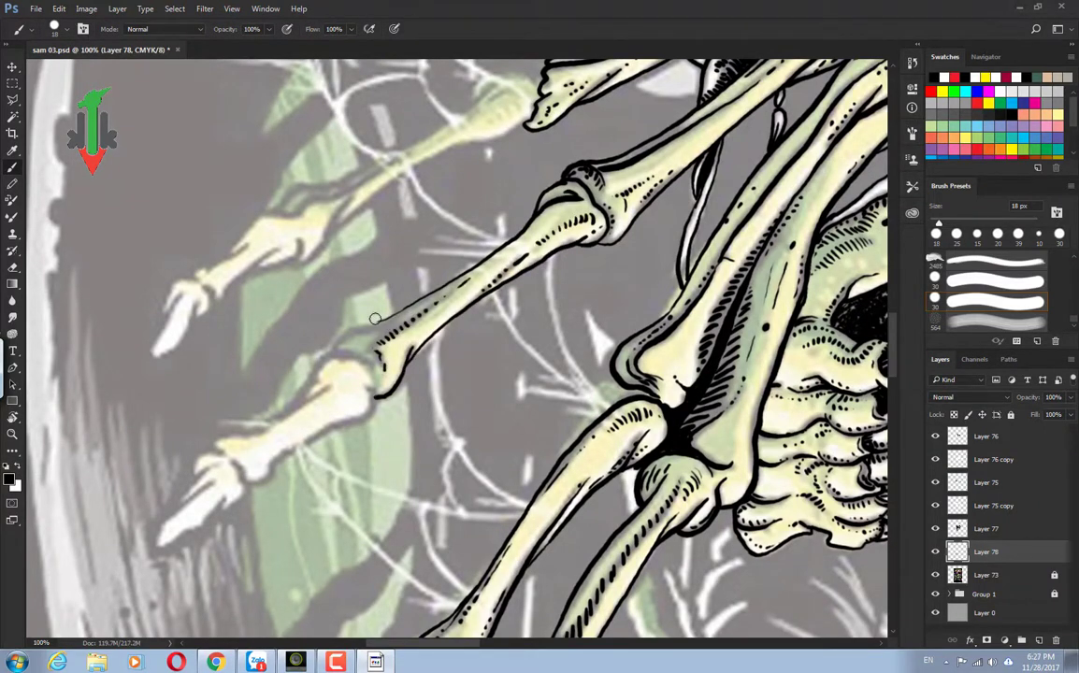
{"action": "mouse_move", "coordinate": [378, 395]}
{"action": "left_mouse_down"}
{"action": "mouse_move", "coordinate": [364, 362]}
{"action": "mouse_move", "coordinate": [479, 262]}
{"action": "mouse_move", "coordinate": [383, 312]}
{"action": "mouse_move", "coordinate": [412, 360]}
{"action": "mouse_move", "coordinate": [325, 428]}
{"action": "mouse_move", "coordinate": [384, 391]}
{"action": "left_mouse_up"}
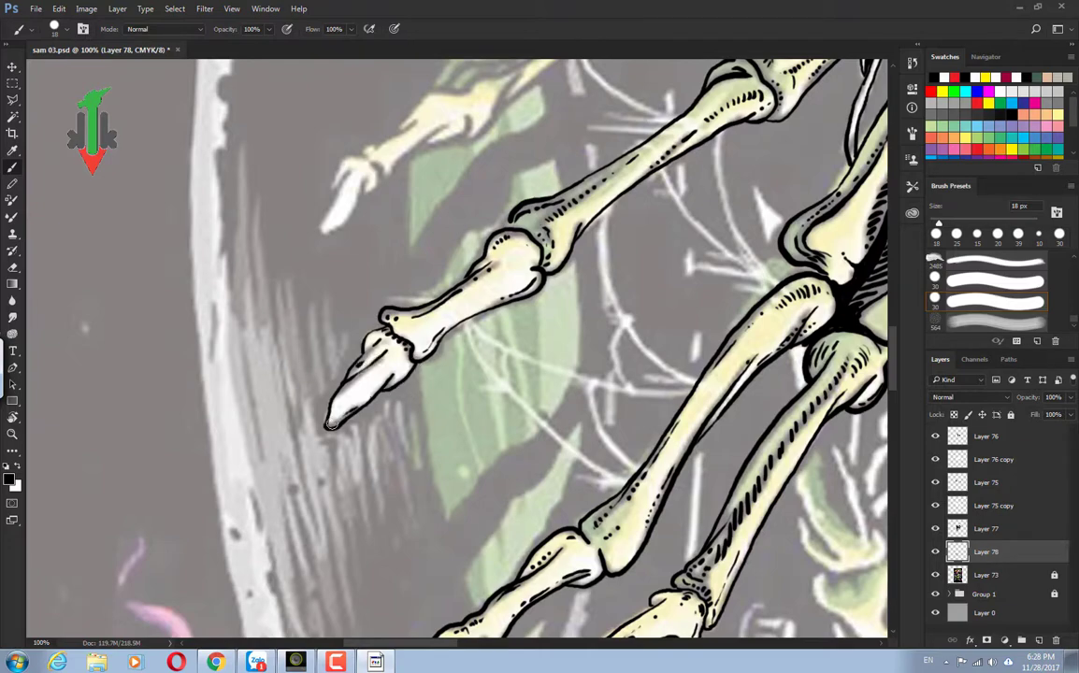
Step: Complete the fingertip and upper-edge outlines, adding stipple dots along the bone
{"action": "left_click_drag", "start_coordinate": [414, 301], "coordinate": [466, 399]}
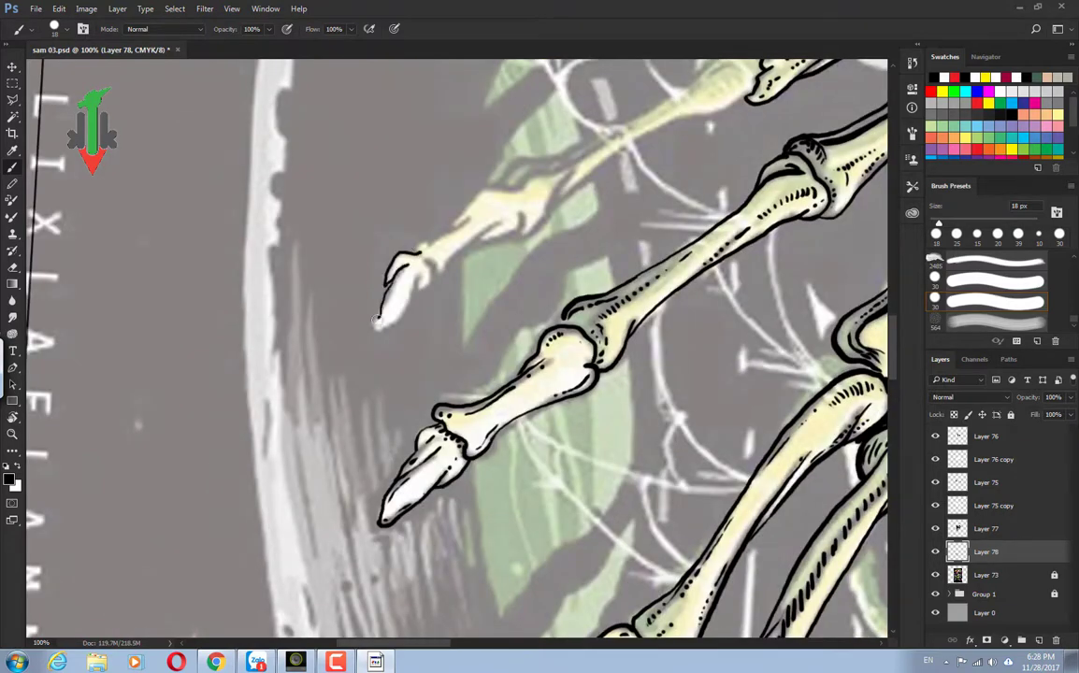
{"action": "left_click_drag", "start_coordinate": [419, 280], "coordinate": [383, 324]}
{"action": "mouse_move", "coordinate": [422, 250]}
{"action": "left_mouse_down"}
{"action": "mouse_move", "coordinate": [477, 230]}
{"action": "mouse_move", "coordinate": [379, 337]}
{"action": "left_mouse_up"}
{"action": "left_click_drag", "start_coordinate": [412, 278], "coordinate": [334, 316]}
{"action": "left_click_drag", "start_coordinate": [472, 271], "coordinate": [460, 302]}
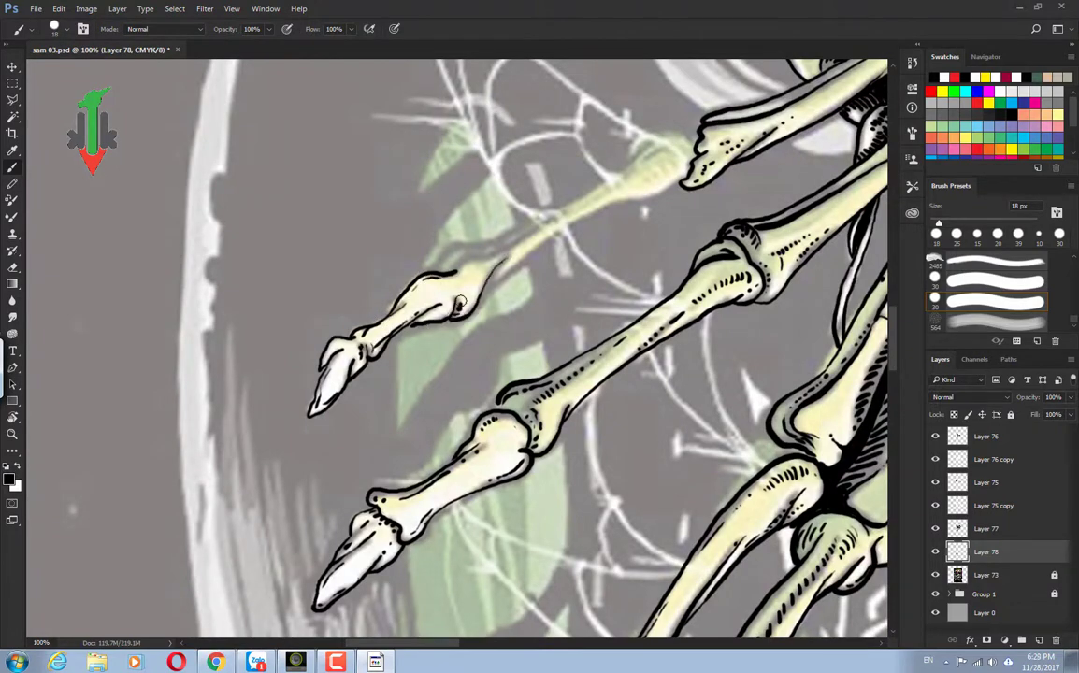
{"action": "mouse_move", "coordinate": [520, 231]}
{"action": "left_mouse_down"}
{"action": "mouse_move", "coordinate": [446, 263]}
{"action": "mouse_move", "coordinate": [678, 183]}
{"action": "mouse_move", "coordinate": [687, 141]}
{"action": "left_mouse_up"}
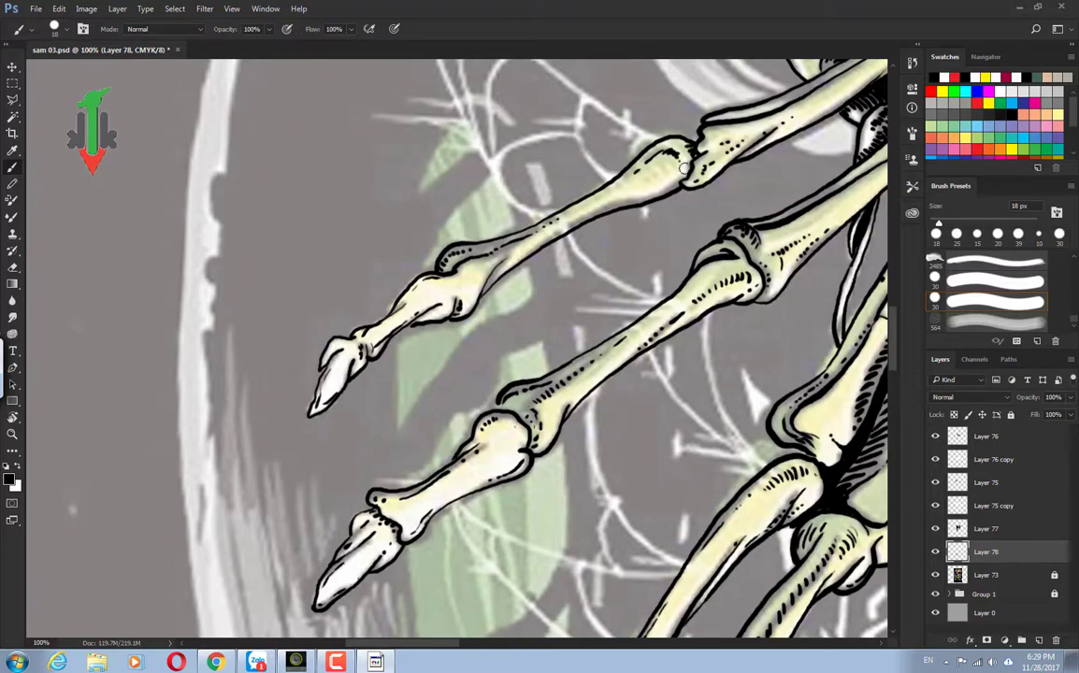
{"action": "left_click", "coordinate": [659, 192]}
{"action": "left_click", "coordinate": [445, 249]}
Step: Rotate the canvas and outline a raised thumb bone curling up toward the jaw
{"action": "key", "text": "r"}
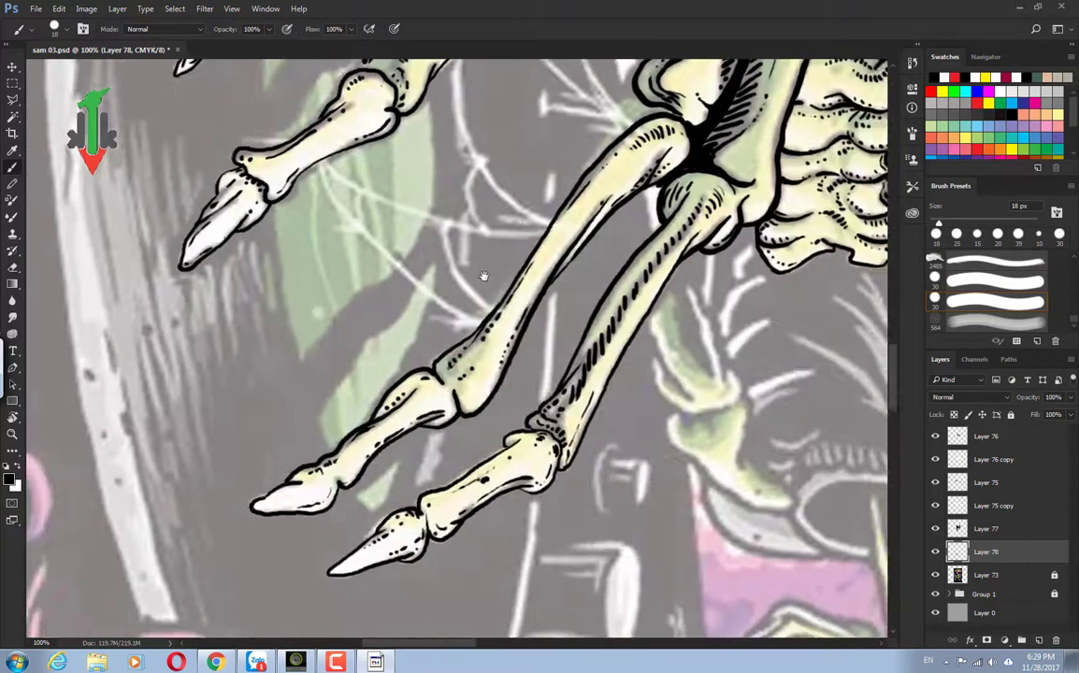
{"action": "mouse_move", "coordinate": [489, 281]}
{"action": "left_mouse_down"}
{"action": "mouse_move", "coordinate": [617, 246]}
{"action": "mouse_move", "coordinate": [523, 281]}
{"action": "left_mouse_up"}
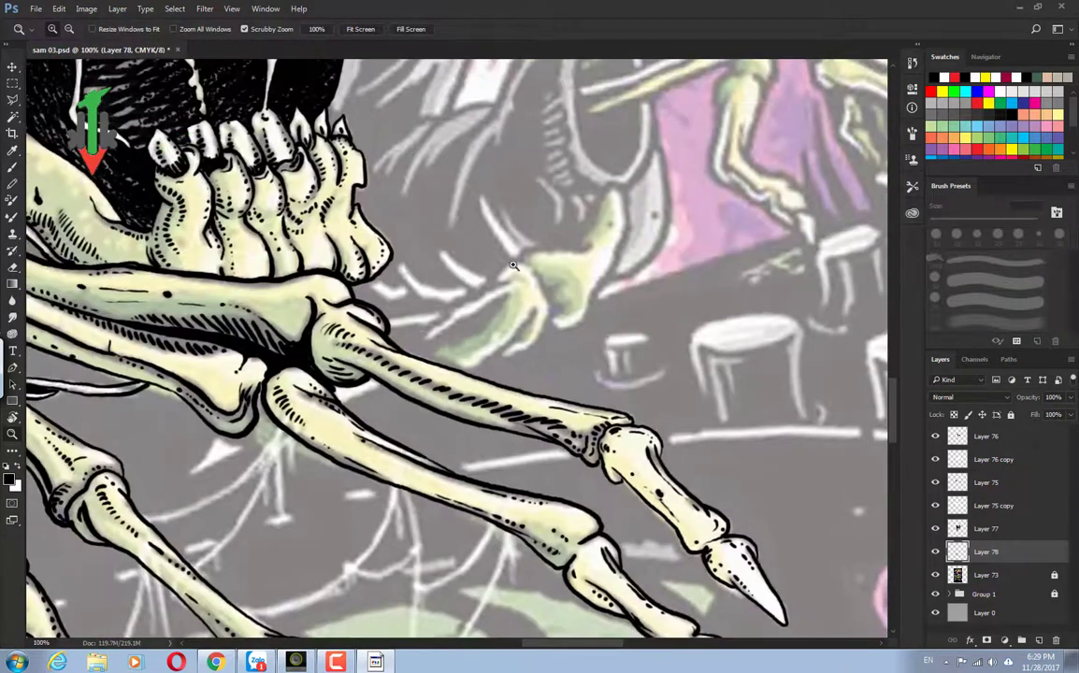
{"action": "key", "text": "b"}
{"action": "left_click_drag", "start_coordinate": [462, 264], "coordinate": [416, 374]}
{"action": "mouse_move", "coordinate": [432, 334]}
{"action": "left_mouse_down"}
{"action": "mouse_move", "coordinate": [458, 245]}
{"action": "mouse_move", "coordinate": [479, 364]}
{"action": "left_mouse_up"}
{"action": "mouse_move", "coordinate": [469, 279]}
{"action": "left_mouse_down"}
{"action": "mouse_move", "coordinate": [417, 377]}
{"action": "mouse_move", "coordinate": [446, 285]}
{"action": "mouse_move", "coordinate": [445, 299]}
{"action": "left_mouse_up"}
{"action": "left_click_drag", "start_coordinate": [449, 355], "coordinate": [440, 385]}
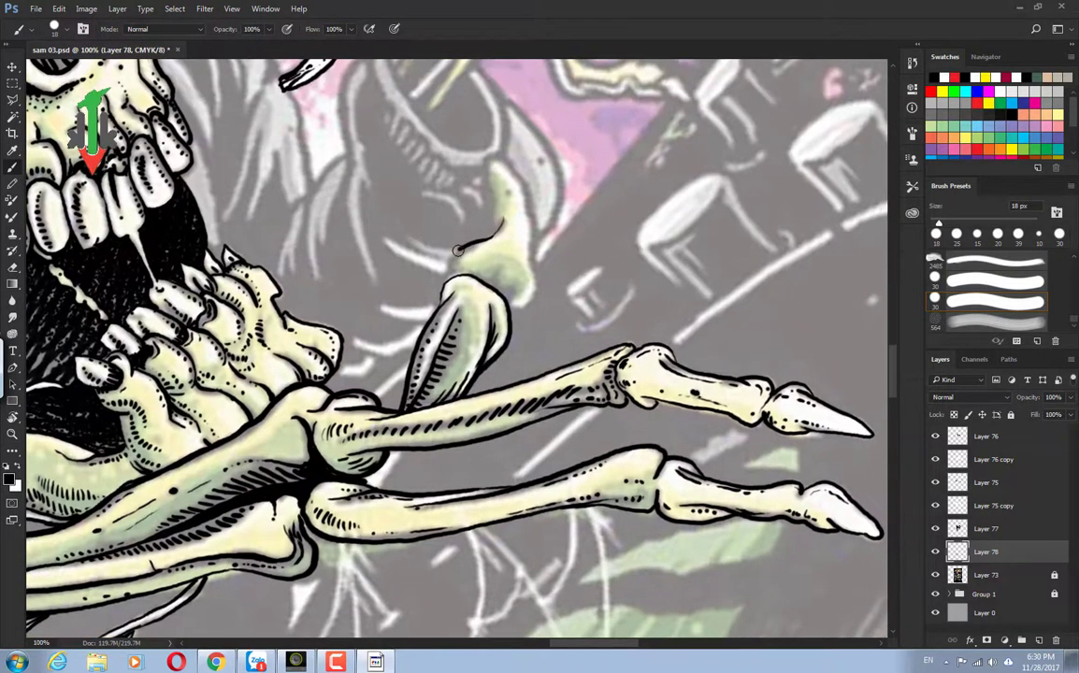
{"action": "mouse_move", "coordinate": [452, 273]}
{"action": "left_mouse_down"}
{"action": "mouse_move", "coordinate": [486, 161]}
{"action": "mouse_move", "coordinate": [509, 301]}
{"action": "left_mouse_up"}
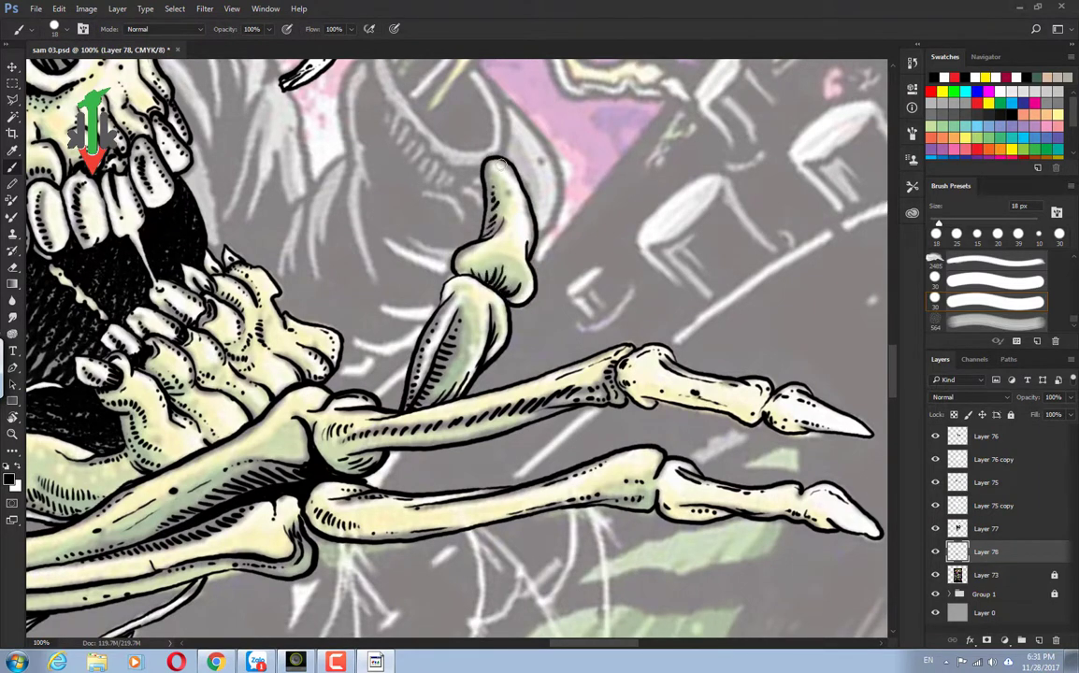
{"action": "key", "text": "z"}
{"action": "left_click", "coordinate": [480, 346], "text": "alt"}
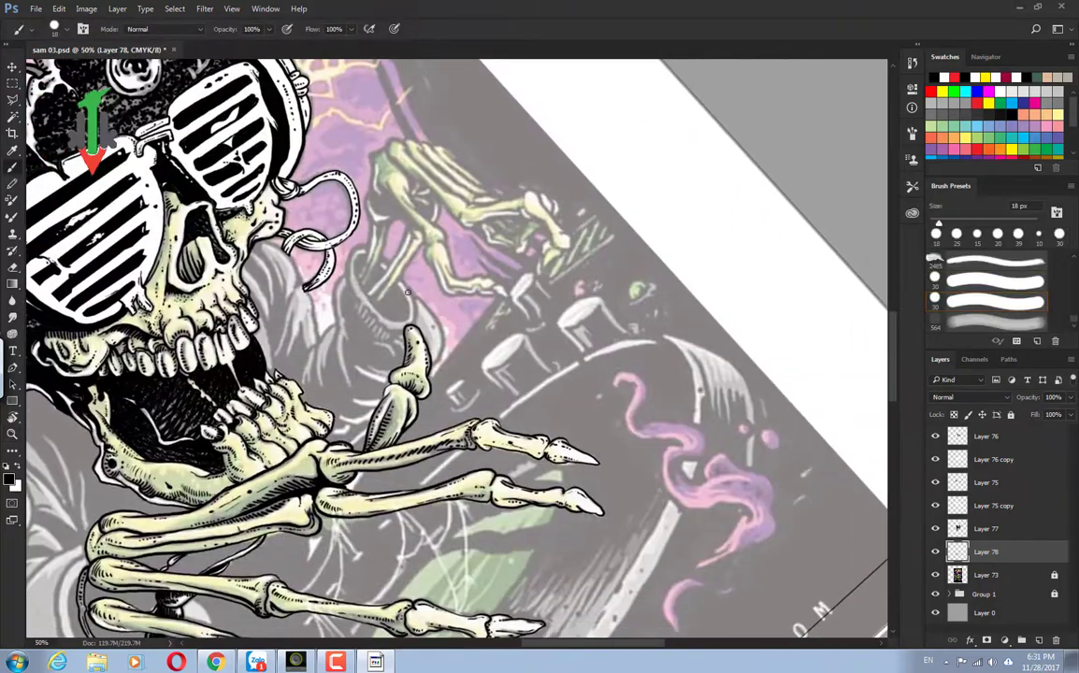
Step: Ink the green finger's top outline, dotted shading and curved contour down its length
{"action": "left_click", "coordinate": [368, 263]}
{"action": "key", "text": "r"}
{"action": "left_click_drag", "start_coordinate": [341, 204], "coordinate": [578, 185]}
{"action": "key", "text": "z"}
{"action": "left_click", "coordinate": [445, 210]}
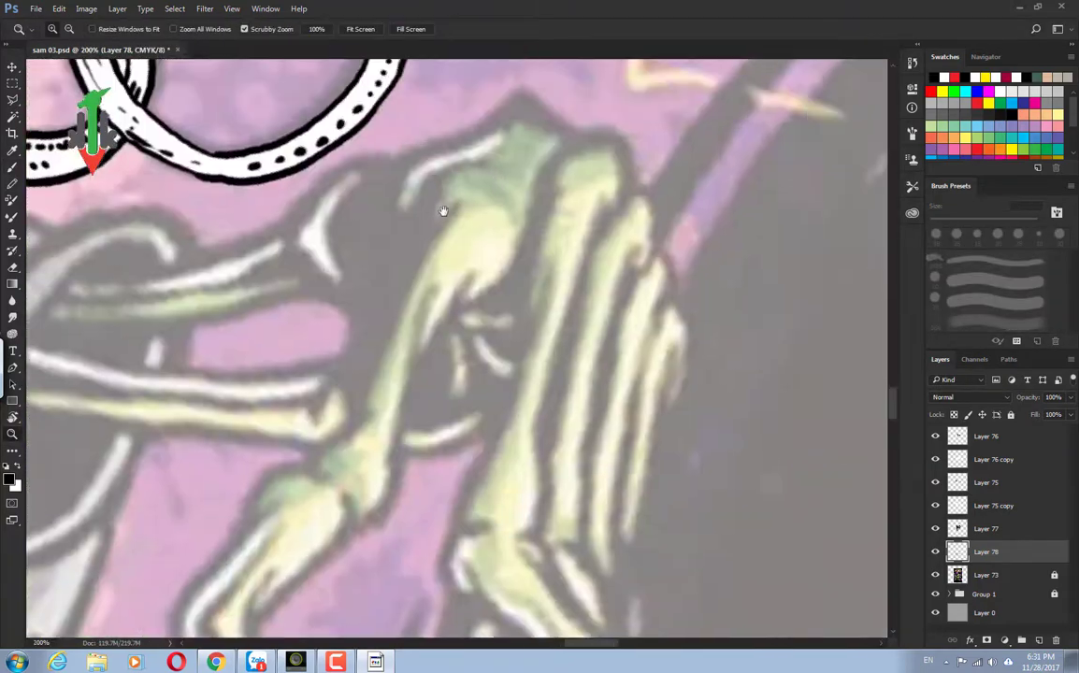
{"action": "key", "text": "b"}
{"action": "mouse_move", "coordinate": [305, 367]}
{"action": "left_mouse_down"}
{"action": "mouse_move", "coordinate": [427, 156]}
{"action": "mouse_move", "coordinate": [505, 167]}
{"action": "left_mouse_up"}
{"action": "left_click_drag", "start_coordinate": [362, 199], "coordinate": [432, 142]}
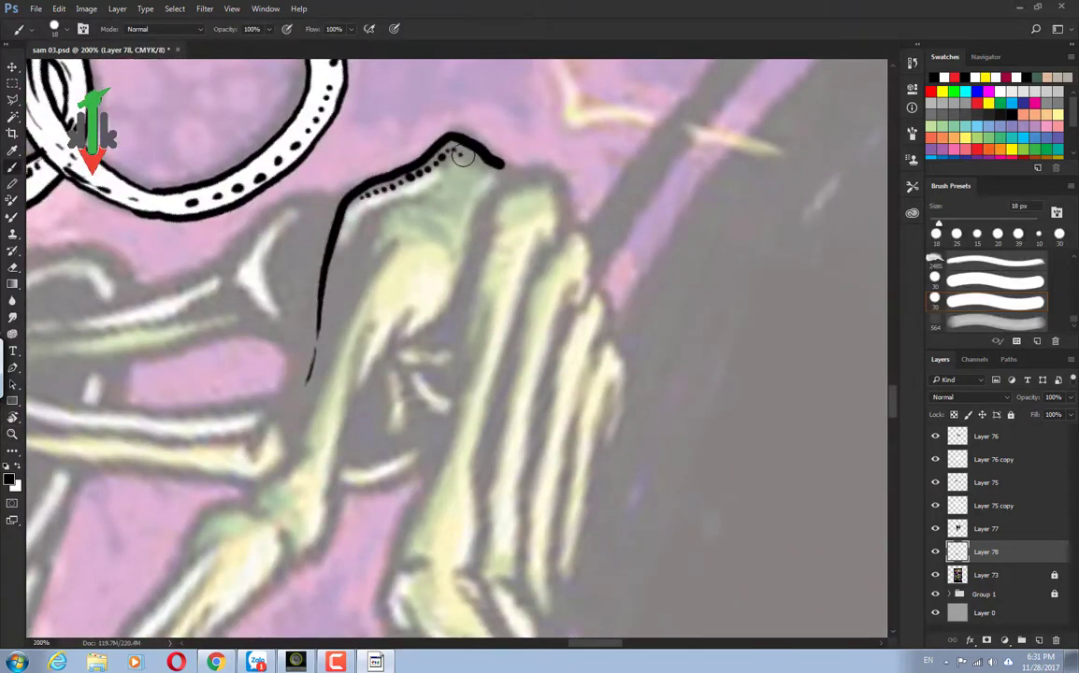
{"action": "mouse_move", "coordinate": [453, 288]}
{"action": "left_mouse_down"}
{"action": "mouse_move", "coordinate": [434, 242]}
{"action": "mouse_move", "coordinate": [367, 305]}
{"action": "left_mouse_up"}
{"action": "left_click_drag", "start_coordinate": [393, 266], "coordinate": [369, 299]}
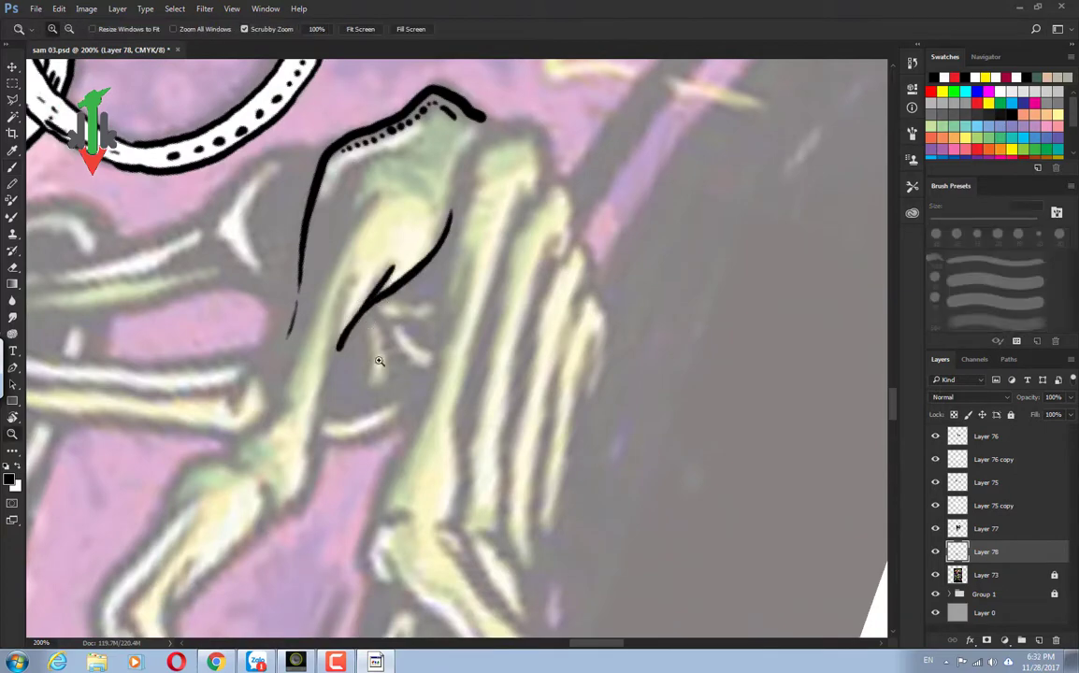
Step: Outline the finger's left side and lower segment, ending in a pointed claw tip
{"action": "key", "text": "ctrl+minus"}
{"action": "mouse_move", "coordinate": [384, 245]}
{"action": "left_mouse_down"}
{"action": "mouse_move", "coordinate": [395, 327]}
{"action": "mouse_move", "coordinate": [377, 350]}
{"action": "mouse_move", "coordinate": [383, 296]}
{"action": "mouse_move", "coordinate": [391, 332]}
{"action": "left_mouse_up"}
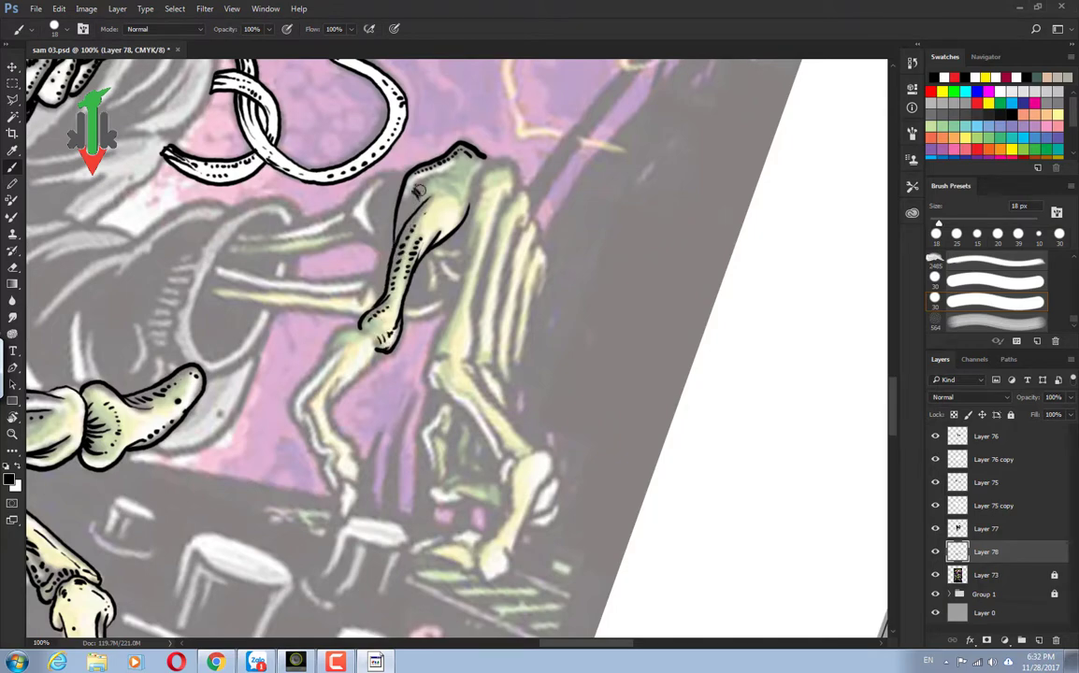
{"action": "left_click_drag", "start_coordinate": [415, 168], "coordinate": [394, 241]}
{"action": "scroll", "coordinate": [454, 216], "scroll_direction": "down", "scroll_amount": 3}
{"action": "scroll", "coordinate": [430, 229], "scroll_direction": "left", "scroll_amount": 2}
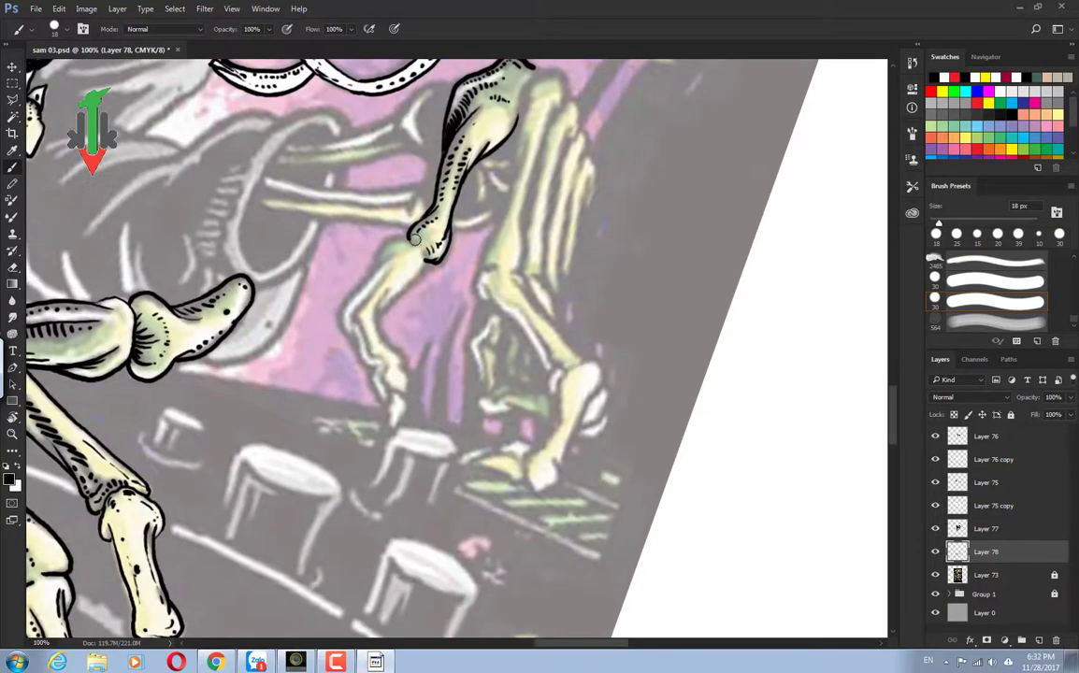
{"action": "left_click_drag", "start_coordinate": [426, 261], "coordinate": [384, 345]}
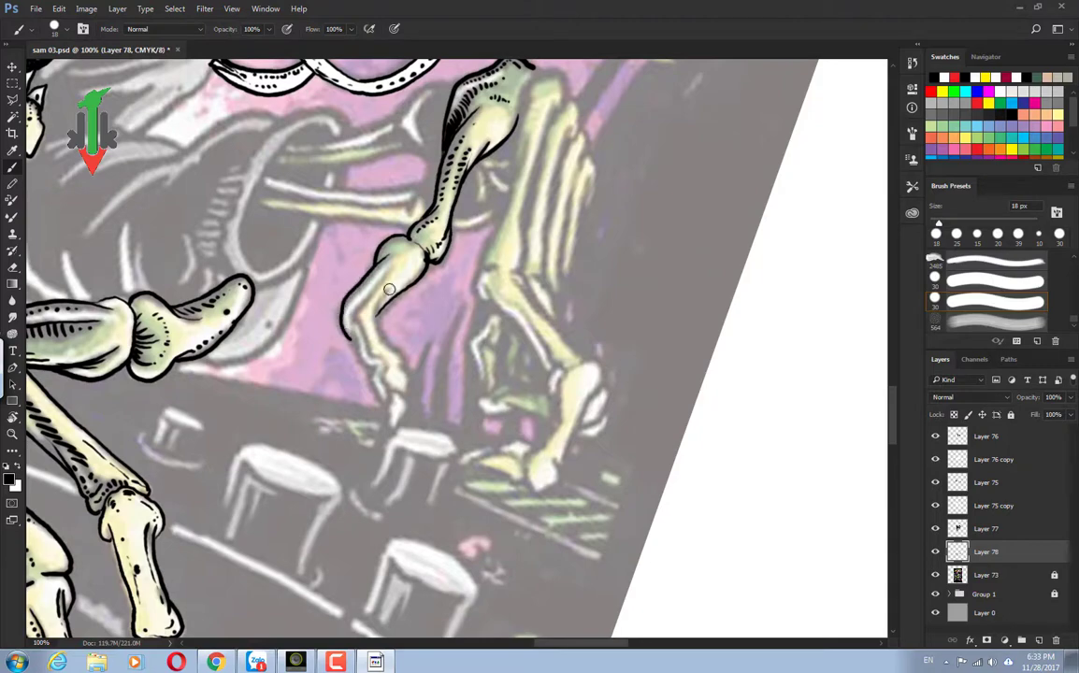
{"action": "mouse_move", "coordinate": [384, 242]}
{"action": "left_mouse_down"}
{"action": "mouse_move", "coordinate": [362, 363]}
{"action": "mouse_move", "coordinate": [393, 425]}
{"action": "left_mouse_up"}
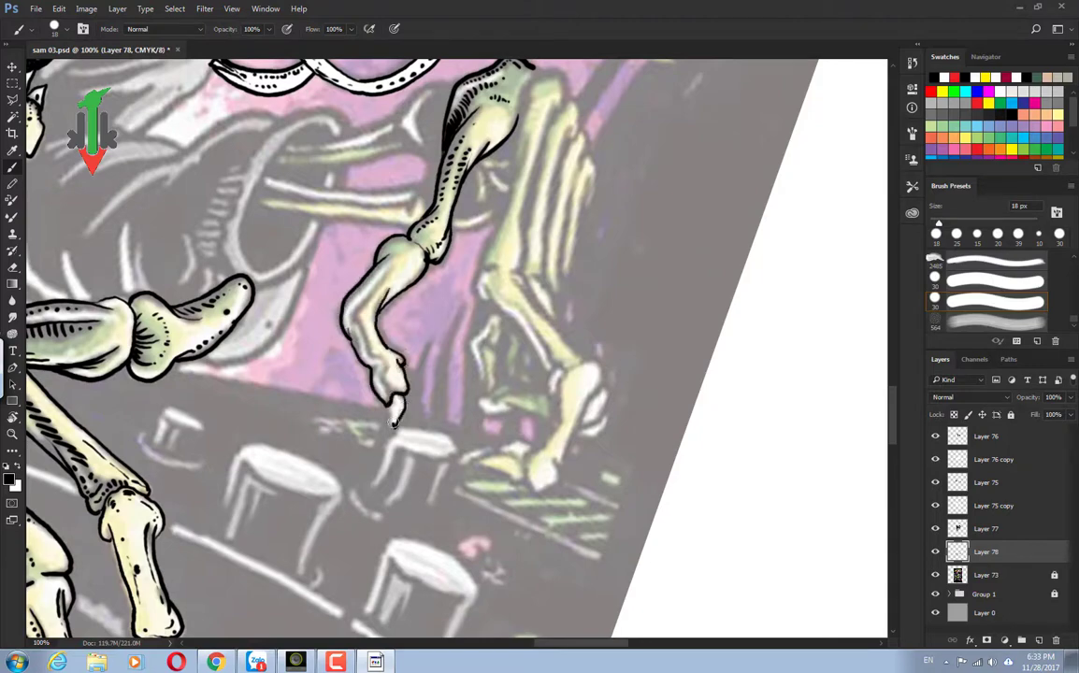
{"action": "mouse_move", "coordinate": [379, 360]}
{"action": "left_mouse_down"}
{"action": "mouse_move", "coordinate": [400, 397]}
{"action": "mouse_move", "coordinate": [342, 316]}
{"action": "mouse_move", "coordinate": [353, 275]}
{"action": "mouse_move", "coordinate": [372, 245]}
{"action": "mouse_move", "coordinate": [421, 263]}
{"action": "left_mouse_up"}
Step: Outline the neighbouring finger bone's right side and top tip in thick black
{"action": "left_click_drag", "start_coordinate": [439, 213], "coordinate": [284, 236]}
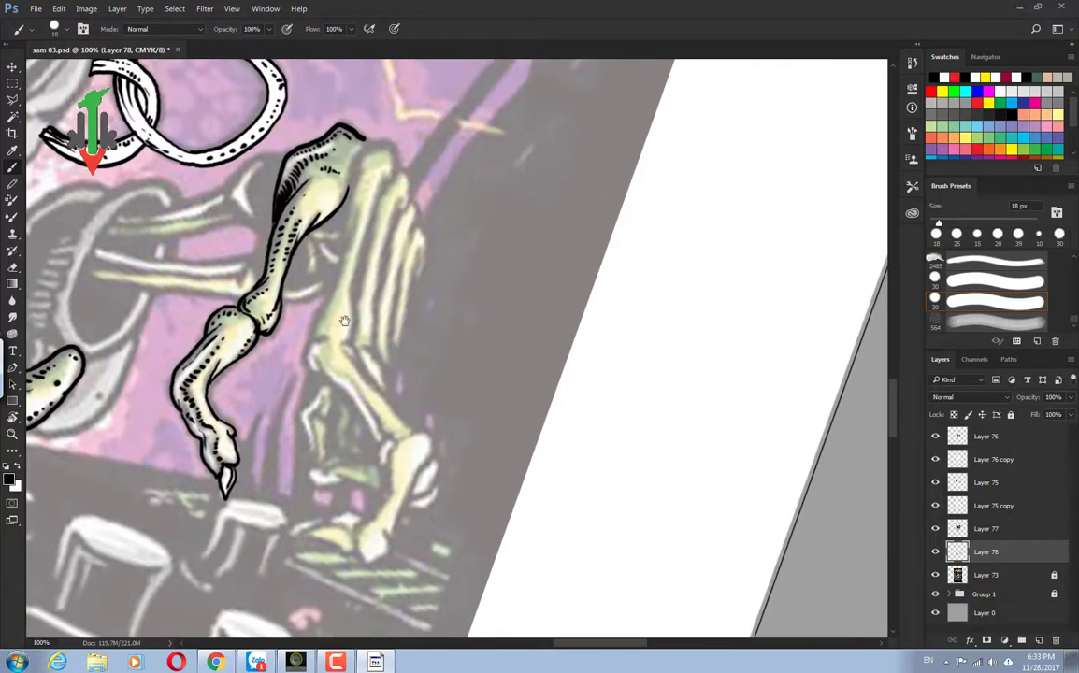
{"action": "left_click_drag", "start_coordinate": [366, 157], "coordinate": [323, 296]}
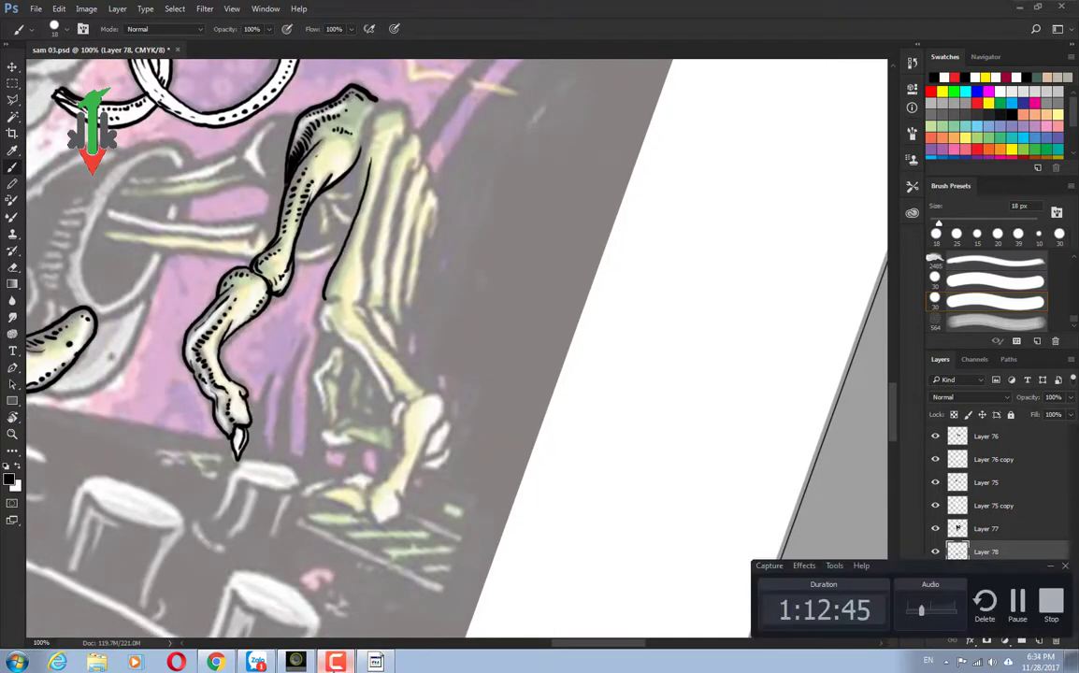
{"action": "left_click_drag", "start_coordinate": [365, 91], "coordinate": [385, 101]}
{"action": "left_click_drag", "start_coordinate": [325, 298], "coordinate": [371, 155]}
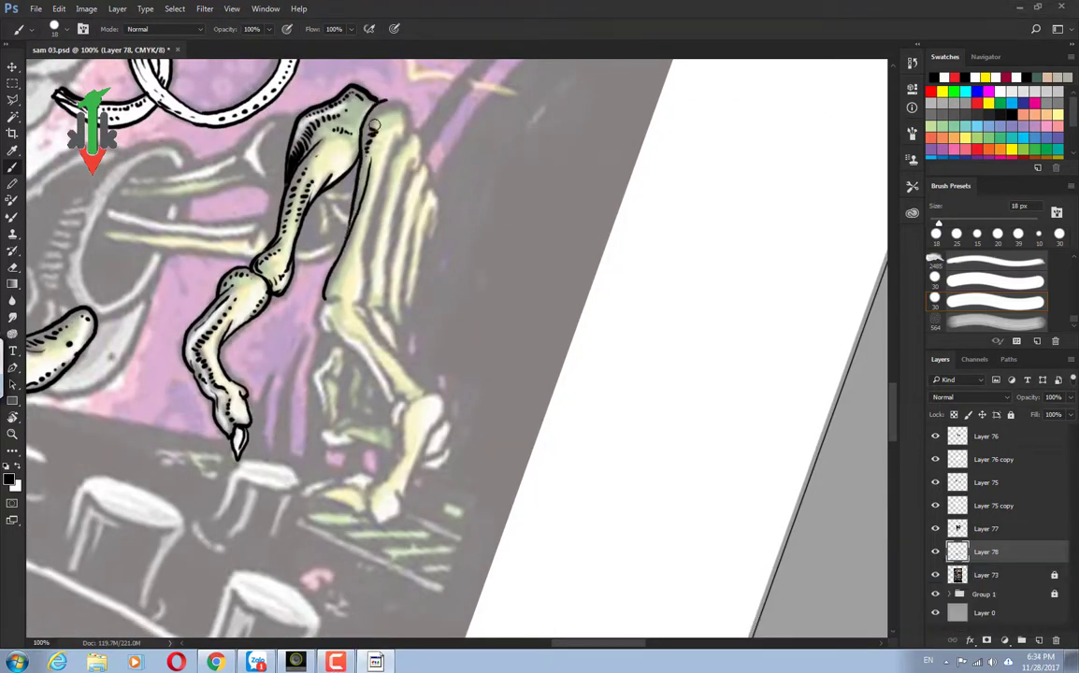
{"action": "left_click_drag", "start_coordinate": [381, 97], "coordinate": [349, 301]}
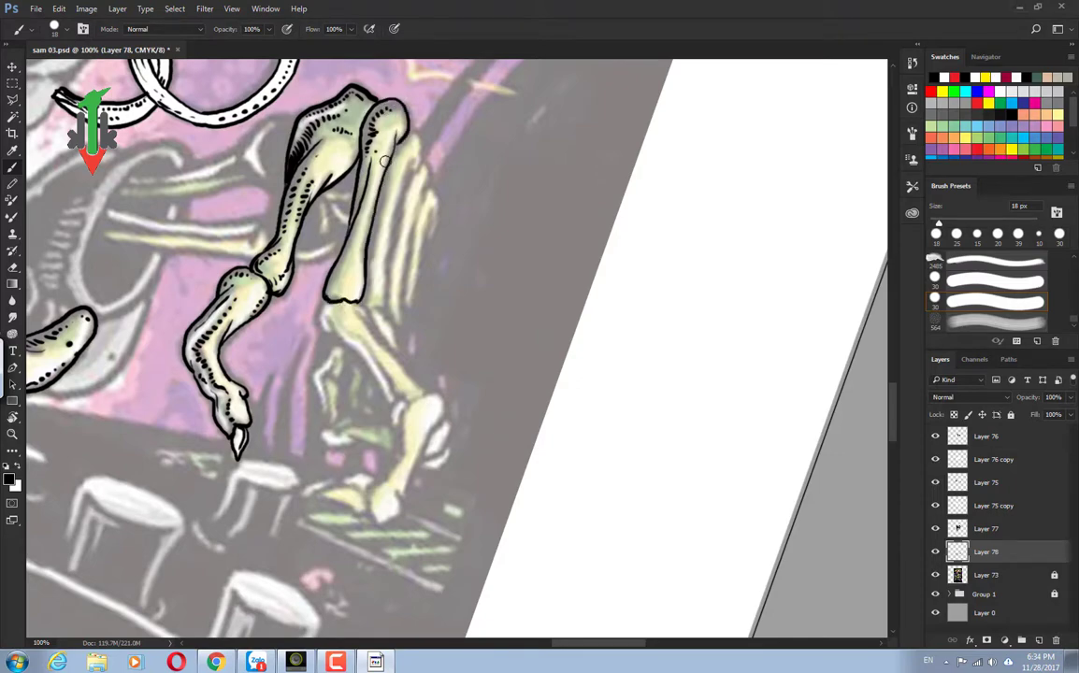
Step: Ink the bent bony finger's foot, lower bone edges and dotted shading along the bones
{"action": "left_click_drag", "start_coordinate": [412, 130], "coordinate": [337, 148]}
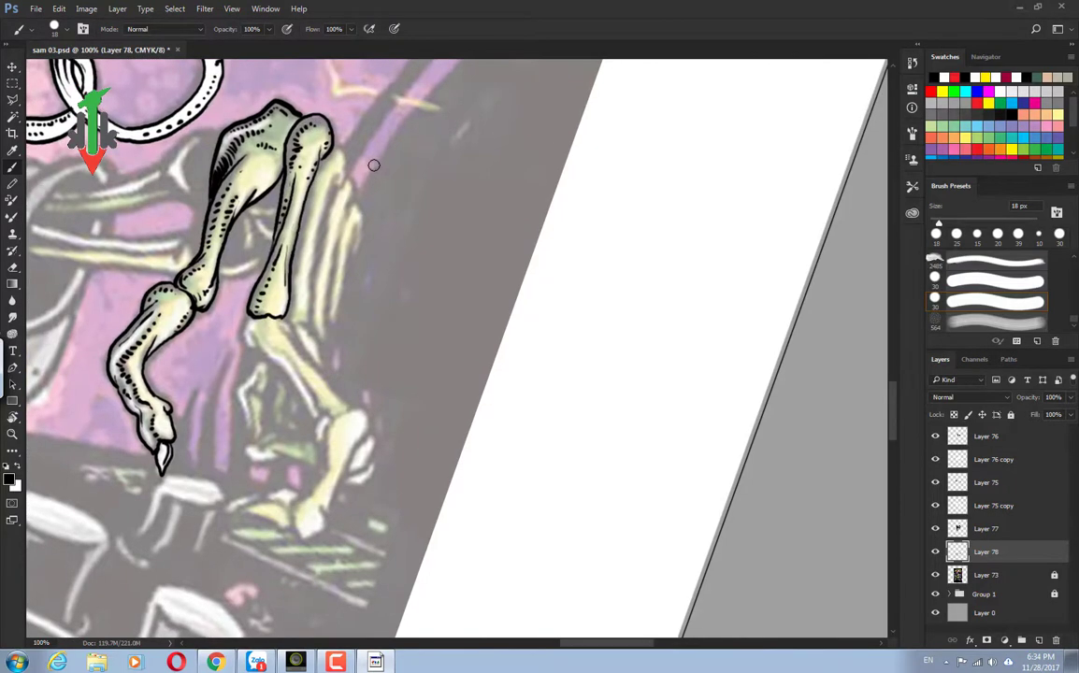
{"action": "mouse_move", "coordinate": [309, 276]}
{"action": "left_mouse_down"}
{"action": "mouse_move", "coordinate": [439, 224]}
{"action": "mouse_move", "coordinate": [492, 293]}
{"action": "mouse_move", "coordinate": [484, 234]}
{"action": "mouse_move", "coordinate": [542, 126]}
{"action": "left_mouse_up"}
{"action": "mouse_move", "coordinate": [505, 241]}
{"action": "left_mouse_down"}
{"action": "mouse_move", "coordinate": [425, 271]}
{"action": "mouse_move", "coordinate": [458, 290]}
{"action": "left_mouse_up"}
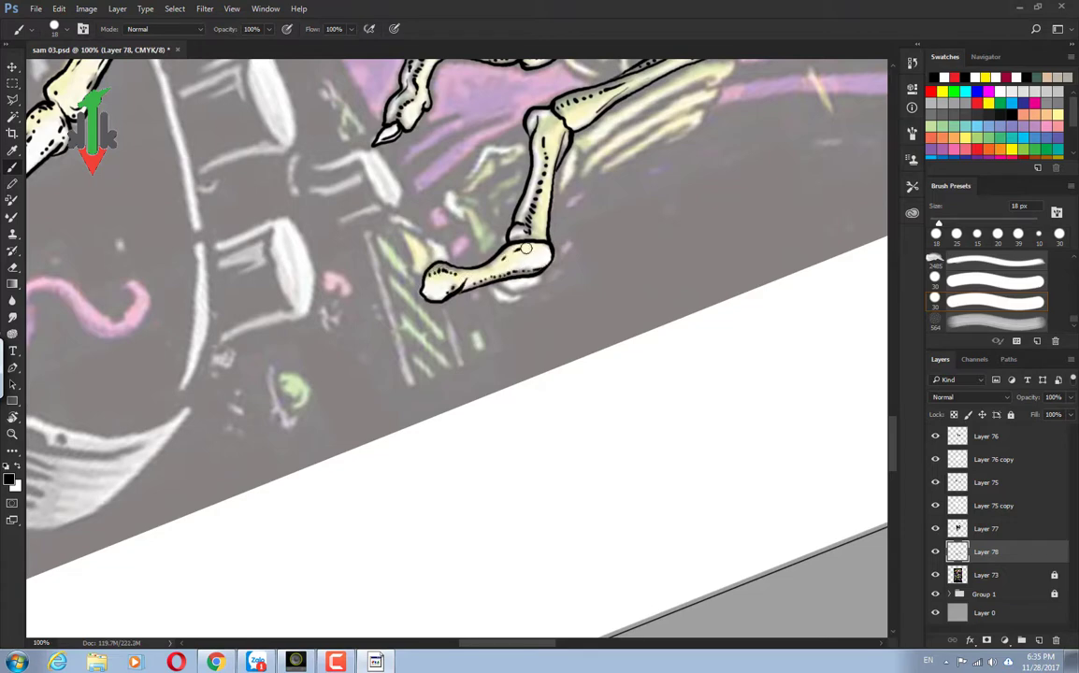
{"action": "left_click_drag", "start_coordinate": [525, 247], "coordinate": [422, 351]}
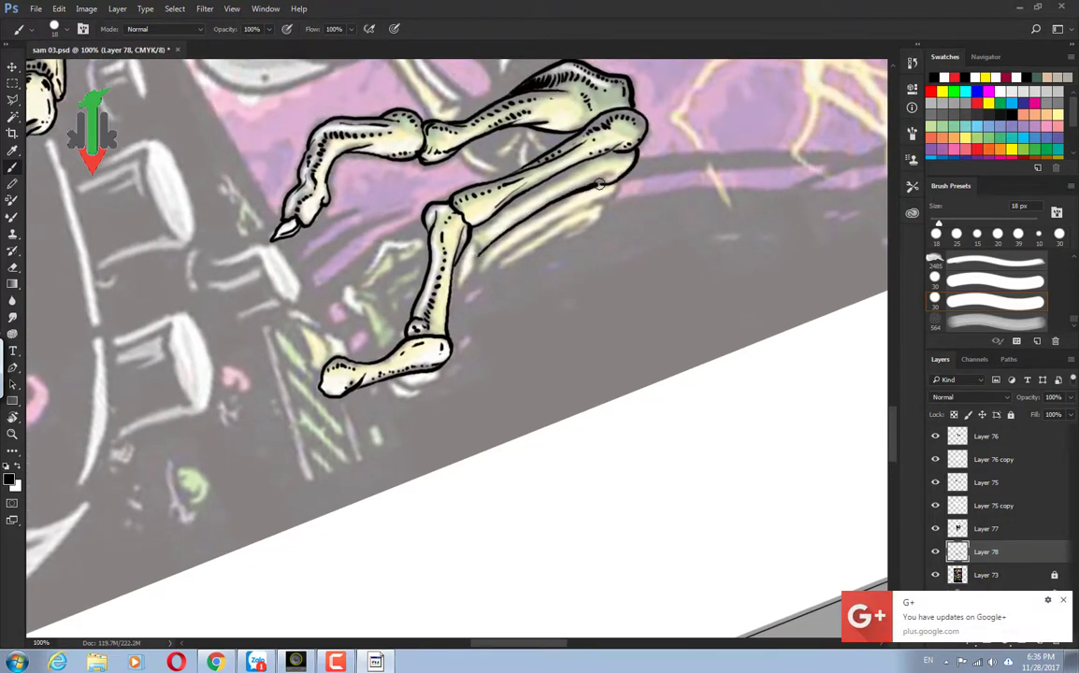
{"action": "mouse_move", "coordinate": [599, 184]}
{"action": "left_mouse_down"}
{"action": "mouse_move", "coordinate": [477, 237]}
{"action": "mouse_move", "coordinate": [519, 155]}
{"action": "left_mouse_up"}
{"action": "left_click_drag", "start_coordinate": [620, 181], "coordinate": [496, 268]}
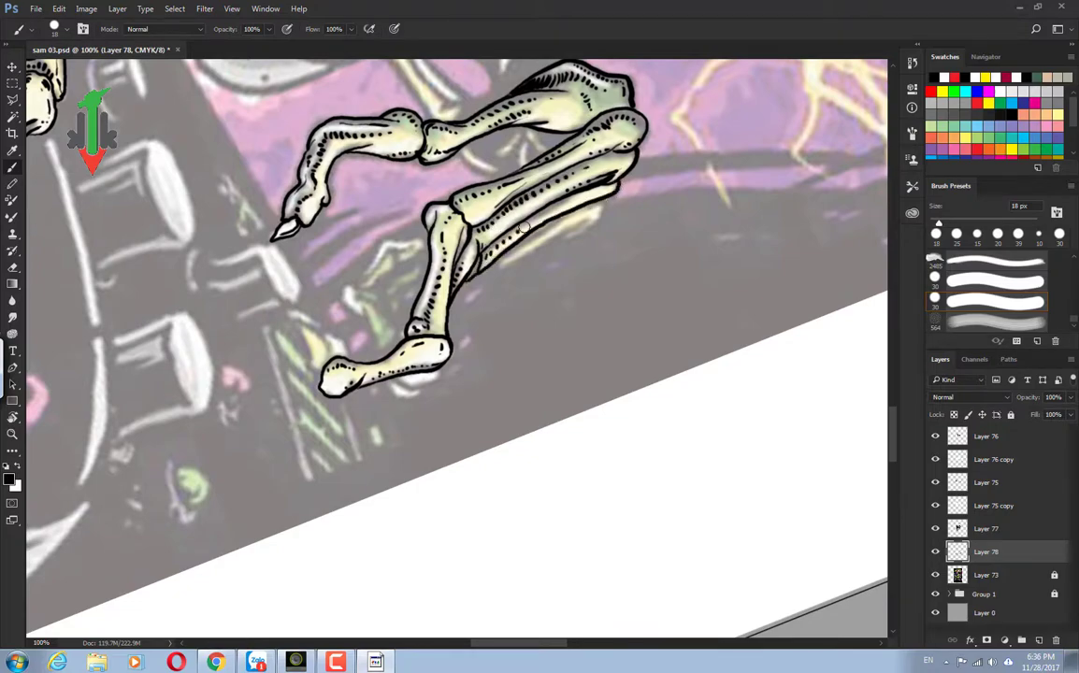
{"action": "key", "text": "r"}
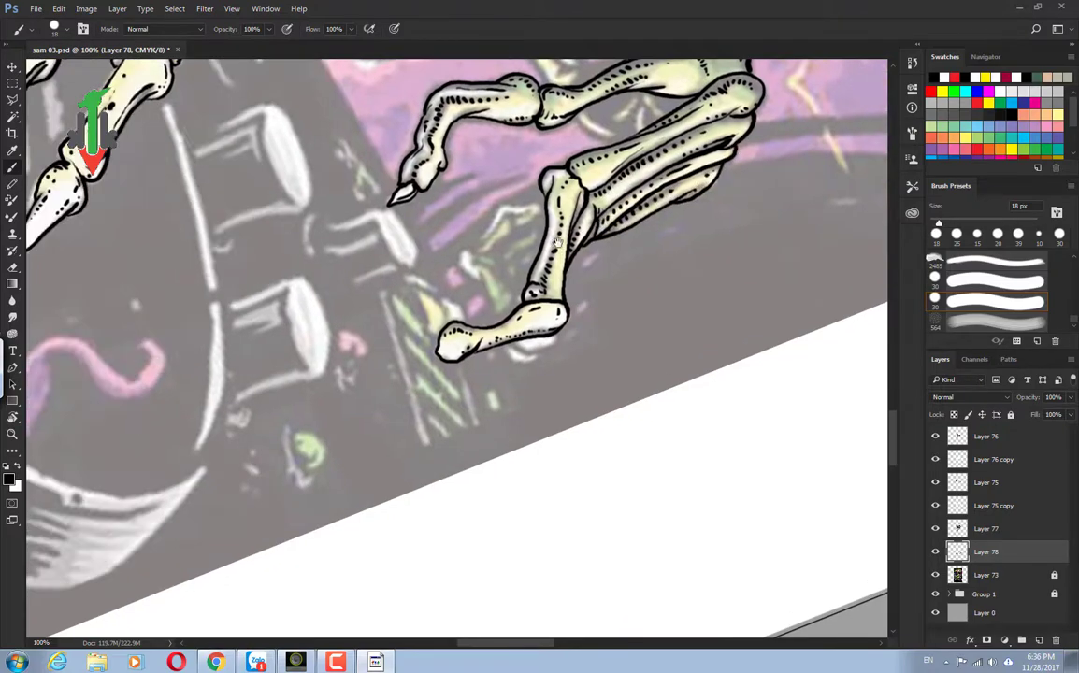
{"action": "mouse_move", "coordinate": [498, 268]}
{"action": "left_mouse_down"}
{"action": "mouse_move", "coordinate": [435, 254]}
{"action": "mouse_move", "coordinate": [368, 312]}
{"action": "left_mouse_up"}
Step: Draw a stroke and a curved bone line across the curled claw's interior
{"action": "key", "text": "b"}
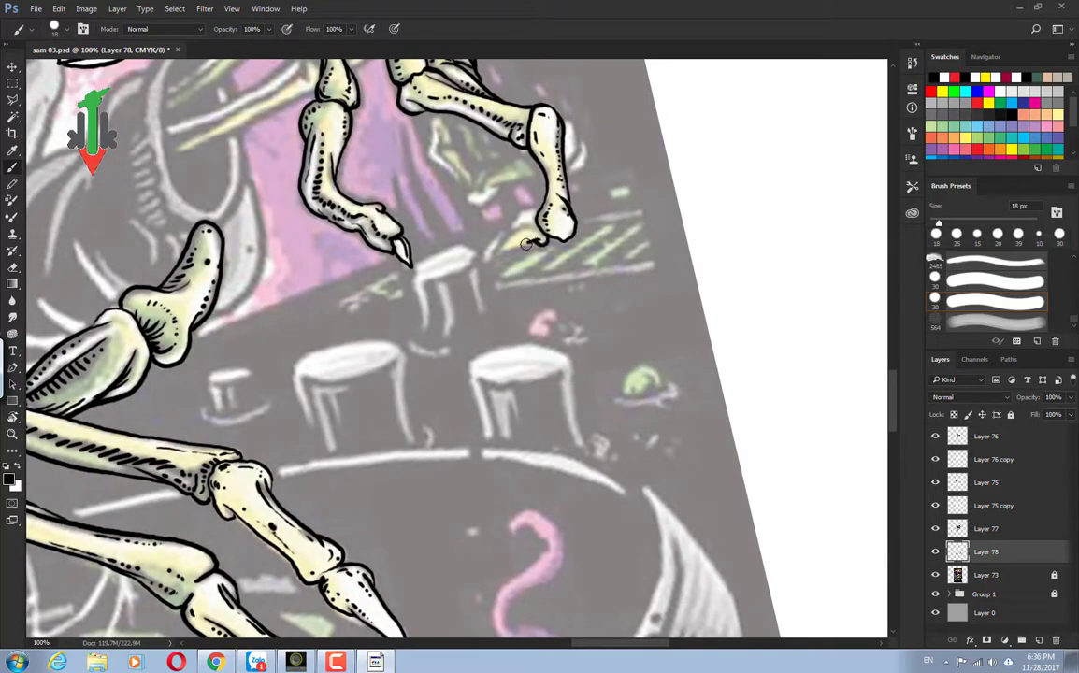
{"action": "left_click_drag", "start_coordinate": [580, 206], "coordinate": [529, 303]}
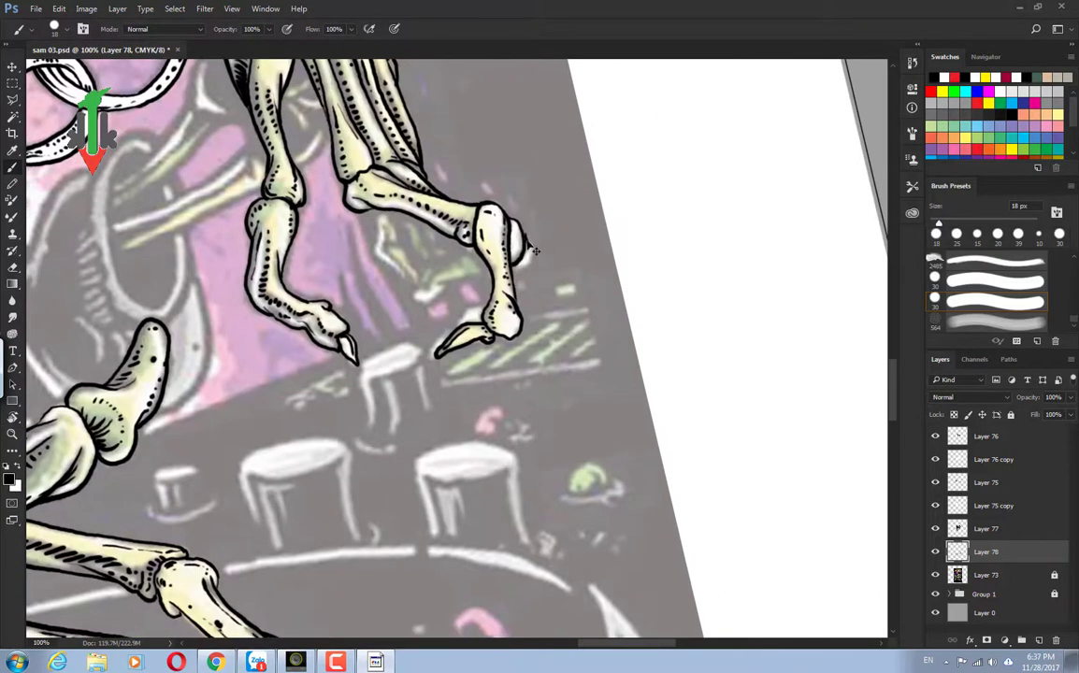
{"action": "left_click_drag", "start_coordinate": [492, 268], "coordinate": [414, 295]}
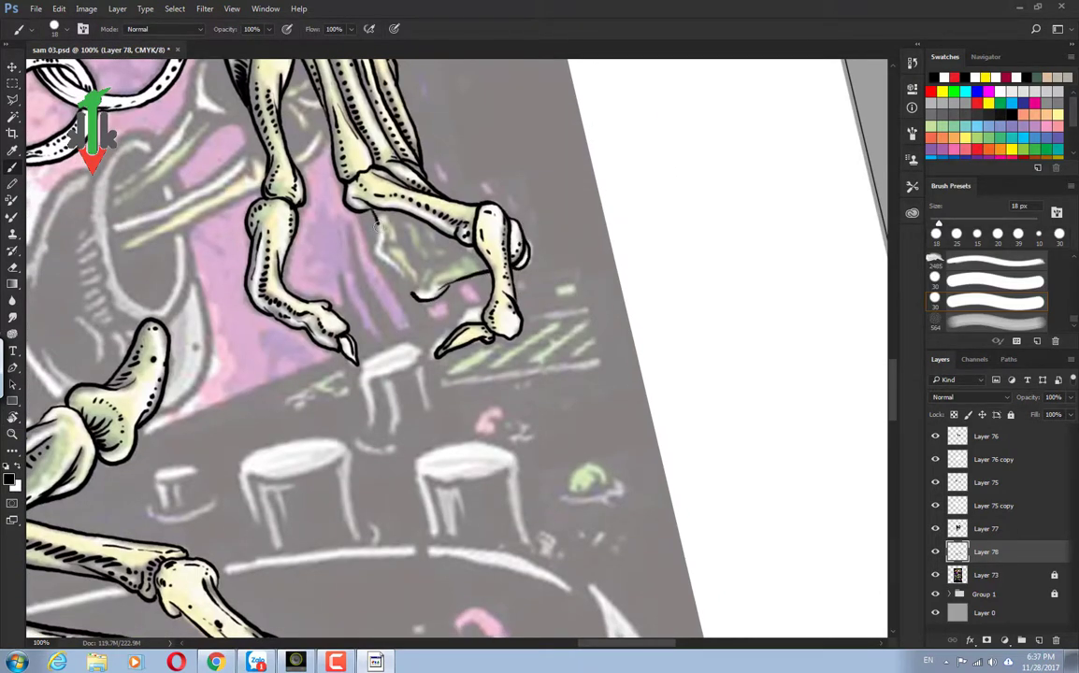
{"action": "mouse_move", "coordinate": [465, 264]}
{"action": "left_mouse_down"}
{"action": "mouse_move", "coordinate": [426, 283]}
{"action": "mouse_move", "coordinate": [391, 250]}
{"action": "mouse_move", "coordinate": [381, 222]}
{"action": "left_mouse_up"}
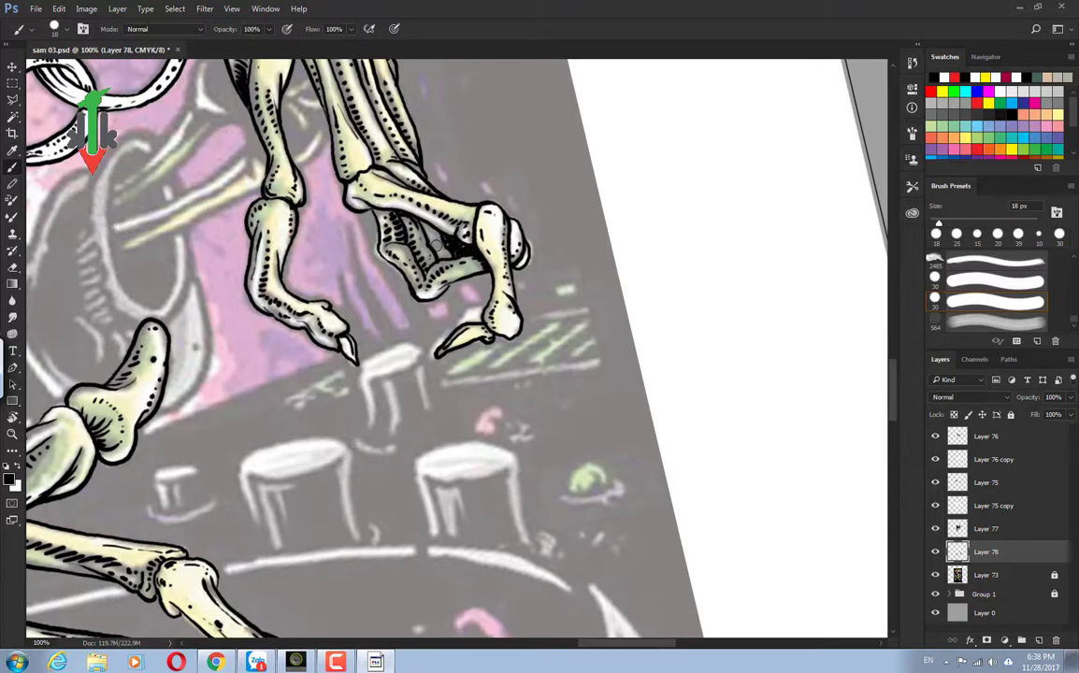
{"action": "left_click_drag", "start_coordinate": [378, 125], "coordinate": [510, 223]}
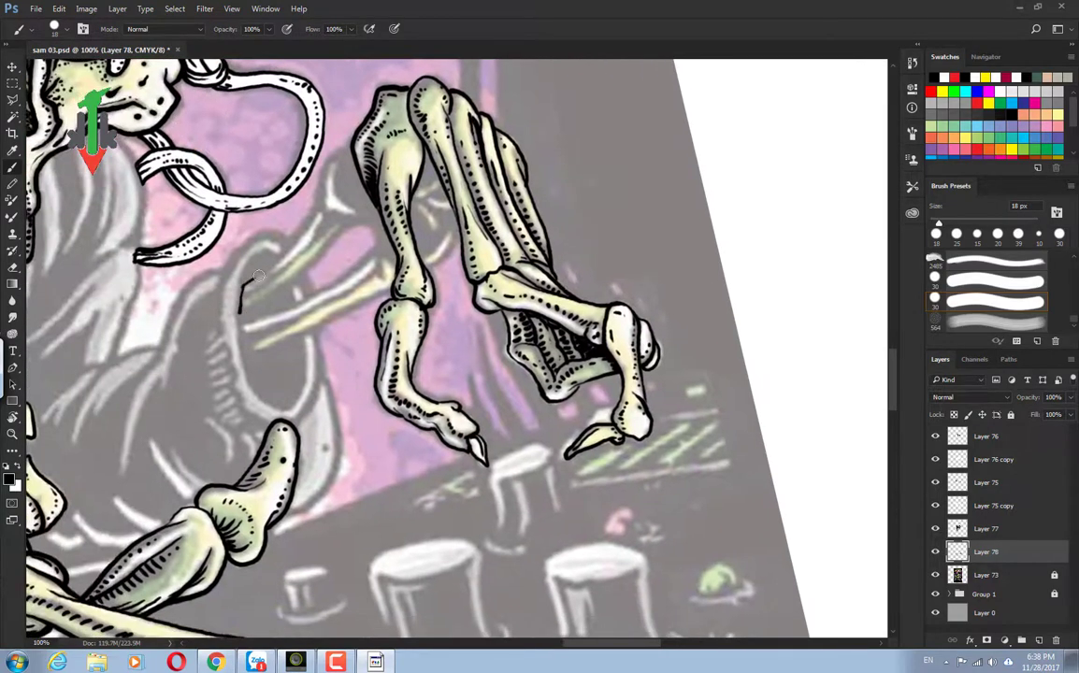
Step: Outline the bone's long edge and rounded joint, hatching the dark joint area
{"action": "left_click_drag", "start_coordinate": [239, 312], "coordinate": [316, 136]}
{"action": "mouse_move", "coordinate": [378, 219]}
{"action": "left_mouse_down"}
{"action": "mouse_move", "coordinate": [322, 231]}
{"action": "mouse_move", "coordinate": [242, 311]}
{"action": "left_mouse_up"}
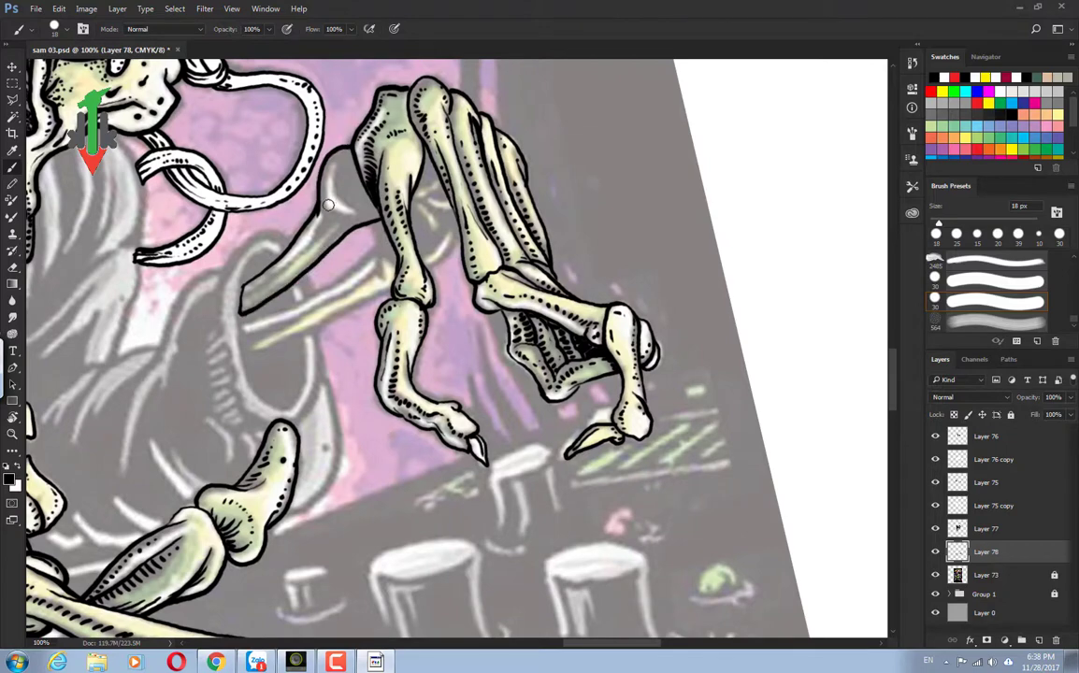
{"action": "mouse_move", "coordinate": [369, 159]}
{"action": "left_mouse_down"}
{"action": "mouse_move", "coordinate": [331, 201]}
{"action": "mouse_move", "coordinate": [376, 207]}
{"action": "mouse_move", "coordinate": [247, 291]}
{"action": "left_mouse_up"}
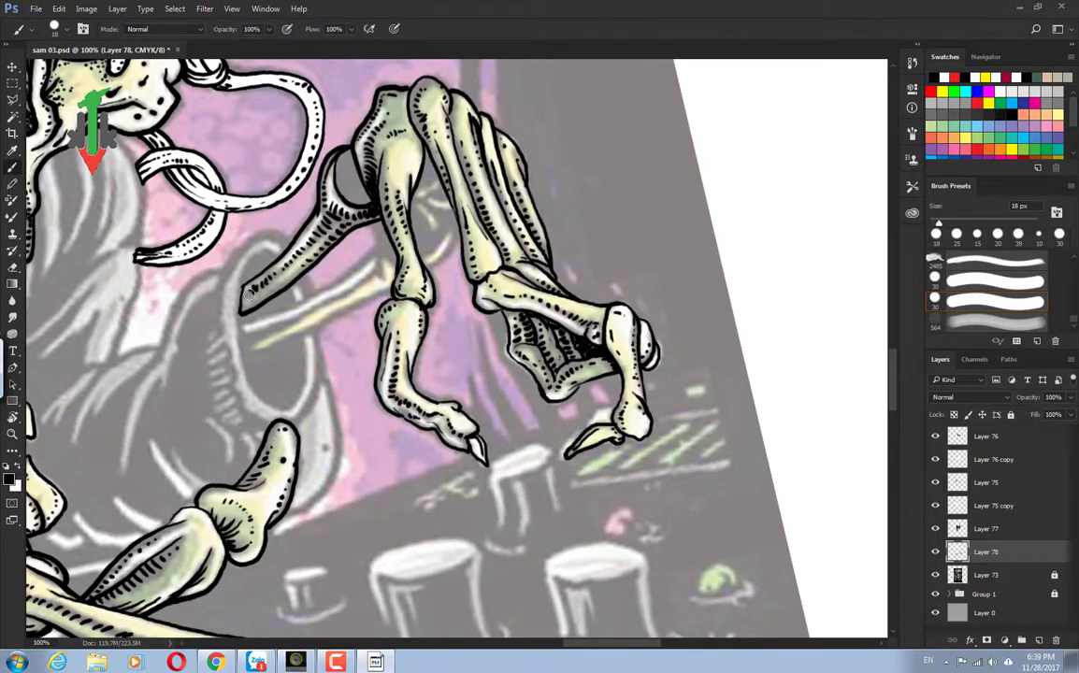
{"action": "mouse_move", "coordinate": [342, 151]}
{"action": "left_mouse_down"}
{"action": "mouse_move", "coordinate": [334, 191]}
{"action": "mouse_move", "coordinate": [367, 194]}
{"action": "mouse_move", "coordinate": [353, 154]}
{"action": "left_mouse_up"}
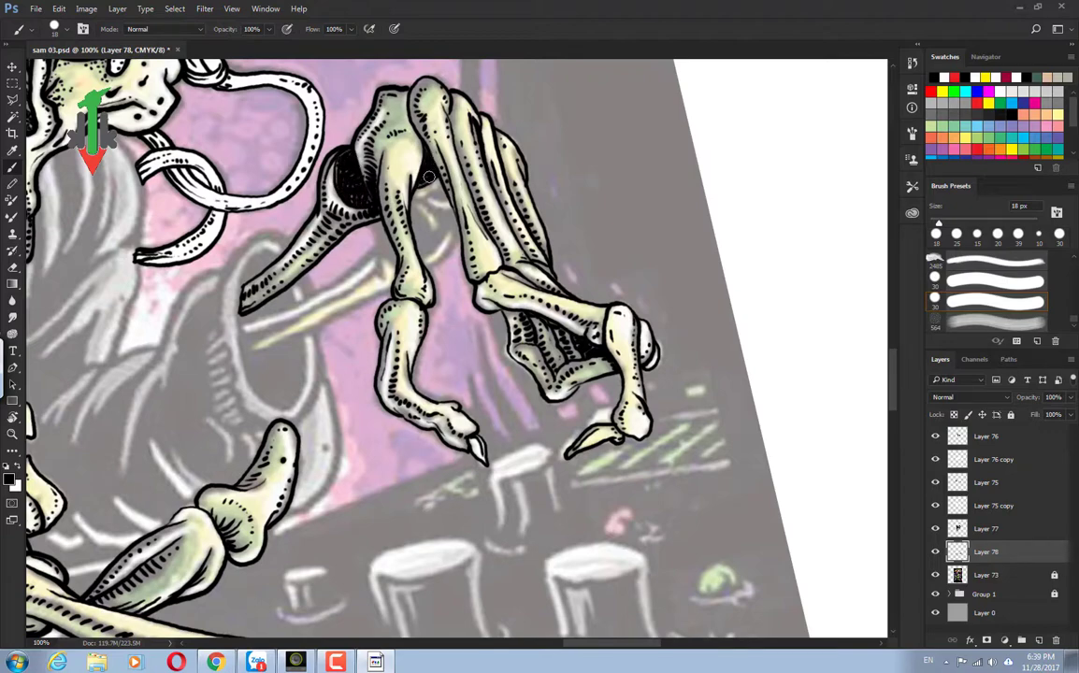
Step: Fill the bone's inner hollow solid black and hatch its lower edge
{"action": "left_click_drag", "start_coordinate": [445, 195], "coordinate": [443, 247]}
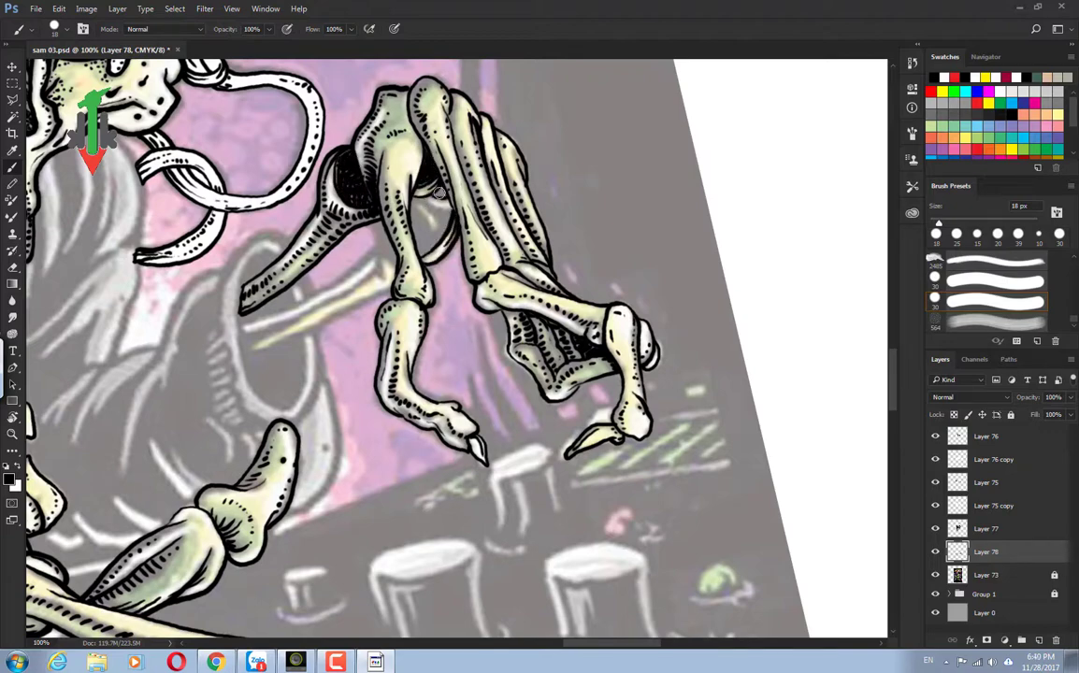
{"action": "mouse_move", "coordinate": [436, 199]}
{"action": "left_mouse_down"}
{"action": "mouse_move", "coordinate": [432, 245]}
{"action": "mouse_move", "coordinate": [447, 224]}
{"action": "mouse_move", "coordinate": [380, 248]}
{"action": "left_mouse_up"}
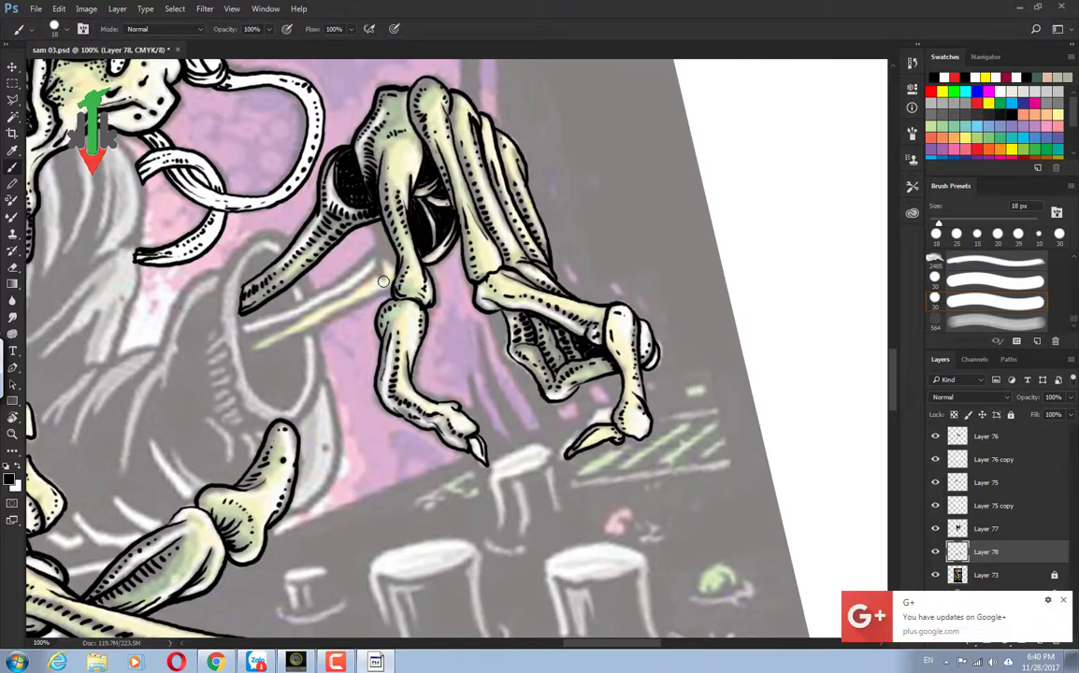
{"action": "left_click_drag", "start_coordinate": [249, 323], "coordinate": [385, 264]}
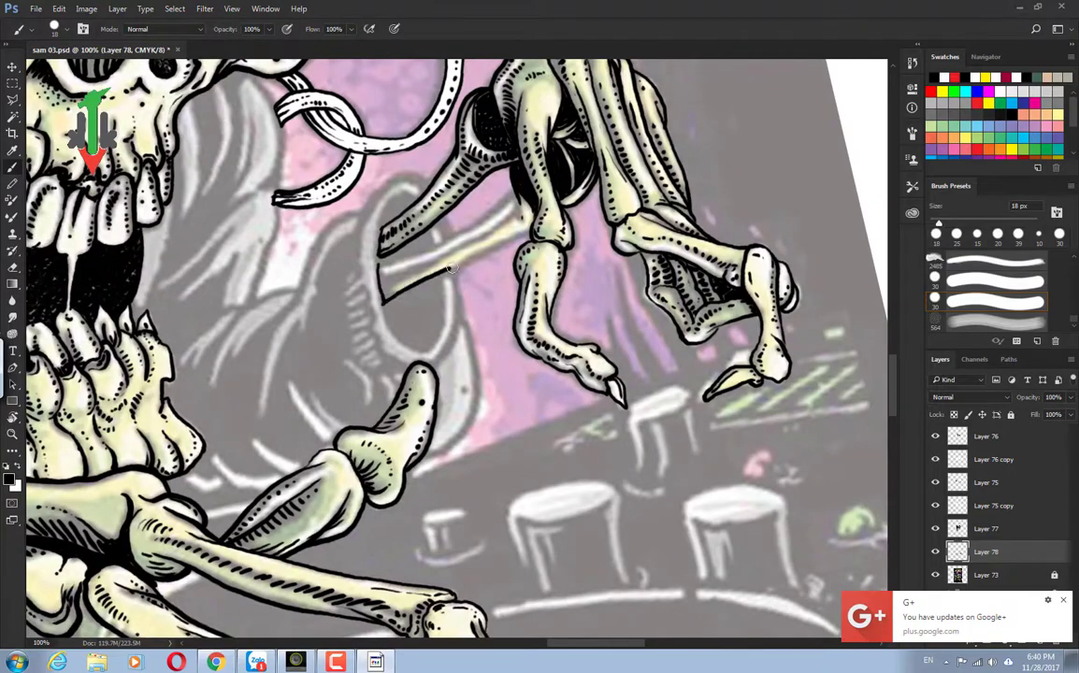
{"action": "left_click_drag", "start_coordinate": [505, 224], "coordinate": [397, 277]}
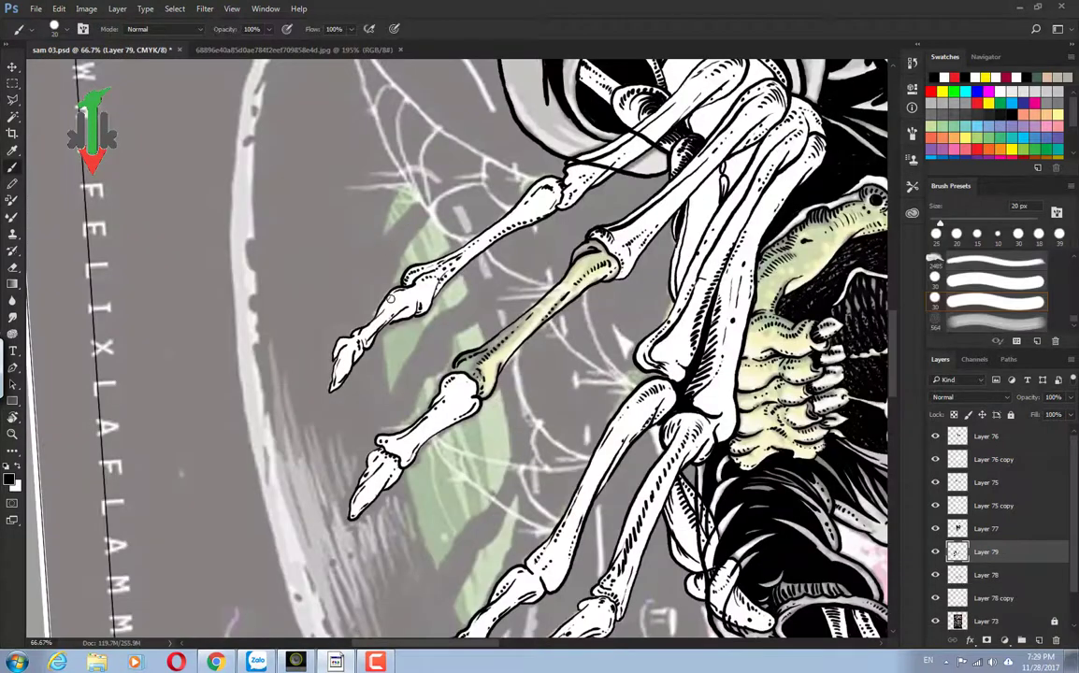
Step: Add a new layer and outline the leaf beside the finger and the lower leaf in black
{"action": "left_click", "coordinate": [1020, 641]}
{"action": "mouse_move", "coordinate": [389, 394]}
{"action": "left_mouse_down"}
{"action": "mouse_move", "coordinate": [410, 245]}
{"action": "mouse_move", "coordinate": [391, 393]}
{"action": "left_mouse_up"}
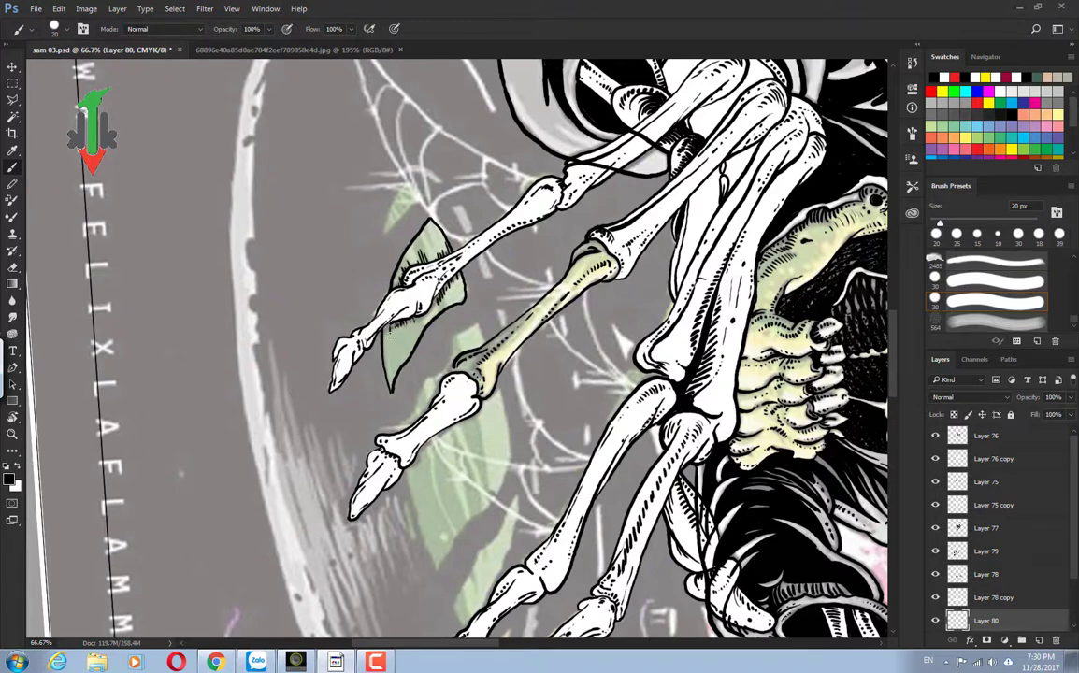
{"action": "mouse_move", "coordinate": [385, 242]}
{"action": "left_mouse_down"}
{"action": "mouse_move", "coordinate": [408, 181]}
{"action": "mouse_move", "coordinate": [384, 91]}
{"action": "left_mouse_up"}
{"action": "left_click_drag", "start_coordinate": [411, 458], "coordinate": [384, 363]}
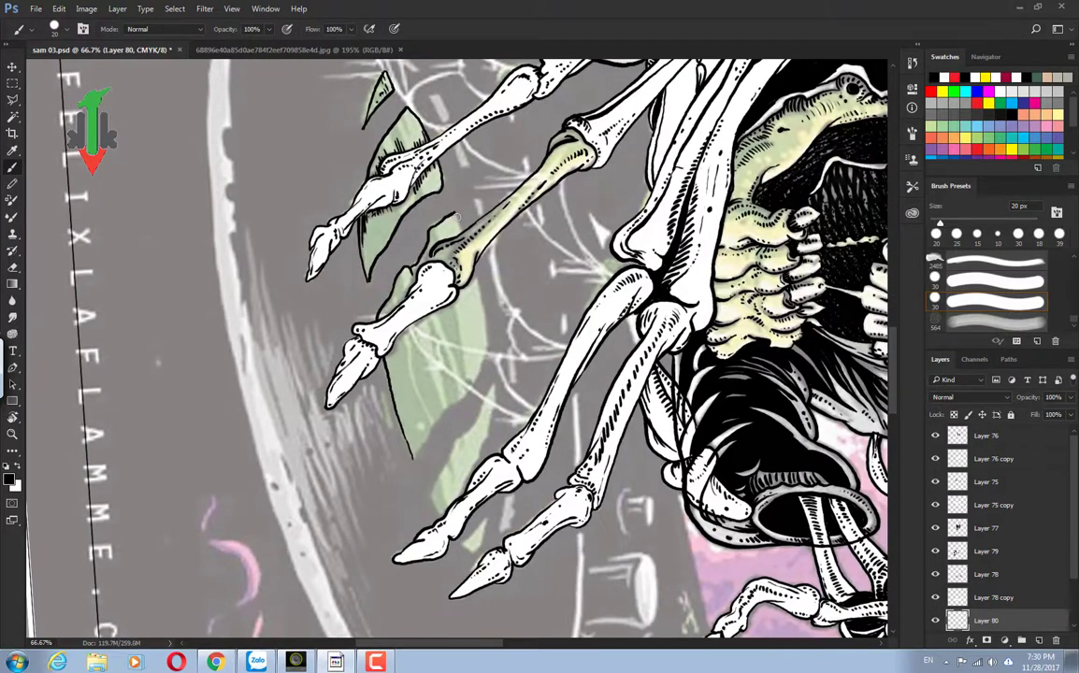
{"action": "mouse_move", "coordinate": [457, 217]}
{"action": "left_mouse_down"}
{"action": "mouse_move", "coordinate": [481, 323]}
{"action": "mouse_move", "coordinate": [415, 454]}
{"action": "left_mouse_up"}
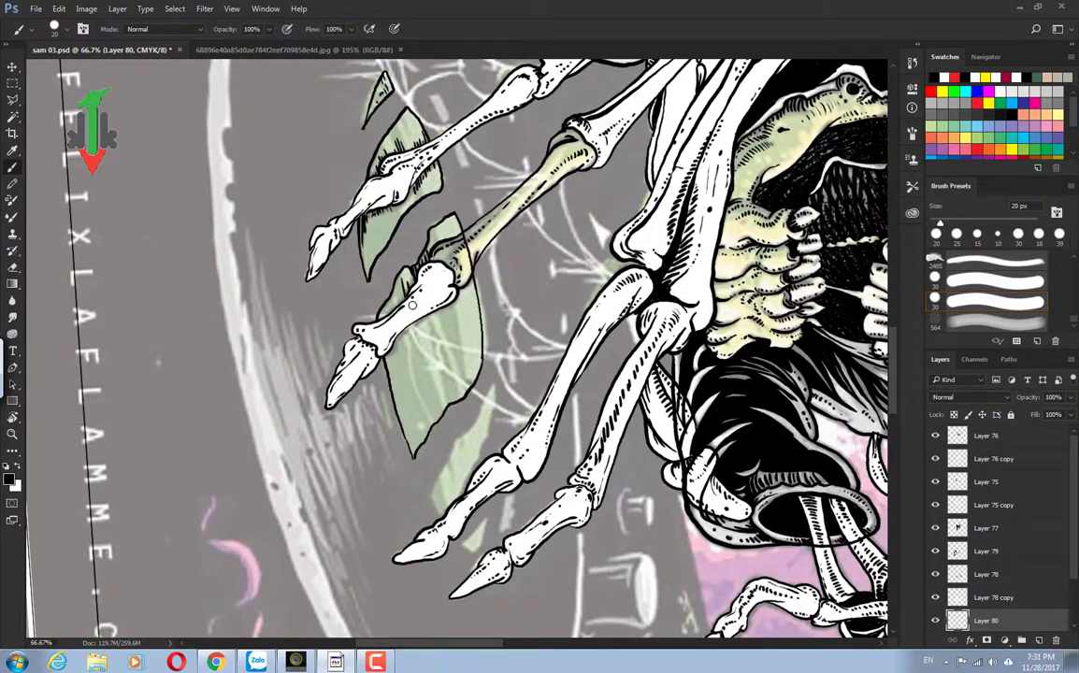
{"action": "mouse_move", "coordinate": [490, 413]}
{"action": "left_mouse_down"}
{"action": "mouse_move", "coordinate": [453, 262]}
{"action": "mouse_move", "coordinate": [394, 333]}
{"action": "left_mouse_up"}
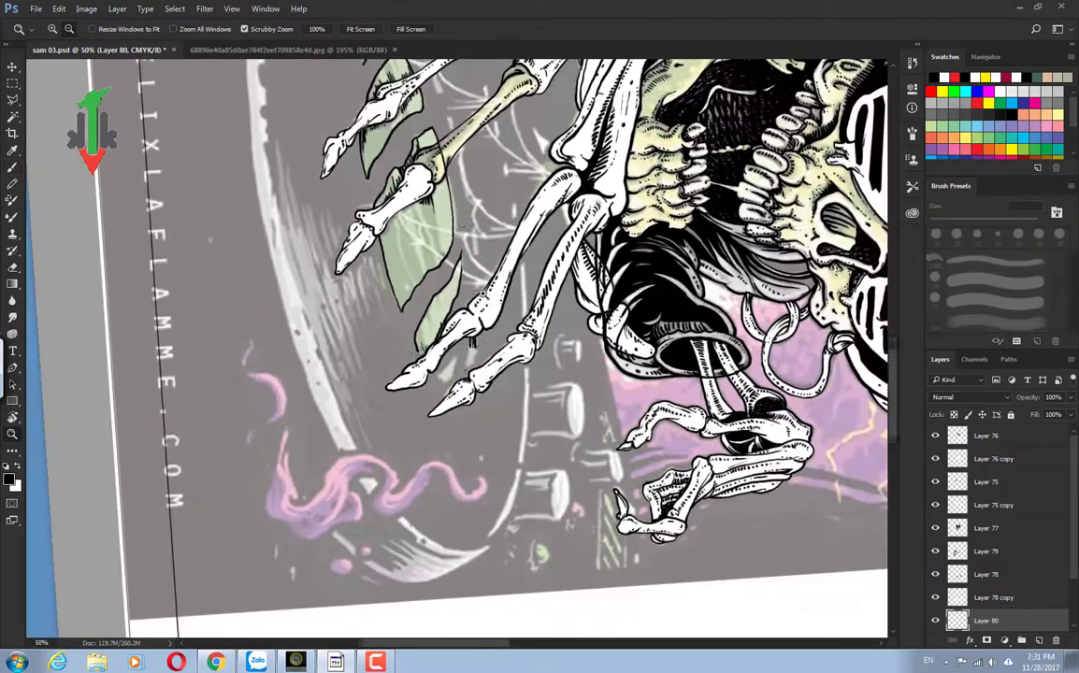
{"action": "left_click_drag", "start_coordinate": [432, 280], "coordinate": [495, 327]}
Step: Enlarge the brush to 30 px and ink the curve's left outline with short hatching
{"action": "key", "text": "bracketright"}
{"action": "left_click_drag", "start_coordinate": [338, 210], "coordinate": [426, 109]}
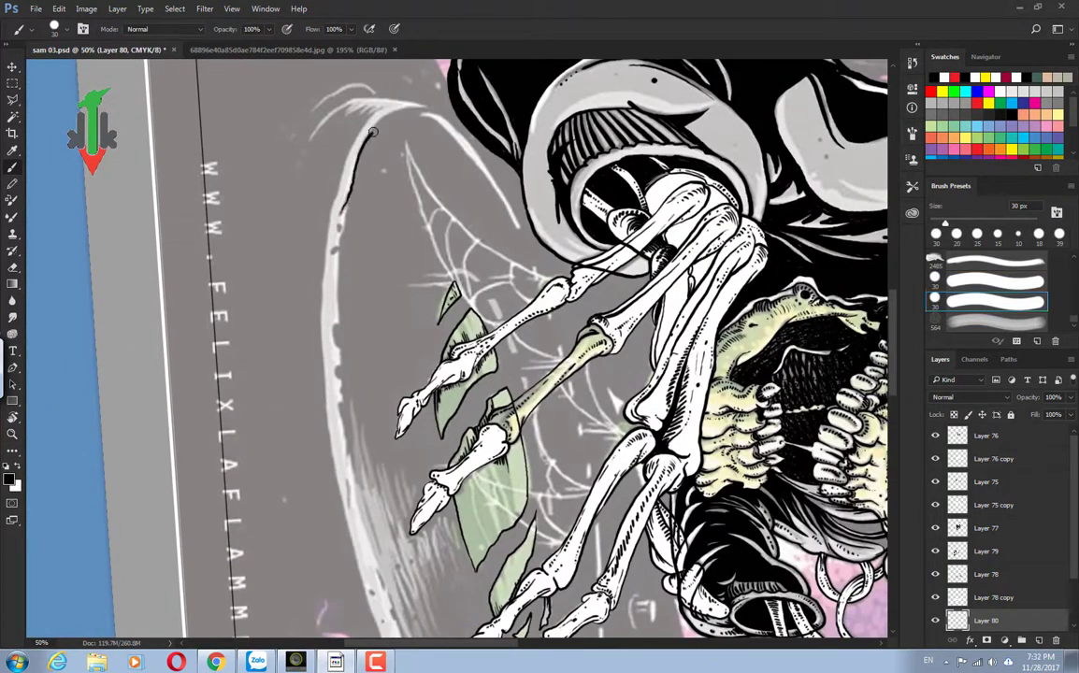
{"action": "left_click_drag", "start_coordinate": [353, 197], "coordinate": [338, 324]}
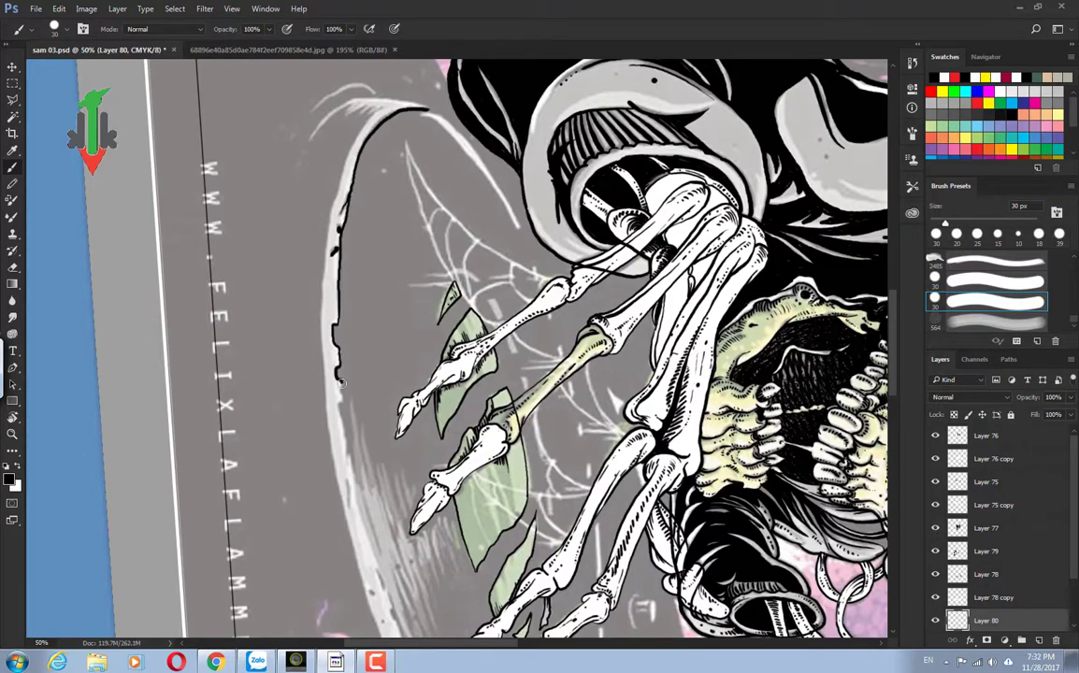
{"action": "left_click_drag", "start_coordinate": [292, 249], "coordinate": [342, 96]}
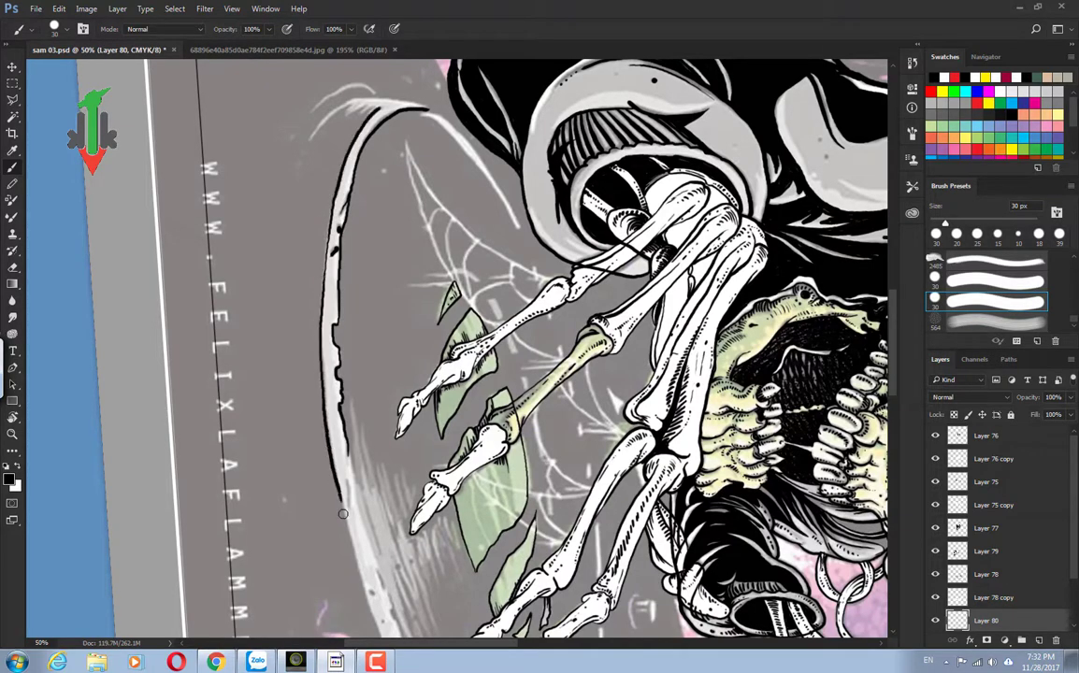
{"action": "left_click_drag", "start_coordinate": [291, 252], "coordinate": [308, 462]}
{"action": "mouse_move", "coordinate": [424, 166]}
{"action": "left_mouse_down"}
{"action": "mouse_move", "coordinate": [450, 251]}
{"action": "mouse_move", "coordinate": [354, 298]}
{"action": "mouse_move", "coordinate": [393, 218]}
{"action": "mouse_move", "coordinate": [468, 214]}
{"action": "left_mouse_up"}
{"action": "left_click_drag", "start_coordinate": [352, 288], "coordinate": [389, 218]}
{"action": "mouse_move", "coordinate": [377, 249]}
{"action": "left_mouse_down"}
{"action": "mouse_move", "coordinate": [393, 253]}
{"action": "mouse_move", "coordinate": [323, 337]}
{"action": "left_mouse_up"}
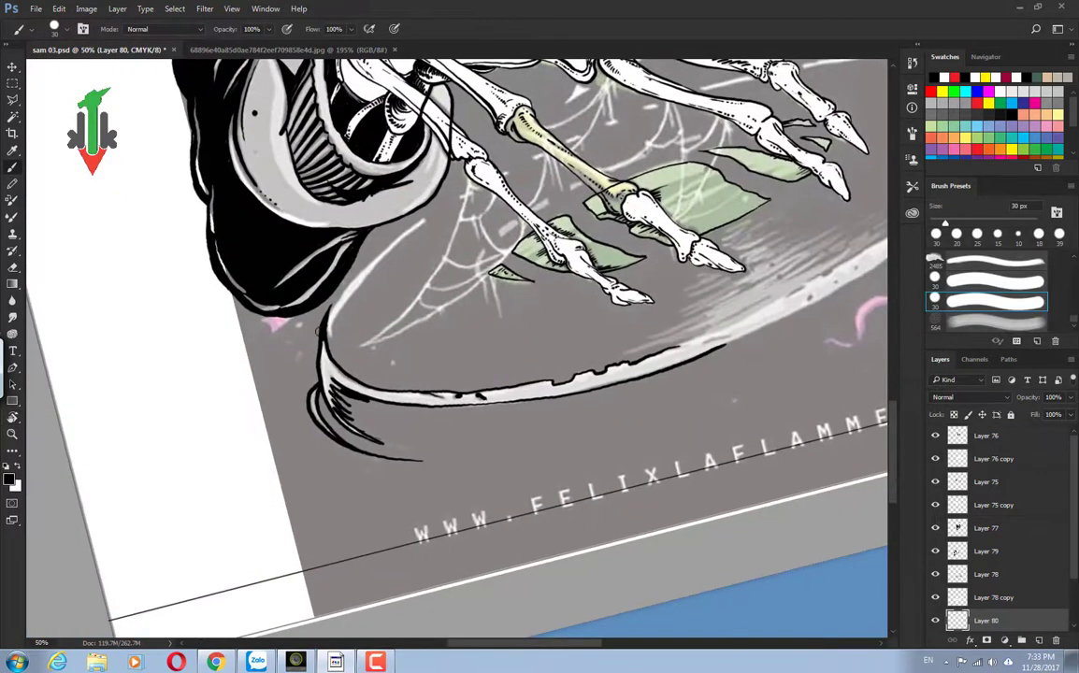
Step: Extend the curved ink line up over the pink swirl and hatch its outer edge
{"action": "mouse_move", "coordinate": [556, 195]}
{"action": "left_mouse_down"}
{"action": "mouse_move", "coordinate": [373, 231]}
{"action": "mouse_move", "coordinate": [483, 238]}
{"action": "left_mouse_up"}
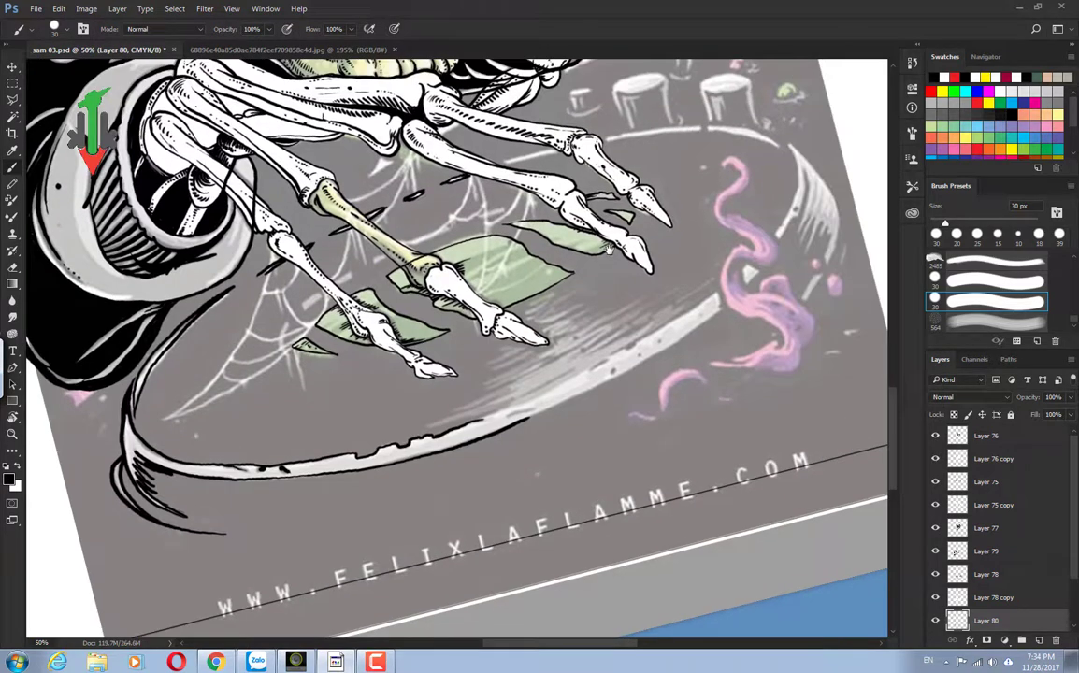
{"action": "left_click_drag", "start_coordinate": [562, 166], "coordinate": [431, 58]}
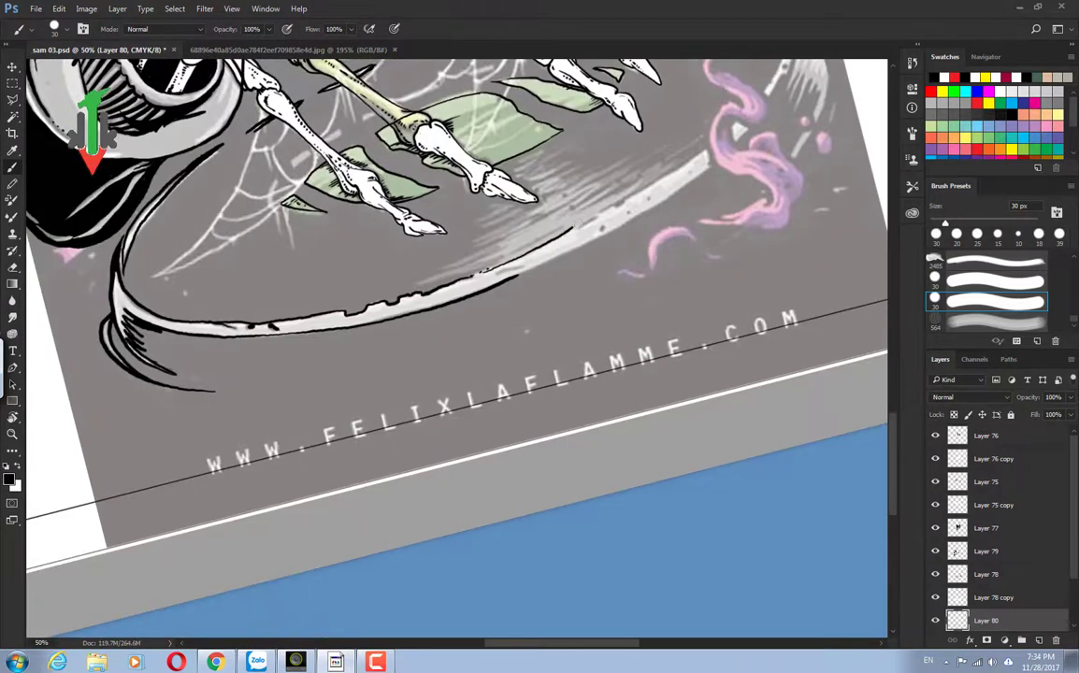
{"action": "left_click_drag", "start_coordinate": [524, 224], "coordinate": [704, 161]}
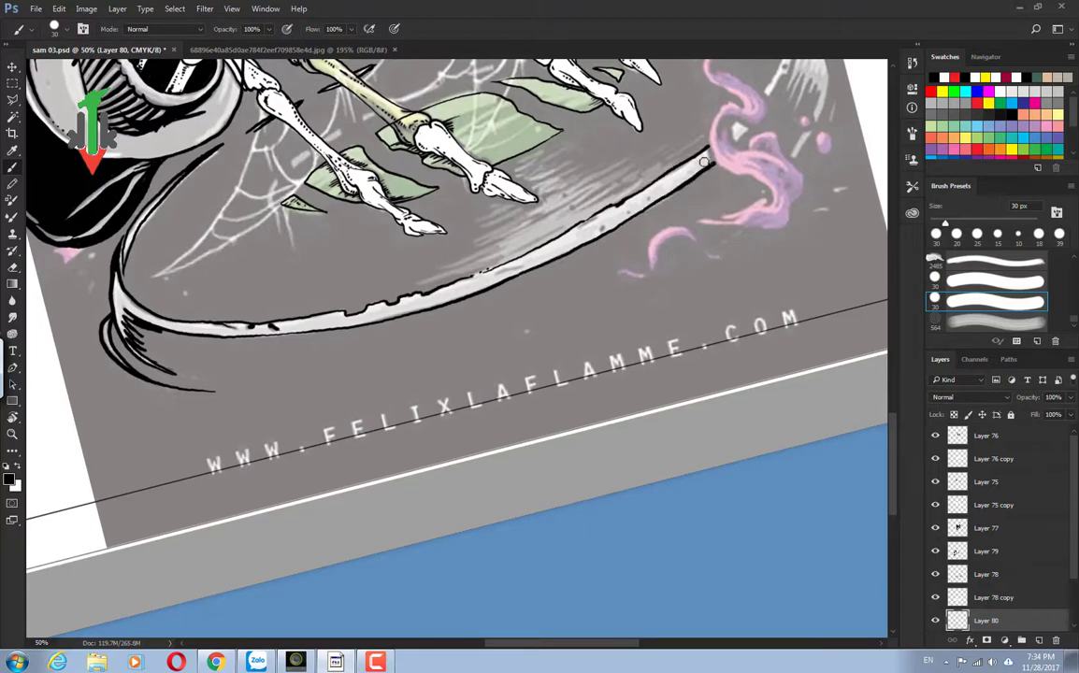
{"action": "left_click_drag", "start_coordinate": [497, 277], "coordinate": [560, 234]}
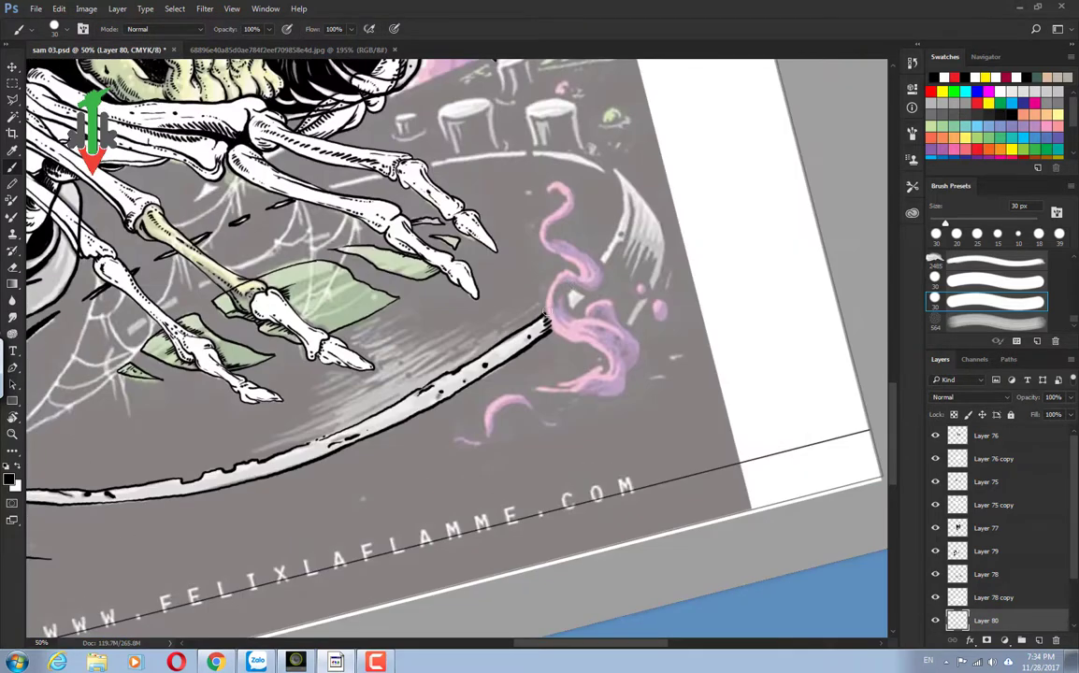
{"action": "mouse_move", "coordinate": [551, 322]}
{"action": "left_mouse_down"}
{"action": "mouse_move", "coordinate": [612, 168]}
{"action": "mouse_move", "coordinate": [548, 323]}
{"action": "left_mouse_up"}
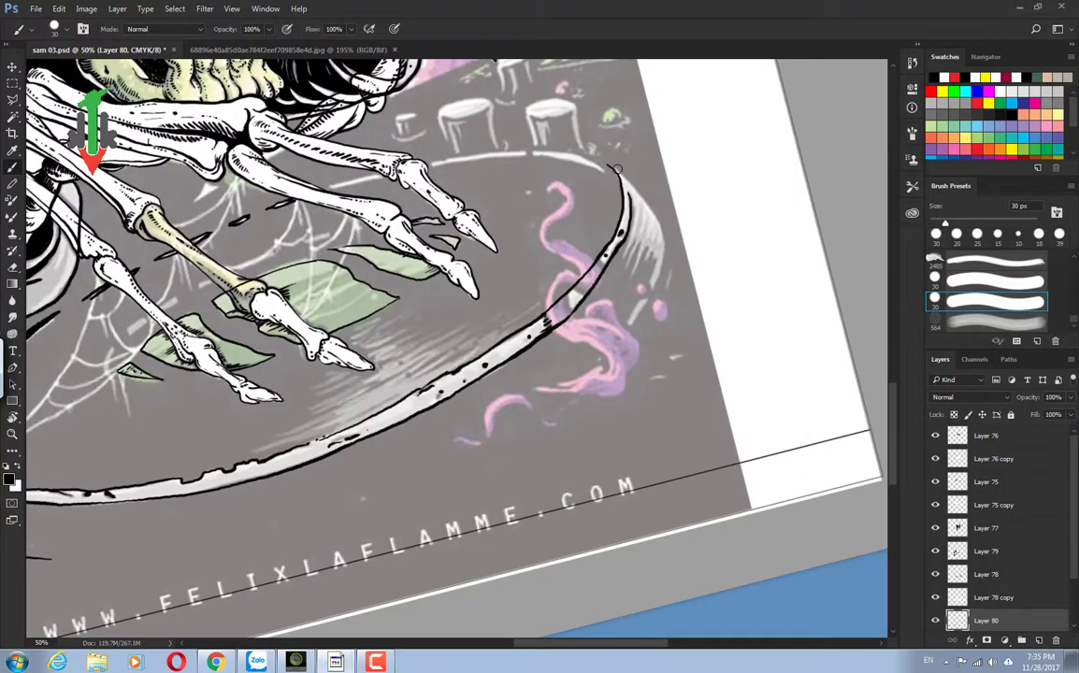
{"action": "left_click_drag", "start_coordinate": [617, 170], "coordinate": [626, 327]}
{"action": "mouse_move", "coordinate": [632, 244]}
{"action": "left_mouse_down"}
{"action": "mouse_move", "coordinate": [639, 271]}
{"action": "mouse_move", "coordinate": [636, 242]}
{"action": "left_mouse_up"}
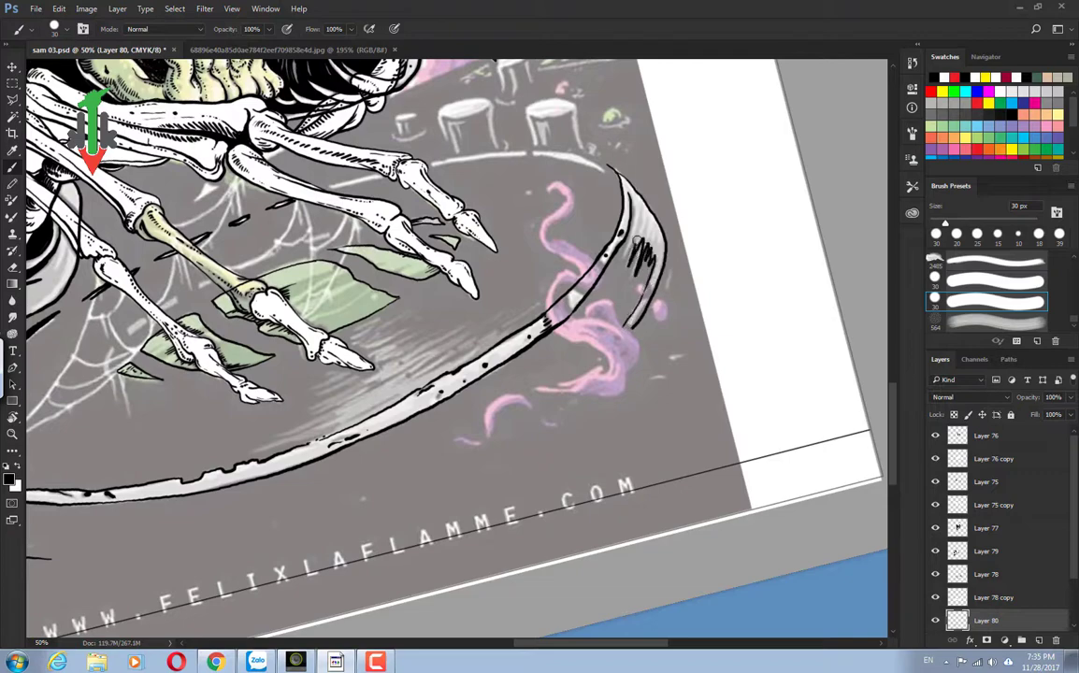
{"action": "key", "text": "r"}
{"action": "mouse_move", "coordinate": [584, 266]}
{"action": "left_mouse_down"}
{"action": "mouse_move", "coordinate": [477, 257]}
{"action": "mouse_move", "coordinate": [485, 230]}
{"action": "left_mouse_up"}
Step: Thicken the diagonal curve line and ink small curved strokes on the knob at 100% zoom
{"action": "key", "text": "b"}
{"action": "left_click_drag", "start_coordinate": [447, 271], "coordinate": [519, 212]}
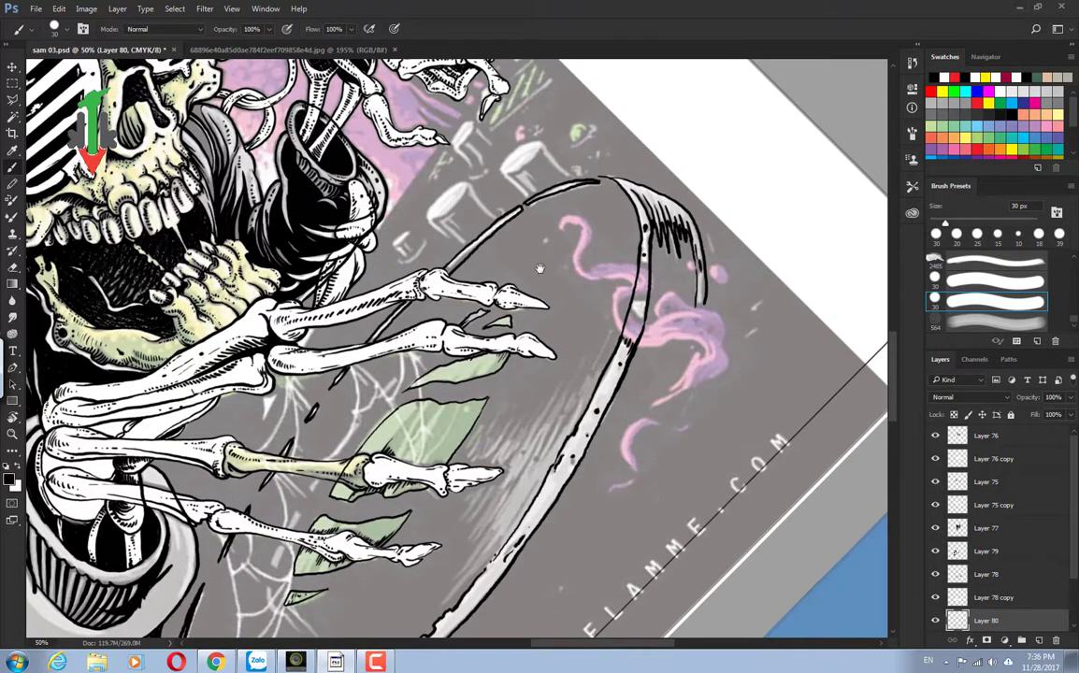
{"action": "key", "text": "z"}
{"action": "left_click", "coordinate": [499, 224]}
{"action": "key", "text": "b"}
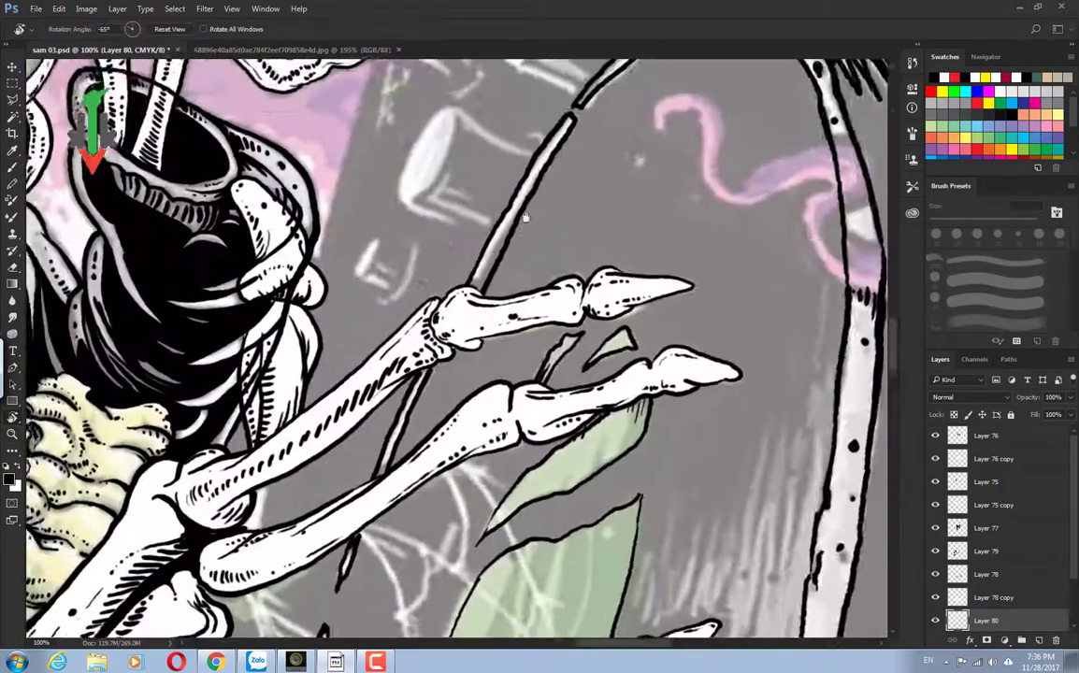
{"action": "left_click_drag", "start_coordinate": [514, 186], "coordinate": [485, 249]}
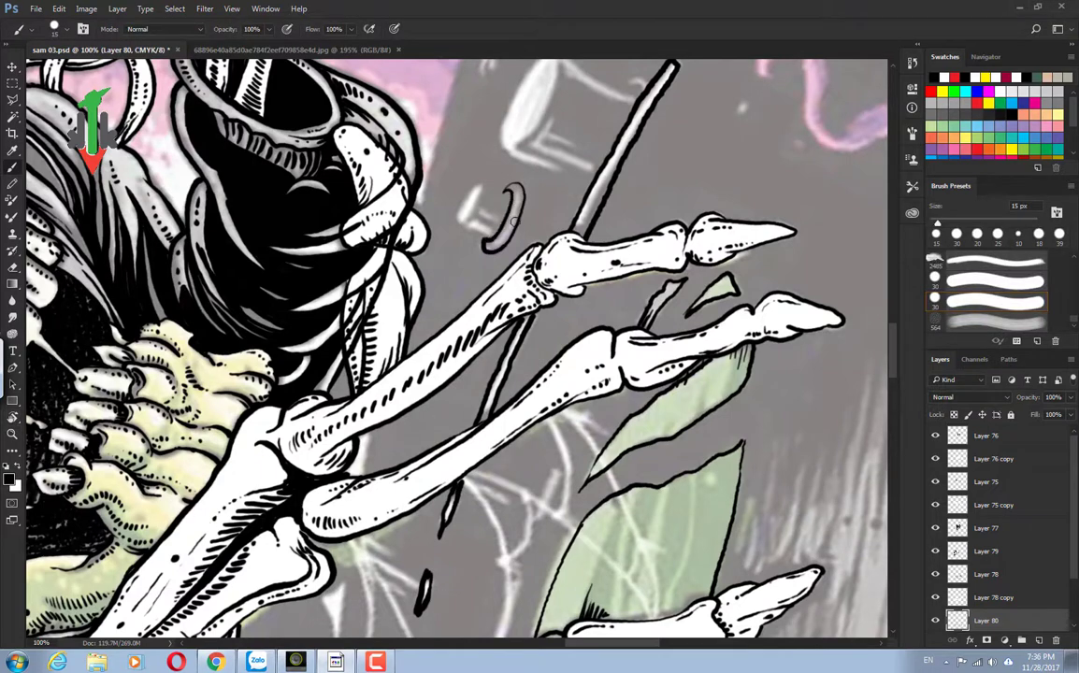
{"action": "left_click_drag", "start_coordinate": [477, 187], "coordinate": [465, 218]}
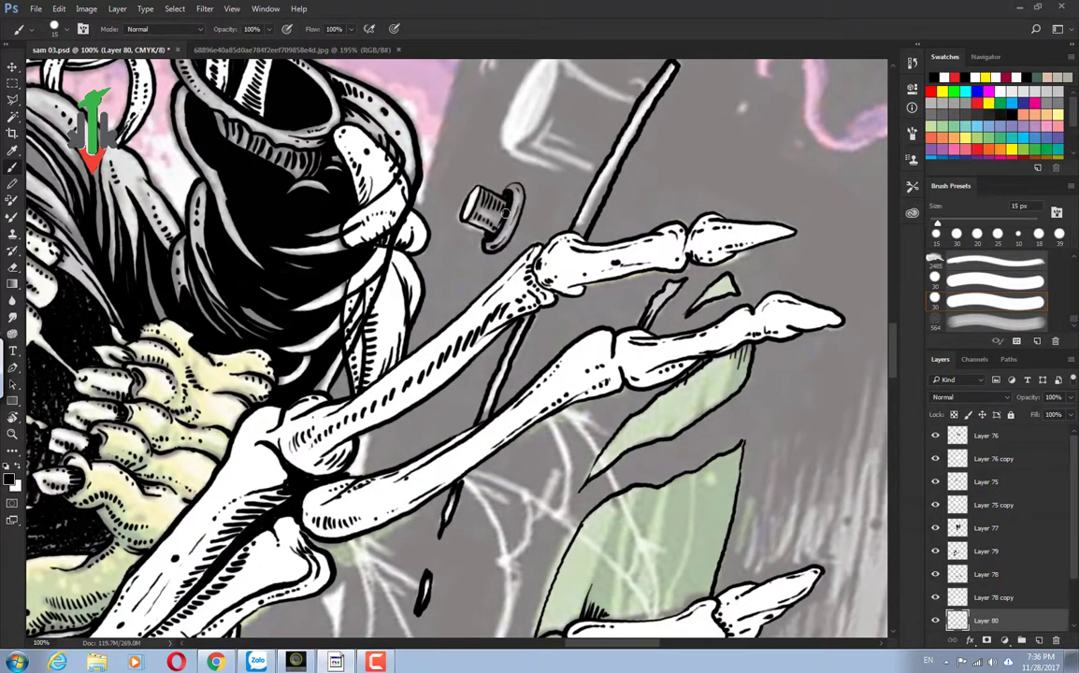
{"action": "left_click_drag", "start_coordinate": [457, 221], "coordinate": [410, 312]}
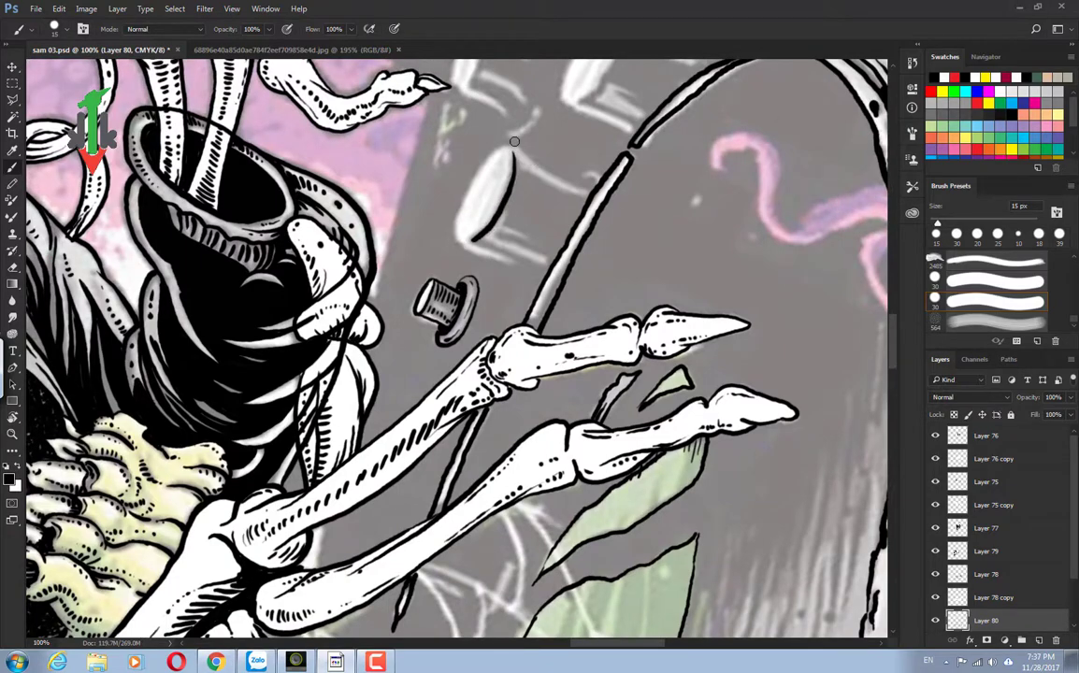
{"action": "left_click_drag", "start_coordinate": [514, 141], "coordinate": [513, 263]}
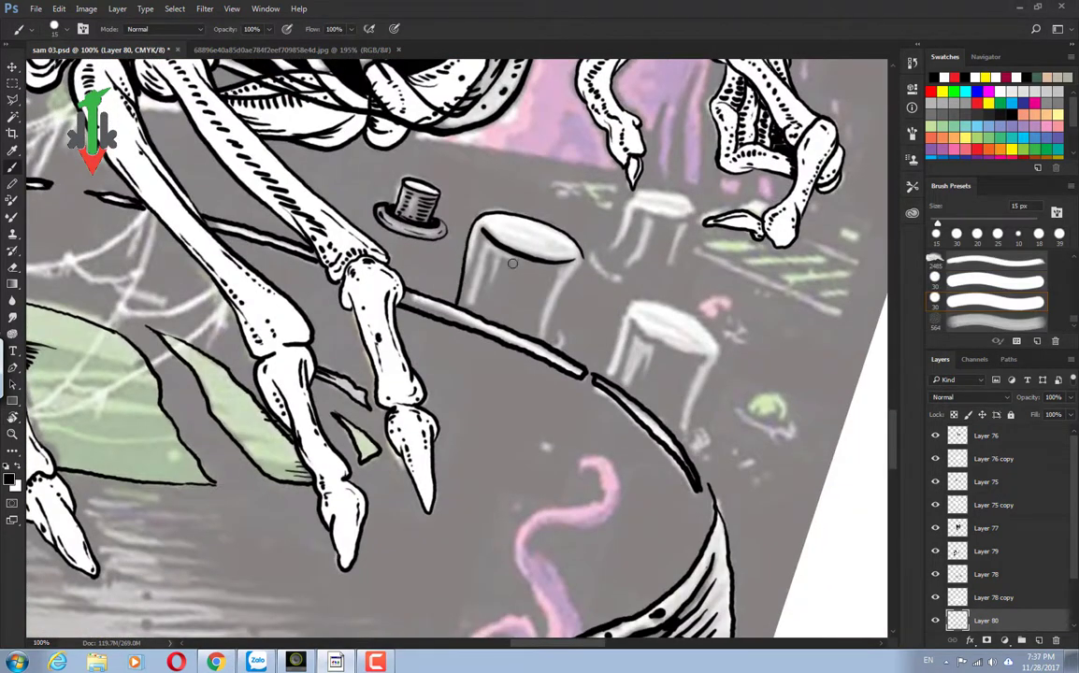
Step: Undo the ellipse stroke and fill the top hat's left side solid black via a lasso selection
{"action": "key", "text": "ctrl+z"}
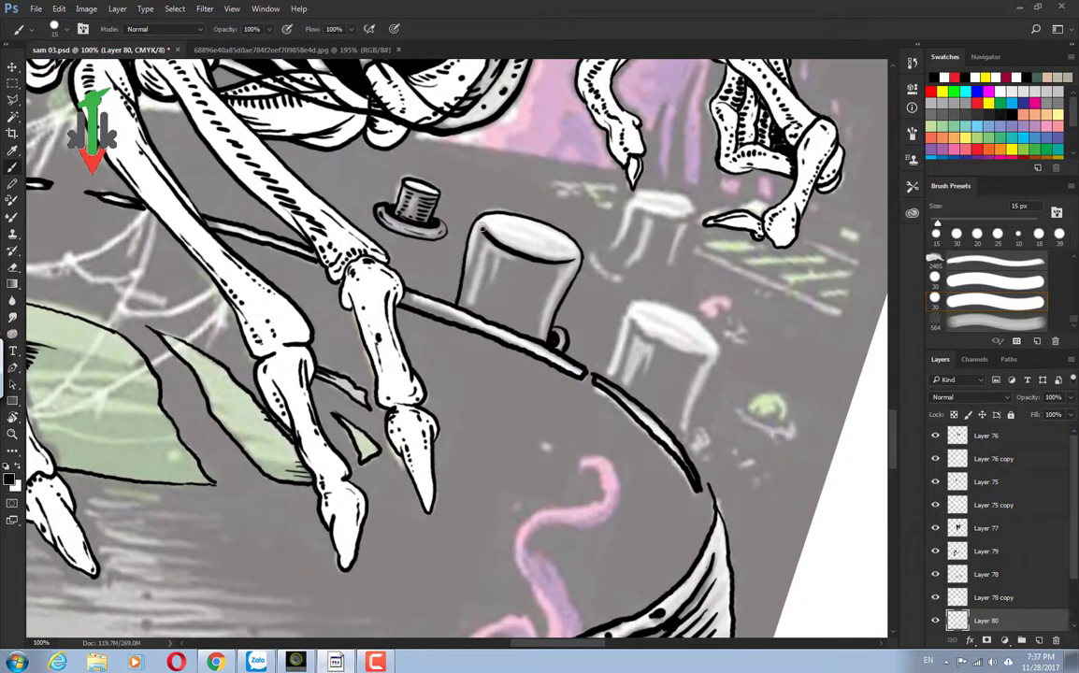
{"action": "left_click_drag", "start_coordinate": [496, 245], "coordinate": [488, 304]}
{"action": "key", "text": "l"}
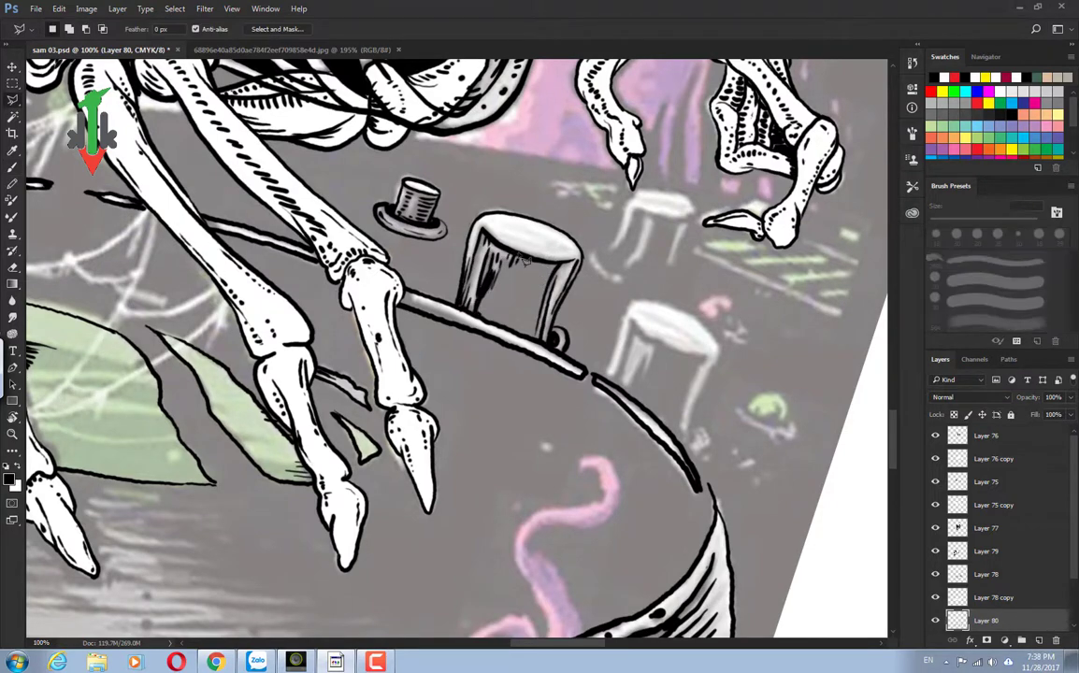
{"action": "left_click_drag", "start_coordinate": [491, 231], "coordinate": [505, 280]}
{"action": "key", "text": "alt+BackSpace"}
{"action": "key", "text": "ctrl+d"}
{"action": "key", "text": "b"}
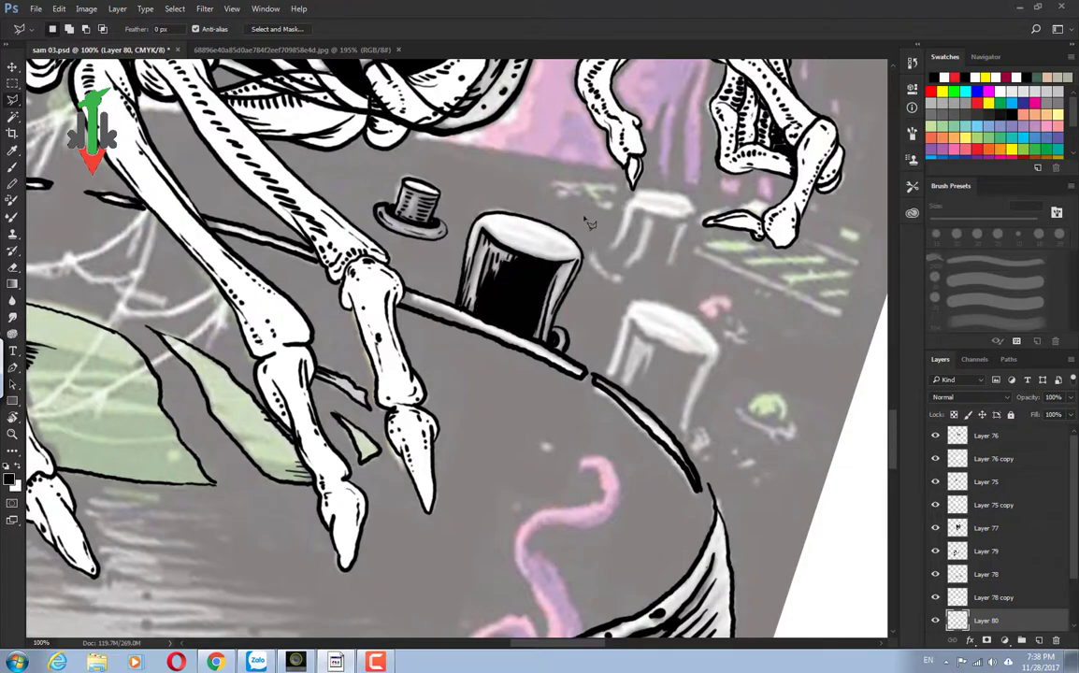
Step: Outline the white top hat, its top and the small oval in black
{"action": "mouse_move", "coordinate": [583, 217]}
{"action": "left_mouse_down"}
{"action": "mouse_move", "coordinate": [390, 231]}
{"action": "mouse_move", "coordinate": [310, 273]}
{"action": "left_mouse_up"}
{"action": "mouse_move", "coordinate": [425, 219]}
{"action": "left_mouse_down"}
{"action": "mouse_move", "coordinate": [477, 168]}
{"action": "mouse_move", "coordinate": [505, 187]}
{"action": "mouse_move", "coordinate": [463, 215]}
{"action": "mouse_move", "coordinate": [490, 168]}
{"action": "mouse_move", "coordinate": [505, 185]}
{"action": "left_mouse_up"}
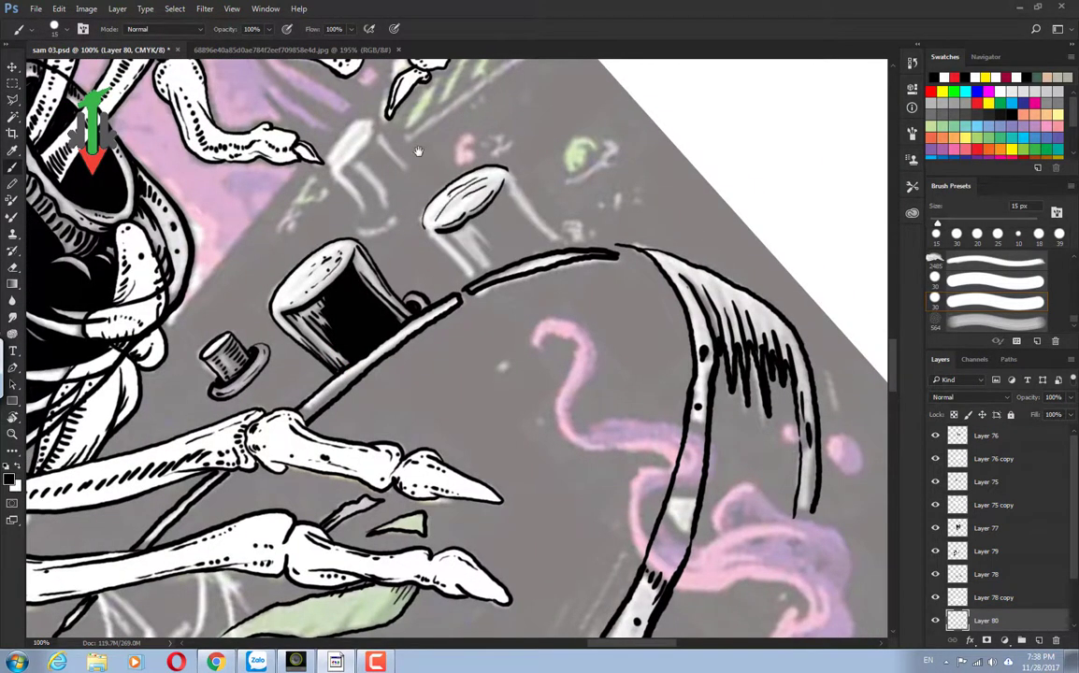
{"action": "mouse_move", "coordinate": [338, 148]}
{"action": "left_mouse_down"}
{"action": "mouse_move", "coordinate": [385, 213]}
{"action": "mouse_move", "coordinate": [420, 192]}
{"action": "left_mouse_up"}
{"action": "left_click_drag", "start_coordinate": [410, 285], "coordinate": [458, 222]}
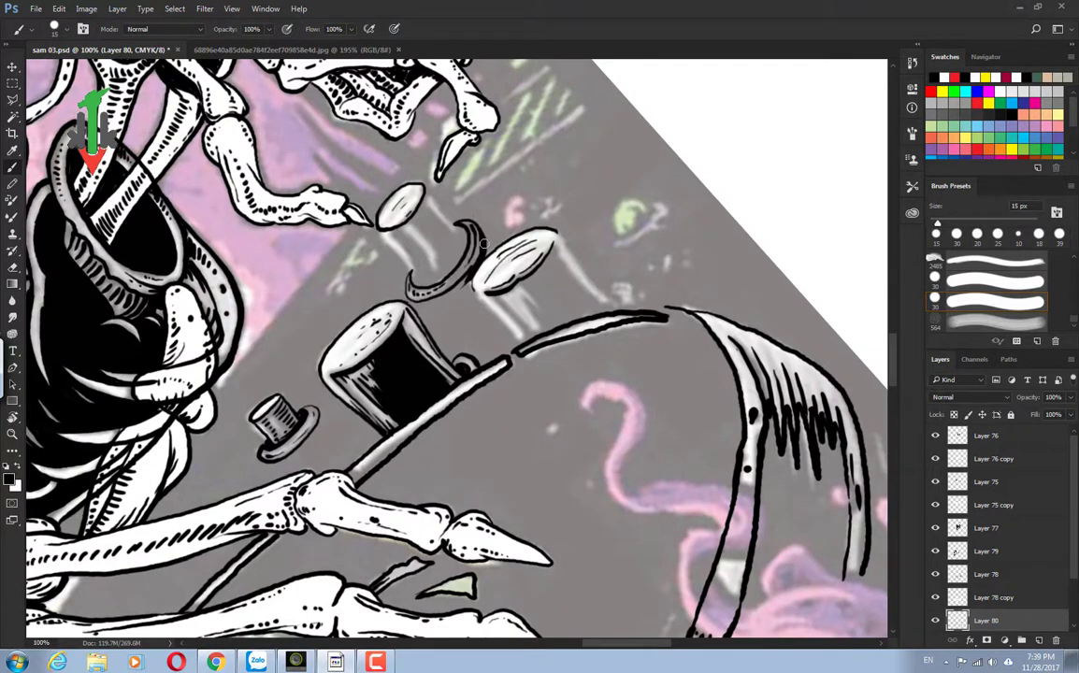
{"action": "key", "text": "r"}
{"action": "mouse_move", "coordinate": [409, 281]}
{"action": "left_mouse_down"}
{"action": "mouse_move", "coordinate": [512, 215]}
{"action": "mouse_move", "coordinate": [508, 276]}
{"action": "left_mouse_up"}
Step: Hatch the top hat's right side and stipple its left side and brim
{"action": "mouse_move", "coordinate": [521, 230]}
{"action": "left_mouse_down"}
{"action": "mouse_move", "coordinate": [519, 280]}
{"action": "mouse_move", "coordinate": [533, 280]}
{"action": "mouse_move", "coordinate": [553, 245]}
{"action": "mouse_move", "coordinate": [551, 281]}
{"action": "left_mouse_up"}
{"action": "mouse_move", "coordinate": [558, 239]}
{"action": "left_mouse_down"}
{"action": "mouse_move", "coordinate": [556, 282]}
{"action": "mouse_move", "coordinate": [535, 269]}
{"action": "mouse_move", "coordinate": [514, 281]}
{"action": "left_mouse_up"}
{"action": "left_click_drag", "start_coordinate": [453, 265], "coordinate": [488, 268]}
{"action": "left_click_drag", "start_coordinate": [503, 245], "coordinate": [500, 266]}
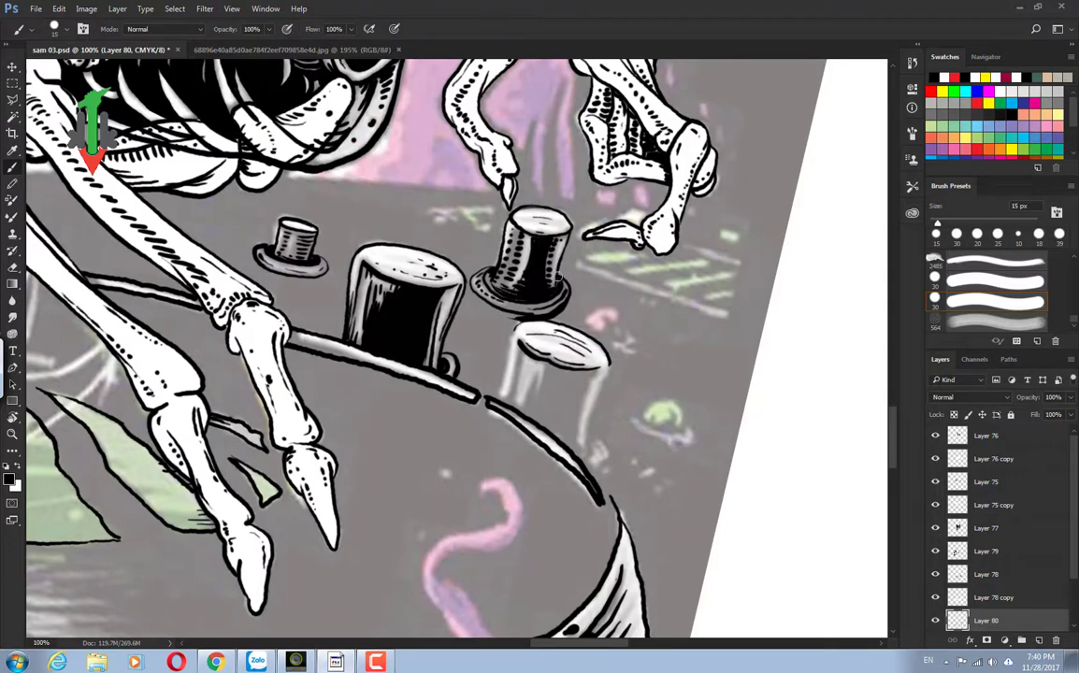
{"action": "left_click_drag", "start_coordinate": [576, 210], "coordinate": [534, 97]}
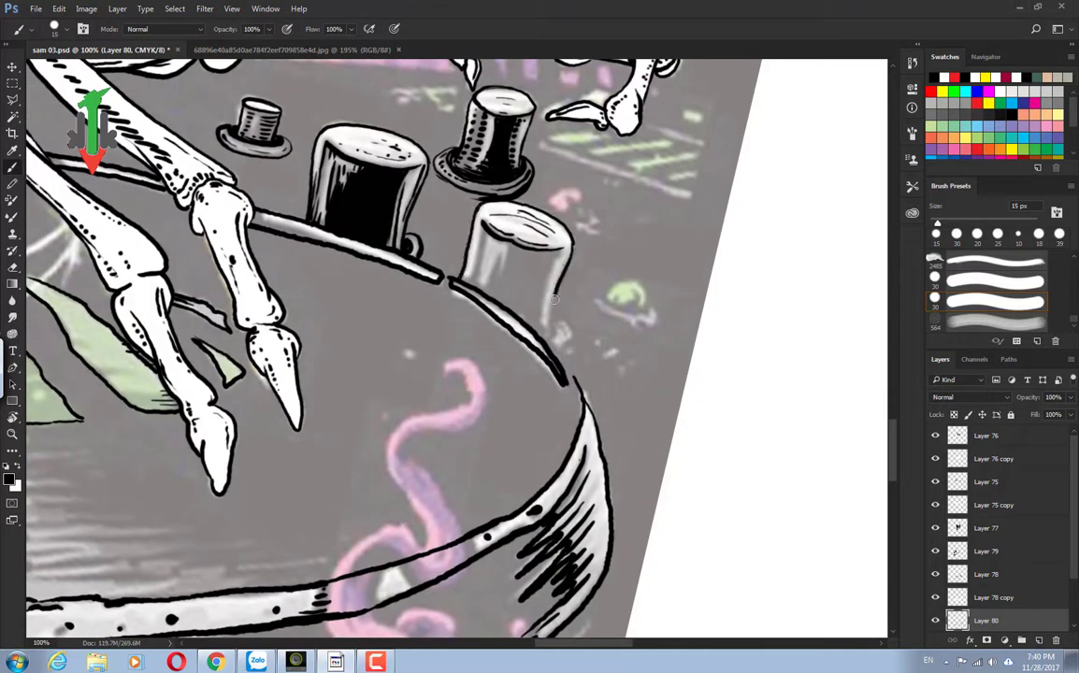
Step: Ink a small loop at the white knob's base and stipple dots along both its edges
{"action": "left_click_drag", "start_coordinate": [557, 317], "coordinate": [555, 344]}
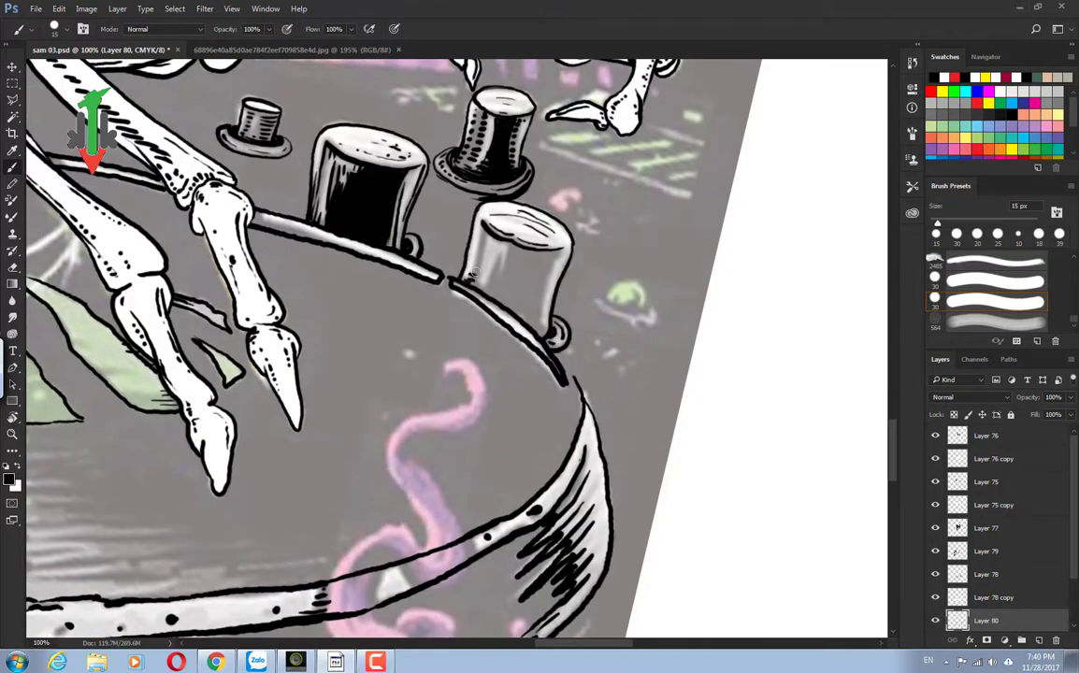
{"action": "mouse_move", "coordinate": [471, 241]}
{"action": "left_mouse_down"}
{"action": "mouse_move", "coordinate": [479, 277]}
{"action": "mouse_move", "coordinate": [505, 298]}
{"action": "mouse_move", "coordinate": [544, 281]}
{"action": "left_mouse_up"}
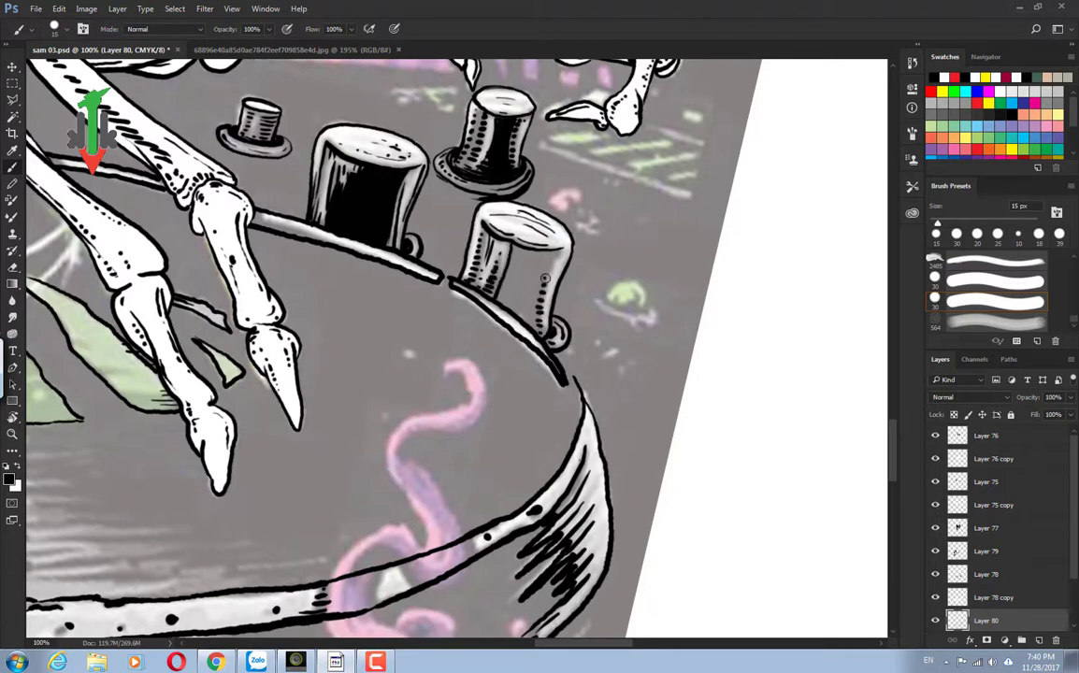
{"action": "left_click_drag", "start_coordinate": [545, 323], "coordinate": [553, 246]}
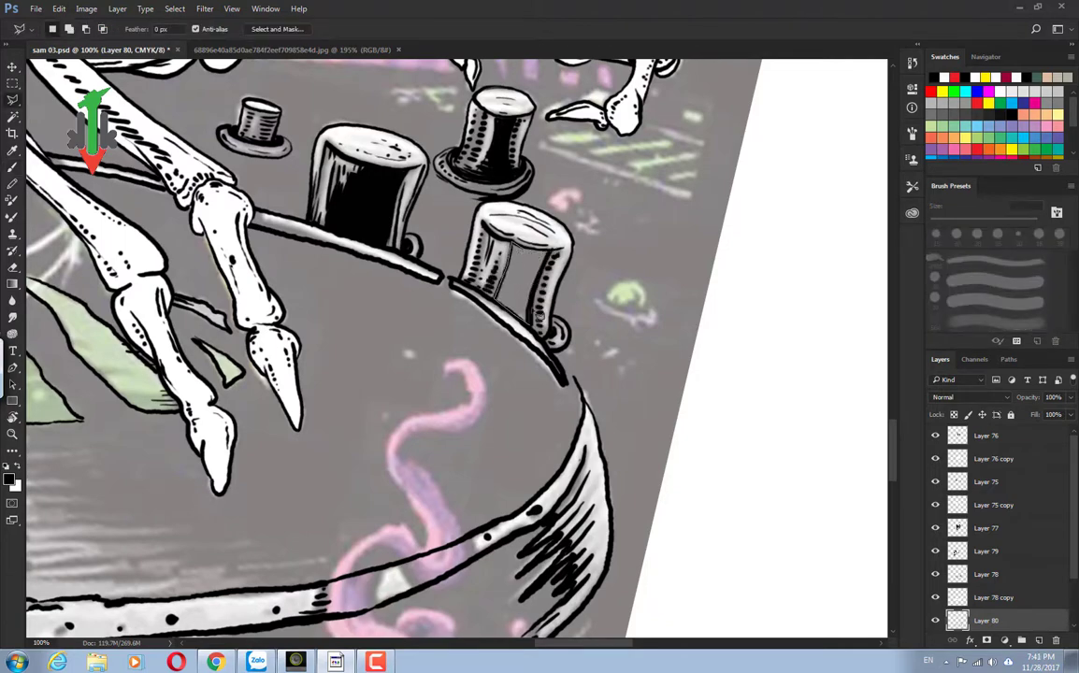
{"action": "key", "text": "r"}
{"action": "left_click_drag", "start_coordinate": [539, 315], "coordinate": [434, 249]}
{"action": "key", "text": "b"}
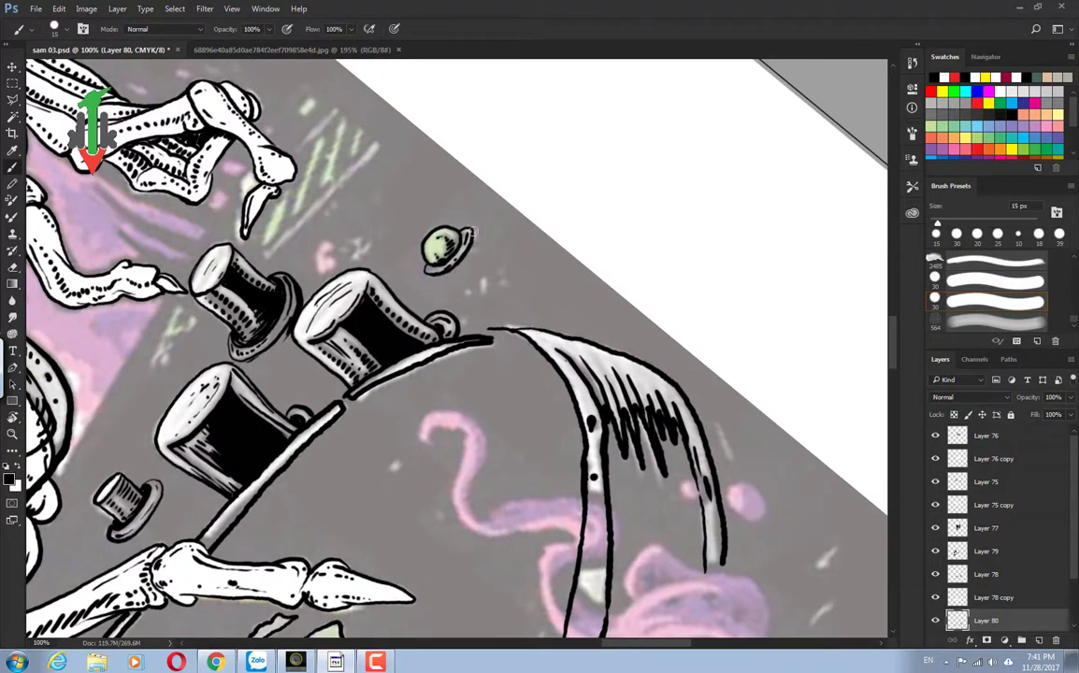
Step: Duplicate the green ball knob onto a new layer and move the copy up-left near the top knob
{"action": "key", "text": "r"}
{"action": "left_click_drag", "start_coordinate": [488, 272], "coordinate": [547, 243]}
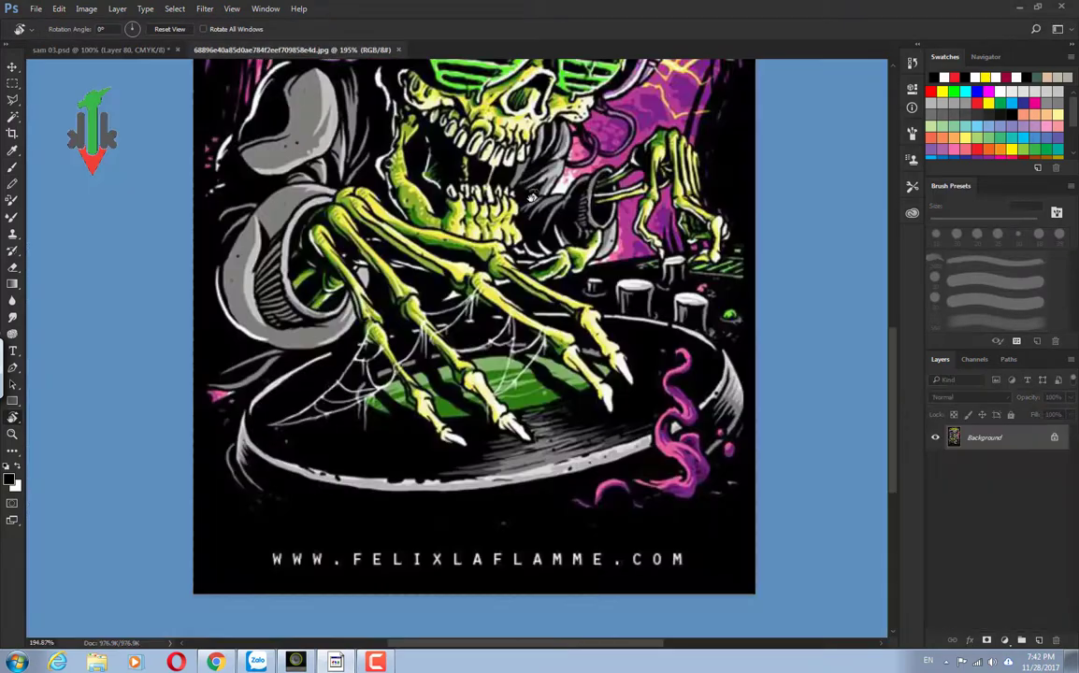
{"action": "key", "text": "ctrl+j"}
{"action": "key", "text": "v"}
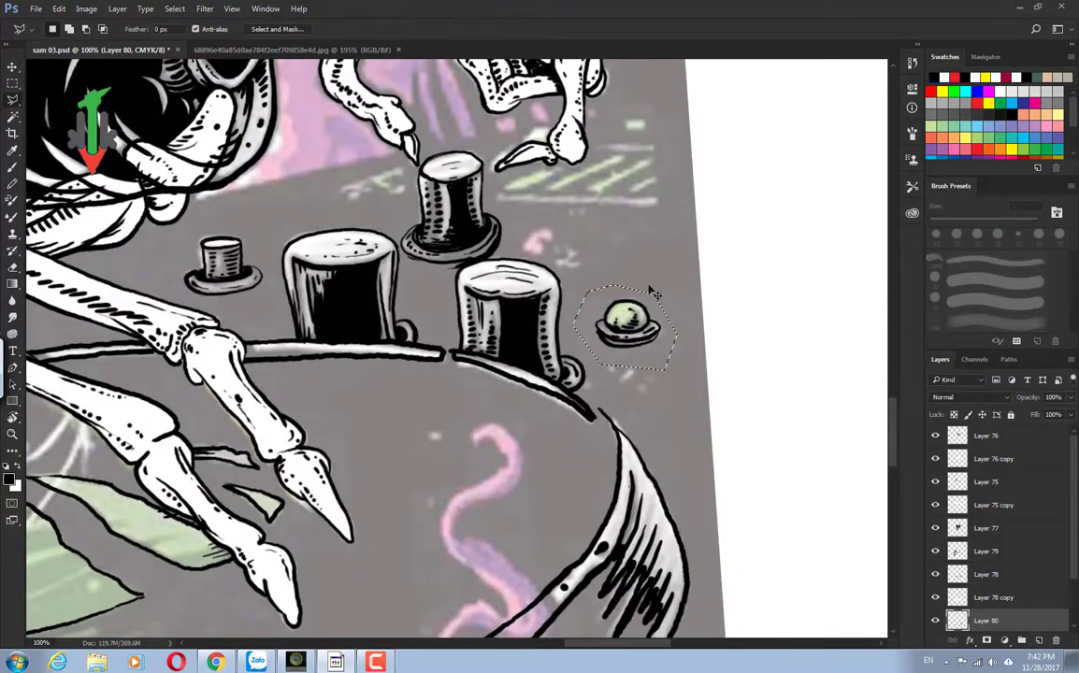
{"action": "mouse_move", "coordinate": [626, 322]}
{"action": "left_mouse_down"}
{"action": "mouse_move", "coordinate": [590, 265]}
{"action": "mouse_move", "coordinate": [555, 248]}
{"action": "left_mouse_up"}
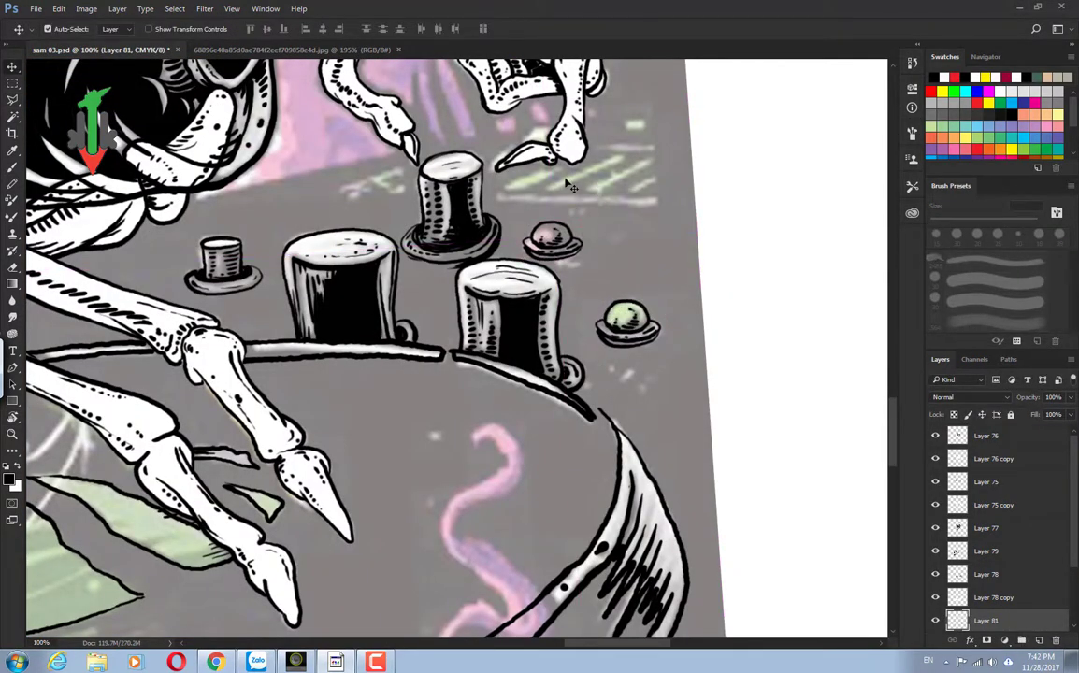
Step: Ink parallel track lines along the fader strip with the canvas rotated about 35°
{"action": "key", "text": "r"}
{"action": "mouse_move", "coordinate": [568, 183]}
{"action": "left_mouse_down"}
{"action": "mouse_move", "coordinate": [454, 149]}
{"action": "mouse_move", "coordinate": [551, 120]}
{"action": "left_mouse_up"}
{"action": "key", "text": "b"}
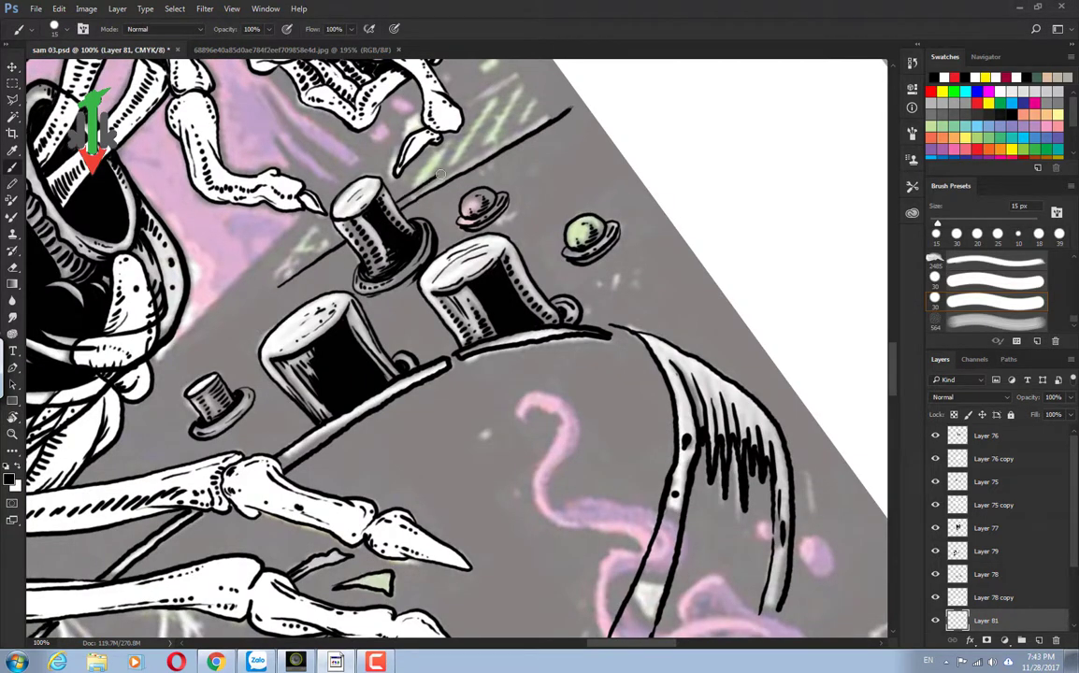
{"action": "left_click_drag", "start_coordinate": [394, 201], "coordinate": [564, 97]}
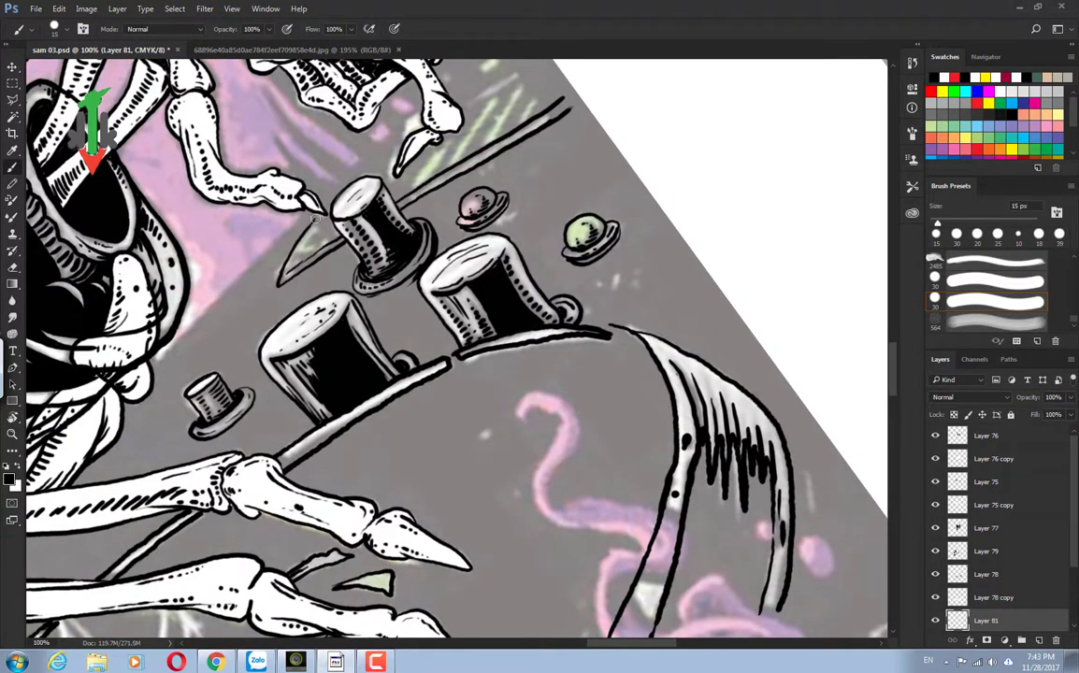
{"action": "scroll", "coordinate": [283, 196], "scroll_direction": "up", "scroll_amount": 2}
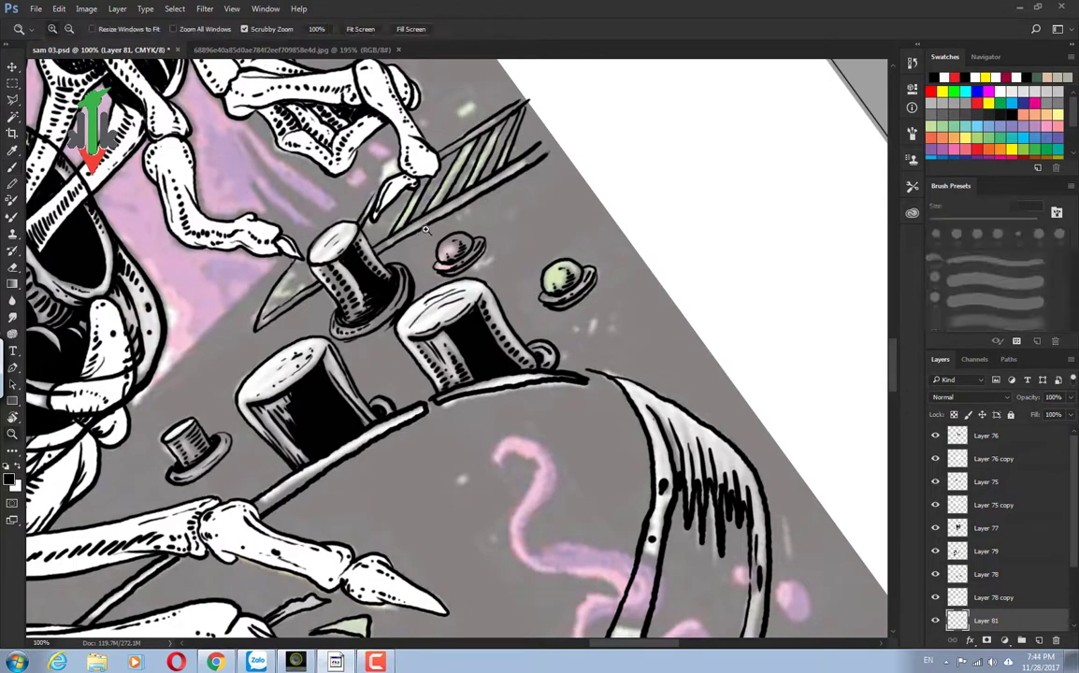
{"action": "scroll", "coordinate": [411, 177], "scroll_direction": "up", "scroll_amount": 2}
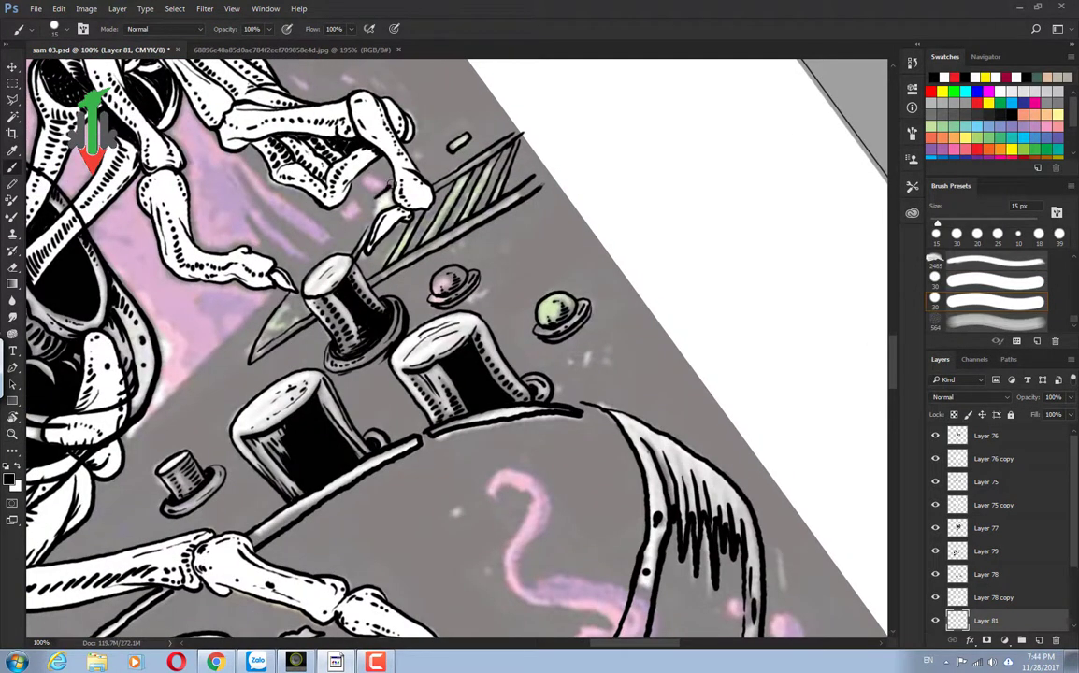
{"action": "scroll", "coordinate": [420, 150], "scroll_direction": "down", "scroll_amount": 3}
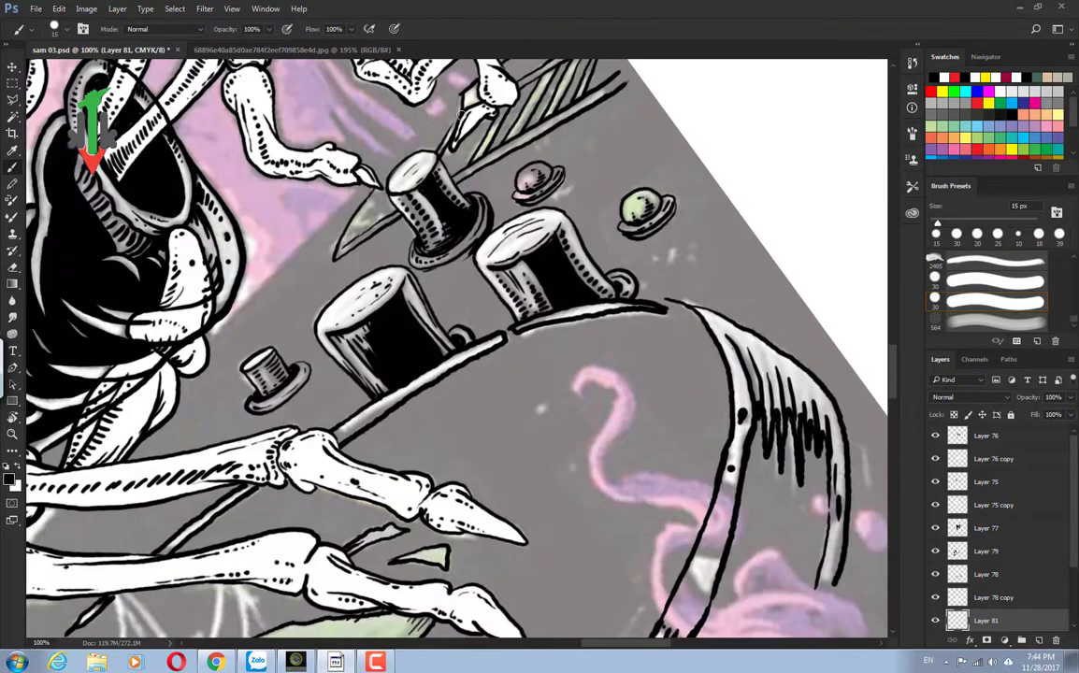
{"action": "scroll", "coordinate": [364, 196], "scroll_direction": "down", "scroll_amount": 5}
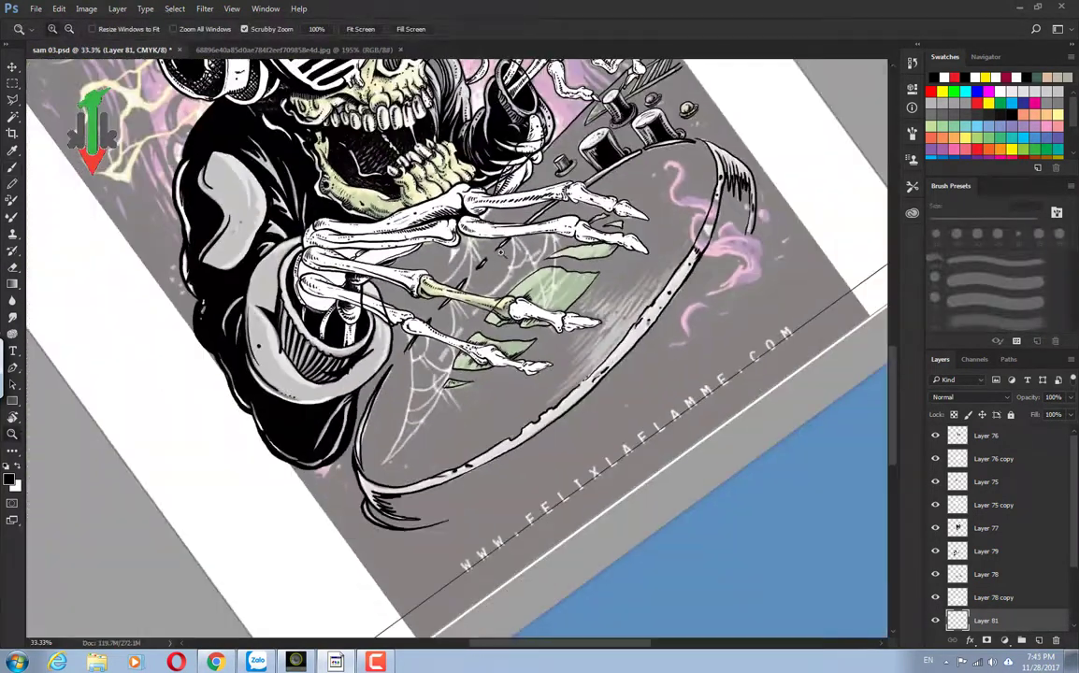
{"action": "key", "text": "r"}
{"action": "left_click_drag", "start_coordinate": [501, 250], "coordinate": [521, 280]}
Step: On Layer 80 in black, trace the long vine stem, a thorn spike and curling tendrils
{"action": "scroll", "coordinate": [326, 302], "scroll_direction": "down", "scroll_amount": 3}
{"action": "key", "text": "b"}
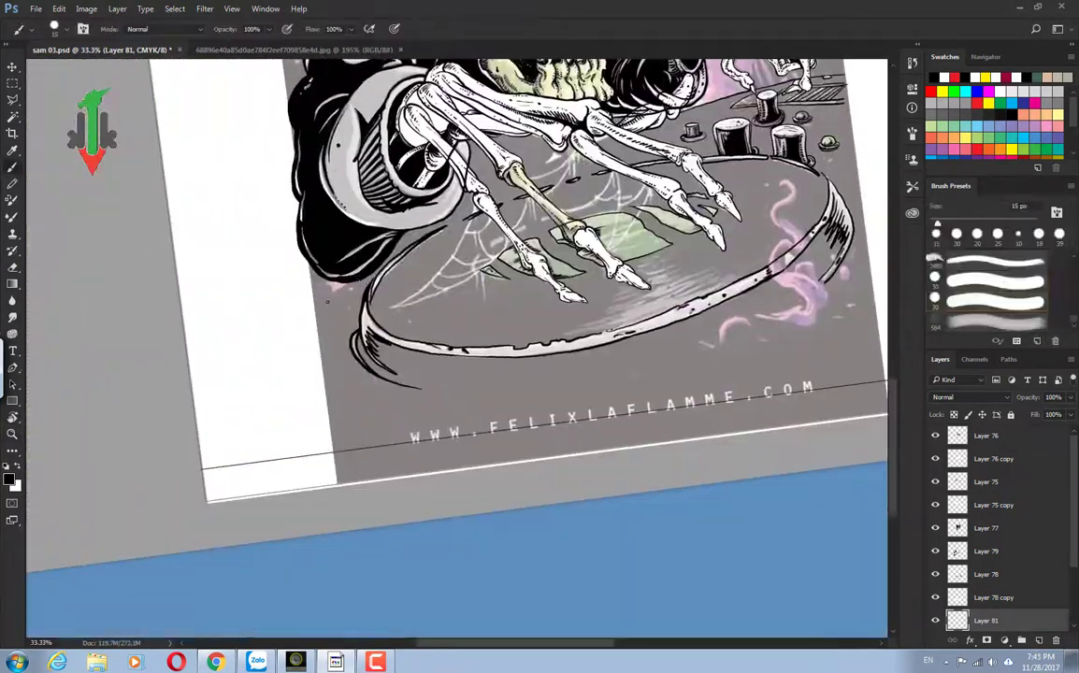
{"action": "key", "text": "r"}
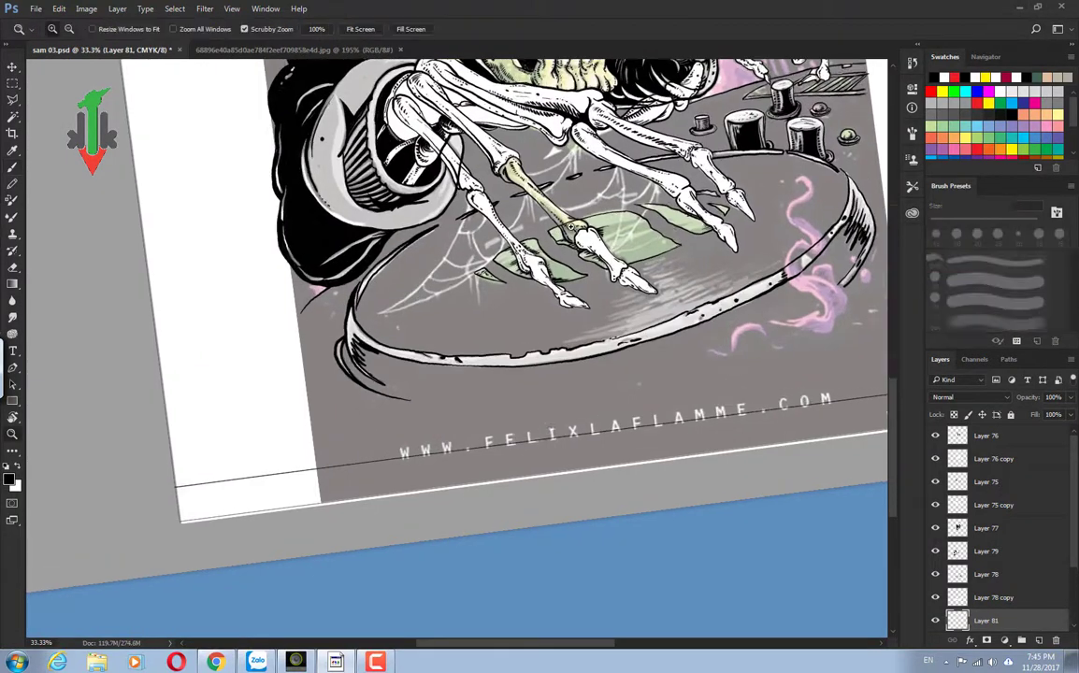
{"action": "left_click_drag", "start_coordinate": [523, 280], "coordinate": [385, 326]}
{"action": "key", "text": "b"}
{"action": "key", "text": "x"}
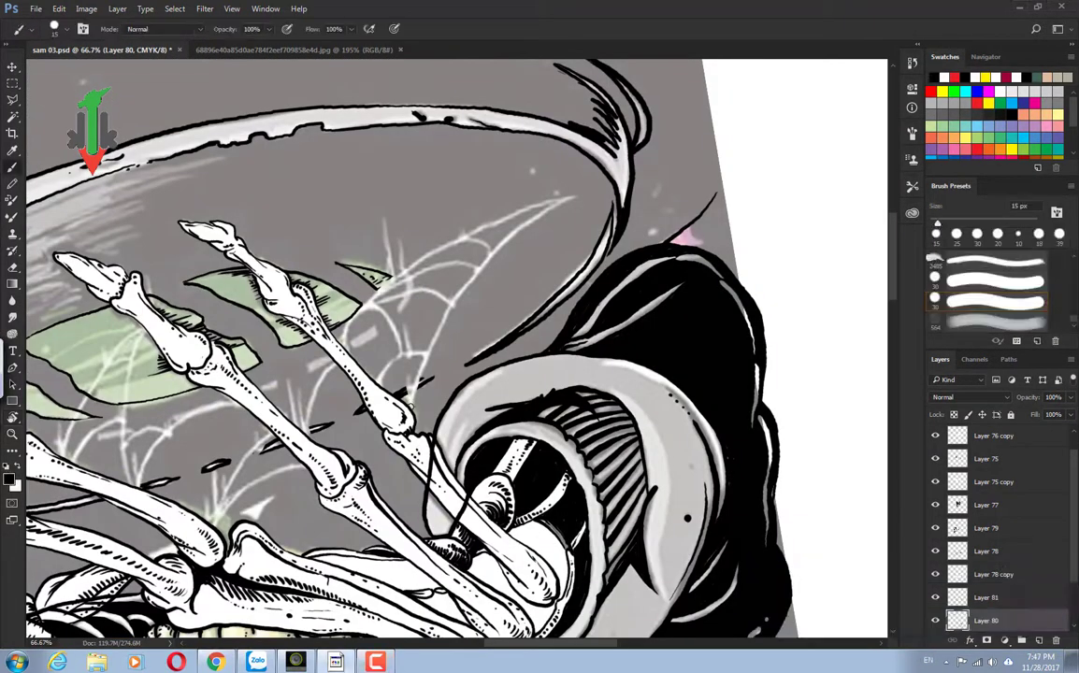
{"action": "scroll", "coordinate": [399, 421], "scroll_direction": "up", "scroll_amount": 1}
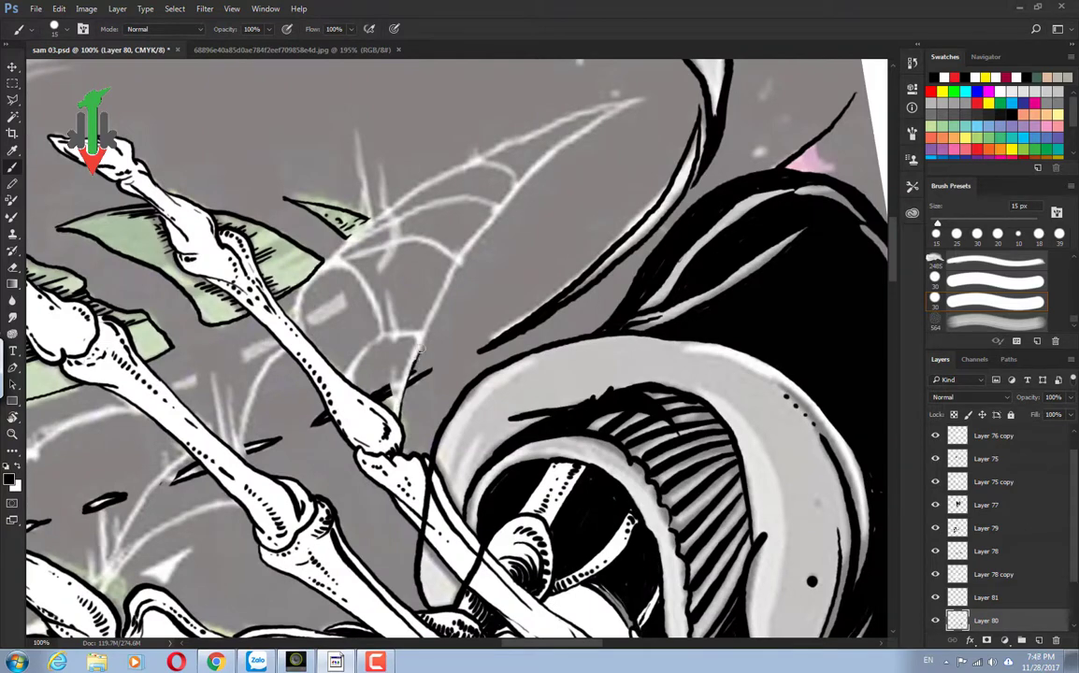
{"action": "mouse_move", "coordinate": [420, 349]}
{"action": "left_mouse_down"}
{"action": "mouse_move", "coordinate": [445, 198]}
{"action": "mouse_move", "coordinate": [643, 97]}
{"action": "left_mouse_up"}
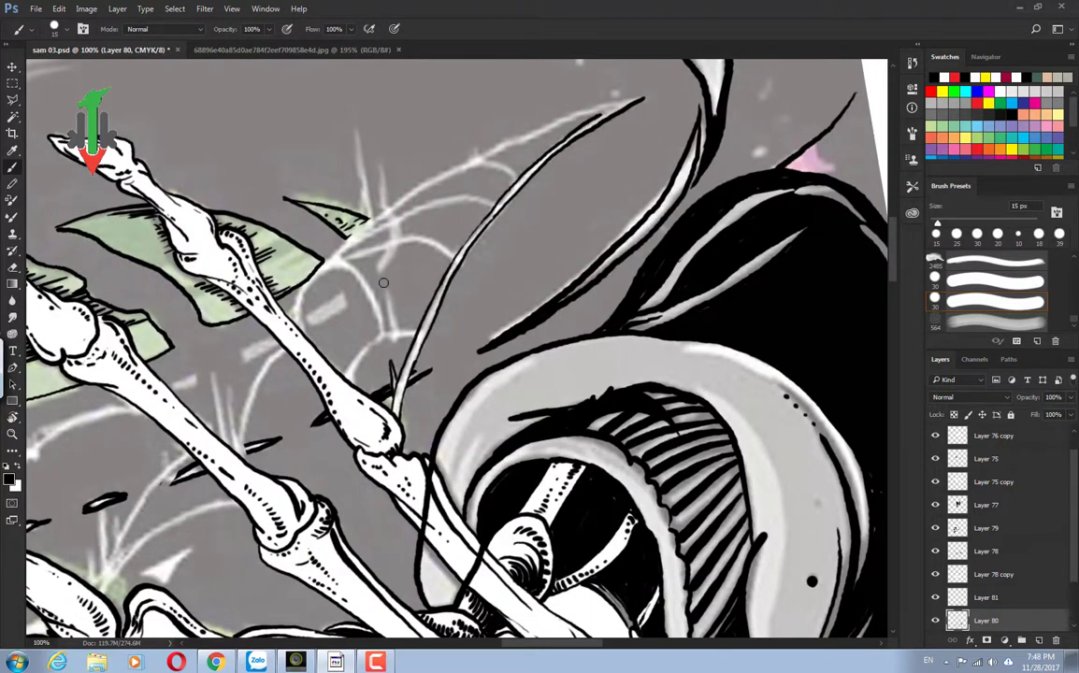
{"action": "left_click_drag", "start_coordinate": [368, 216], "coordinate": [355, 142]}
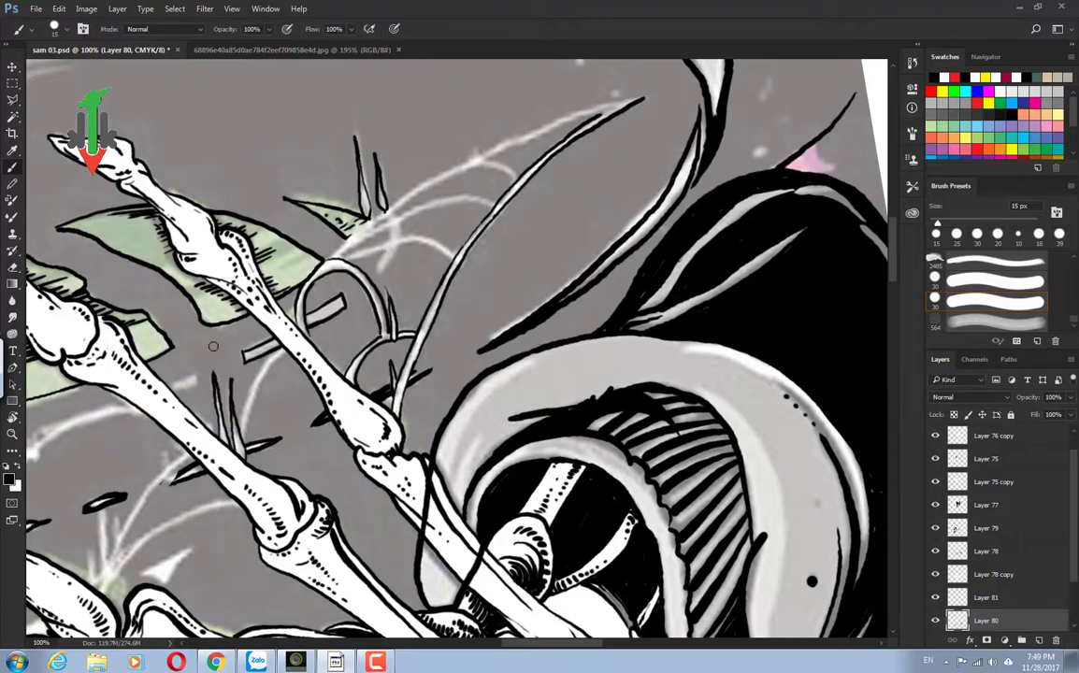
{"action": "mouse_move", "coordinate": [245, 426]}
{"action": "left_mouse_down"}
{"action": "mouse_move", "coordinate": [288, 352]}
{"action": "mouse_move", "coordinate": [346, 291]}
{"action": "mouse_move", "coordinate": [421, 122]}
{"action": "left_mouse_up"}
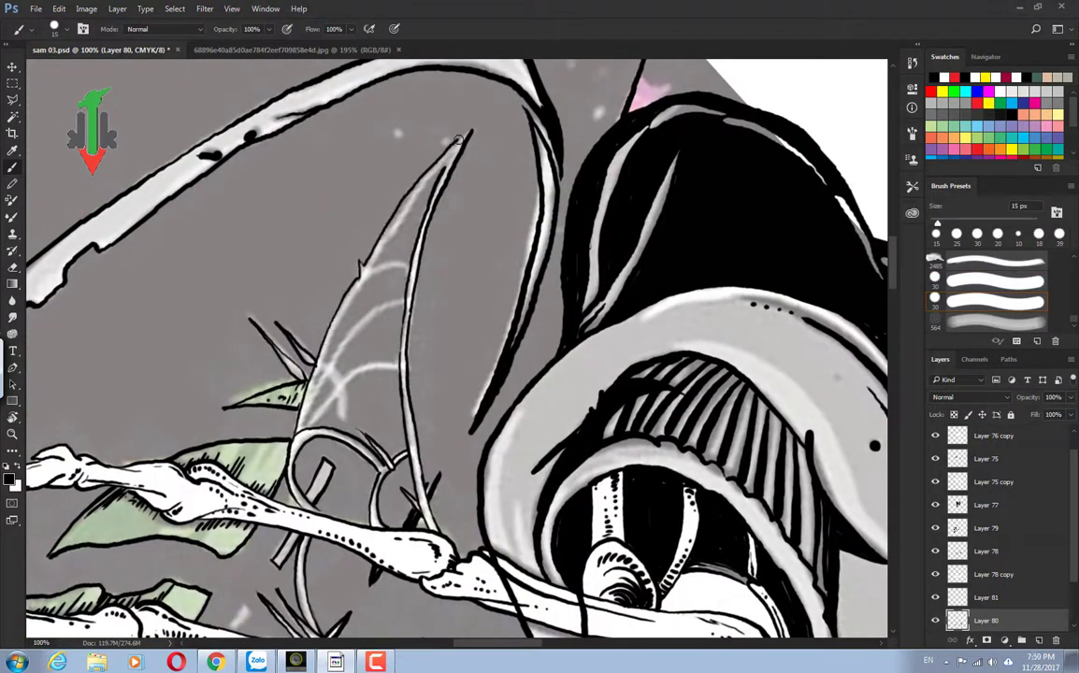
{"action": "left_click_drag", "start_coordinate": [332, 248], "coordinate": [432, 181]}
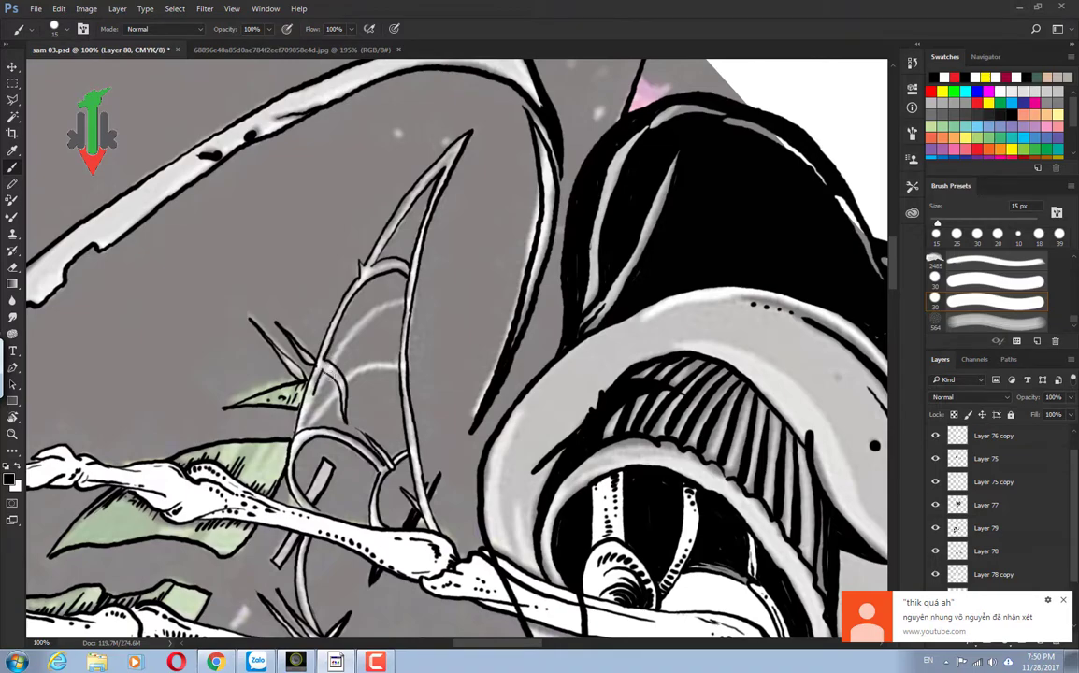
{"action": "left_click_drag", "start_coordinate": [365, 268], "coordinate": [294, 348]}
Step: Finish a vine tendril, then post a contact-number reply and close the tutorial tab
{"action": "left_click_drag", "start_coordinate": [402, 299], "coordinate": [322, 372]}
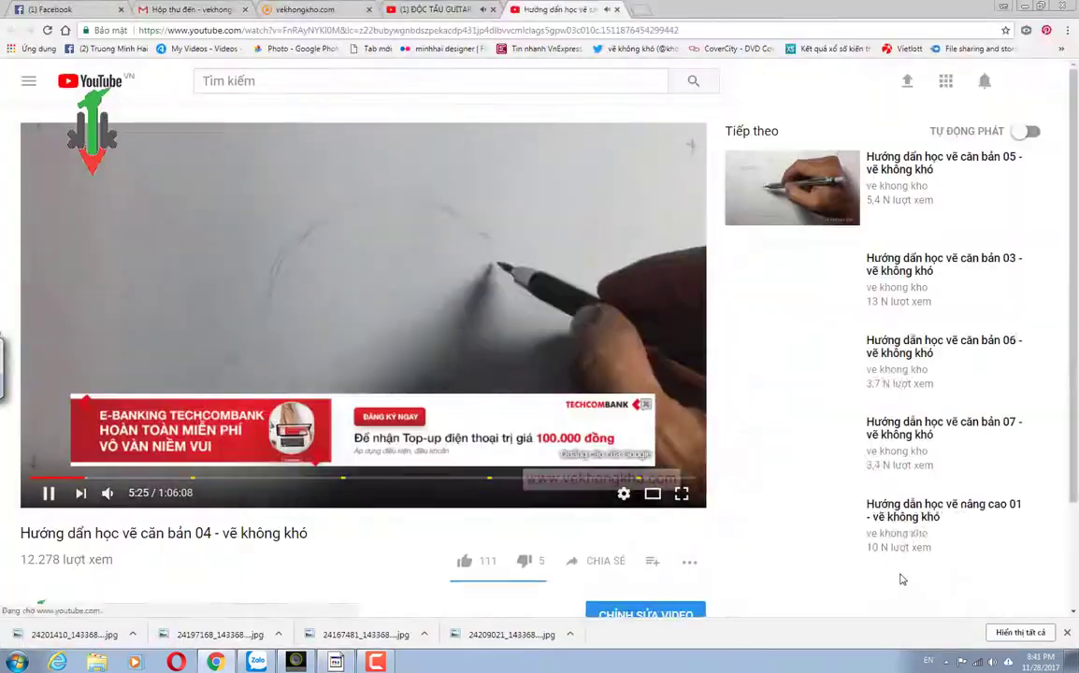
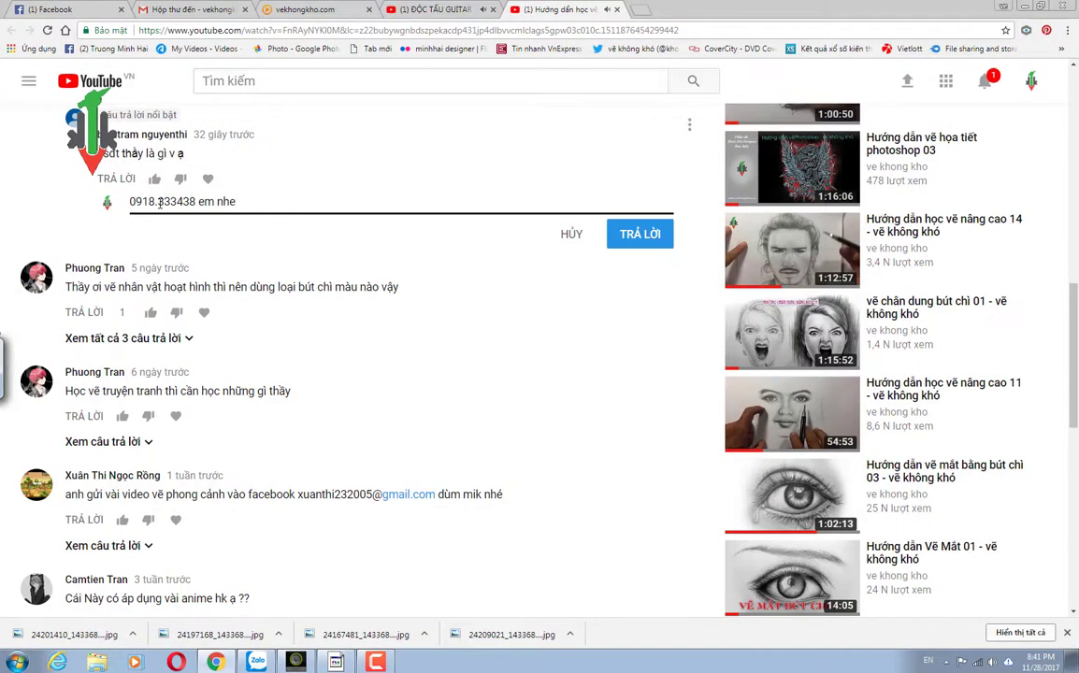
{"action": "left_click", "coordinate": [621, 241]}
{"action": "key", "text": "ctrl+w"}
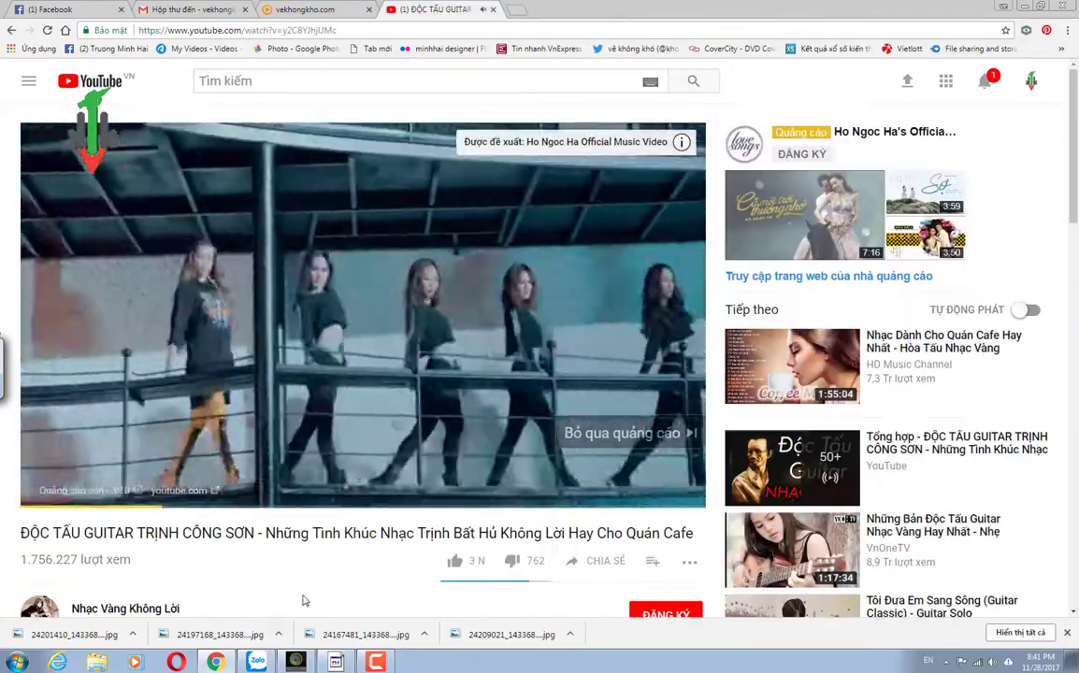
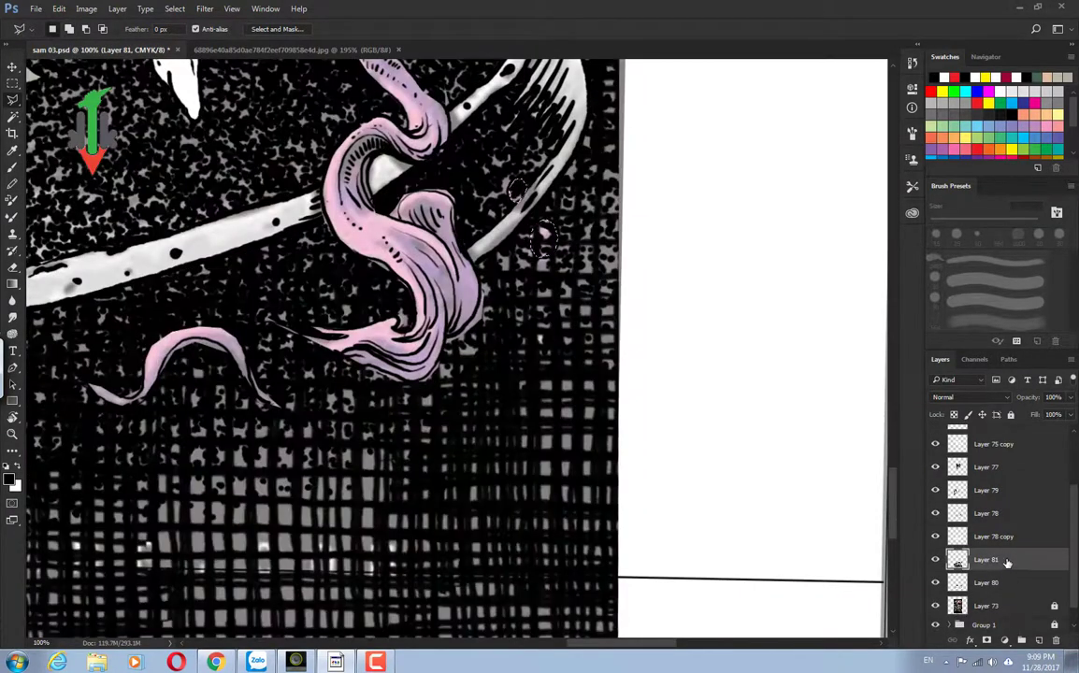
Step: Zoom in on the pink tentacle and brush black into the grey gaps inside its curls
{"action": "key", "text": "z"}
{"action": "left_click", "coordinate": [429, 281], "text": "alt"}
{"action": "left_click", "coordinate": [428, 248]}
{"action": "left_click", "coordinate": [428, 247]}
{"action": "key", "text": "b"}
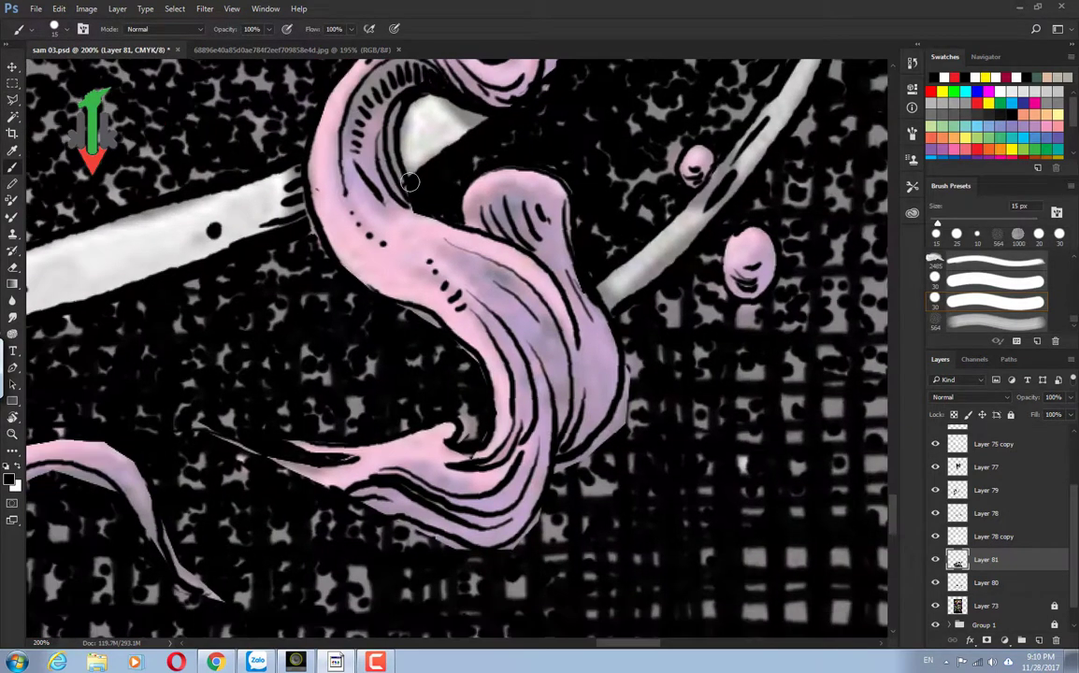
{"action": "left_click_drag", "start_coordinate": [410, 182], "coordinate": [367, 50]}
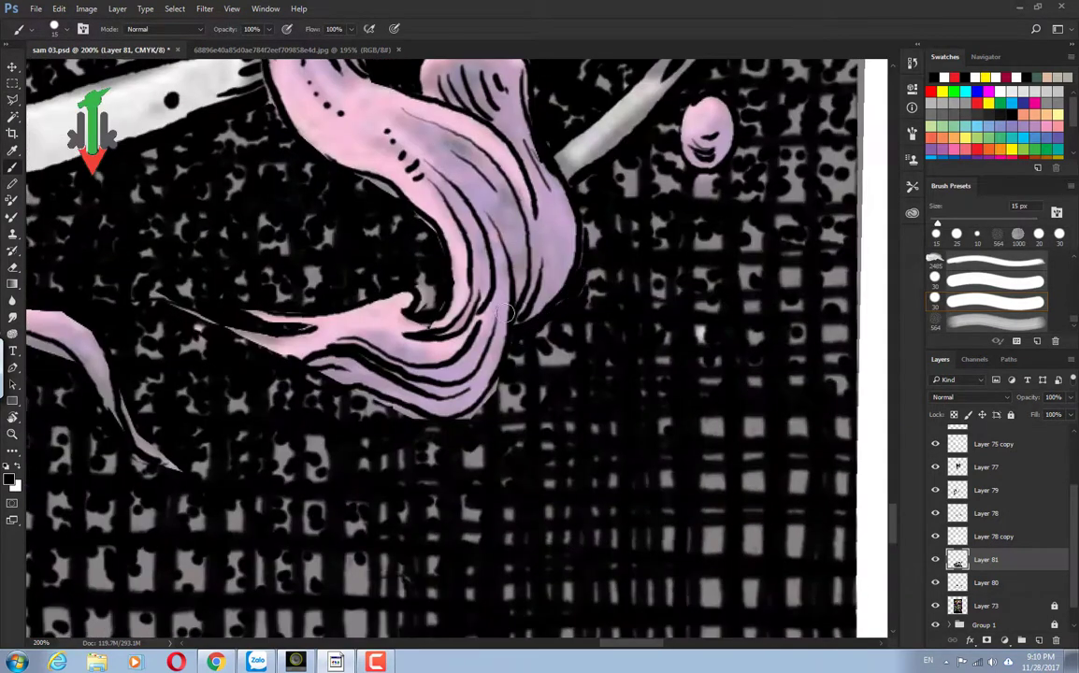
{"action": "left_click_drag", "start_coordinate": [413, 363], "coordinate": [422, 519]}
{"action": "mouse_move", "coordinate": [316, 304]}
{"action": "left_mouse_down"}
{"action": "mouse_move", "coordinate": [399, 355]}
{"action": "mouse_move", "coordinate": [436, 654]}
{"action": "left_mouse_up"}
{"action": "mouse_move", "coordinate": [439, 280]}
{"action": "left_mouse_down"}
{"action": "mouse_move", "coordinate": [470, 263]}
{"action": "mouse_move", "coordinate": [463, 294]}
{"action": "left_mouse_up"}
{"action": "mouse_move", "coordinate": [486, 130]}
{"action": "left_mouse_down"}
{"action": "mouse_move", "coordinate": [537, 164]}
{"action": "mouse_move", "coordinate": [442, 287]}
{"action": "mouse_move", "coordinate": [440, 149]}
{"action": "left_mouse_up"}
Step: Pan down to the thin tentacle tail and zoom back out
{"action": "left_click_drag", "start_coordinate": [590, 392], "coordinate": [590, 252]}
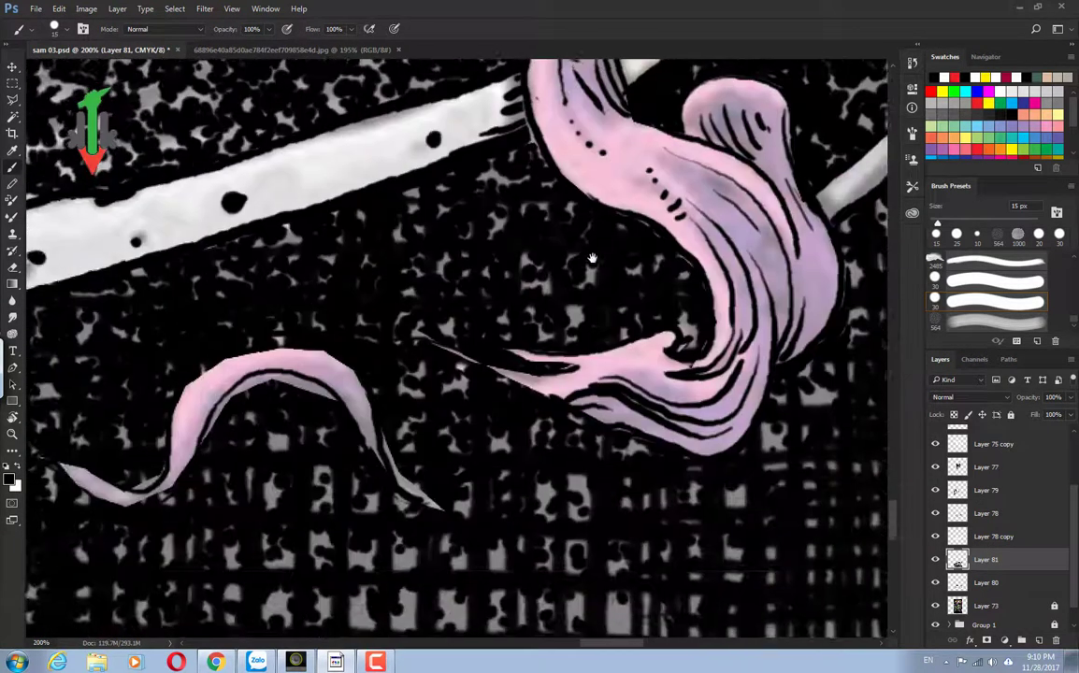
{"action": "left_click_drag", "start_coordinate": [349, 486], "coordinate": [349, 365]}
{"action": "mouse_move", "coordinate": [414, 374]}
{"action": "left_mouse_down"}
{"action": "mouse_move", "coordinate": [413, 253]}
{"action": "mouse_move", "coordinate": [392, 187]}
{"action": "mouse_move", "coordinate": [468, 173]}
{"action": "mouse_move", "coordinate": [587, 243]}
{"action": "left_mouse_up"}
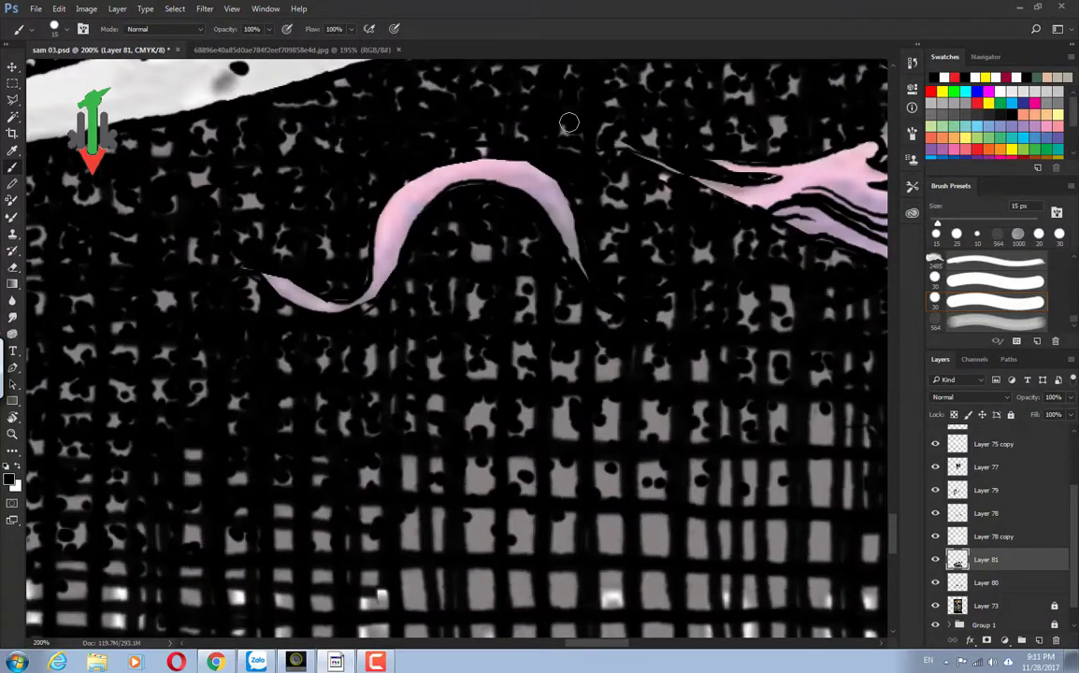
{"action": "scroll", "coordinate": [355, 187], "scroll_direction": "down", "scroll_amount": 5}
{"action": "scroll", "coordinate": [355, 187], "scroll_direction": "down", "scroll_amount": 3}
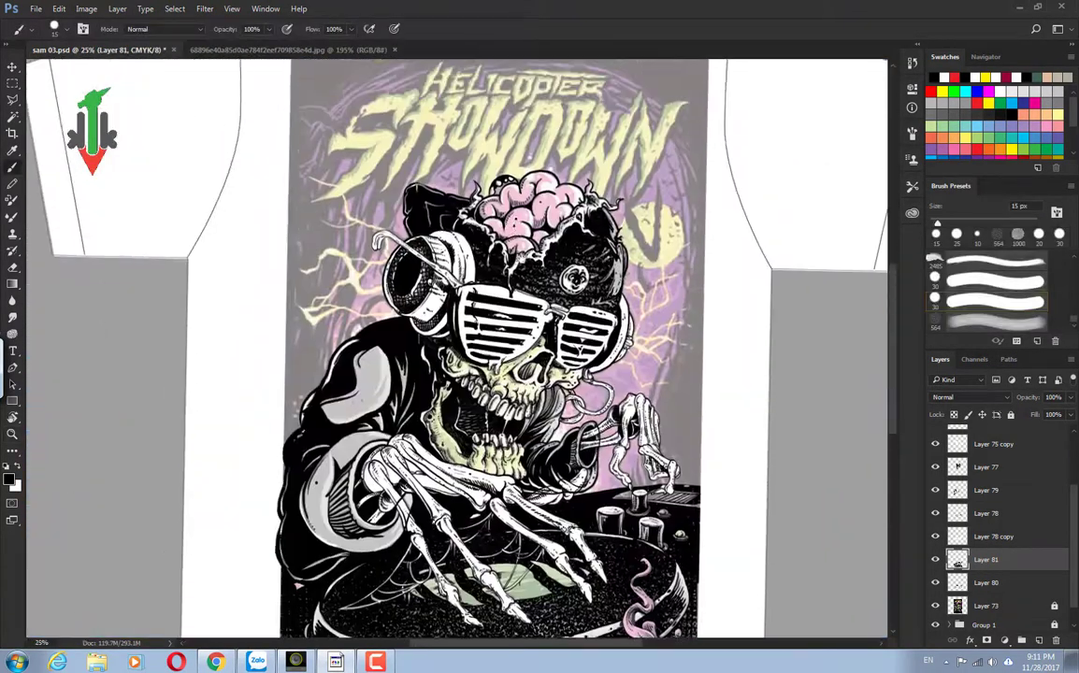
{"action": "scroll", "coordinate": [497, 210], "scroll_direction": "up", "scroll_amount": 4}
Step: Paint black bats beside the head and over the yellow moon
{"action": "key", "text": "bracketright"}
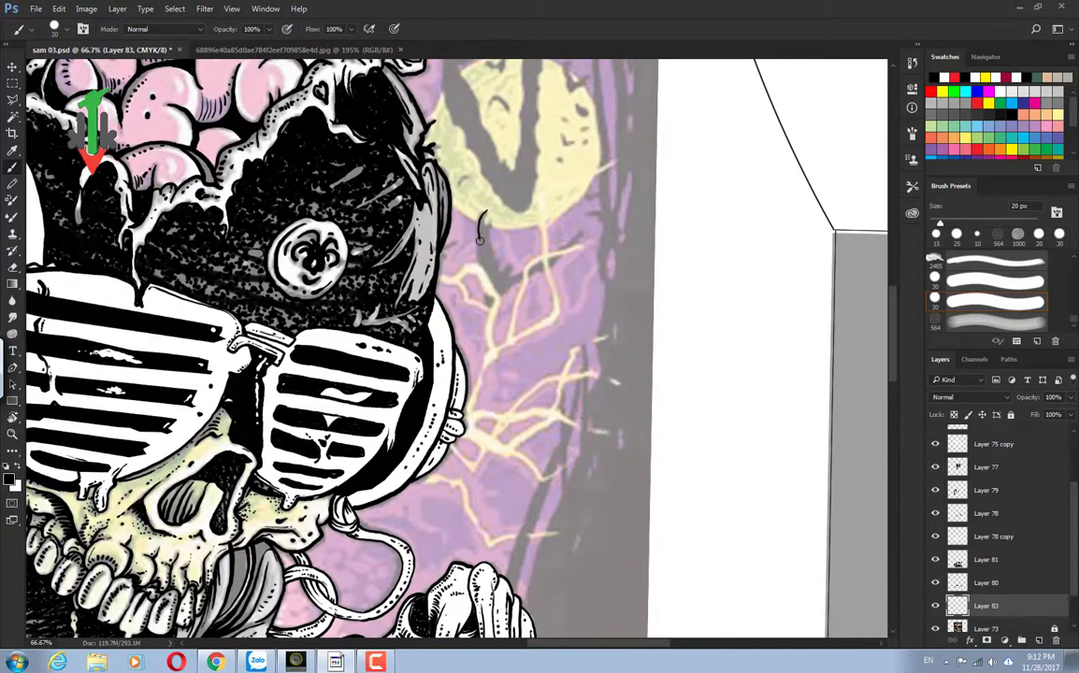
{"action": "left_click_drag", "start_coordinate": [479, 240], "coordinate": [487, 324]}
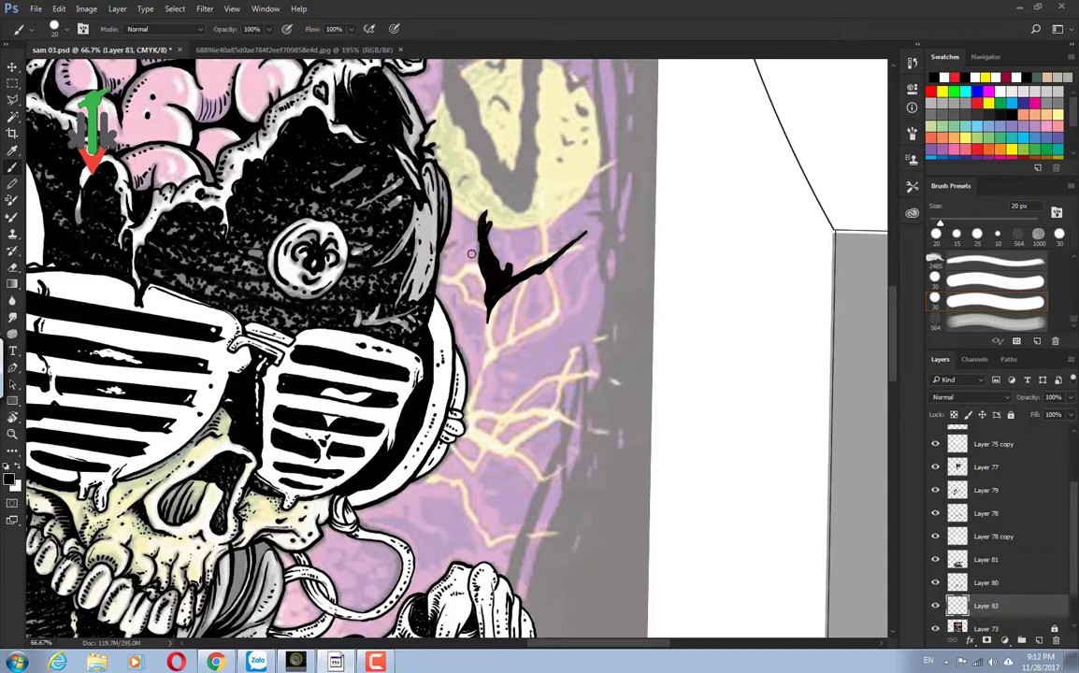
{"action": "key", "text": "e"}
{"action": "scroll", "coordinate": [475, 247], "scroll_direction": "up", "scroll_amount": 3}
{"action": "key", "text": "b"}
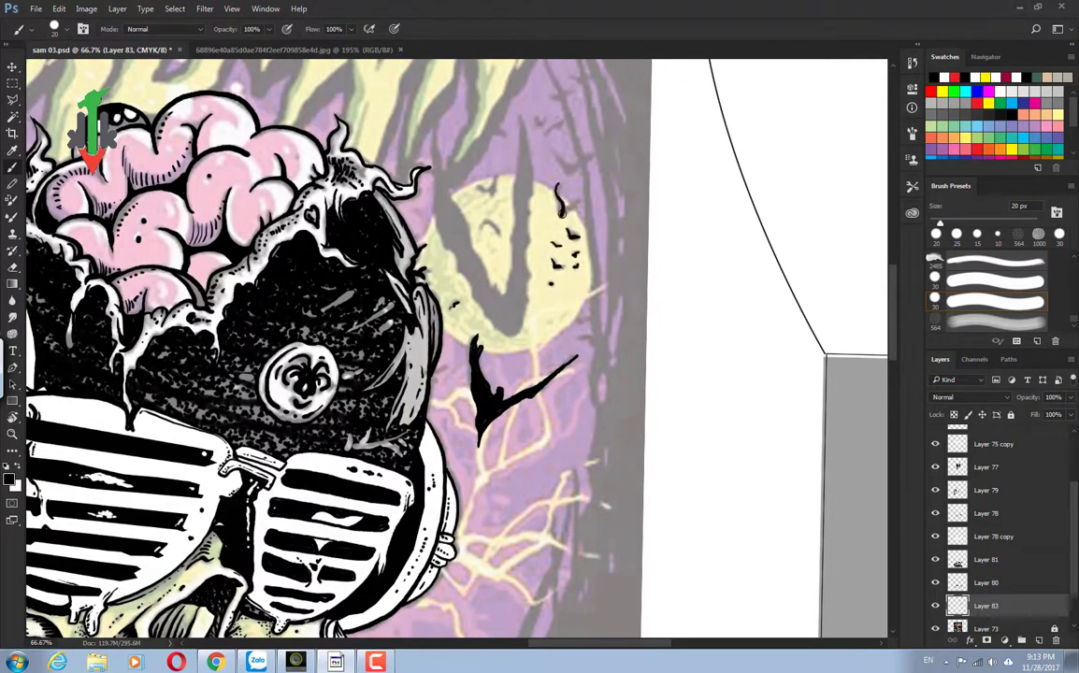
{"action": "scroll", "coordinate": [503, 173], "scroll_direction": "up", "scroll_amount": 1}
{"action": "scroll", "coordinate": [524, 192], "scroll_direction": "right", "scroll_amount": 1}
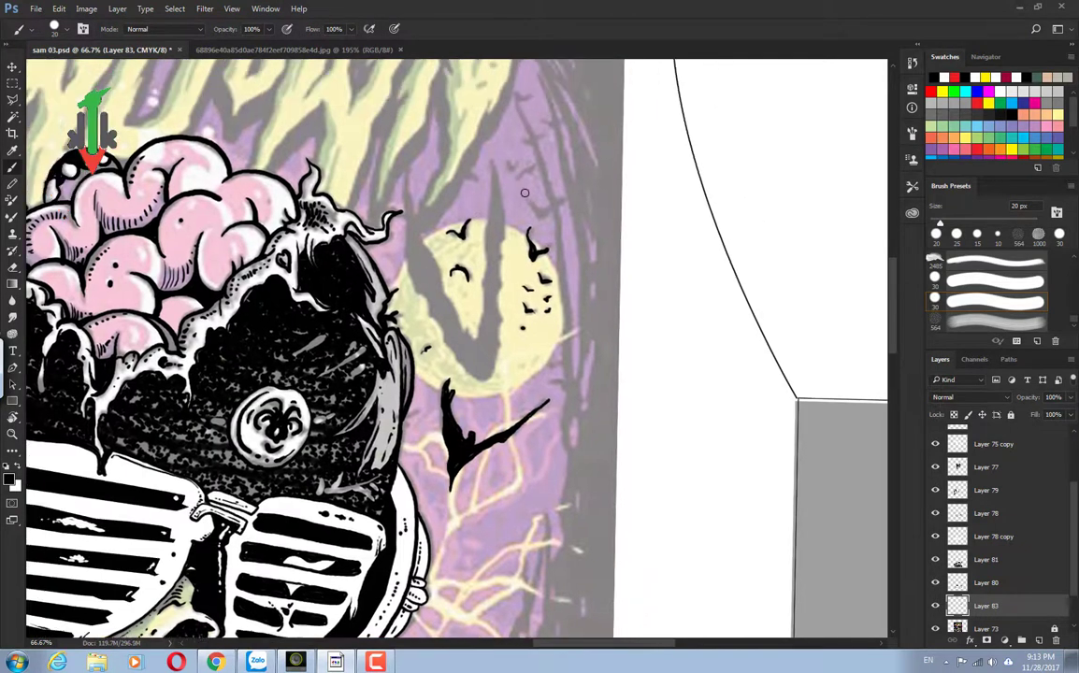
{"action": "scroll", "coordinate": [538, 161], "scroll_direction": "up", "scroll_amount": 1}
{"action": "scroll", "coordinate": [519, 187], "scroll_direction": "right", "scroll_amount": 1}
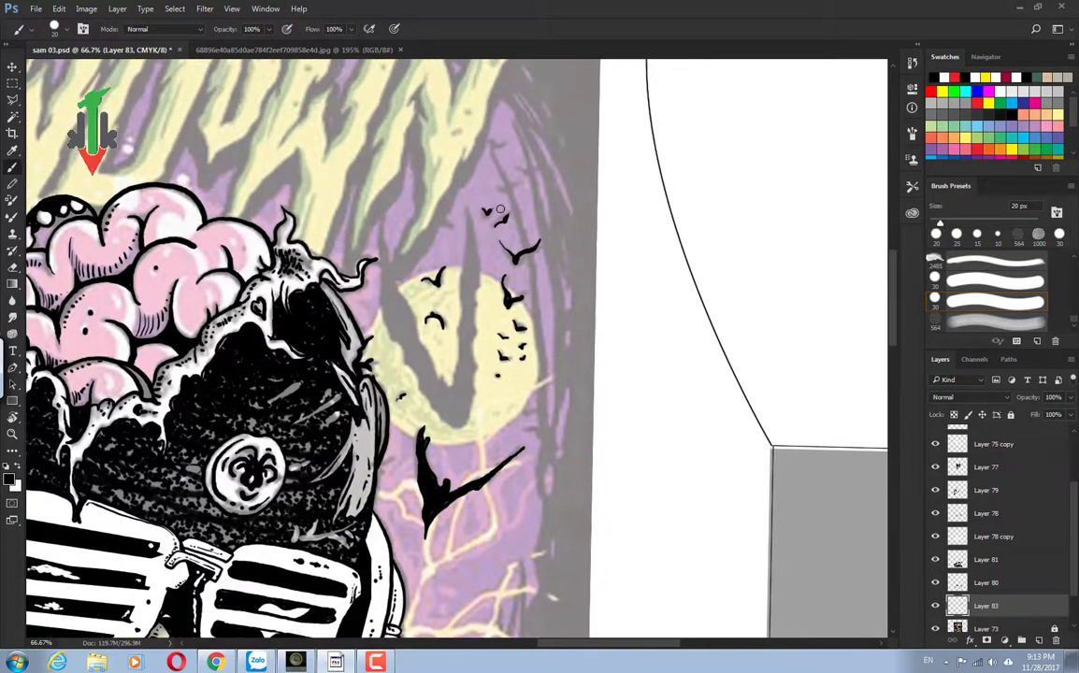
{"action": "scroll", "coordinate": [508, 140], "scroll_direction": "down", "scroll_amount": 2}
{"action": "scroll", "coordinate": [508, 140], "scroll_direction": "left", "scroll_amount": 1}
{"action": "left_click_drag", "start_coordinate": [483, 278], "coordinate": [494, 197]}
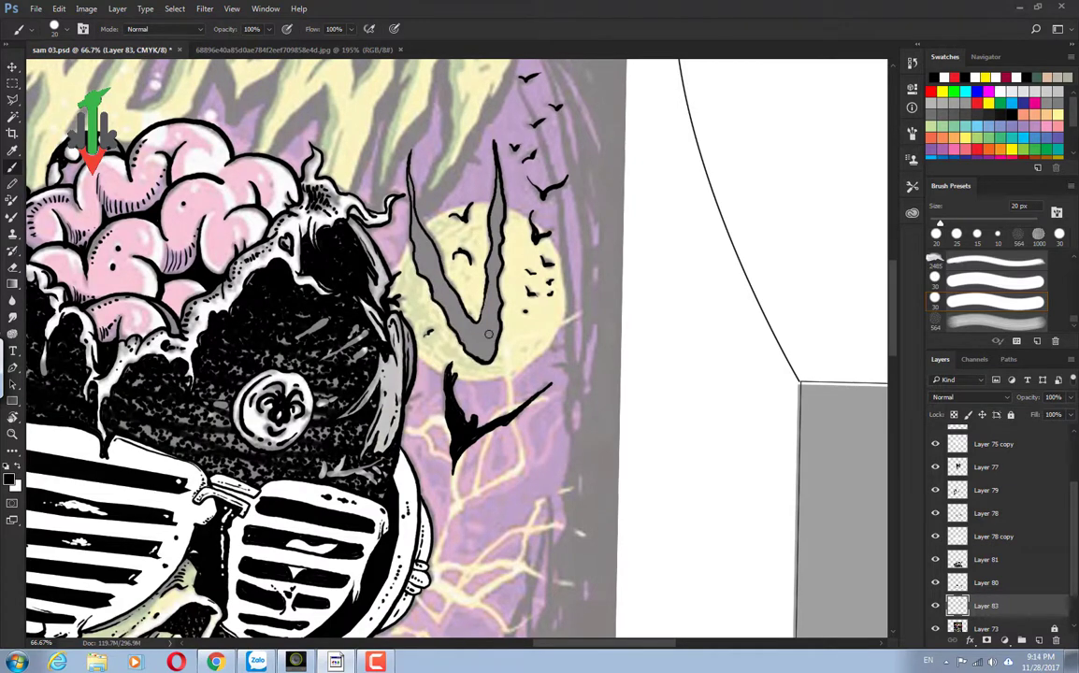
Step: Blacken the V branch's grey left arm with a 30 px brush, then add a new empty layer
{"action": "key", "text": "]"}
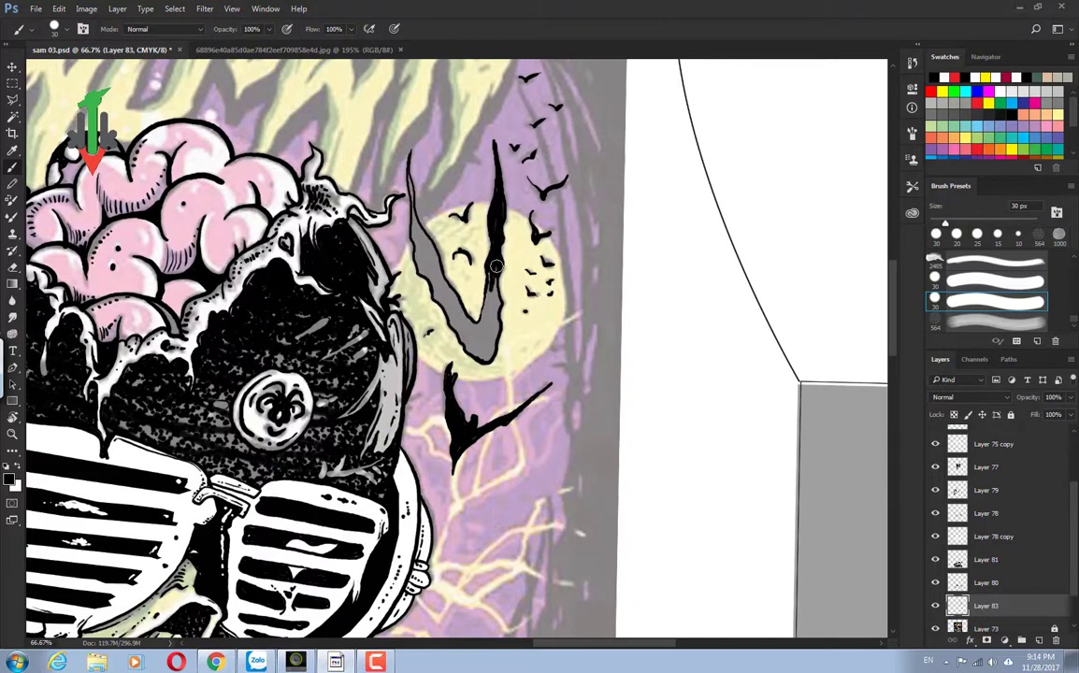
{"action": "left_click_drag", "start_coordinate": [453, 235], "coordinate": [428, 324]}
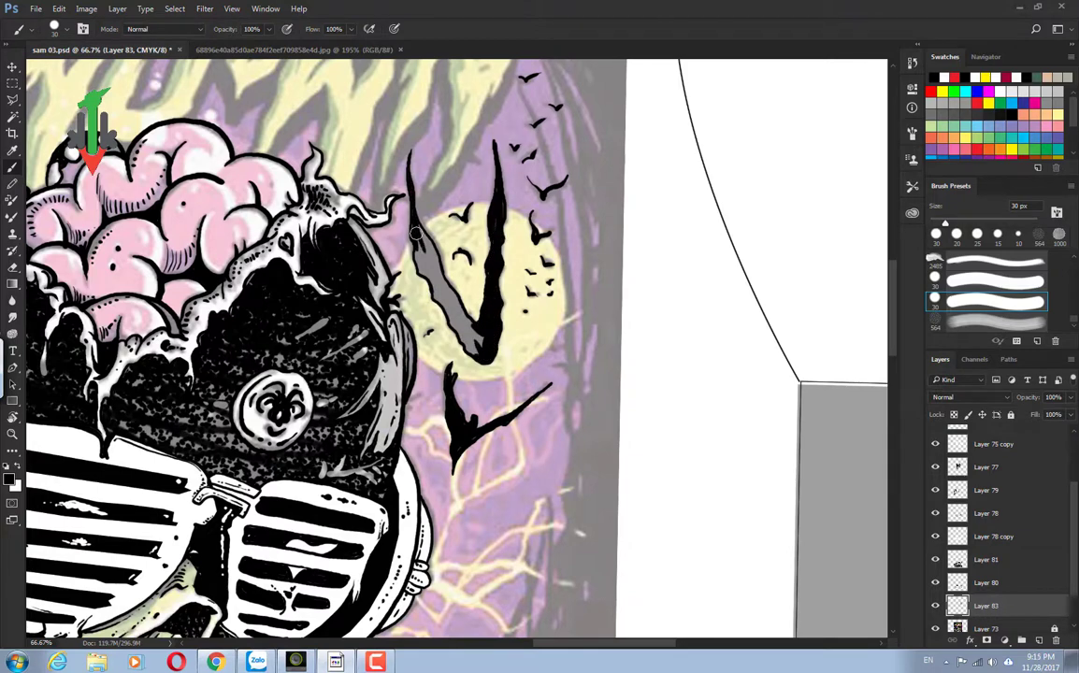
{"action": "left_click_drag", "start_coordinate": [427, 253], "coordinate": [437, 294]}
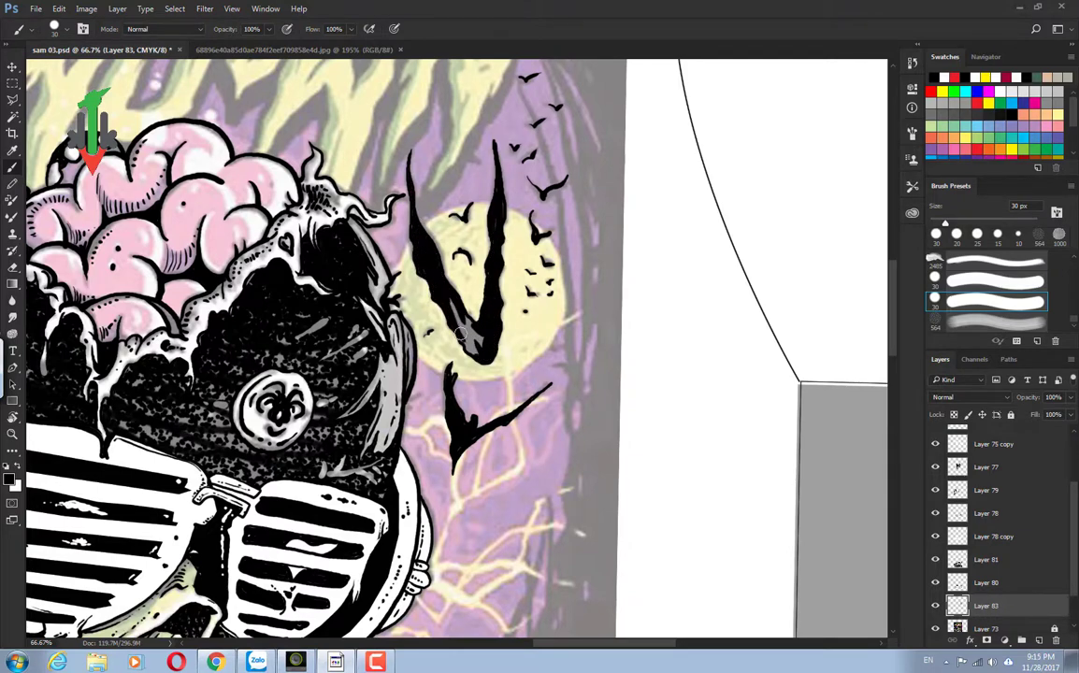
{"action": "key", "text": "ctrl+shift+alt+n"}
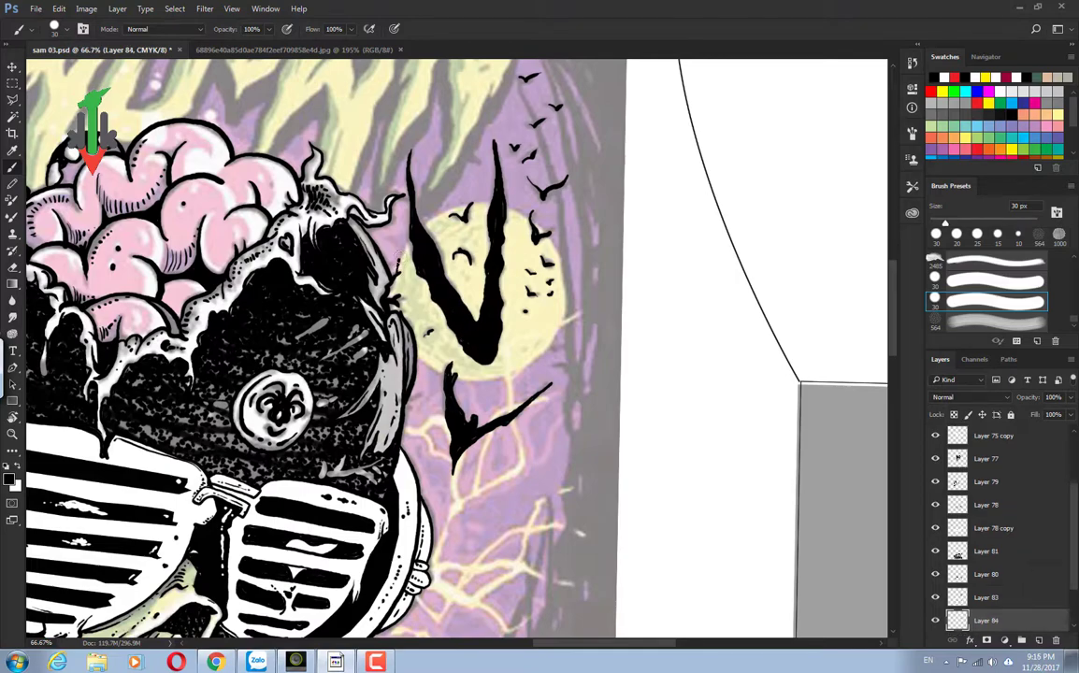
Step: With black at 45 px, paint strokes above the deck knob and beside the skeleton hand
{"action": "left_click", "coordinate": [1014, 145]}
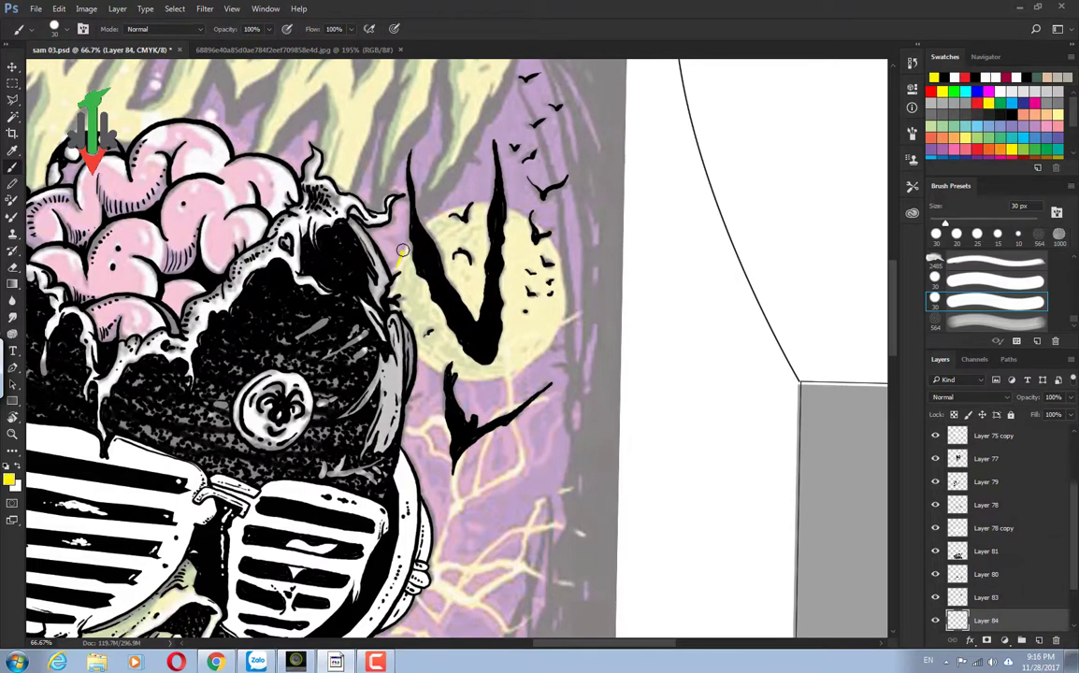
{"action": "scroll", "coordinate": [459, 306], "scroll_direction": "down", "scroll_amount": 5}
{"action": "scroll", "coordinate": [497, 347], "scroll_direction": "right", "scroll_amount": 3}
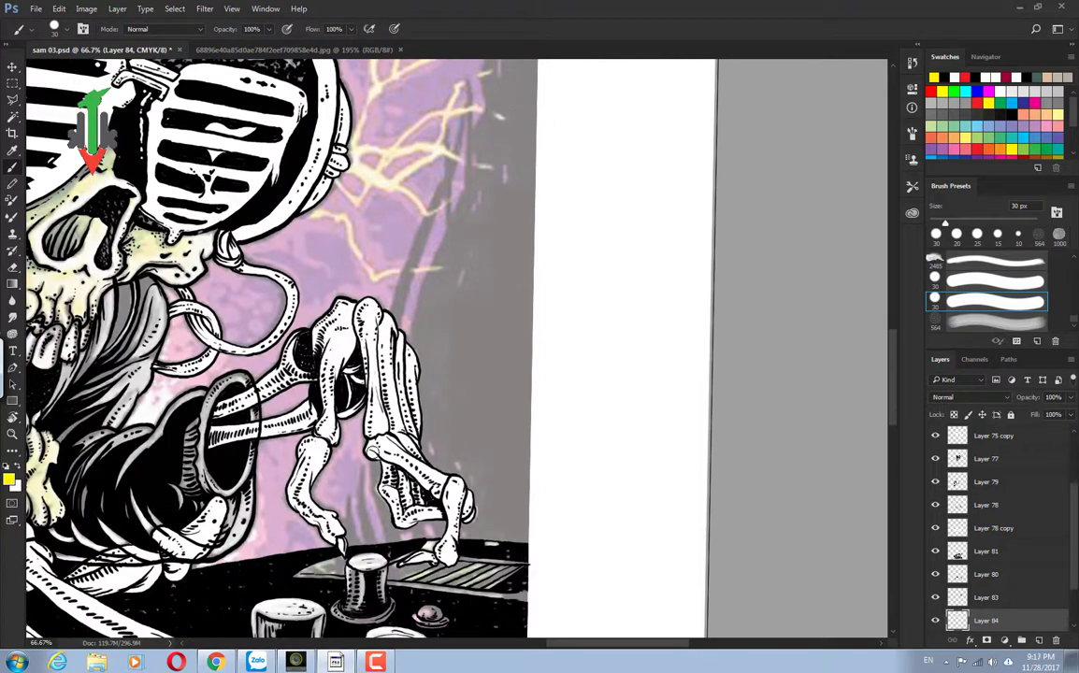
{"action": "key", "text": "d"}
{"action": "key", "text": "bracketright"}
{"action": "left_click_drag", "start_coordinate": [351, 531], "coordinate": [348, 488]}
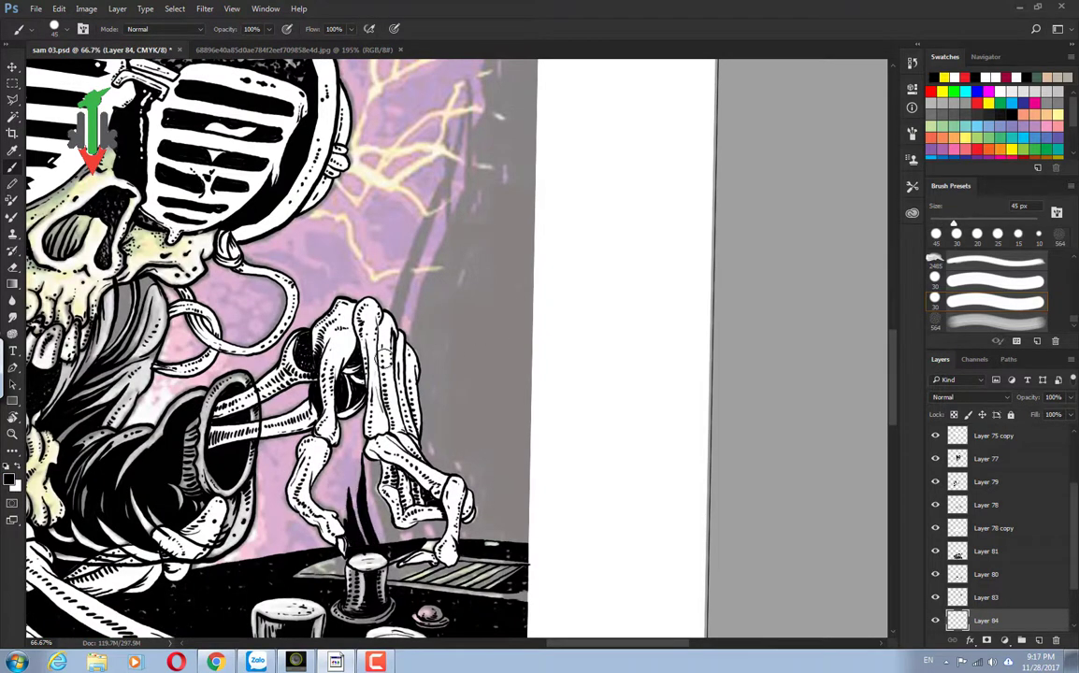
{"action": "left_click_drag", "start_coordinate": [461, 98], "coordinate": [393, 317]}
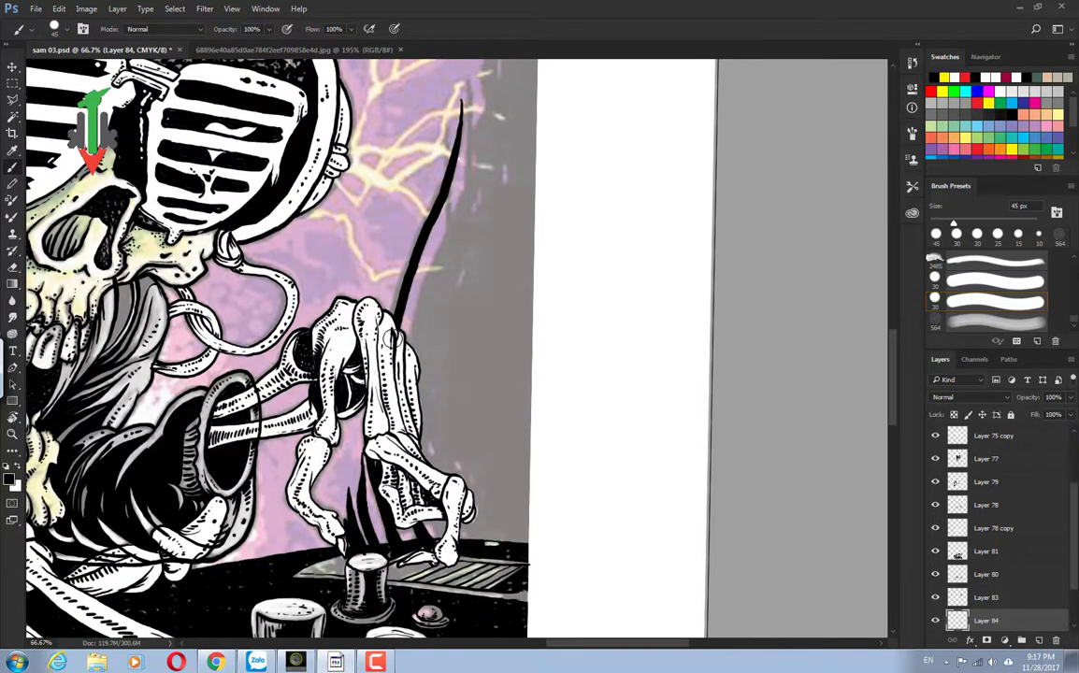
Step: Draw long black lines down the tree's right edge
{"action": "scroll", "coordinate": [391, 339], "scroll_direction": "up", "scroll_amount": 1}
{"action": "left_click_drag", "start_coordinate": [413, 150], "coordinate": [359, 456]}
{"action": "scroll", "coordinate": [470, 287], "scroll_direction": "up", "scroll_amount": 2}
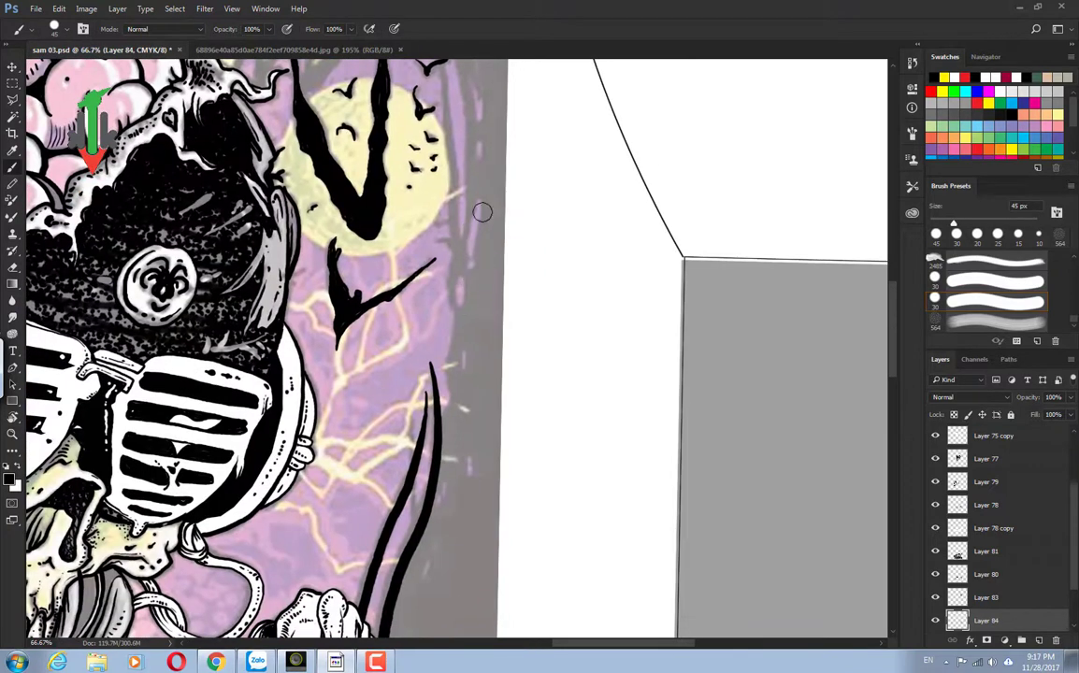
{"action": "scroll", "coordinate": [420, 187], "scroll_direction": "up", "scroll_amount": 2}
{"action": "mouse_move", "coordinate": [369, 166]}
{"action": "left_mouse_down"}
{"action": "mouse_move", "coordinate": [424, 372]}
{"action": "mouse_move", "coordinate": [418, 462]}
{"action": "left_mouse_up"}
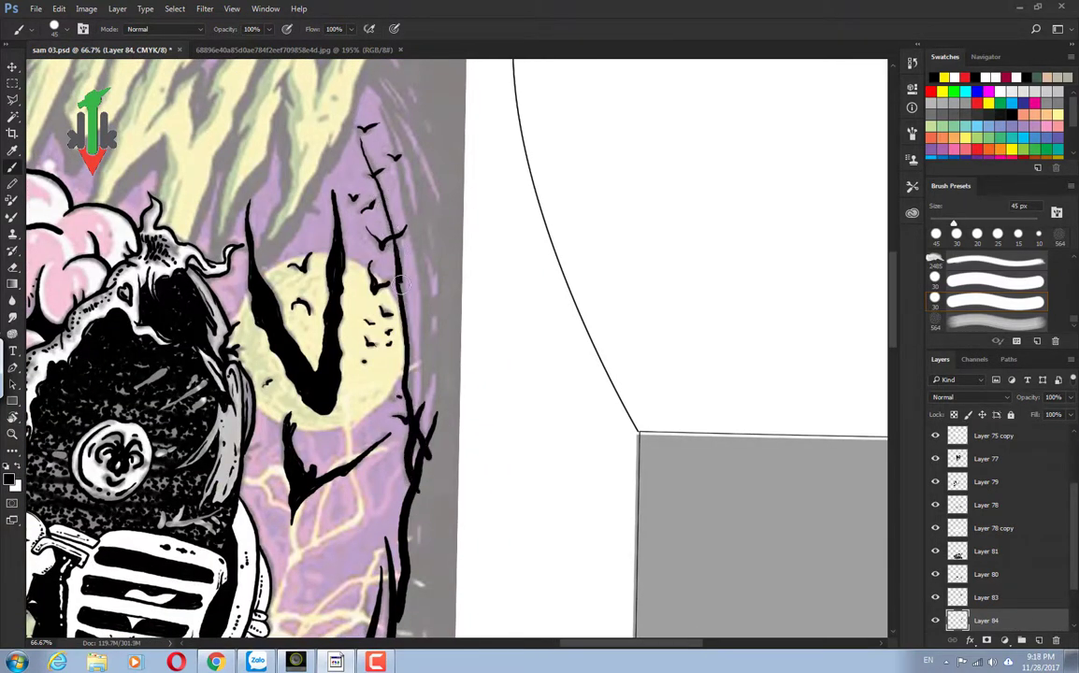
{"action": "left_click_drag", "start_coordinate": [390, 134], "coordinate": [424, 394]}
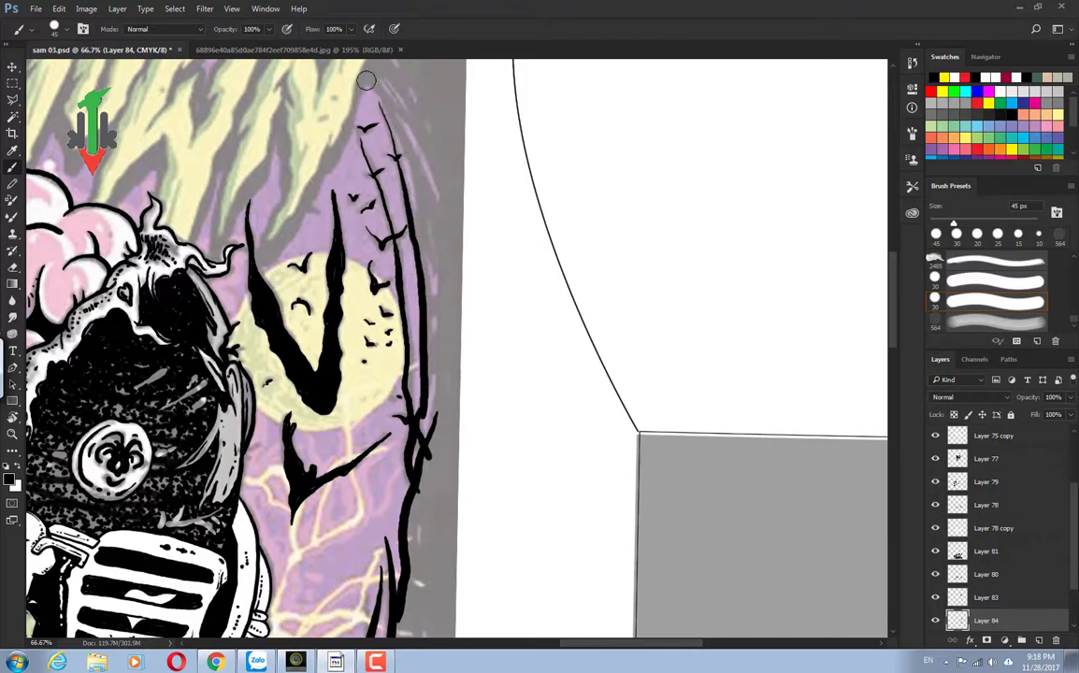
{"action": "left_click_drag", "start_coordinate": [365, 80], "coordinate": [392, 383]}
Step: Draw a looping black stroke left of the headphones near the title
{"action": "scroll", "coordinate": [386, 233], "scroll_direction": "up", "scroll_amount": 2}
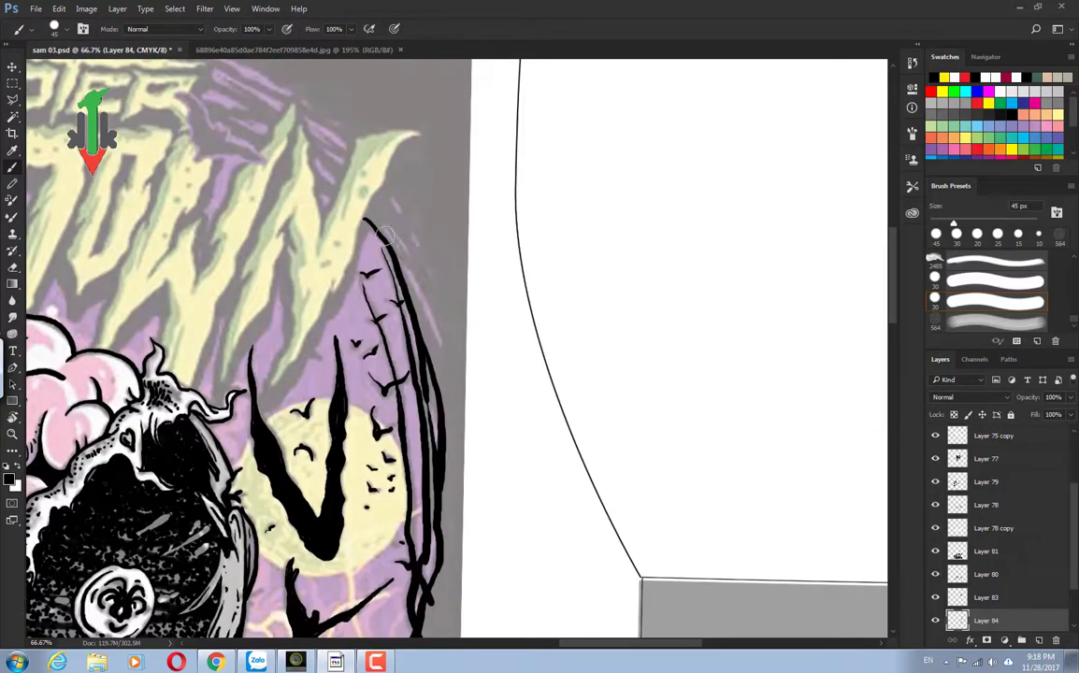
{"action": "left_click_drag", "start_coordinate": [386, 233], "coordinate": [469, 275]}
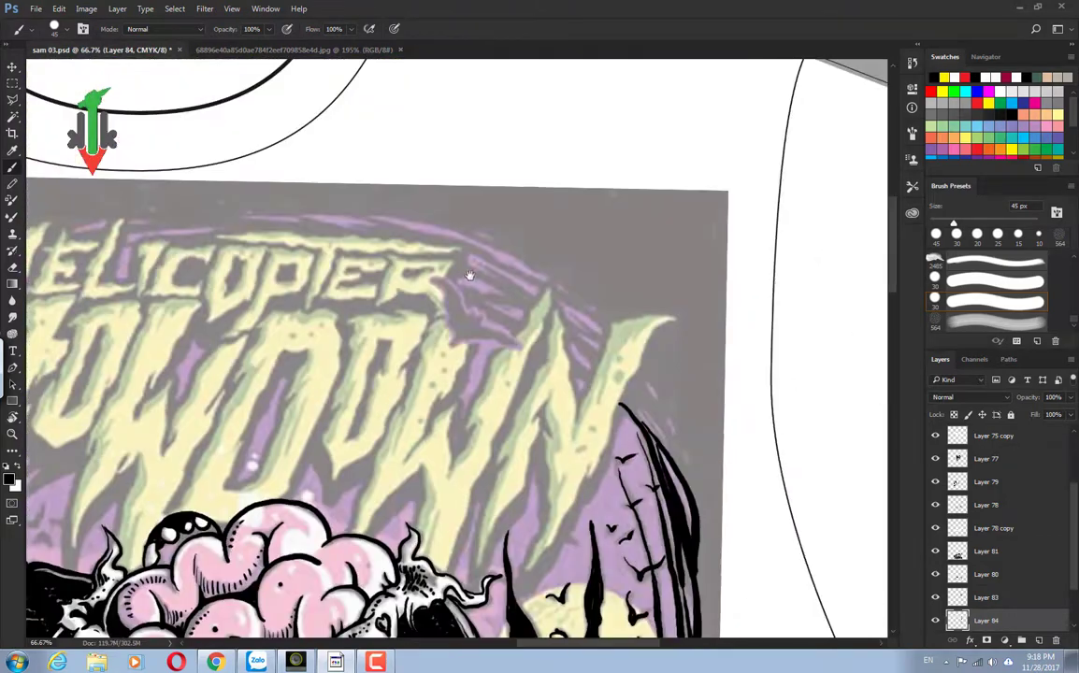
{"action": "scroll", "coordinate": [577, 275], "scroll_direction": "down", "scroll_amount": 3}
{"action": "scroll", "coordinate": [318, 354], "scroll_direction": "up", "scroll_amount": 2}
{"action": "scroll", "coordinate": [318, 353], "scroll_direction": "up", "scroll_amount": 2}
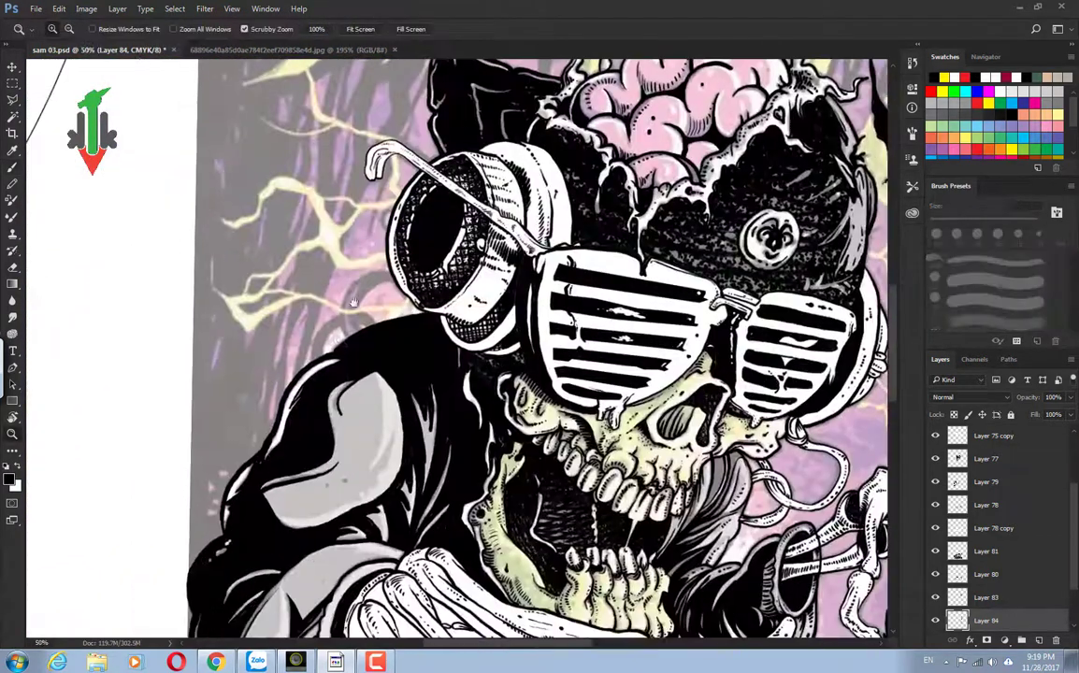
{"action": "scroll", "coordinate": [318, 354], "scroll_direction": "up", "scroll_amount": 2}
{"action": "left_click_drag", "start_coordinate": [317, 354], "coordinate": [370, 280]}
{"action": "key", "text": "e"}
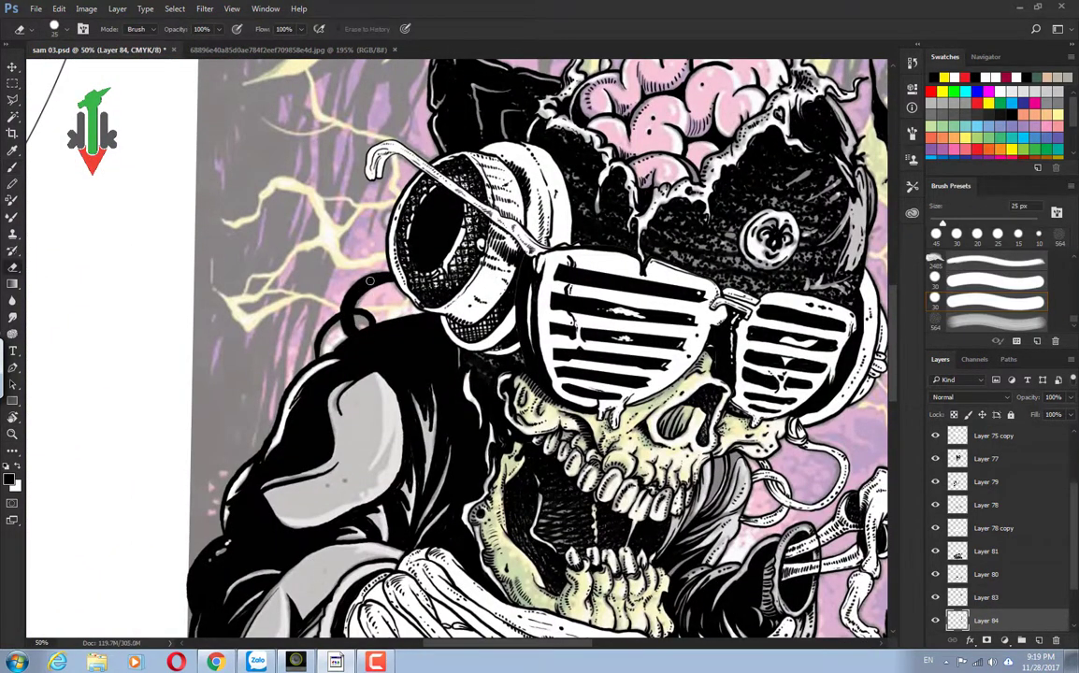
{"action": "scroll", "coordinate": [348, 317], "scroll_direction": "down", "scroll_amount": 1}
{"action": "scroll", "coordinate": [360, 275], "scroll_direction": "down", "scroll_amount": 1}
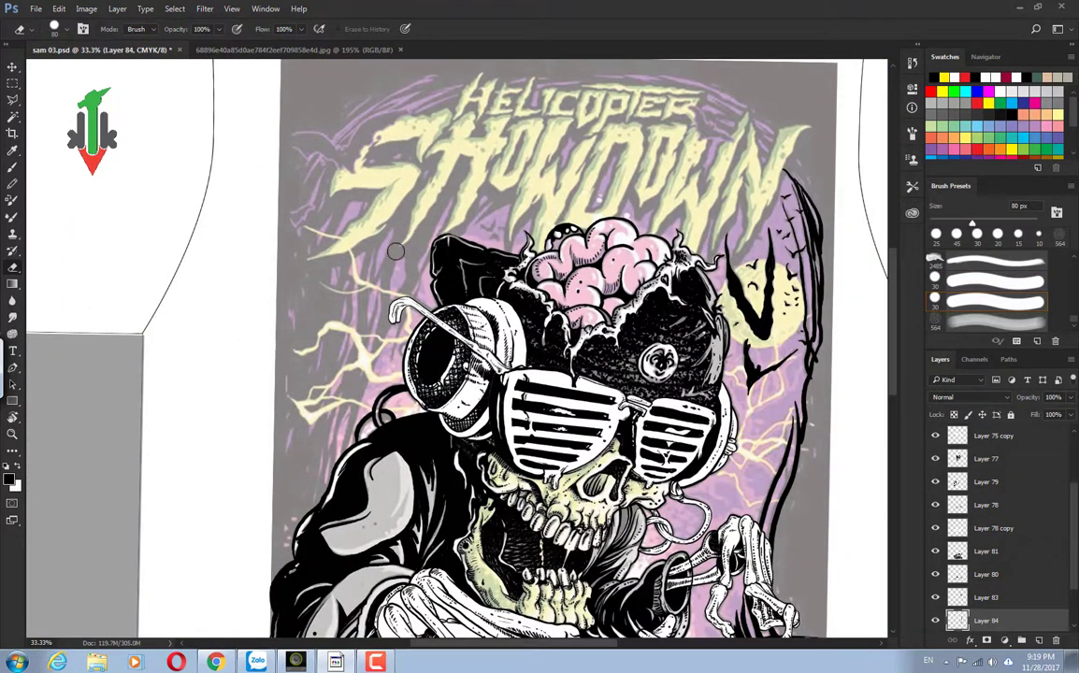
Step: Paint long black hair strokes up the figure's left side with a 90 px brush
{"action": "key", "text": "b"}
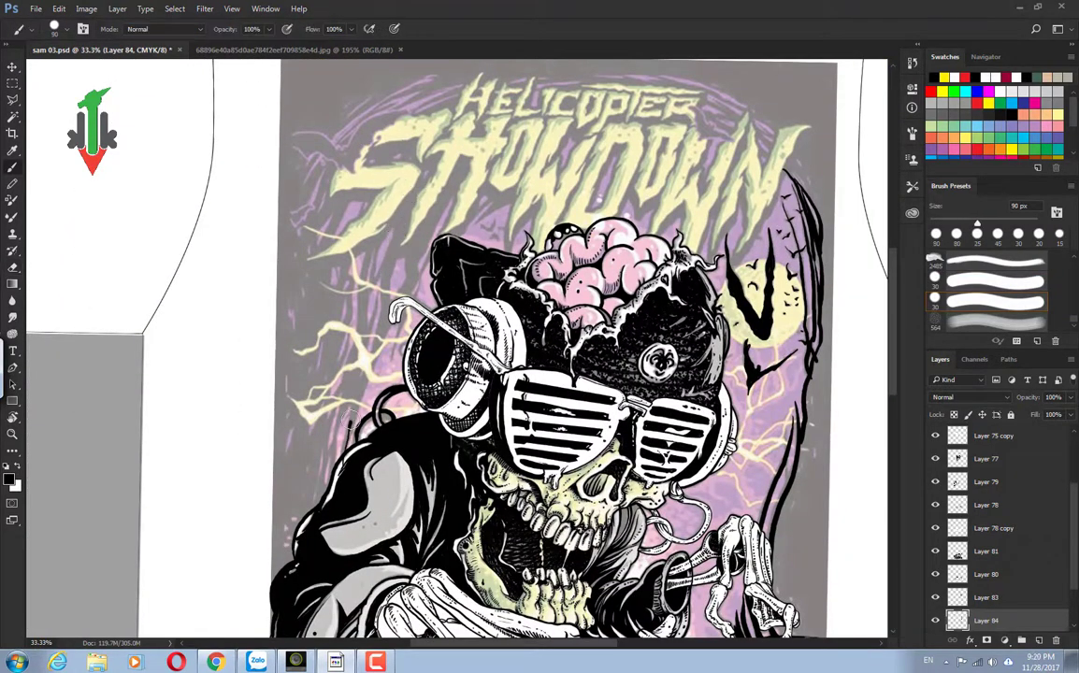
{"action": "mouse_move", "coordinate": [354, 425]}
{"action": "left_mouse_down"}
{"action": "mouse_move", "coordinate": [414, 173]}
{"action": "mouse_move", "coordinate": [444, 126]}
{"action": "left_mouse_up"}
{"action": "left_click_drag", "start_coordinate": [346, 411], "coordinate": [386, 113]}
{"action": "left_click_drag", "start_coordinate": [332, 276], "coordinate": [388, 115]}
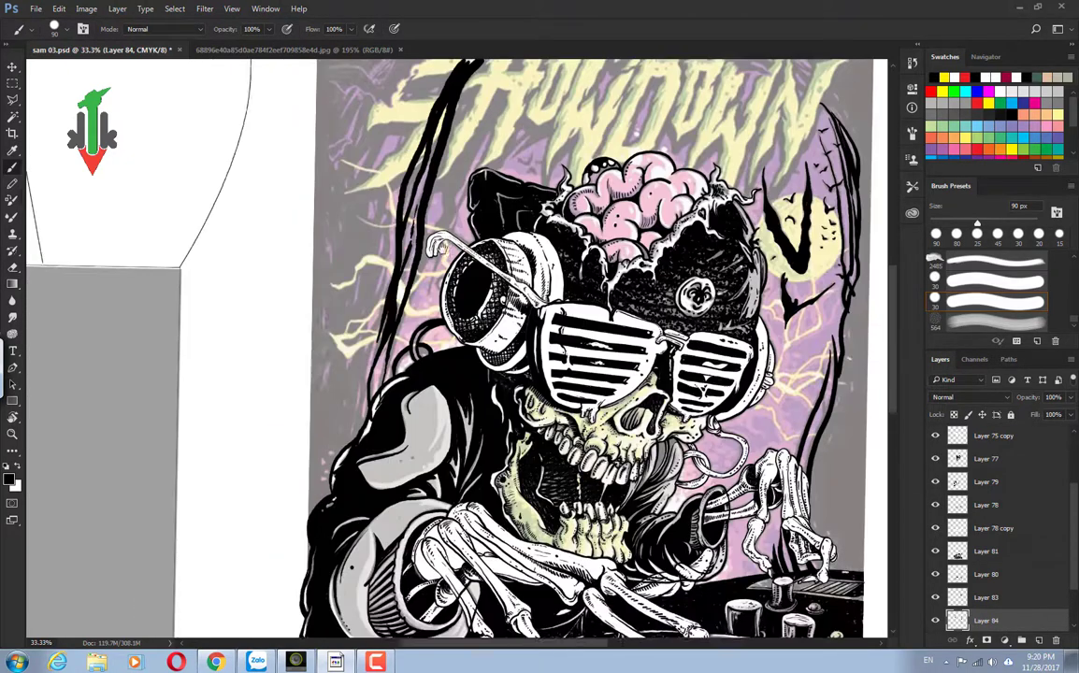
{"action": "mouse_move", "coordinate": [338, 402]}
{"action": "left_mouse_down"}
{"action": "mouse_move", "coordinate": [378, 332]}
{"action": "mouse_move", "coordinate": [351, 429]}
{"action": "left_mouse_up"}
{"action": "left_click_drag", "start_coordinate": [341, 267], "coordinate": [313, 392]}
{"action": "left_click_drag", "start_coordinate": [351, 224], "coordinate": [297, 439]}
{"action": "scroll", "coordinate": [385, 229], "scroll_direction": "up", "scroll_amount": 2}
Step: Sweep black hair strands up the left side toward the title
{"action": "left_click_drag", "start_coordinate": [402, 207], "coordinate": [364, 334]}
{"action": "scroll", "coordinate": [402, 206], "scroll_direction": "up", "scroll_amount": 1}
{"action": "mouse_move", "coordinate": [408, 296]}
{"action": "left_mouse_down"}
{"action": "mouse_move", "coordinate": [502, 151]}
{"action": "mouse_move", "coordinate": [467, 116]}
{"action": "left_mouse_up"}
{"action": "left_click_drag", "start_coordinate": [367, 271], "coordinate": [434, 121]}
{"action": "mouse_move", "coordinate": [376, 220]}
{"action": "left_mouse_down"}
{"action": "mouse_move", "coordinate": [468, 104]}
{"action": "mouse_move", "coordinate": [327, 420]}
{"action": "left_mouse_up"}
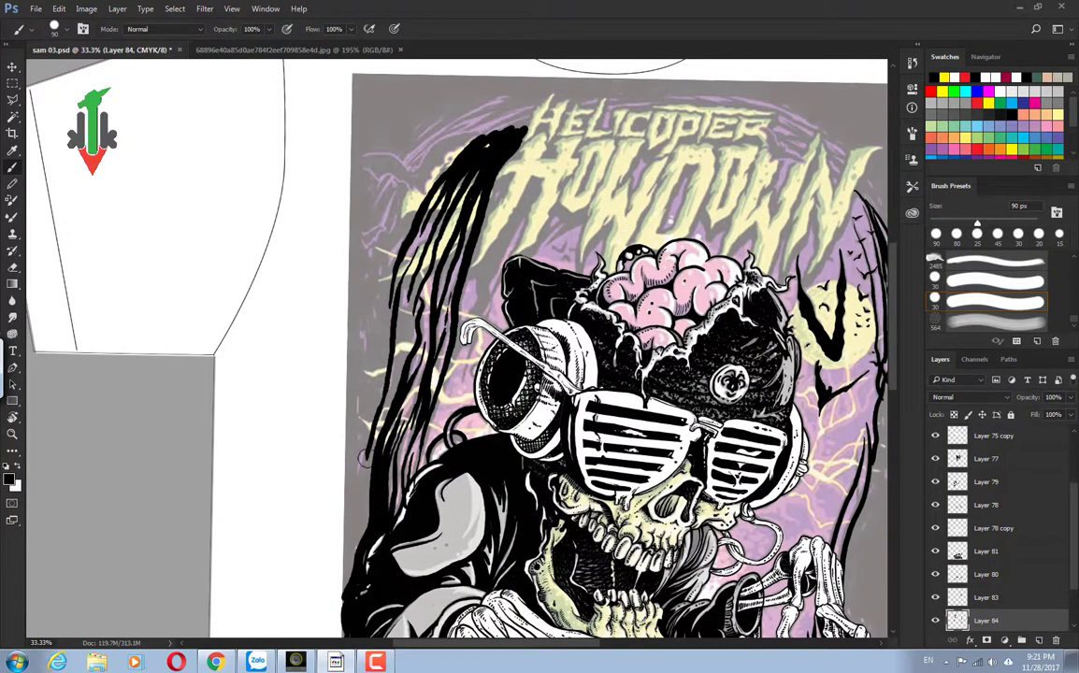
{"action": "left_click_drag", "start_coordinate": [367, 281], "coordinate": [351, 385]}
Step: Add more hair strands along the left edge and fill the gaps between them
{"action": "left_click_drag", "start_coordinate": [474, 133], "coordinate": [344, 299]}
{"action": "left_click_drag", "start_coordinate": [364, 169], "coordinate": [318, 387]}
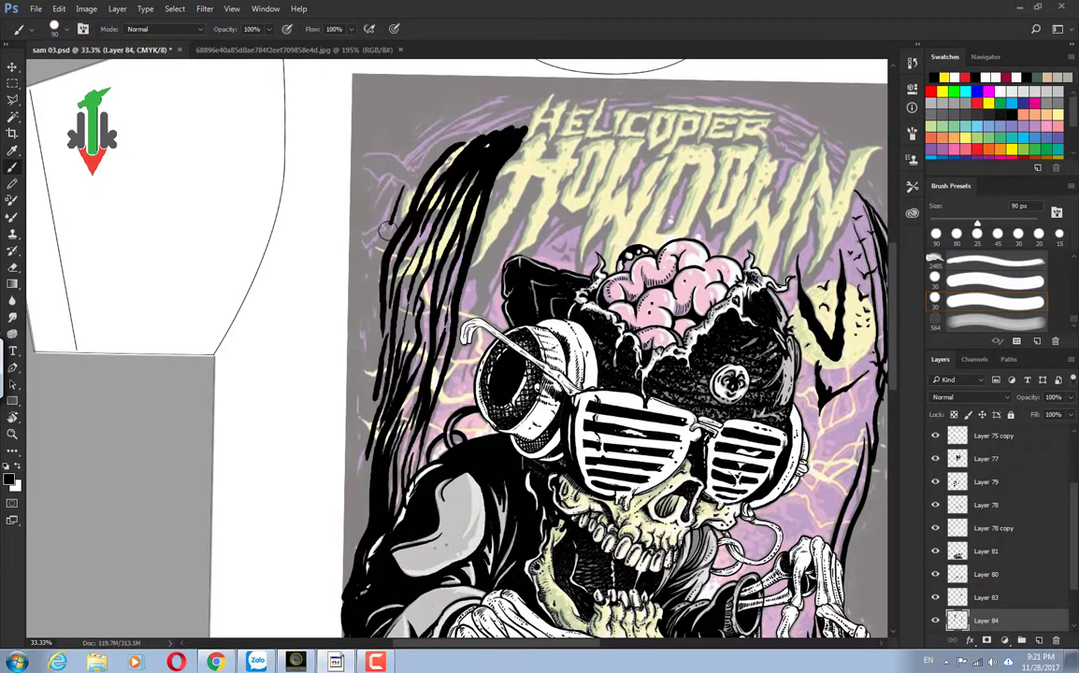
{"action": "left_click_drag", "start_coordinate": [359, 198], "coordinate": [327, 346]}
{"action": "mouse_move", "coordinate": [342, 245]}
{"action": "left_mouse_down"}
{"action": "mouse_move", "coordinate": [318, 402]}
{"action": "mouse_move", "coordinate": [354, 313]}
{"action": "left_mouse_up"}
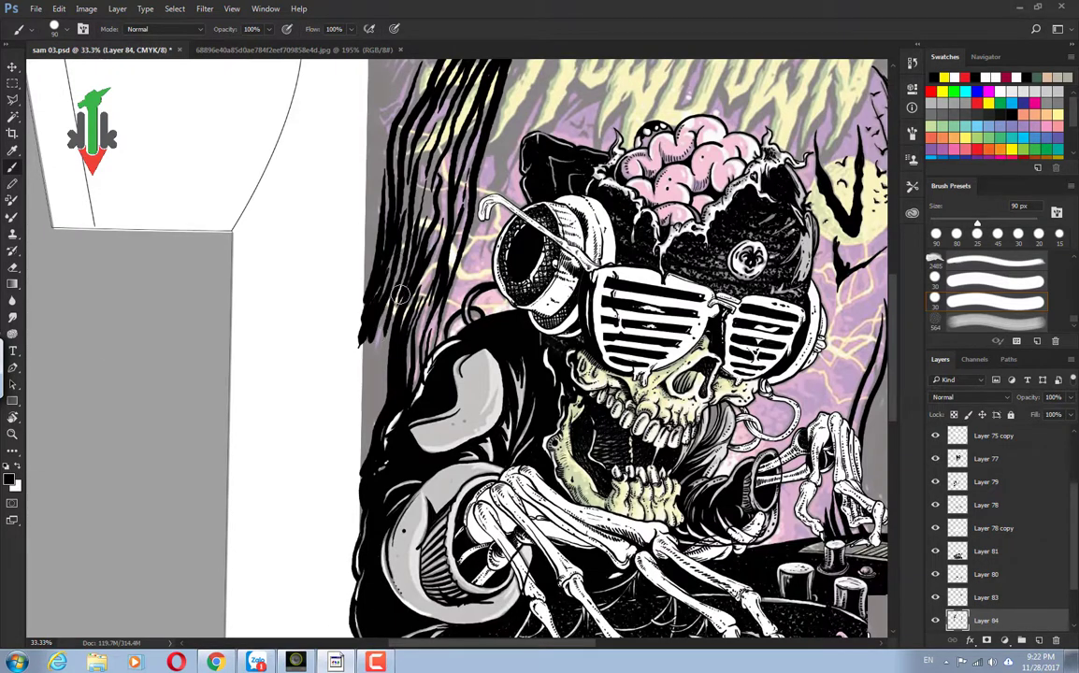
{"action": "left_click_drag", "start_coordinate": [363, 397], "coordinate": [280, 538]}
{"action": "left_click_drag", "start_coordinate": [374, 327], "coordinate": [360, 370]}
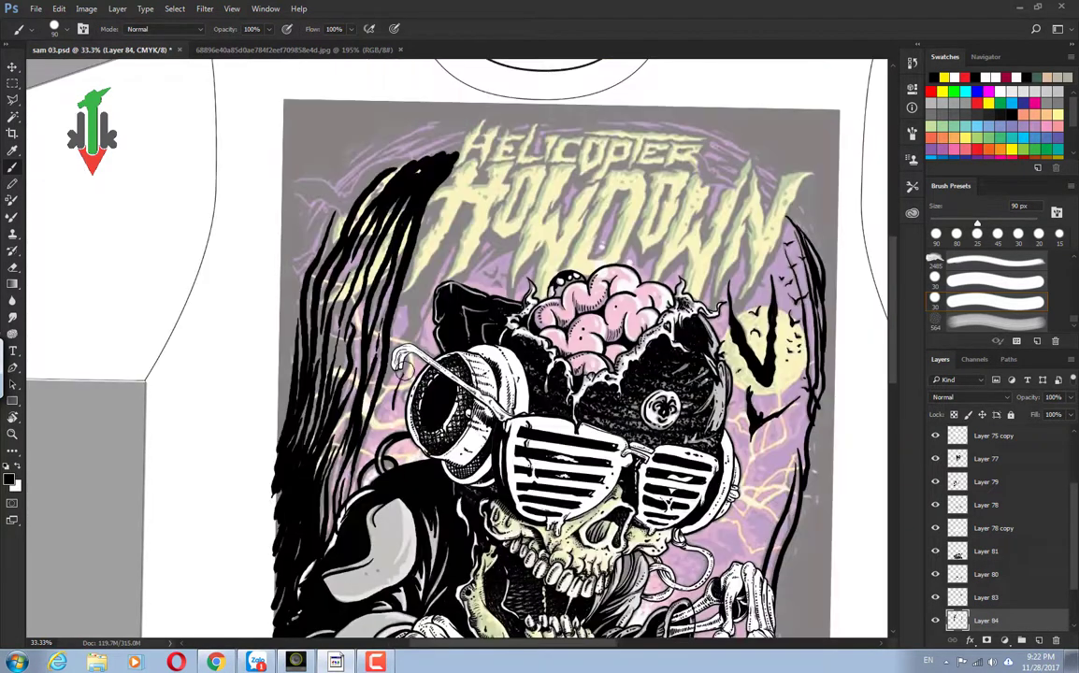
{"action": "mouse_move", "coordinate": [439, 131]}
{"action": "left_mouse_down"}
{"action": "mouse_move", "coordinate": [369, 308]}
{"action": "mouse_move", "coordinate": [374, 271]}
{"action": "left_mouse_up"}
{"action": "left_click_drag", "start_coordinate": [438, 228], "coordinate": [446, 176]}
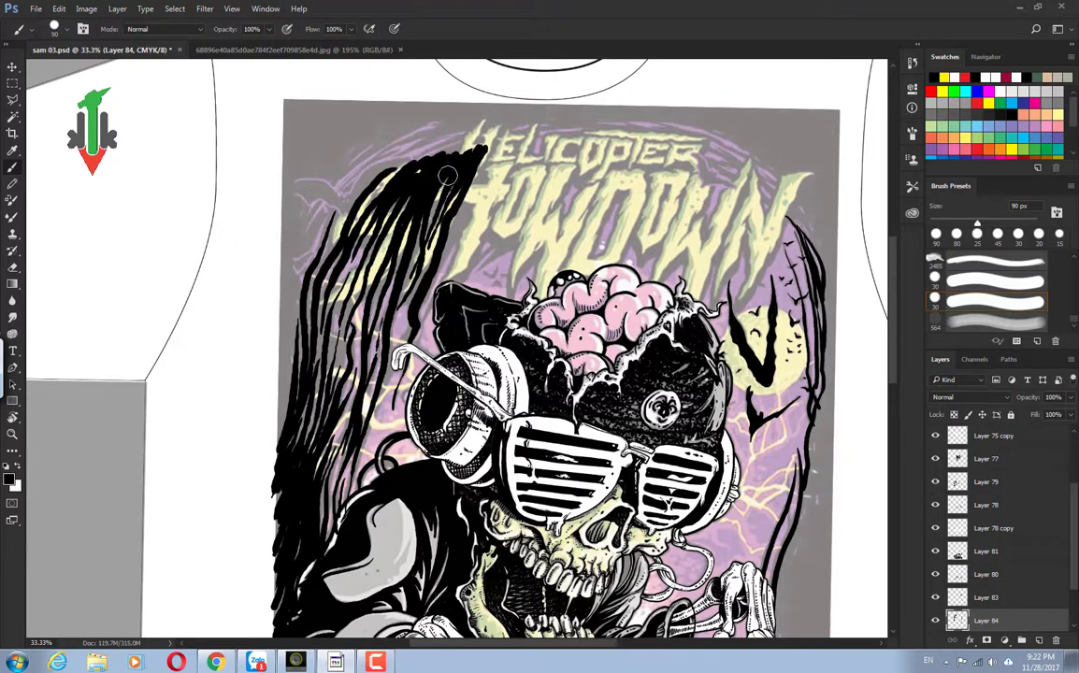
Step: Paint hair strands reaching up to the HELICOPTER lettering
{"action": "mouse_move", "coordinate": [383, 299]}
{"action": "left_mouse_down"}
{"action": "mouse_move", "coordinate": [435, 186]}
{"action": "mouse_move", "coordinate": [506, 120]}
{"action": "left_mouse_up"}
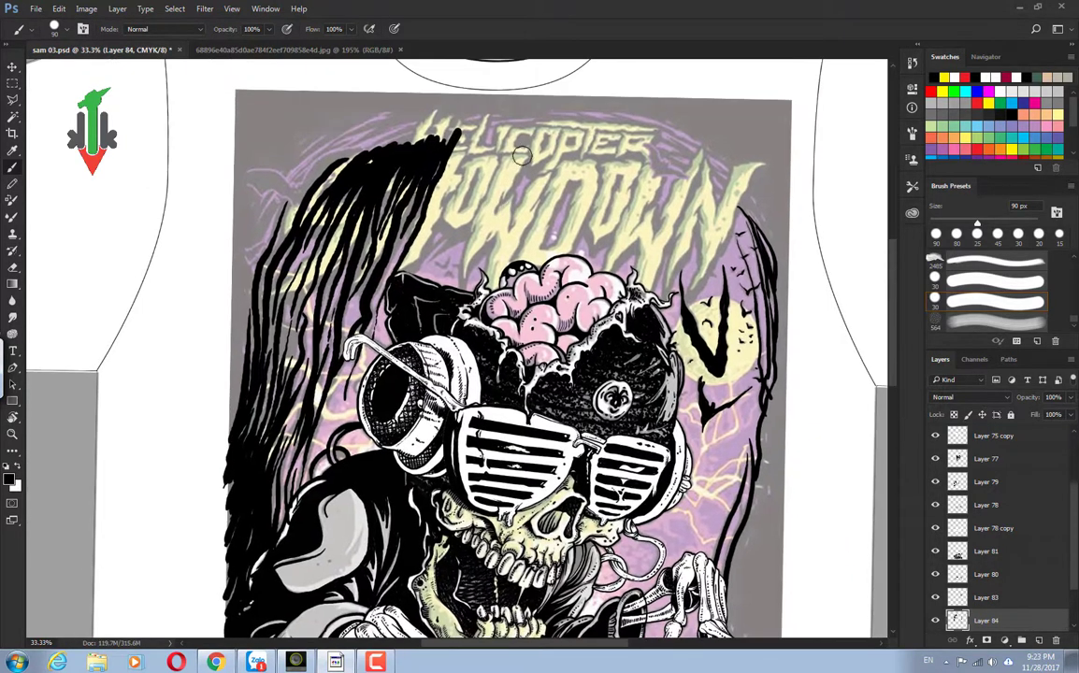
{"action": "left_click_drag", "start_coordinate": [378, 219], "coordinate": [425, 126]}
{"action": "left_click_drag", "start_coordinate": [393, 173], "coordinate": [439, 114]}
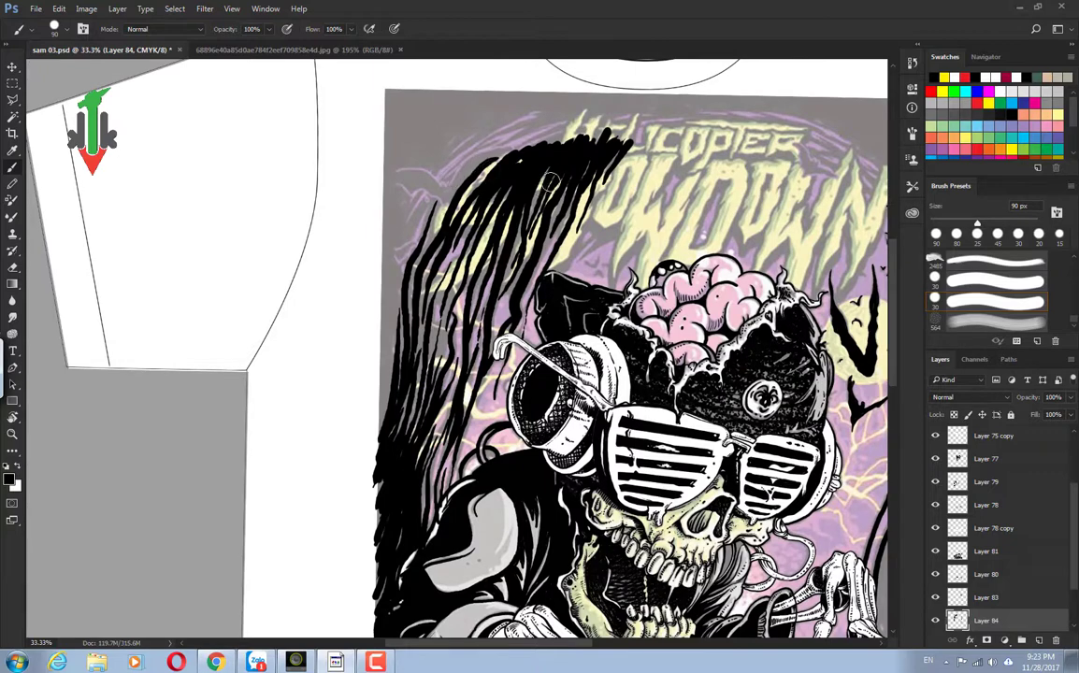
{"action": "left_click_drag", "start_coordinate": [552, 179], "coordinate": [412, 207]}
{"action": "left_click_drag", "start_coordinate": [434, 316], "coordinate": [417, 234]}
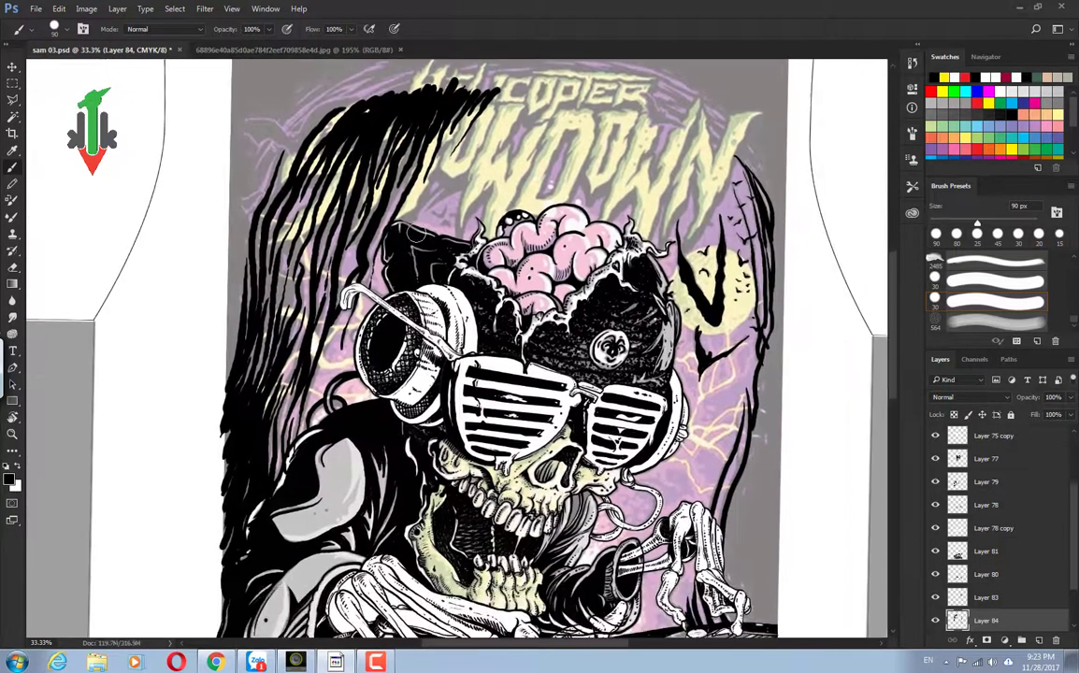
{"action": "left_click_drag", "start_coordinate": [734, 171], "coordinate": [696, 121]}
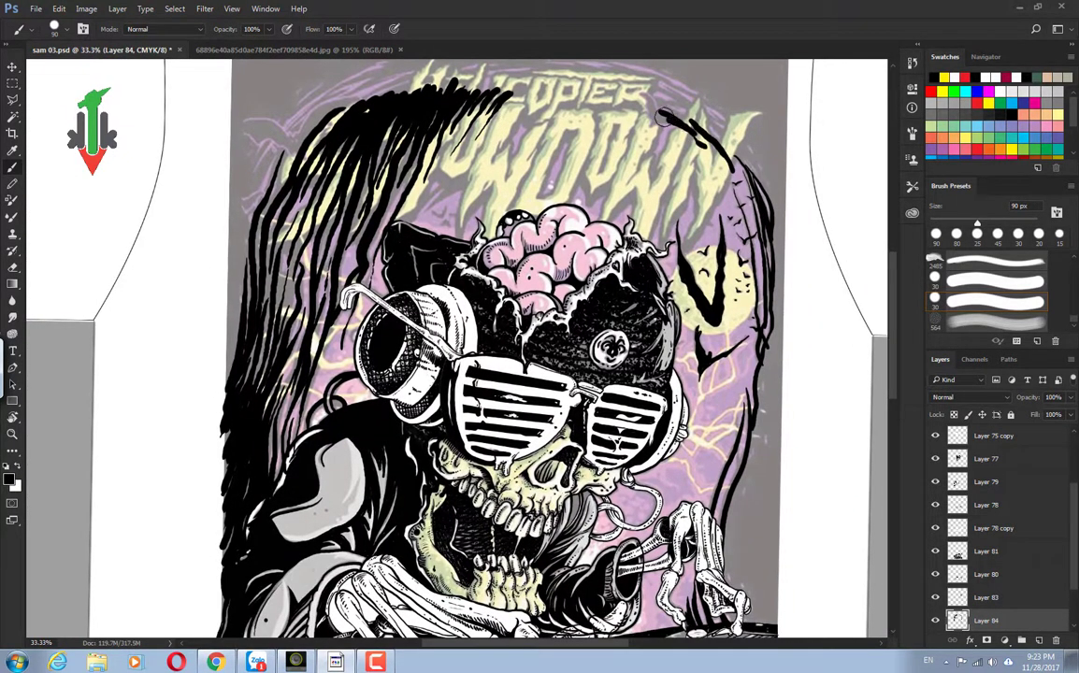
Step: At 70 px, arch hair strands over the title and top edge, then lasso around the head
{"action": "key", "text": "bracketleft"}
{"action": "key", "text": "bracketleft"}
{"action": "mouse_move", "coordinate": [731, 160]}
{"action": "left_mouse_down"}
{"action": "mouse_move", "coordinate": [636, 96]}
{"action": "mouse_move", "coordinate": [519, 80]}
{"action": "left_mouse_up"}
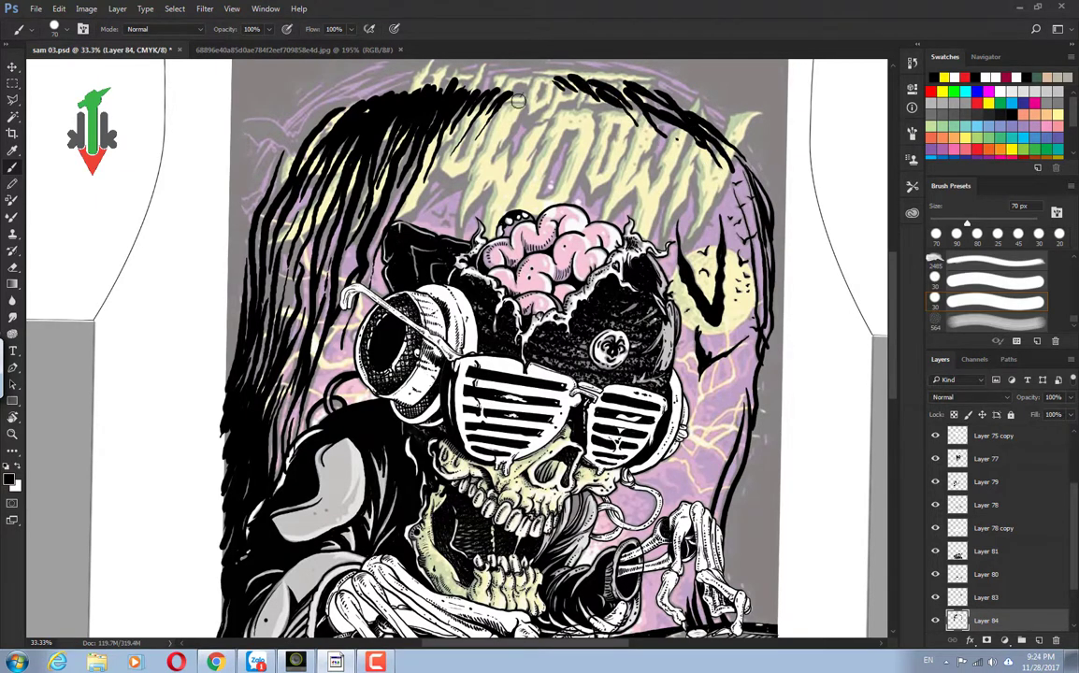
{"action": "scroll", "coordinate": [517, 84], "scroll_direction": "up", "scroll_amount": 2}
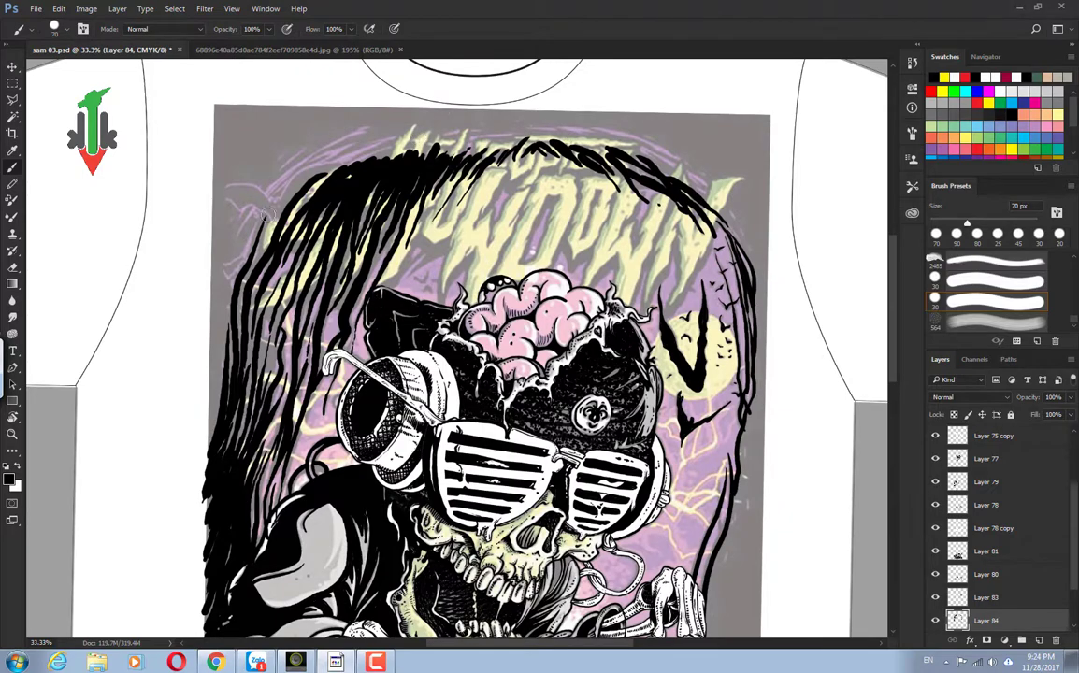
{"action": "left_click_drag", "start_coordinate": [266, 215], "coordinate": [361, 129]}
{"action": "left_click_drag", "start_coordinate": [300, 157], "coordinate": [440, 128]}
{"action": "left_click_drag", "start_coordinate": [365, 136], "coordinate": [524, 98]}
{"action": "key", "text": "l"}
{"action": "left_click_drag", "start_coordinate": [187, 416], "coordinate": [612, 398]}
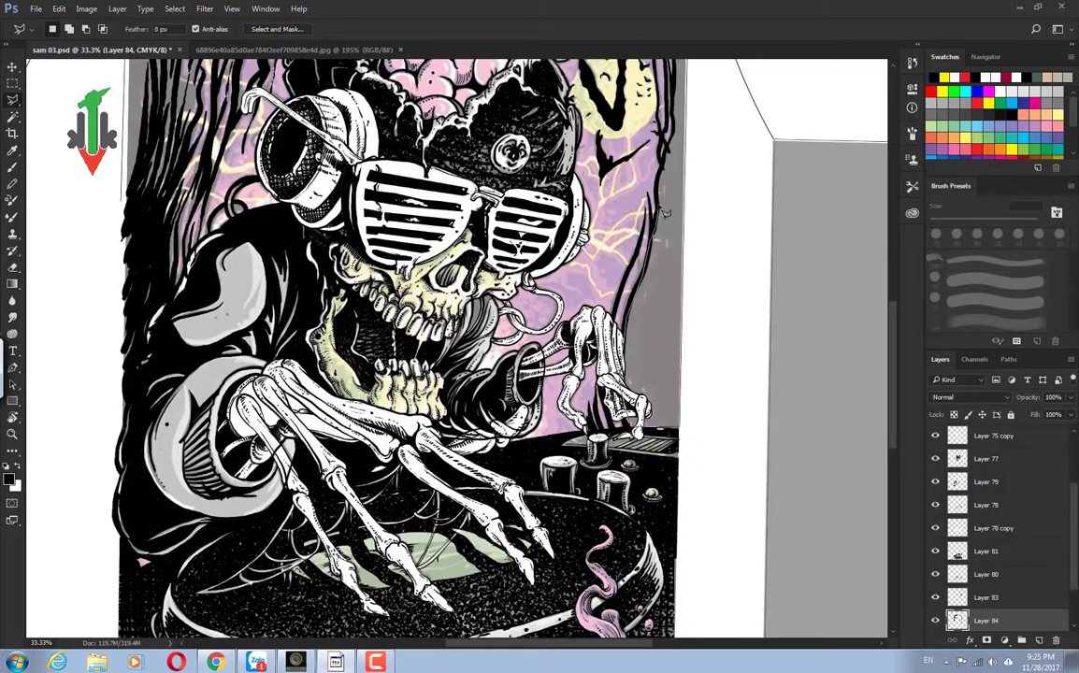
Step: Fill the purple background selection with black and zoom out to the whole shirt
{"action": "scroll", "coordinate": [673, 65], "scroll_direction": "up", "scroll_amount": 5}
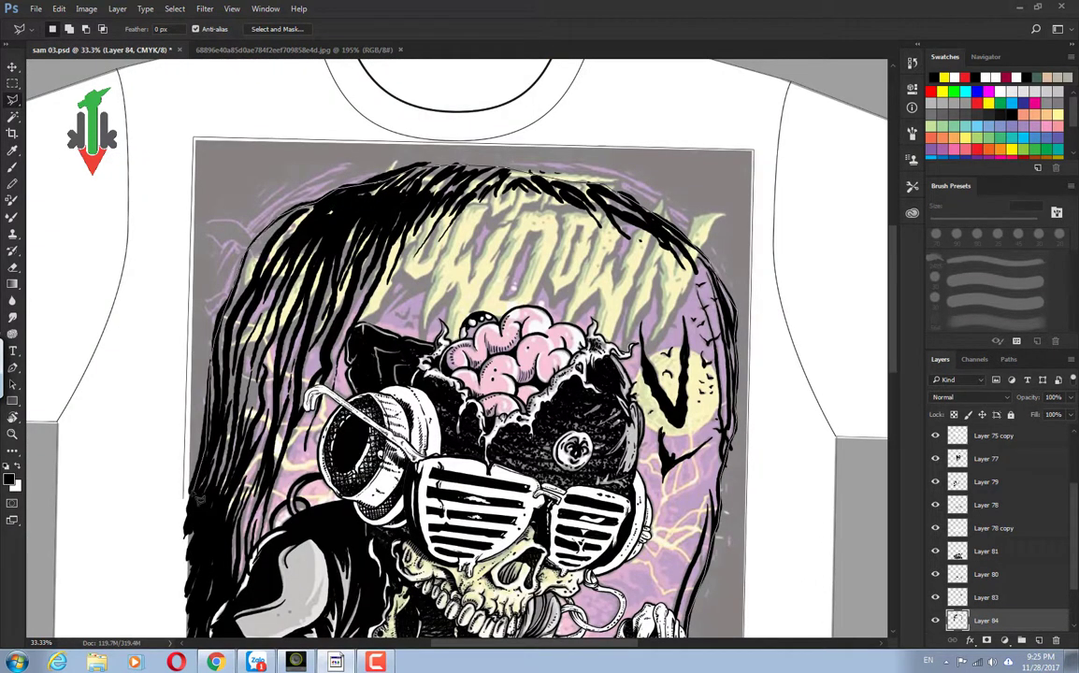
{"action": "key", "text": "alt+BackSpace"}
{"action": "key", "text": "z"}
{"action": "left_click", "coordinate": [344, 417], "text": "alt"}
{"action": "left_click", "coordinate": [382, 233], "text": "alt"}
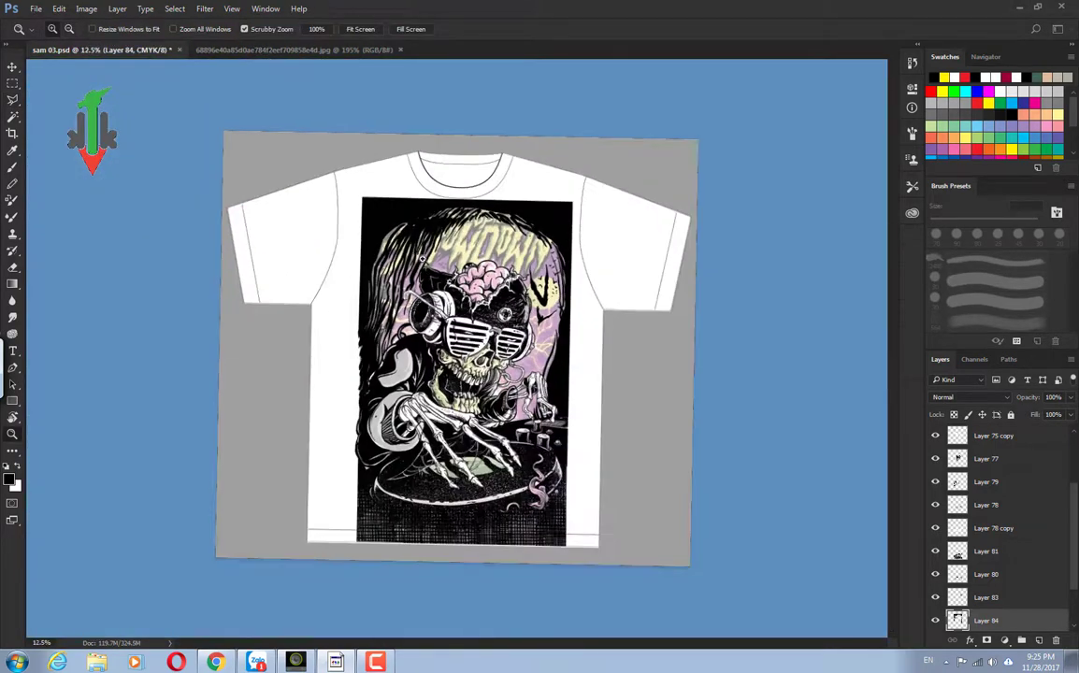
Step: Build a rectangular marquee selection covering the shirt's sides, collar and bottom
{"action": "key", "text": "m"}
{"action": "left_click_drag", "start_coordinate": [570, 185], "coordinate": [696, 565]}
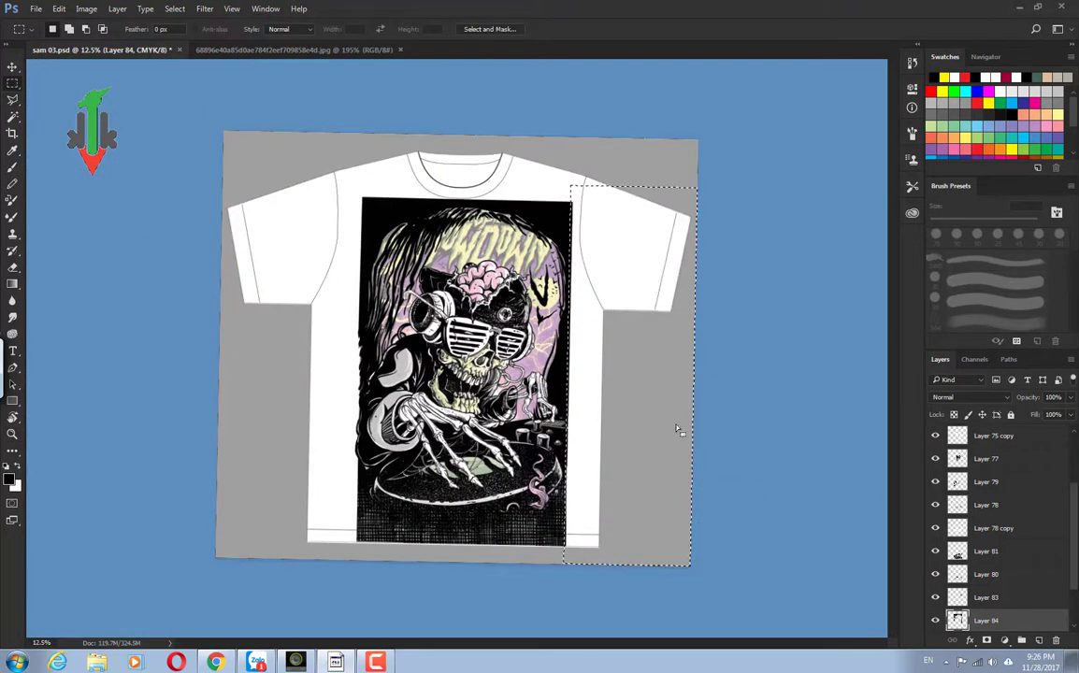
{"action": "left_click", "coordinate": [991, 597]}
{"action": "left_click", "coordinate": [986, 458]}
{"action": "left_click_drag", "start_coordinate": [222, 171], "coordinate": [364, 554]}
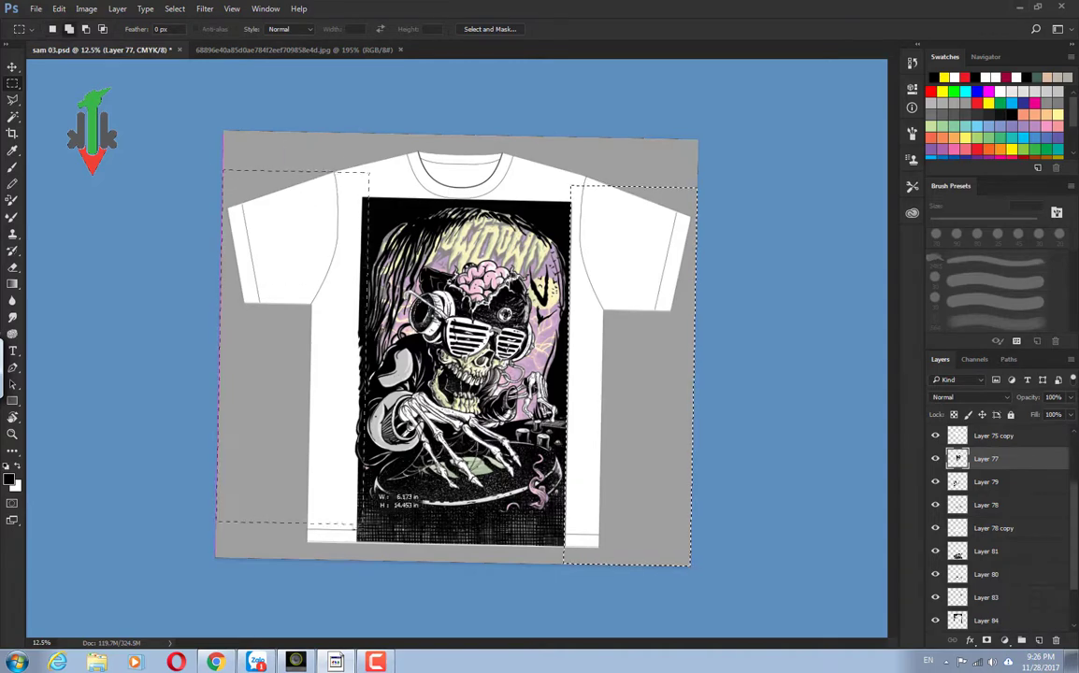
{"action": "left_click_drag", "start_coordinate": [302, 140], "coordinate": [590, 551]}
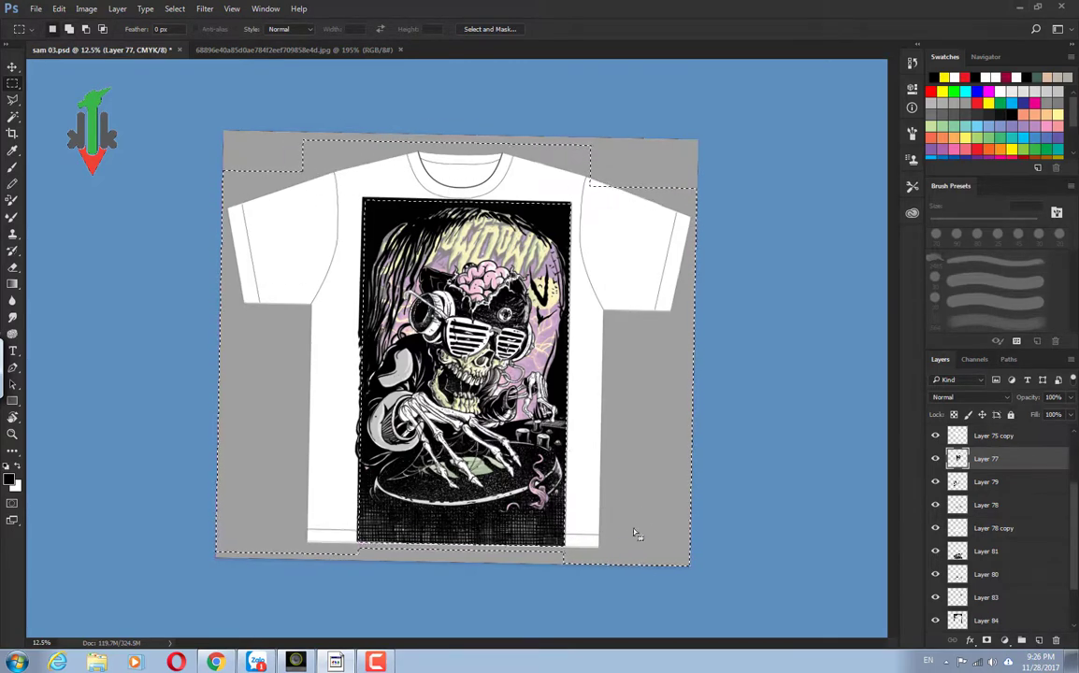
{"action": "left_click_drag", "start_coordinate": [186, 535], "coordinate": [696, 558]}
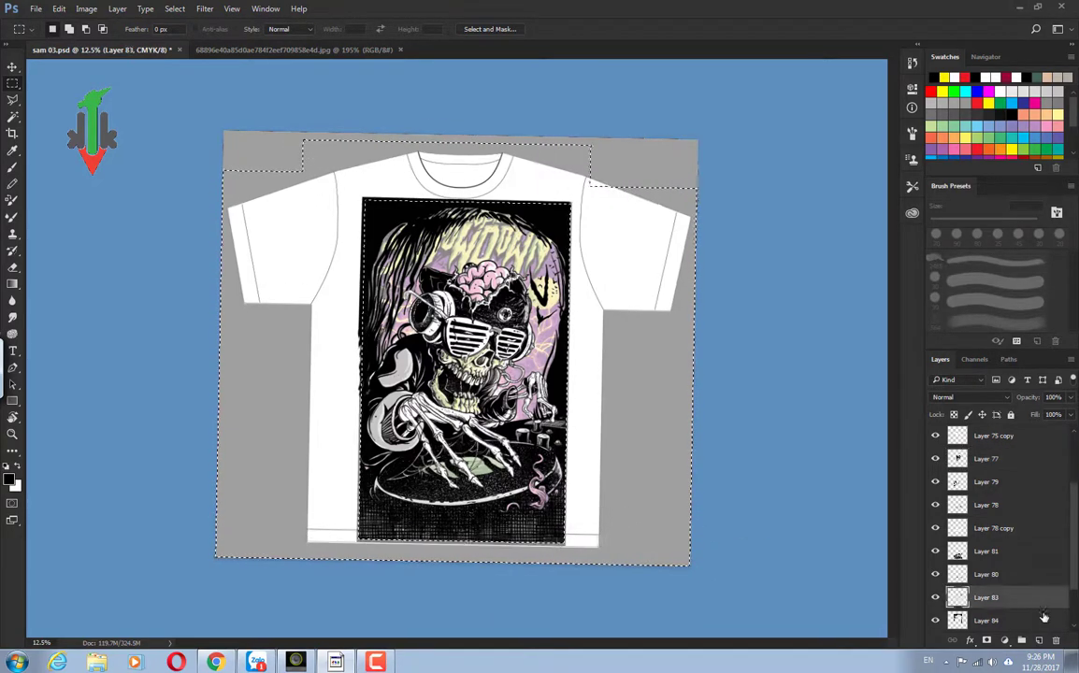
{"action": "left_click", "coordinate": [986, 620]}
{"action": "scroll", "coordinate": [1024, 575], "scroll_direction": "down", "scroll_amount": 1}
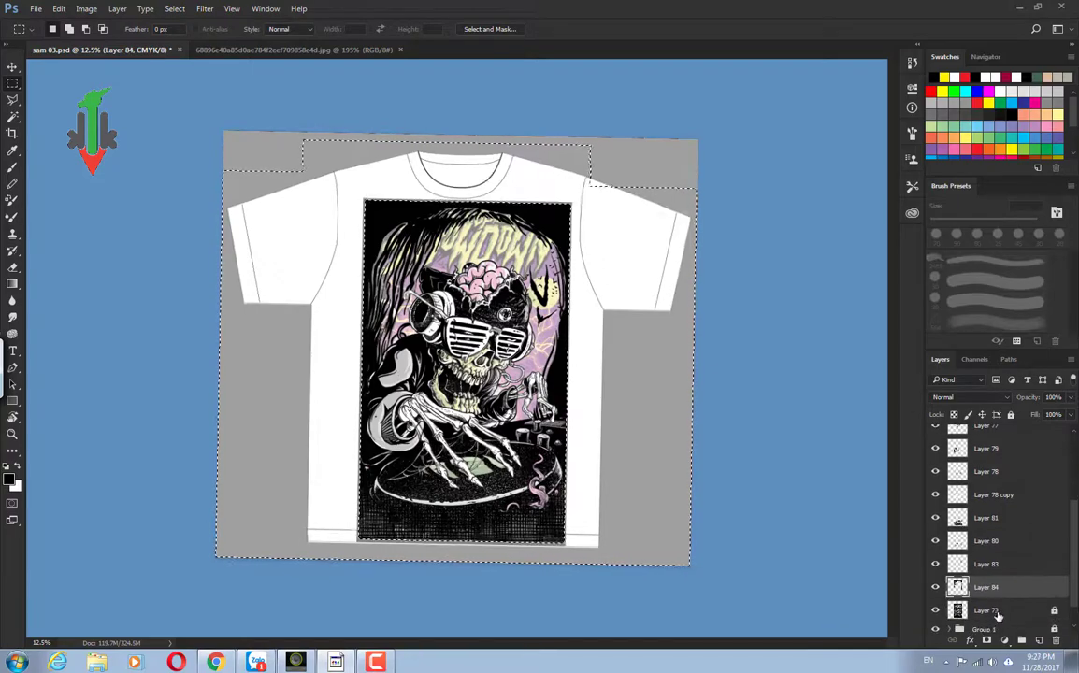
Step: Zoom in on the grey line art beside the coloured reference
{"action": "key", "text": "z"}
{"action": "left_click_drag", "start_coordinate": [505, 373], "coordinate": [522, 377]}
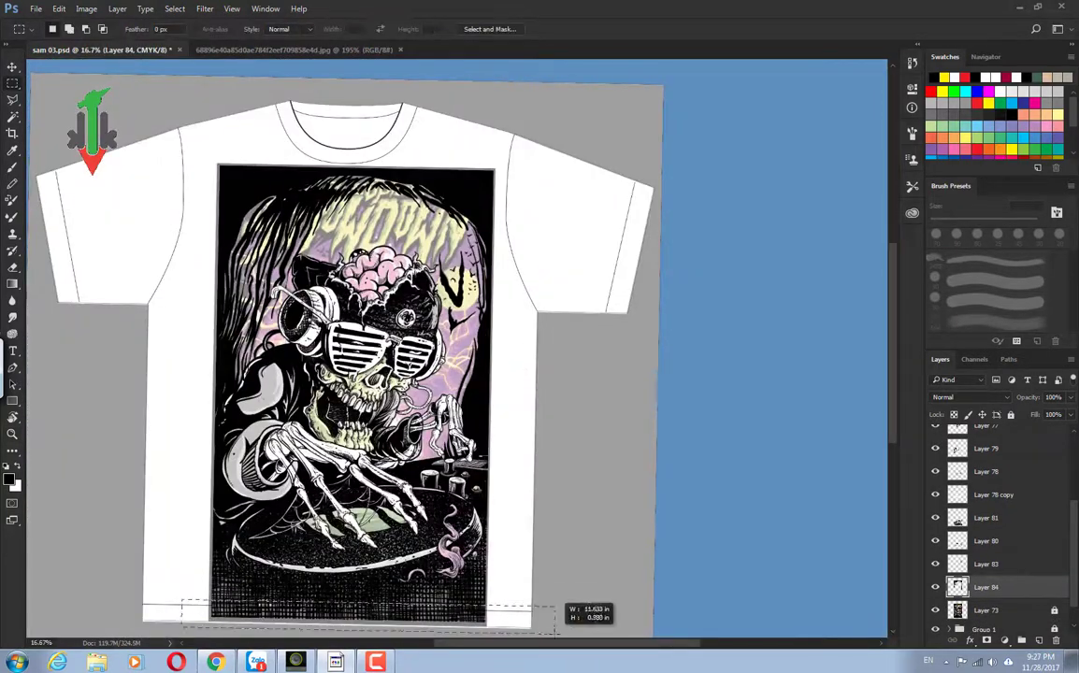
{"action": "left_click", "coordinate": [340, 383], "text": "alt"}
{"action": "left_click", "coordinate": [453, 257]}
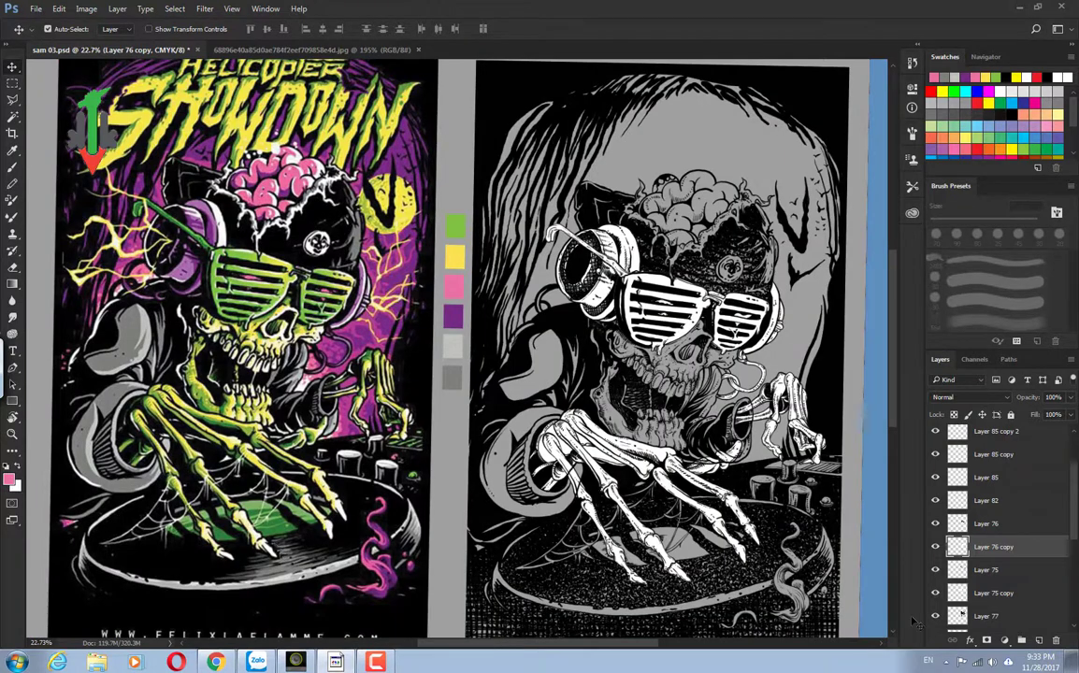
Step: Group Layer 76 and Layer 76 copy into a group named 'mat kinh'
{"action": "scroll", "coordinate": [991, 523], "scroll_direction": "down", "scroll_amount": 2}
{"action": "left_click", "coordinate": [982, 436]}
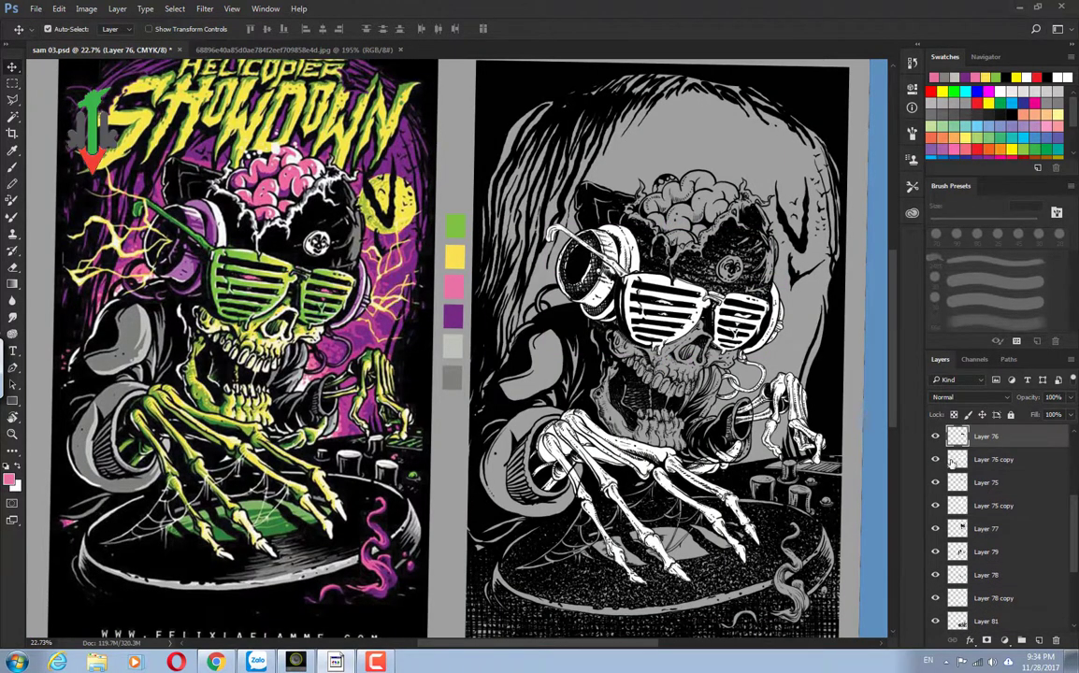
{"action": "left_click", "coordinate": [1013, 461], "text": "shift"}
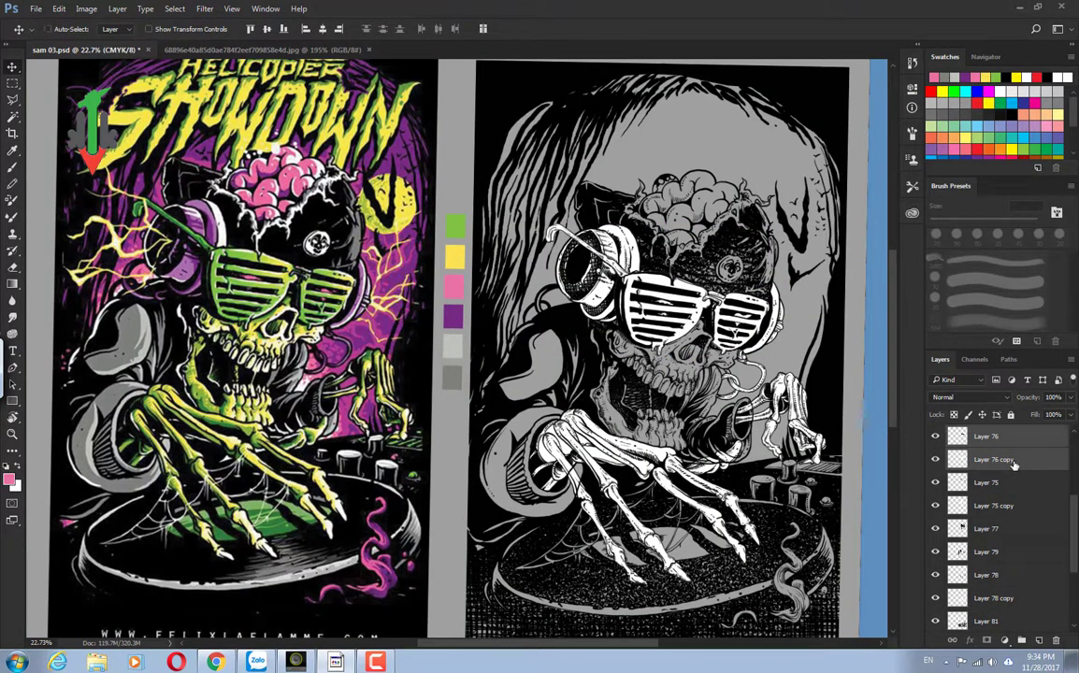
{"action": "key", "text": "ctrl+g"}
{"action": "type", "text": "mat kinh"}
{"action": "key", "text": "Return"}
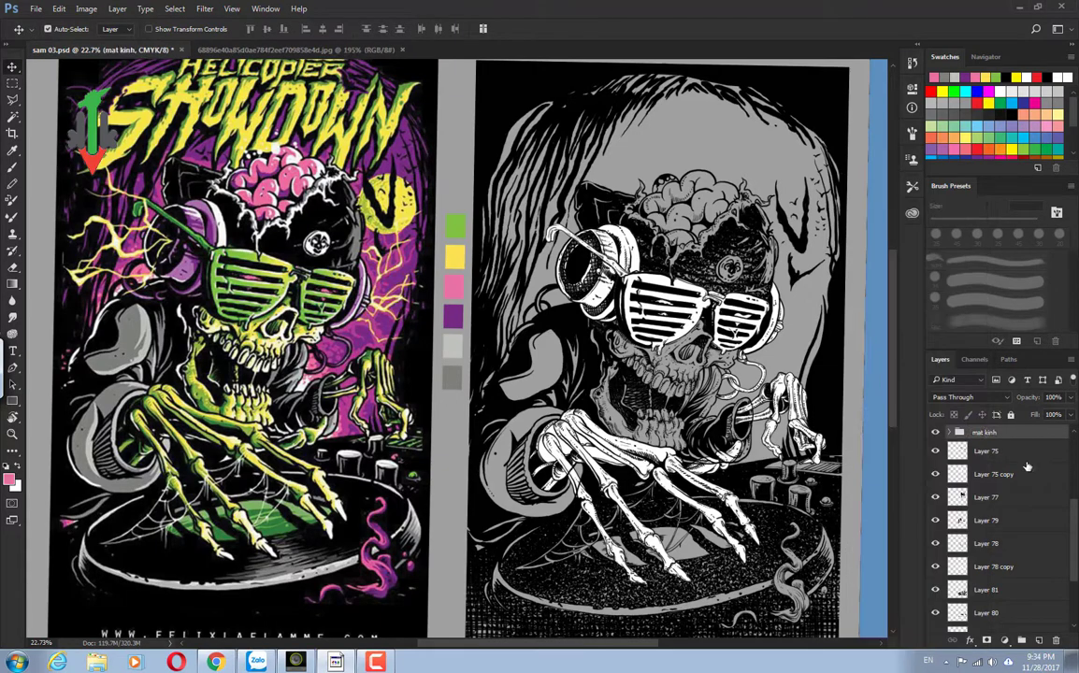
Step: Group Layer 78 and its copy as 'tay', then show only Layer 79
{"action": "left_click", "coordinate": [985, 543]}
{"action": "left_click", "coordinate": [992, 566], "text": "shift"}
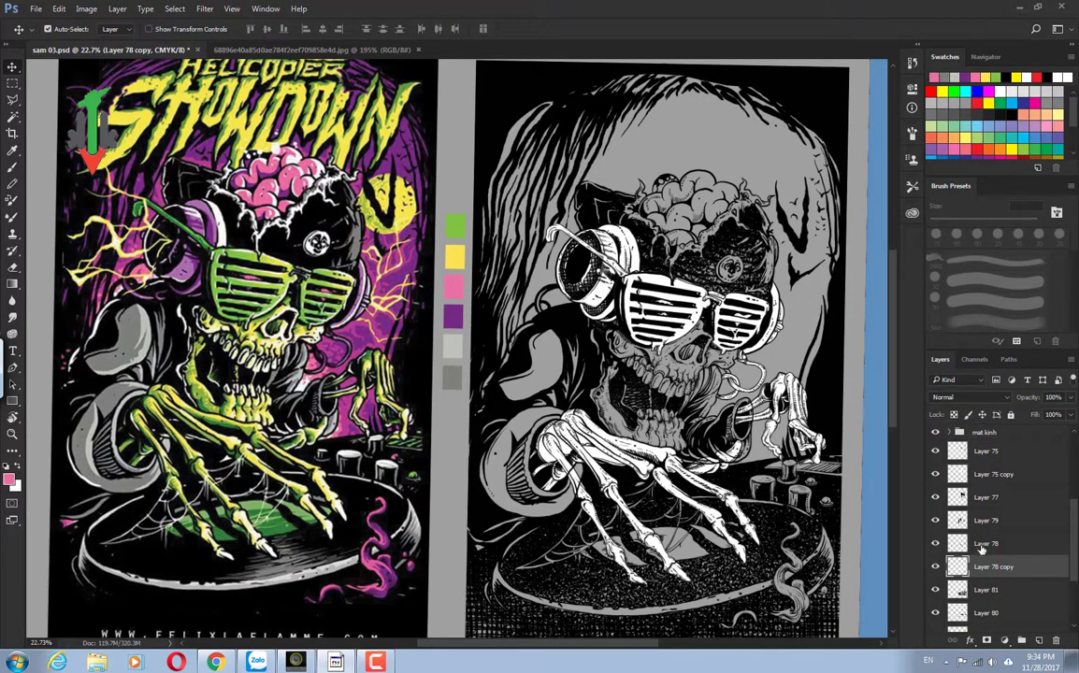
{"action": "key", "text": "ctrl+g"}
{"action": "type", "text": "tay"}
{"action": "key", "text": "Return"}
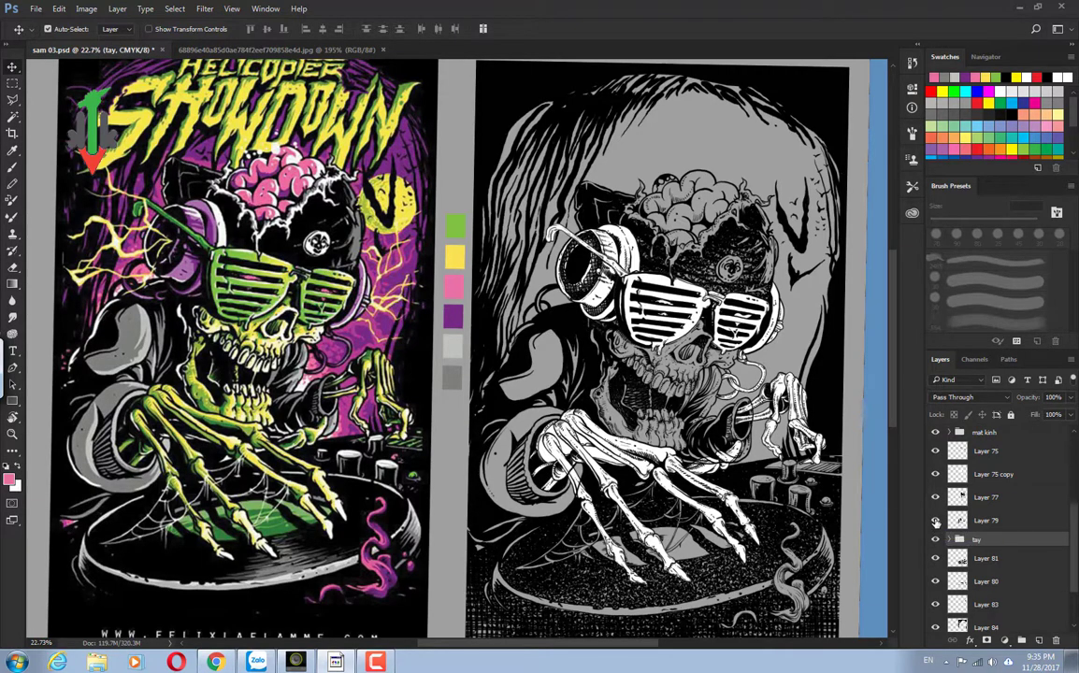
{"action": "left_click", "coordinate": [935, 521], "text": "alt"}
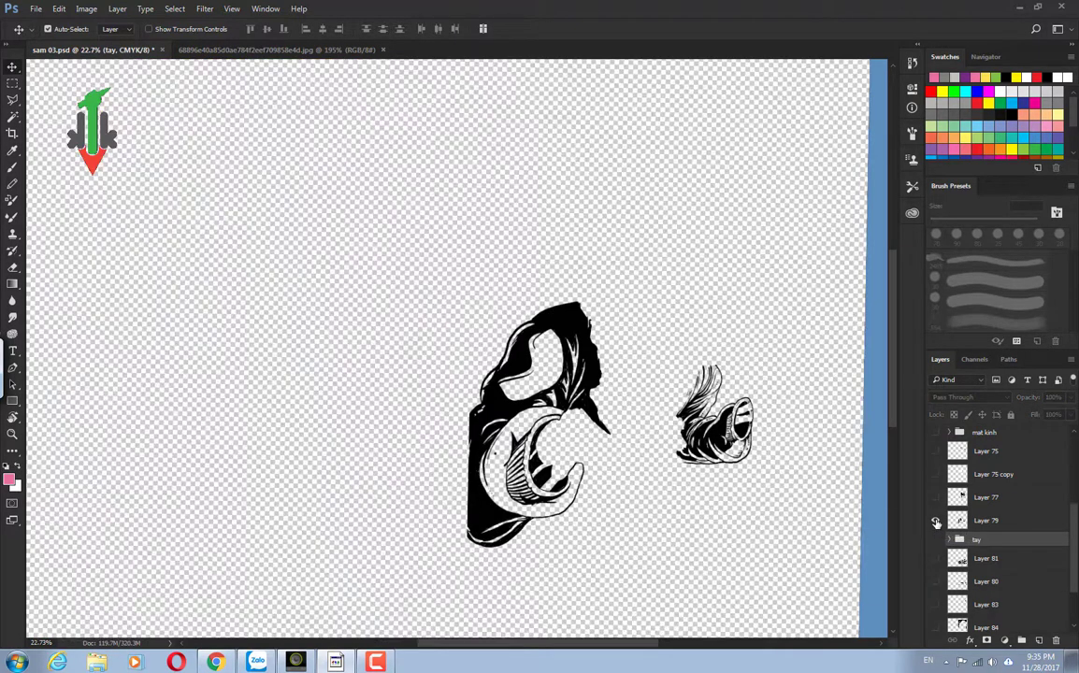
{"action": "scroll", "coordinate": [529, 444], "scroll_direction": "up", "scroll_amount": 5}
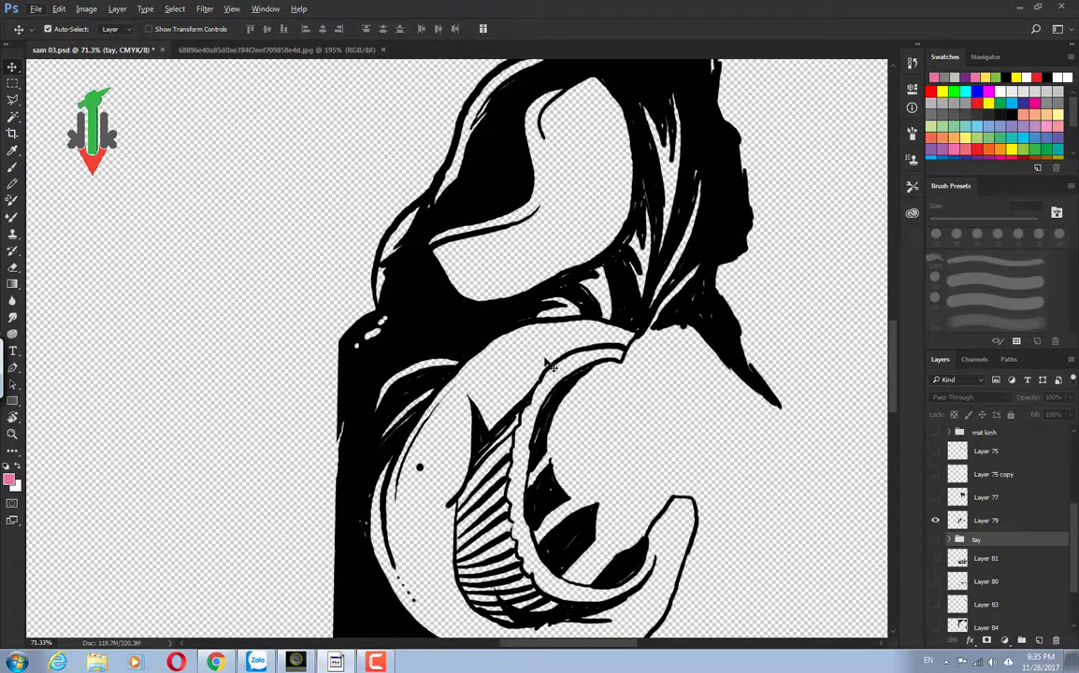
{"action": "key", "text": "b"}
{"action": "left_click", "coordinate": [977, 521]}
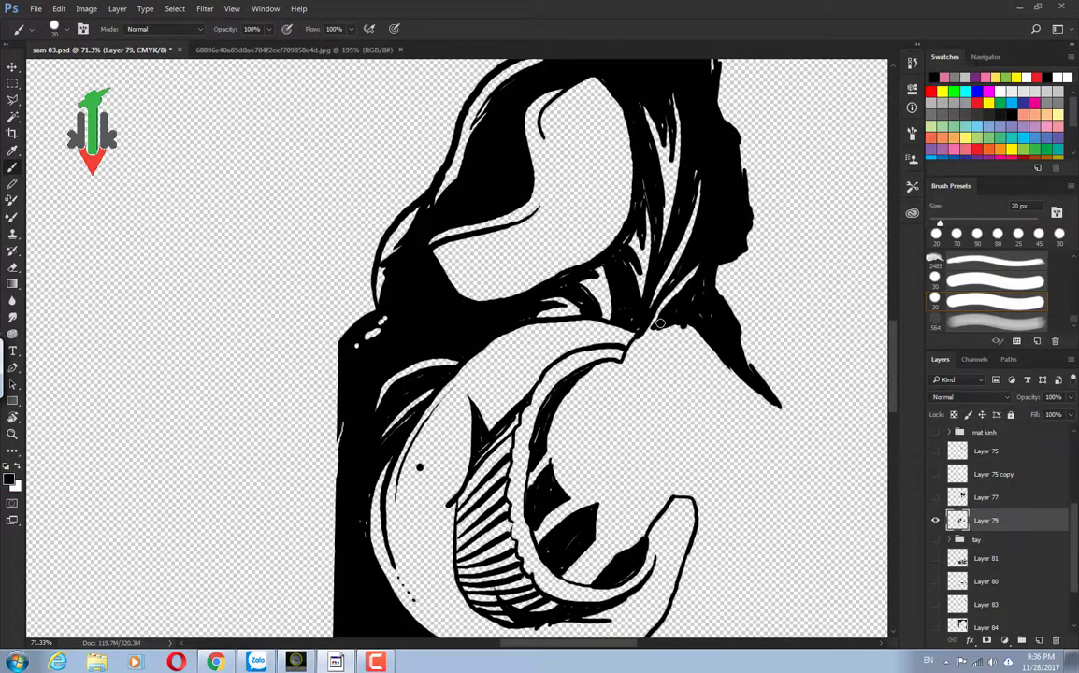
{"action": "left_click_drag", "start_coordinate": [425, 292], "coordinate": [456, 231]}
{"action": "left_click_drag", "start_coordinate": [519, 437], "coordinate": [478, 269]}
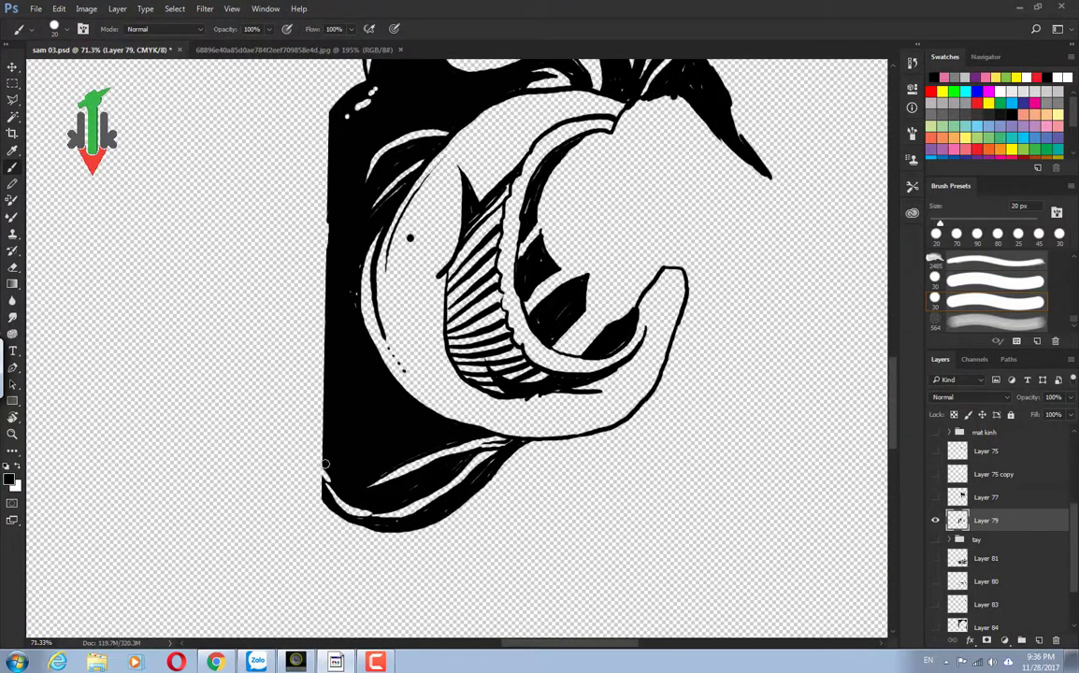
{"action": "left_click_drag", "start_coordinate": [325, 463], "coordinate": [234, 582]}
{"action": "left_click_drag", "start_coordinate": [479, 139], "coordinate": [495, 351]}
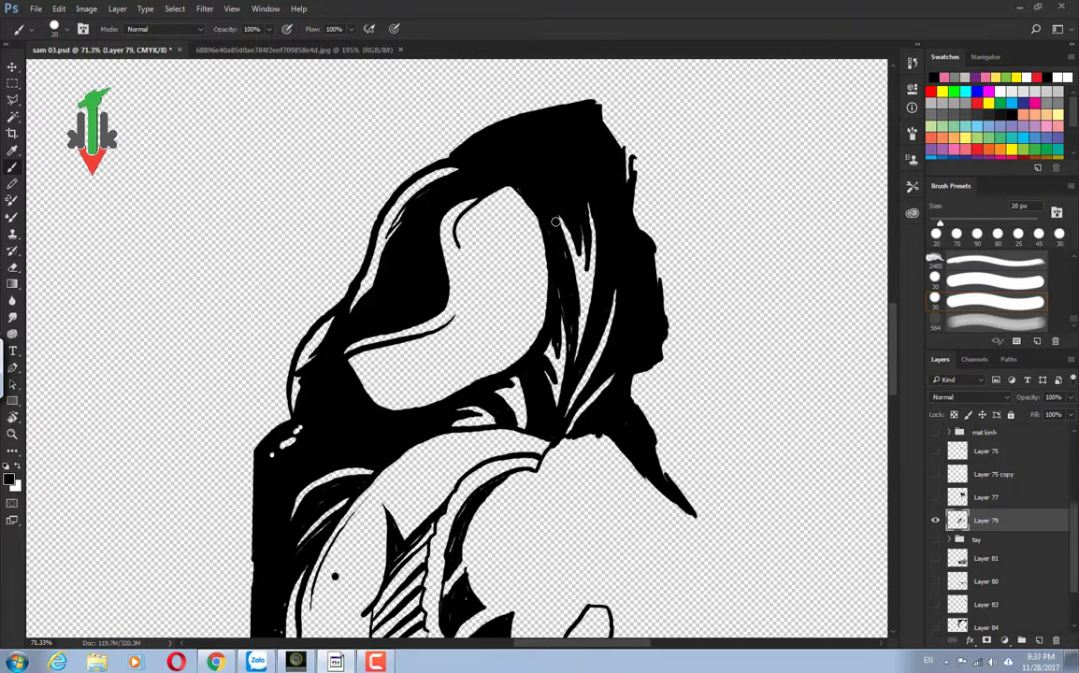
{"action": "left_click_drag", "start_coordinate": [428, 382], "coordinate": [466, 269]}
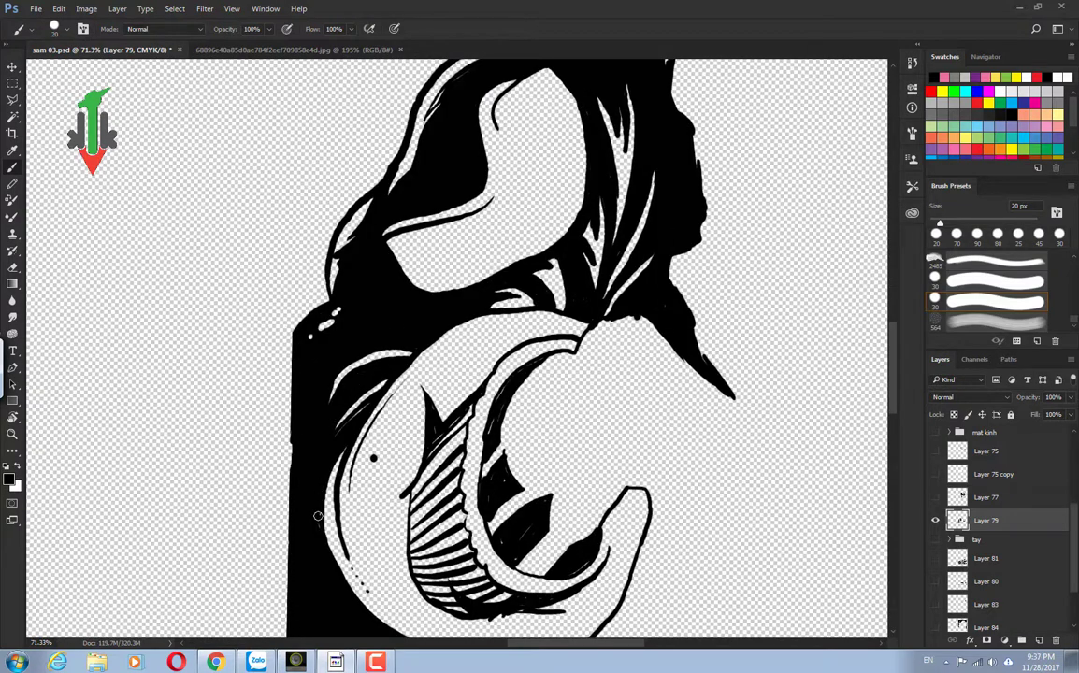
{"action": "left_click_drag", "start_coordinate": [485, 435], "coordinate": [460, 339]}
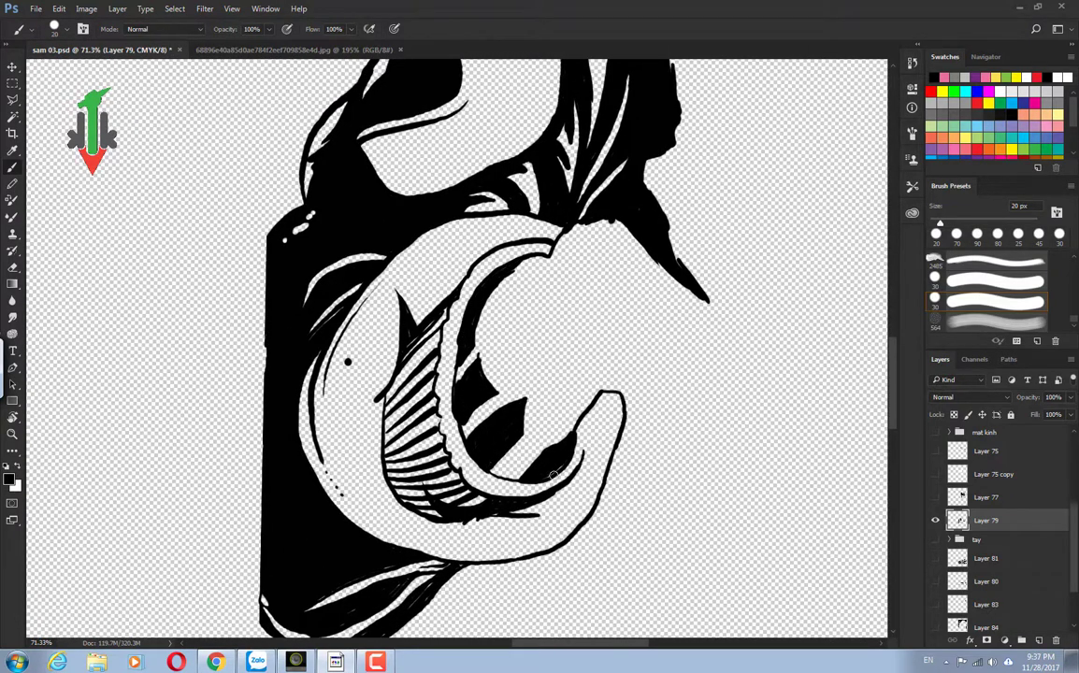
{"action": "left_click_drag", "start_coordinate": [553, 475], "coordinate": [623, 328]}
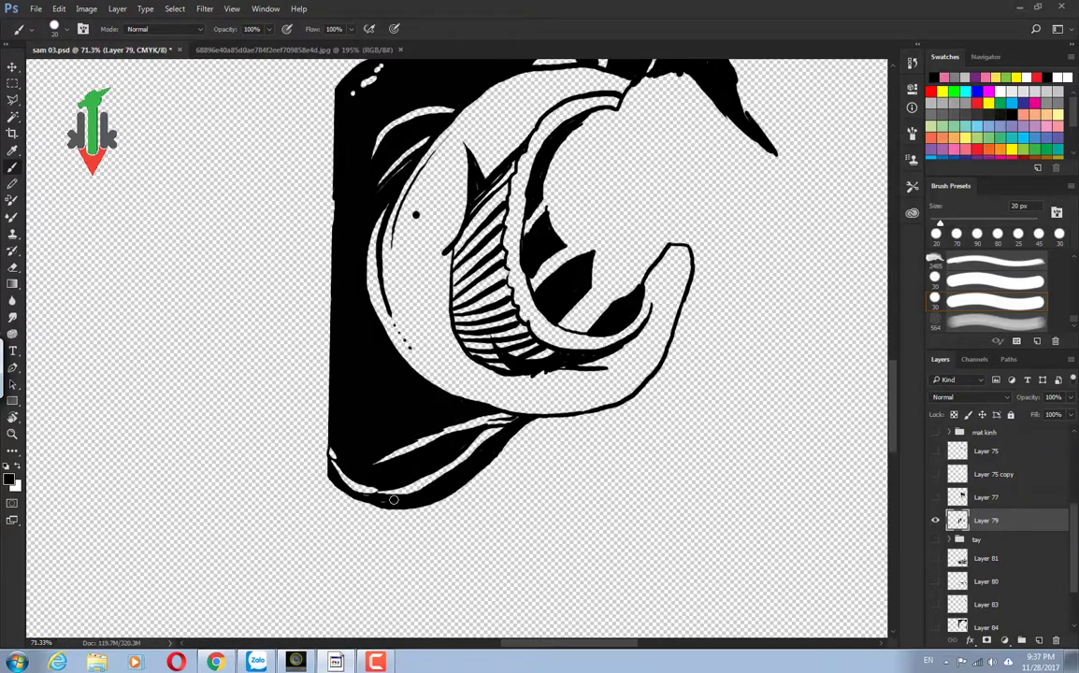
{"action": "scroll", "coordinate": [579, 358], "scroll_direction": "down", "scroll_amount": 2}
{"action": "scroll", "coordinate": [524, 317], "scroll_direction": "down", "scroll_amount": 2}
{"action": "scroll", "coordinate": [607, 172], "scroll_direction": "up", "scroll_amount": 4}
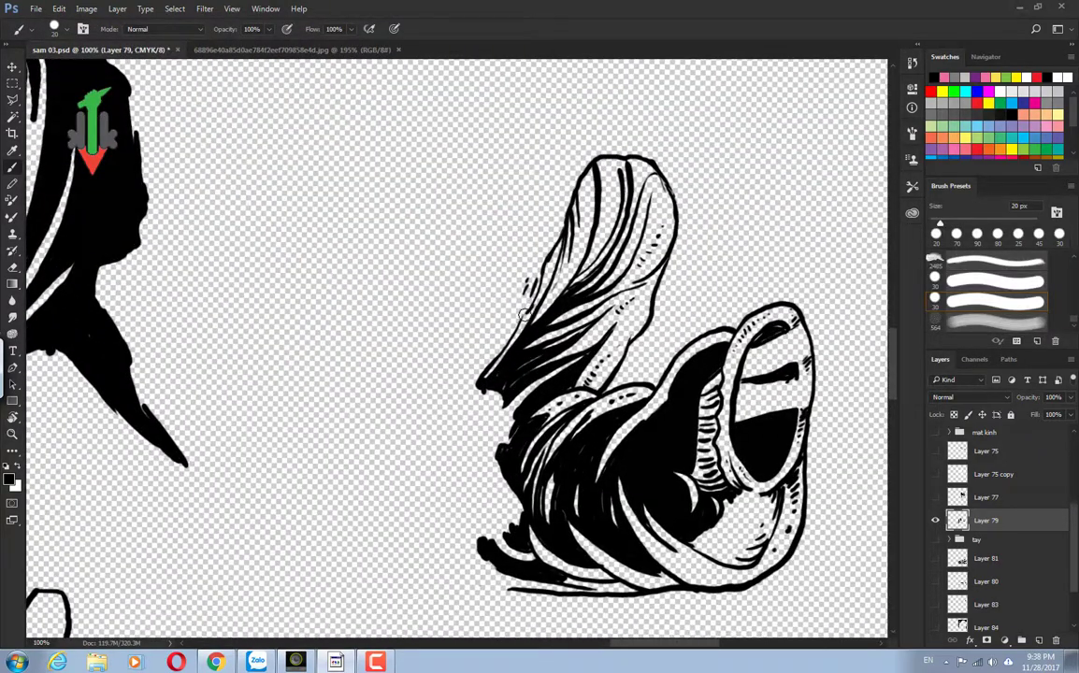
{"action": "left_click_drag", "start_coordinate": [501, 440], "coordinate": [515, 351]}
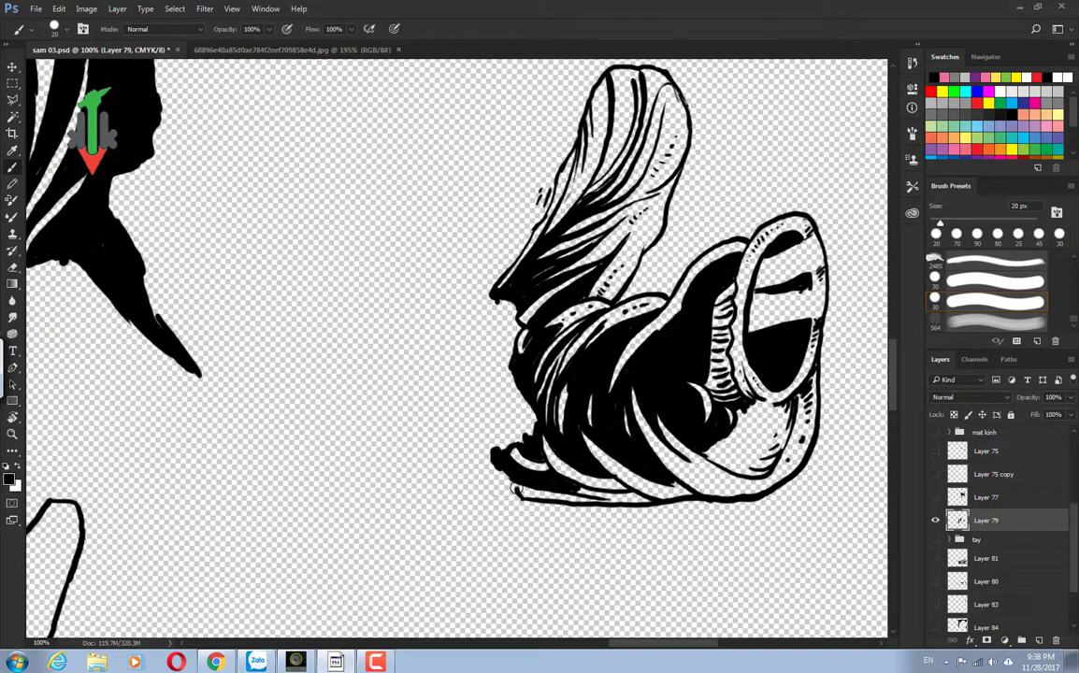
{"action": "scroll", "coordinate": [515, 490], "scroll_direction": "down", "scroll_amount": 4}
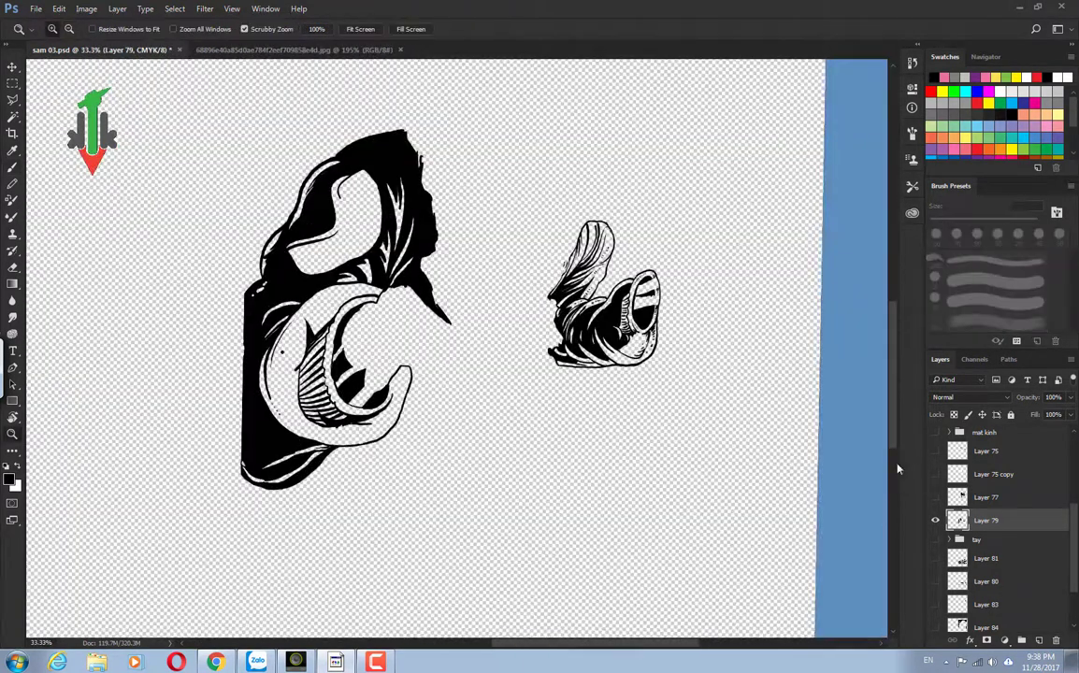
Step: Duplicate Layer 79 and merge white rectangles covering the hand and sleeve into the copy
{"action": "key", "text": "ctrl+j"}
{"action": "left_click", "coordinate": [986, 544]}
{"action": "key", "text": "ctrl+shift+alt+n"}
{"action": "key", "text": "m"}
{"action": "mouse_move", "coordinate": [533, 198]}
{"action": "left_mouse_down"}
{"action": "mouse_move", "coordinate": [651, 414]}
{"action": "mouse_move", "coordinate": [673, 414]}
{"action": "left_mouse_up"}
{"action": "left_click_drag", "start_coordinate": [208, 122], "coordinate": [466, 526]}
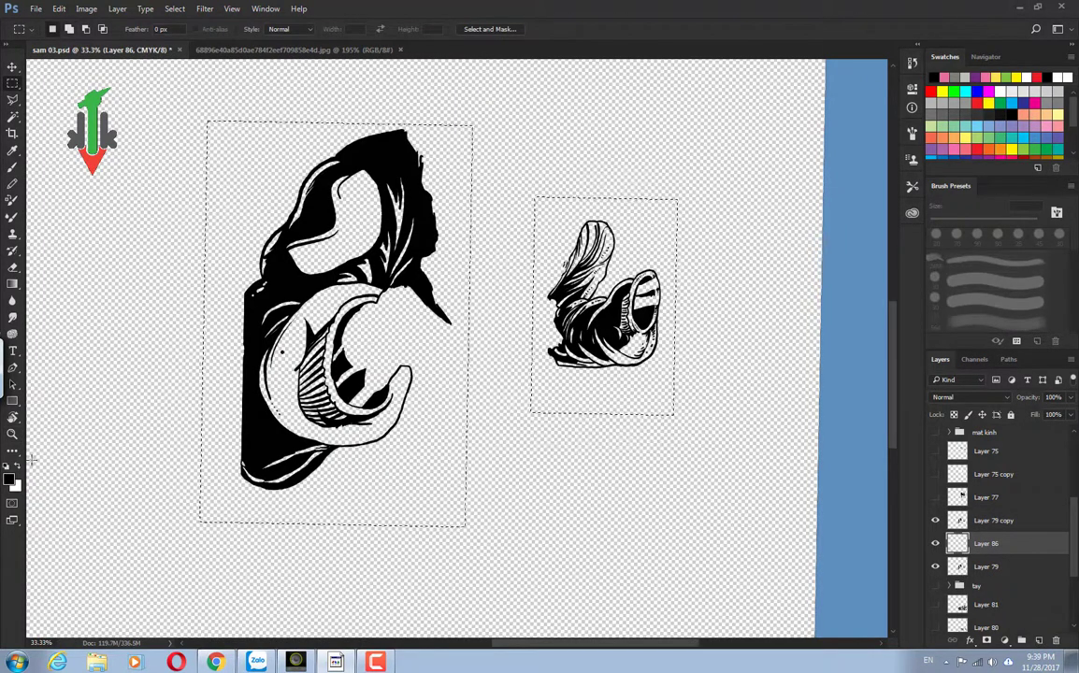
{"action": "key", "text": "x"}
{"action": "key", "text": "alt+BackSpace"}
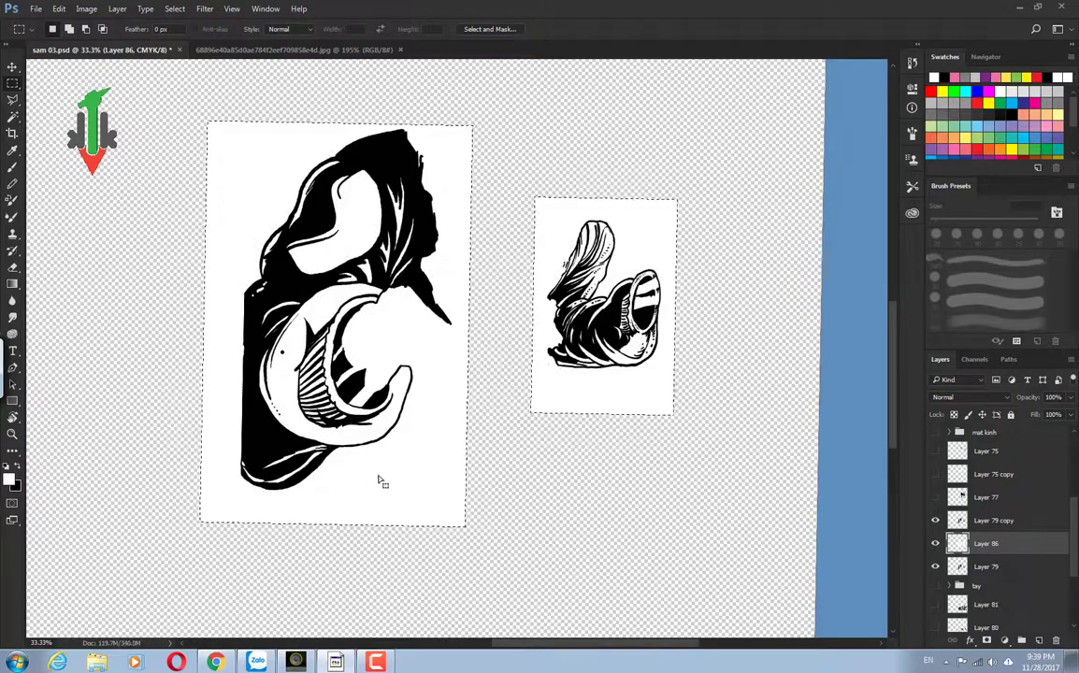
{"action": "key", "text": "ctrl+d"}
{"action": "left_click", "coordinate": [1015, 521], "text": "shift"}
{"action": "key", "text": "ctrl+e"}
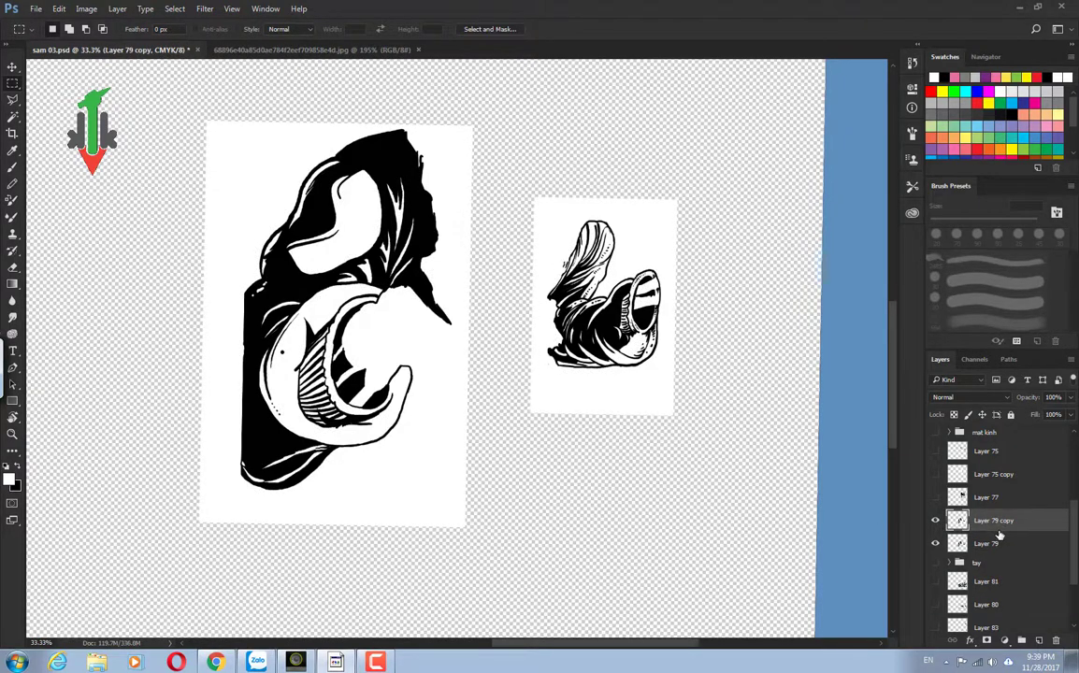
Step: Undo a trial background erase and re-merge the white fill into the Layer 79 copy
{"action": "right_click", "coordinate": [12, 245]}
{"action": "left_click", "coordinate": [65, 268]}
{"action": "left_click", "coordinate": [252, 180]}
{"action": "left_click", "coordinate": [572, 234]}
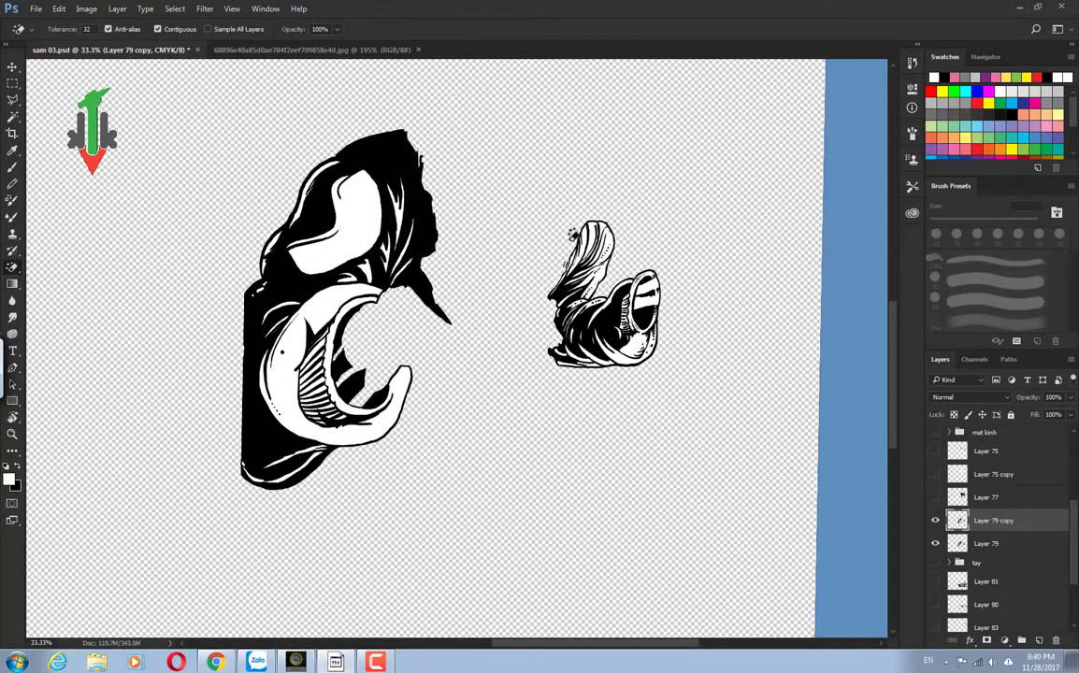
{"action": "key", "text": "z"}
{"action": "left_click", "coordinate": [346, 370]}
{"action": "key", "text": "ctrl+alt+z"}
{"action": "key", "text": "ctrl+alt+z"}
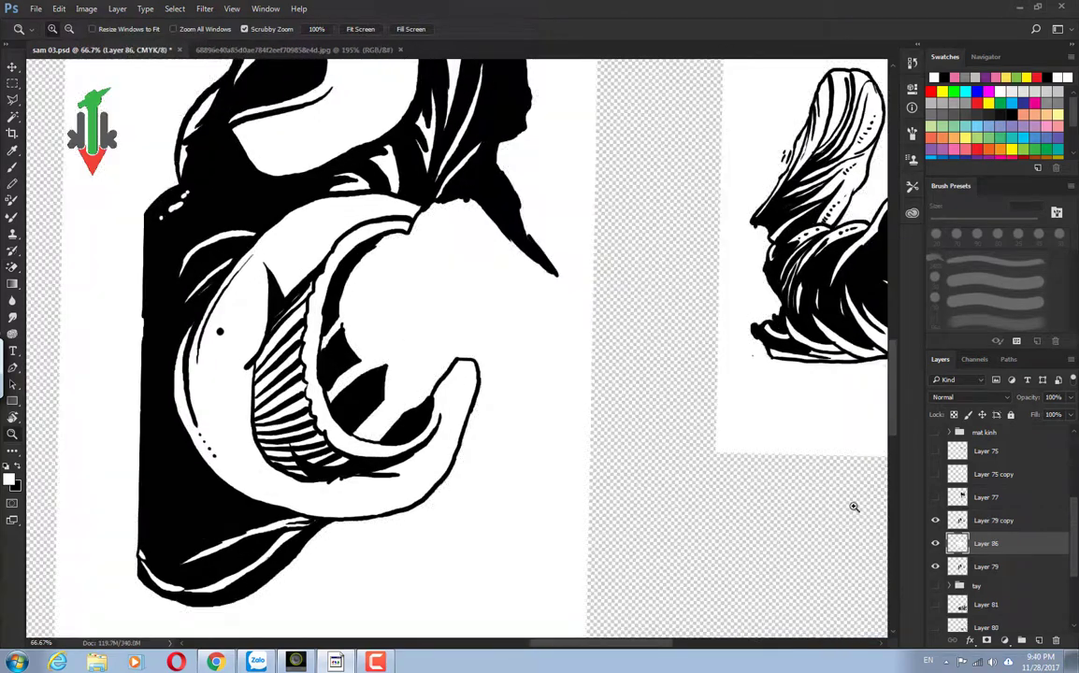
{"action": "key", "text": "ctrl+alt+z"}
{"action": "key", "text": "b"}
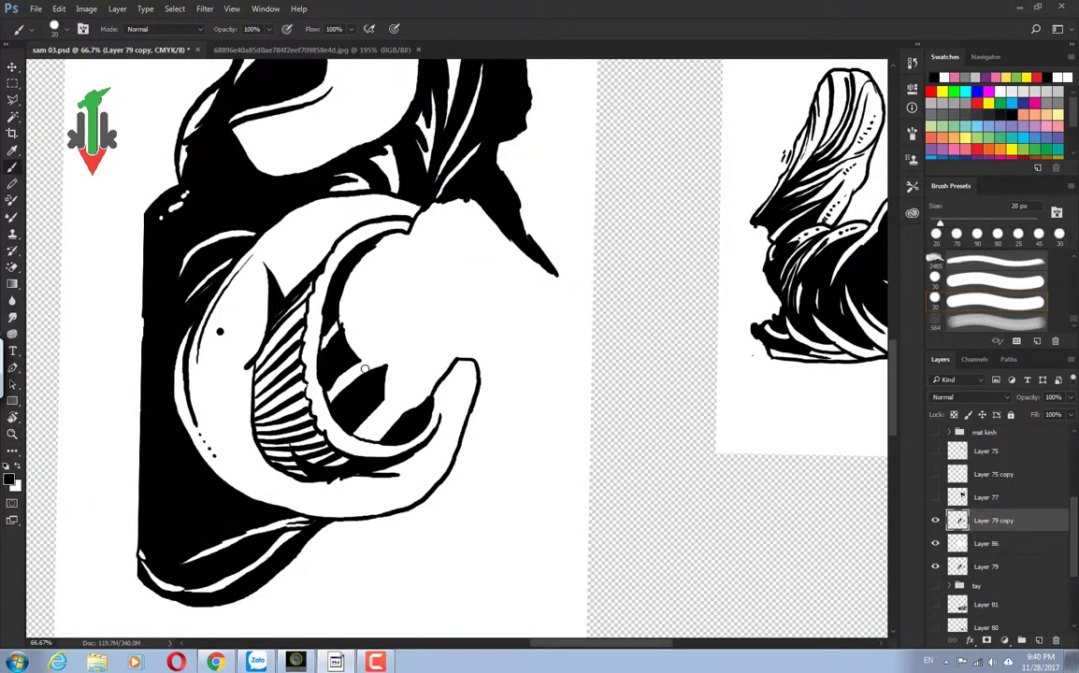
{"action": "left_click", "coordinate": [991, 543], "text": "ctrl"}
{"action": "key", "text": "ctrl+e"}
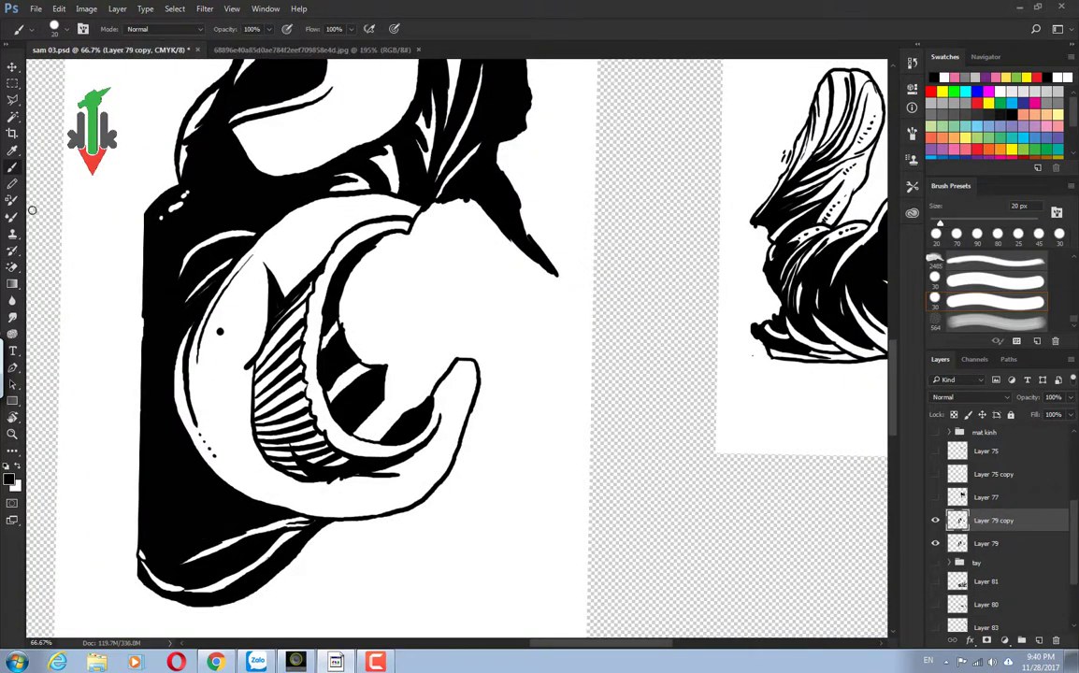
Step: Magic-erase the white around the figures, then fill the figure shapes solid white
{"action": "right_click", "coordinate": [12, 241]}
{"action": "left_click", "coordinate": [70, 271]}
{"action": "left_click", "coordinate": [470, 304]}
{"action": "scroll", "coordinate": [477, 280], "scroll_direction": "right", "scroll_amount": 3}
{"action": "scroll", "coordinate": [484, 260], "scroll_direction": "down", "scroll_amount": 1}
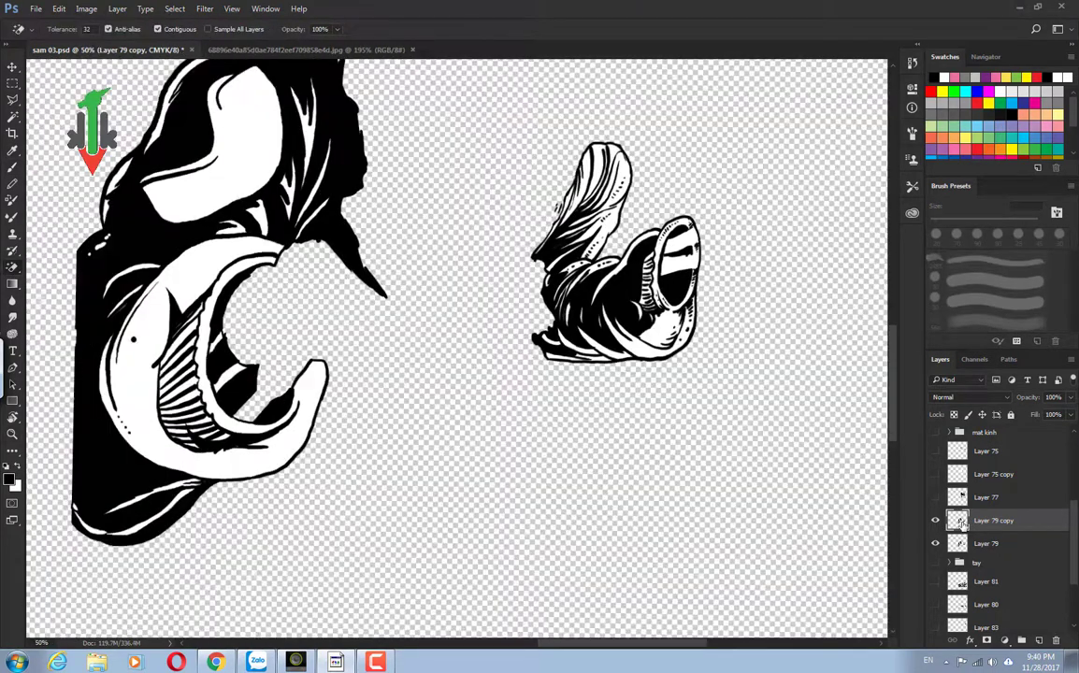
{"action": "left_click", "coordinate": [958, 520], "text": "ctrl"}
{"action": "key", "text": "alt+BackSpace"}
{"action": "key", "text": "ctrl+z"}
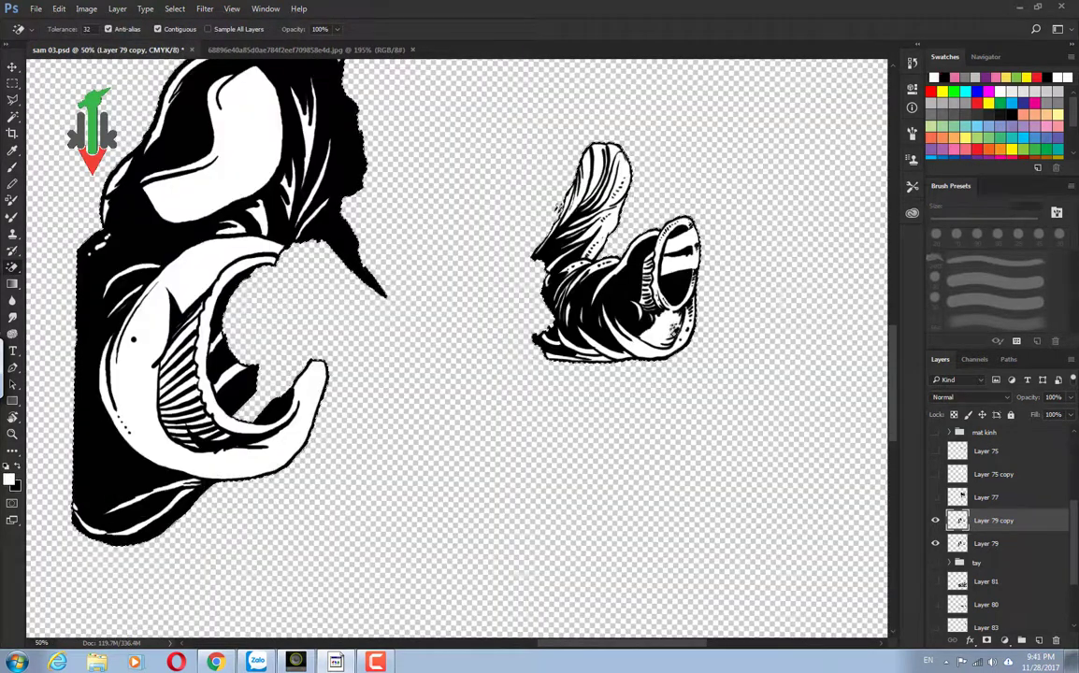
{"action": "key", "text": "x"}
{"action": "key", "text": "alt+BackSpace"}
Step: Contract the shape selection and move the white fill beneath the line art
{"action": "key", "text": "v"}
{"action": "left_click_drag", "start_coordinate": [364, 168], "coordinate": [398, 253]}
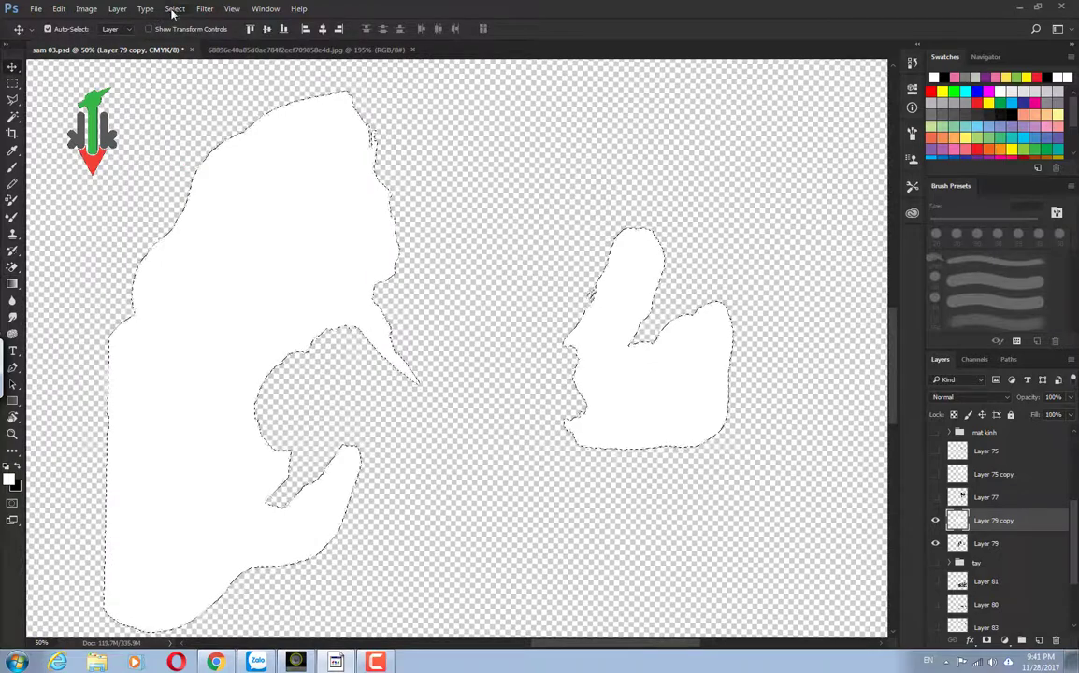
{"action": "left_click", "coordinate": [174, 12]}
{"action": "left_click", "coordinate": [93, 207]}
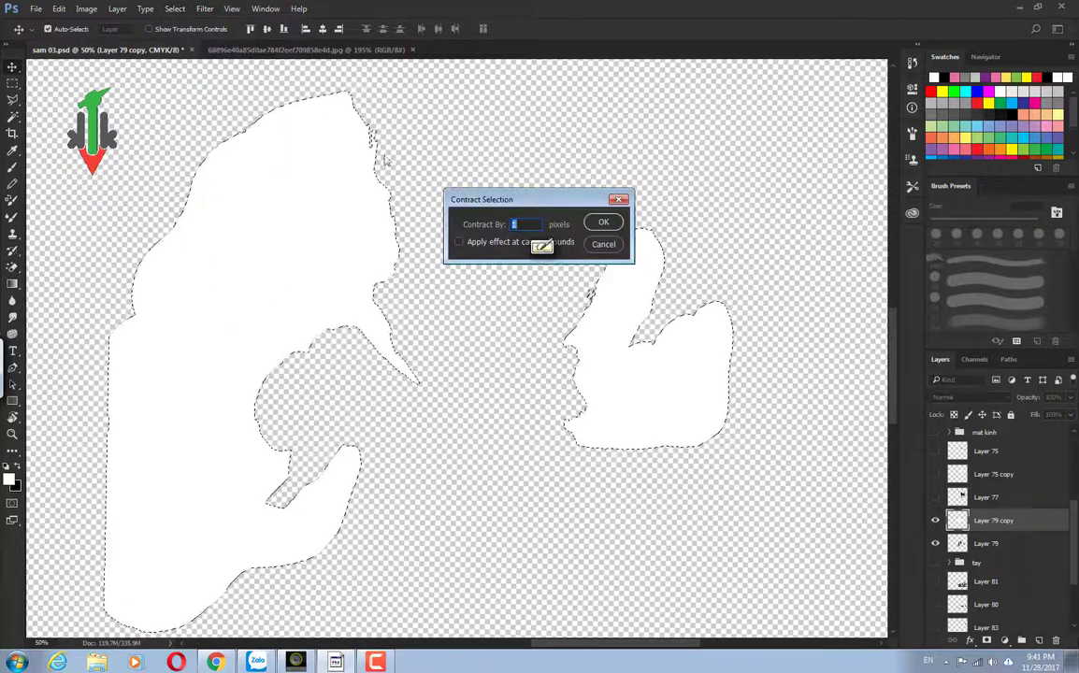
{"action": "left_click", "coordinate": [602, 223]}
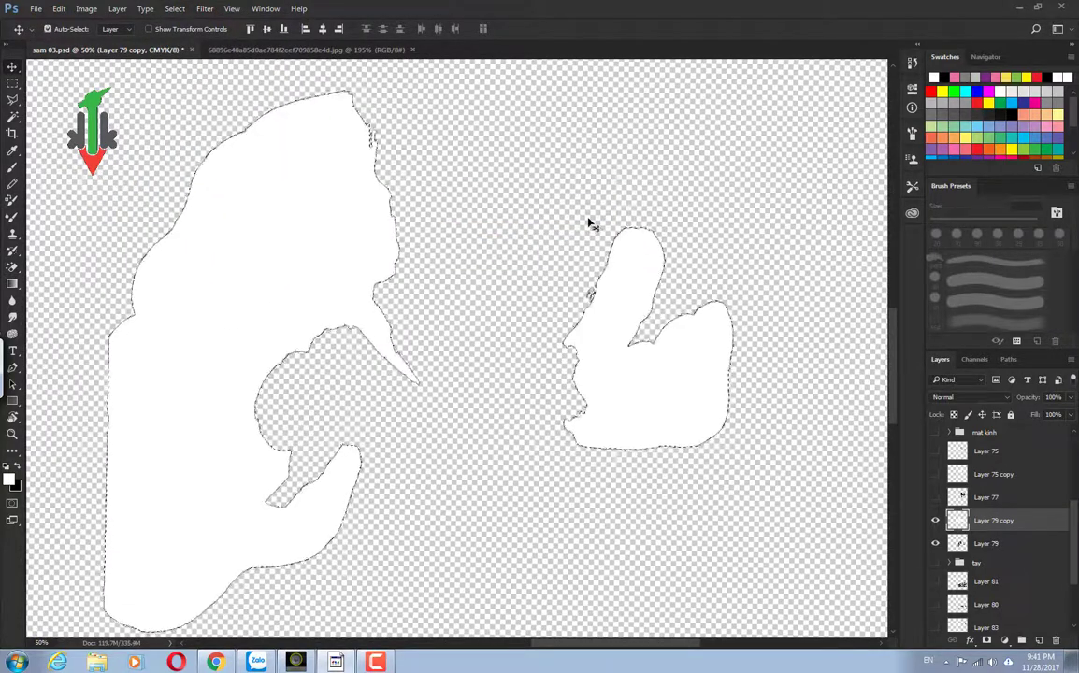
{"action": "left_click_drag", "start_coordinate": [1031, 525], "coordinate": [1028, 557]}
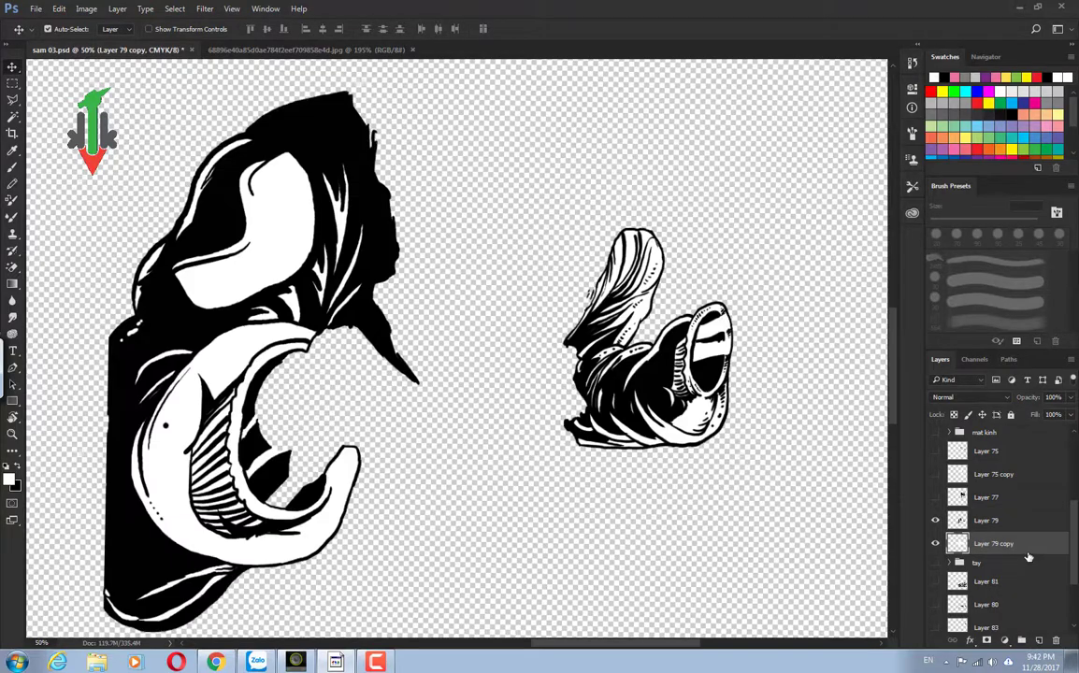
Step: Group the line art and white fill as 'ao' and show the other artwork layers
{"action": "key", "text": "z"}
{"action": "left_click_drag", "start_coordinate": [264, 123], "coordinate": [486, 377]}
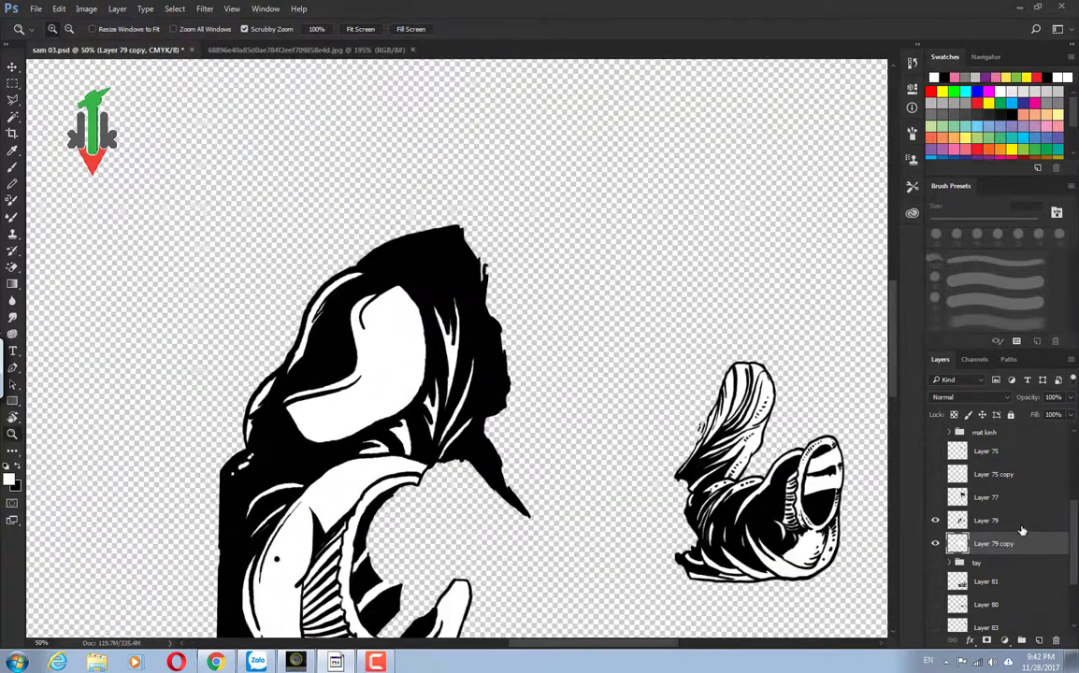
{"action": "key", "text": "ctrl+g"}
{"action": "type", "text": "ao"}
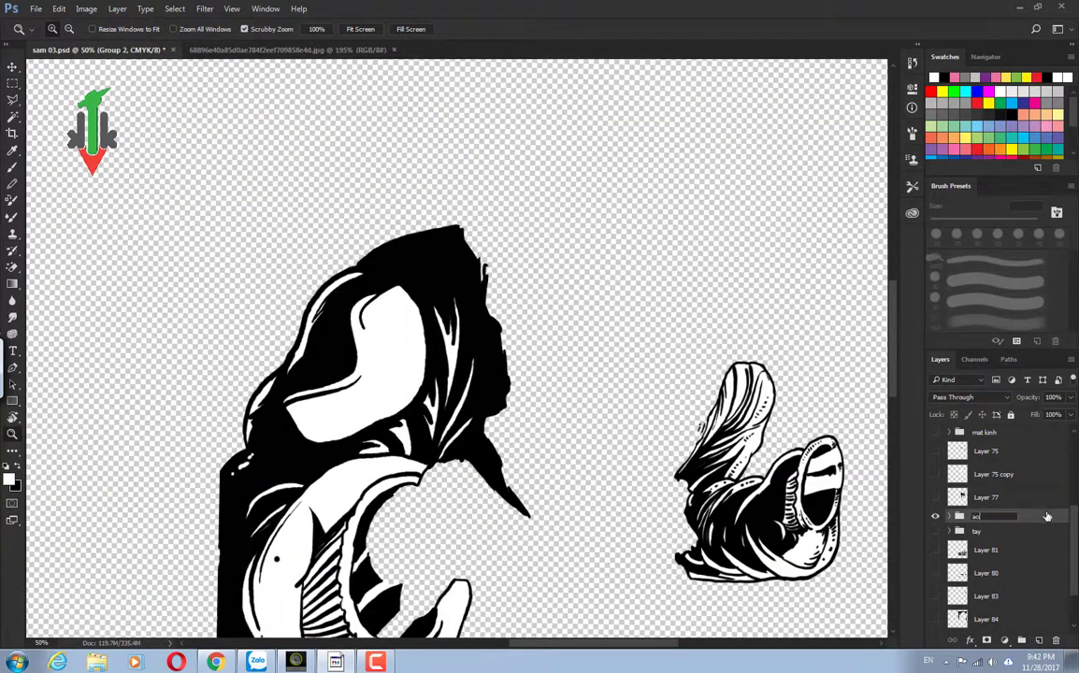
{"action": "key", "text": "Return"}
{"action": "left_click_drag", "start_coordinate": [935, 513], "coordinate": [943, 598]}
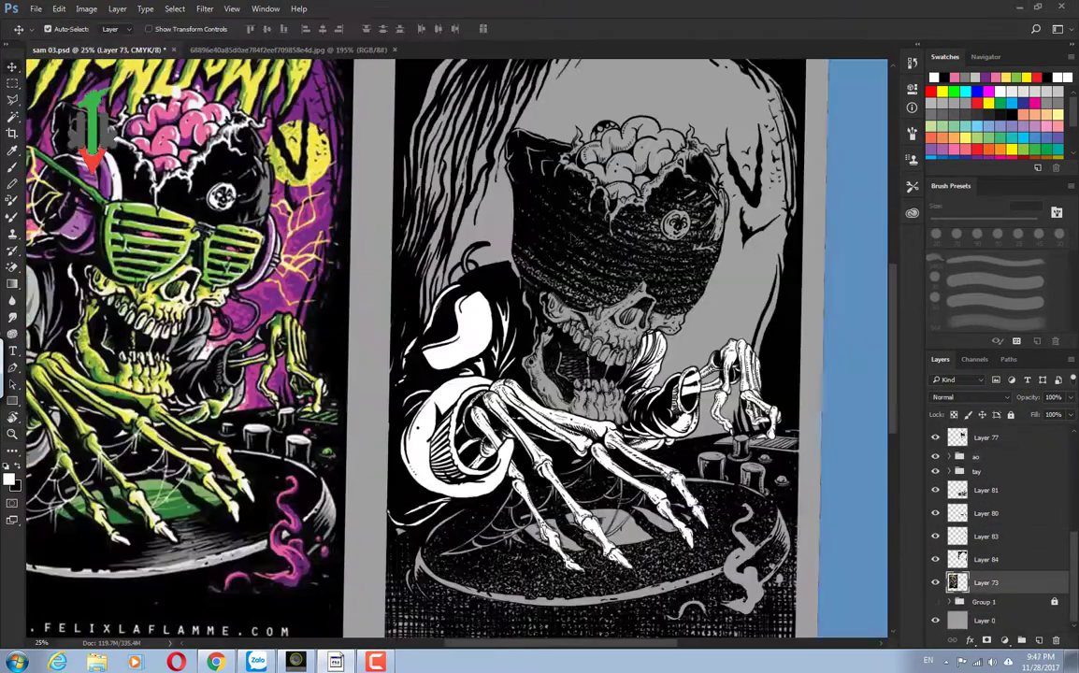
Step: Duplicate Layer 77 and merge a white rectangle around the skull into the copy
{"action": "left_click", "coordinate": [578, 274]}
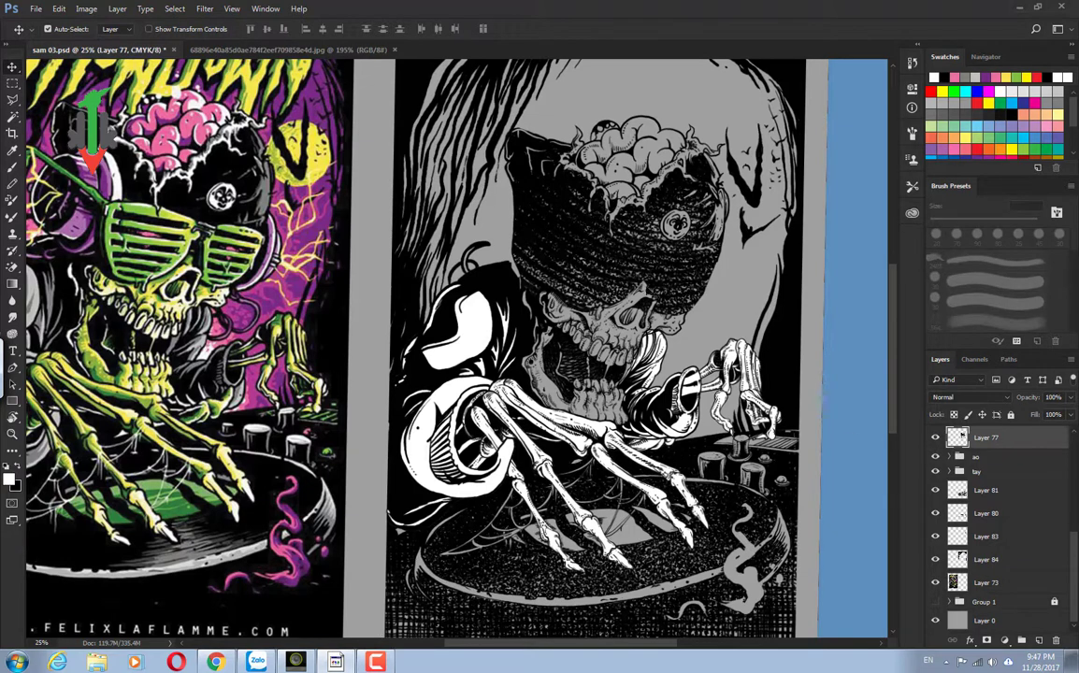
{"action": "left_click_drag", "start_coordinate": [986, 437], "coordinate": [1038, 642]}
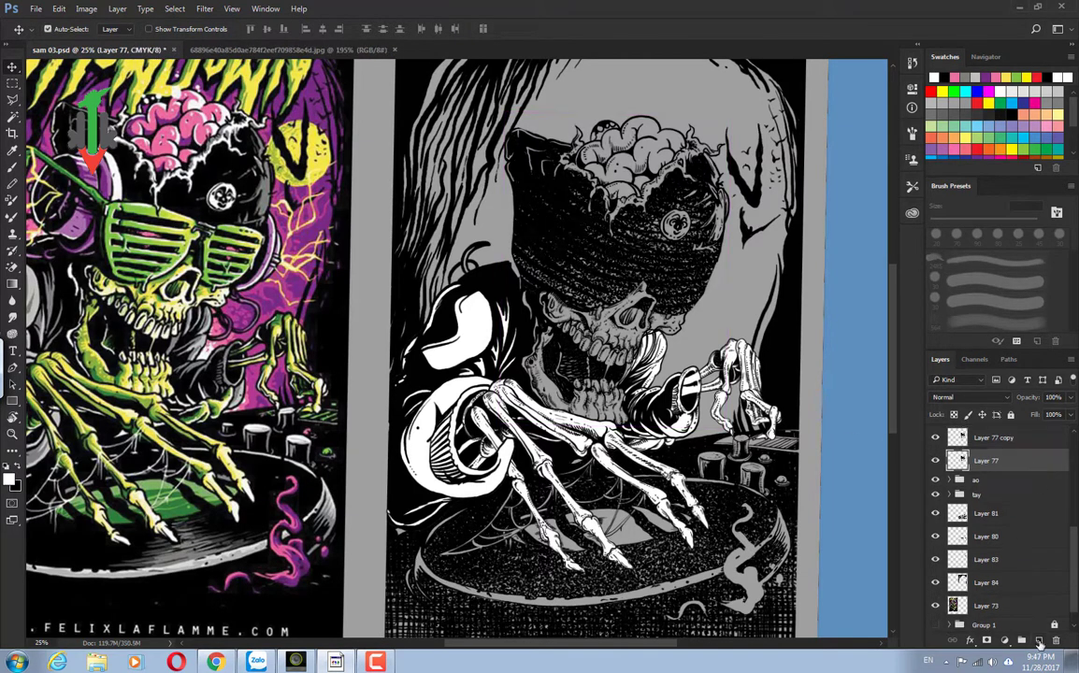
{"action": "left_click", "coordinate": [1038, 641]}
{"action": "key", "text": "m"}
{"action": "mouse_move", "coordinate": [495, 114]}
{"action": "left_mouse_down"}
{"action": "mouse_move", "coordinate": [666, 334]}
{"action": "mouse_move", "coordinate": [740, 459]}
{"action": "left_mouse_up"}
{"action": "key", "text": "ctrl+BackSpace"}
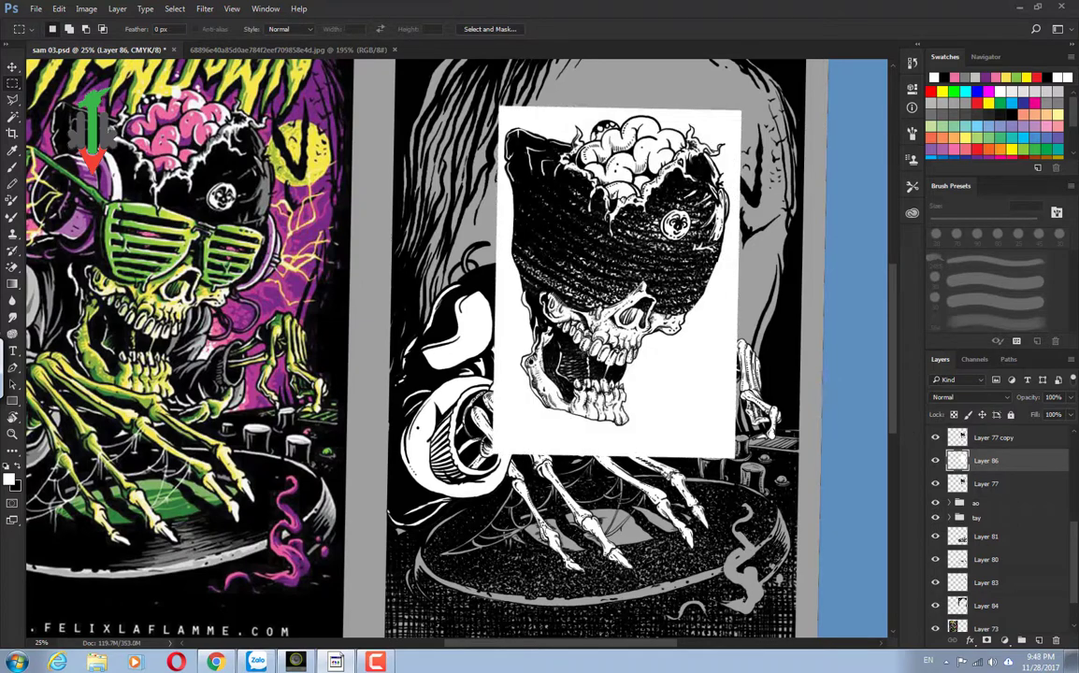
{"action": "left_click", "coordinate": [1013, 441], "text": "shift"}
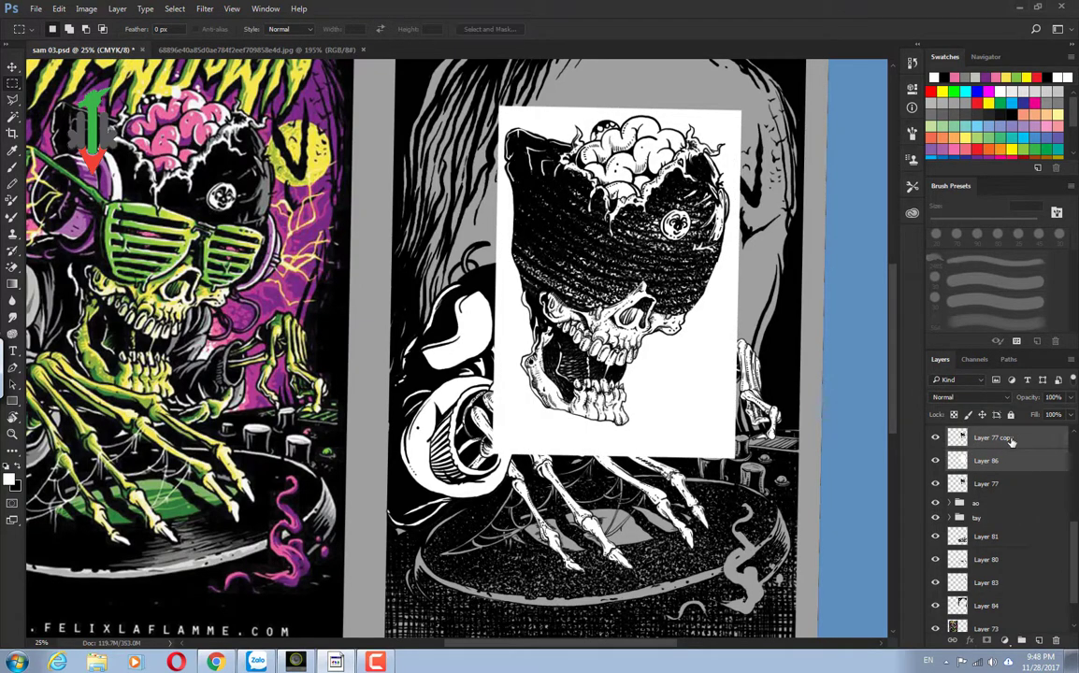
{"action": "key", "text": "ctrl+e"}
Step: Magic-erase the white around the skull, clear the head area, and contract the selection
{"action": "key", "text": "e"}
{"action": "right_click", "coordinate": [12, 249]}
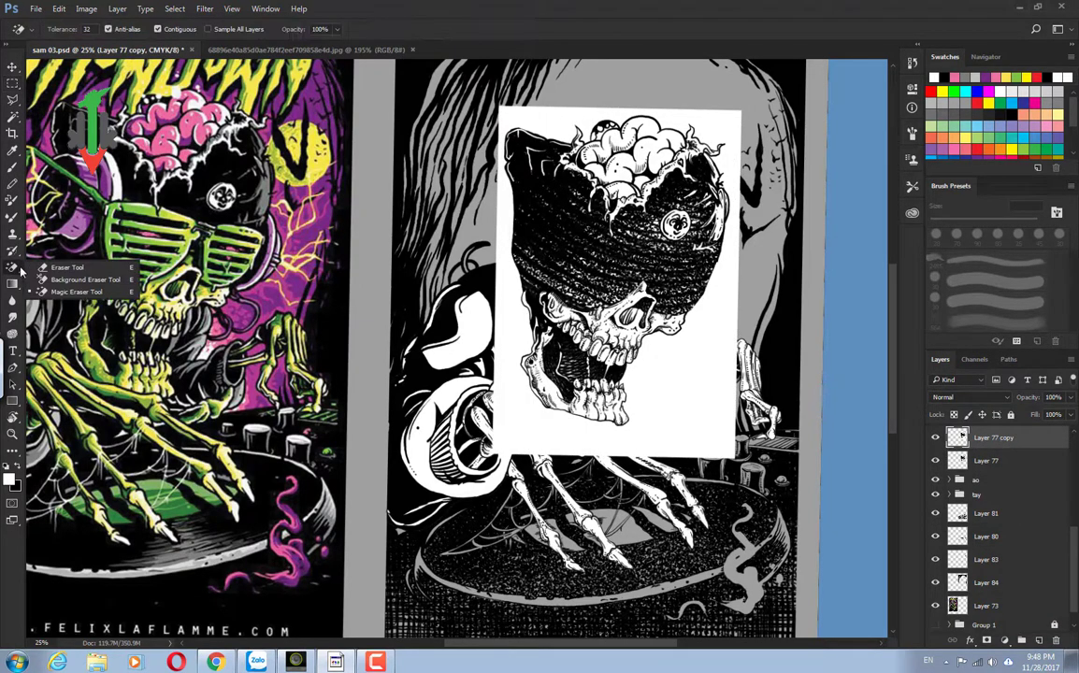
{"action": "left_click", "coordinate": [77, 291]}
{"action": "left_click", "coordinate": [651, 160]}
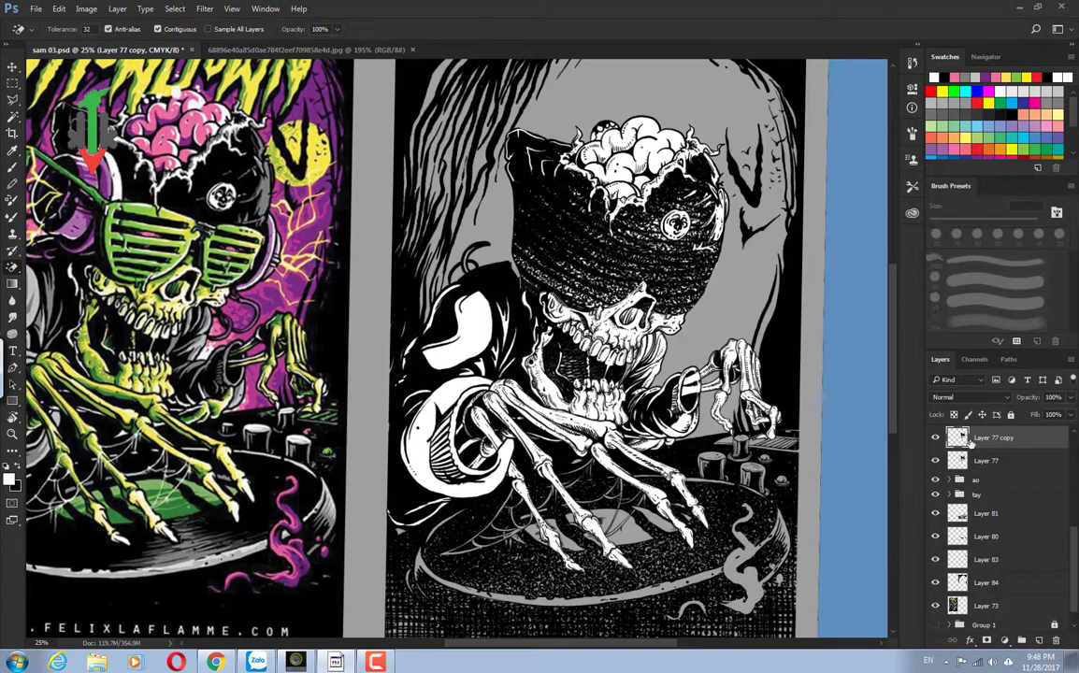
{"action": "key", "text": "v"}
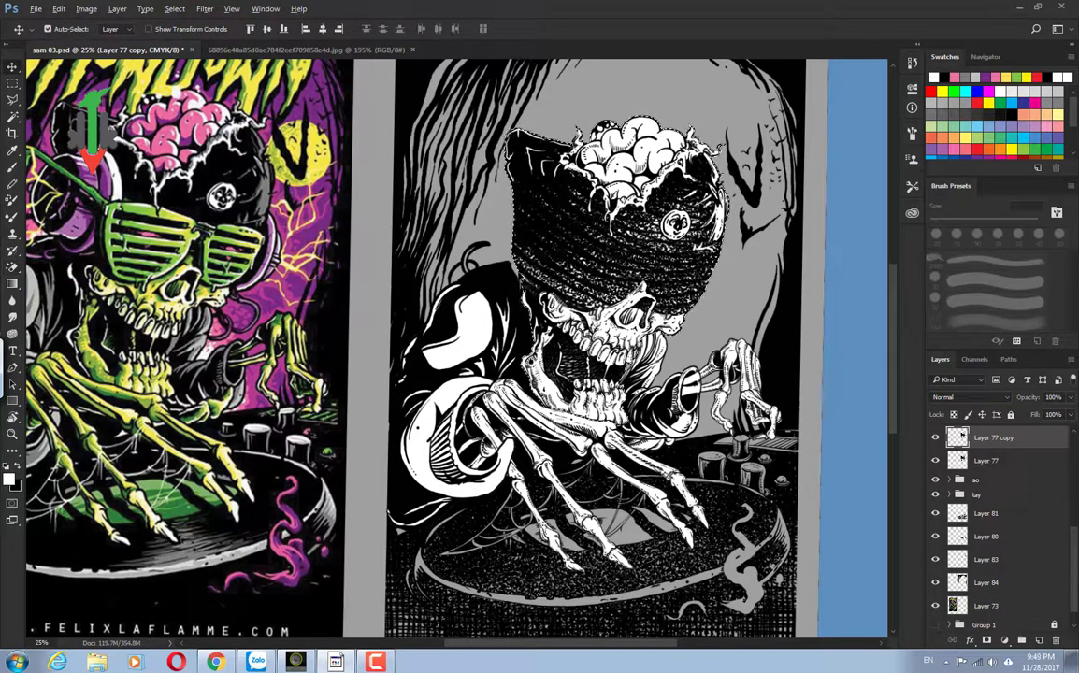
{"action": "key", "text": "Delete"}
{"action": "left_click", "coordinate": [175, 8]}
{"action": "left_click", "coordinate": [337, 207]}
{"action": "left_click", "coordinate": [602, 217]}
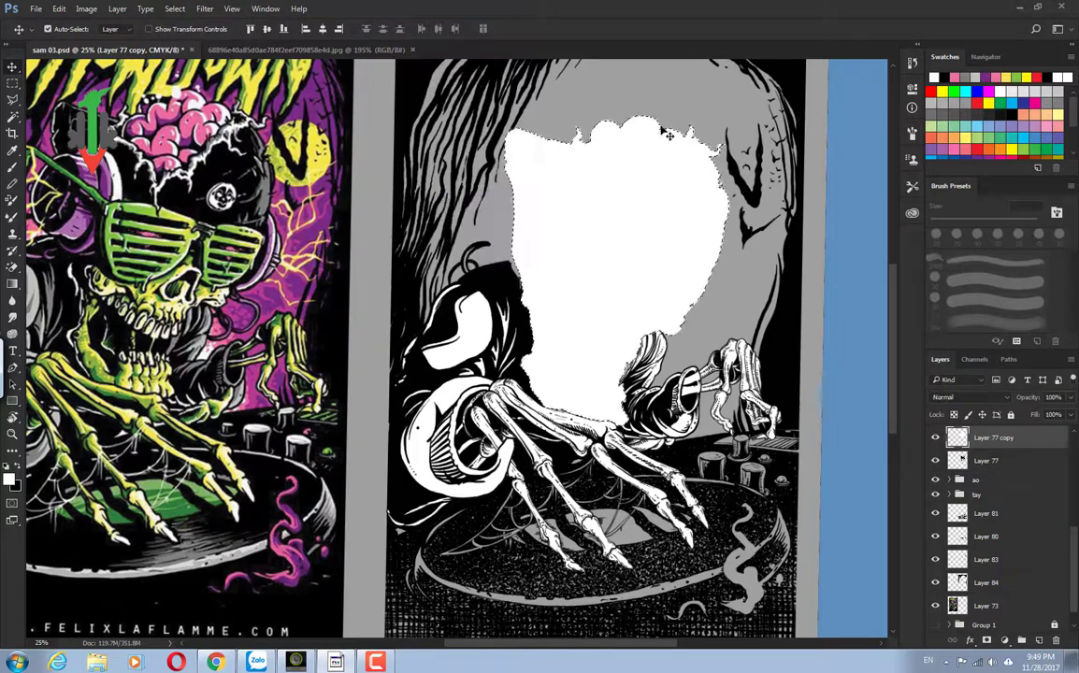
{"action": "key", "text": "ctrl+d"}
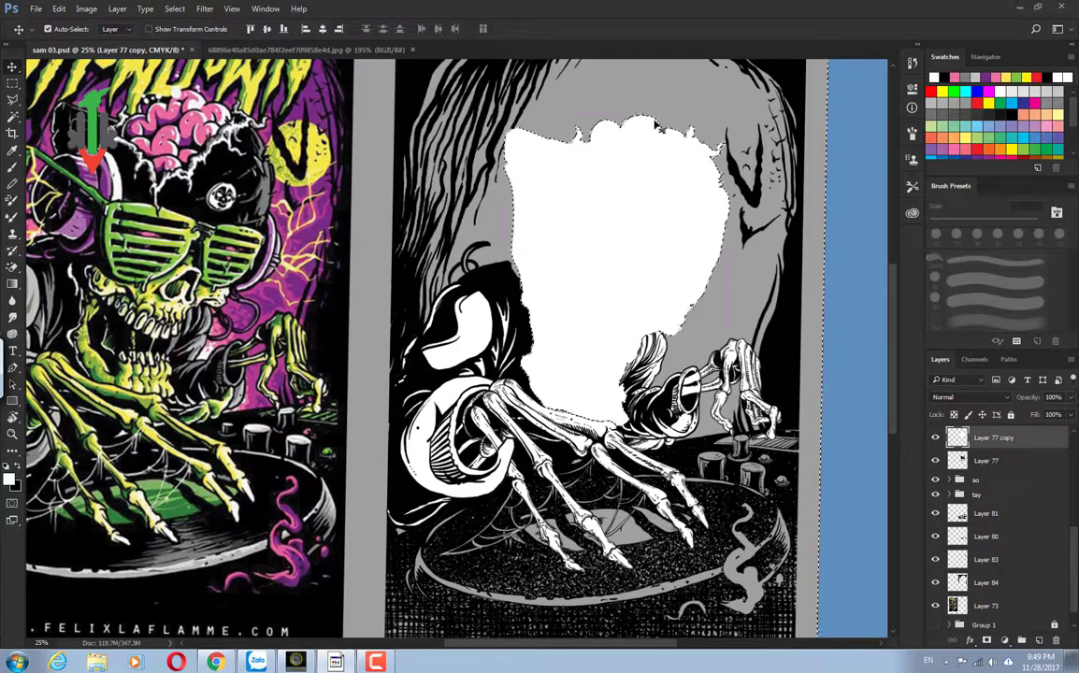
Step: Merge Layer 77 copy beneath Layer 77, group it as 'dau lau', and show the headphones
{"action": "left_click_drag", "start_coordinate": [1026, 440], "coordinate": [1030, 465]}
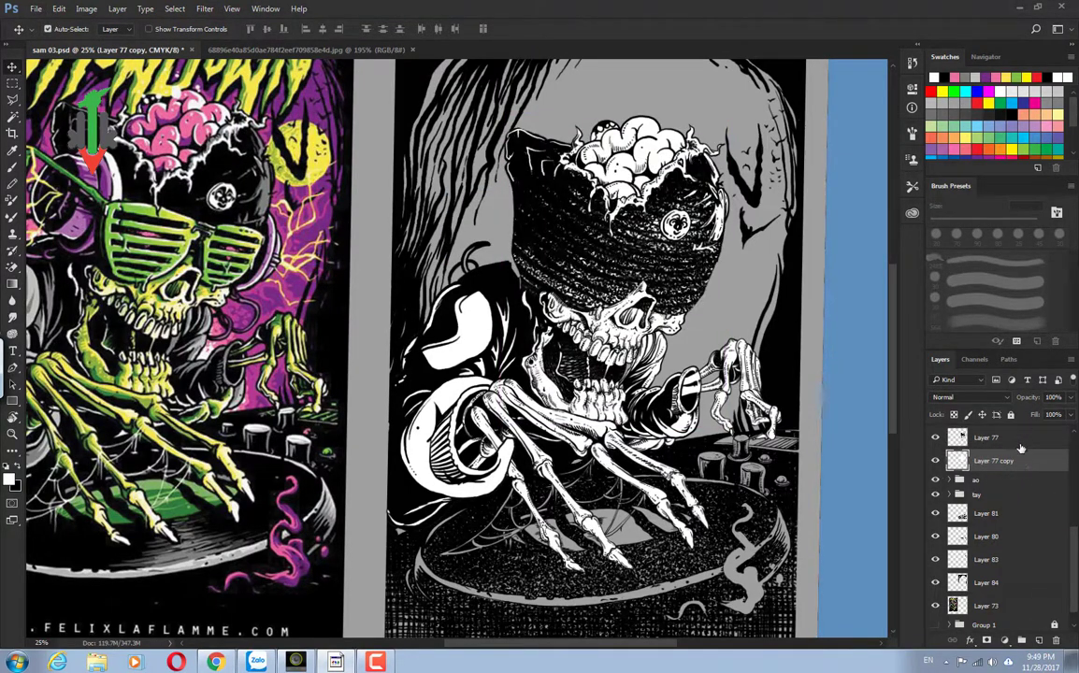
{"action": "left_click", "coordinate": [1021, 441], "text": "shift"}
{"action": "key", "text": "ctrl+e"}
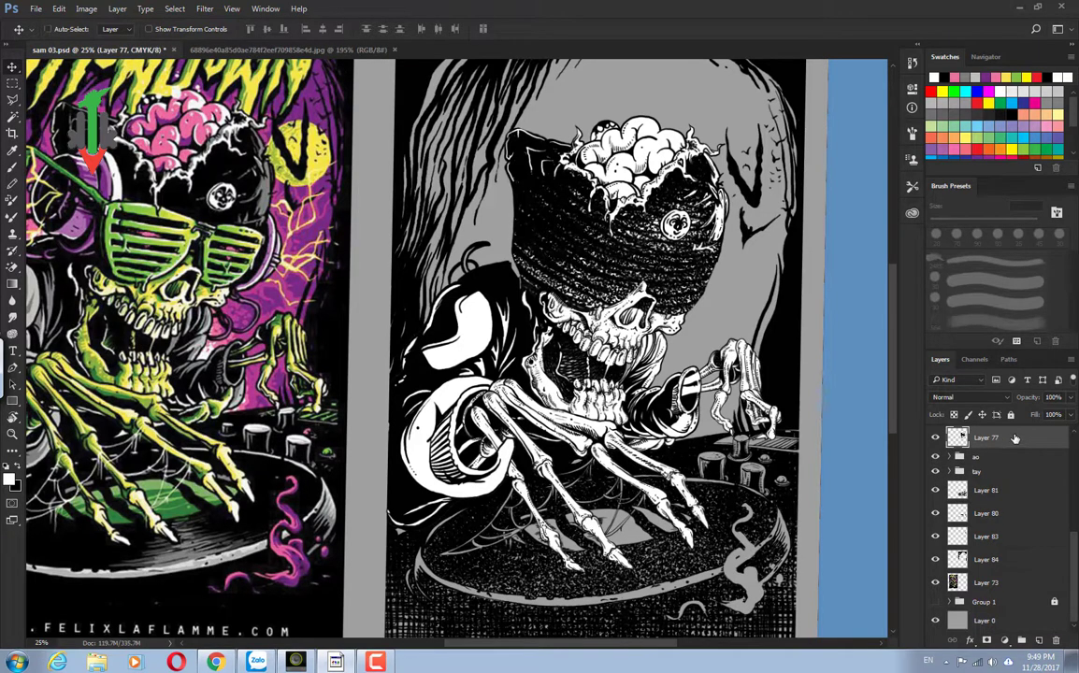
{"action": "key", "text": "ctrl+g"}
{"action": "double_click", "coordinate": [1016, 439]}
{"action": "type", "text": "dau lau"}
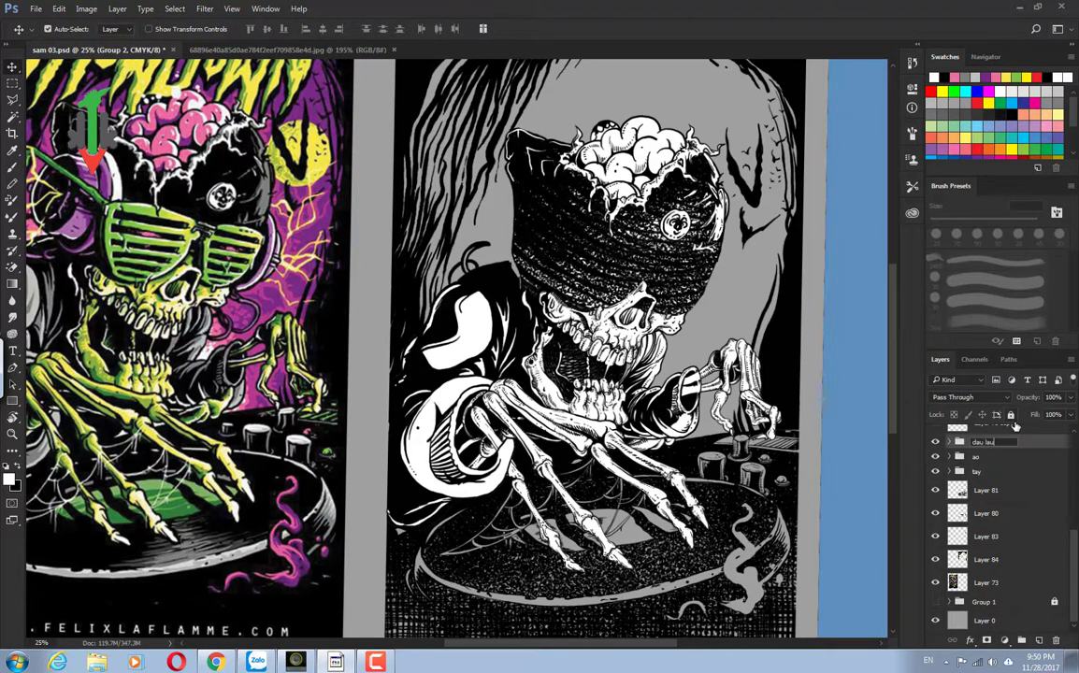
{"action": "key", "text": "Return"}
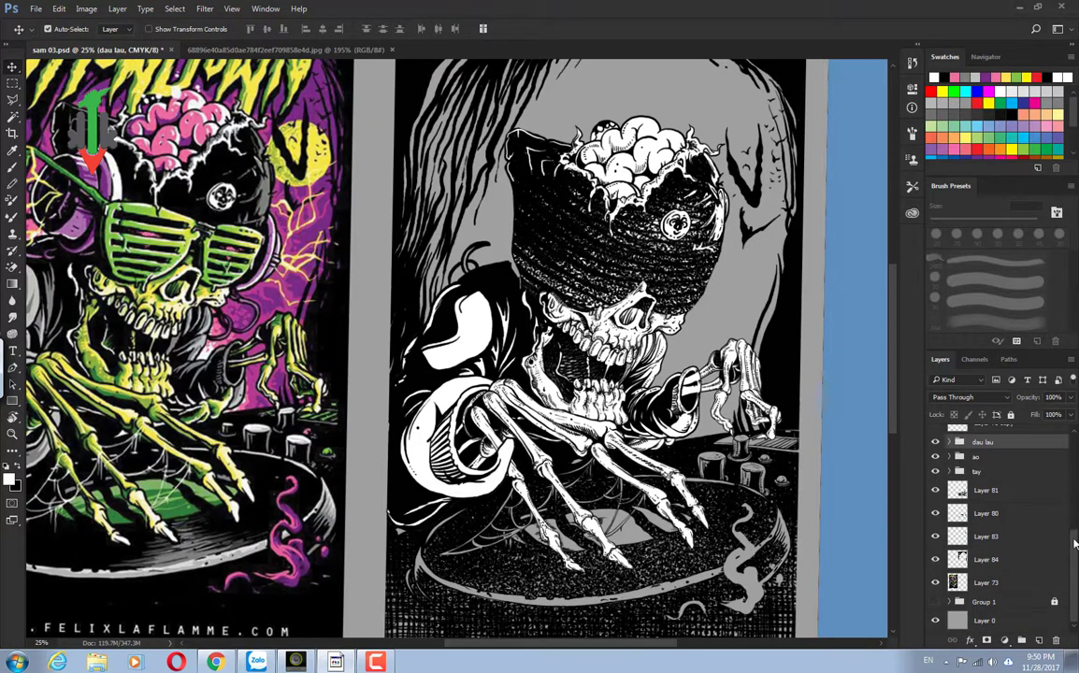
{"action": "scroll", "coordinate": [1011, 407], "scroll_direction": "up", "scroll_amount": 2}
{"action": "left_click", "coordinate": [934, 493]}
Step: Show the glasses, merge Layers 80, 83 and 84 into Layer 81, and add a new layer
{"action": "left_click", "coordinate": [934, 471]}
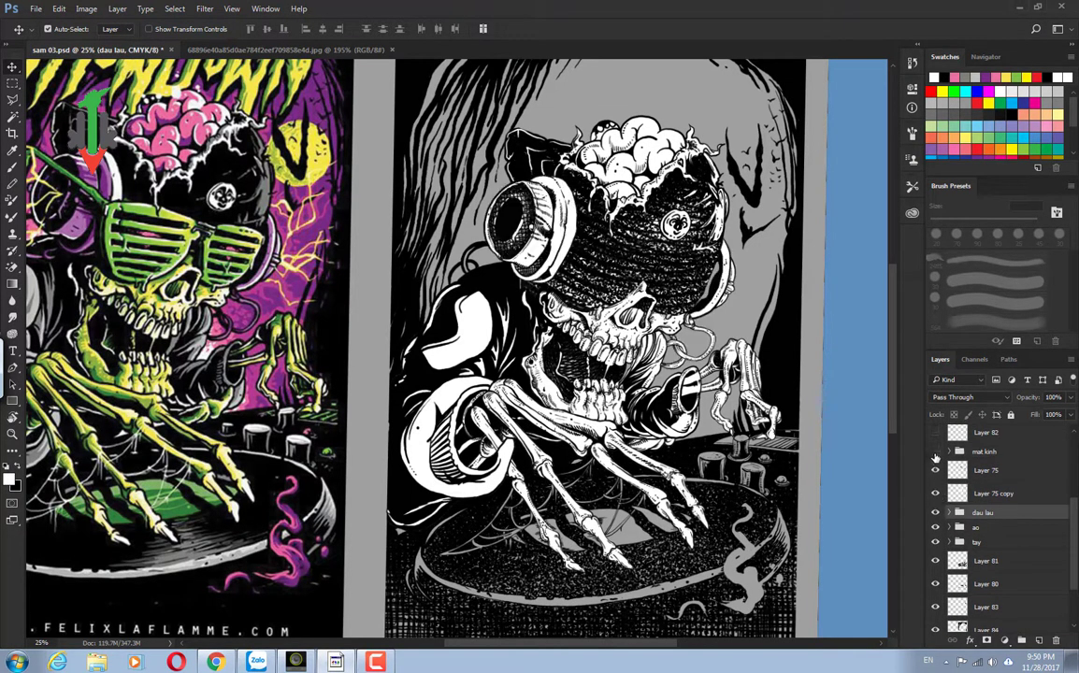
{"action": "left_click", "coordinate": [987, 560]}
{"action": "scroll", "coordinate": [1012, 575], "scroll_direction": "down", "scroll_amount": 2}
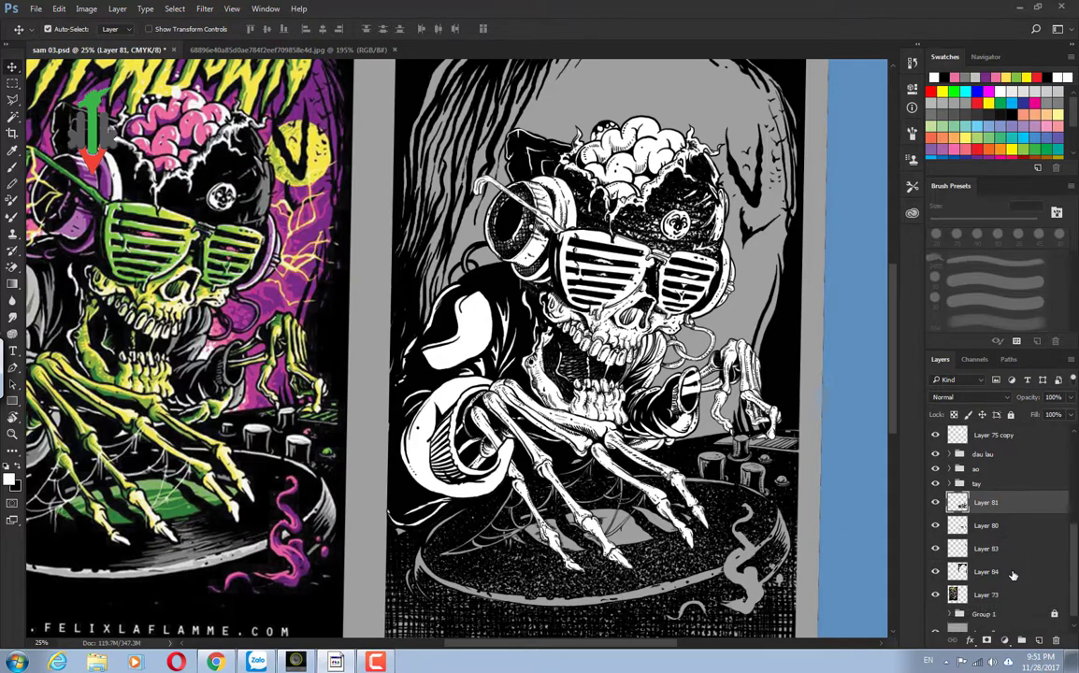
{"action": "left_click", "coordinate": [1020, 571], "text": "shift"}
{"action": "key", "text": "ctrl+e"}
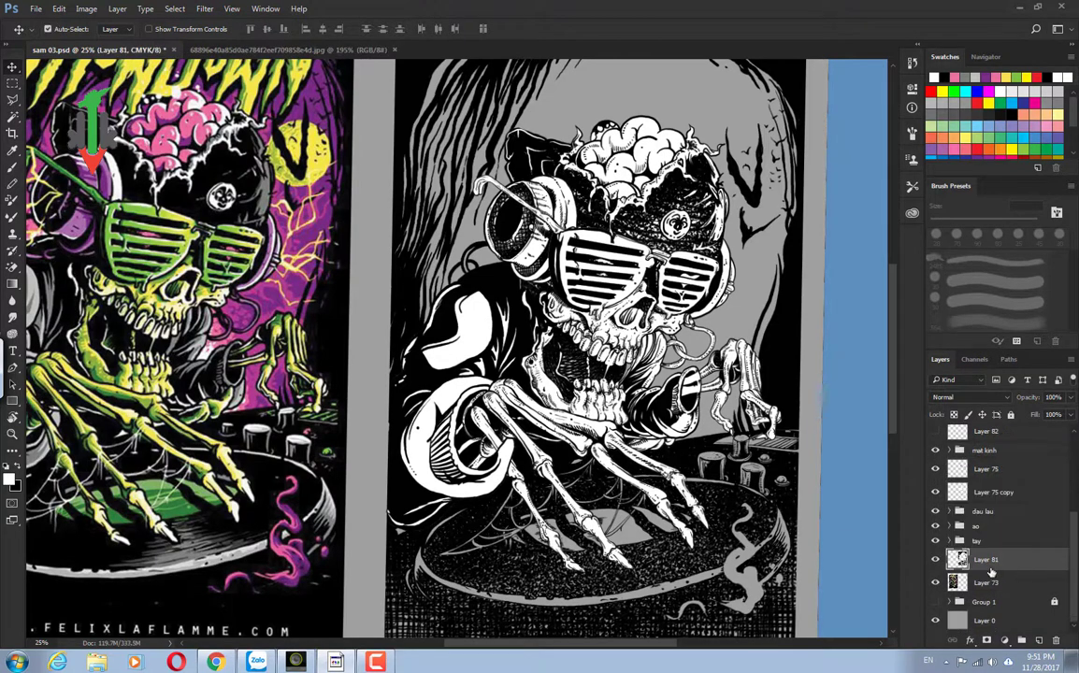
{"action": "scroll", "coordinate": [670, 479], "scroll_direction": "down", "scroll_amount": 1}
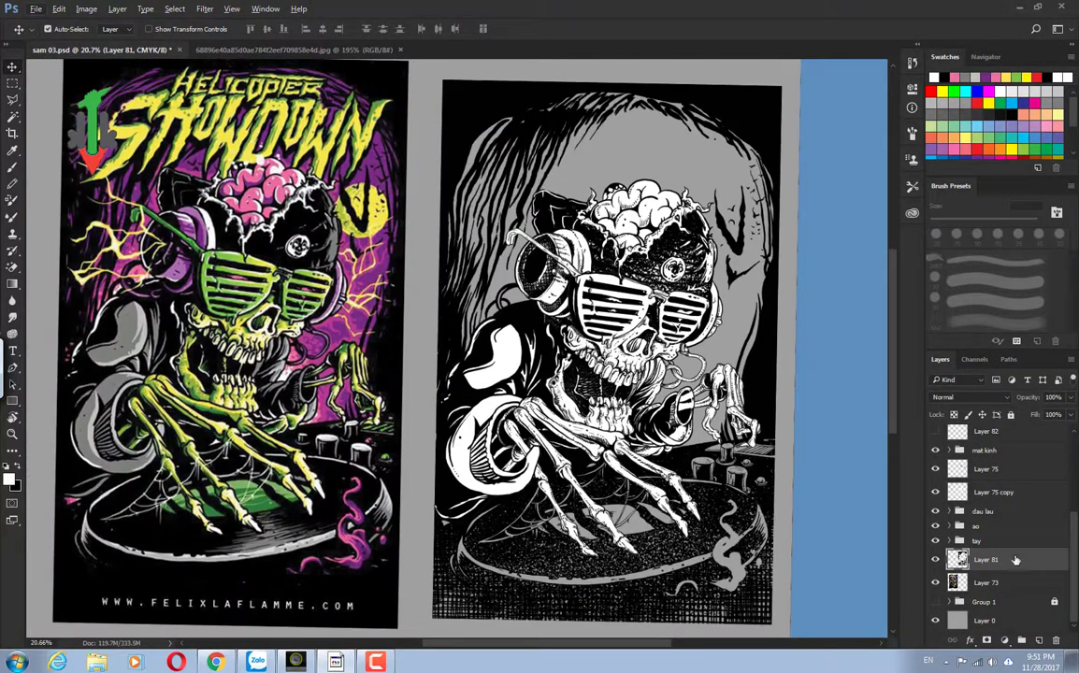
{"action": "key", "text": "ctrl+shift+alt+n"}
{"action": "key", "text": "ctrl+bracketleft"}
Step: Fill a white rectangle behind the whole right artwork and group it as 'nen'
{"action": "key", "text": "m"}
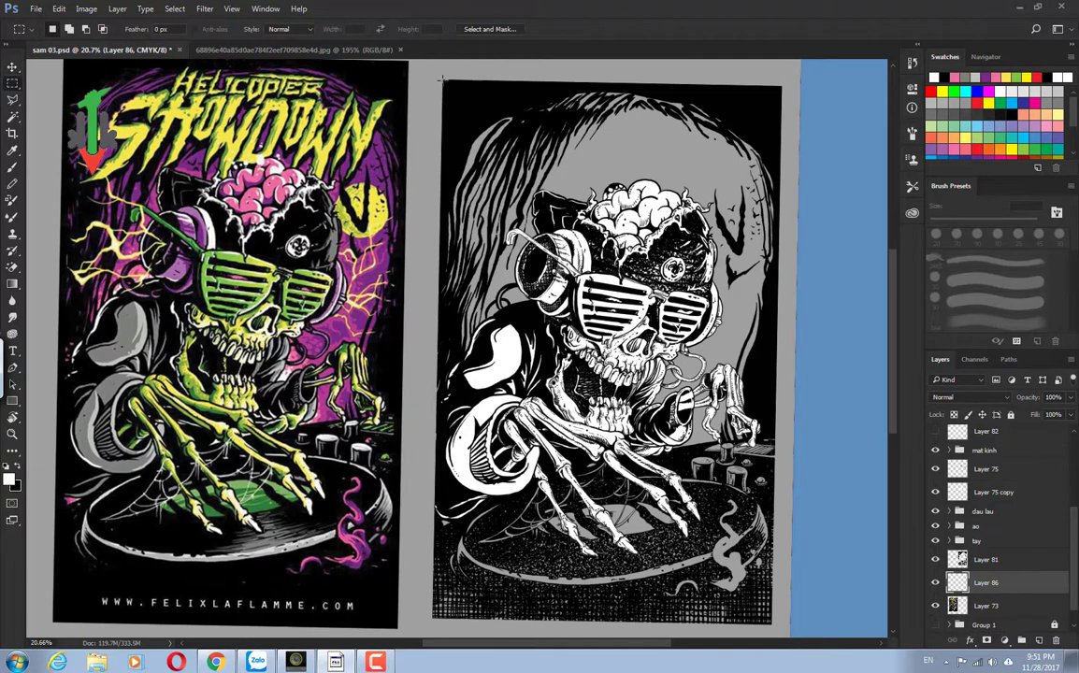
{"action": "left_click_drag", "start_coordinate": [442, 79], "coordinate": [779, 620]}
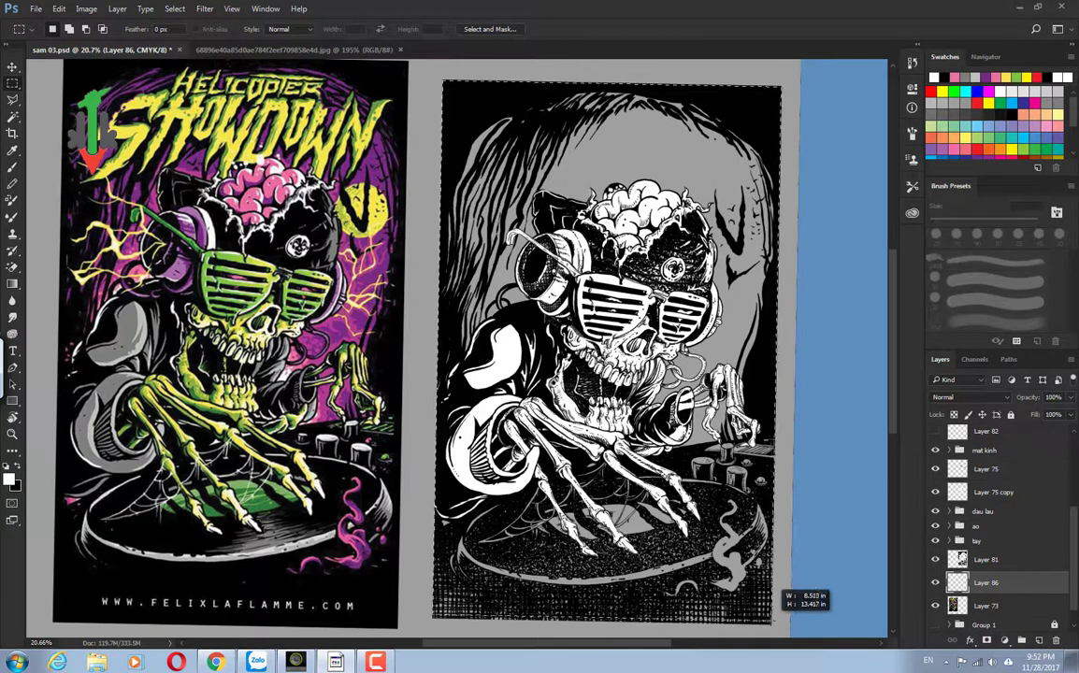
{"action": "key", "text": "alt+BackSpace"}
{"action": "key", "text": "ctrl+d"}
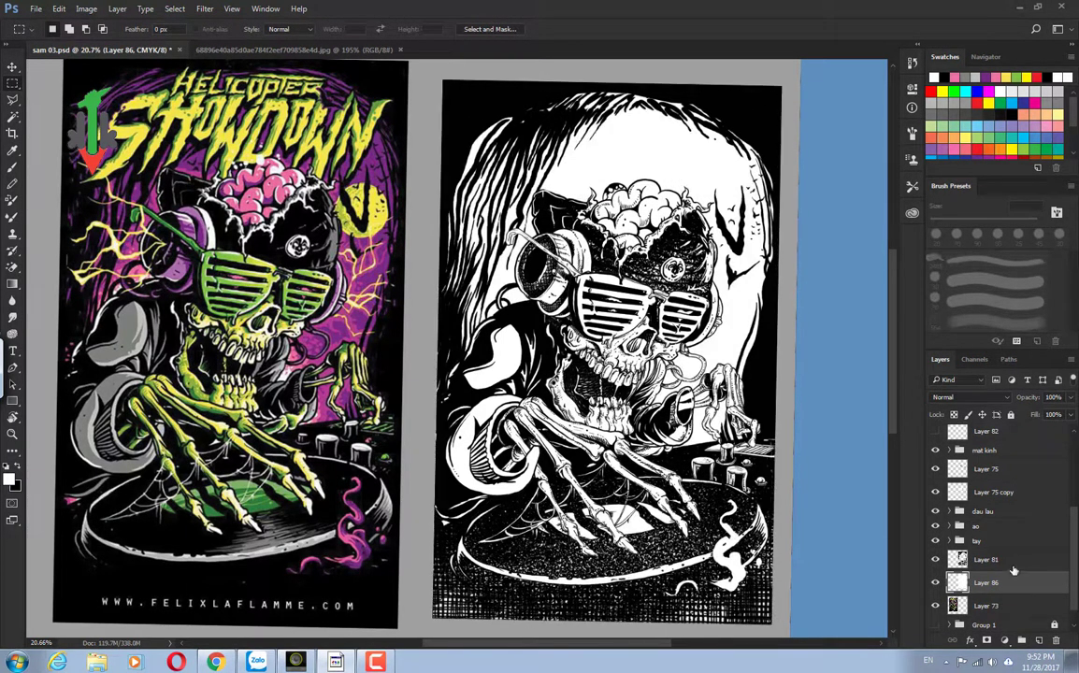
{"action": "key", "text": "ctrl+g"}
{"action": "double_click", "coordinate": [984, 564]}
{"action": "type", "text": "en"}
{"action": "key", "text": "Return"}
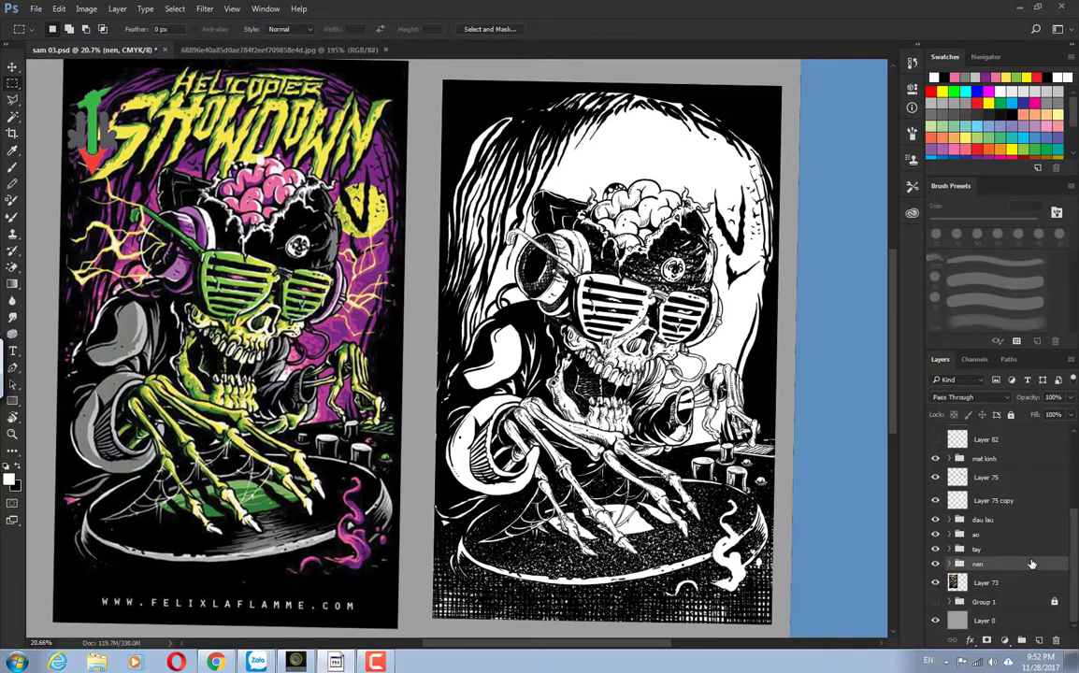
Step: Group Layer 75 with Layer 75 copy
{"action": "left_click", "coordinate": [935, 501]}
{"action": "left_click", "coordinate": [991, 477]}
{"action": "left_click", "coordinate": [991, 500], "text": "shift"}
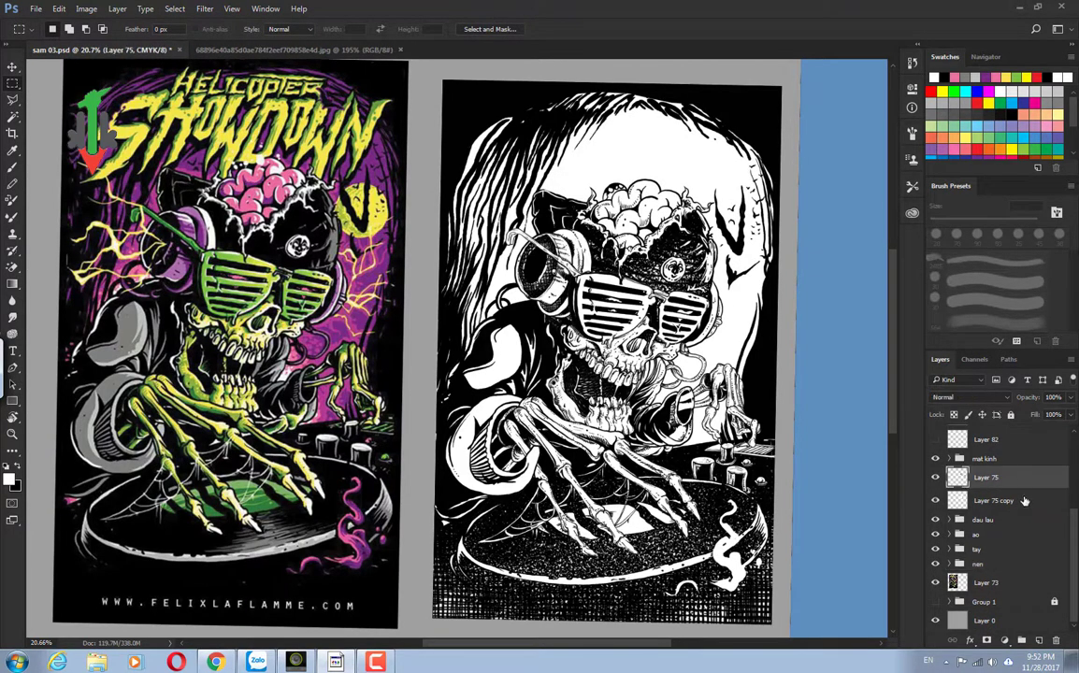
{"action": "key", "text": "ctrl+g"}
{"action": "double_click", "coordinate": [983, 505]}
{"action": "type", "text": "tai nghe"}
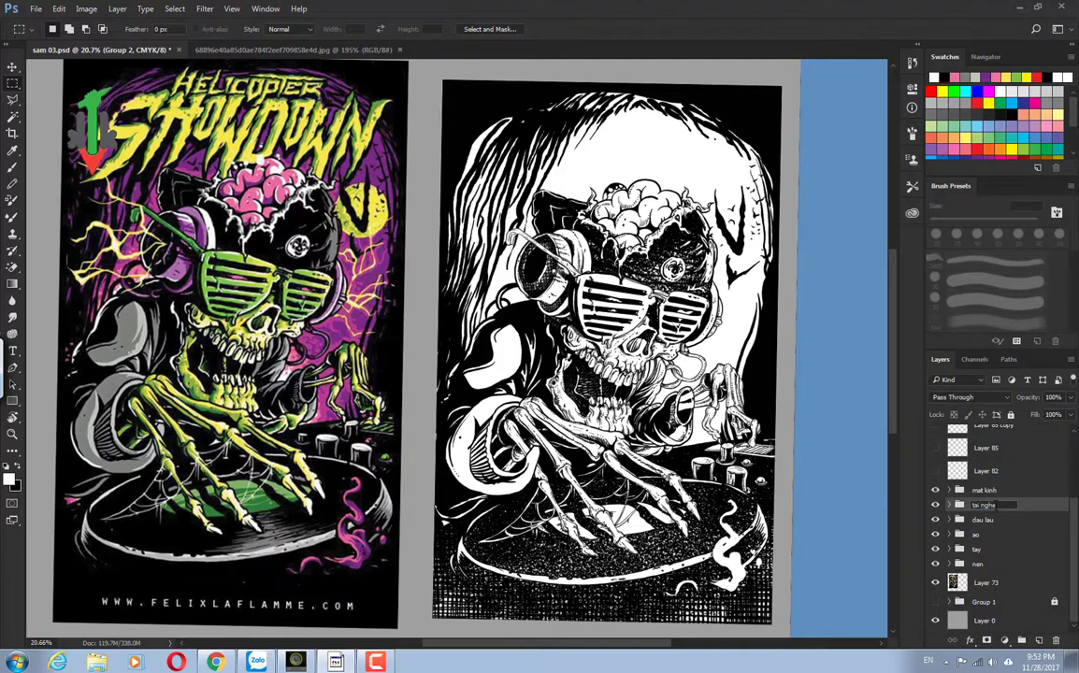
Step: Name the headphone group 'tai nghe', show and duplicate Layer 82, and merge a white rectangle into the copy
{"action": "key", "text": "Return"}
{"action": "scroll", "coordinate": [937, 577], "scroll_direction": "up", "scroll_amount": 4}
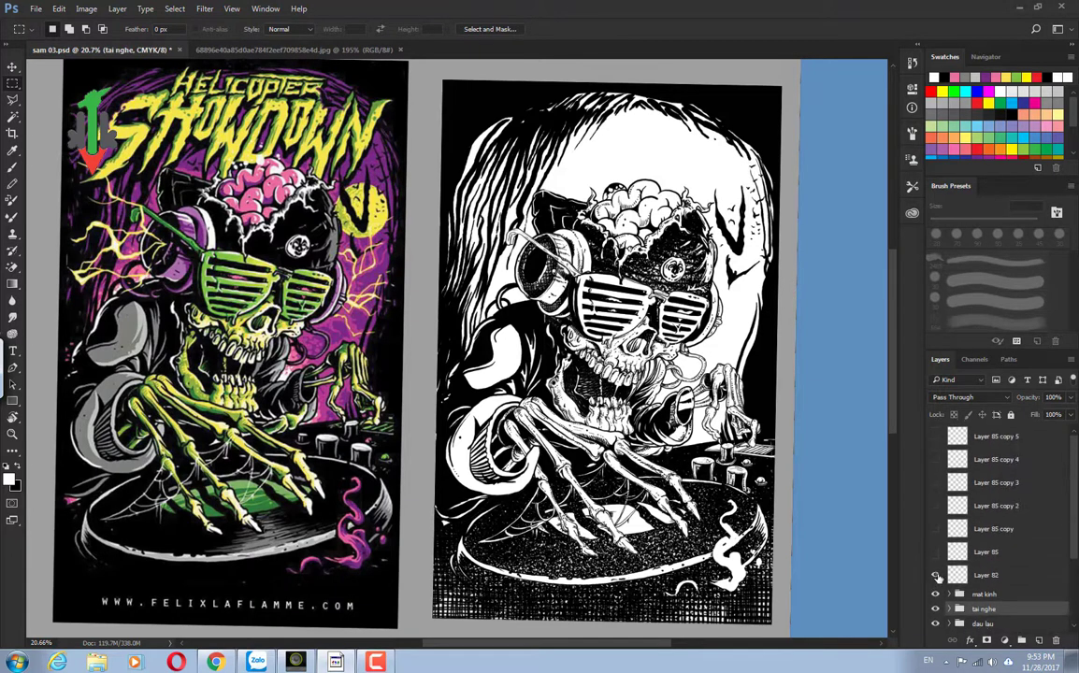
{"action": "left_click", "coordinate": [936, 577]}
{"action": "left_click_drag", "start_coordinate": [981, 575], "coordinate": [1038, 640]}
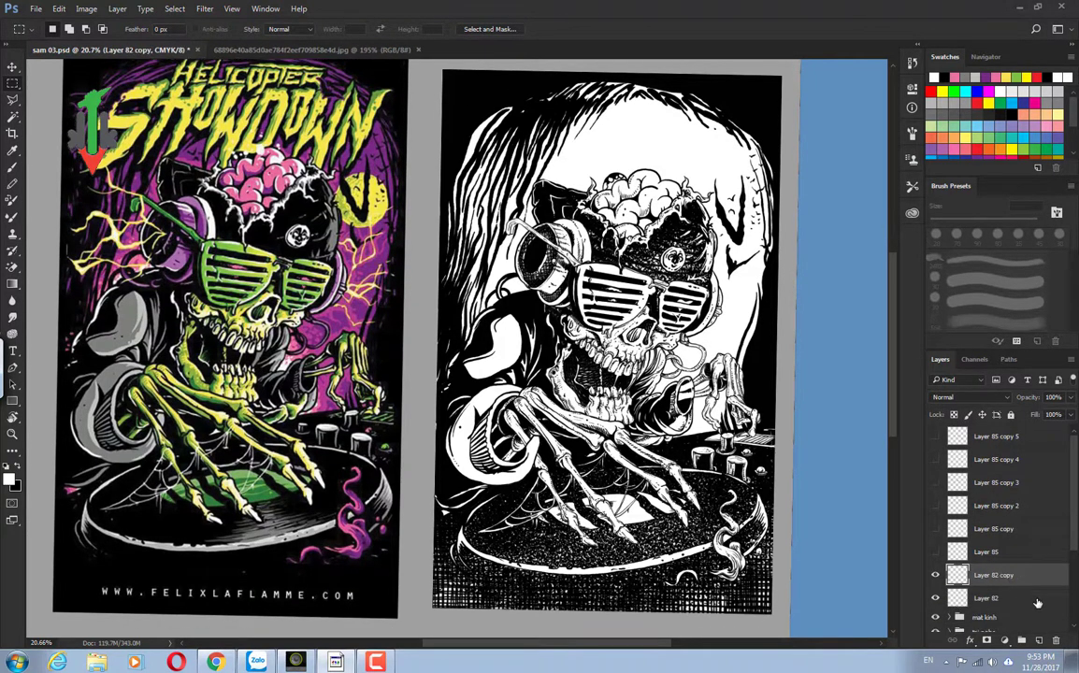
{"action": "left_click", "coordinate": [1038, 641], "text": "ctrl"}
{"action": "scroll", "coordinate": [655, 420], "scroll_direction": "down", "scroll_amount": 1}
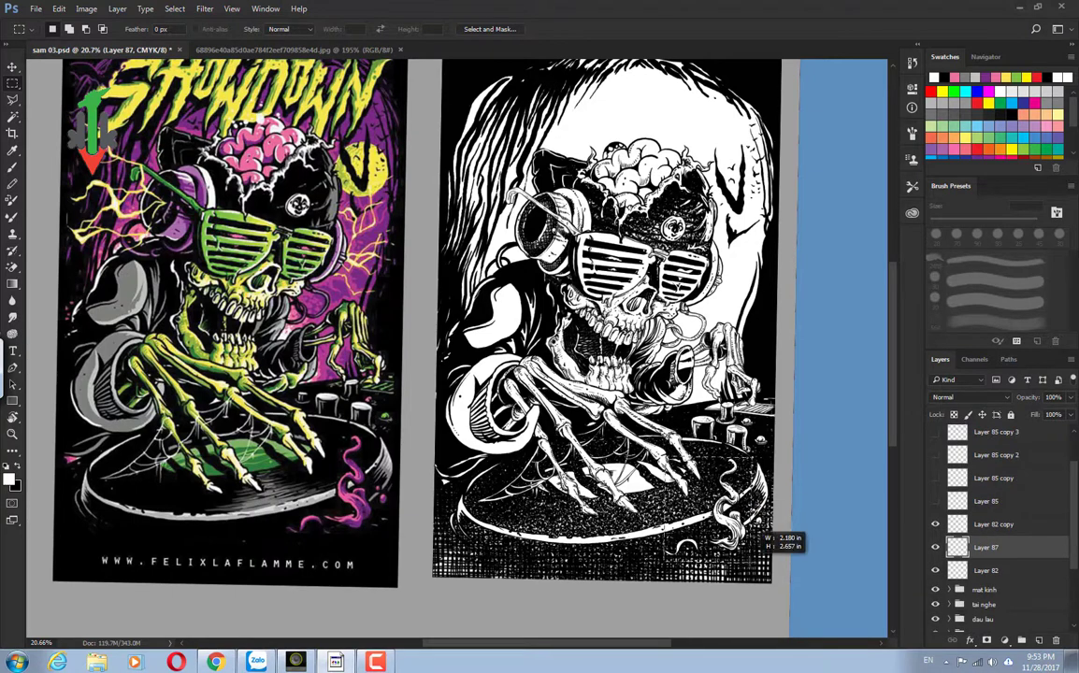
{"action": "left_click_drag", "start_coordinate": [664, 458], "coordinate": [752, 561]}
{"action": "left_click", "coordinate": [1003, 525], "text": "ctrl"}
{"action": "key", "text": "ctrl+e"}
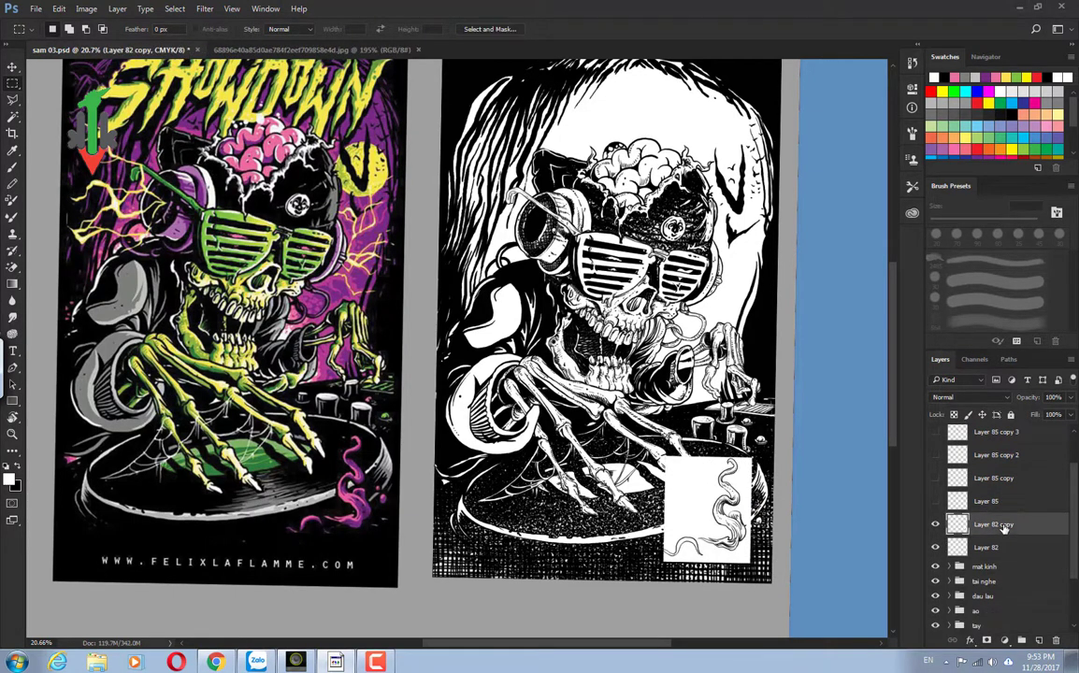
Step: Magic-erase the white box around the smoke wisp and contract the selection
{"action": "key", "text": "v"}
{"action": "left_click", "coordinate": [14, 251]}
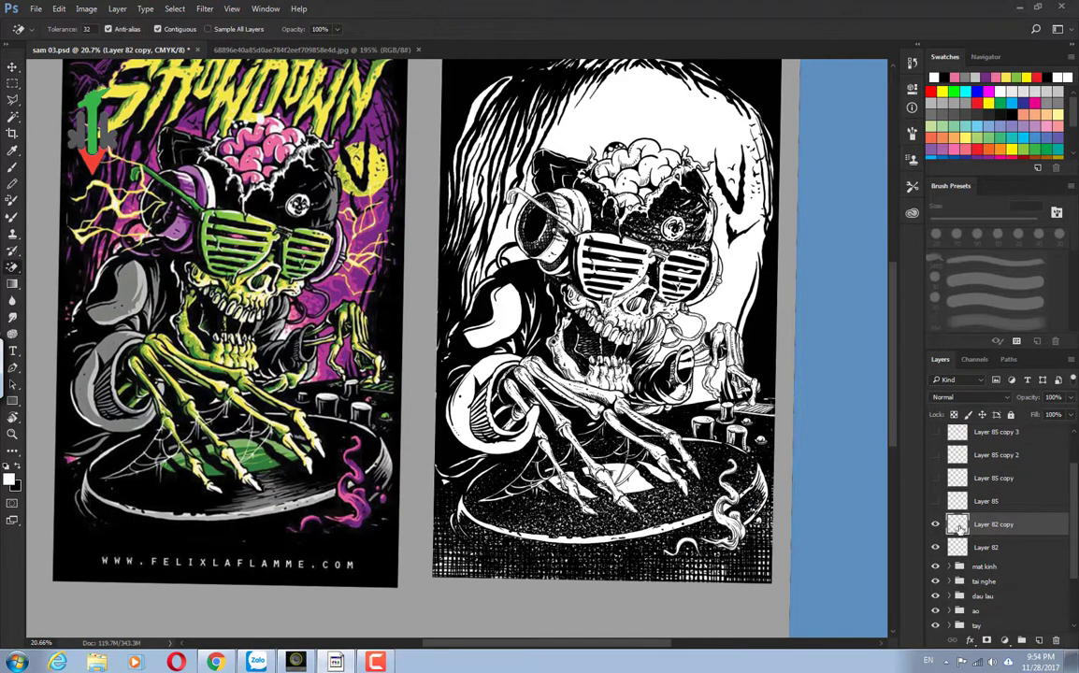
{"action": "left_click", "coordinate": [685, 471]}
{"action": "left_click", "coordinate": [957, 526], "text": "ctrl"}
{"action": "scroll", "coordinate": [626, 492], "scroll_direction": "up", "scroll_amount": 3}
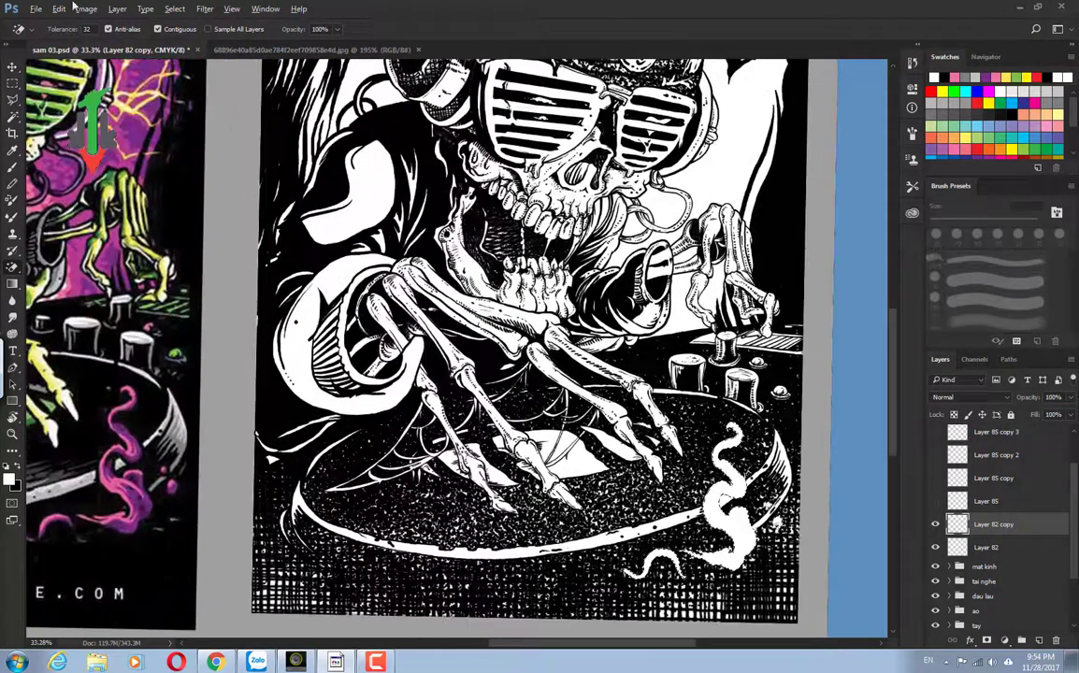
{"action": "left_click", "coordinate": [175, 9]}
{"action": "left_click", "coordinate": [98, 212]}
{"action": "left_click", "coordinate": [603, 224]}
Step: Group Layer 82 with its copy
{"action": "key", "text": "v"}
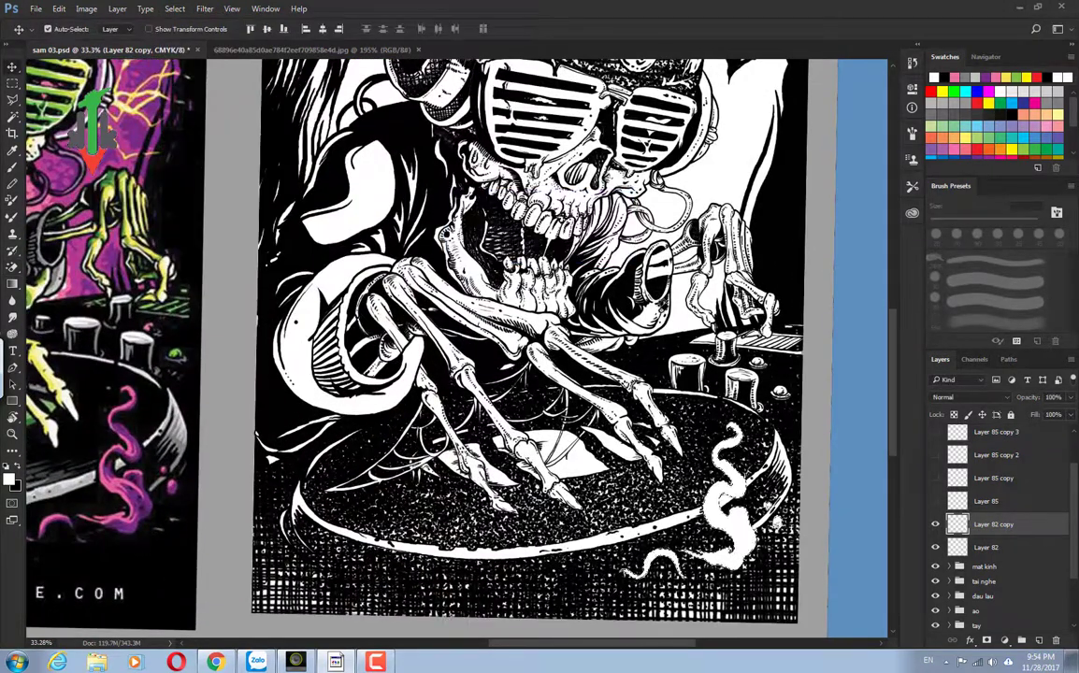
{"action": "left_click", "coordinate": [986, 547], "text": "shift"}
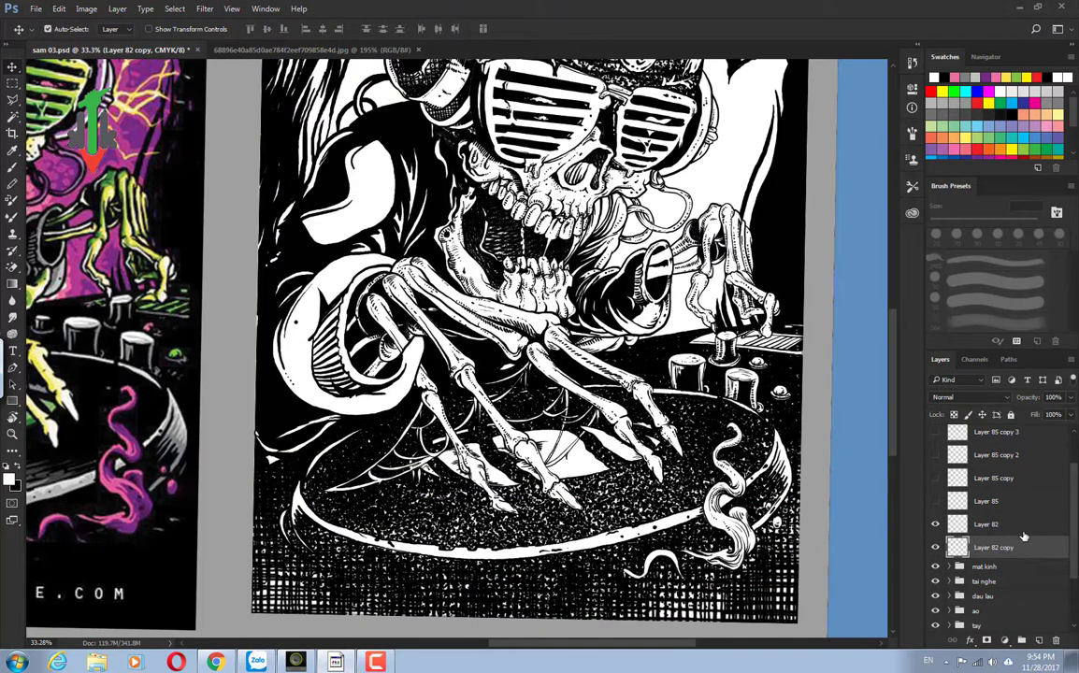
{"action": "key", "text": "ctrl+g"}
{"action": "double_click", "coordinate": [984, 519]}
Step: Name the smoke group 'khan quan' and merge all the Layer 85 layers into one
{"action": "type", "text": "khan quan"}
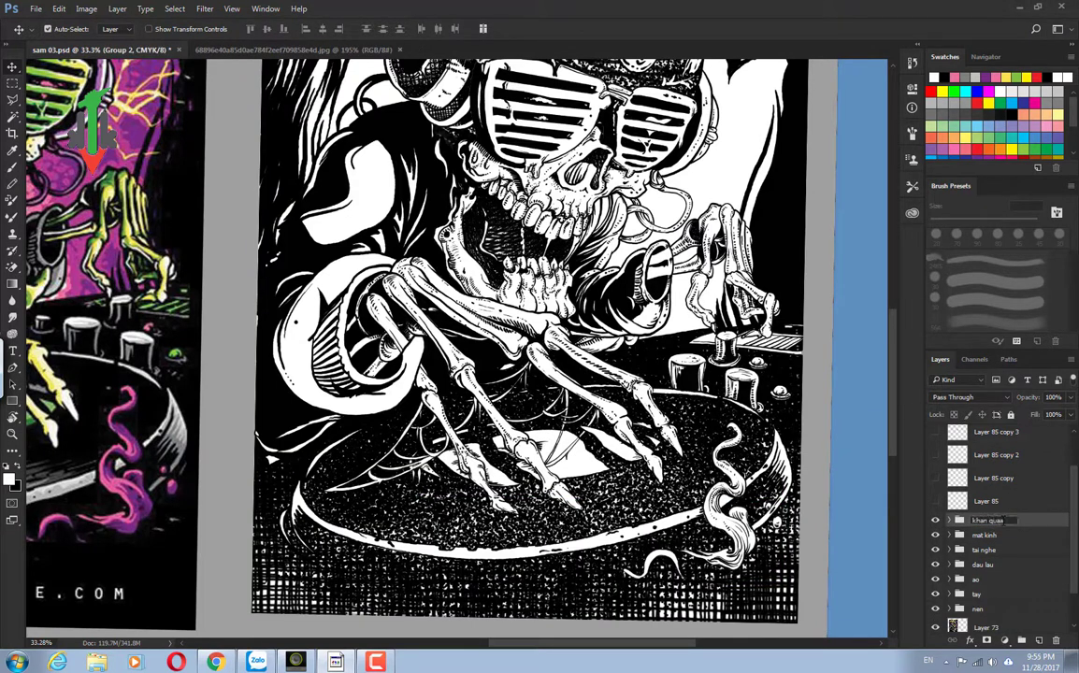
{"action": "type", "text": "no"}
{"action": "key", "text": "Return"}
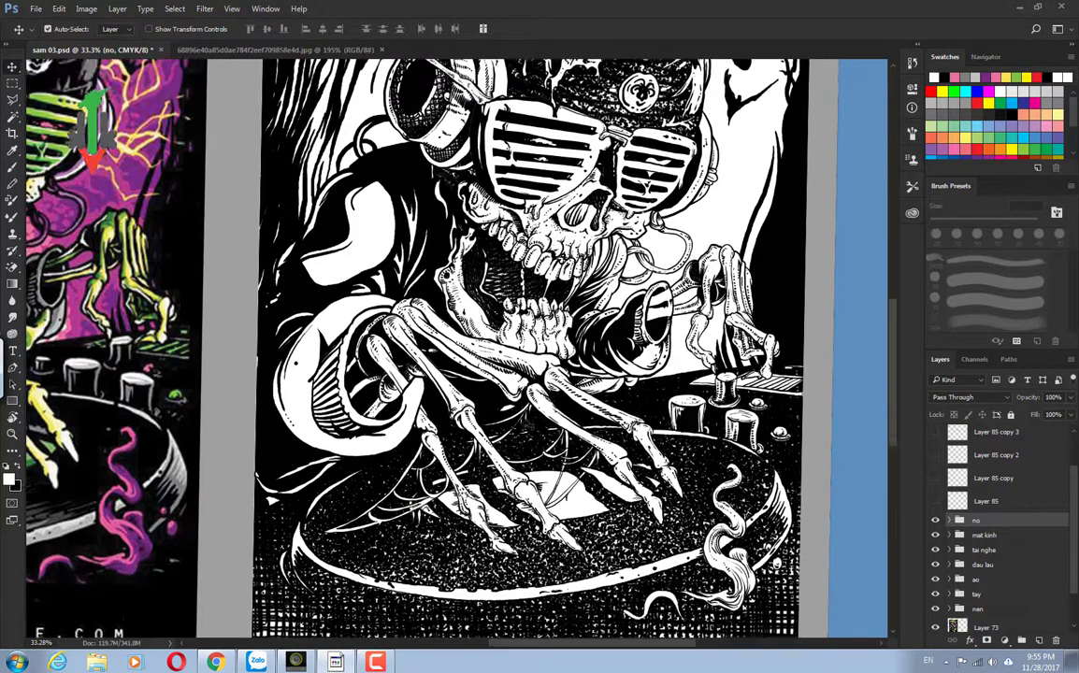
{"action": "scroll", "coordinate": [368, 222], "scroll_direction": "up", "scroll_amount": 3}
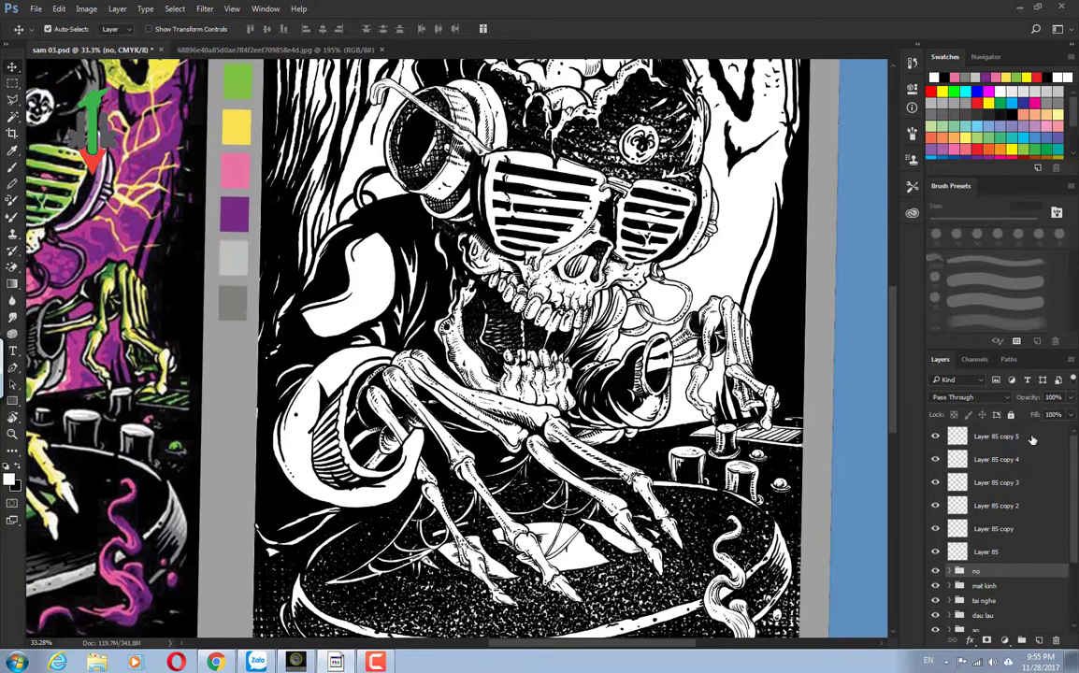
{"action": "left_click", "coordinate": [995, 437]}
{"action": "left_click", "coordinate": [1035, 555], "text": "shift"}
{"action": "left_click", "coordinate": [1033, 554], "text": "shift"}
{"action": "key", "text": "ctrl+e"}
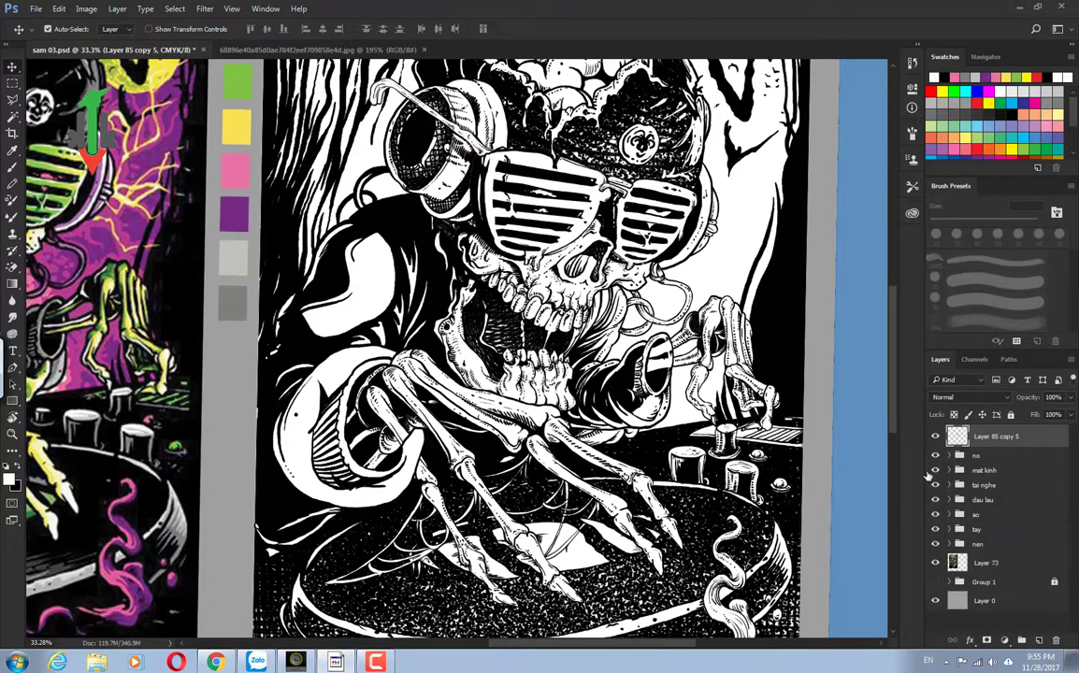
Step: Duplicate Layer 76 copy inside the 'mat kinh' group to make Layer 76 copy 2
{"action": "left_click_drag", "start_coordinate": [65, 79], "coordinate": [290, 155]}
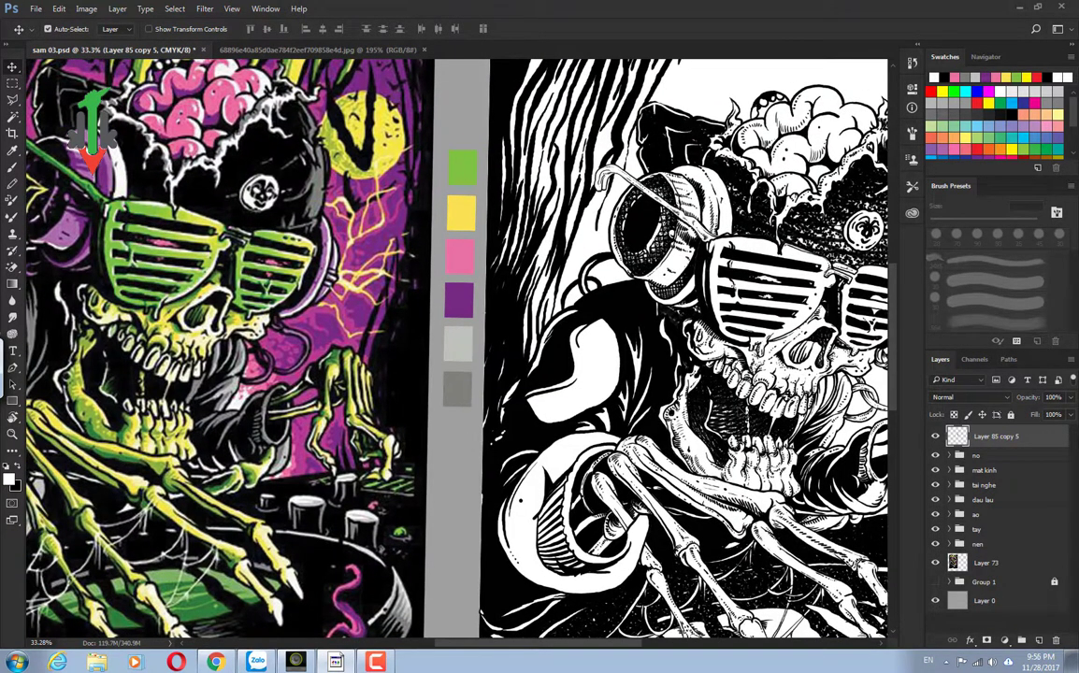
{"action": "scroll", "coordinate": [465, 437], "scroll_direction": "down", "scroll_amount": 2}
{"action": "scroll", "coordinate": [466, 438], "scroll_direction": "down", "scroll_amount": 1}
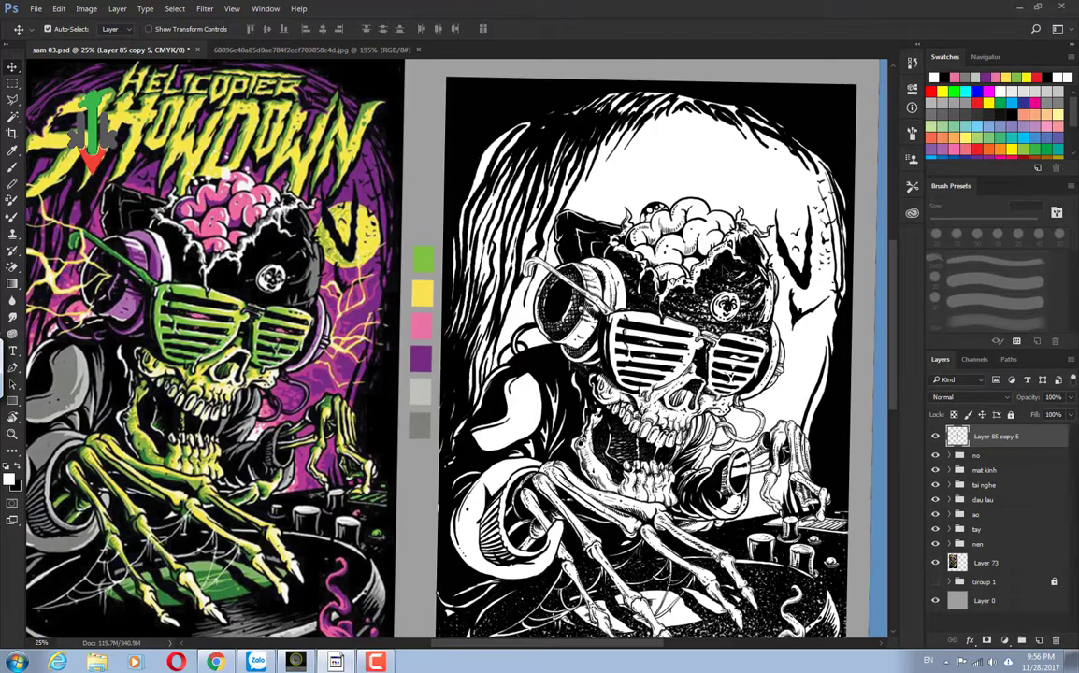
{"action": "left_click", "coordinate": [617, 307]}
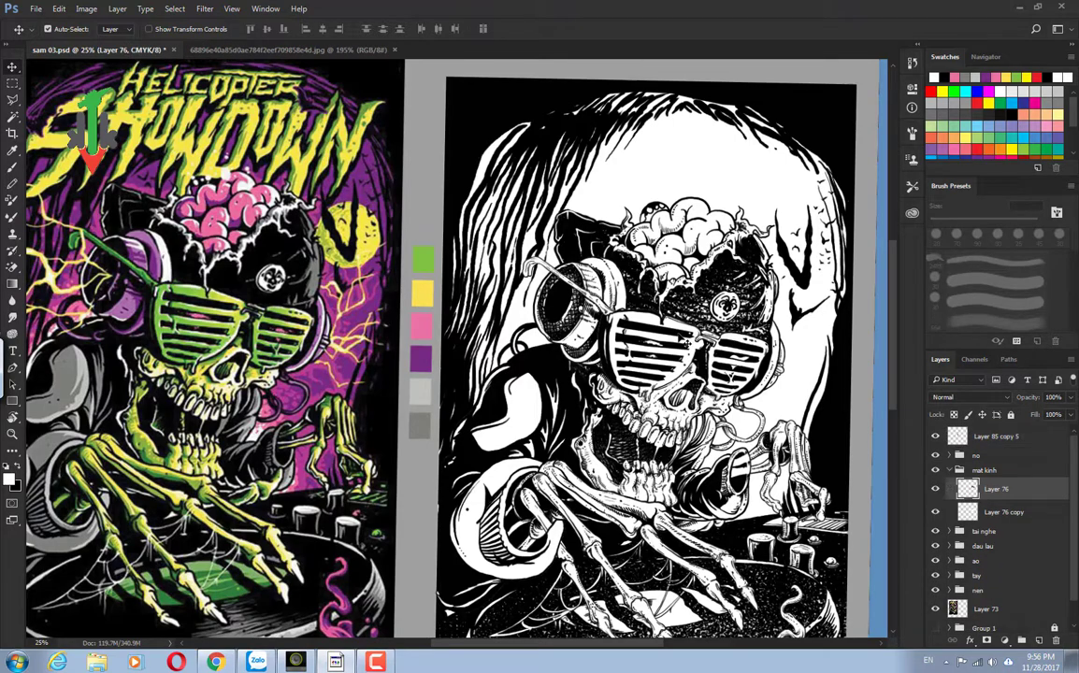
{"action": "left_click", "coordinate": [1045, 513]}
{"action": "scroll", "coordinate": [538, 422], "scroll_direction": "up", "scroll_amount": 3}
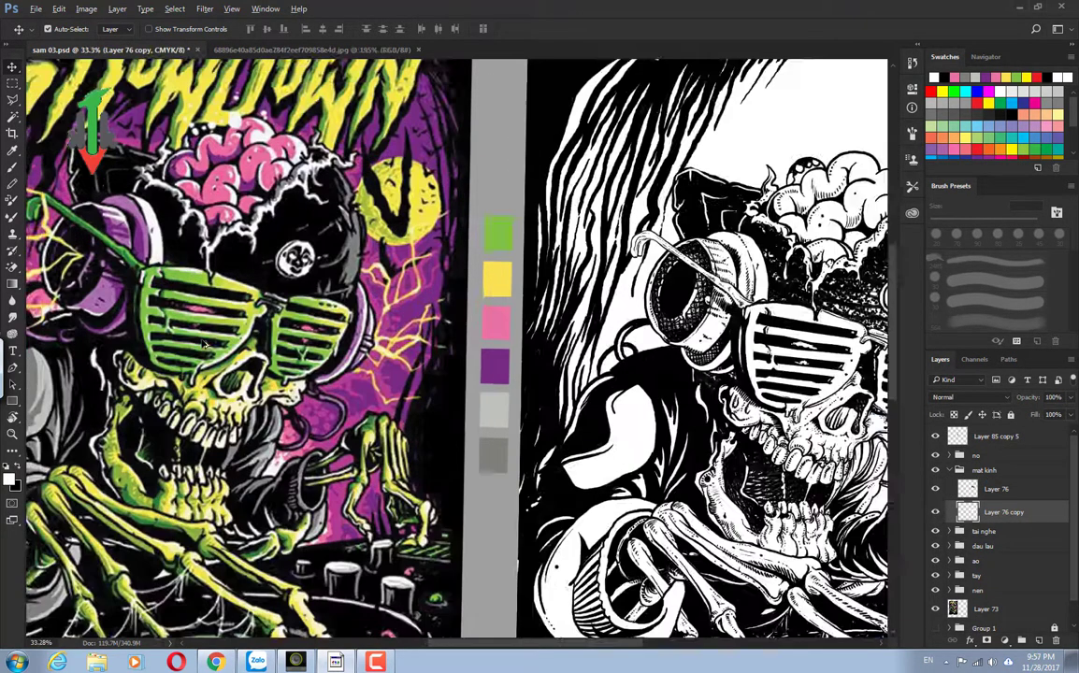
{"action": "scroll", "coordinate": [537, 422], "scroll_direction": "up", "scroll_amount": 3}
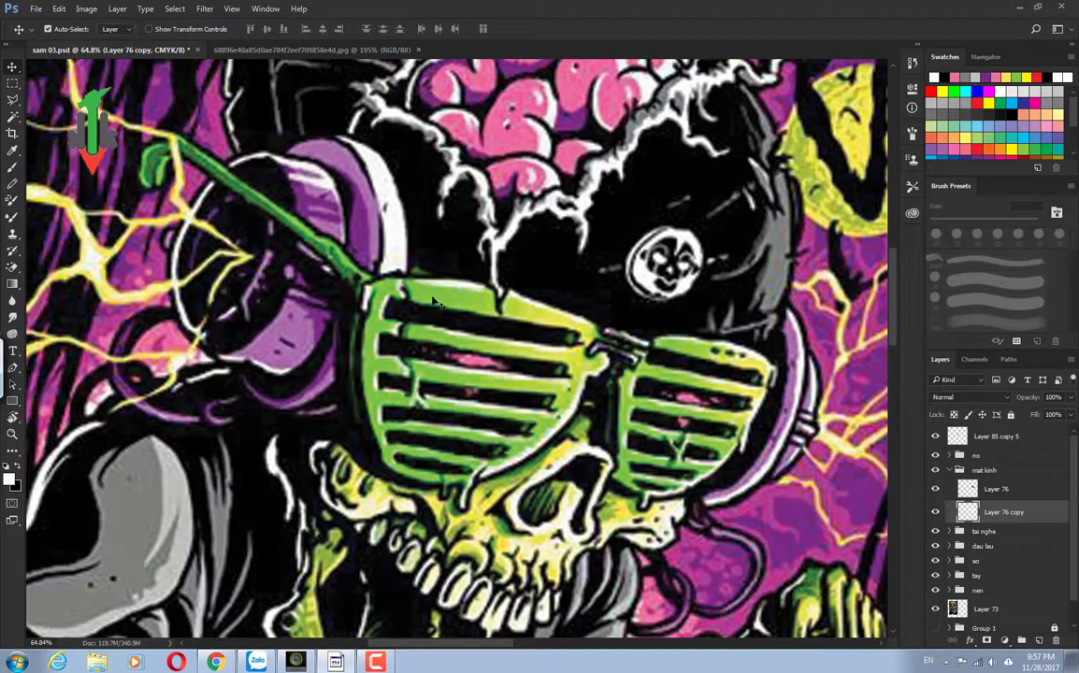
{"action": "scroll", "coordinate": [693, 511], "scroll_direction": "down", "scroll_amount": 2}
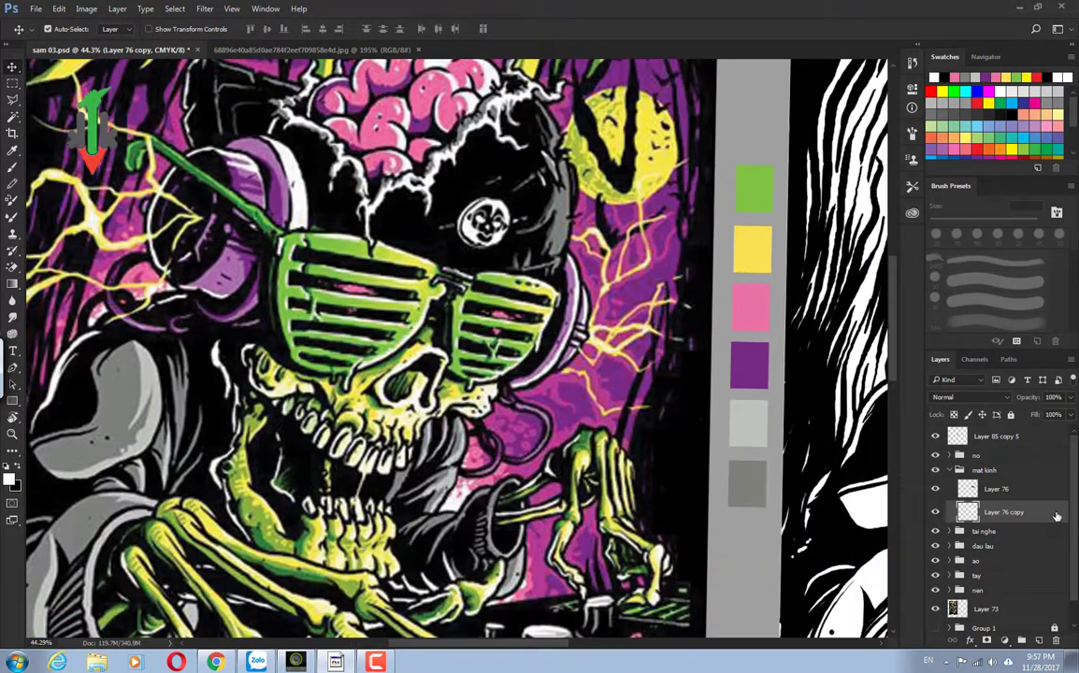
{"action": "key", "text": "ctrl+j"}
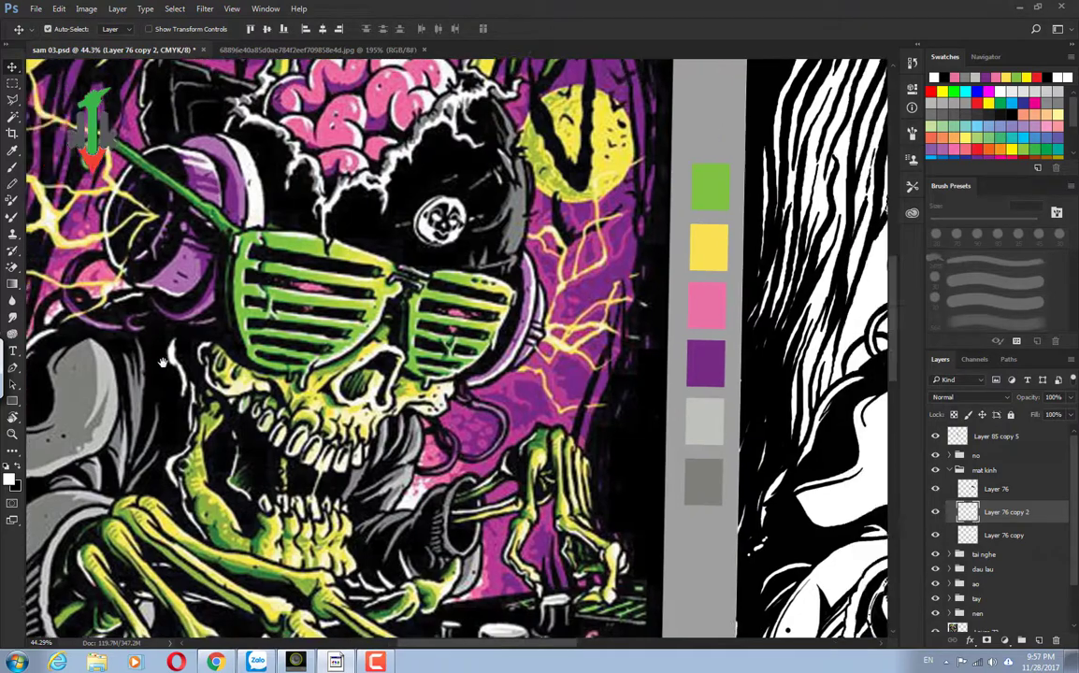
Step: Fill the line-art glasses and arm with yellow sampled from the colour strip
{"action": "left_click_drag", "start_coordinate": [869, 392], "coordinate": [288, 381]}
{"action": "key", "text": "i"}
{"action": "left_click", "coordinate": [125, 251]}
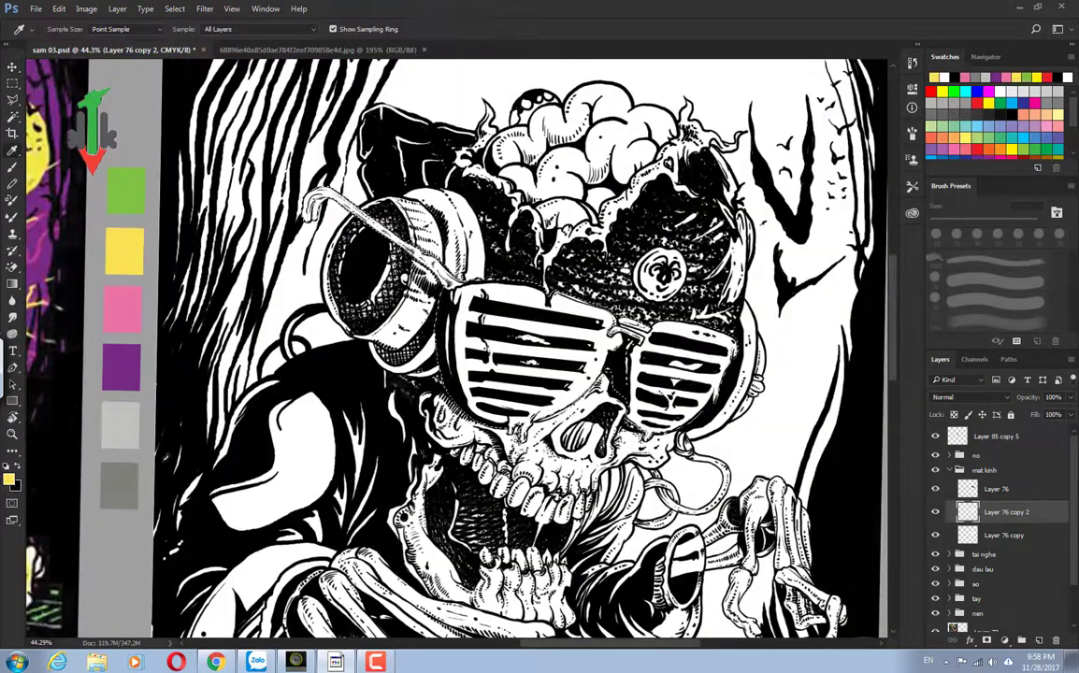
{"action": "key", "text": "alt+BackSpace"}
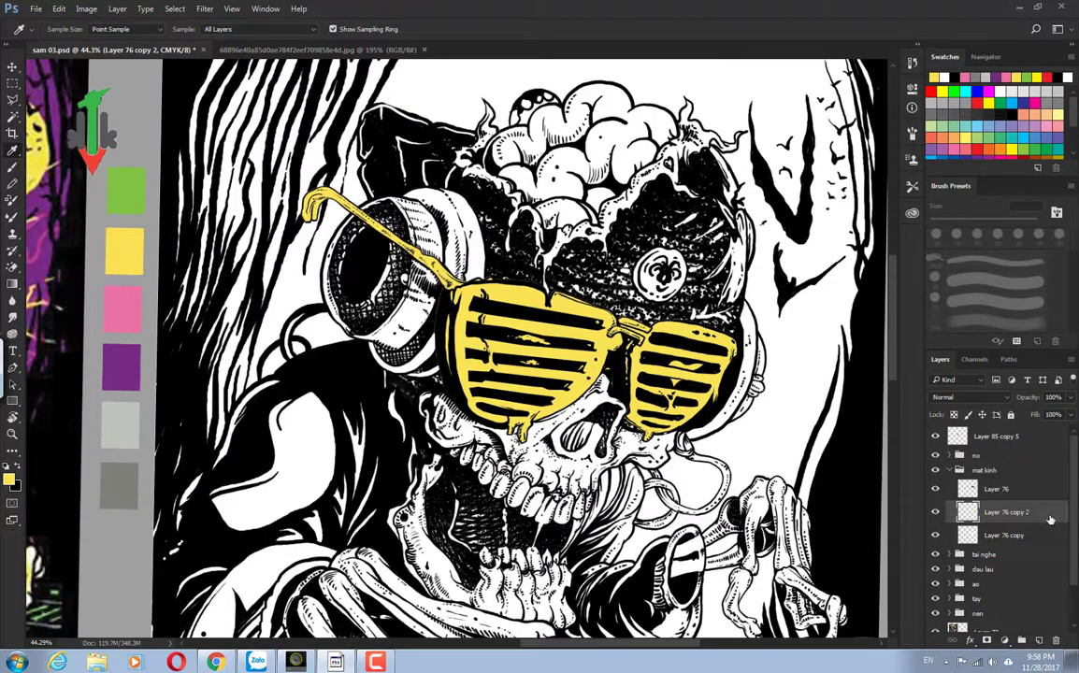
Step: Duplicate the glasses layer and refill the copy with the strip's light green
{"action": "key", "text": "ctrl+j"}
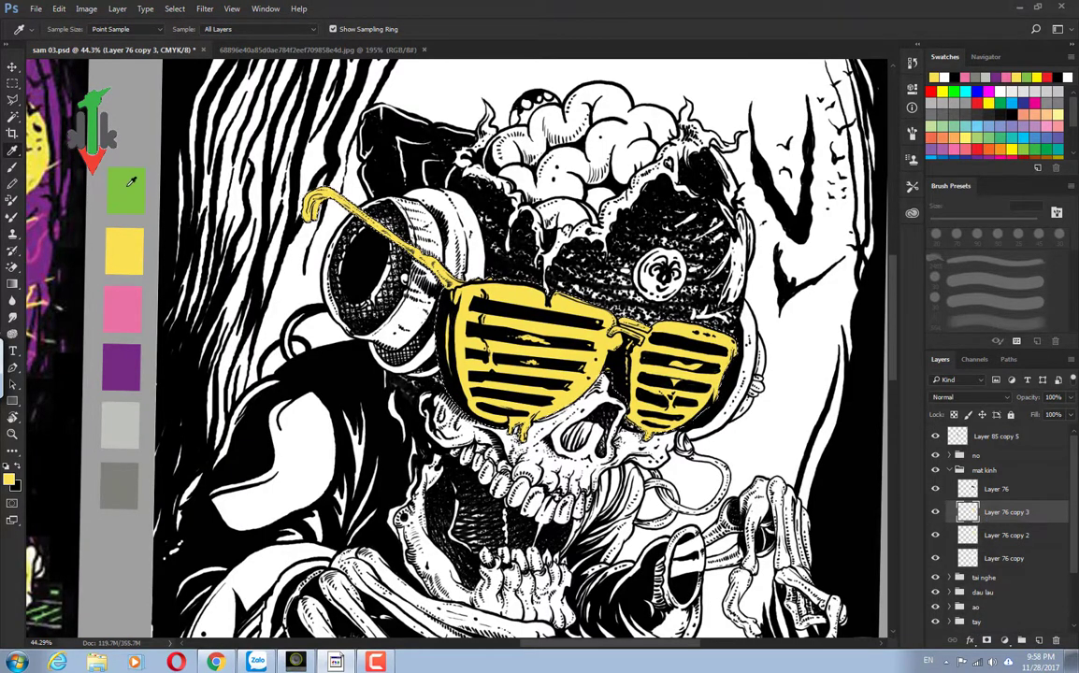
{"action": "scroll", "coordinate": [251, 178], "scroll_direction": "left", "scroll_amount": 3}
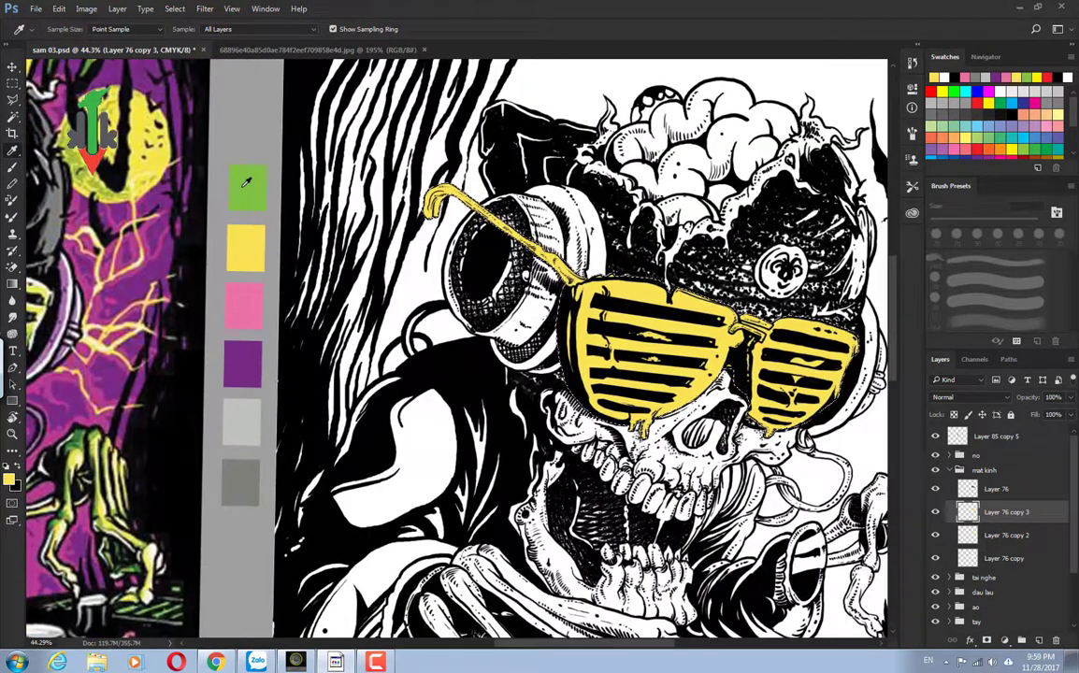
{"action": "left_click", "coordinate": [250, 177]}
{"action": "key", "text": "alt+BackSpace"}
Step: Duplicate the base glasses layer again and sample the darker green from the reference glasses
{"action": "key", "text": "ctrl+minus"}
{"action": "key", "text": "ctrl+minus"}
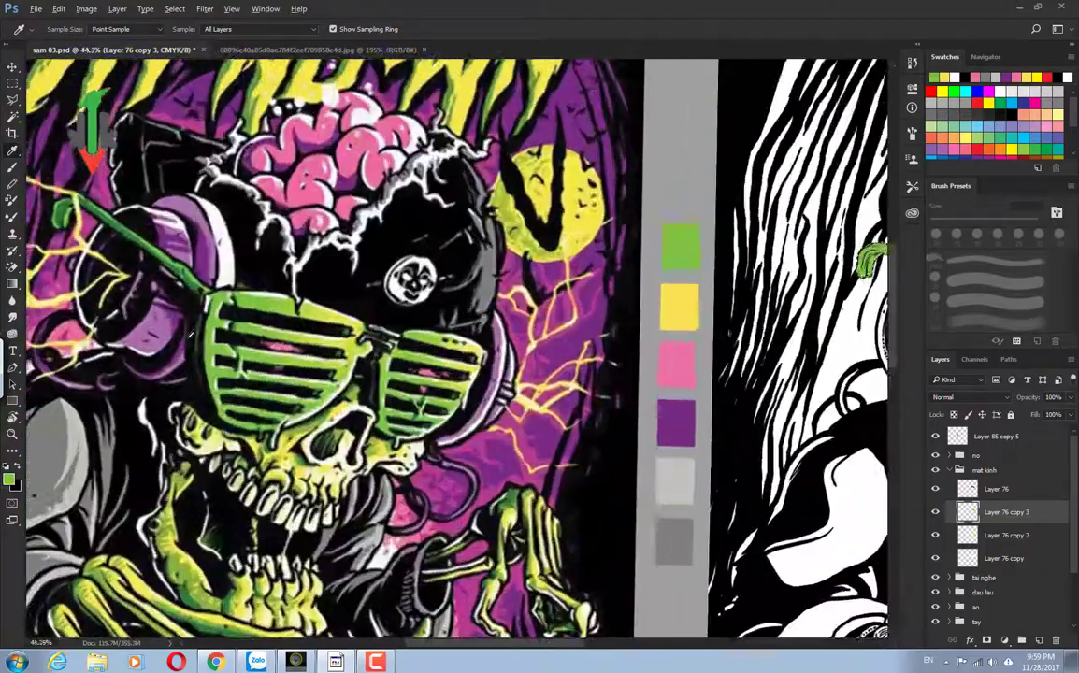
{"action": "left_click_drag", "start_coordinate": [33, 257], "coordinate": [292, 276]}
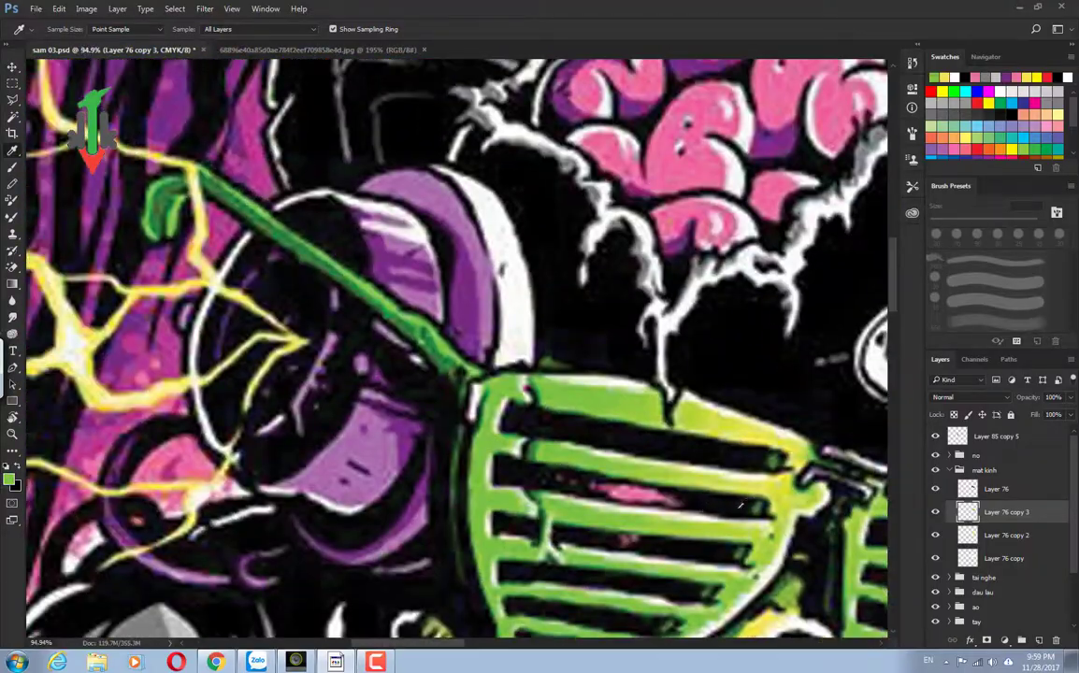
{"action": "scroll", "coordinate": [739, 505], "scroll_direction": "down", "scroll_amount": 5}
{"action": "scroll", "coordinate": [309, 439], "scroll_direction": "up", "scroll_amount": 6}
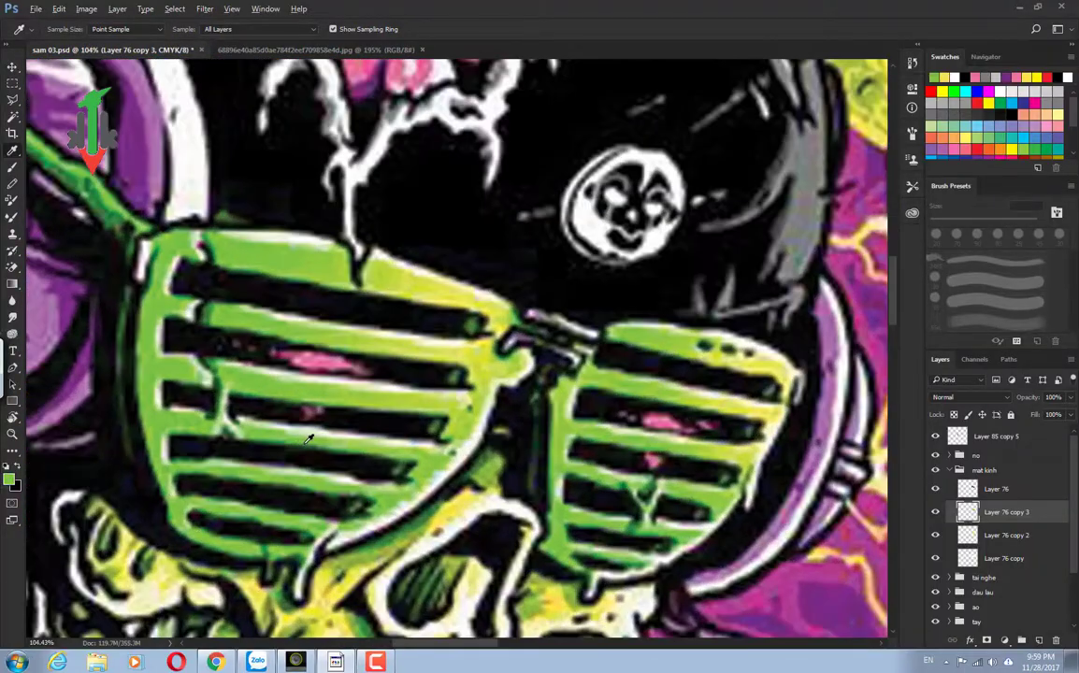
{"action": "scroll", "coordinate": [308, 439], "scroll_direction": "down", "scroll_amount": 3}
{"action": "scroll", "coordinate": [308, 439], "scroll_direction": "down", "scroll_amount": 2}
{"action": "scroll", "coordinate": [308, 438], "scroll_direction": "up", "scroll_amount": 1}
{"action": "scroll", "coordinate": [309, 438], "scroll_direction": "down", "scroll_amount": 2}
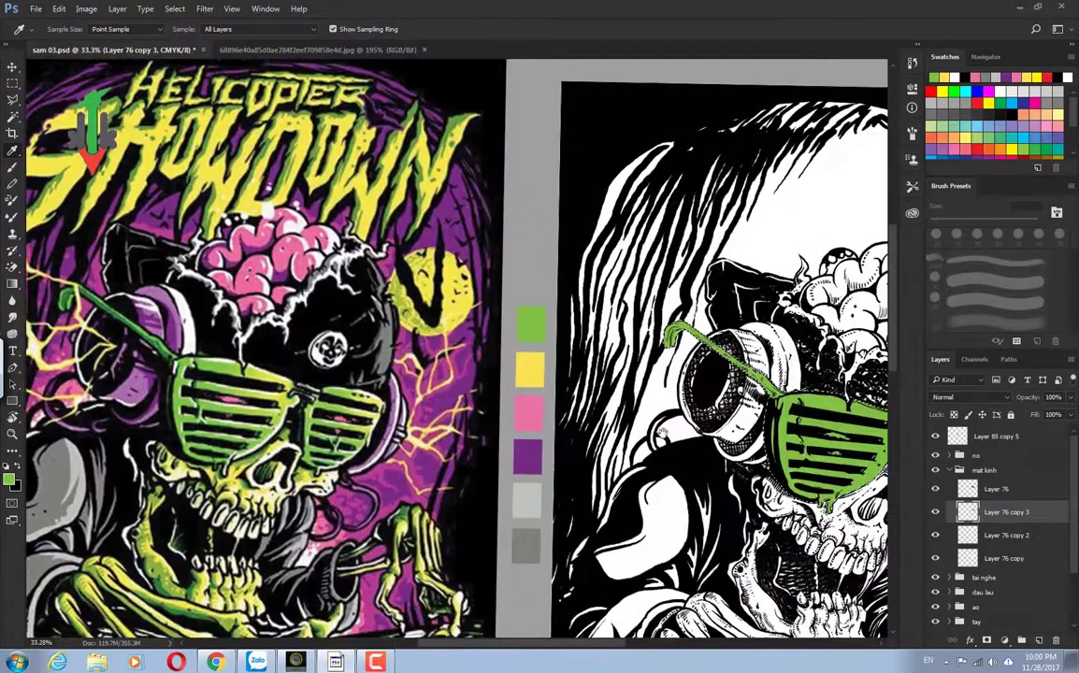
{"action": "left_click_drag", "start_coordinate": [617, 397], "coordinate": [515, 332]}
{"action": "left_click", "coordinate": [1040, 557]}
{"action": "key", "text": "ctrl+j"}
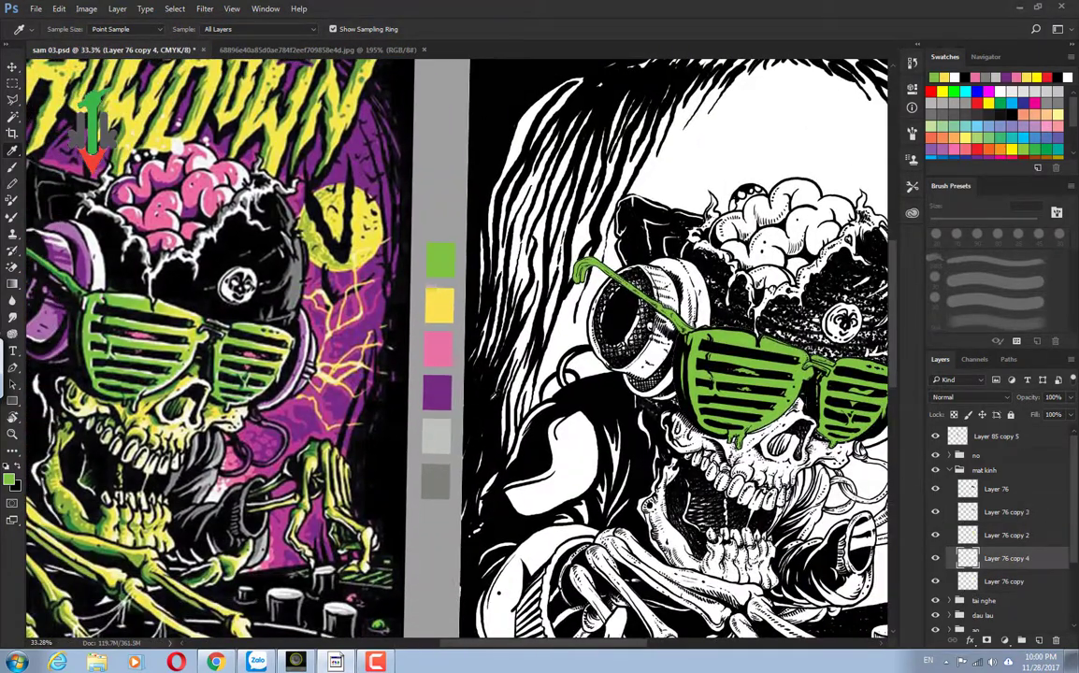
{"action": "scroll", "coordinate": [112, 299], "scroll_direction": "up", "scroll_amount": 5}
{"action": "left_click", "coordinate": [612, 445]}
{"action": "scroll", "coordinate": [613, 445], "scroll_direction": "down", "scroll_amount": 2}
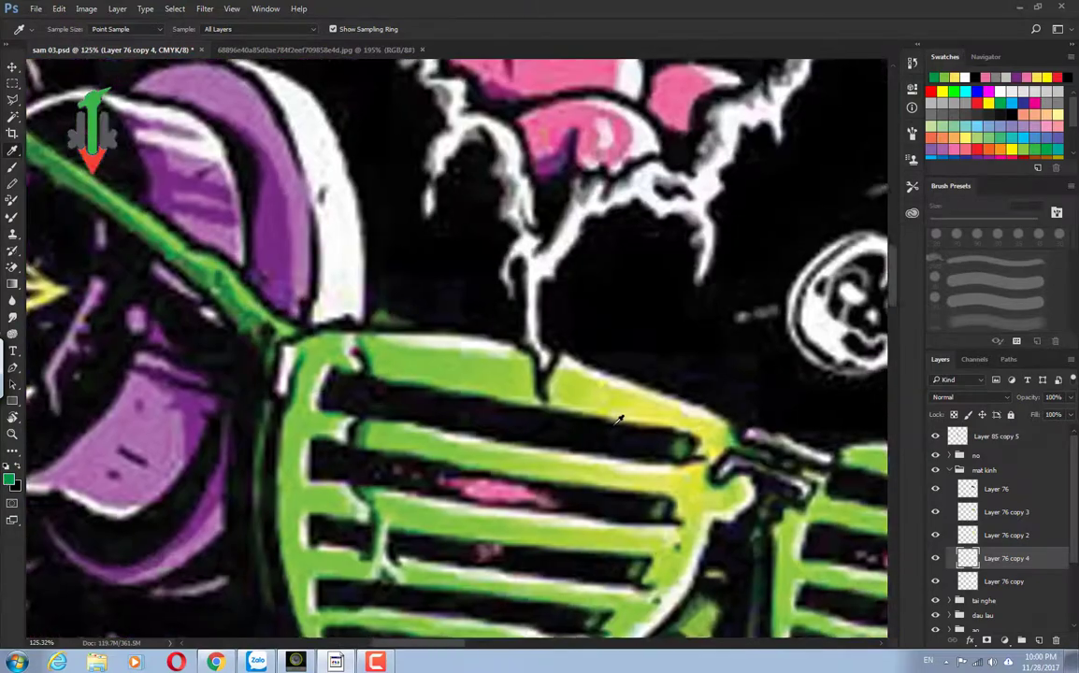
{"action": "scroll", "coordinate": [617, 420], "scroll_direction": "down", "scroll_amount": 3}
Step: Add a dark green square swatch just above the colour strip
{"action": "key", "text": "v"}
{"action": "left_click", "coordinate": [591, 343]}
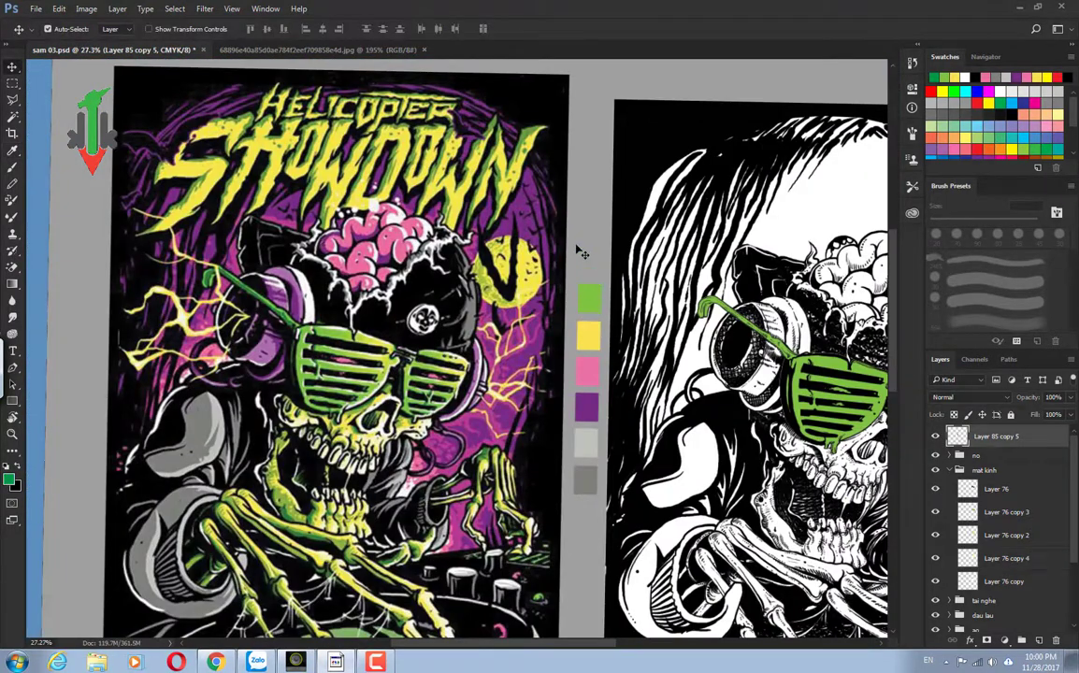
{"action": "key", "text": "m"}
{"action": "left_click_drag", "start_coordinate": [577, 257], "coordinate": [601, 278]}
{"action": "key", "text": "alt+BackSpace"}
{"action": "key", "text": "ctrl+d"}
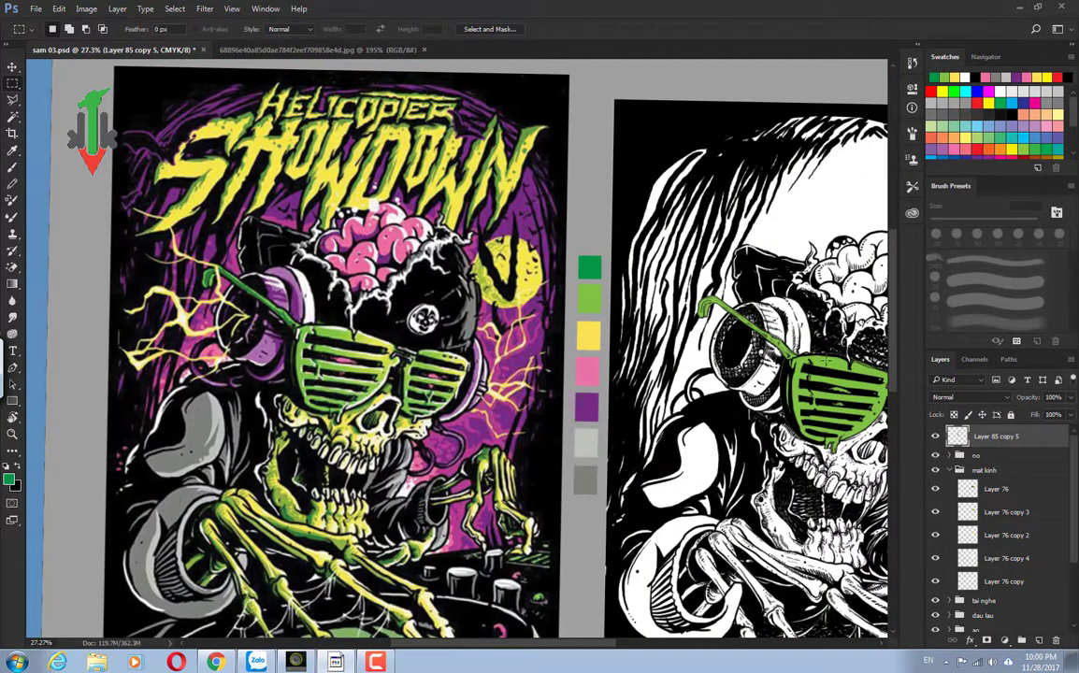
Step: Select Layer 76 copy 4 and zoom in close on the end of the glasses arm
{"action": "key", "text": "v"}
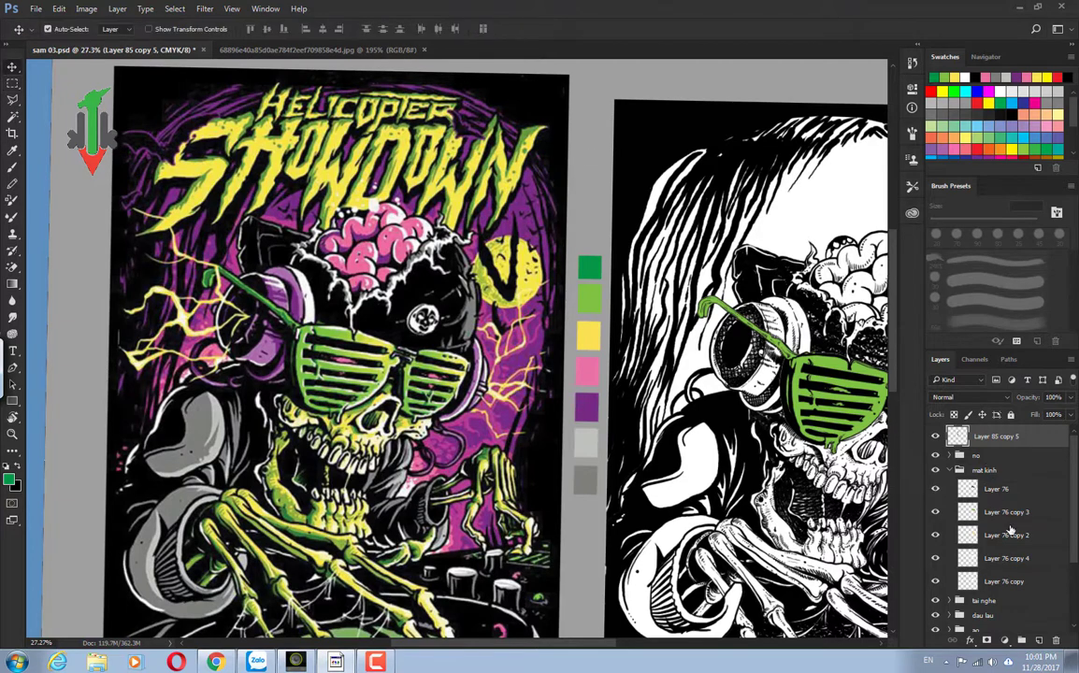
{"action": "left_click", "coordinate": [1007, 558]}
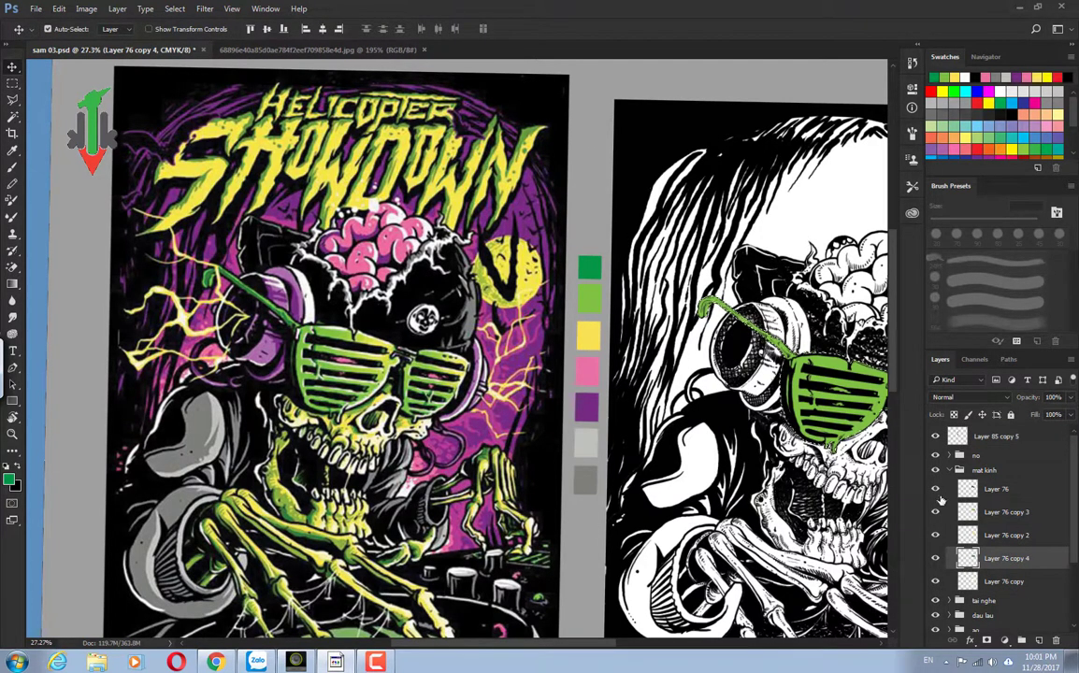
{"action": "left_click", "coordinate": [935, 488]}
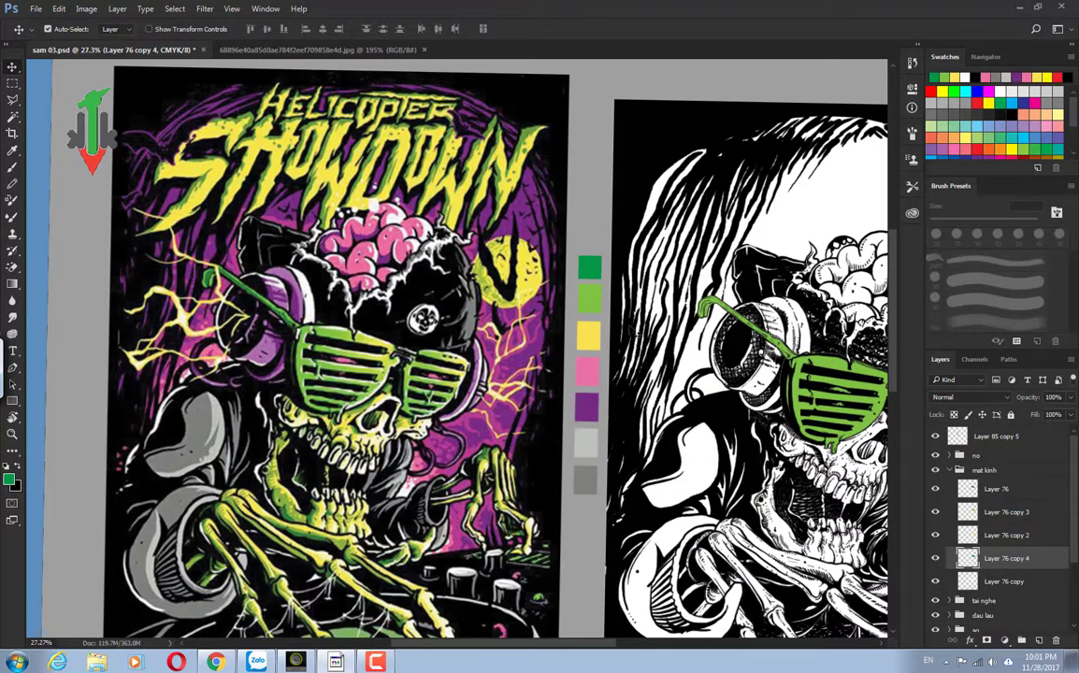
{"action": "key", "text": "z"}
{"action": "left_click_drag", "start_coordinate": [215, 301], "coordinate": [242, 301]}
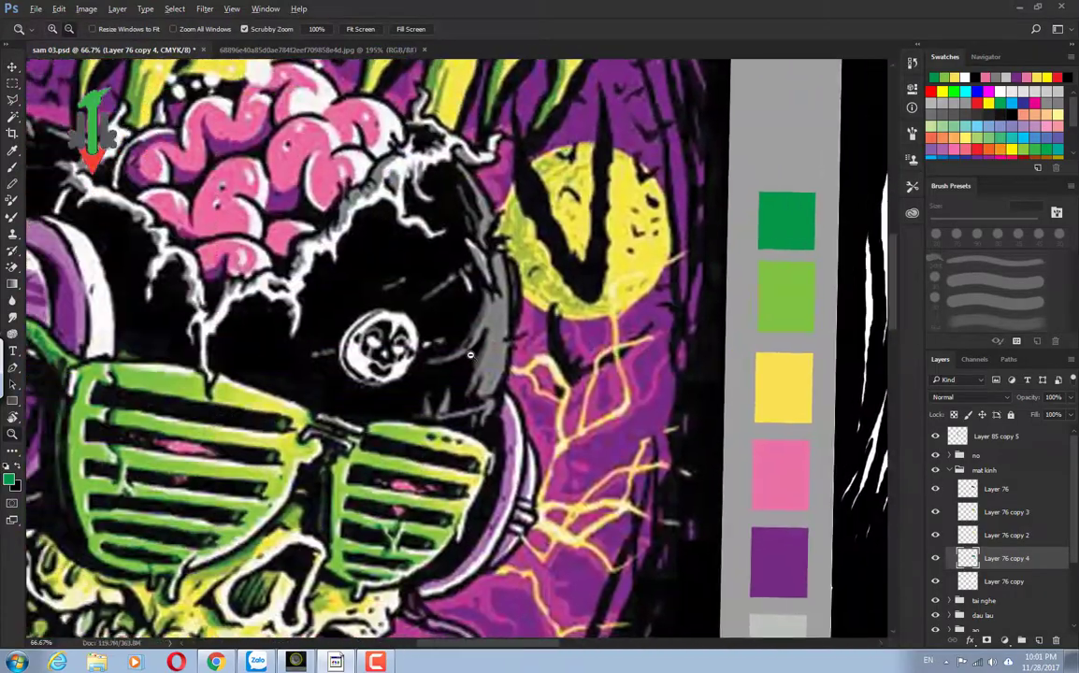
{"action": "mouse_move", "coordinate": [641, 374]}
{"action": "left_mouse_down"}
{"action": "mouse_move", "coordinate": [746, 447]}
{"action": "mouse_move", "coordinate": [803, 447]}
{"action": "left_mouse_up"}
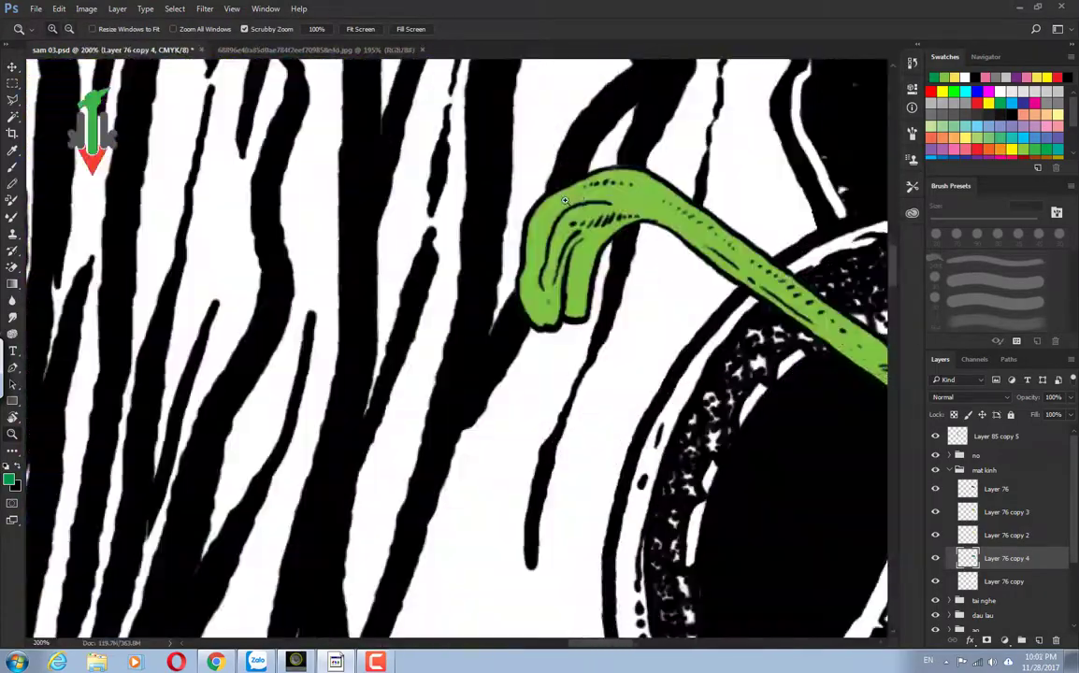
Step: Reveal thin yellow highlights along the glasses arm with an 8–10 px tip on Layer 76 copy 3
{"action": "key", "text": "b"}
{"action": "key", "text": "bracketleft"}
{"action": "key", "text": "bracketleft"}
{"action": "key", "text": "bracketleft"}
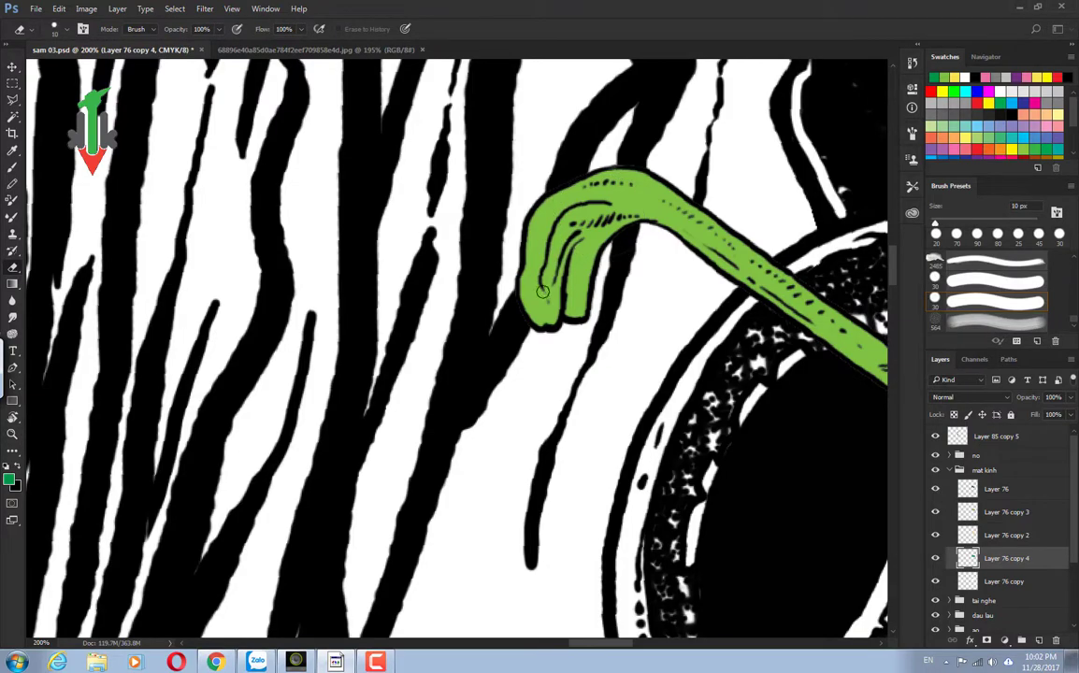
{"action": "key", "text": "alt+bracketright"}
{"action": "key", "text": "alt+bracketright"}
{"action": "mouse_move", "coordinate": [603, 201]}
{"action": "left_mouse_down"}
{"action": "mouse_move", "coordinate": [540, 278]}
{"action": "mouse_move", "coordinate": [560, 201]}
{"action": "left_mouse_up"}
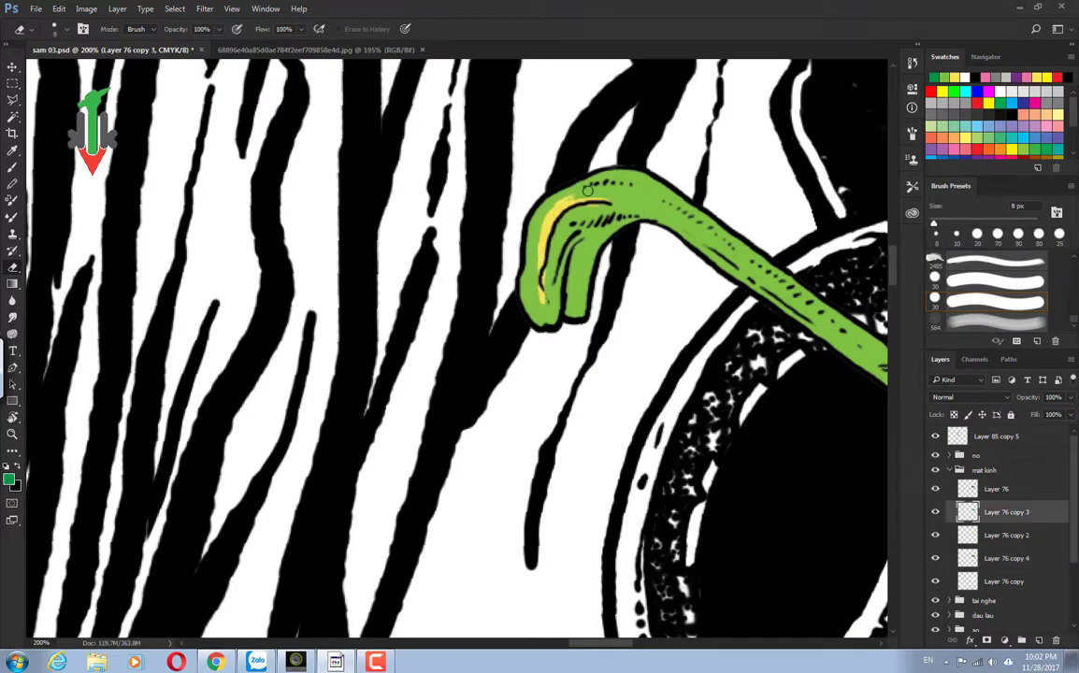
{"action": "key", "text": "bracketleft"}
{"action": "key", "text": "bracketleft"}
{"action": "mouse_move", "coordinate": [655, 211]}
{"action": "left_mouse_down"}
{"action": "mouse_move", "coordinate": [440, 122]}
{"action": "mouse_move", "coordinate": [530, 212]}
{"action": "mouse_move", "coordinate": [272, 281]}
{"action": "left_mouse_up"}
{"action": "key", "text": "bracketright"}
{"action": "mouse_move", "coordinate": [296, 368]}
{"action": "left_mouse_down"}
{"action": "mouse_move", "coordinate": [346, 320]}
{"action": "mouse_move", "coordinate": [593, 172]}
{"action": "mouse_move", "coordinate": [523, 178]}
{"action": "mouse_move", "coordinate": [591, 174]}
{"action": "mouse_move", "coordinate": [468, 204]}
{"action": "mouse_move", "coordinate": [404, 282]}
{"action": "left_mouse_up"}
Step: Paint darker green strokes along the arm's edge on Layer 76 copy 2, then zoom out
{"action": "left_click", "coordinate": [1006, 535]}
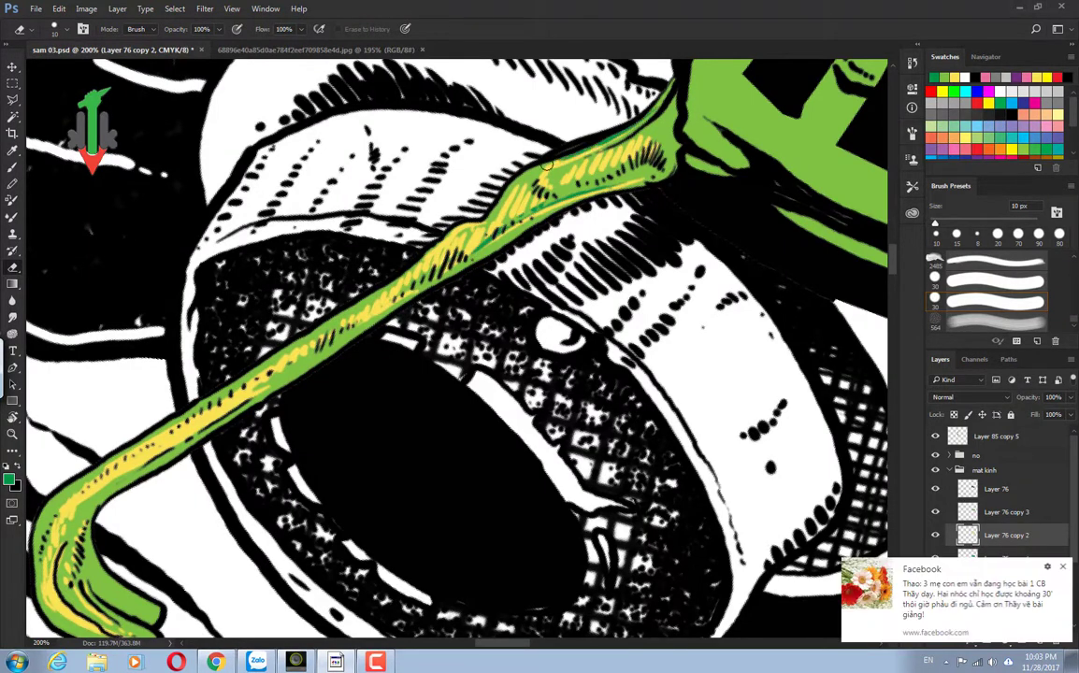
{"action": "mouse_move", "coordinate": [561, 157]}
{"action": "left_mouse_down"}
{"action": "mouse_move", "coordinate": [622, 150]}
{"action": "mouse_move", "coordinate": [524, 154]}
{"action": "mouse_move", "coordinate": [319, 300]}
{"action": "left_mouse_up"}
{"action": "mouse_move", "coordinate": [486, 168]}
{"action": "left_mouse_down"}
{"action": "mouse_move", "coordinate": [511, 189]}
{"action": "mouse_move", "coordinate": [374, 234]}
{"action": "mouse_move", "coordinate": [206, 341]}
{"action": "mouse_move", "coordinate": [168, 411]}
{"action": "left_mouse_up"}
{"action": "key", "text": "z"}
{"action": "left_click_drag", "start_coordinate": [273, 413], "coordinate": [187, 413]}
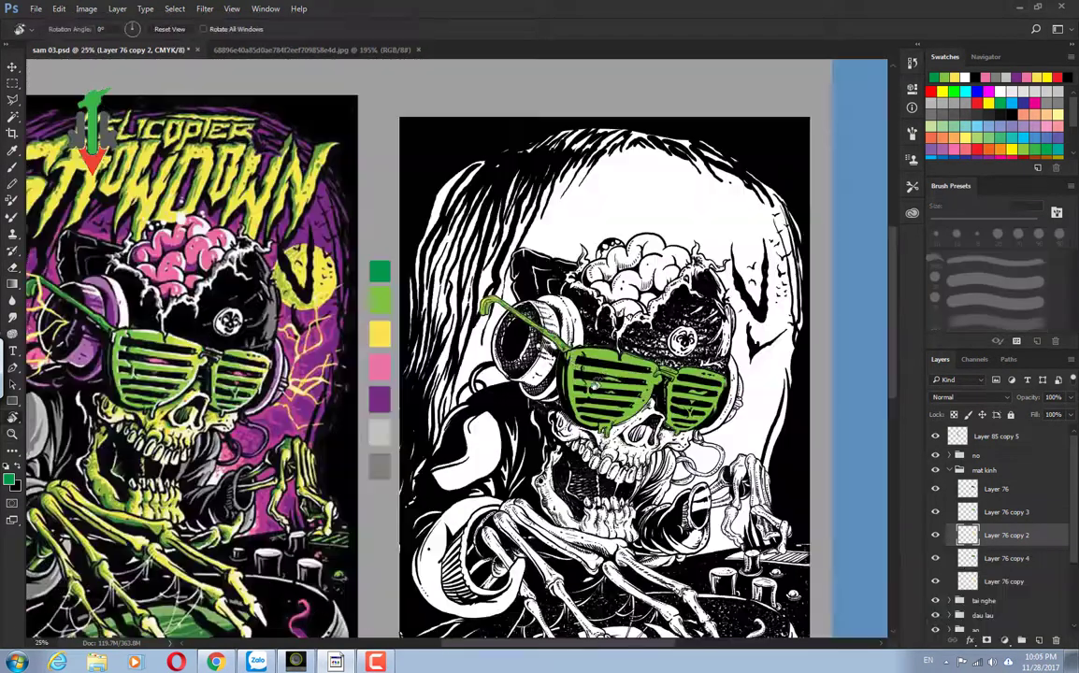
Step: On Layer 76 copy 3, erase green on the right lens to reveal yellow texture
{"action": "key", "text": "v"}
{"action": "mouse_move", "coordinate": [290, 336]}
{"action": "left_mouse_down"}
{"action": "mouse_move", "coordinate": [301, 335]}
{"action": "mouse_move", "coordinate": [280, 336]}
{"action": "left_mouse_up"}
{"action": "left_click", "coordinate": [1006, 455]}
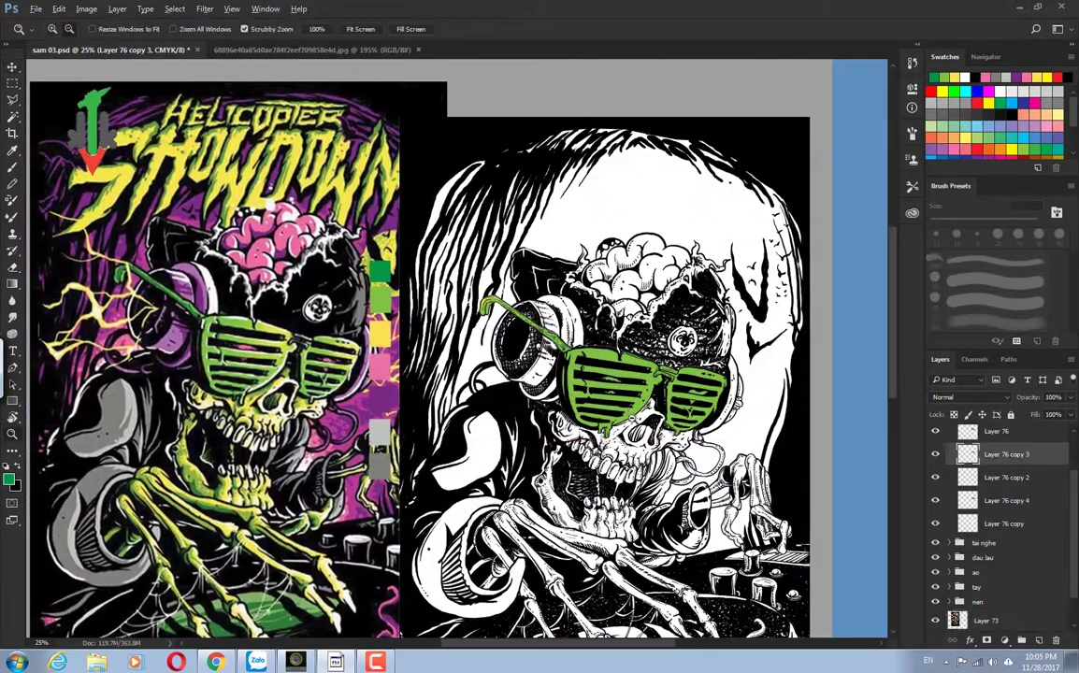
{"action": "scroll", "coordinate": [645, 341], "scroll_direction": "up", "scroll_amount": 2}
{"action": "scroll", "coordinate": [645, 341], "scroll_direction": "right", "scroll_amount": 2}
{"action": "key", "text": "e"}
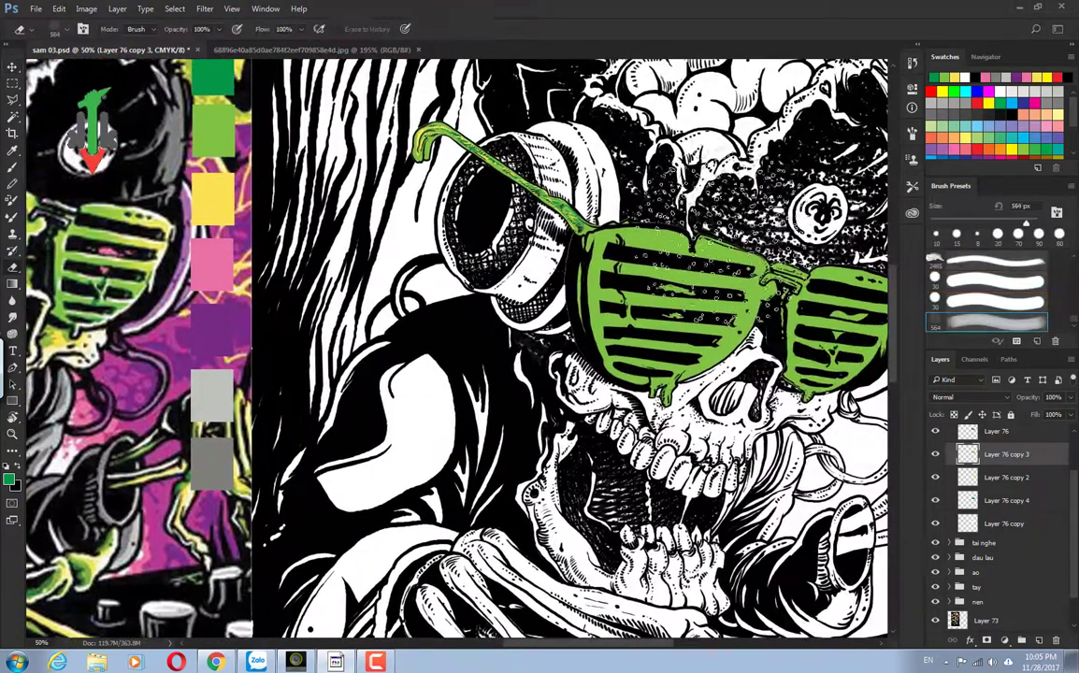
{"action": "left_click_drag", "start_coordinate": [673, 178], "coordinate": [654, 290]}
Step: Switch to the 30 px brush preset and make Layer 76 copy 2 active
{"action": "scroll", "coordinate": [687, 215], "scroll_direction": "left", "scroll_amount": 2}
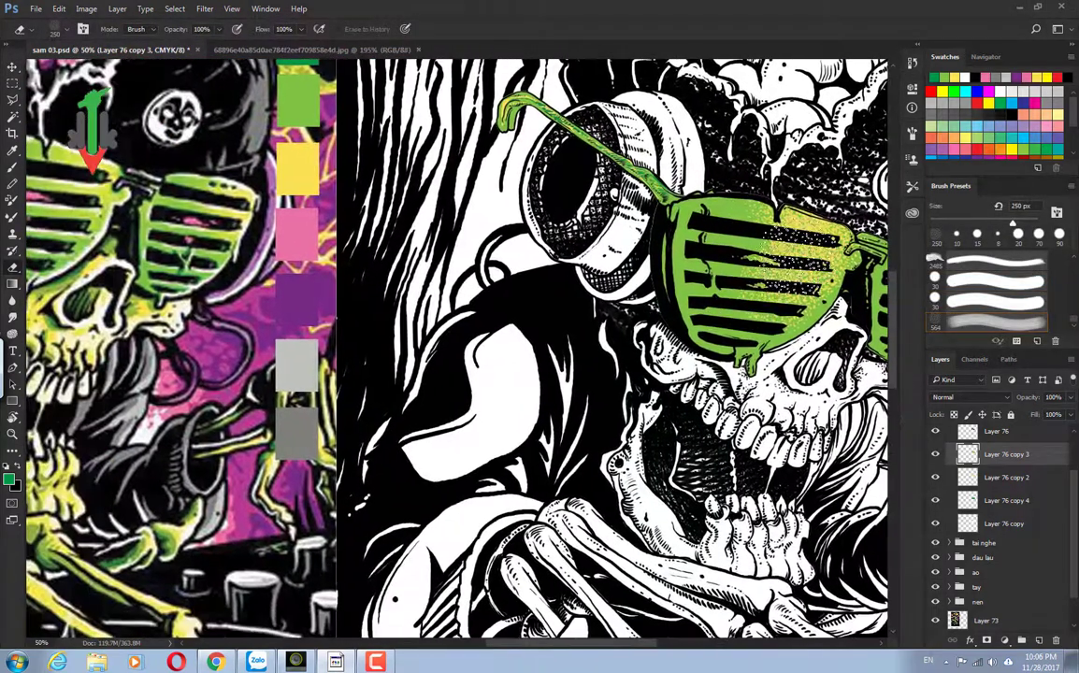
{"action": "scroll", "coordinate": [710, 210], "scroll_direction": "up", "scroll_amount": 1}
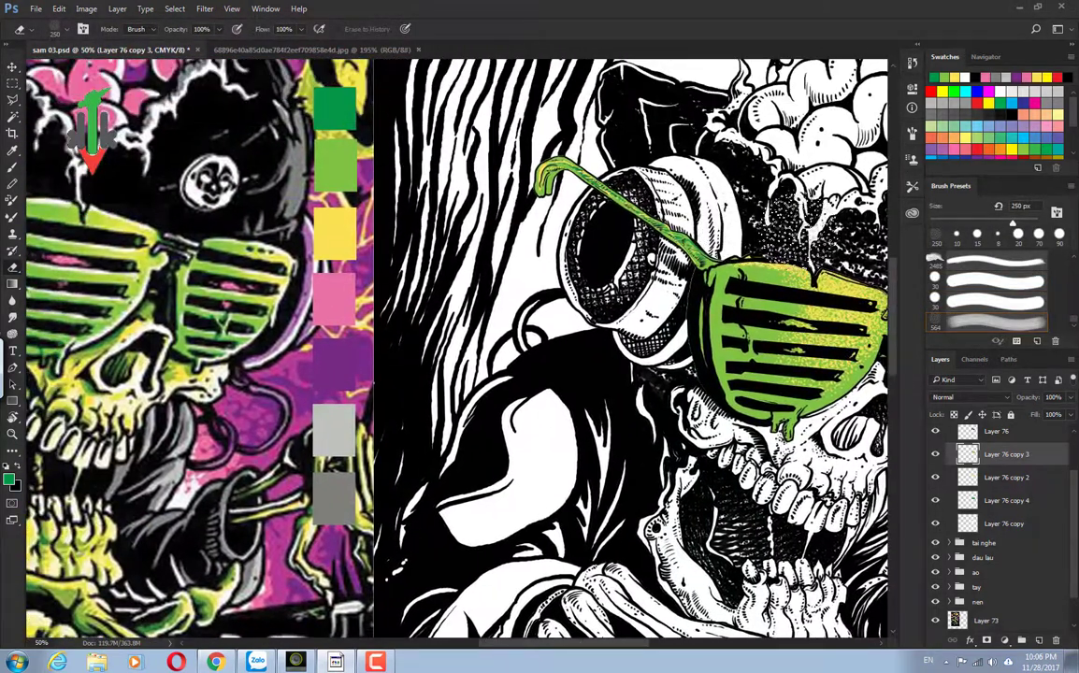
{"action": "scroll", "coordinate": [706, 206], "scroll_direction": "down", "scroll_amount": 3}
{"action": "scroll", "coordinate": [723, 297], "scroll_direction": "right", "scroll_amount": 3}
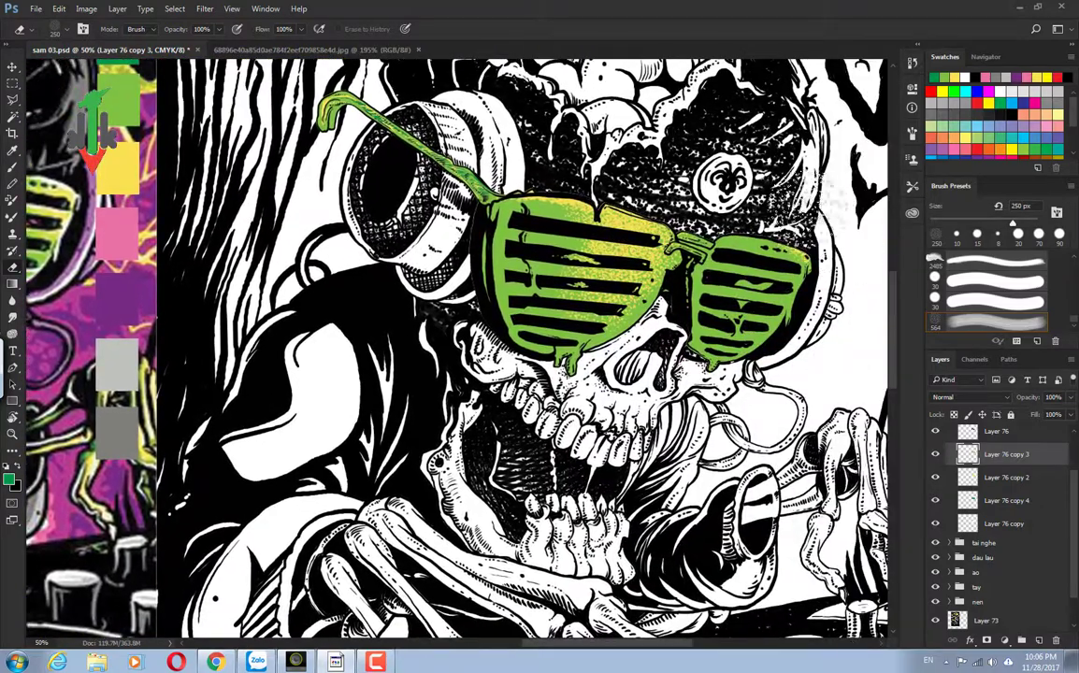
{"action": "scroll", "coordinate": [757, 248], "scroll_direction": "left", "scroll_amount": 2}
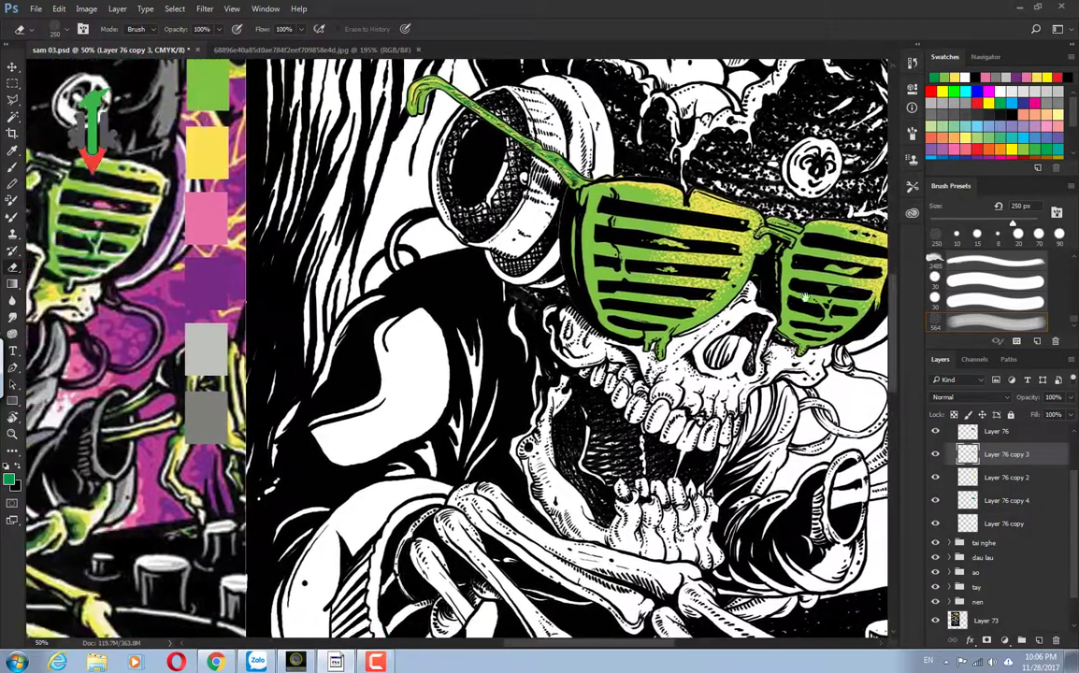
{"action": "key", "text": "period"}
{"action": "scroll", "coordinate": [815, 221], "scroll_direction": "right", "scroll_amount": 1}
{"action": "left_click", "coordinate": [958, 478]}
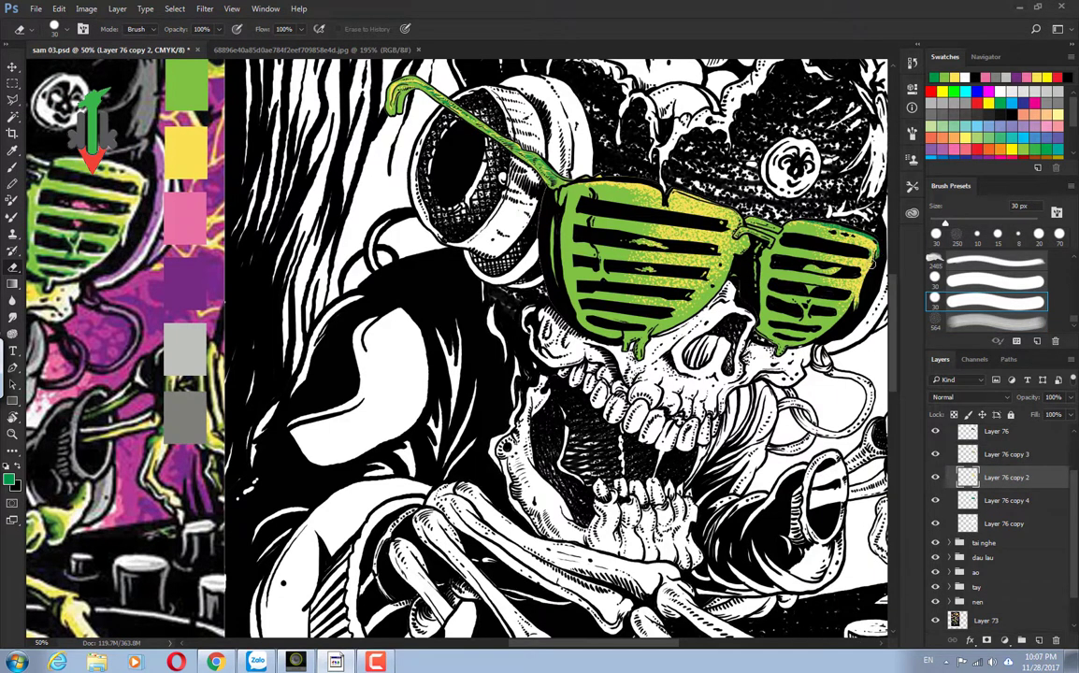
Step: Cycle through Layer 76 copies 2–4 and brush yellow accents over the bridge and right lens
{"action": "key", "text": "alt+bracketleft"}
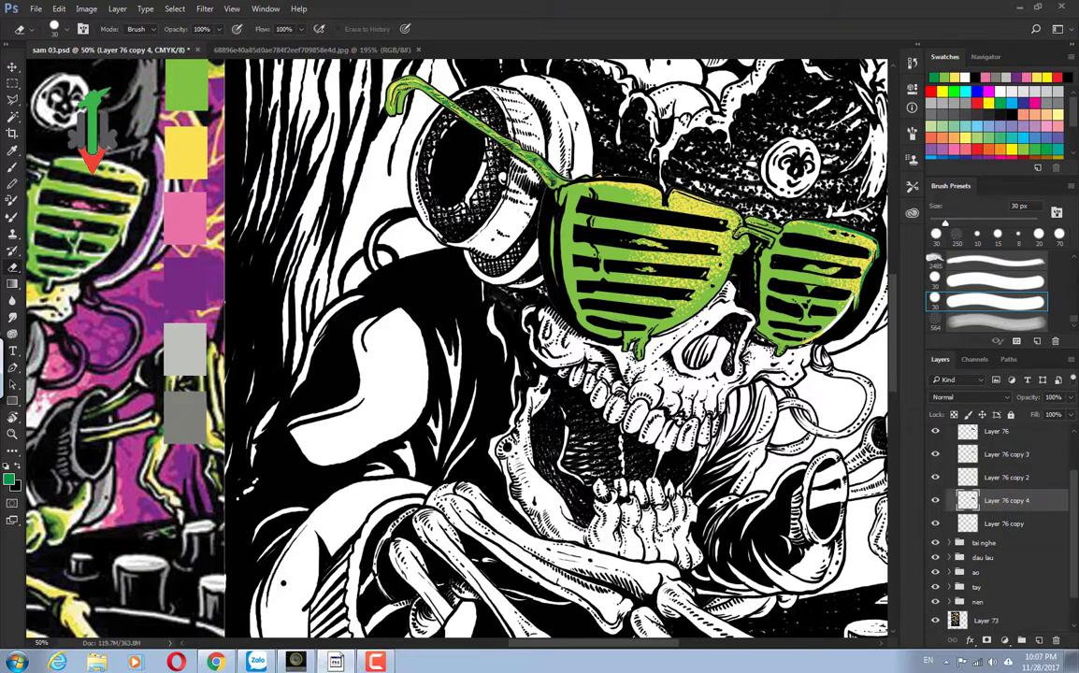
{"action": "left_click", "coordinate": [1005, 454]}
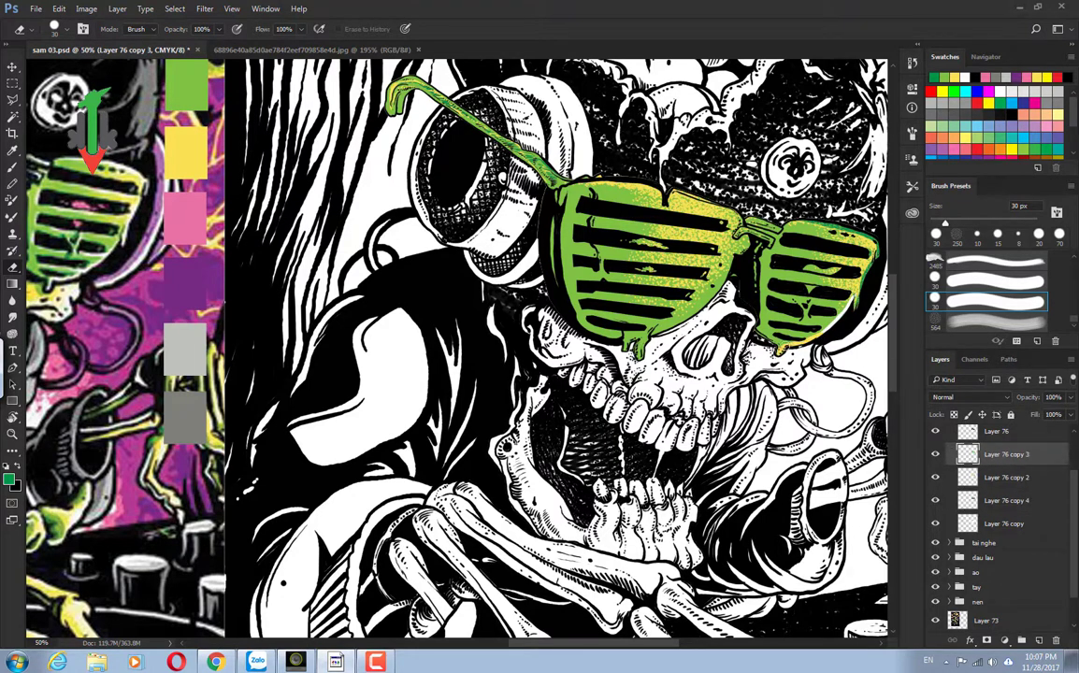
{"action": "key", "text": "alt+bracketleft"}
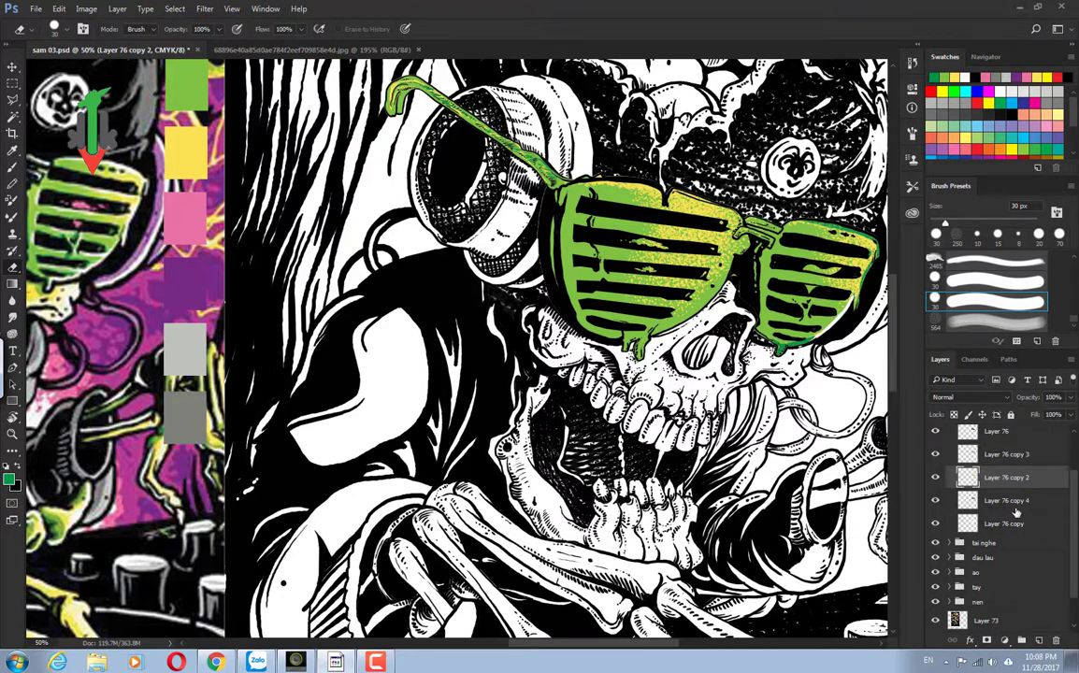
{"action": "key", "text": "alt+bracketleft"}
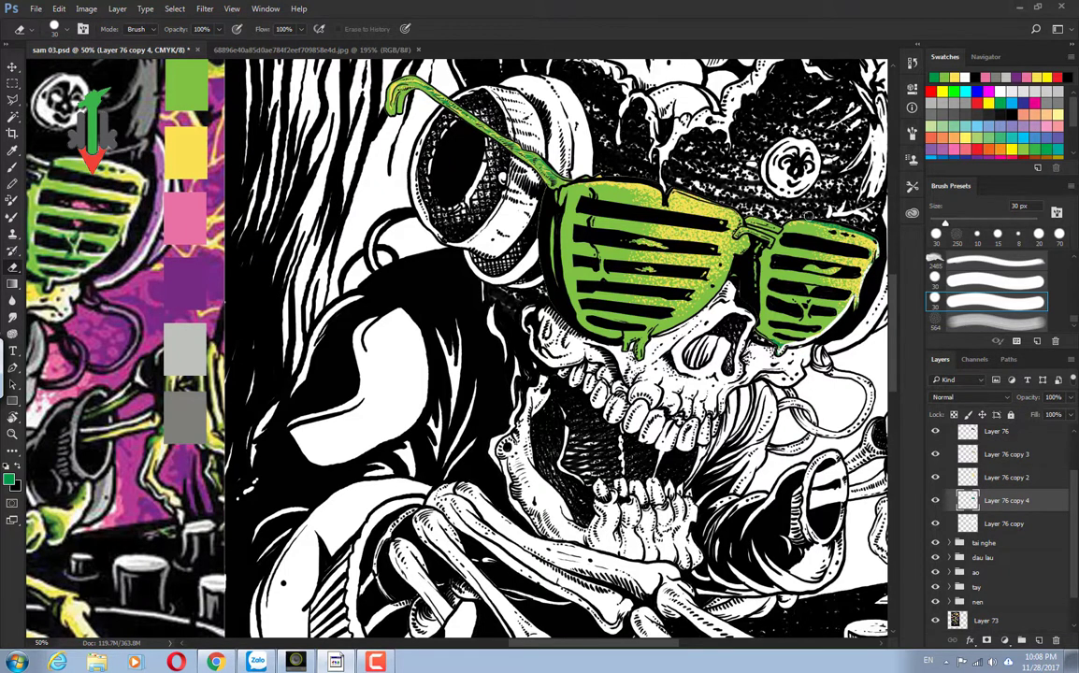
{"action": "key", "text": "alt+bracketright"}
{"action": "key", "text": "alt+bracketright"}
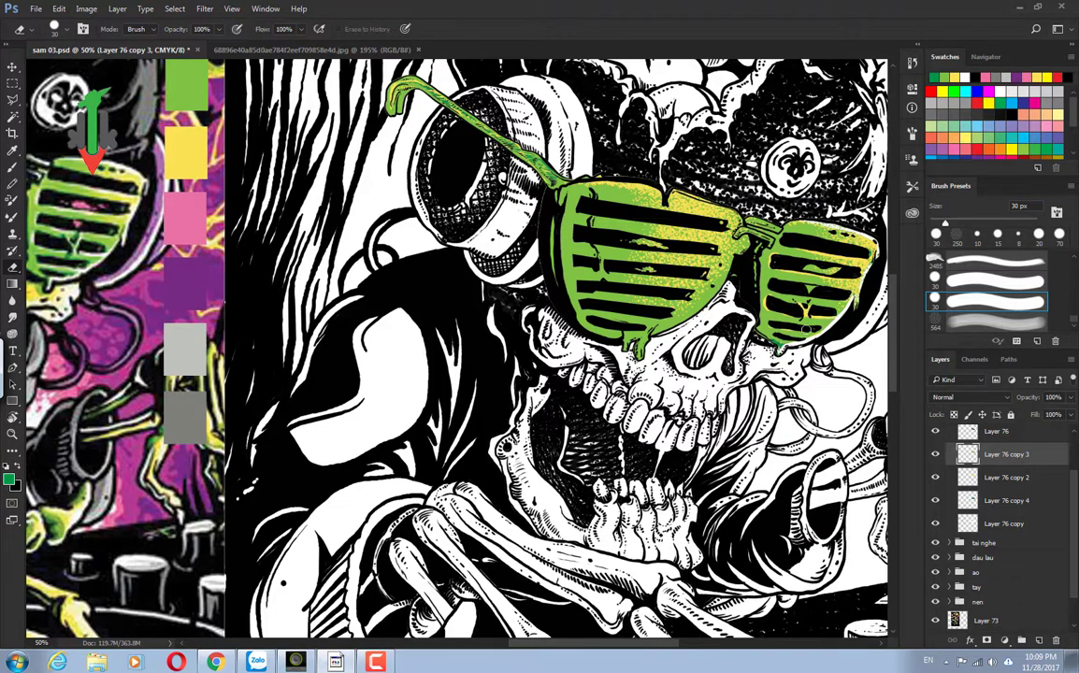
{"action": "key", "text": "alt+bracketleft"}
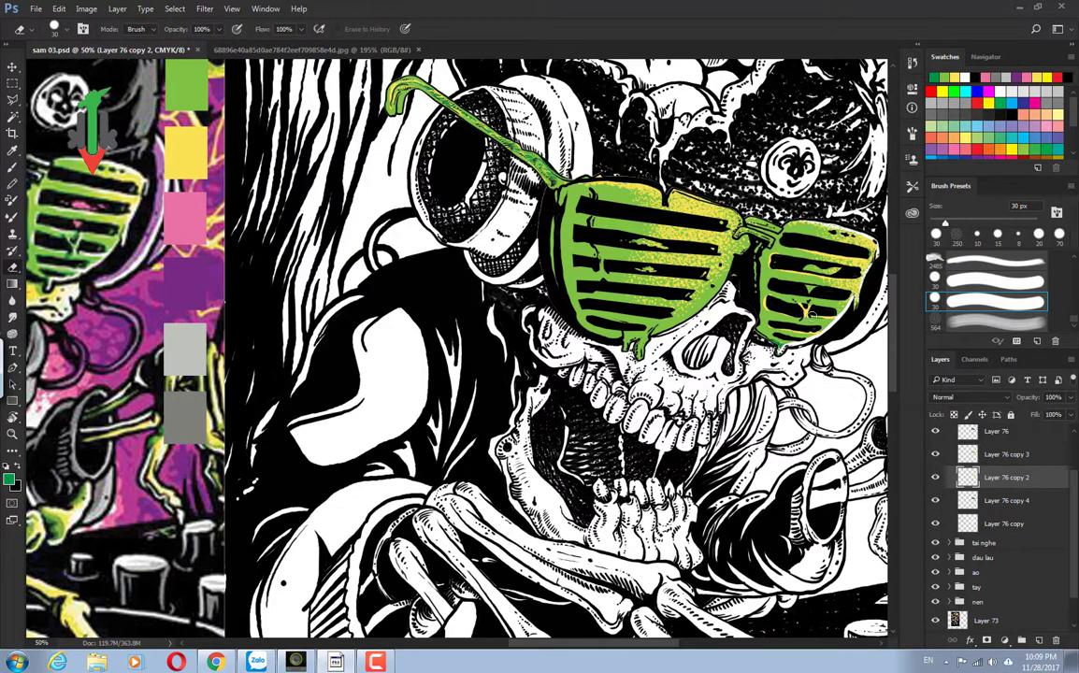
{"action": "left_click_drag", "start_coordinate": [710, 238], "coordinate": [781, 232]}
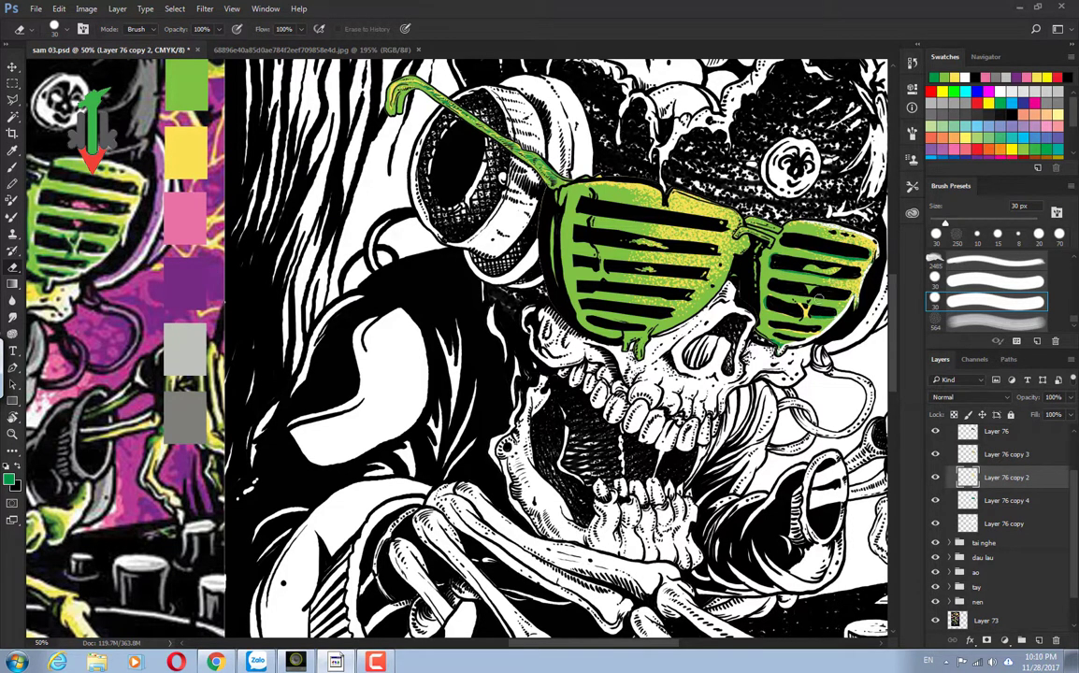
{"action": "key", "text": "alt+bracketleft"}
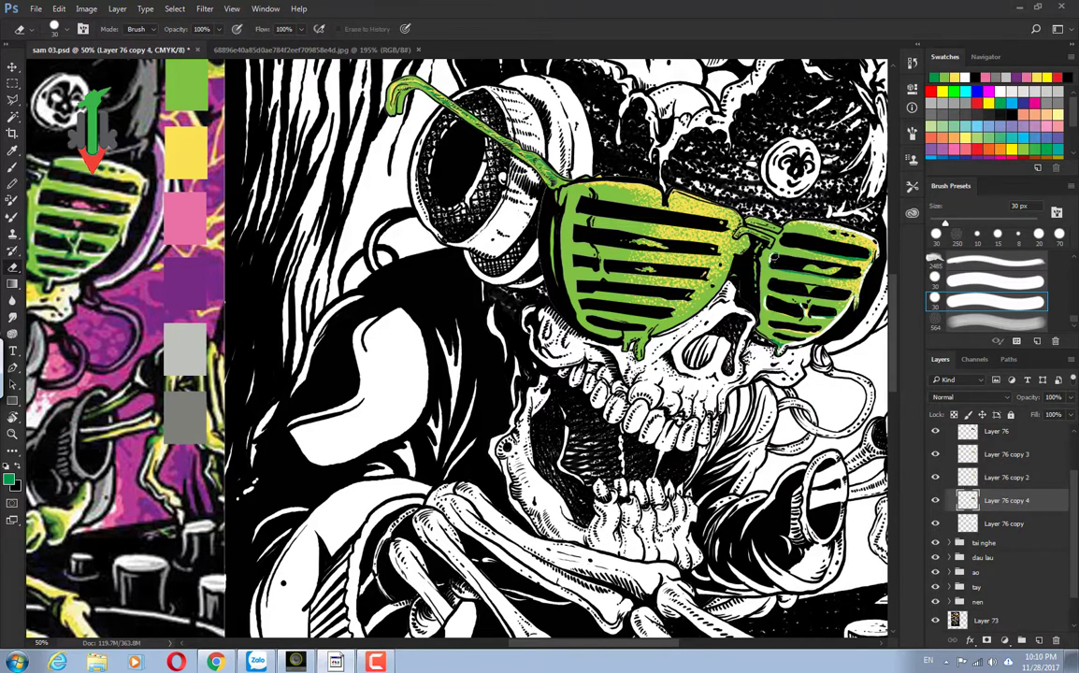
{"action": "left_click_drag", "start_coordinate": [796, 306], "coordinate": [855, 348]}
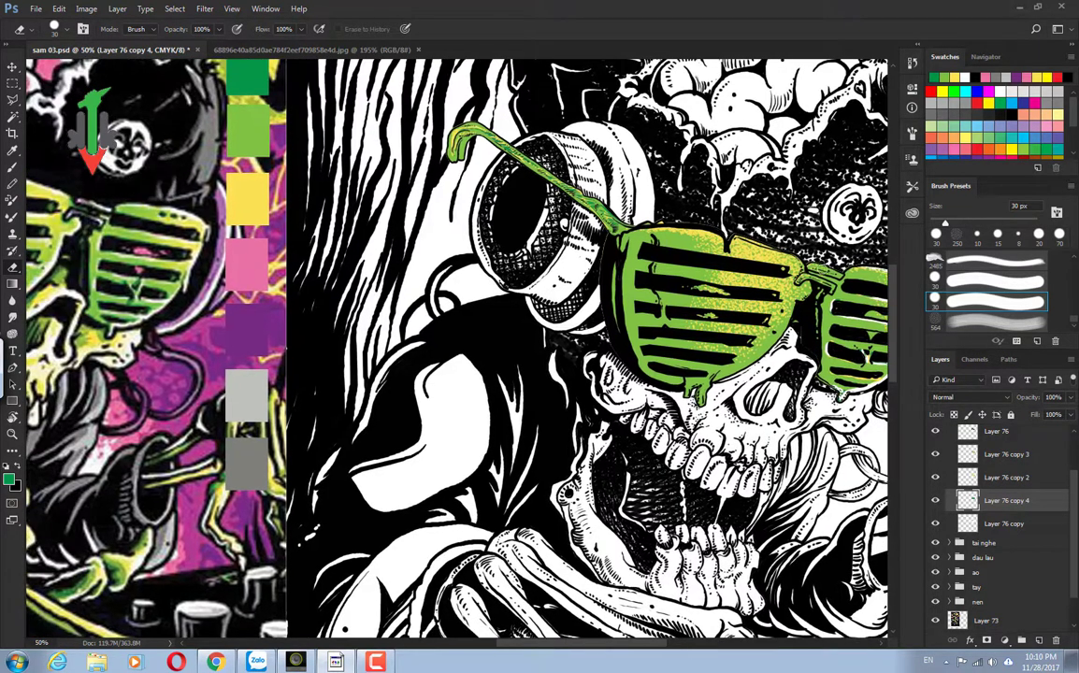
{"action": "left_click", "coordinate": [1022, 455]}
{"action": "key", "text": "alt+bracketleft"}
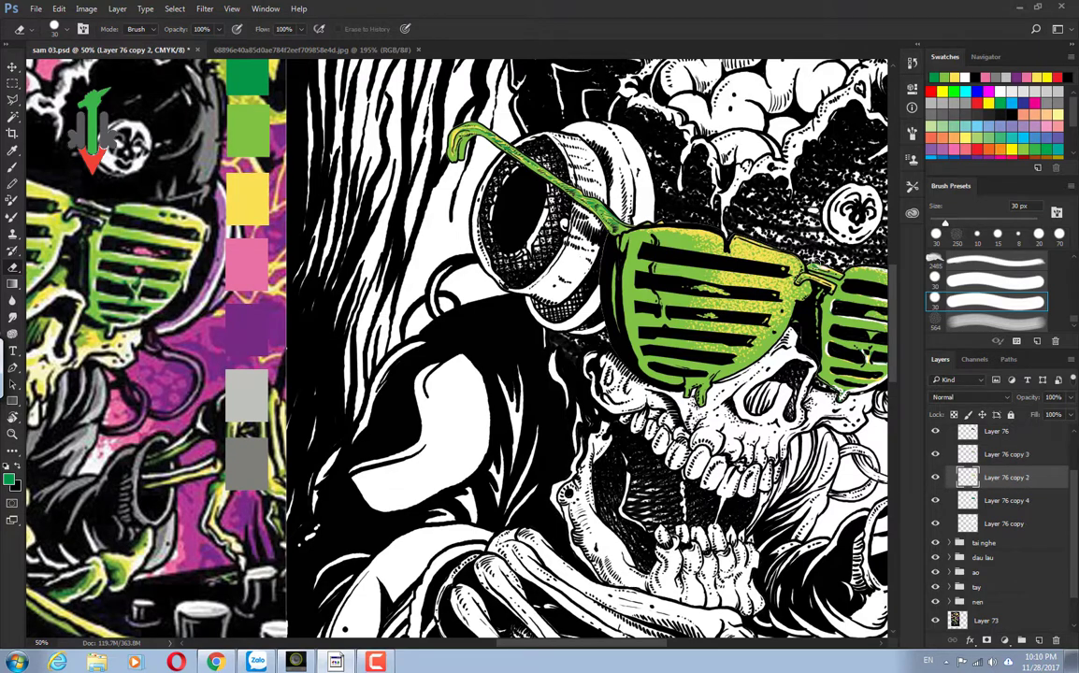
Step: Frame the lens stripe closely and paint a small green touch-up on Layer 76 copy 4
{"action": "key", "text": "alt+bracketright"}
{"action": "left_click_drag", "start_coordinate": [724, 251], "coordinate": [783, 232]}
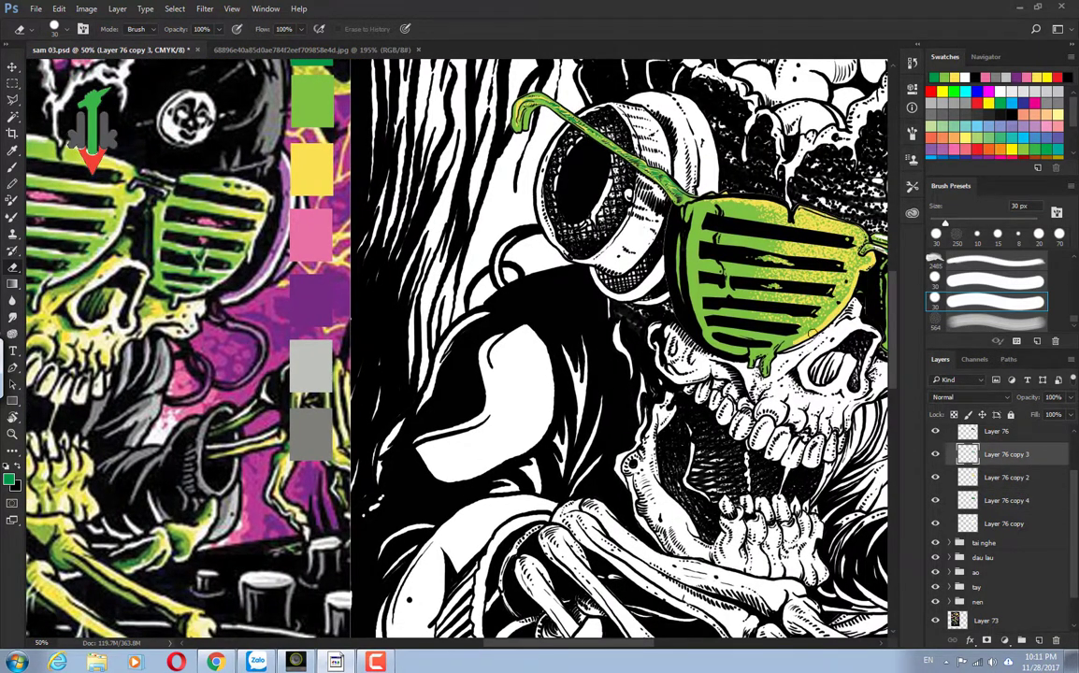
{"action": "left_click_drag", "start_coordinate": [710, 310], "coordinate": [738, 286]}
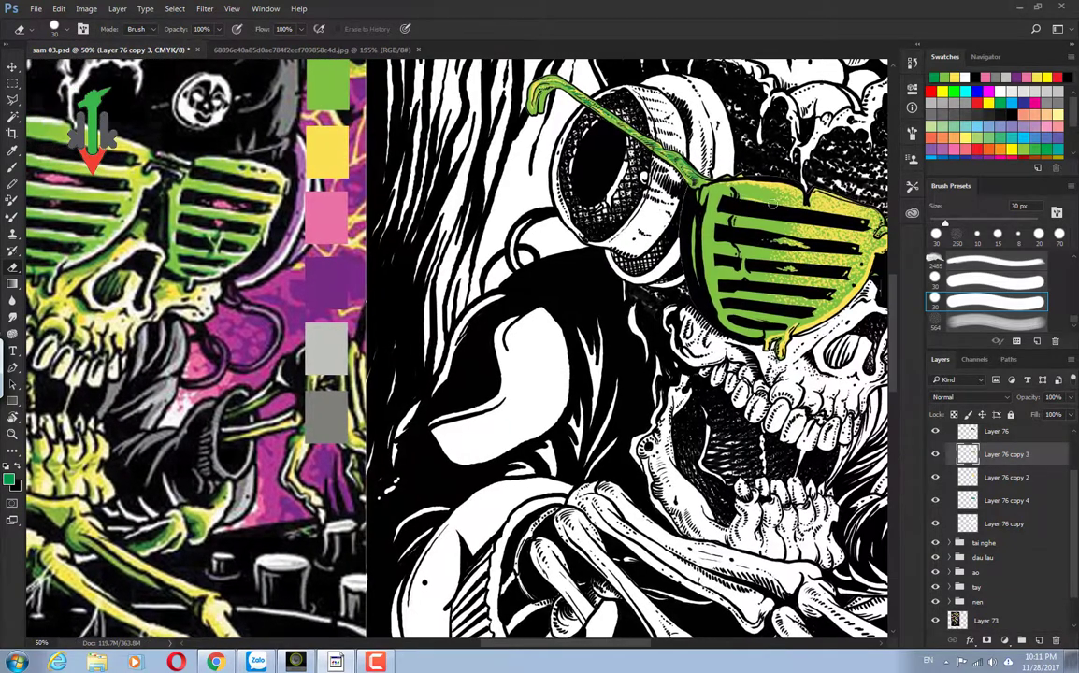
{"action": "left_click_drag", "start_coordinate": [762, 176], "coordinate": [785, 195]}
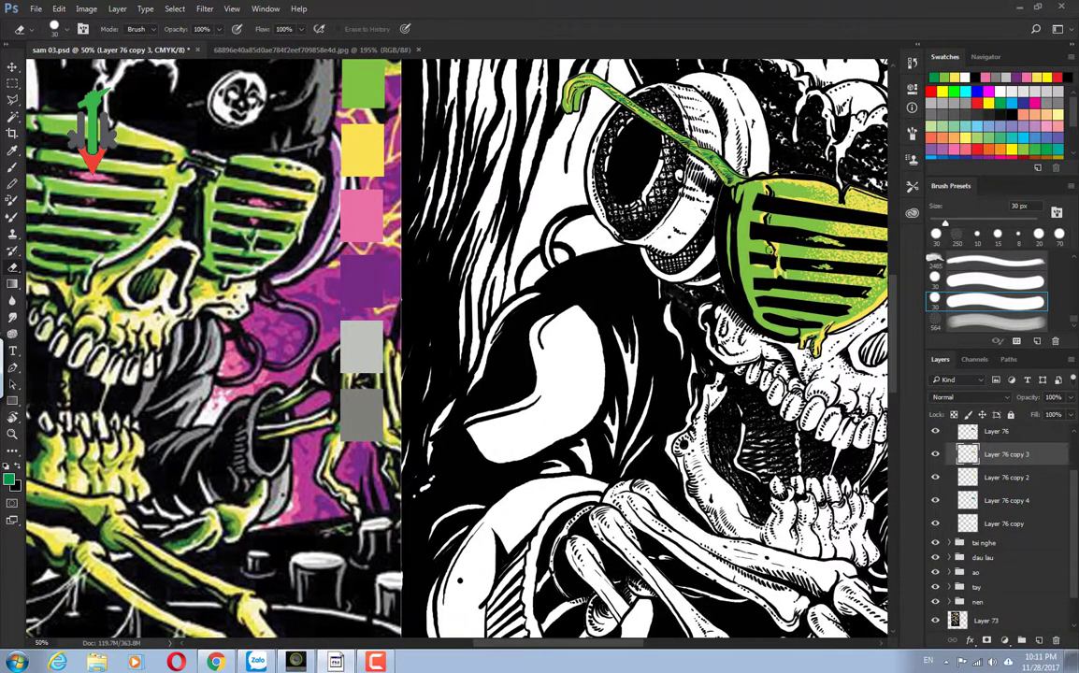
{"action": "left_click_drag", "start_coordinate": [695, 225], "coordinate": [735, 213]}
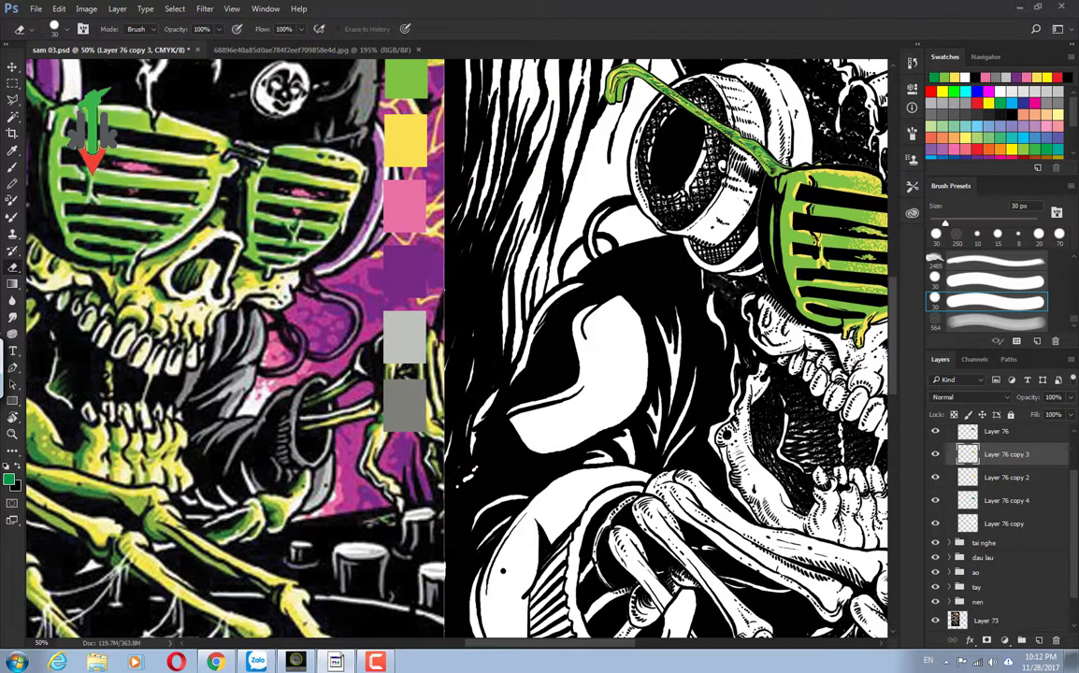
{"action": "scroll", "coordinate": [757, 187], "scroll_direction": "up", "scroll_amount": 2}
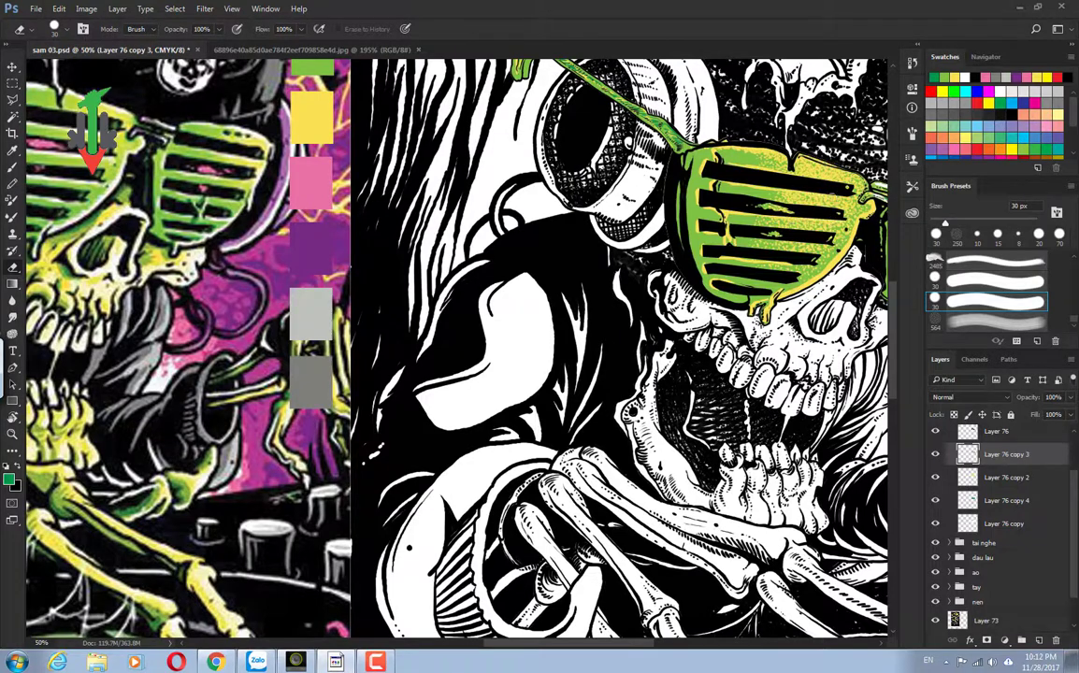
{"action": "scroll", "coordinate": [701, 248], "scroll_direction": "up", "scroll_amount": 1}
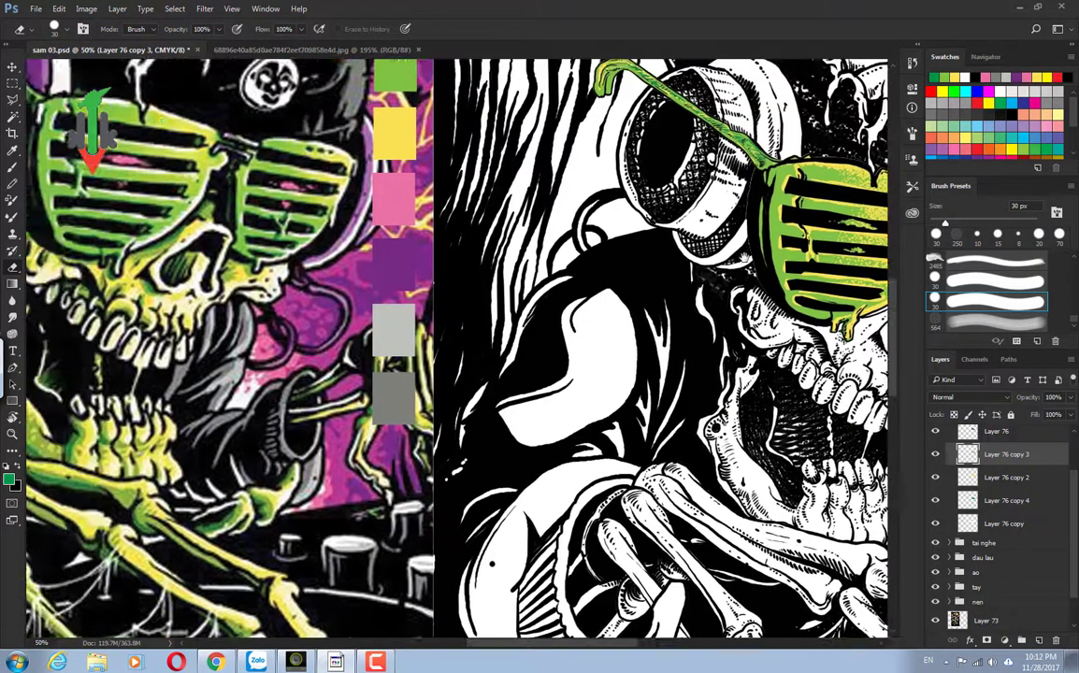
{"action": "key", "text": "alt+bracketleft"}
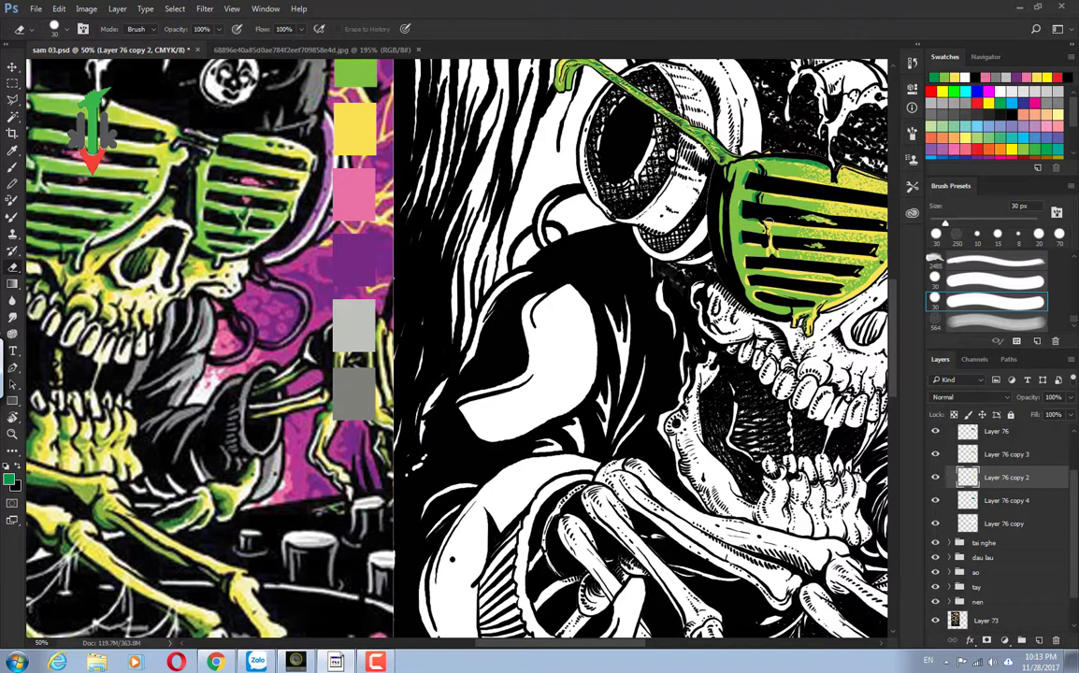
{"action": "scroll", "coordinate": [729, 177], "scroll_direction": "up", "scroll_amount": 1}
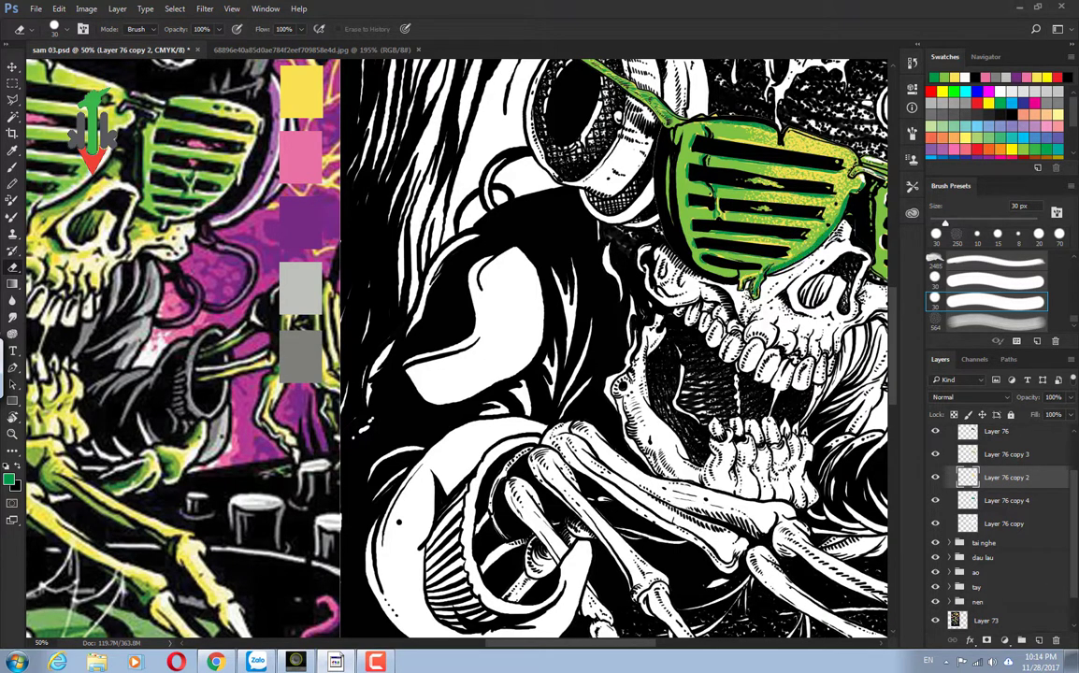
{"action": "key", "text": "alt+bracketleft"}
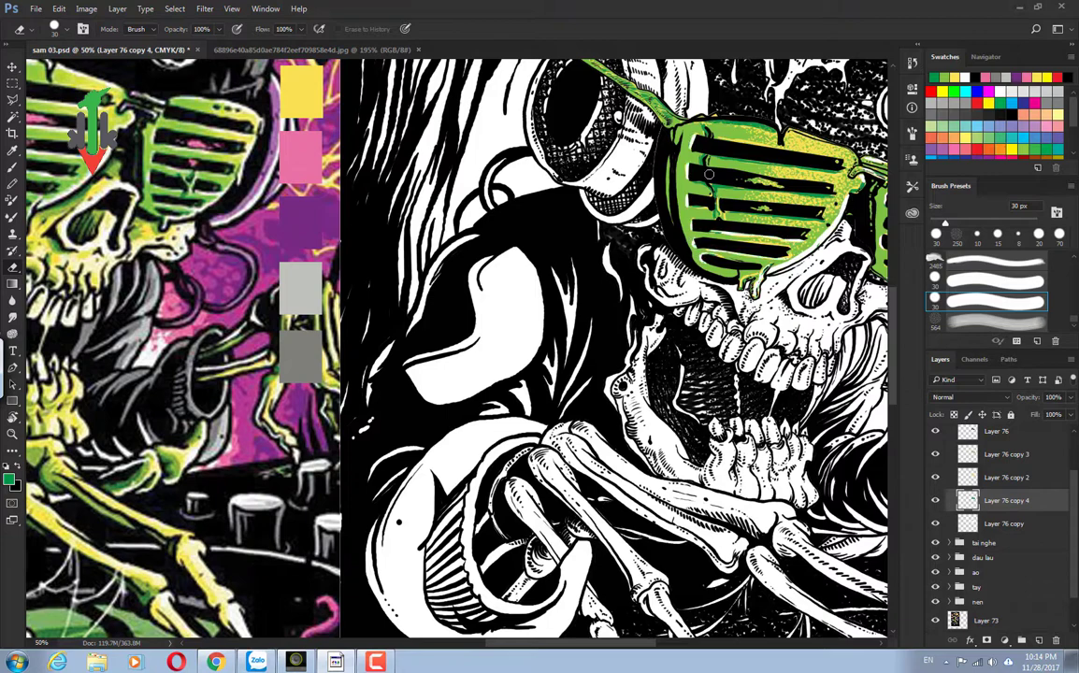
{"action": "left_click_drag", "start_coordinate": [708, 174], "coordinate": [765, 216]}
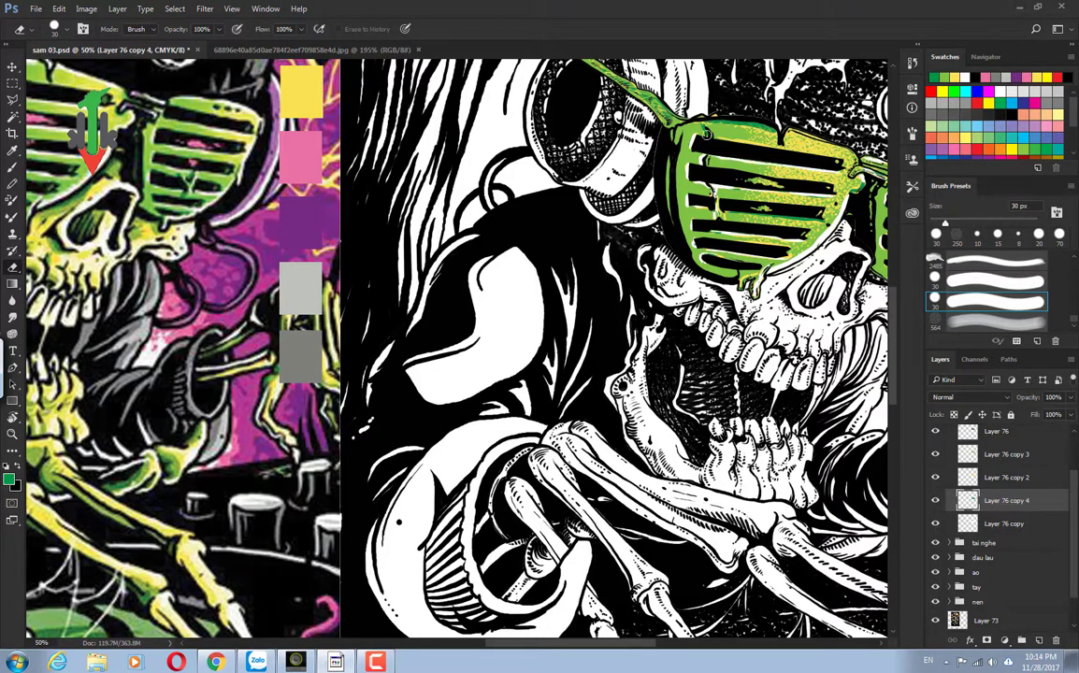
Step: Zoom to 25%, duplicate into a new layer, and fill the skull area with reference green
{"action": "key", "text": "z"}
{"action": "left_click", "coordinate": [660, 265], "text": "alt"}
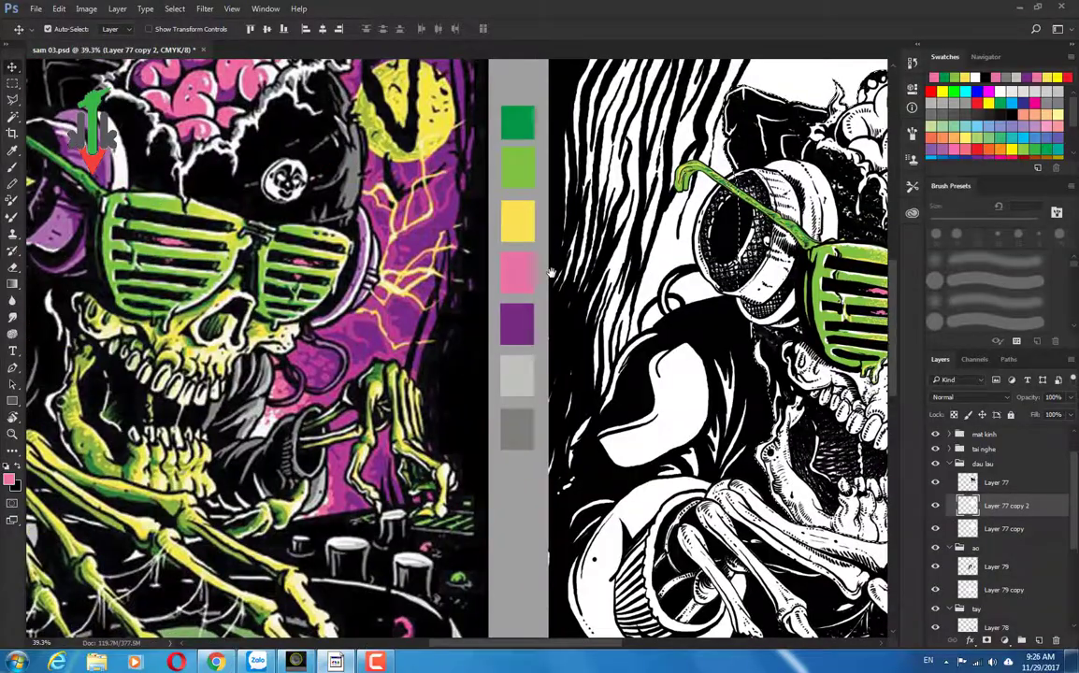
{"action": "left_click_drag", "start_coordinate": [550, 272], "coordinate": [473, 288]}
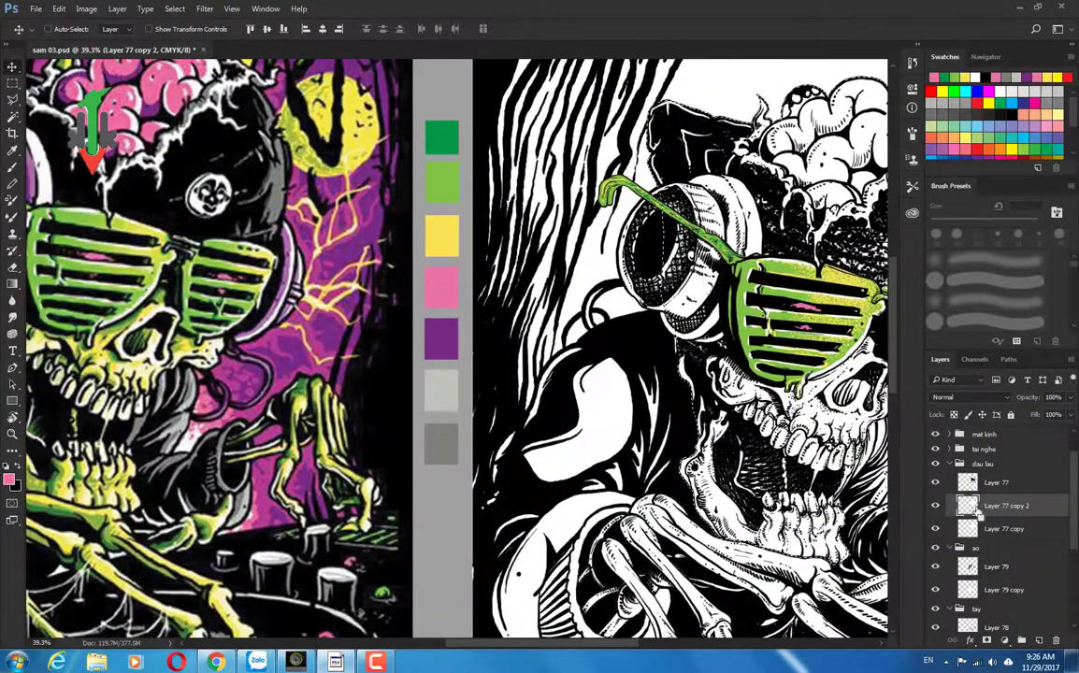
{"action": "left_click", "coordinate": [455, 245], "text": "alt"}
{"action": "key", "text": "ctrl+j"}
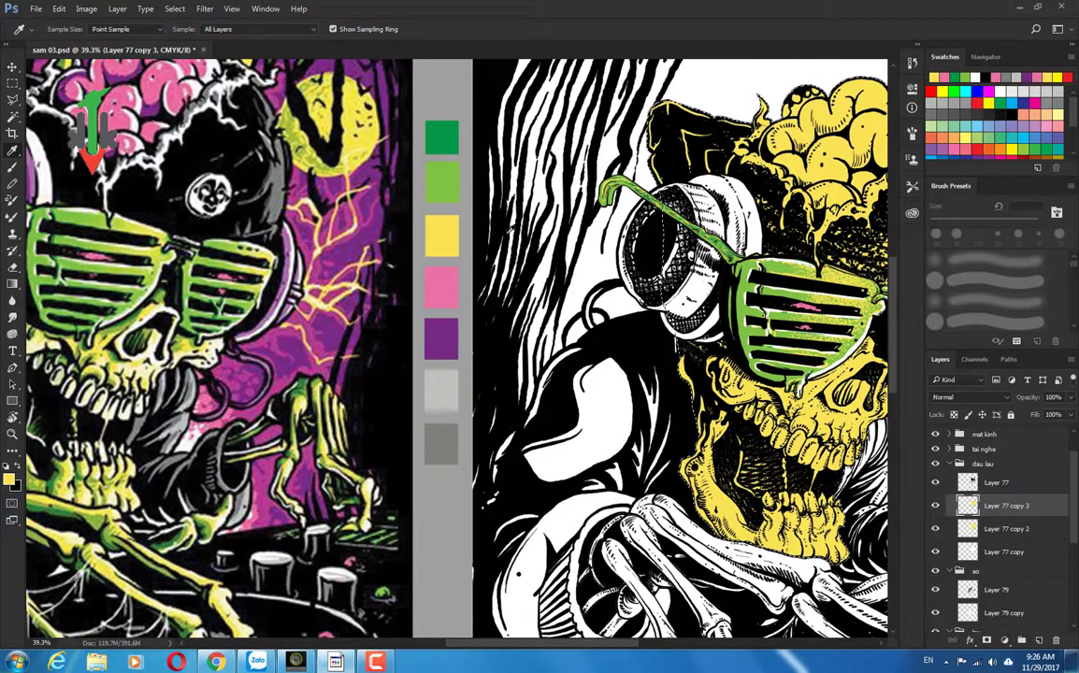
{"action": "left_click", "coordinate": [451, 176]}
{"action": "key", "text": "shift+alt+BackSpace"}
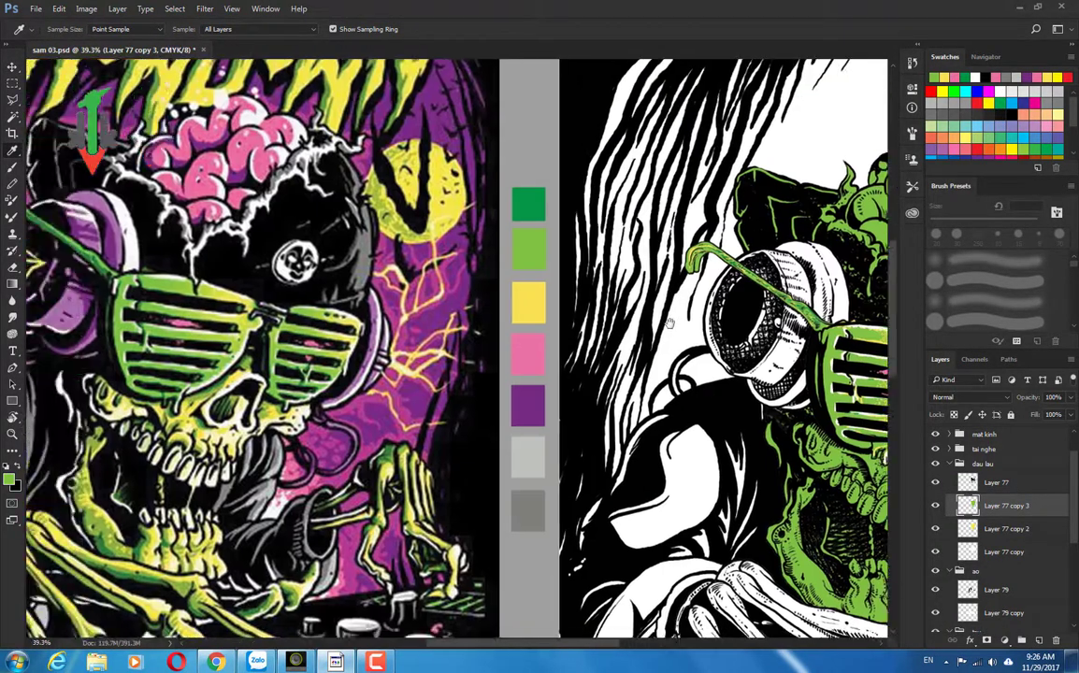
{"action": "key", "text": "ctrl+minus"}
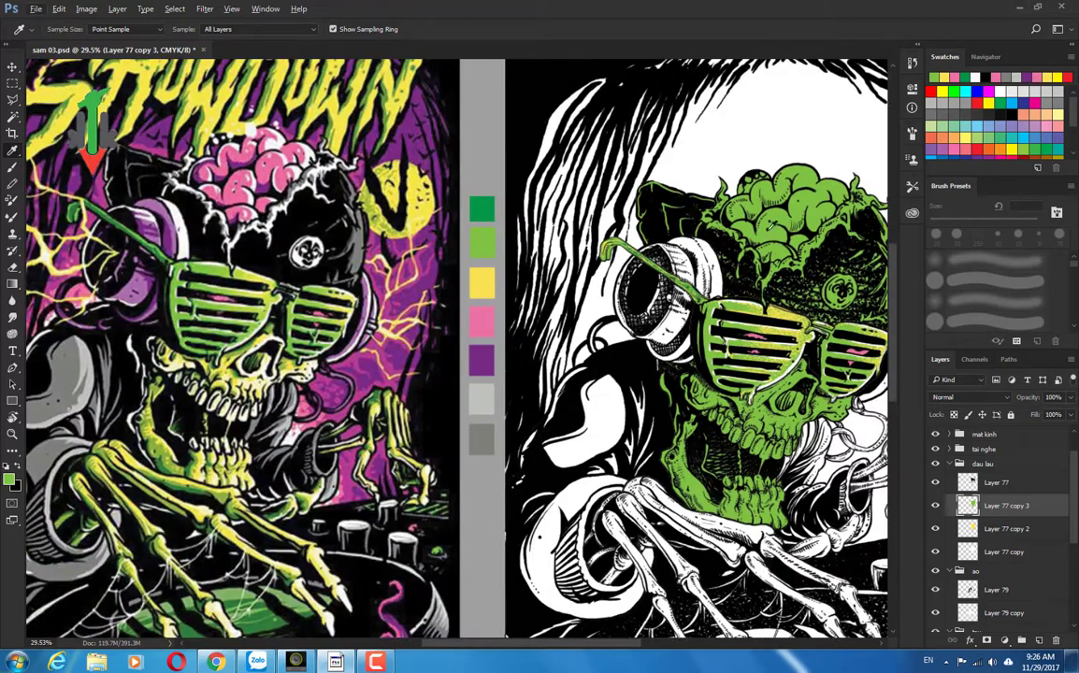
{"action": "key", "text": "ctrl+plus"}
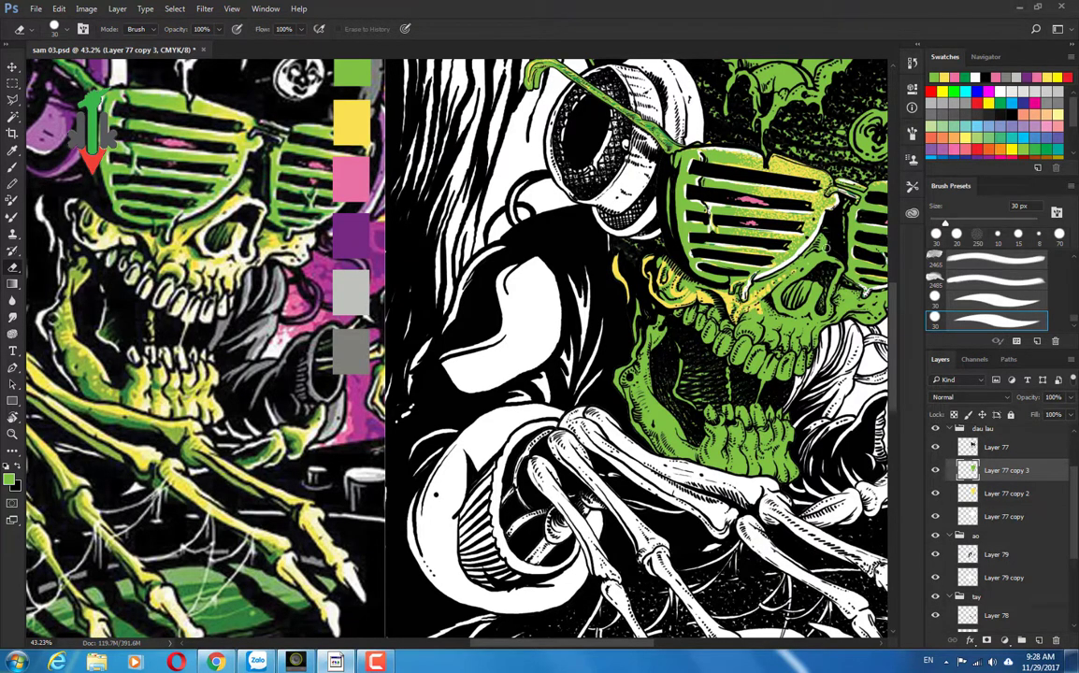
Step: Erase dark linework on the jaw and teeth, revealing yellow around the eye socket and cheeks
{"action": "left_click_drag", "start_coordinate": [827, 247], "coordinate": [822, 261]}
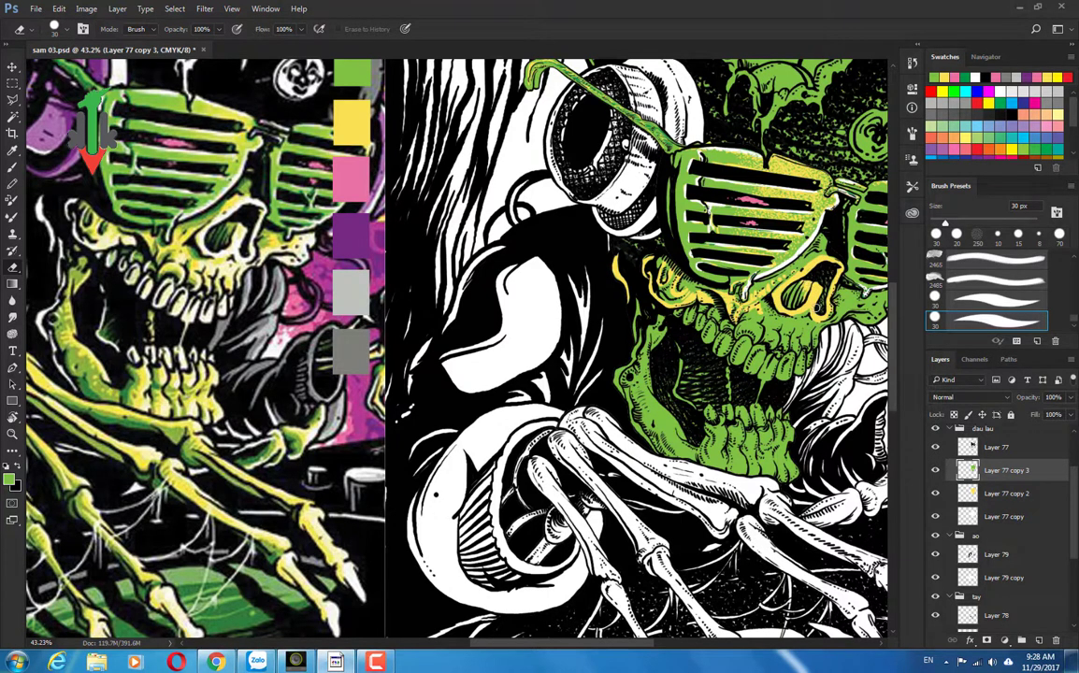
{"action": "mouse_move", "coordinate": [748, 293]}
{"action": "left_mouse_down"}
{"action": "mouse_move", "coordinate": [706, 281]}
{"action": "mouse_move", "coordinate": [737, 278]}
{"action": "left_mouse_up"}
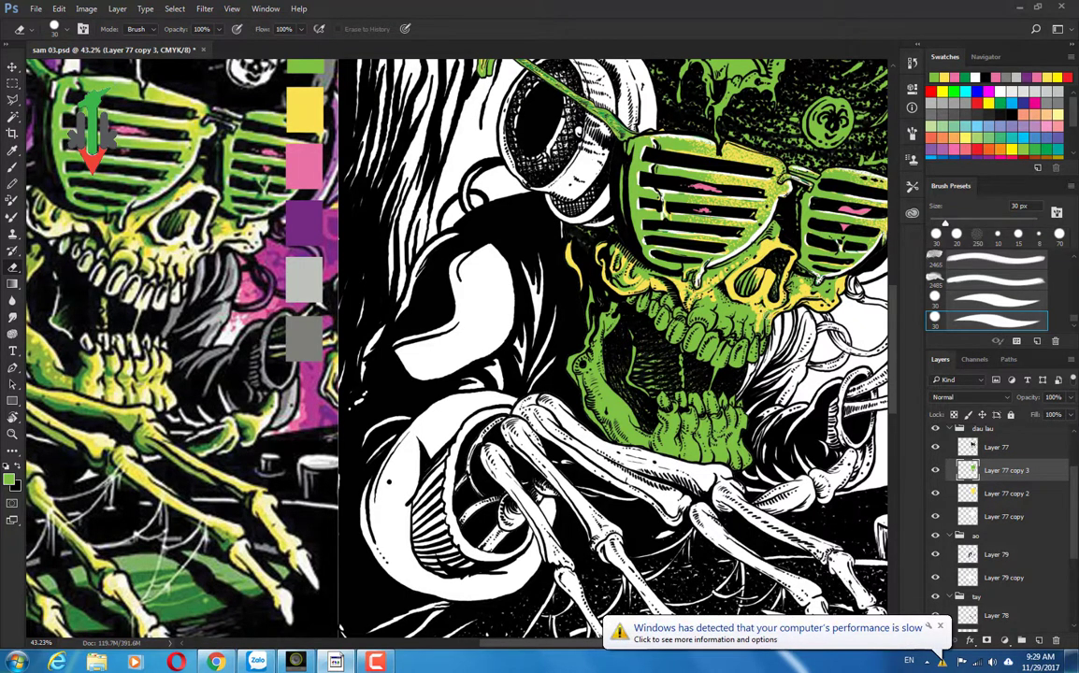
{"action": "left_click_drag", "start_coordinate": [672, 275], "coordinate": [672, 299]}
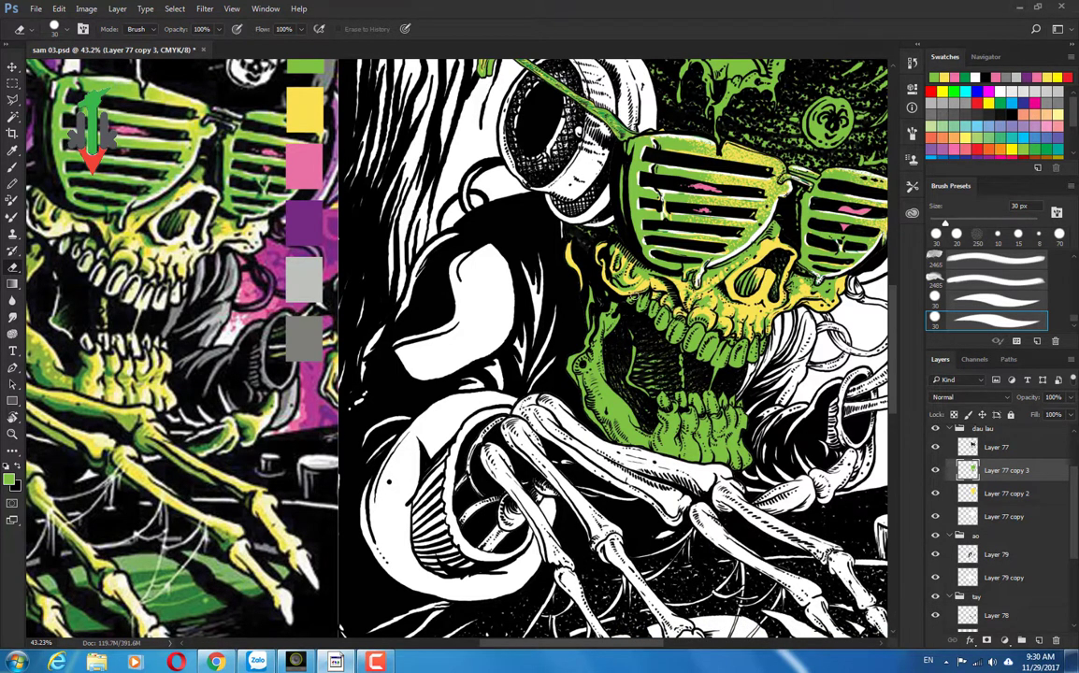
{"action": "left_click_drag", "start_coordinate": [589, 270], "coordinate": [602, 292]}
{"action": "mouse_move", "coordinate": [600, 299]}
{"action": "left_mouse_down"}
{"action": "mouse_move", "coordinate": [626, 308]}
{"action": "mouse_move", "coordinate": [649, 299]}
{"action": "mouse_move", "coordinate": [647, 331]}
{"action": "mouse_move", "coordinate": [665, 329]}
{"action": "left_mouse_up"}
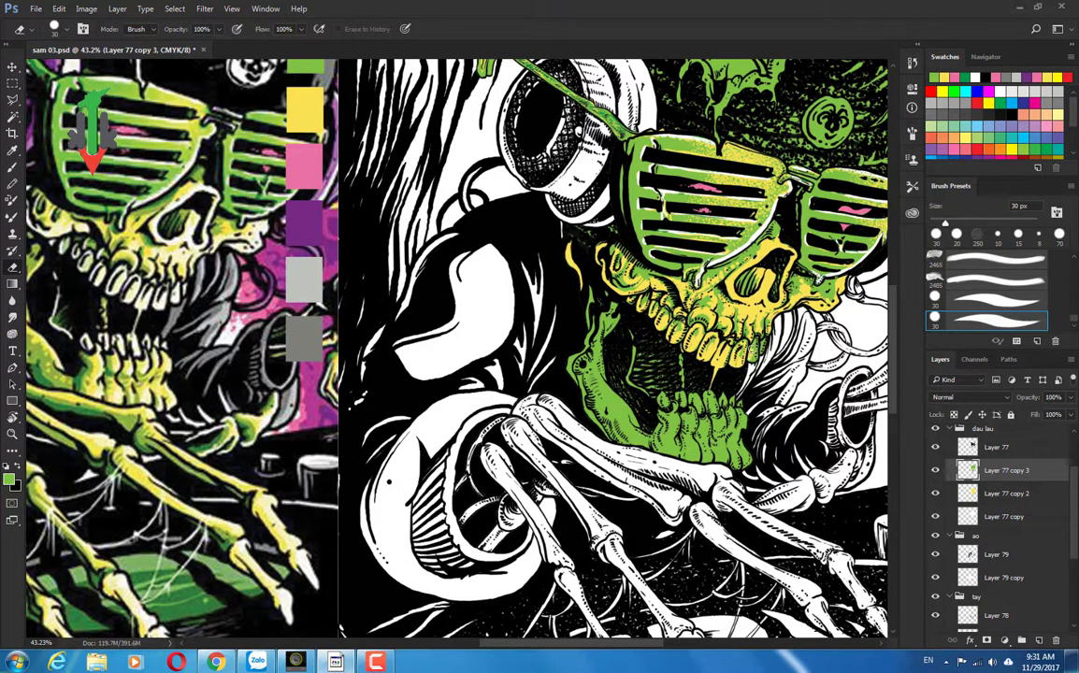
{"action": "left_click_drag", "start_coordinate": [590, 300], "coordinate": [625, 288]}
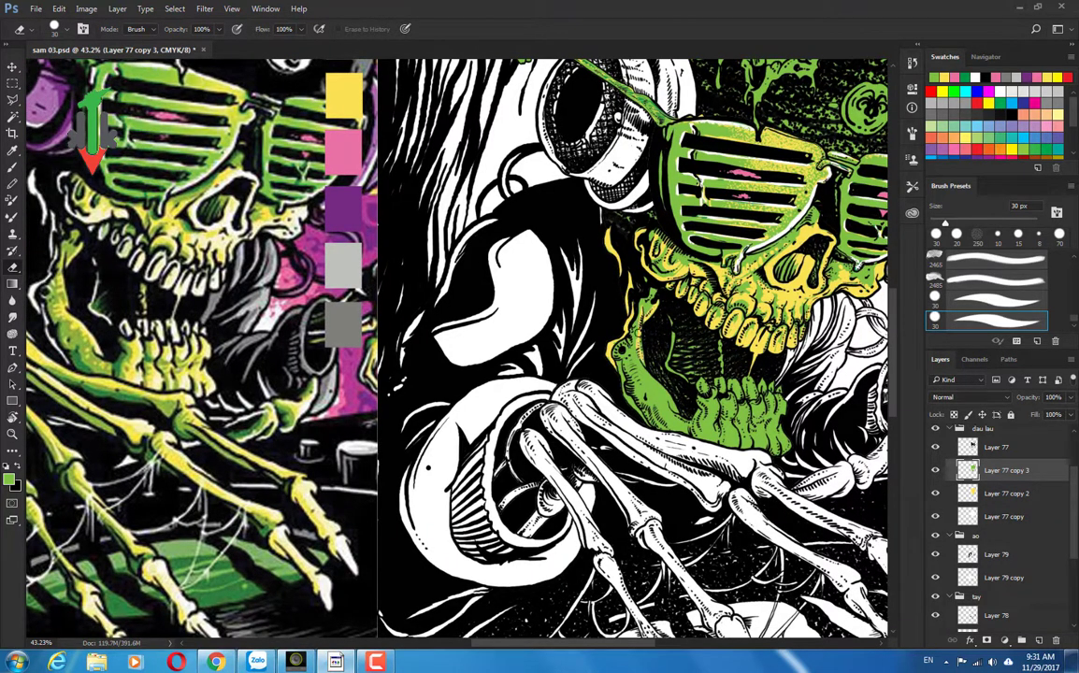
{"action": "mouse_move", "coordinate": [599, 357]}
{"action": "left_mouse_down"}
{"action": "mouse_move", "coordinate": [657, 372]}
{"action": "mouse_move", "coordinate": [571, 354]}
{"action": "left_mouse_up"}
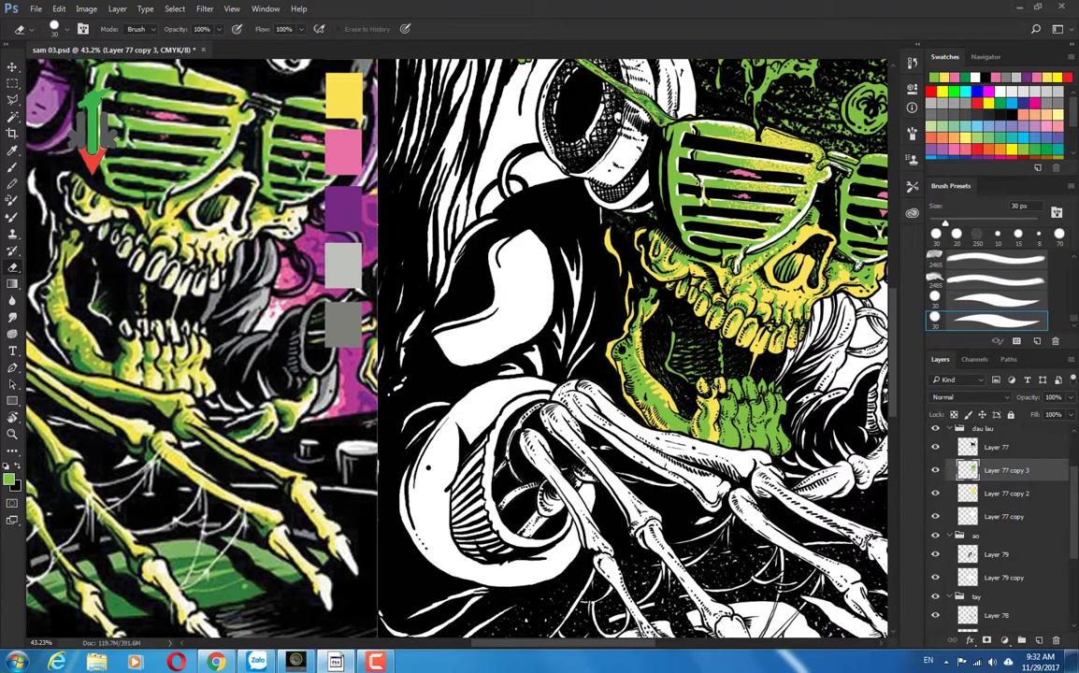
{"action": "left_click_drag", "start_coordinate": [675, 346], "coordinate": [683, 353]}
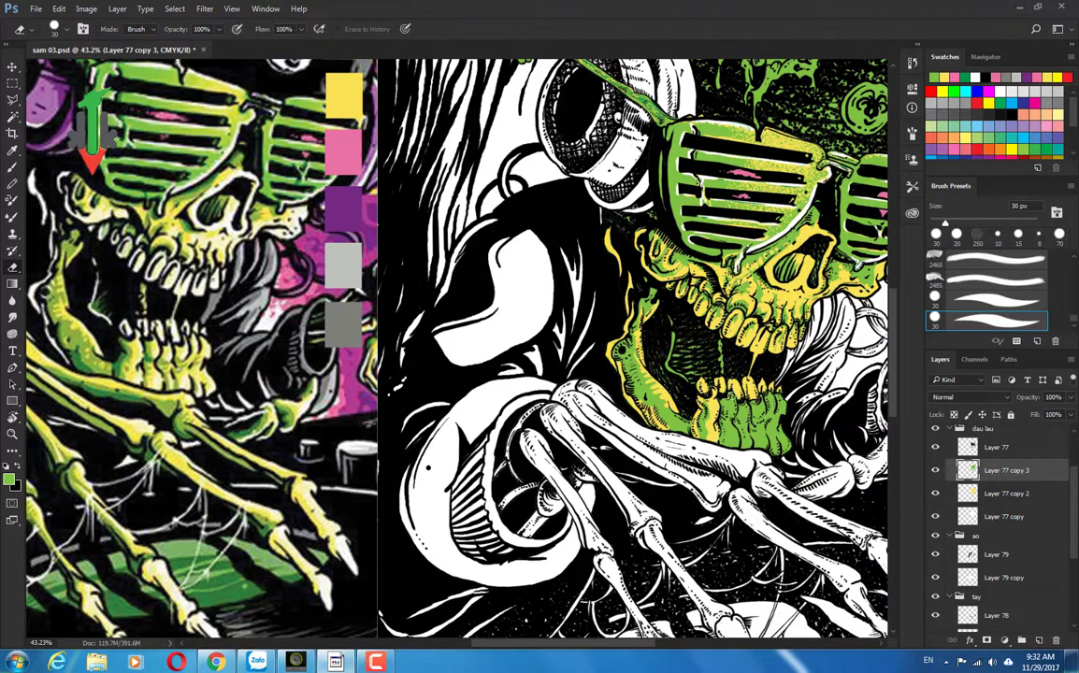
{"action": "left_click_drag", "start_coordinate": [660, 364], "coordinate": [662, 404]}
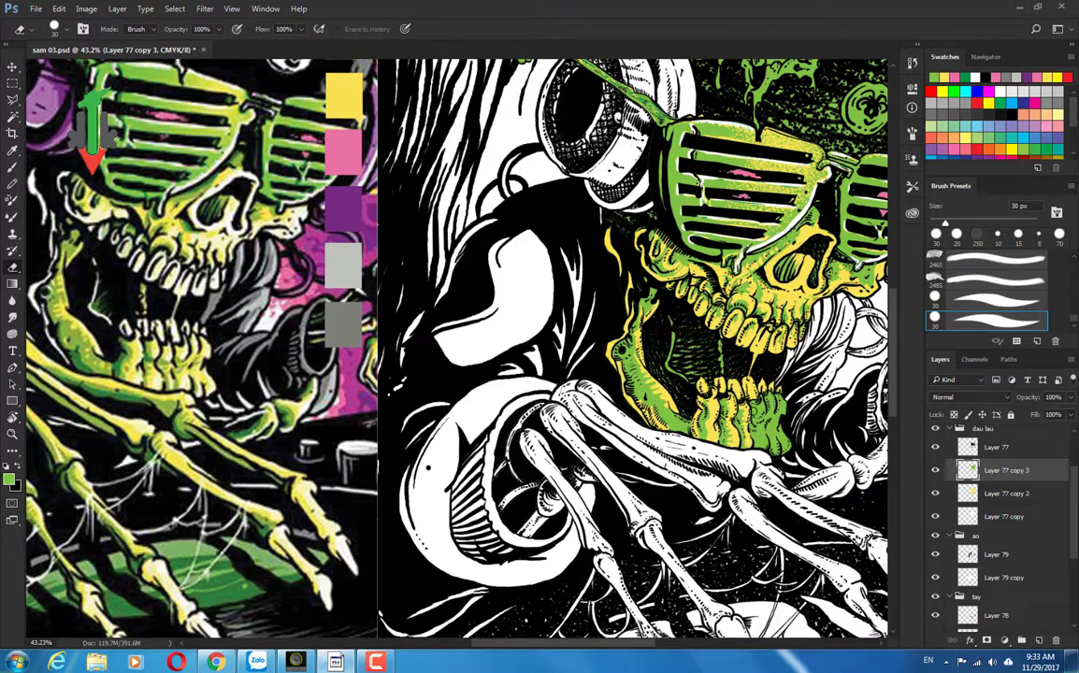
{"action": "left_click_drag", "start_coordinate": [687, 364], "coordinate": [690, 402]}
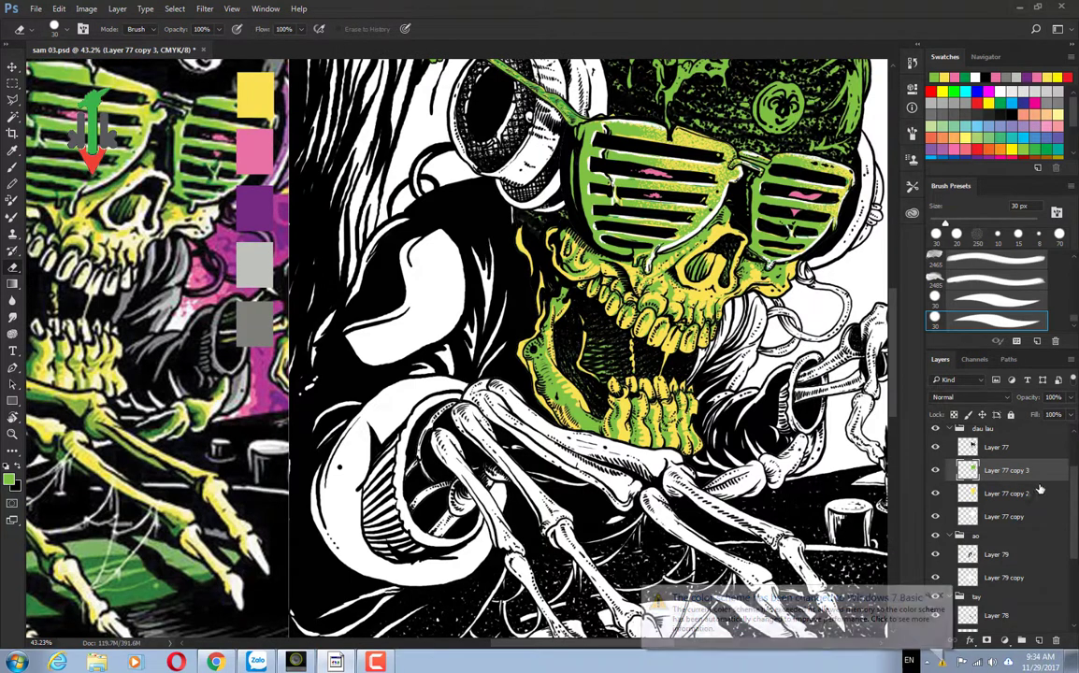
Step: Step through the Layer 77 copies, set a 25 px brush, and switch to the Eraser on Layer 77 copy 2
{"action": "key", "text": "alt+bracketleft"}
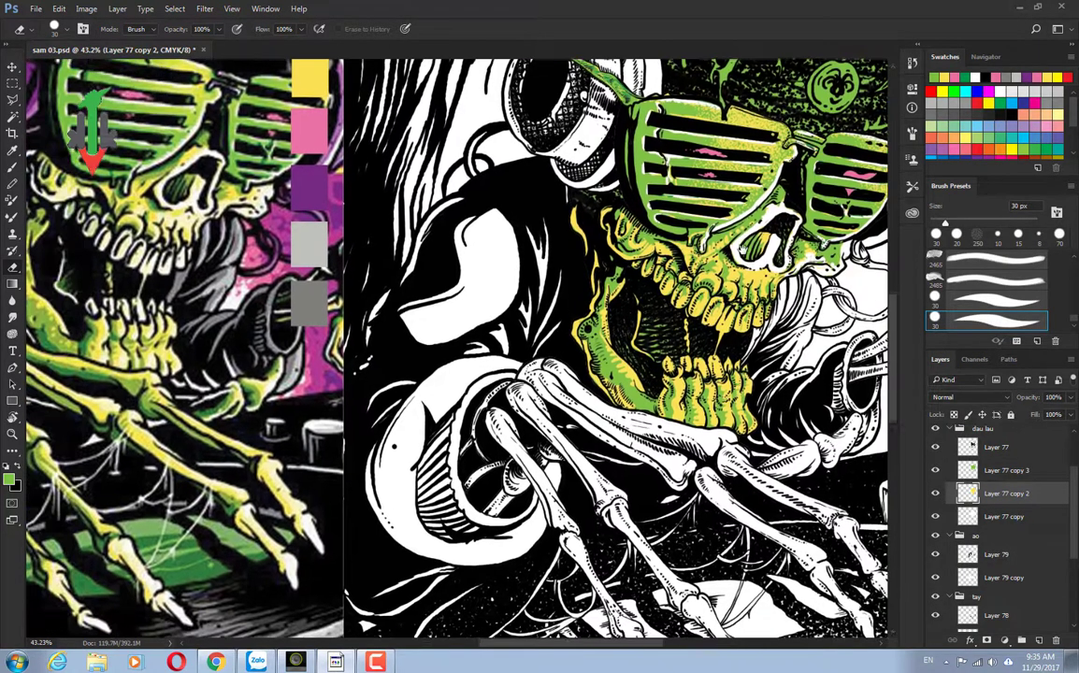
{"action": "left_click_drag", "start_coordinate": [601, 256], "coordinate": [649, 238]}
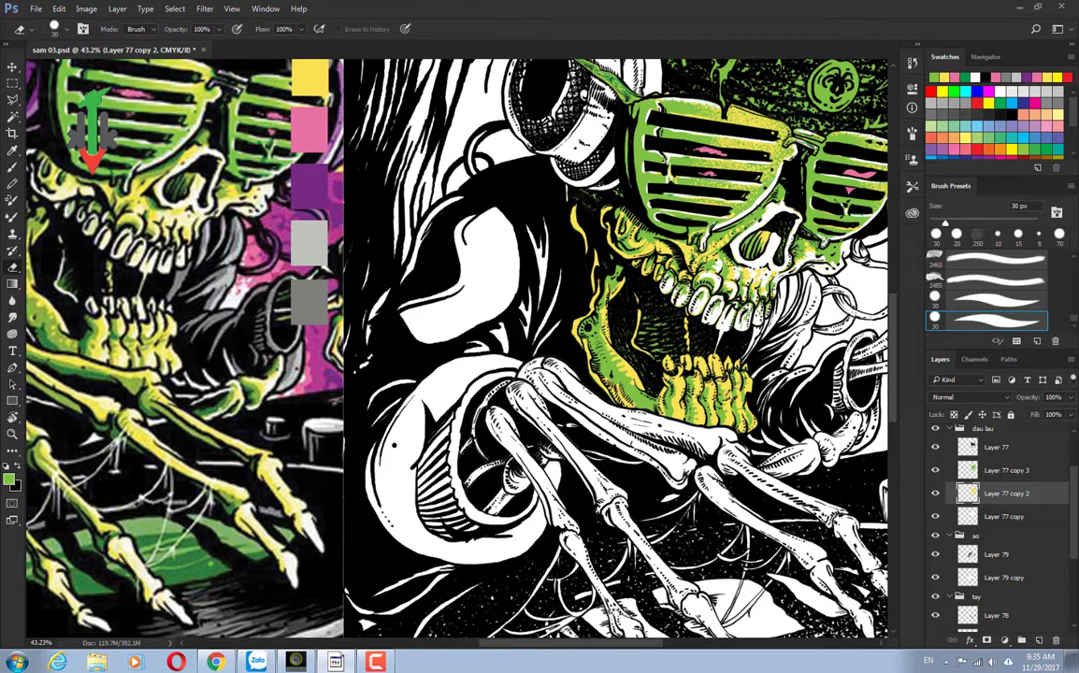
{"action": "mouse_move", "coordinate": [597, 223]}
{"action": "left_mouse_down"}
{"action": "mouse_move", "coordinate": [632, 241]}
{"action": "mouse_move", "coordinate": [619, 269]}
{"action": "left_mouse_up"}
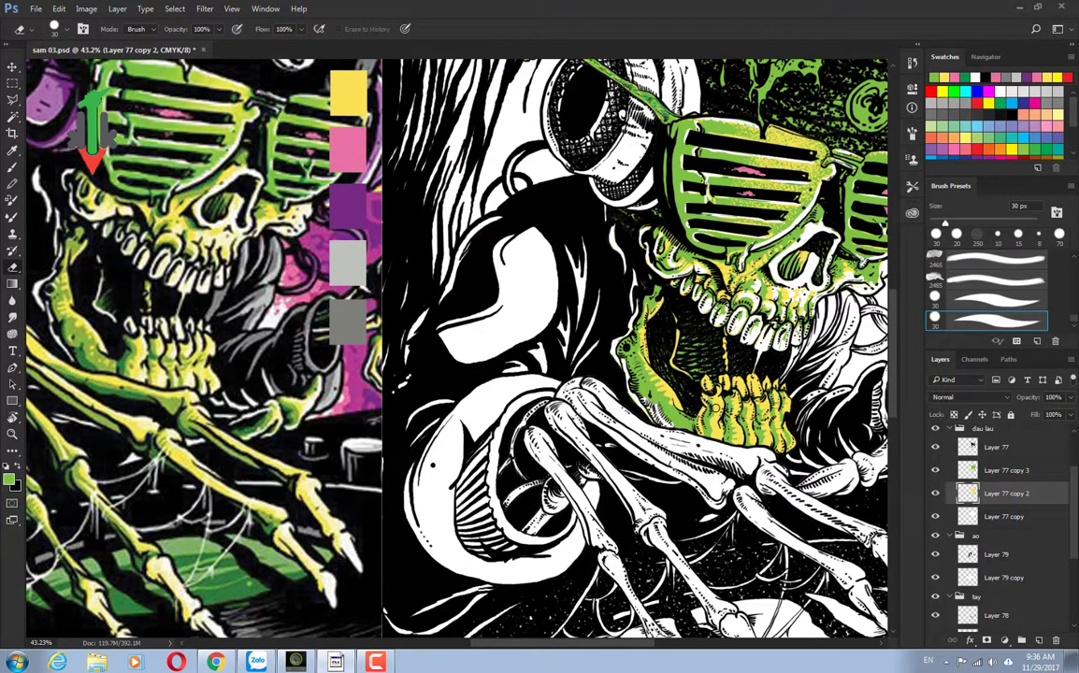
{"action": "left_click", "coordinate": [1005, 470]}
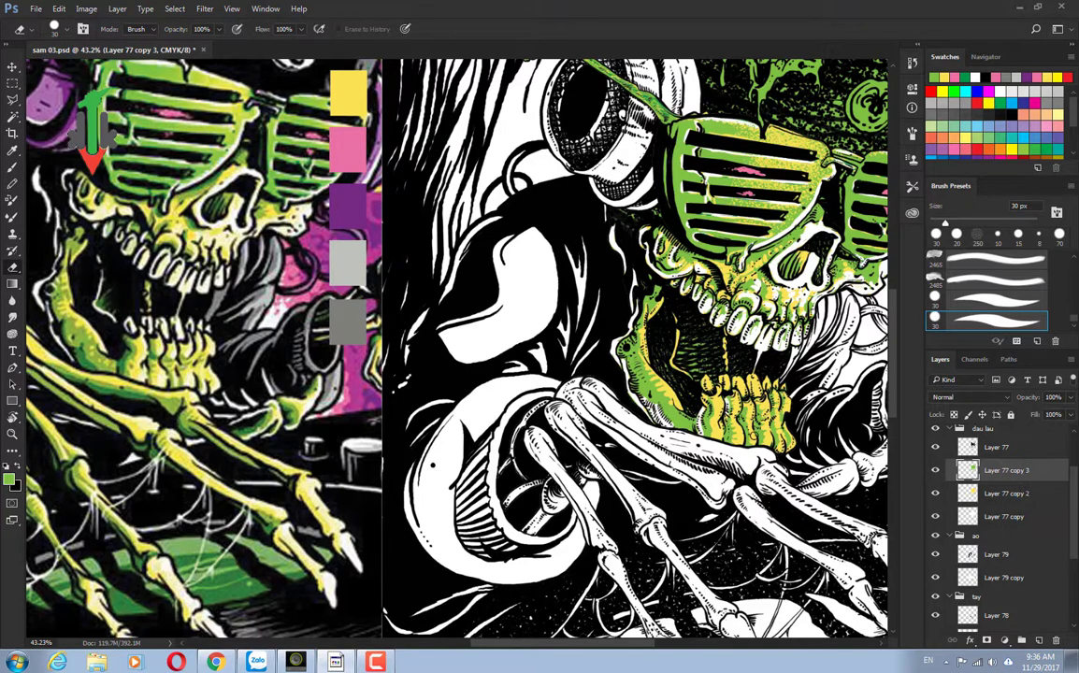
{"action": "key", "text": "alt+bracketleft"}
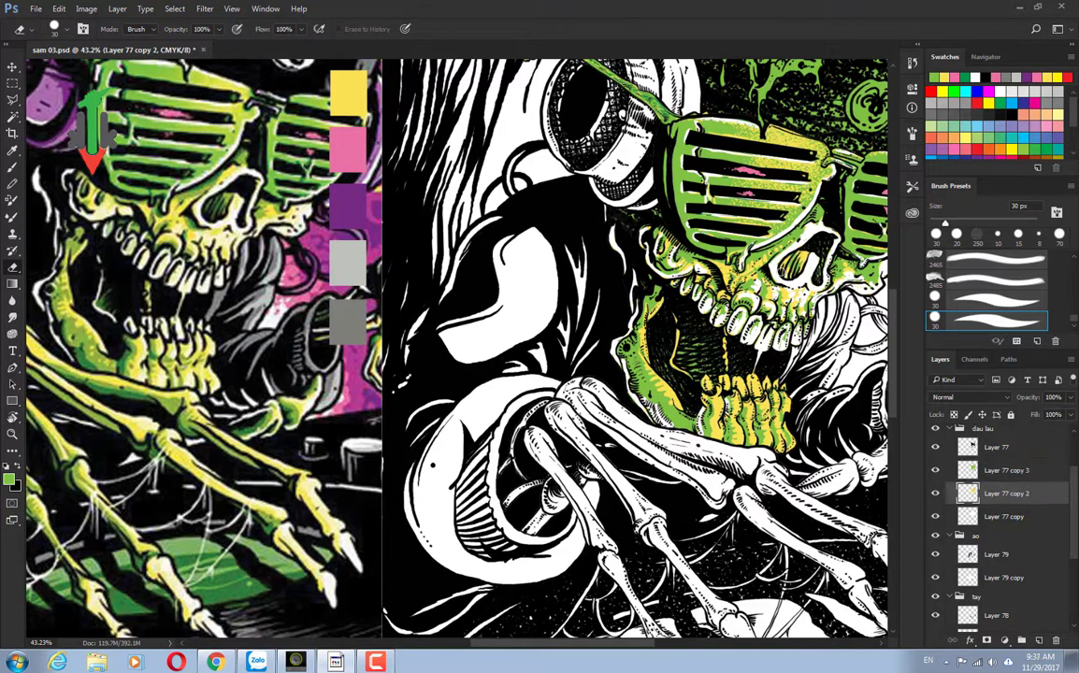
{"action": "key", "text": "alt+bracketleft"}
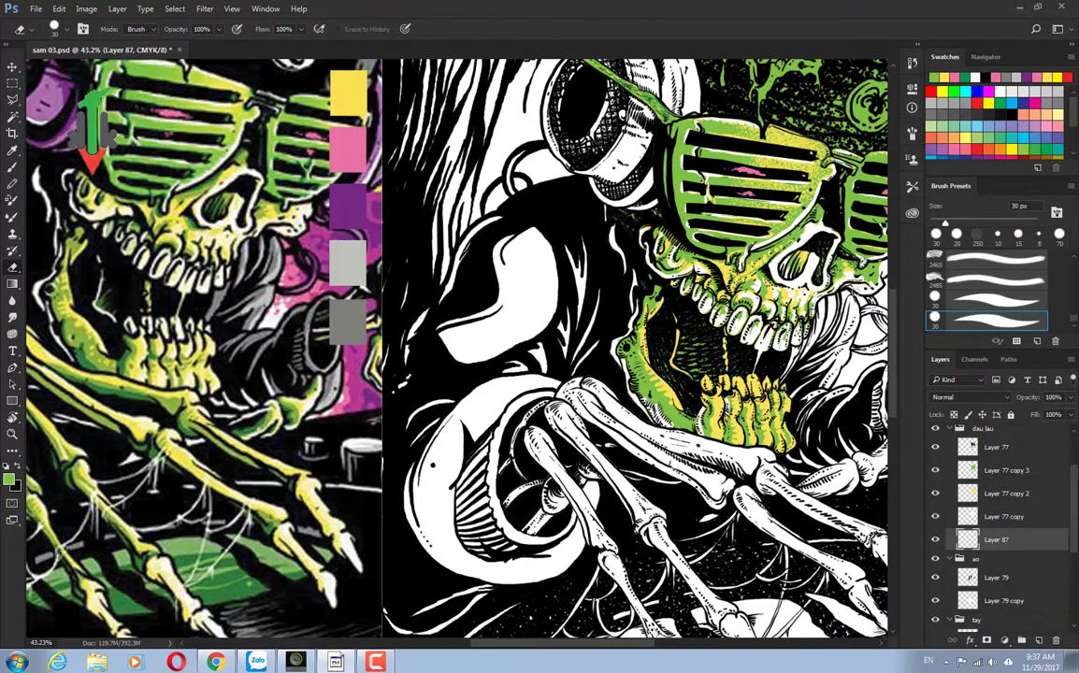
{"action": "key", "text": "bracketright"}
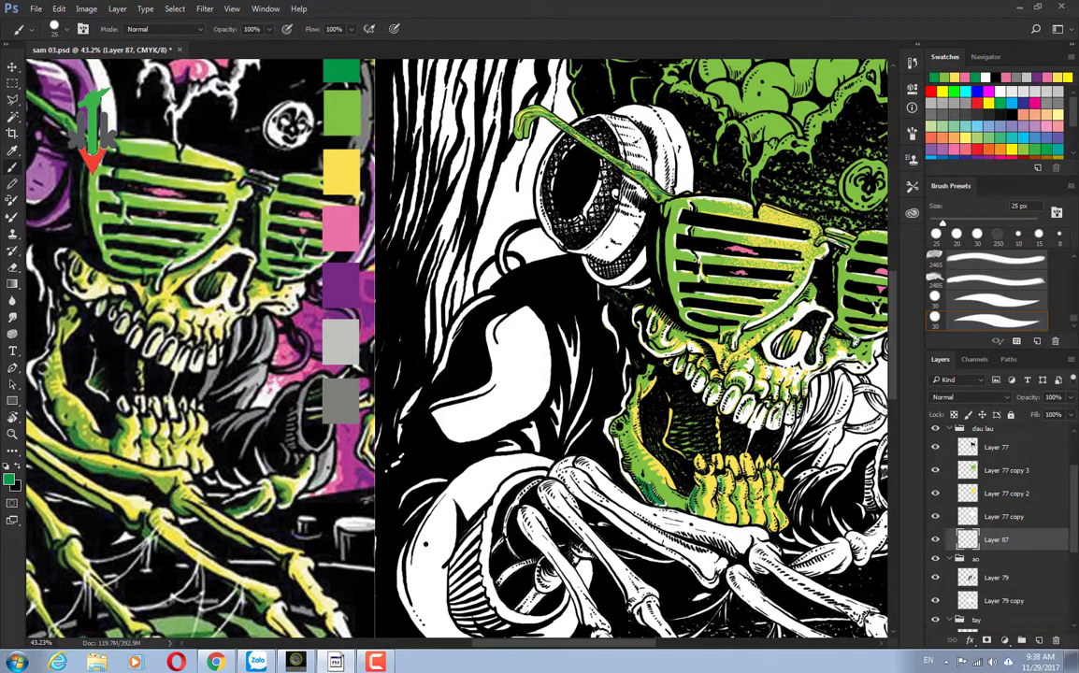
{"action": "key", "text": "alt+bracketright"}
{"action": "key", "text": "alt+bracketright"}
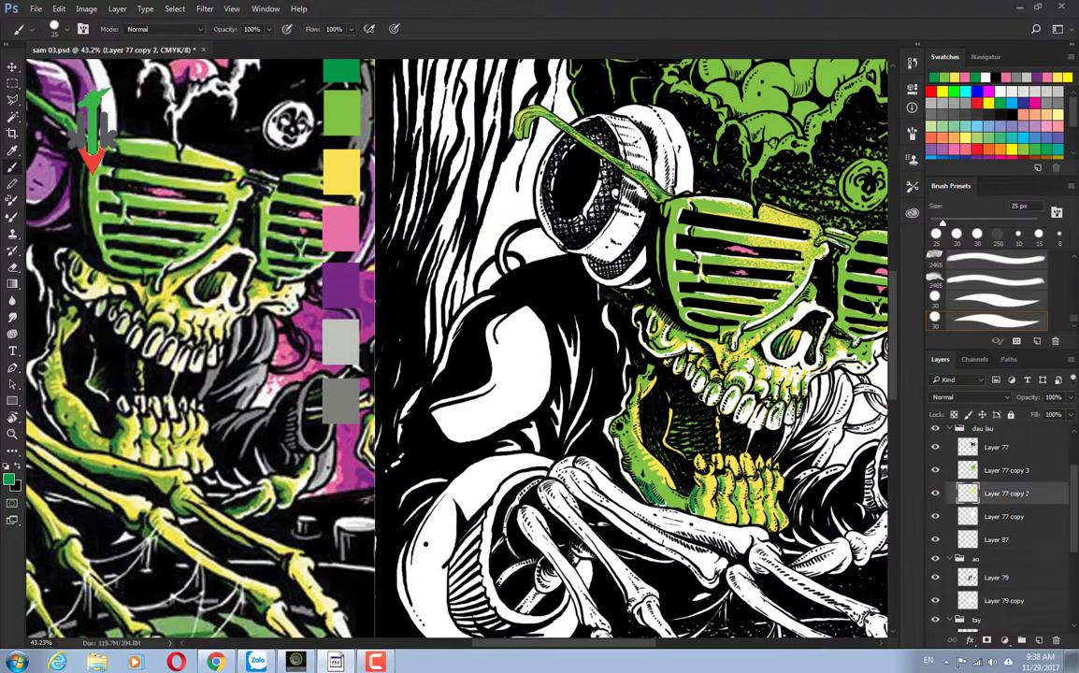
{"action": "key", "text": "e"}
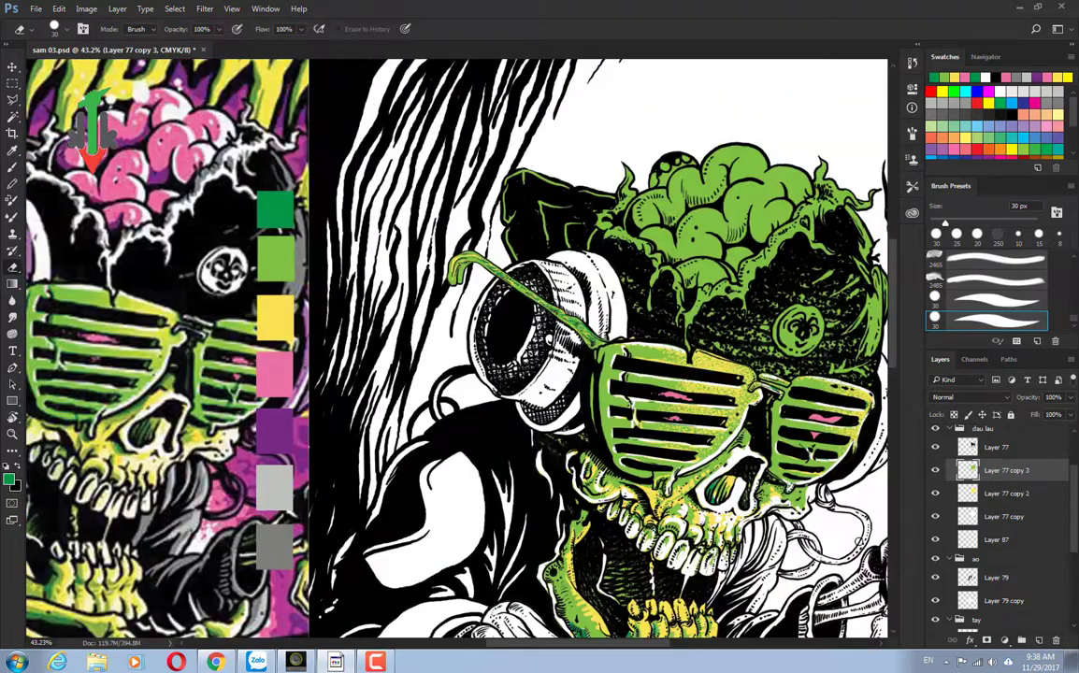
Step: With a 50 px eraser on Layer 77 copy 3, remove stray green from the hat badge, brain edges and hat
{"action": "double_click", "coordinate": [945, 605]}
{"action": "left_click", "coordinate": [641, 221]}
{"action": "key", "text": "bracketright"}
{"action": "key", "text": "bracketright"}
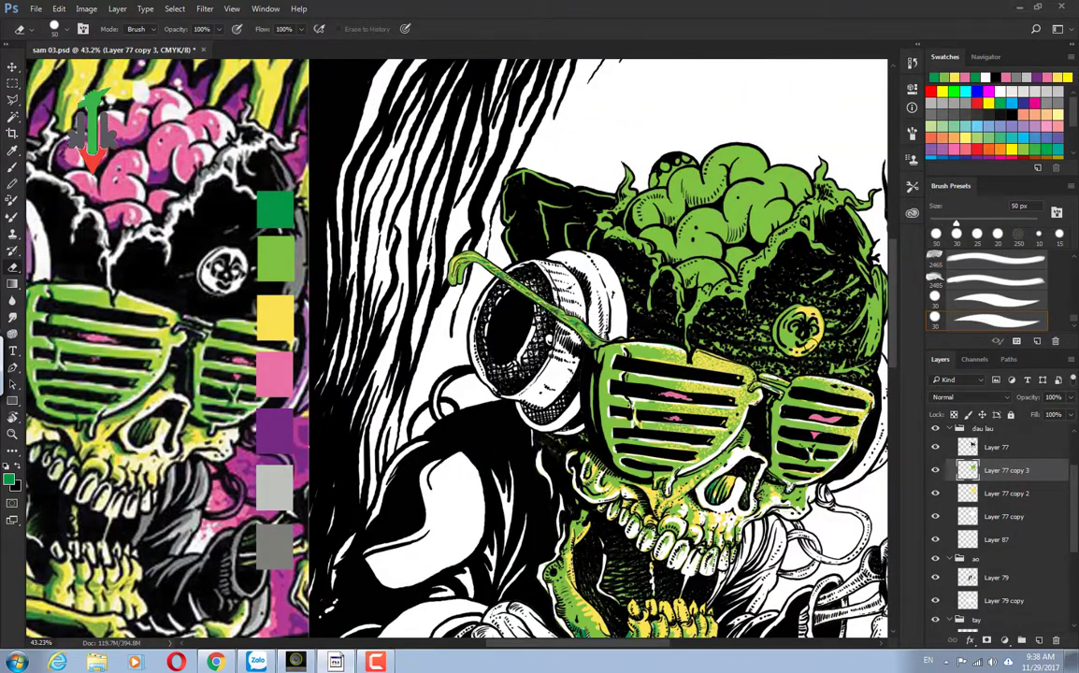
{"action": "left_click_drag", "start_coordinate": [790, 323], "coordinate": [805, 333]}
{"action": "left_click", "coordinate": [1038, 490]}
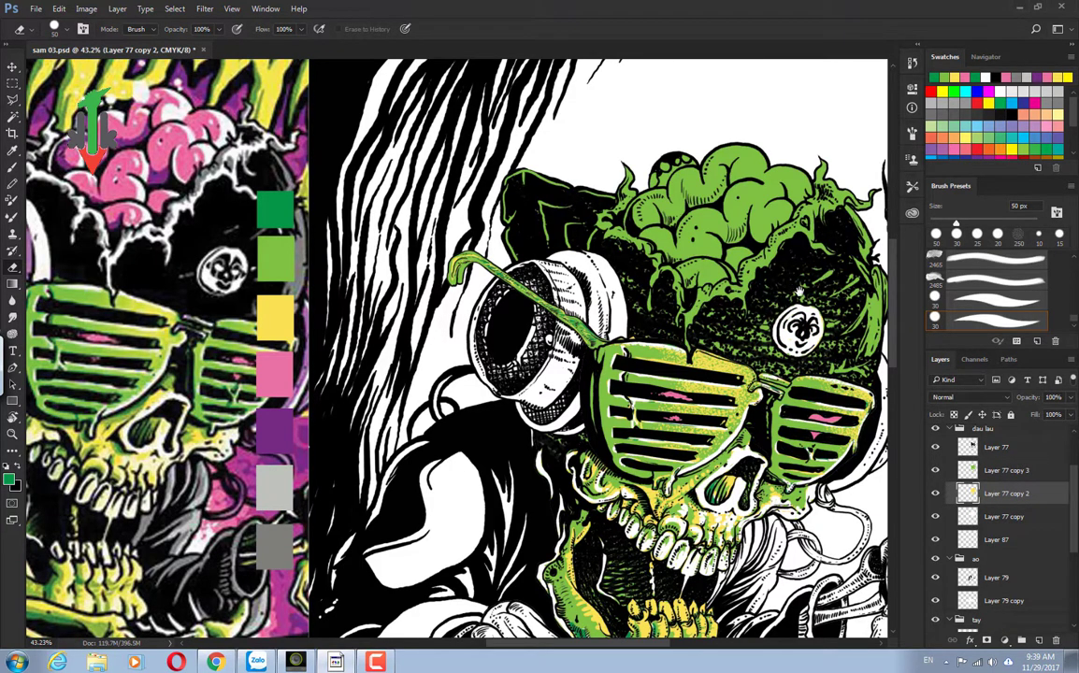
{"action": "left_click", "coordinate": [1004, 470]}
{"action": "left_click_drag", "start_coordinate": [874, 201], "coordinate": [813, 232]}
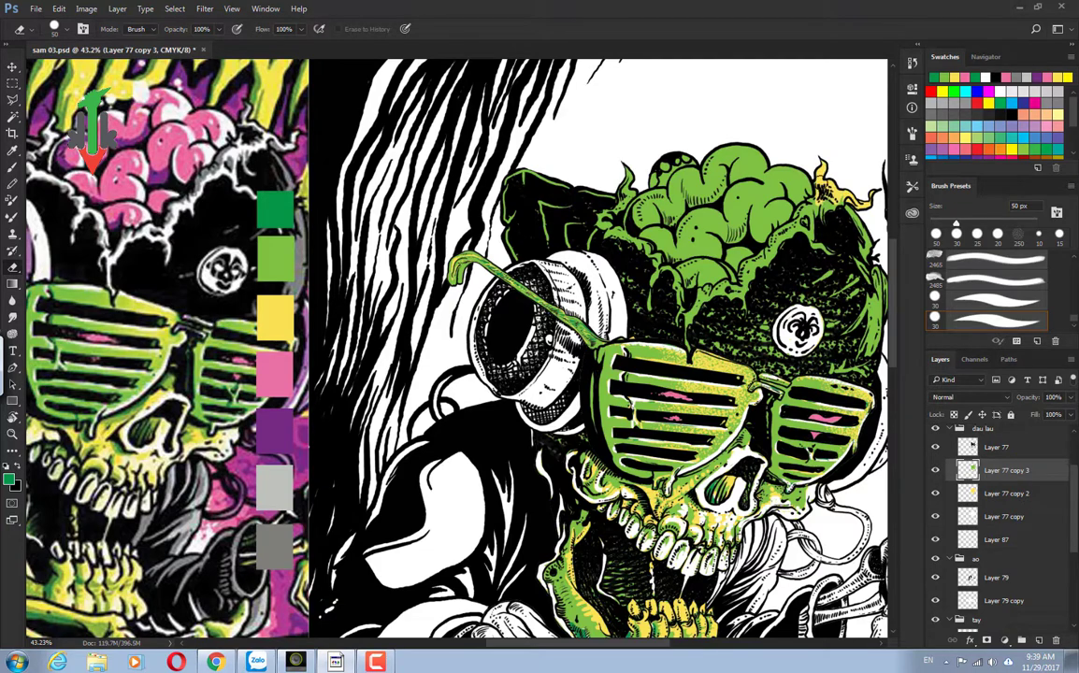
{"action": "scroll", "coordinate": [739, 247], "scroll_direction": "up", "scroll_amount": 2}
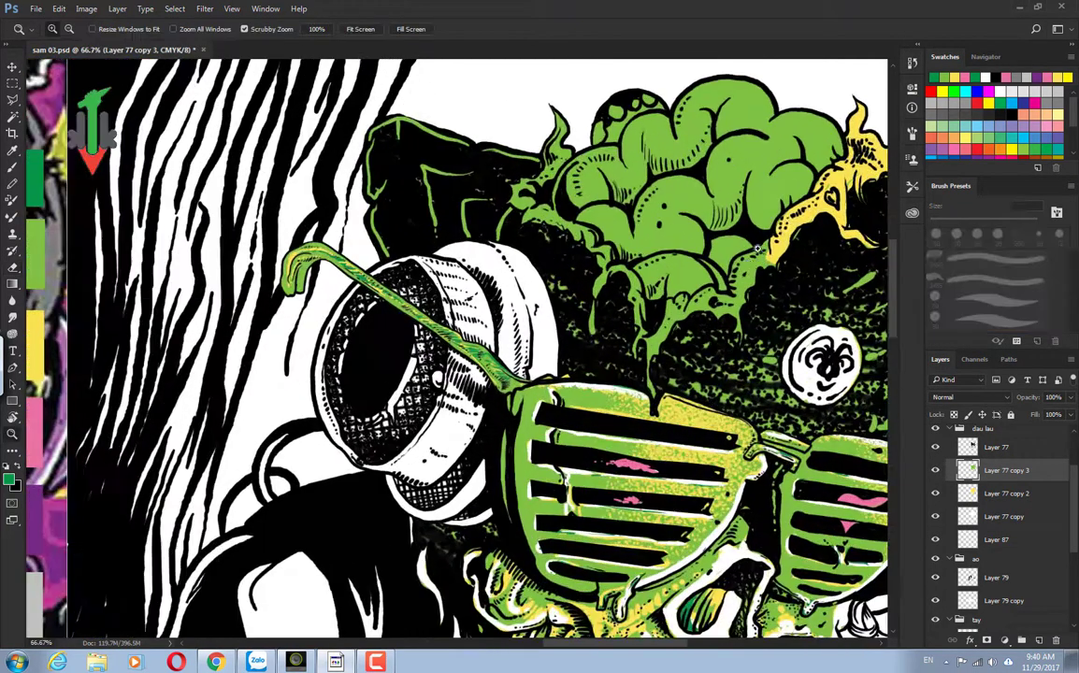
{"action": "mouse_move", "coordinate": [678, 238]}
{"action": "left_mouse_down"}
{"action": "mouse_move", "coordinate": [659, 280]}
{"action": "mouse_move", "coordinate": [636, 271]}
{"action": "mouse_move", "coordinate": [593, 304]}
{"action": "mouse_move", "coordinate": [589, 351]}
{"action": "mouse_move", "coordinate": [566, 242]}
{"action": "mouse_move", "coordinate": [538, 281]}
{"action": "left_mouse_up"}
{"action": "mouse_move", "coordinate": [542, 234]}
{"action": "left_mouse_down"}
{"action": "mouse_move", "coordinate": [505, 173]}
{"action": "mouse_move", "coordinate": [552, 145]}
{"action": "mouse_move", "coordinate": [500, 126]}
{"action": "mouse_move", "coordinate": [445, 202]}
{"action": "left_mouse_up"}
{"action": "left_click_drag", "start_coordinate": [425, 145], "coordinate": [402, 187]}
{"action": "left_click_drag", "start_coordinate": [402, 187], "coordinate": [447, 207]}
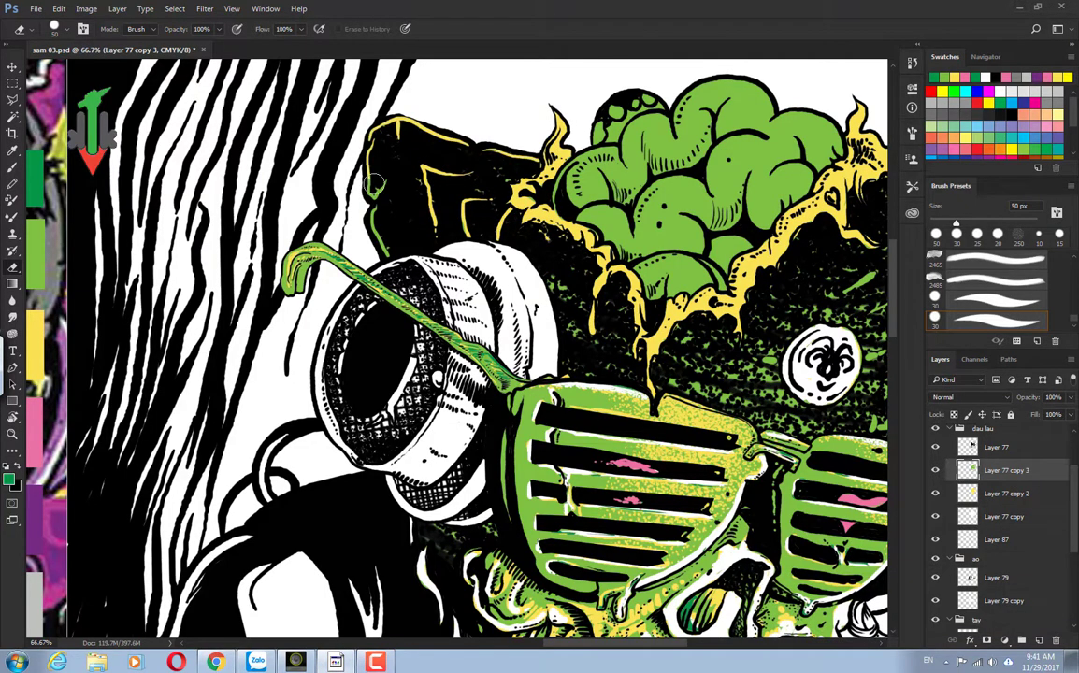
Step: At 33.3% zoom, erase the yellow outline around the brain with an 80 px eraser, then add empty Layer 88
{"action": "key", "text": "z"}
{"action": "left_click", "coordinate": [603, 345], "text": "alt"}
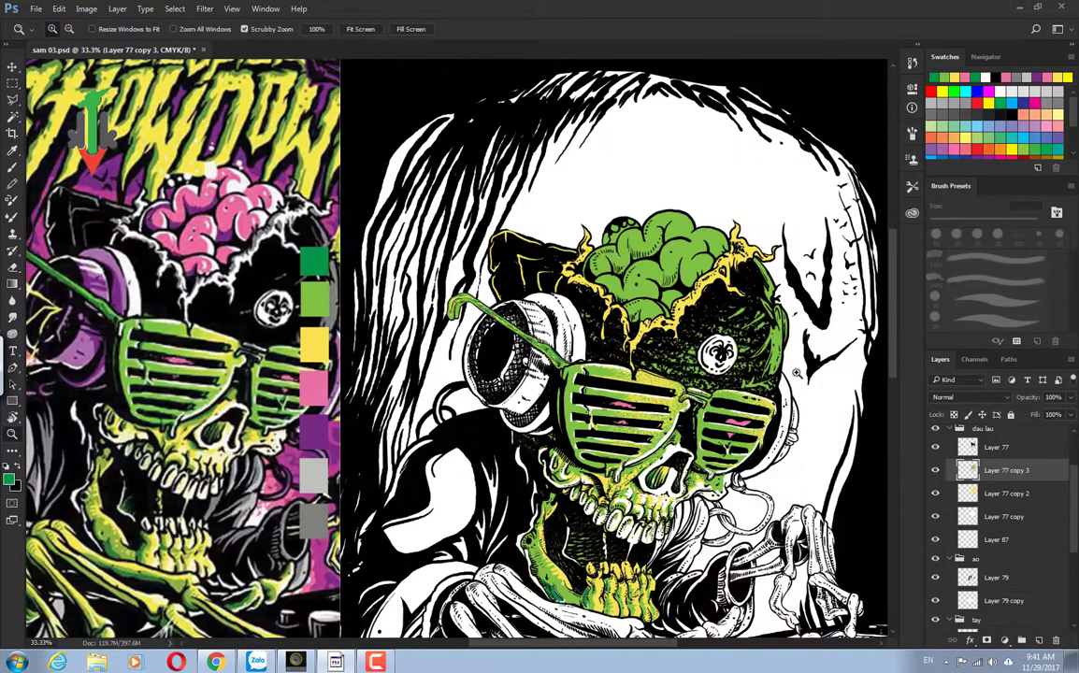
{"action": "left_click_drag", "start_coordinate": [804, 274], "coordinate": [755, 221]}
{"action": "key", "text": "e"}
{"action": "mouse_move", "coordinate": [664, 212]}
{"action": "left_mouse_down"}
{"action": "mouse_move", "coordinate": [655, 310]}
{"action": "mouse_move", "coordinate": [707, 272]}
{"action": "mouse_move", "coordinate": [562, 280]}
{"action": "left_mouse_up"}
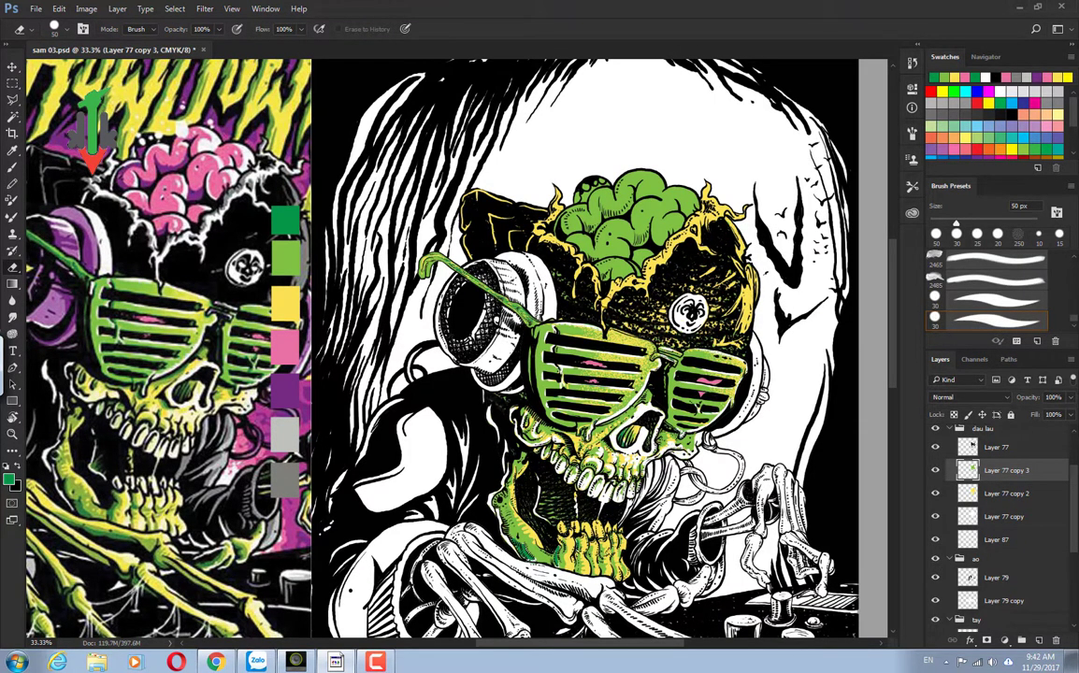
{"action": "left_click", "coordinate": [1053, 491]}
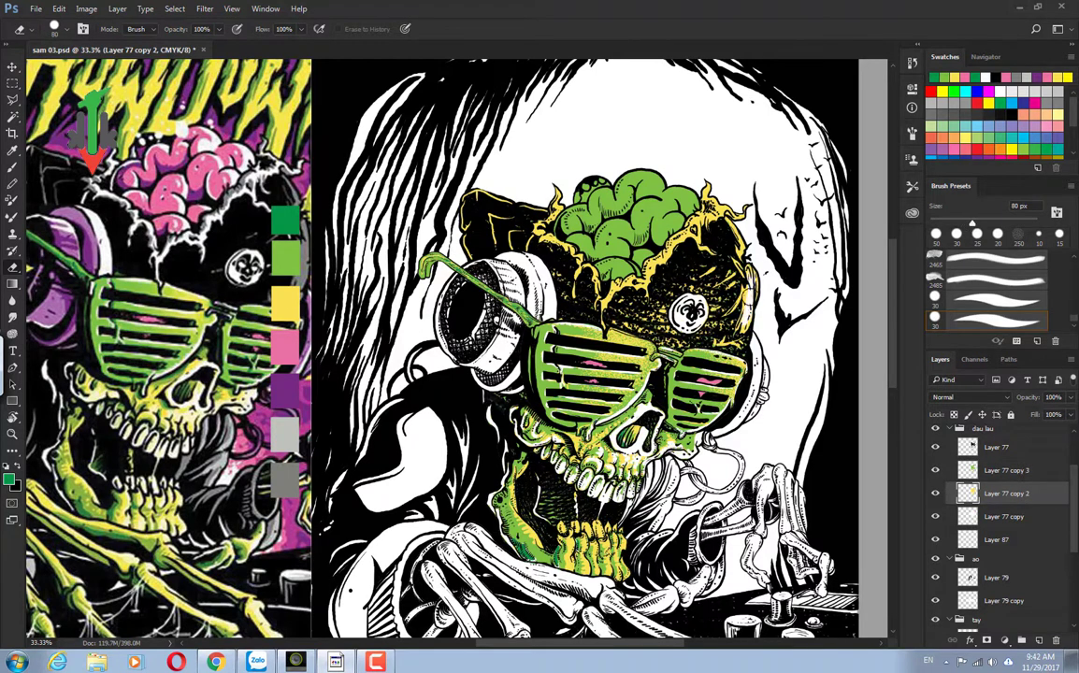
{"action": "key", "text": "bracketright"}
{"action": "key", "text": "bracketright"}
{"action": "key", "text": "bracketright"}
{"action": "left_click_drag", "start_coordinate": [752, 208], "coordinate": [549, 195]}
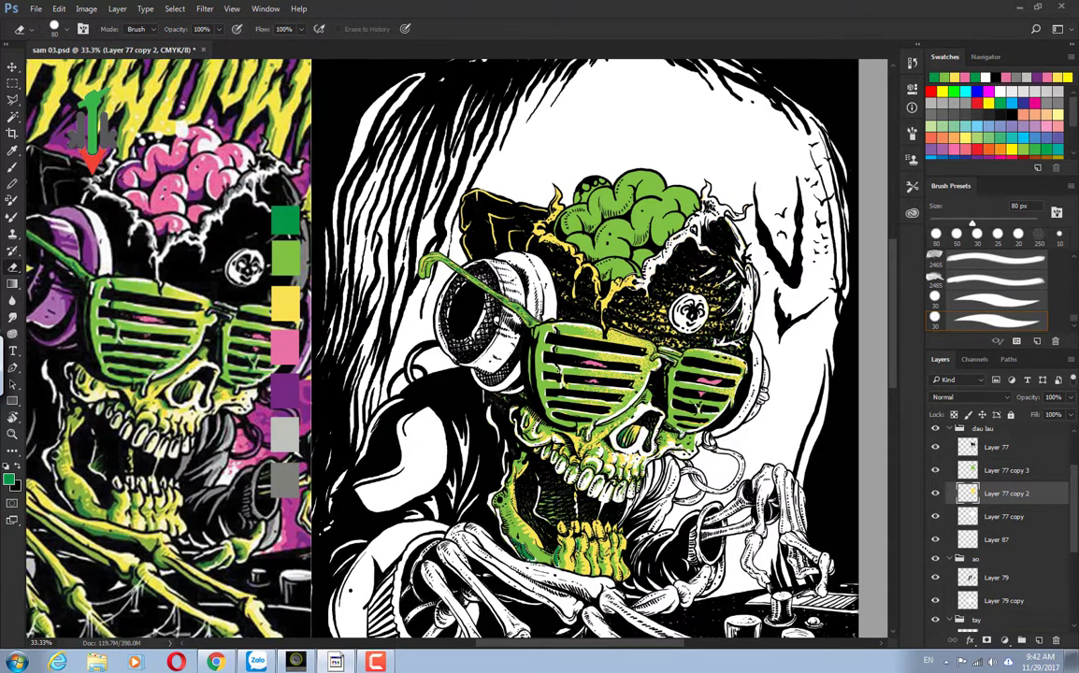
{"action": "mouse_move", "coordinate": [470, 176]}
{"action": "left_mouse_down"}
{"action": "mouse_move", "coordinate": [612, 269]}
{"action": "mouse_move", "coordinate": [588, 308]}
{"action": "left_mouse_up"}
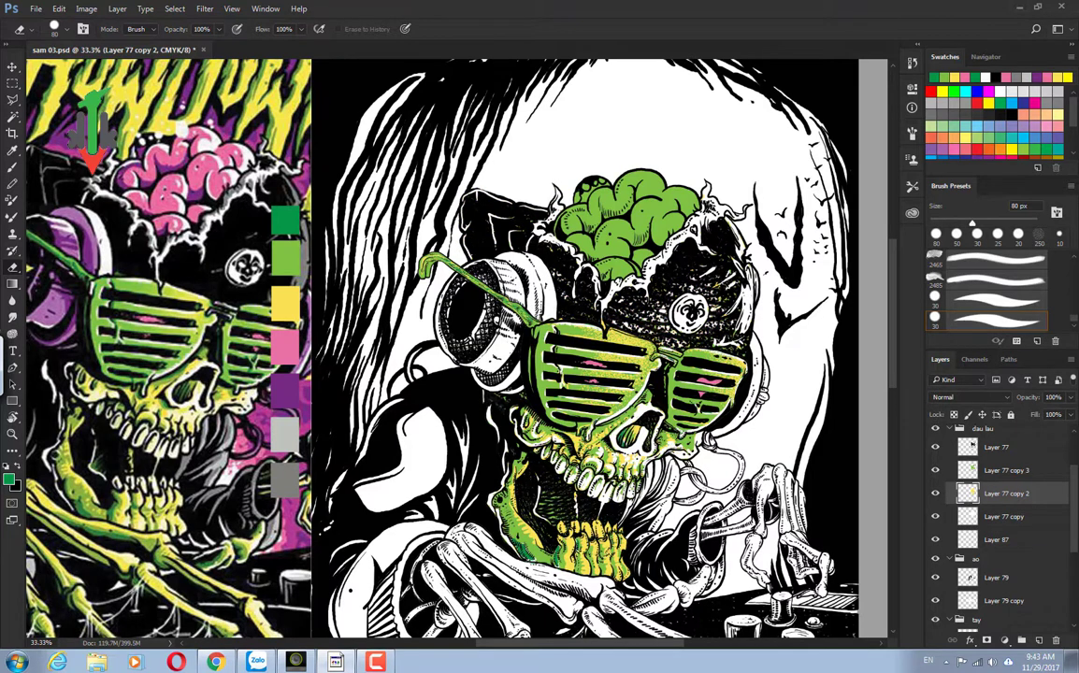
{"action": "key", "text": "ctrl+shift+alt+n"}
Step: Sample the gray from the reference chips and add a new layer above Layer 77 copy
{"action": "key", "text": "i"}
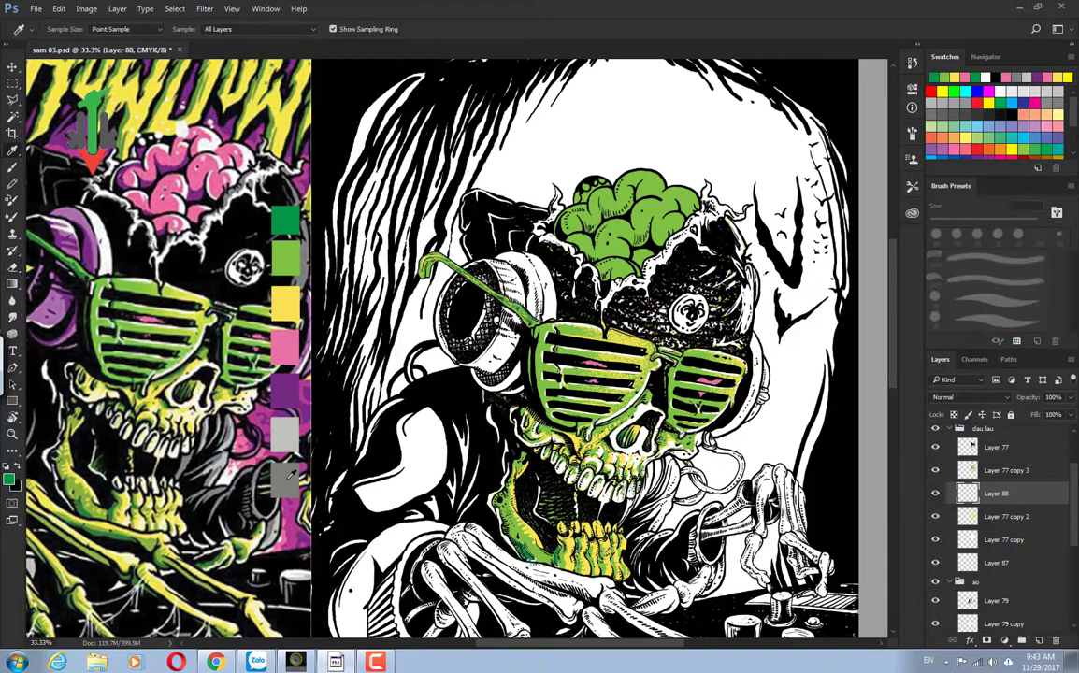
{"action": "left_click", "coordinate": [290, 476]}
{"action": "key", "text": "b"}
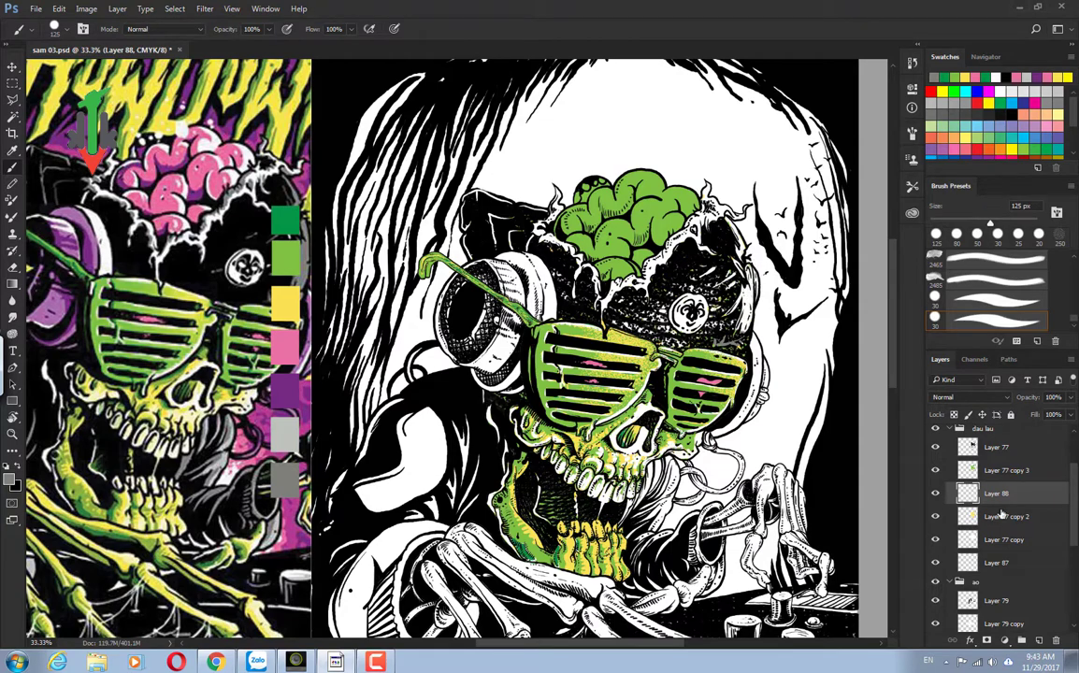
{"action": "left_click", "coordinate": [972, 540]}
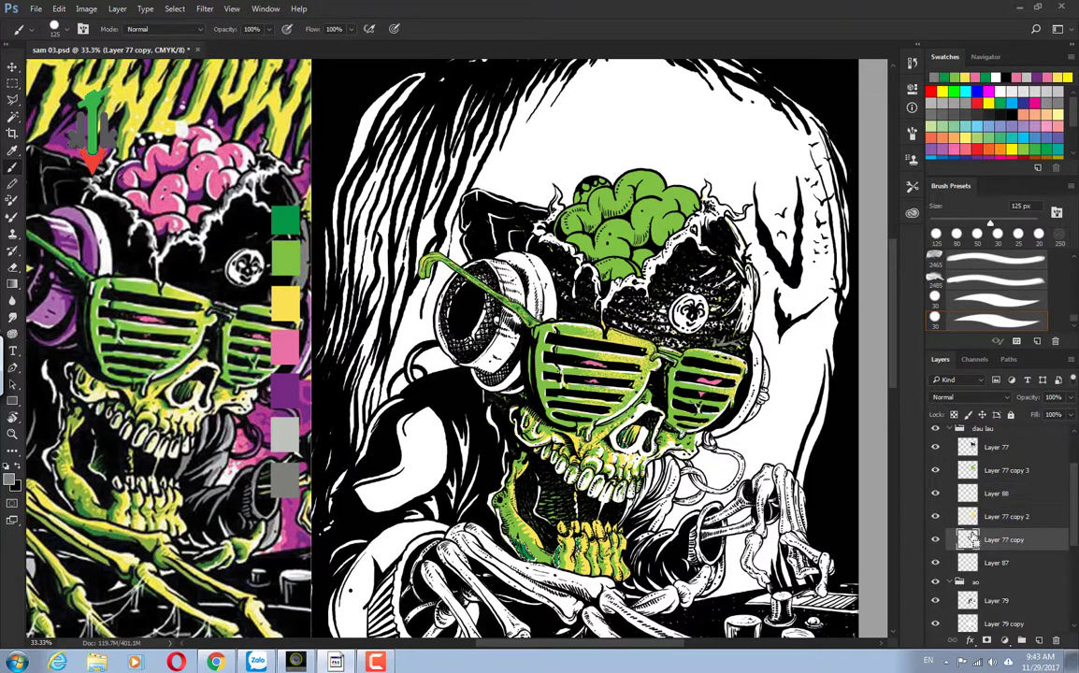
{"action": "key", "text": "ctrl+shift+alt+n"}
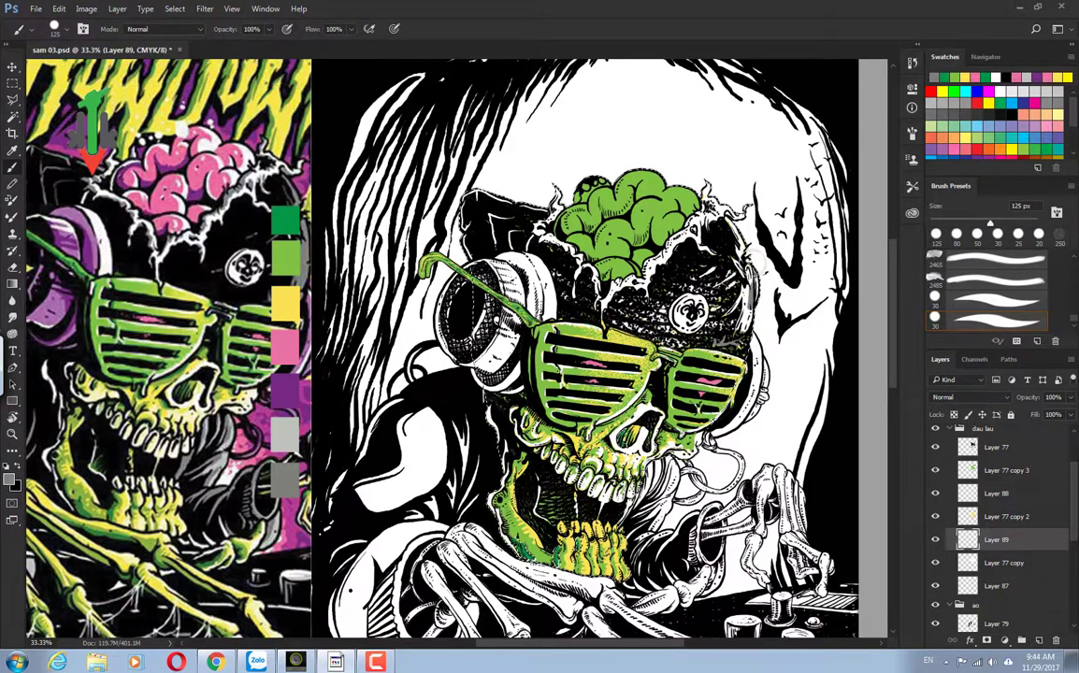
Step: Paint gray shading down the right side of the skull's head
{"action": "left_click_drag", "start_coordinate": [670, 231], "coordinate": [669, 289]}
{"action": "left_click_drag", "start_coordinate": [667, 201], "coordinate": [675, 280]}
{"action": "mouse_move", "coordinate": [665, 224]}
{"action": "left_mouse_down"}
{"action": "mouse_move", "coordinate": [654, 295]}
{"action": "mouse_move", "coordinate": [593, 270]}
{"action": "mouse_move", "coordinate": [617, 299]}
{"action": "left_mouse_up"}
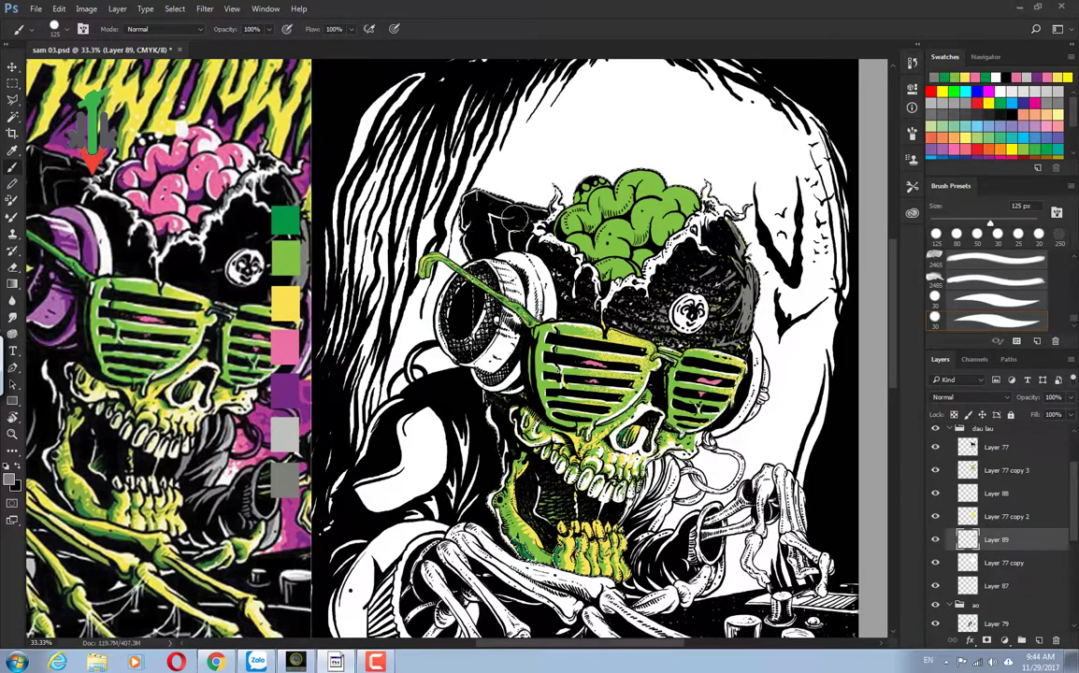
Step: Zoom in and darken the broken skull edge near the brain with a 35 px brush
{"action": "key", "text": "z"}
{"action": "left_click", "coordinate": [669, 233]}
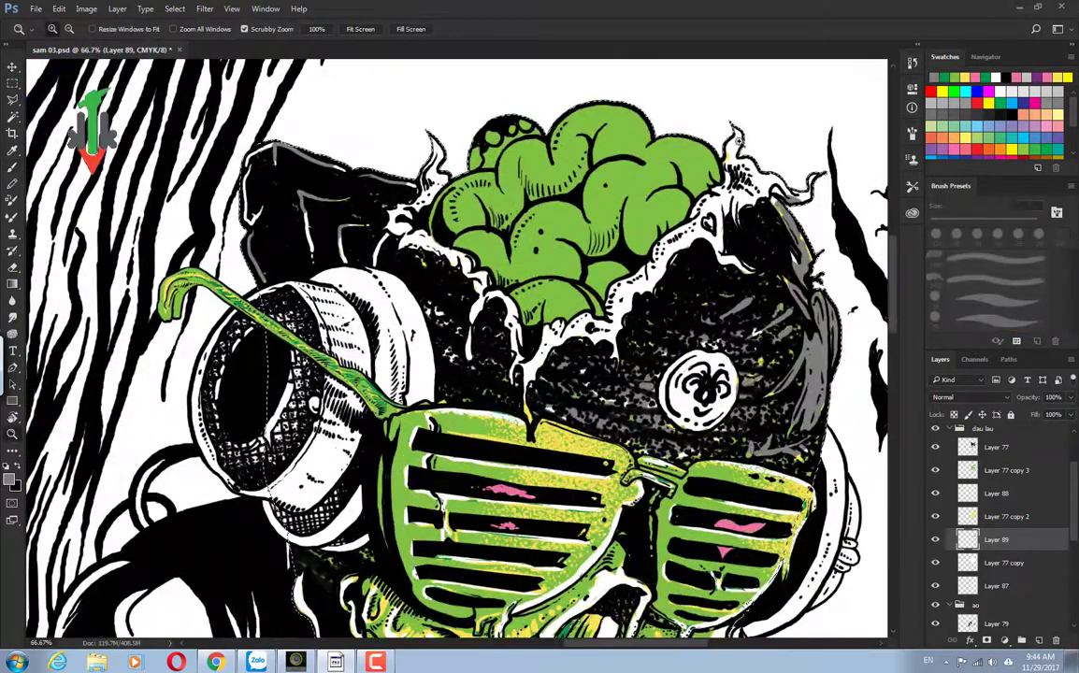
{"action": "key", "text": "b"}
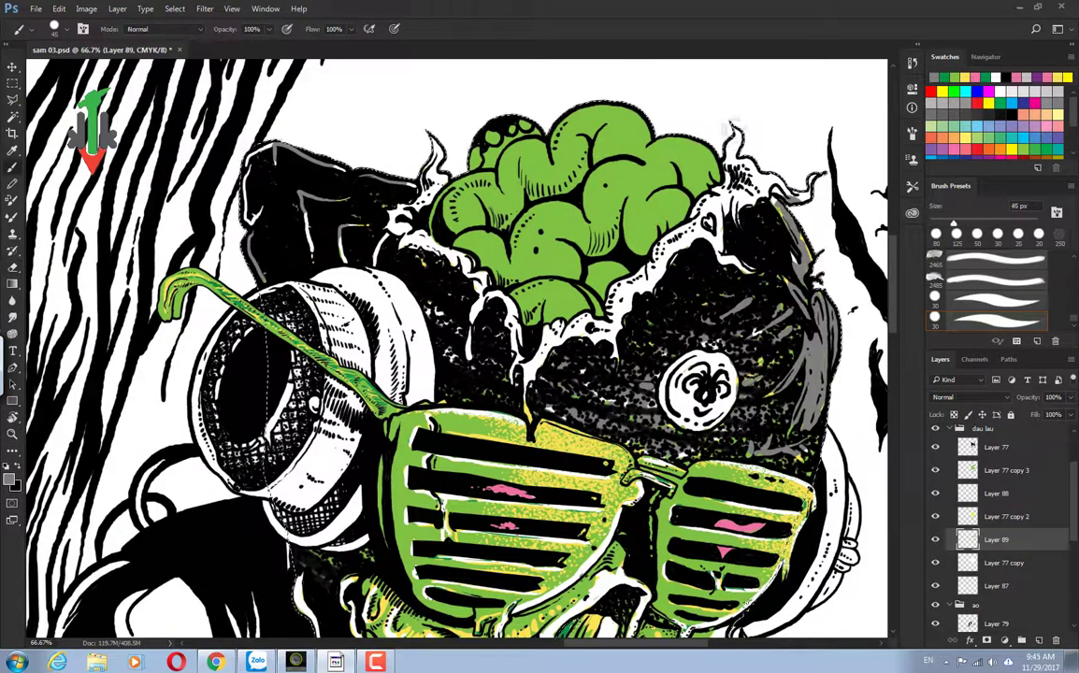
{"action": "key", "text": "bracketleft"}
{"action": "key", "text": "bracketleft"}
{"action": "key", "text": "bracketleft"}
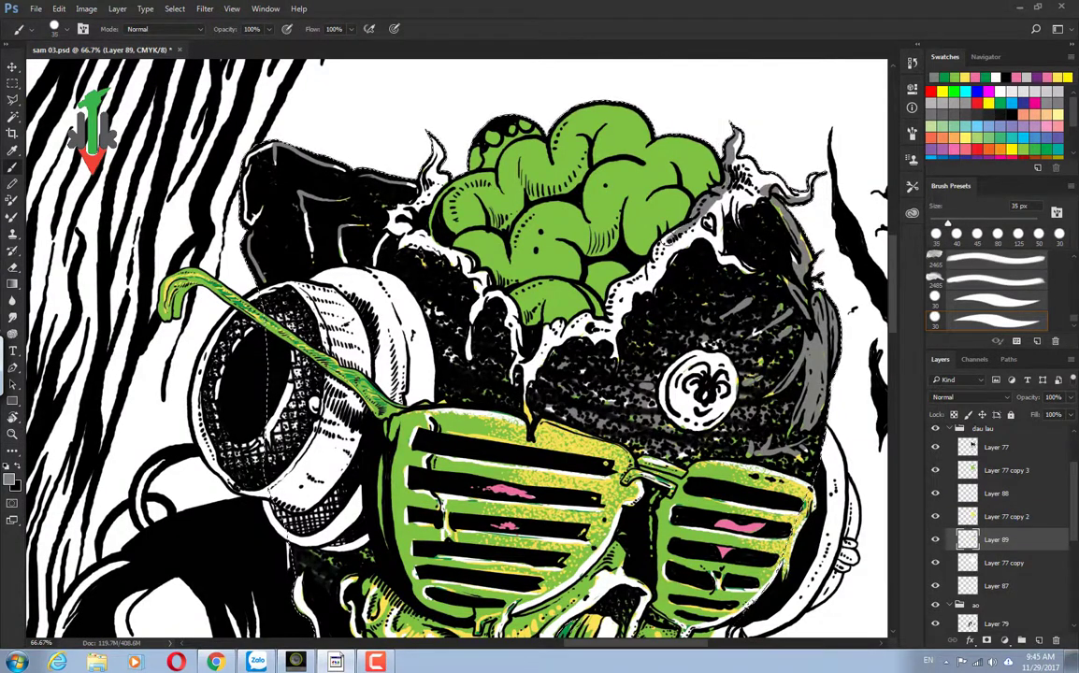
{"action": "mouse_move", "coordinate": [599, 220]}
{"action": "left_mouse_down"}
{"action": "mouse_move", "coordinate": [512, 294]}
{"action": "mouse_move", "coordinate": [366, 196]}
{"action": "mouse_move", "coordinate": [391, 176]}
{"action": "left_mouse_up"}
{"action": "key", "text": "bracketleft"}
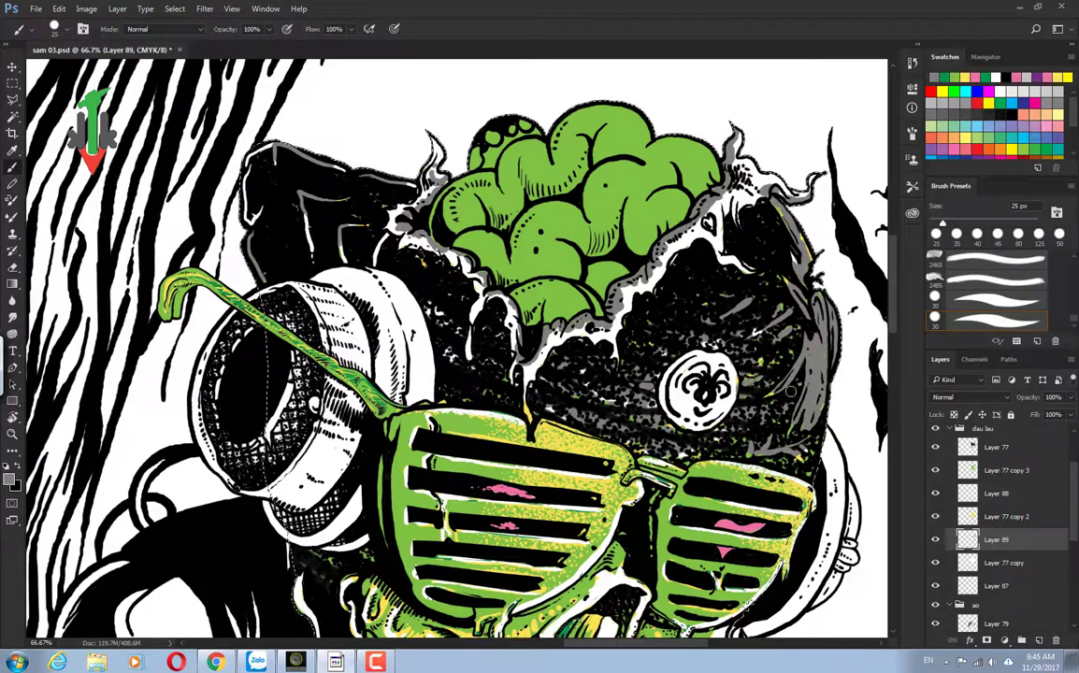
Step: Step through the Layer 77 copy layers, zoom out, and move the reference poster left and up
{"action": "key", "text": "alt+bracketright"}
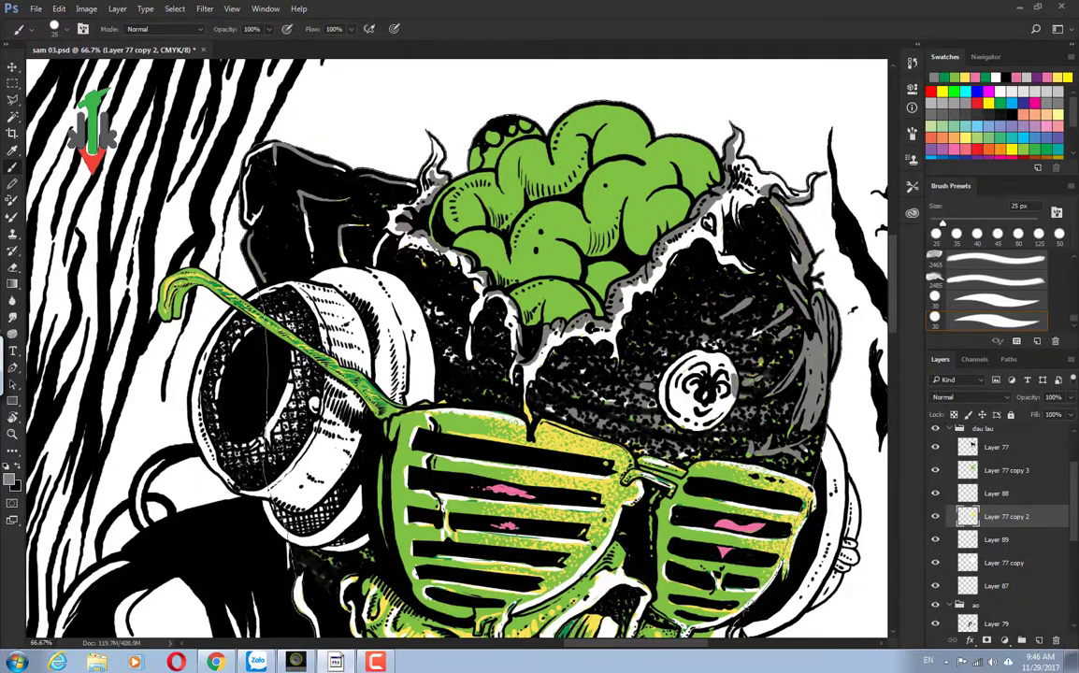
{"action": "key", "text": "e"}
{"action": "key", "text": "alt+bracketright"}
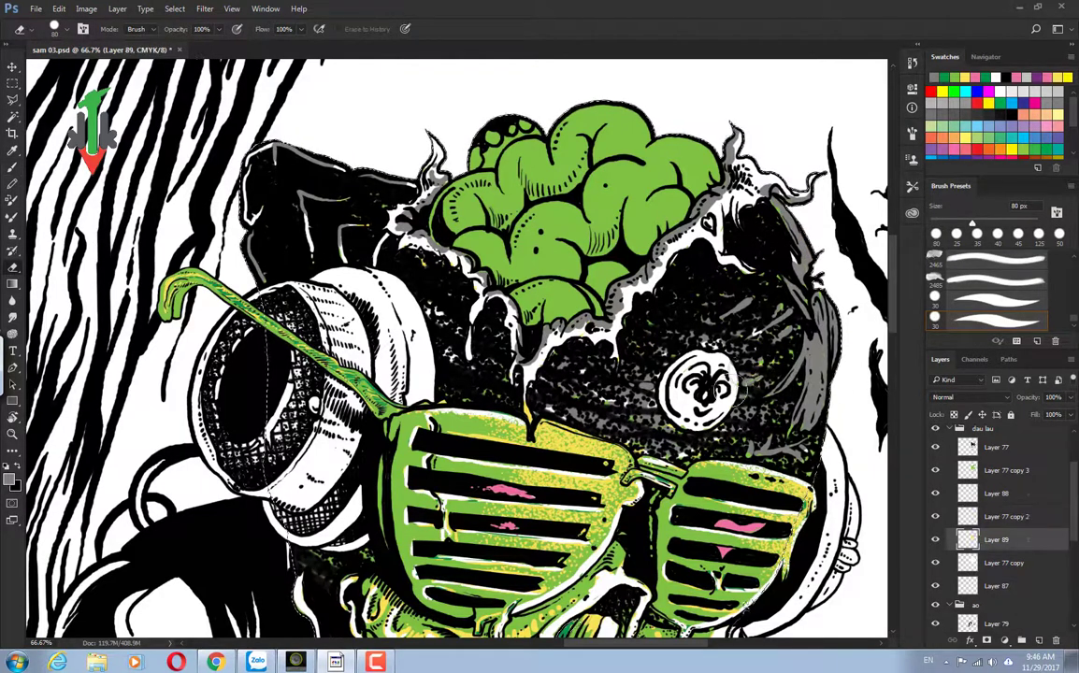
{"action": "key", "text": "alt+bracketright"}
{"action": "key", "text": "alt+bracketleft"}
{"action": "key", "text": "alt+bracketleft"}
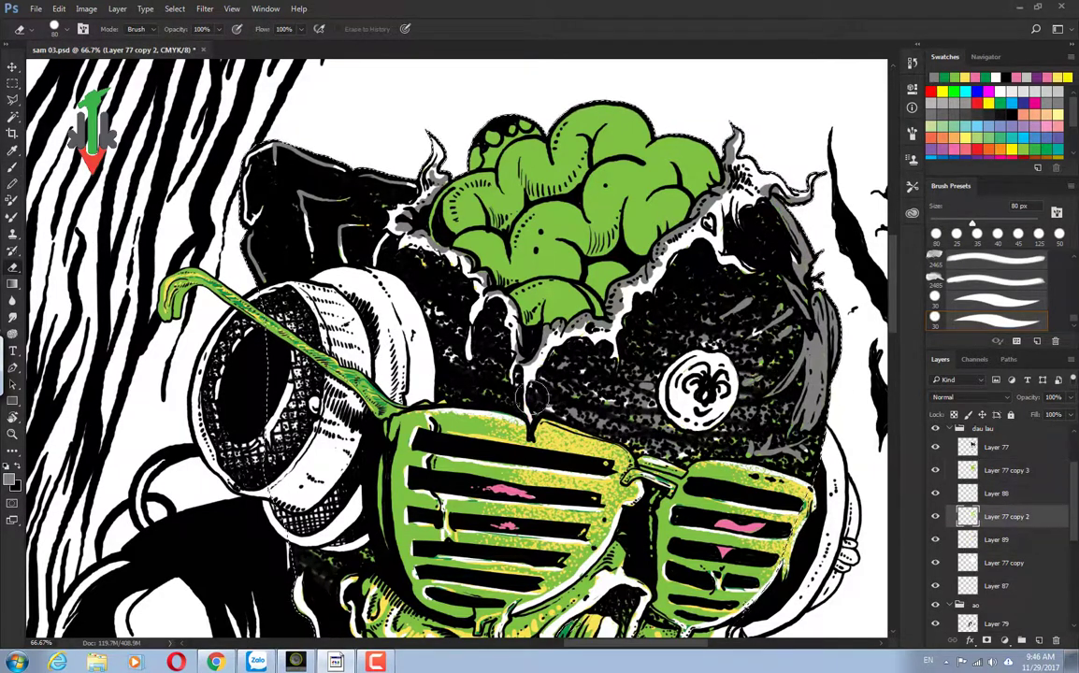
{"action": "key", "text": "ctrl+minus"}
{"action": "key", "text": "ctrl+minus"}
{"action": "key", "text": "v"}
{"action": "mouse_move", "coordinate": [190, 388]}
{"action": "left_mouse_down"}
{"action": "mouse_move", "coordinate": [127, 391]}
{"action": "mouse_move", "coordinate": [112, 360]}
{"action": "left_mouse_up"}
Step: Hide Layer 89 to compare the shading, reselect it, and set the eraser to 50 px
{"action": "key", "text": "alt+period"}
{"action": "key", "text": "e"}
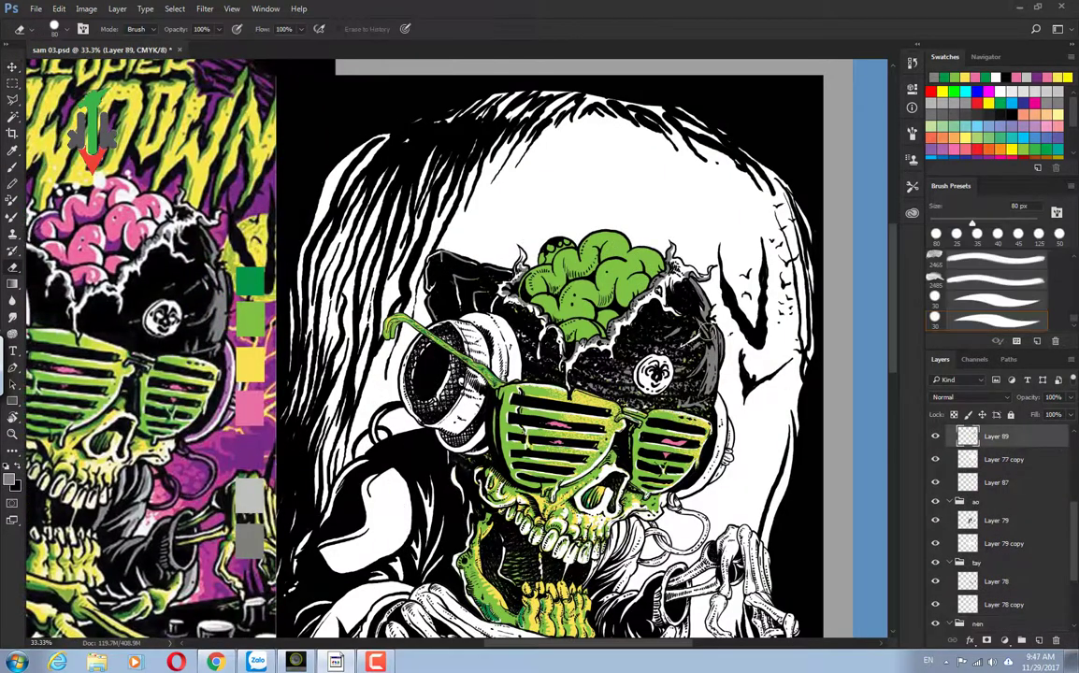
{"action": "left_click", "coordinate": [935, 436]}
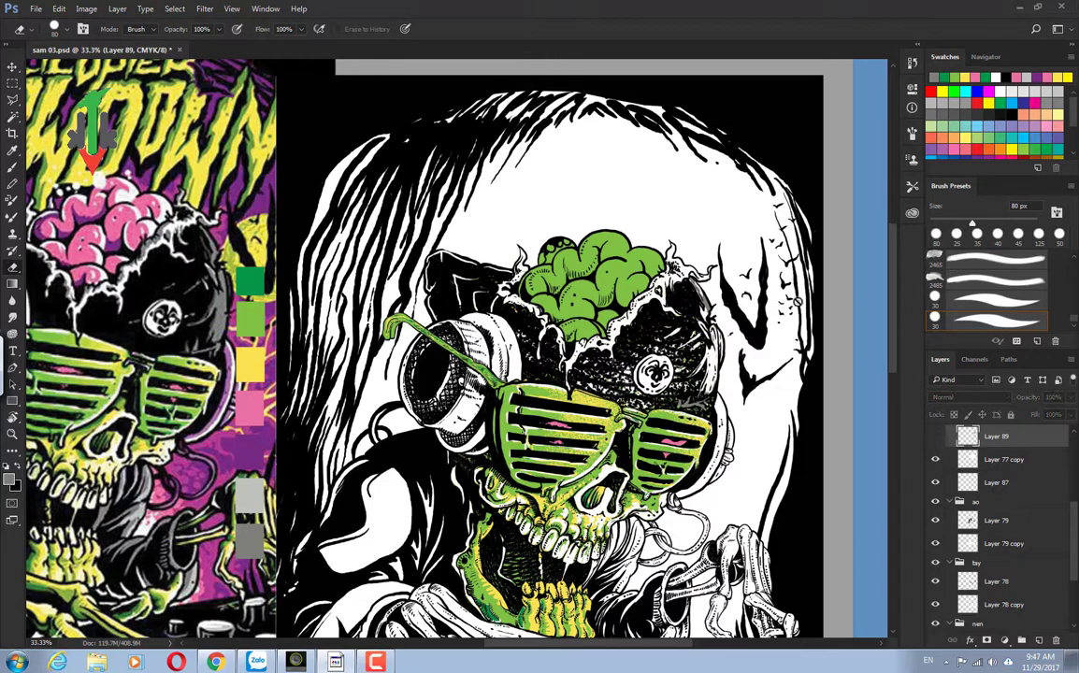
{"action": "key", "text": "ctrl+alt+z"}
{"action": "key", "text": "ctrl+alt+z"}
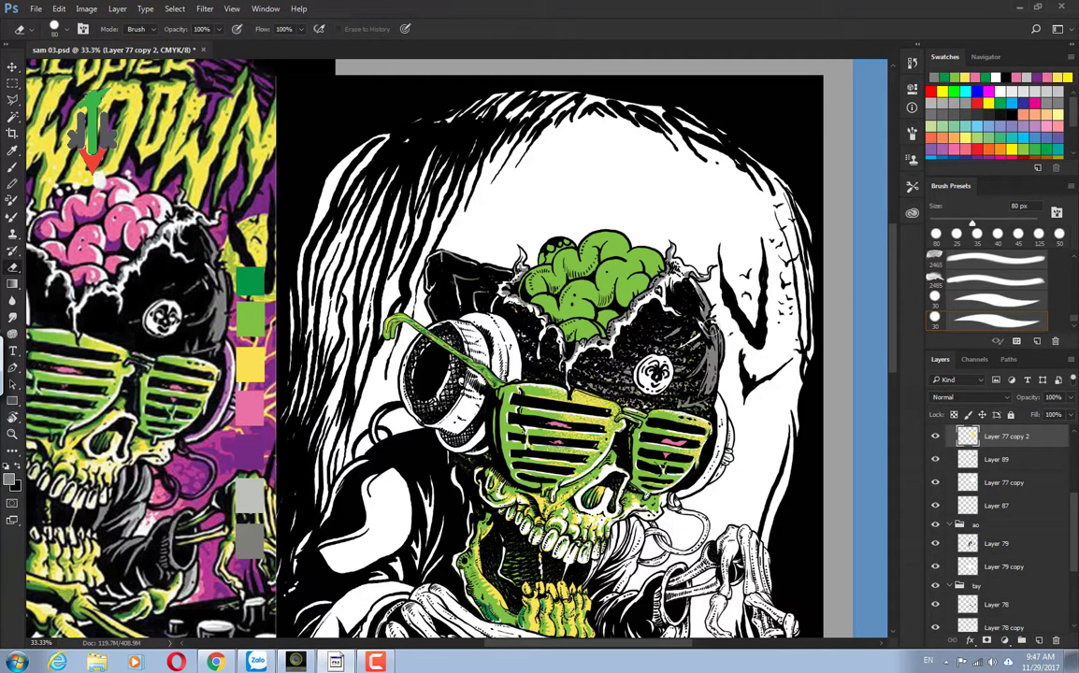
{"action": "key", "text": "alt+bracketleft"}
{"action": "key", "text": "bracketleft"}
{"action": "key", "text": "bracketleft"}
{"action": "key", "text": "bracketleft"}
{"action": "left_click_drag", "start_coordinate": [412, 234], "coordinate": [463, 157]}
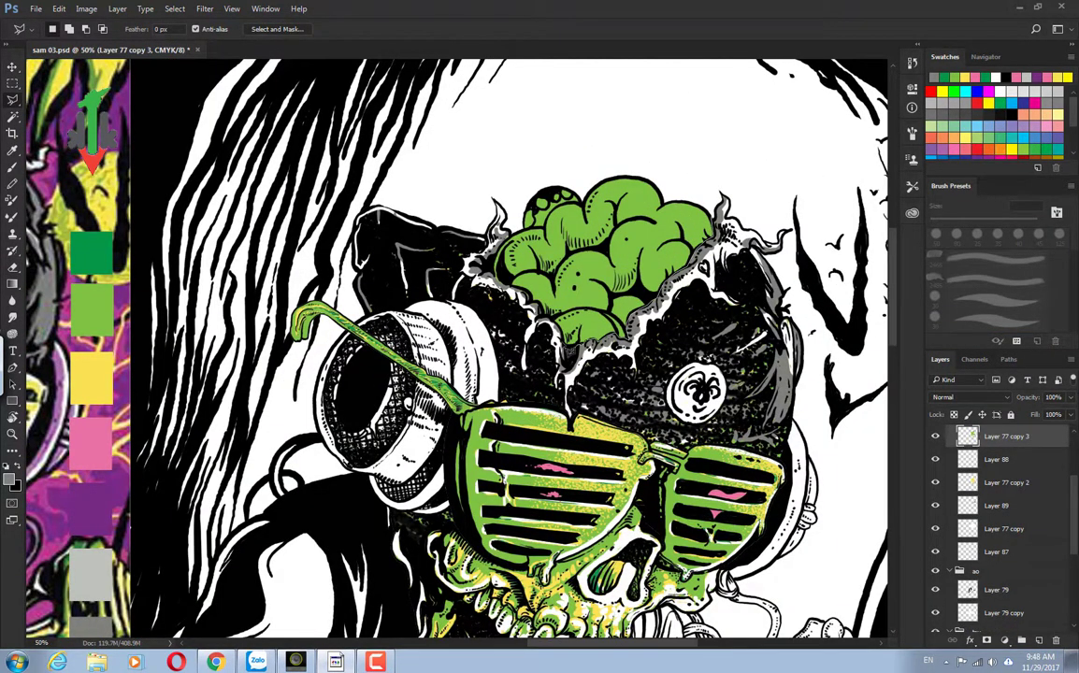
Step: Lasso the brain, clear its yellow colour, and deselect
{"action": "left_click", "coordinate": [517, 230]}
{"action": "left_click", "coordinate": [517, 187]}
{"action": "left_click", "coordinate": [601, 152]}
{"action": "left_click", "coordinate": [708, 185]}
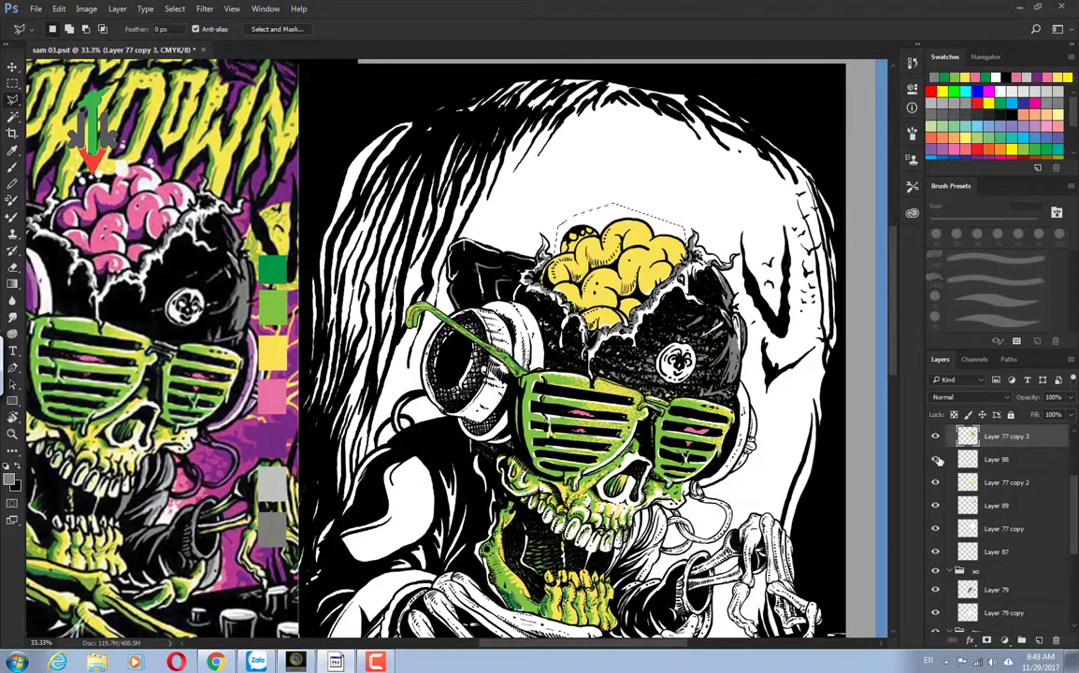
{"action": "left_click", "coordinate": [1007, 483]}
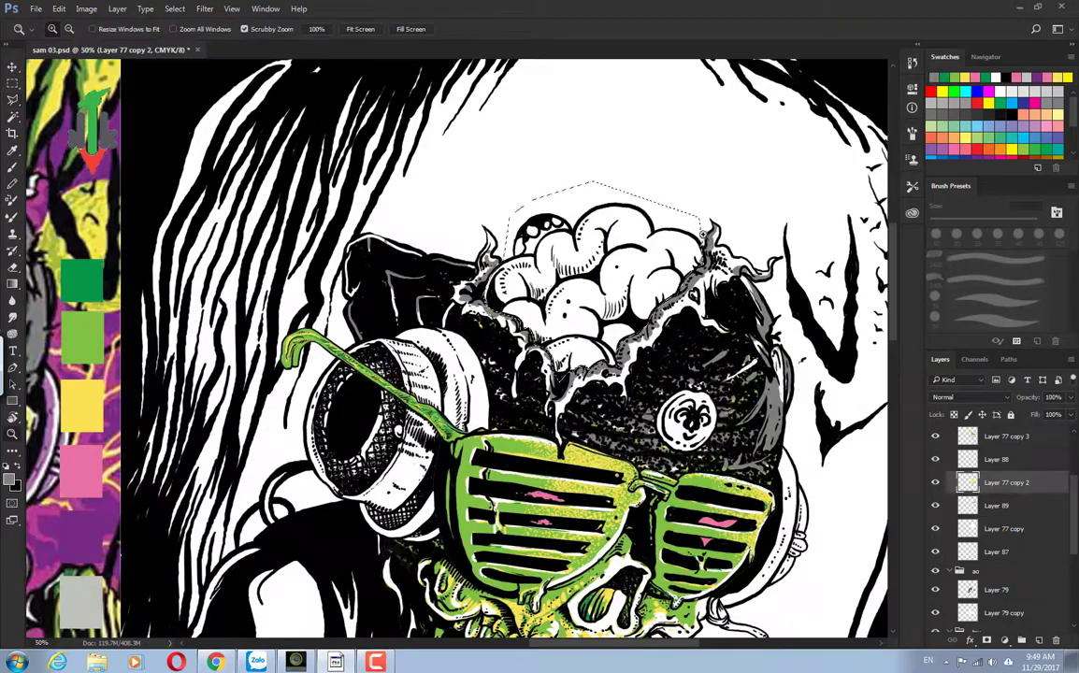
{"action": "key", "text": "l"}
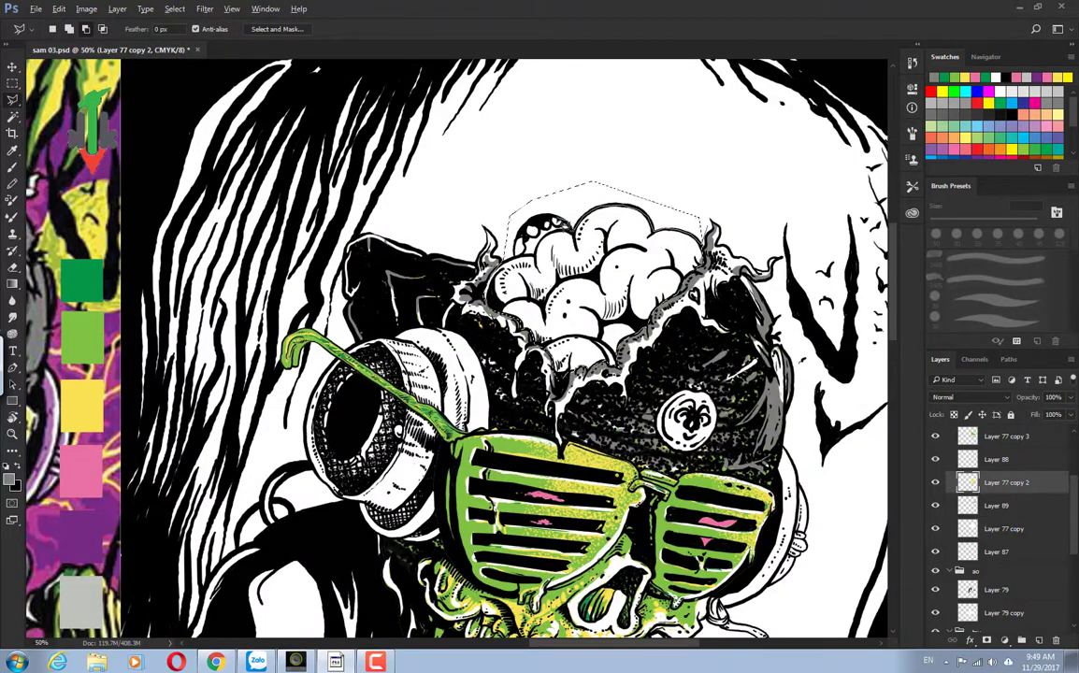
{"action": "key", "text": "ctrl+d"}
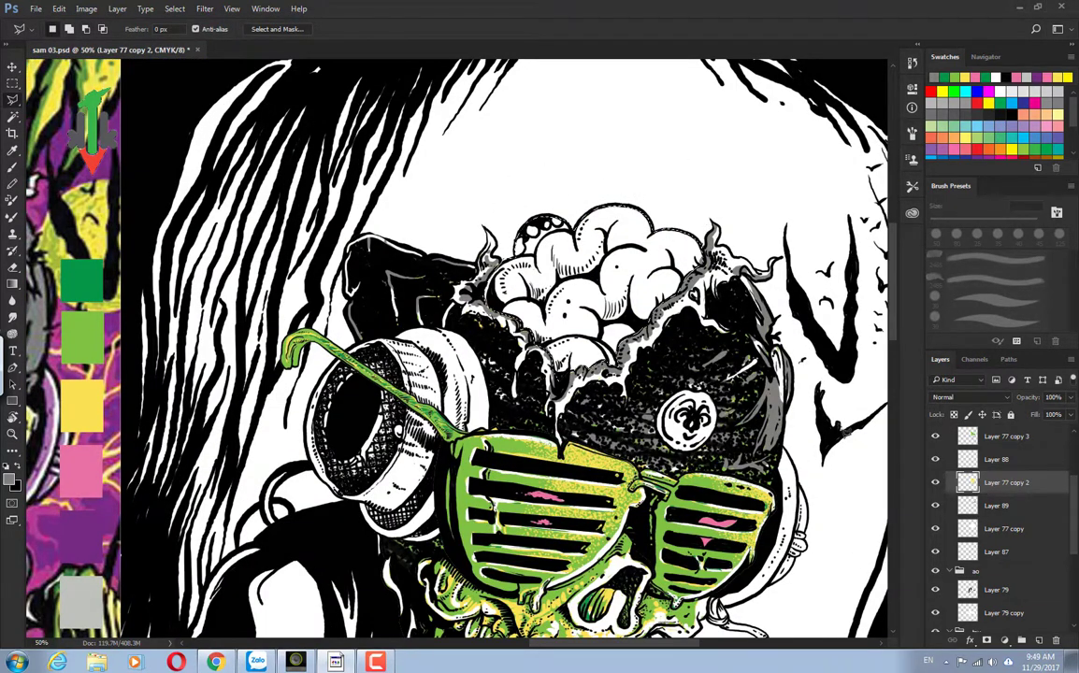
Step: Add Layer 90 filled with purple and Layer 91 filled with pink over the brain
{"action": "key", "text": "ctrl+shift+alt+n"}
{"action": "key", "text": "z"}
{"action": "key", "text": "ctrl+minus"}
{"action": "key", "text": "ctrl+minus"}
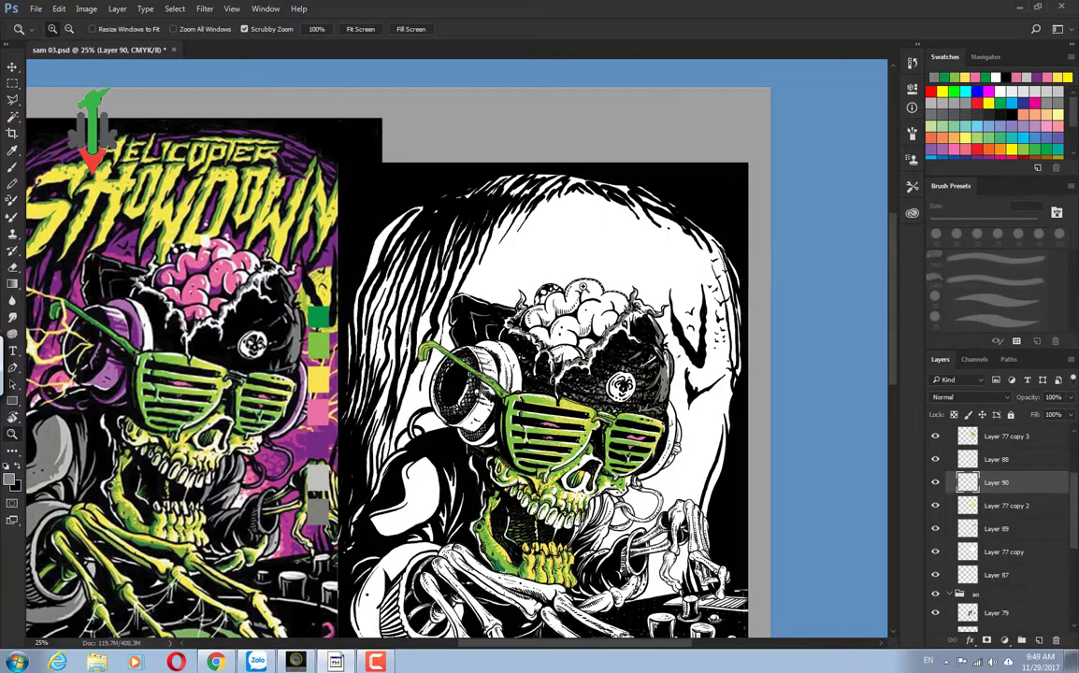
{"action": "key", "text": "i"}
{"action": "key", "text": "alt+BackSpace"}
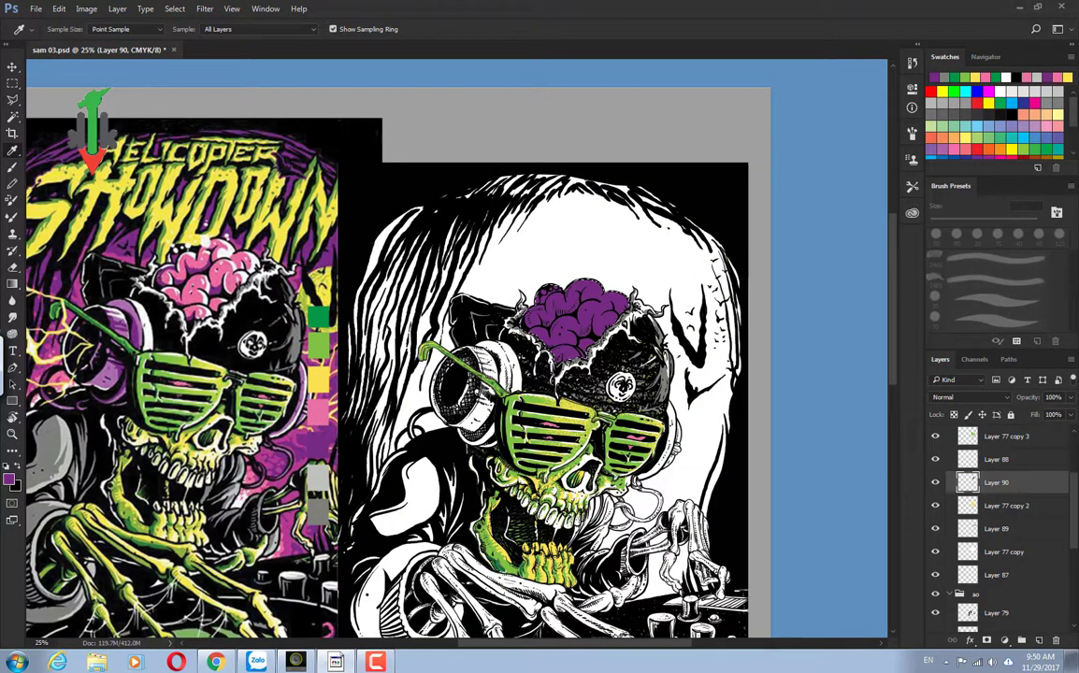
{"action": "key", "text": "ctrl+shift+alt+n"}
{"action": "key", "text": "alt+BackSpace"}
Step: Shift the reference poster down and zoom in on the brain
{"action": "key", "text": "z"}
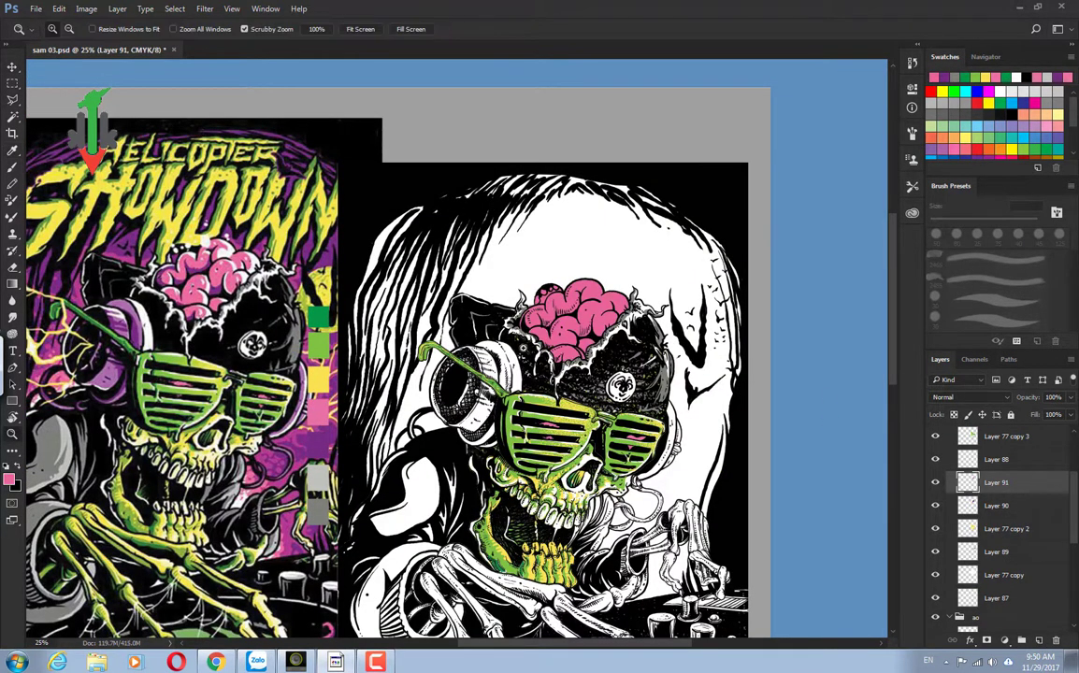
{"action": "key", "text": "ctrl+plus"}
{"action": "key", "text": "v"}
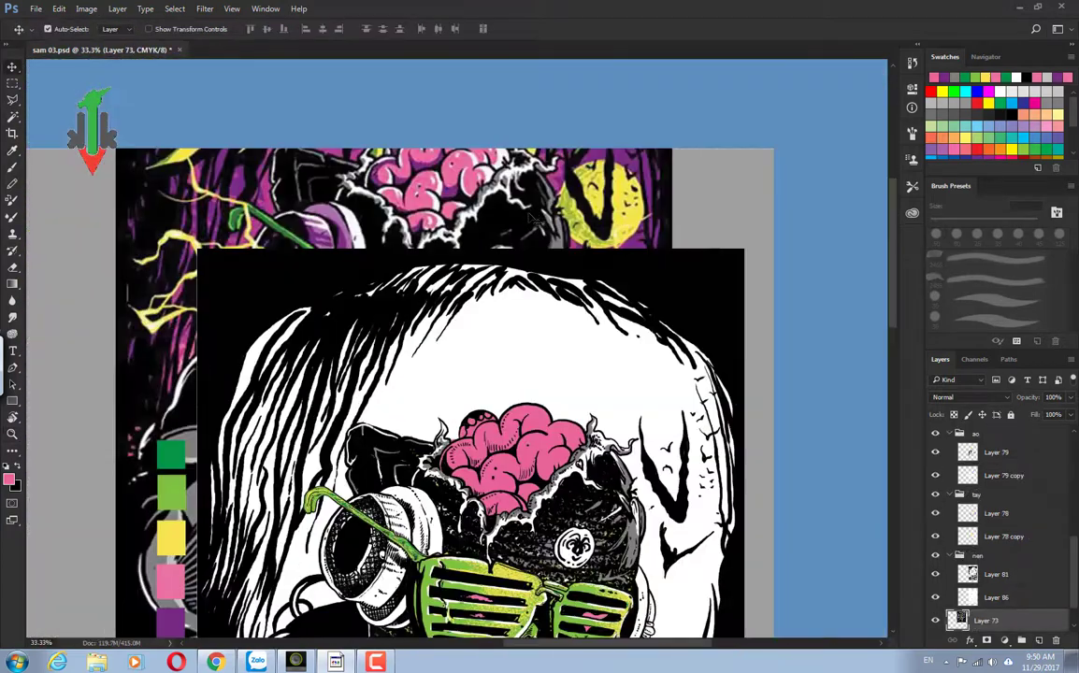
{"action": "left_click_drag", "start_coordinate": [140, 374], "coordinate": [133, 409]}
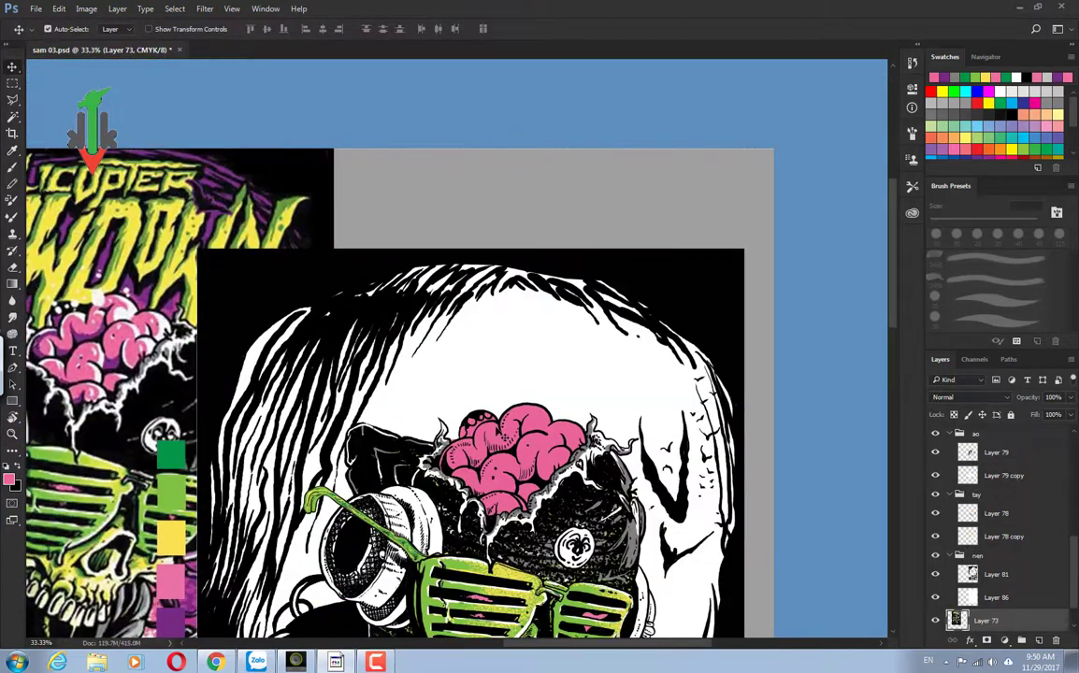
{"action": "key", "text": "ctrl+plus"}
Step: Erase the pink with a 35 px eraser to reveal purple shading along the brain's edges and folds
{"action": "key", "text": "e"}
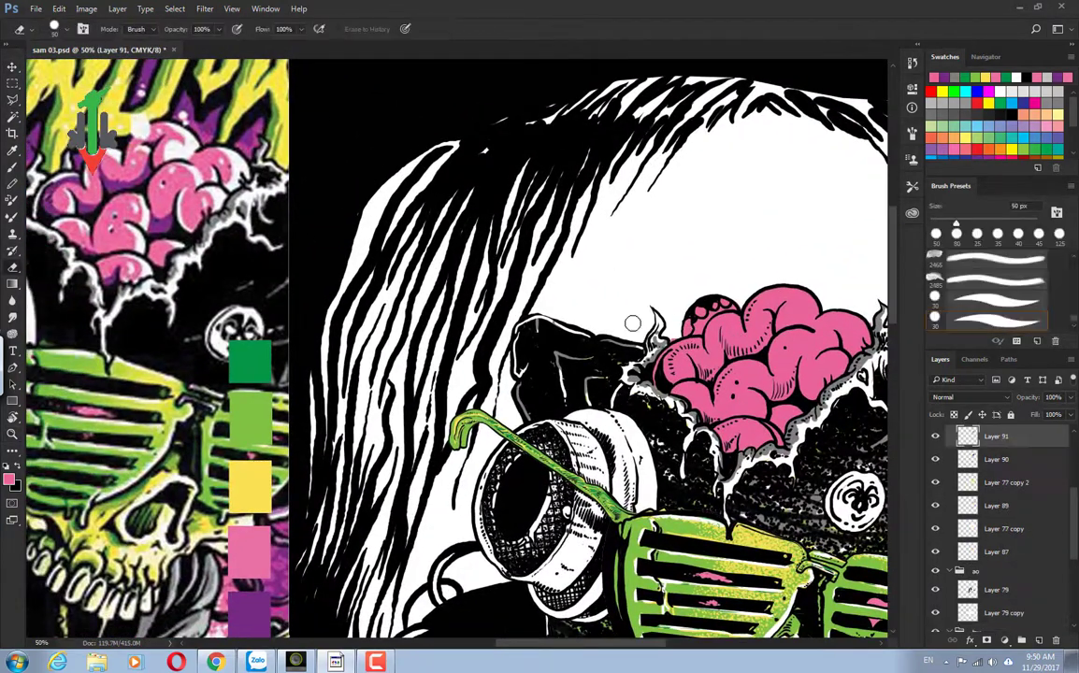
{"action": "key", "text": "bracketleft"}
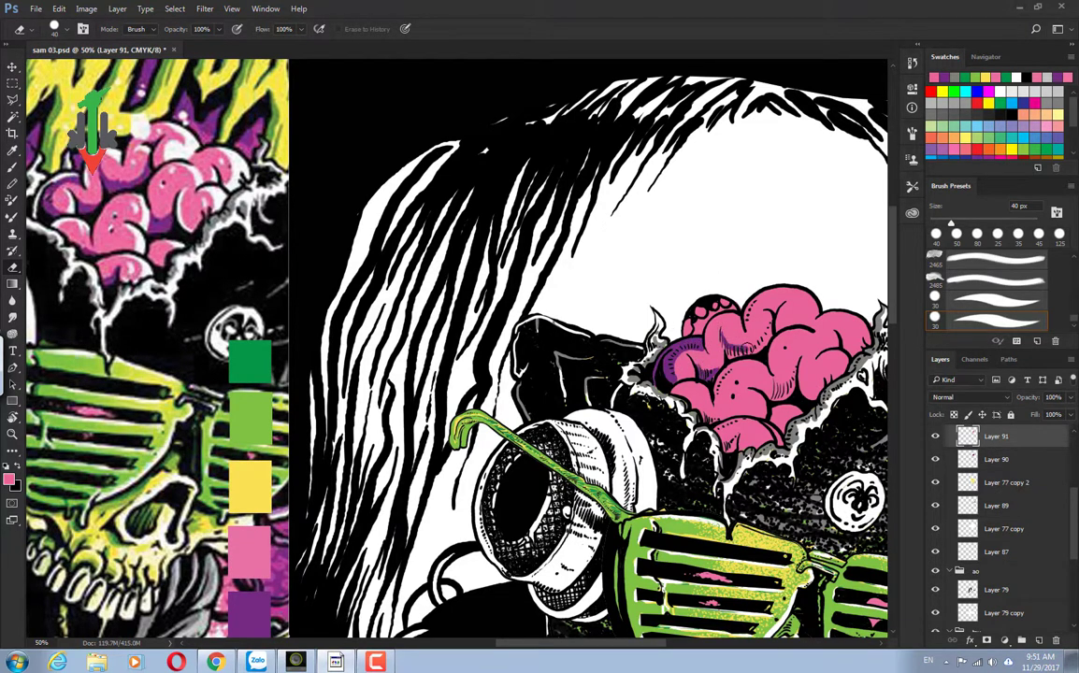
{"action": "key", "text": "bracketleft"}
{"action": "key", "text": "bracketleft"}
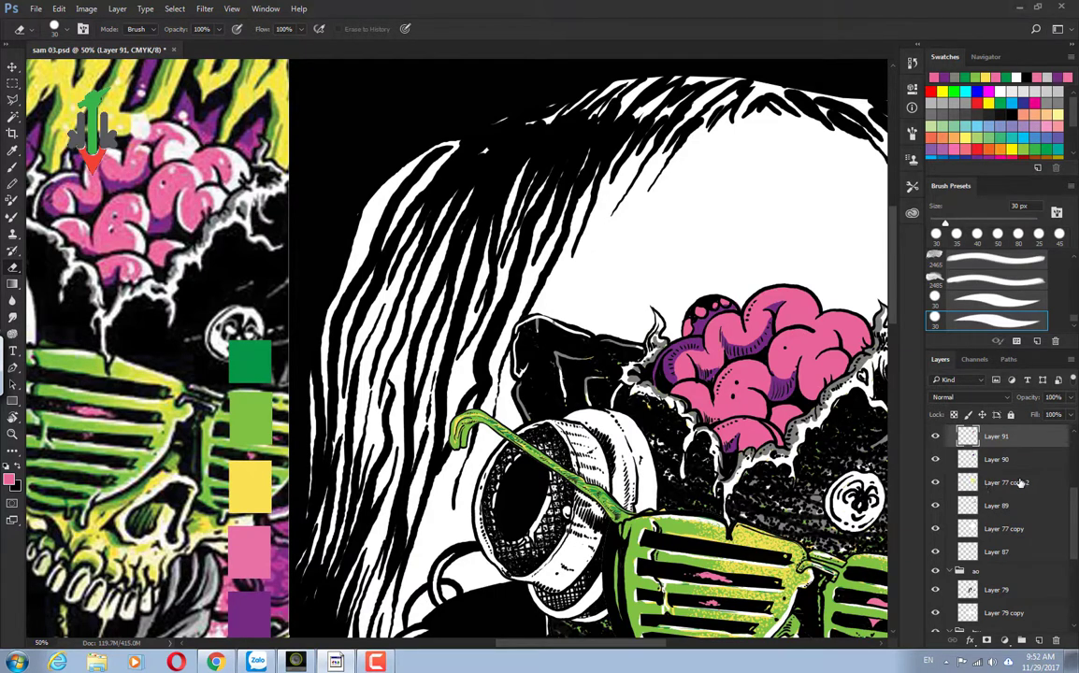
{"action": "left_click", "coordinate": [1041, 461]}
{"action": "left_click_drag", "start_coordinate": [698, 337], "coordinate": [674, 383]}
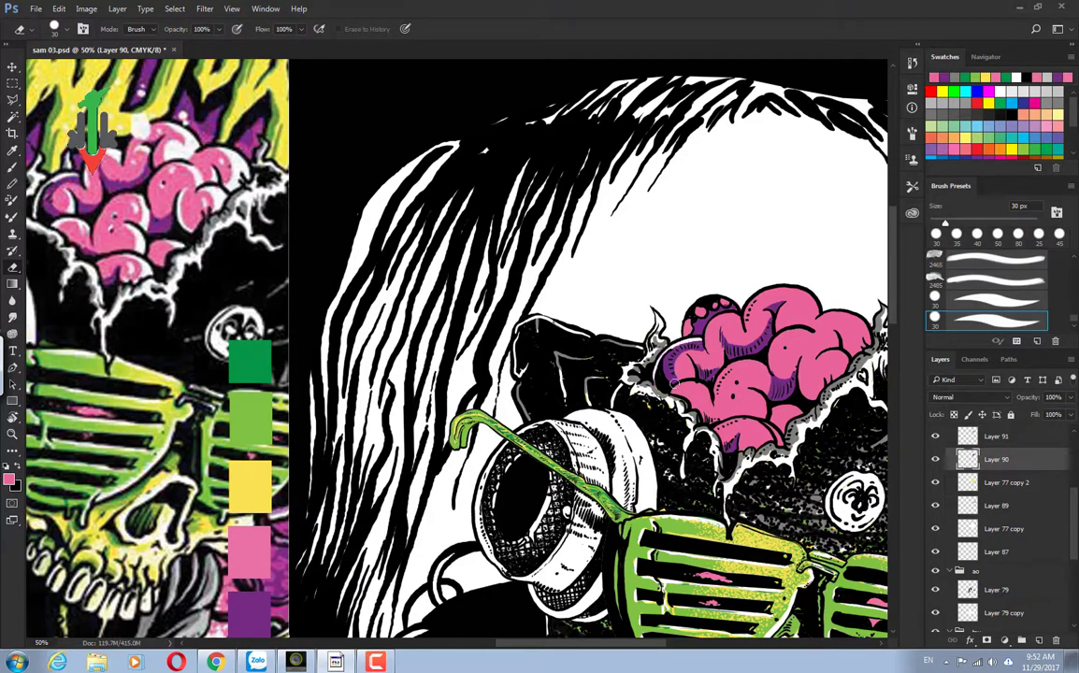
{"action": "left_click", "coordinate": [1037, 437]}
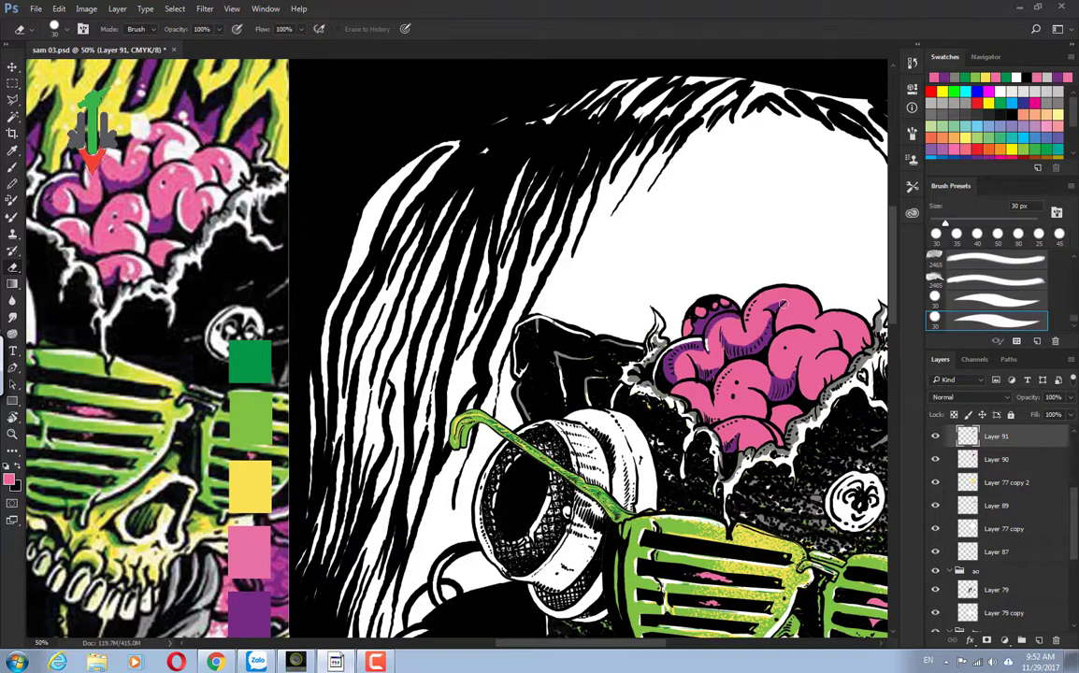
{"action": "left_click_drag", "start_coordinate": [846, 319], "coordinate": [836, 340]}
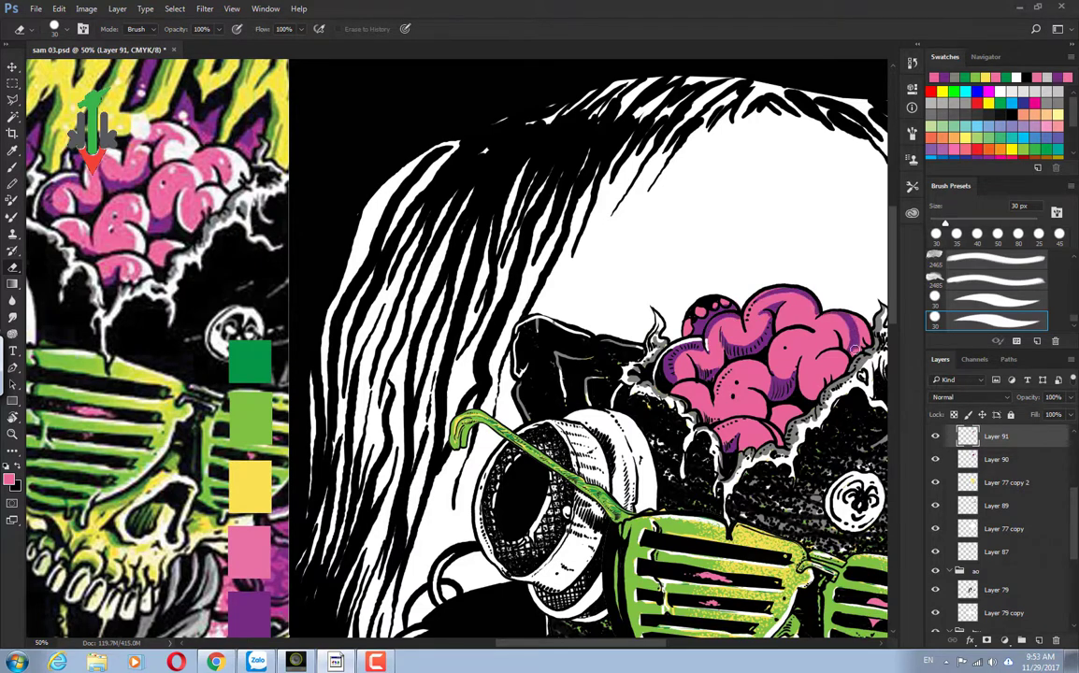
{"action": "mouse_move", "coordinate": [738, 313]}
{"action": "left_mouse_down"}
{"action": "mouse_move", "coordinate": [759, 335]}
{"action": "mouse_move", "coordinate": [726, 352]}
{"action": "left_mouse_up"}
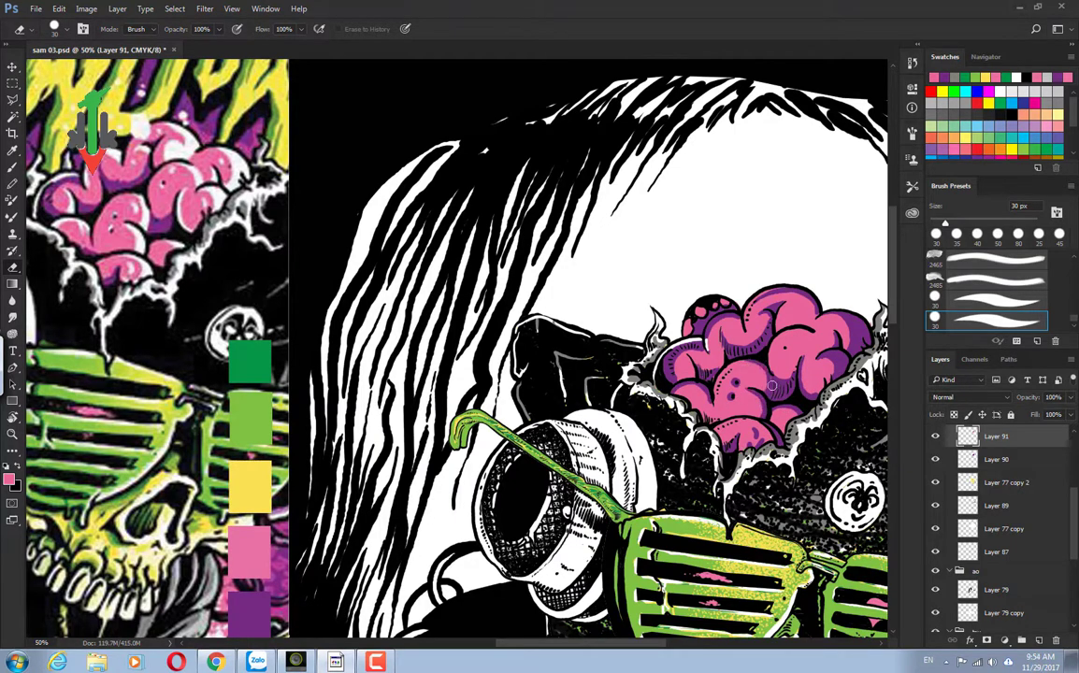
{"action": "key", "text": "alt+bracketleft"}
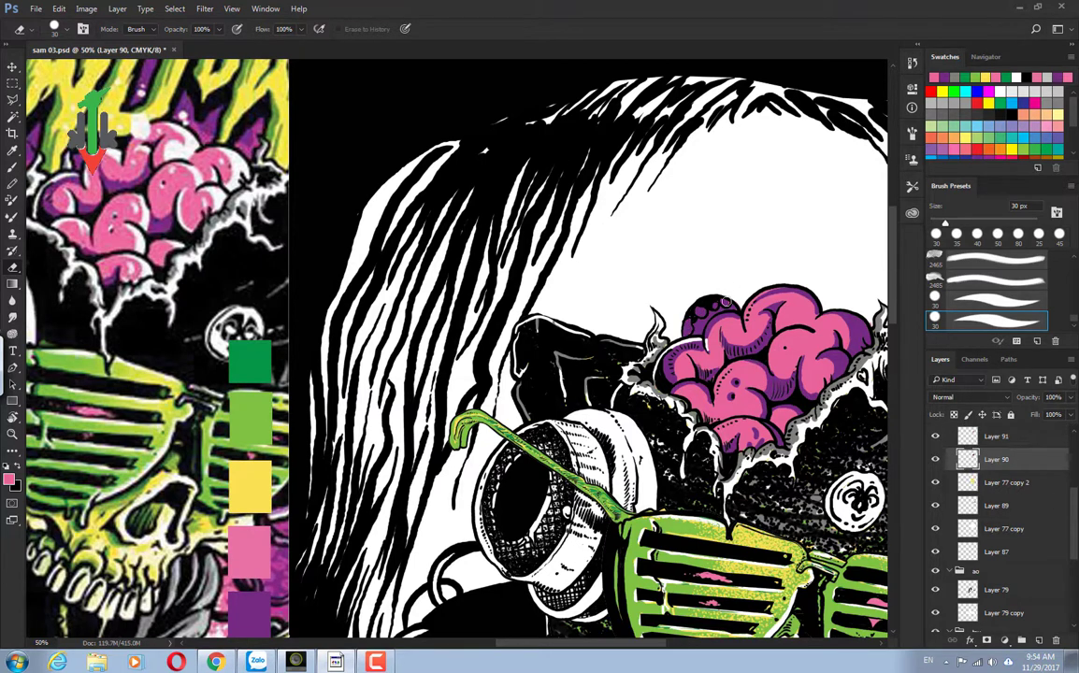
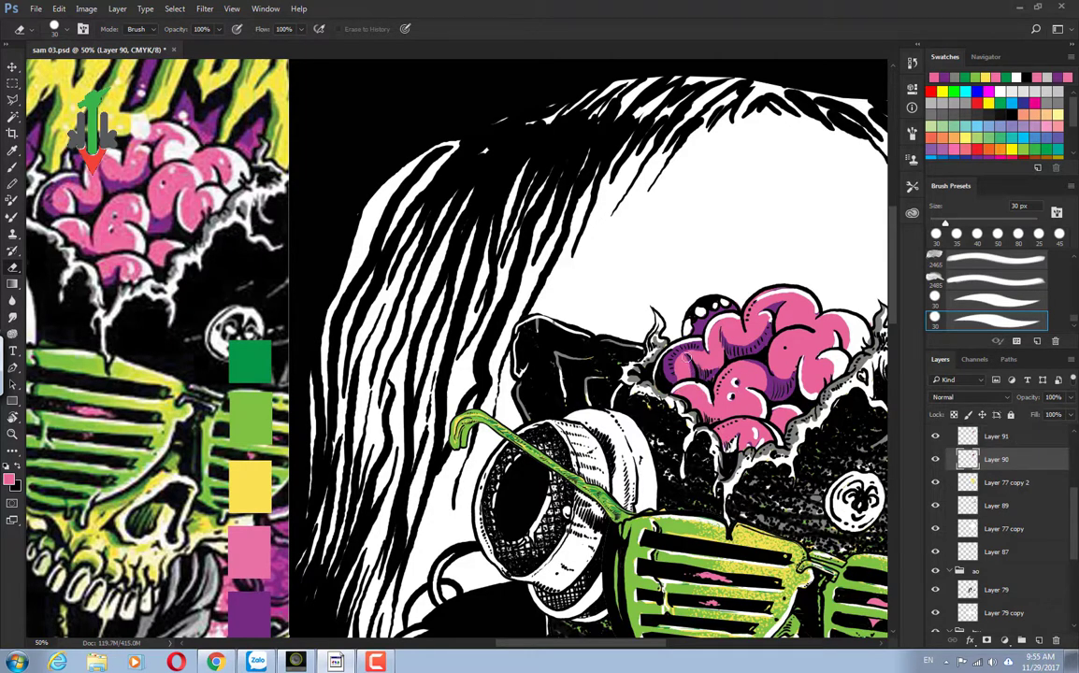
Step: Nudge the line-art Layer 73 in the dau lau group slightly sideways
{"action": "left_click", "coordinate": [655, 358], "text": "alt"}
{"action": "key", "text": "e"}
{"action": "scroll", "coordinate": [622, 351], "scroll_direction": "down", "scroll_amount": 2}
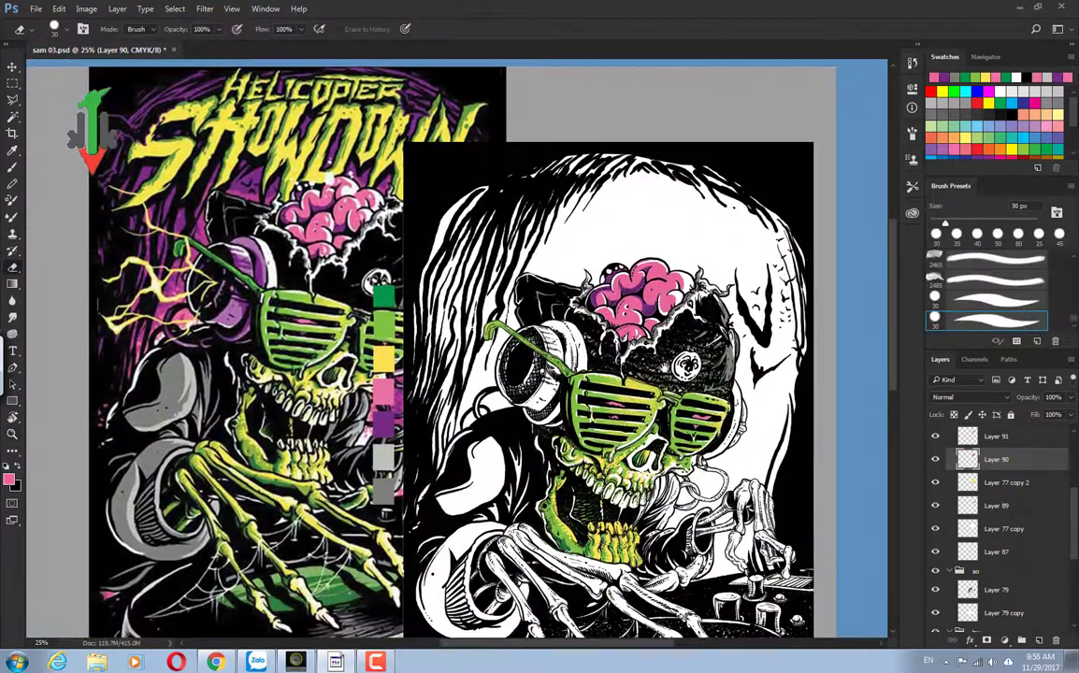
{"action": "scroll", "coordinate": [621, 350], "scroll_direction": "down", "scroll_amount": 2}
{"action": "left_click", "coordinate": [946, 455]}
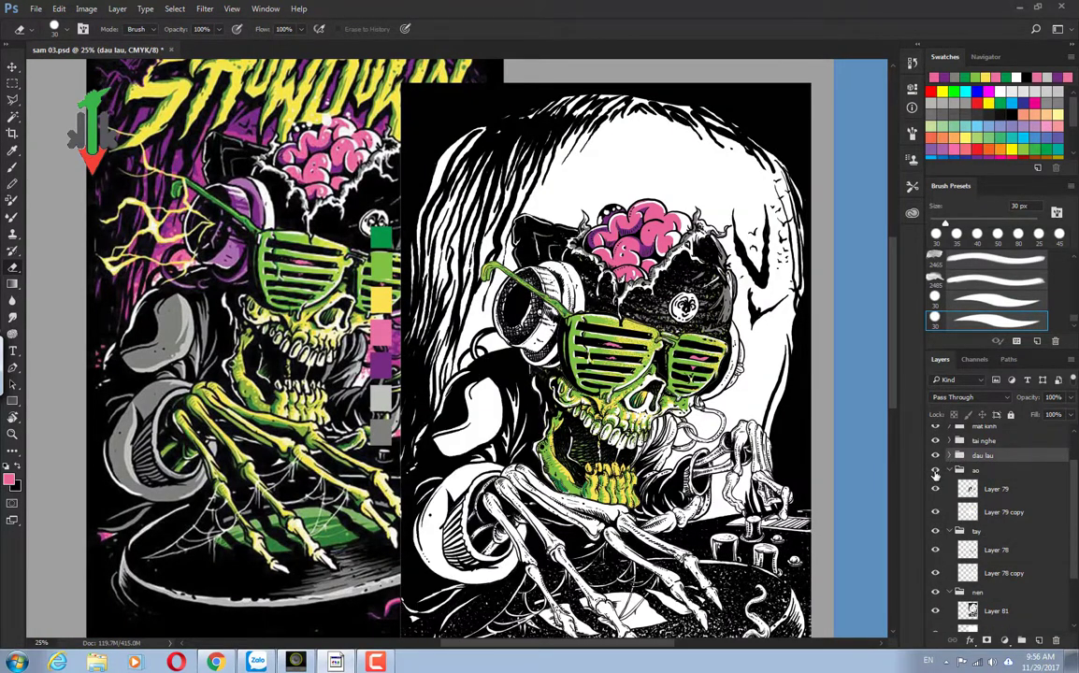
{"action": "key", "text": "v"}
{"action": "left_click_drag", "start_coordinate": [323, 318], "coordinate": [342, 317]}
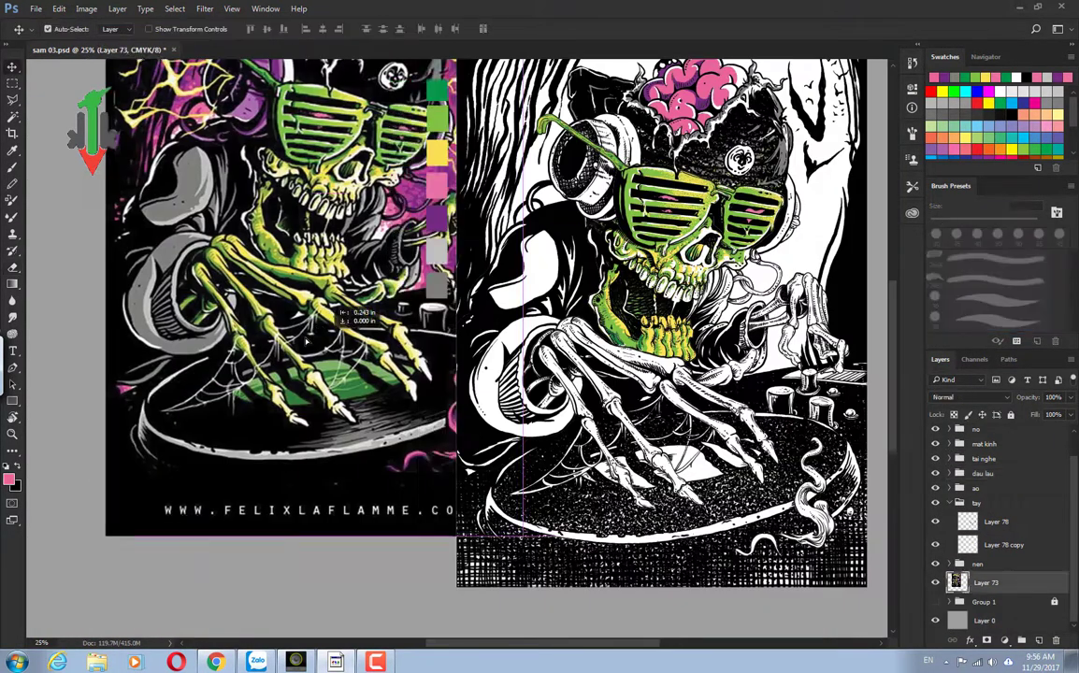
Step: Zoom in on the skeleton hand and duplicate Layer 78 copy as Layer 78 copy 2
{"action": "key", "text": "z"}
{"action": "left_click", "coordinate": [168, 299]}
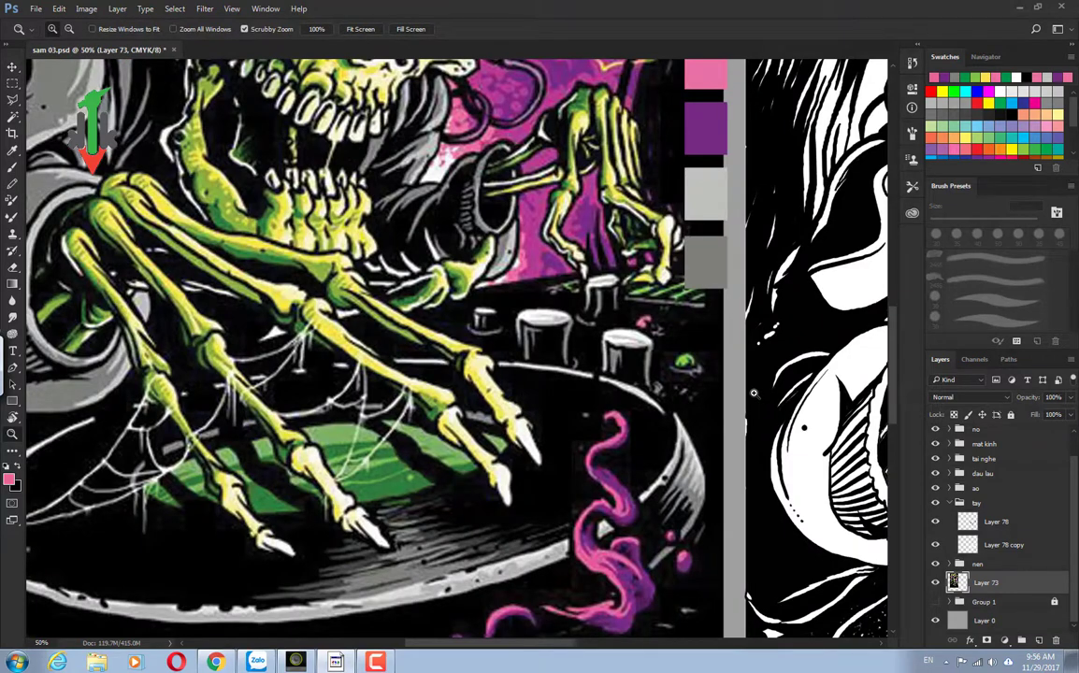
{"action": "left_click", "coordinate": [973, 545]}
{"action": "key", "text": "ctrl+j"}
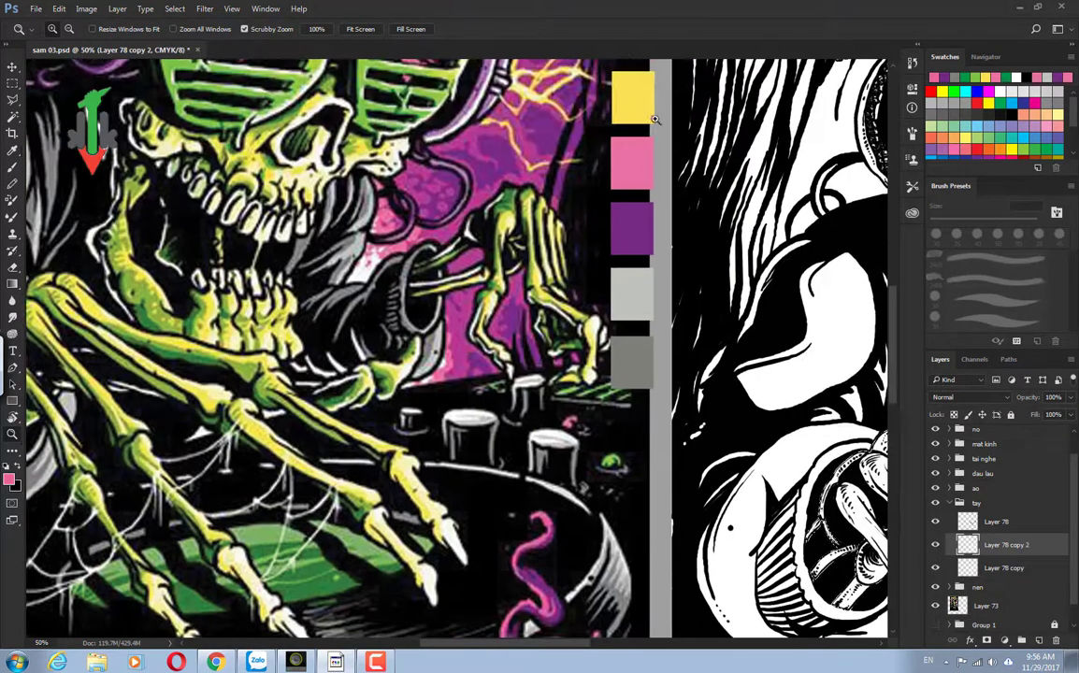
Step: Sample yellow and green from the poster onto a new layer, then reveal yellow fingertips with a 70 px eraser
{"action": "key", "text": "i"}
{"action": "left_click", "coordinate": [1038, 639]}
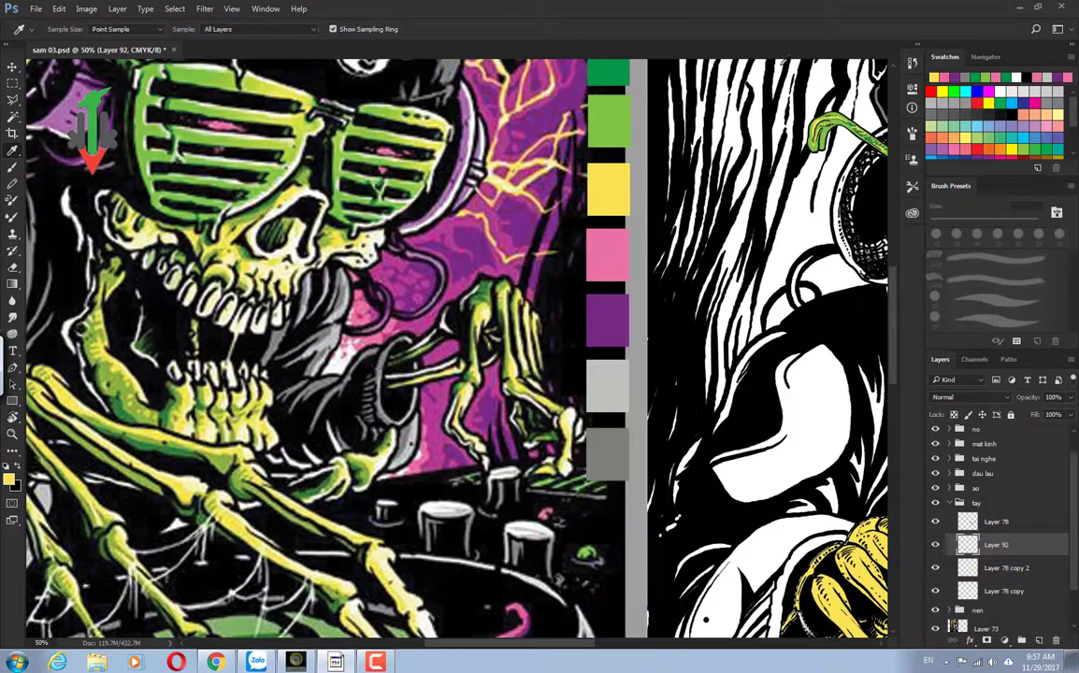
{"action": "left_click", "coordinate": [1003, 590]}
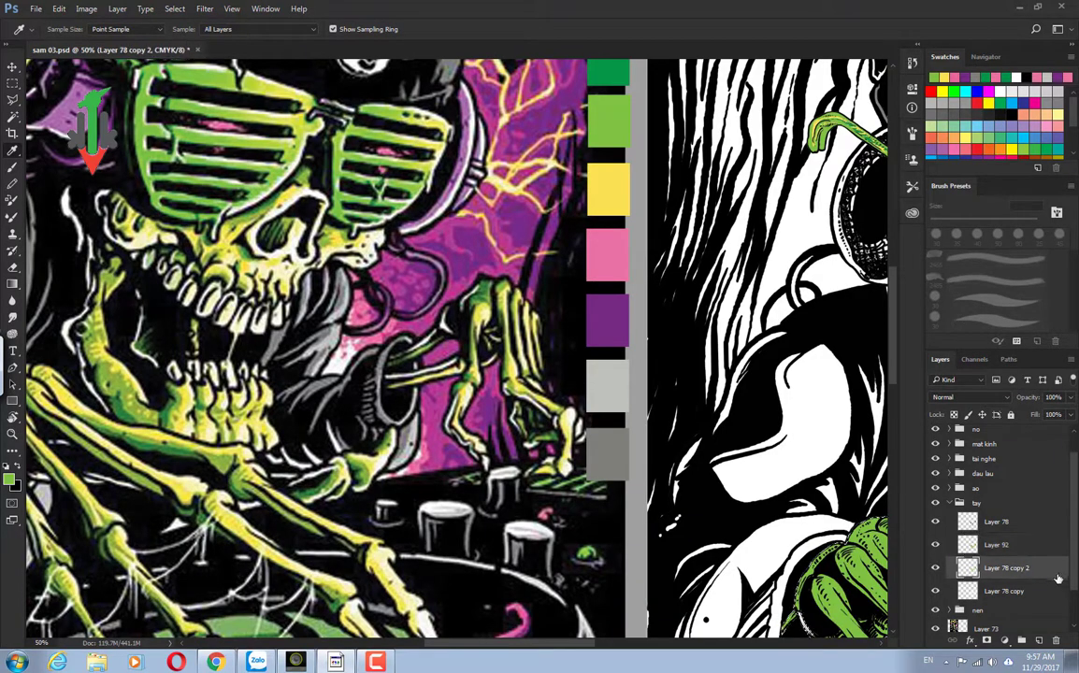
{"action": "key", "text": "ctrl+v"}
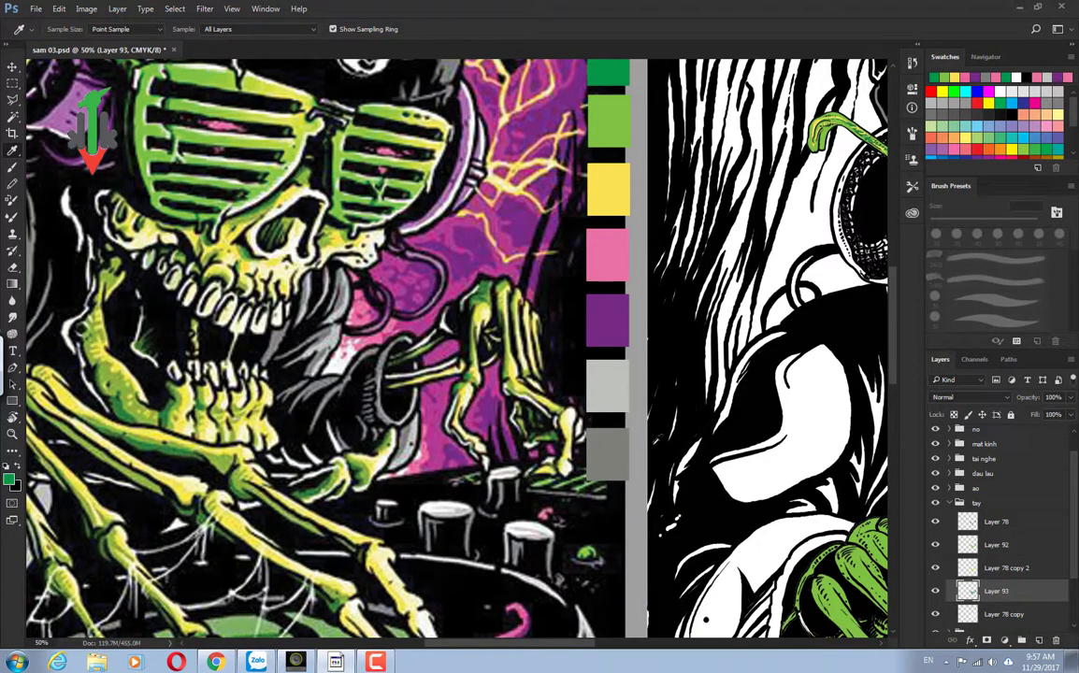
{"action": "key", "text": "ctrl+minus"}
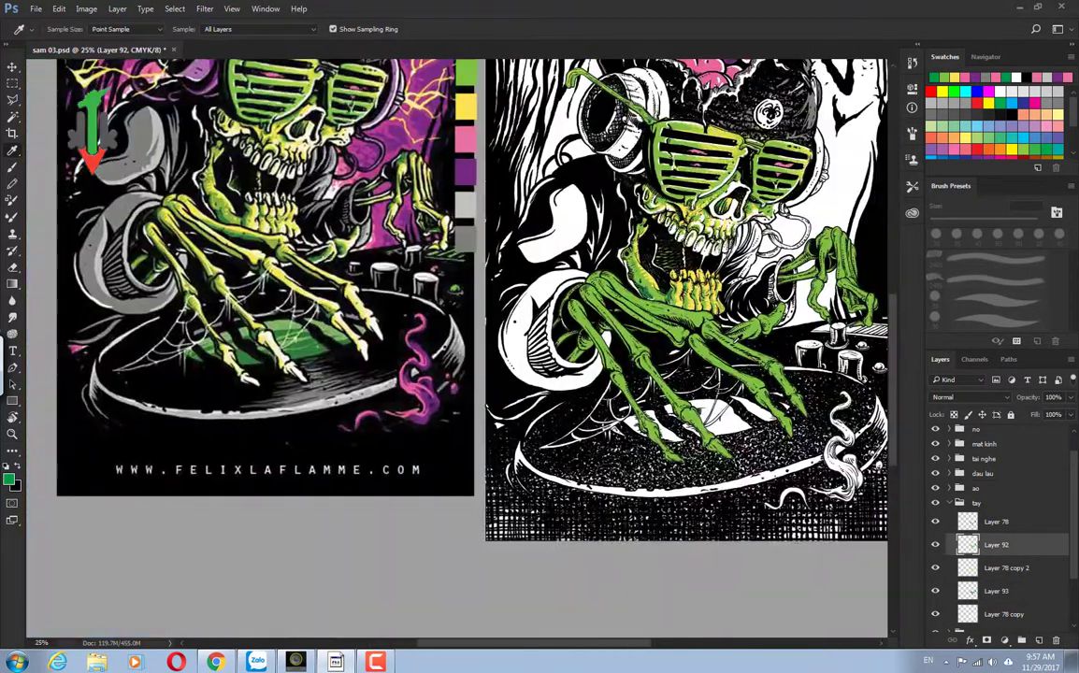
{"action": "key", "text": "e"}
{"action": "key", "text": "bracketright"}
{"action": "key", "text": "bracketright"}
{"action": "key", "text": "bracketright"}
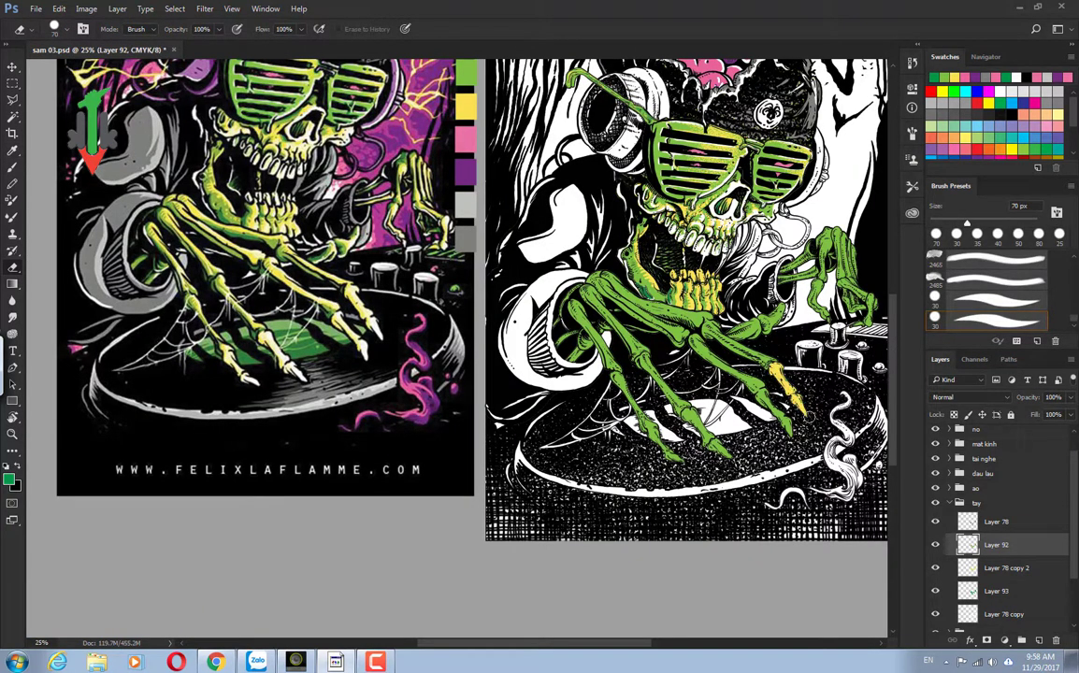
{"action": "left_click_drag", "start_coordinate": [693, 418], "coordinate": [726, 456]}
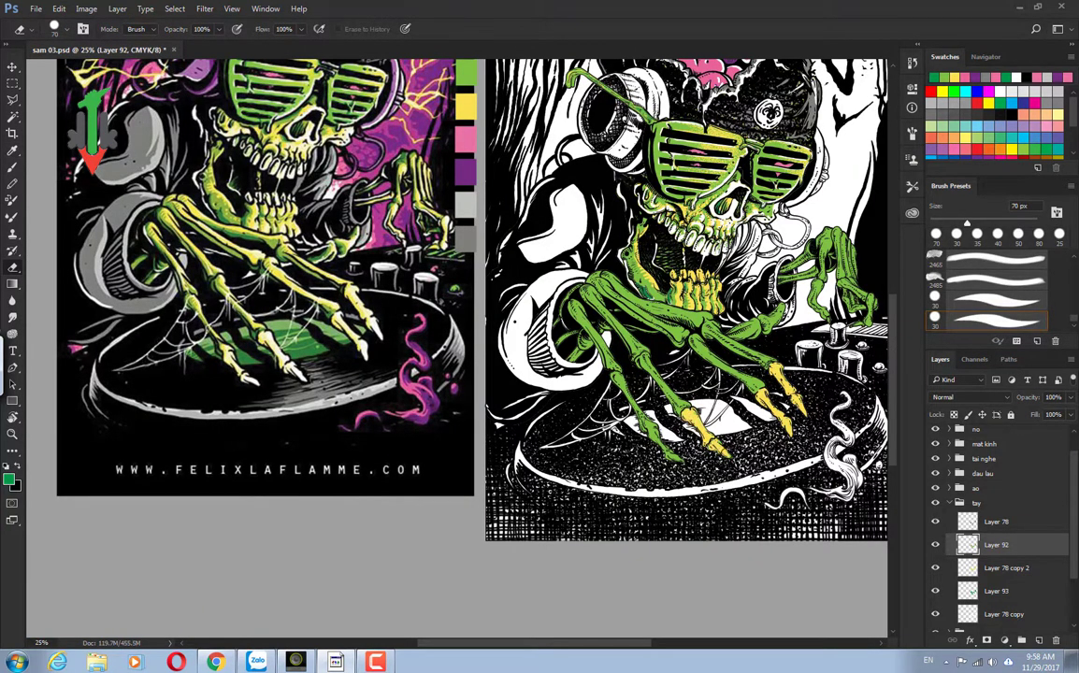
{"action": "left_click_drag", "start_coordinate": [654, 432], "coordinate": [677, 456]}
Step: Reveal yellow along the finger bones and the raised finger with a 50 px eraser
{"action": "left_click", "coordinate": [721, 391], "text": "ctrl"}
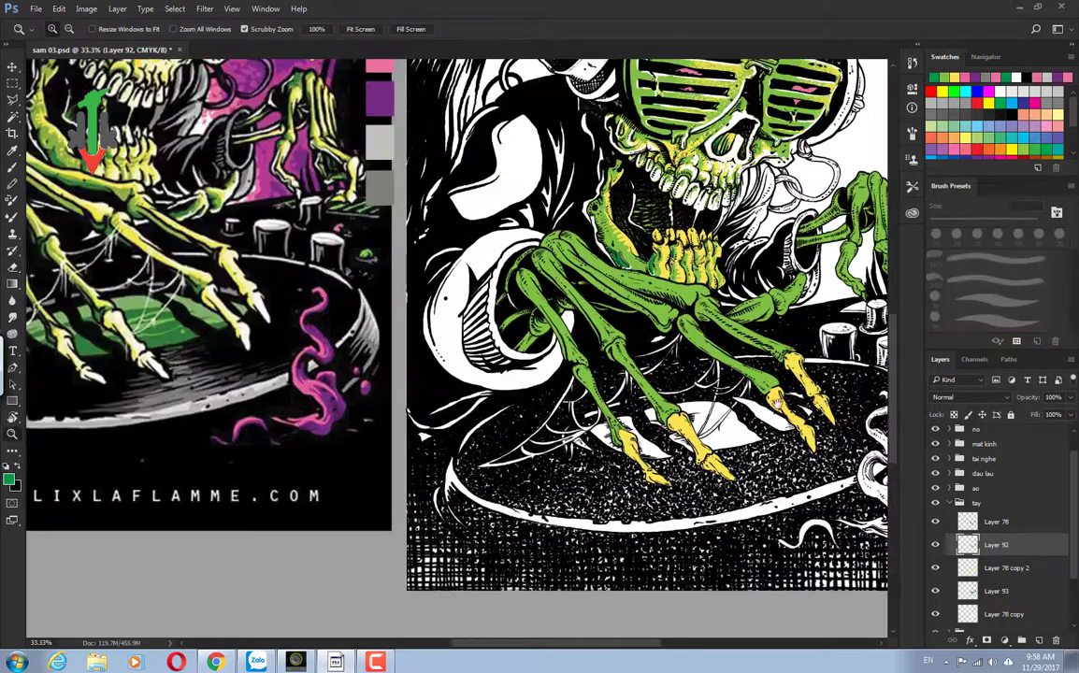
{"action": "key", "text": "e"}
{"action": "left_click_drag", "start_coordinate": [703, 314], "coordinate": [632, 274]}
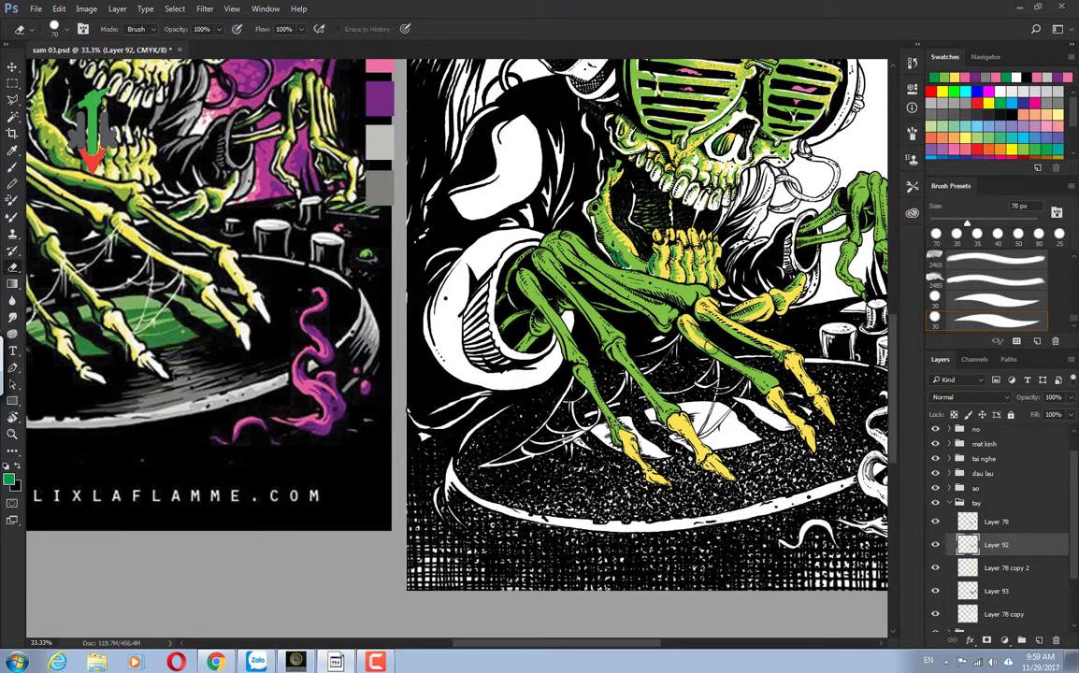
{"action": "left_click_drag", "start_coordinate": [600, 255], "coordinate": [680, 271]}
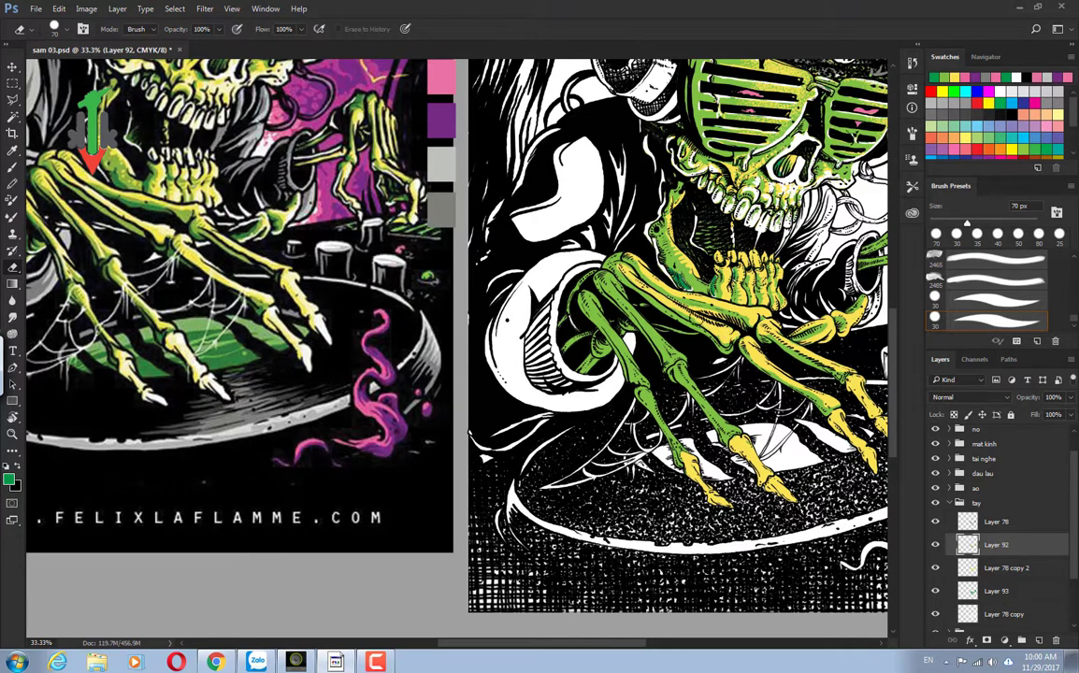
{"action": "scroll", "coordinate": [553, 234], "scroll_direction": "up", "scroll_amount": 2}
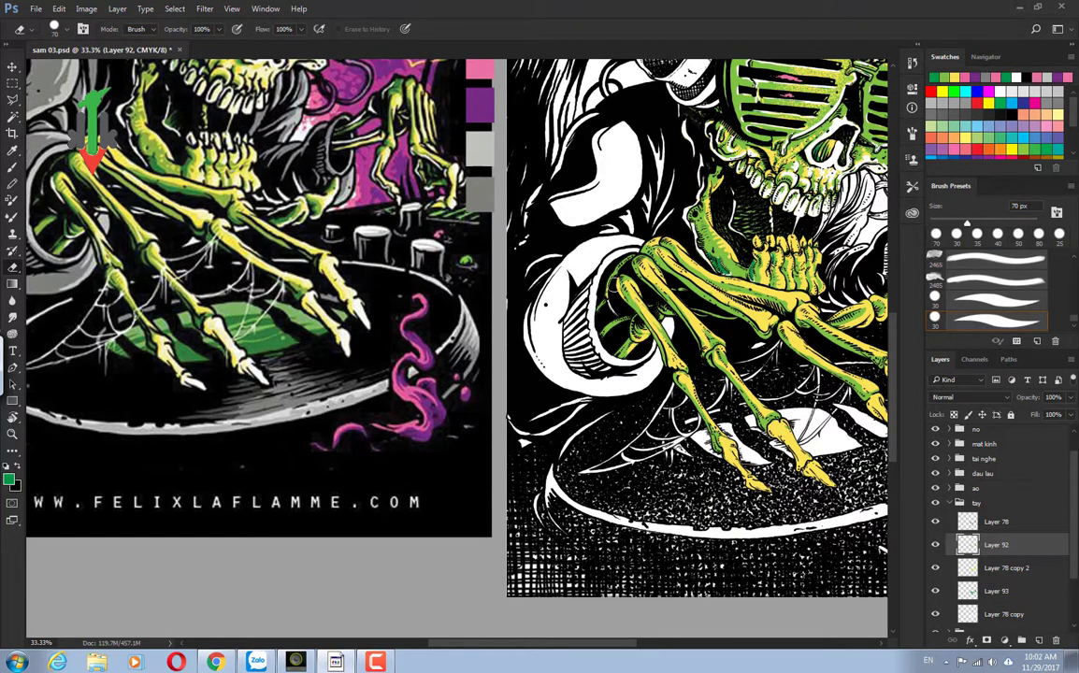
{"action": "scroll", "coordinate": [556, 254], "scroll_direction": "right", "scroll_amount": 3}
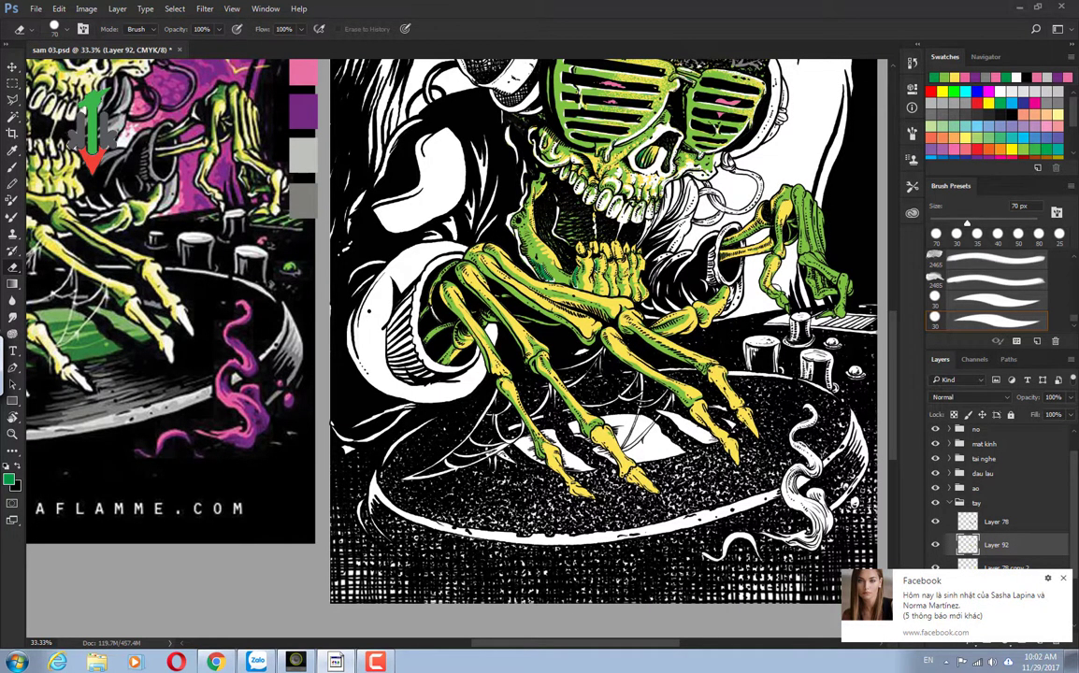
{"action": "key", "text": "bracketleft"}
{"action": "key", "text": "bracketleft"}
{"action": "key", "text": "bracketleft"}
{"action": "key", "text": "bracketleft"}
{"action": "key", "text": "bracketleft"}
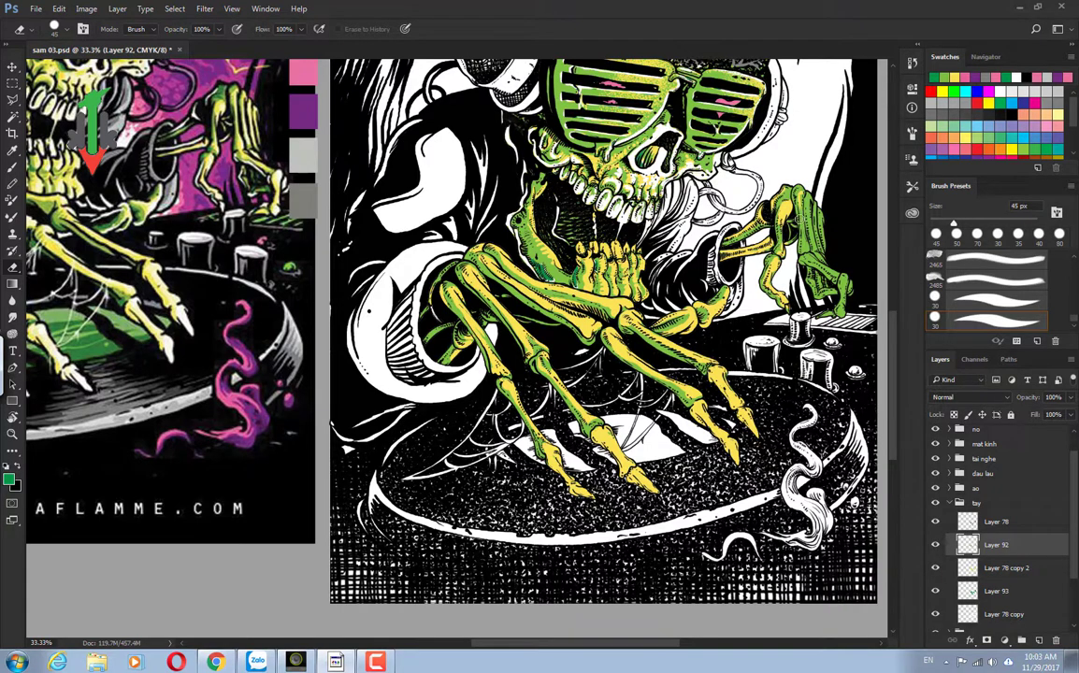
{"action": "scroll", "coordinate": [726, 178], "scroll_direction": "up", "scroll_amount": 2}
{"action": "mouse_move", "coordinate": [729, 145]}
{"action": "left_mouse_down"}
{"action": "mouse_move", "coordinate": [720, 234]}
{"action": "mouse_move", "coordinate": [715, 150]}
{"action": "mouse_move", "coordinate": [739, 140]}
{"action": "mouse_move", "coordinate": [752, 238]}
{"action": "mouse_move", "coordinate": [617, 131]}
{"action": "mouse_move", "coordinate": [640, 173]}
{"action": "mouse_move", "coordinate": [621, 150]}
{"action": "mouse_move", "coordinate": [669, 190]}
{"action": "mouse_move", "coordinate": [670, 252]}
{"action": "mouse_move", "coordinate": [626, 217]}
{"action": "mouse_move", "coordinate": [615, 183]}
{"action": "left_mouse_up"}
Step: Zoom out to the whole artwork and check the Layer 78 copy 2 hand layer
{"action": "key", "text": "ctrl+minus"}
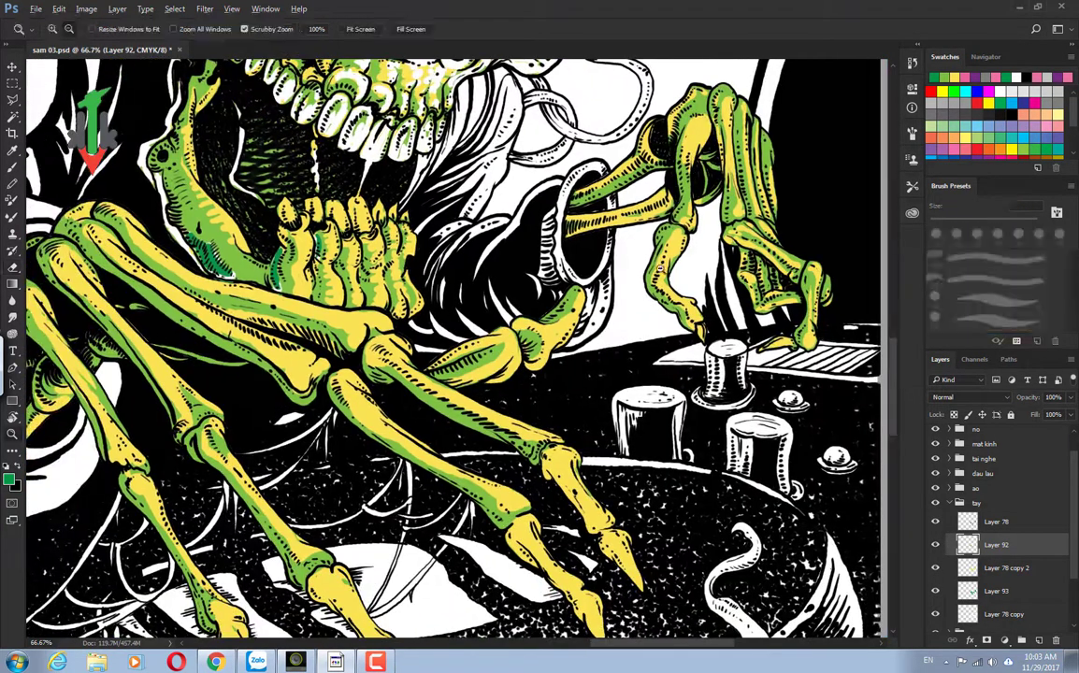
{"action": "key", "text": "ctrl+minus"}
{"action": "key", "text": "ctrl+minus"}
{"action": "left_click", "coordinate": [1052, 568]}
{"action": "left_click", "coordinate": [935, 568], "text": "alt"}
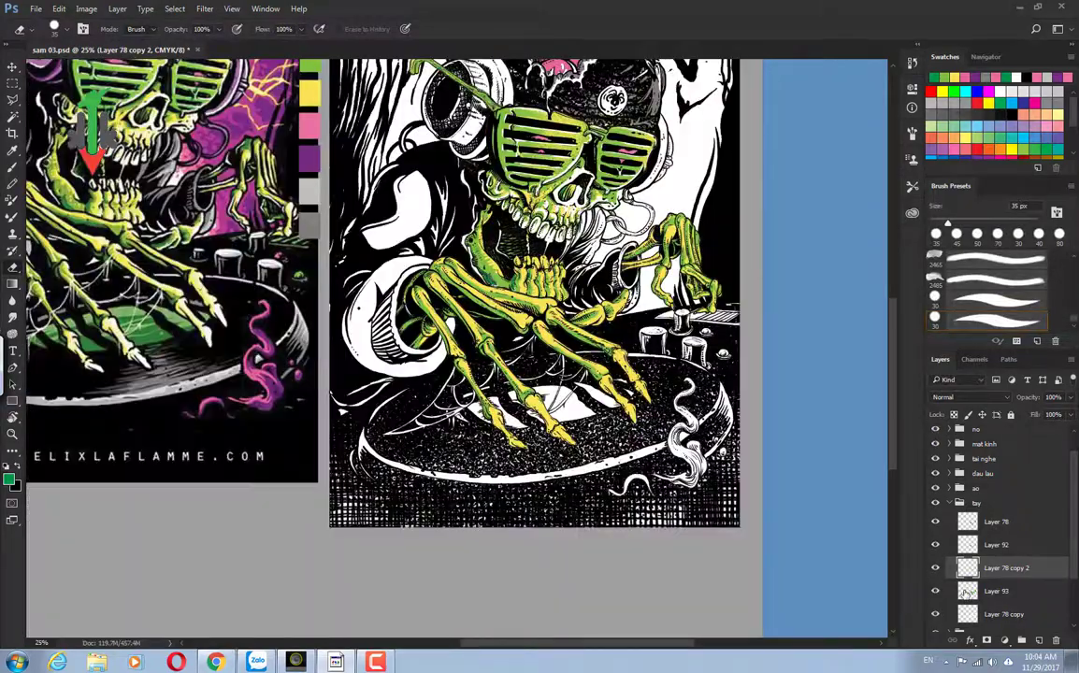
Step: Move Layer 78 copy above Layer 93 and select Layer 78 copy 2
{"action": "left_click_drag", "start_coordinate": [1005, 614], "coordinate": [1028, 567]}
{"action": "left_click", "coordinate": [1029, 568]}
{"action": "key", "text": "ctrl+plus"}
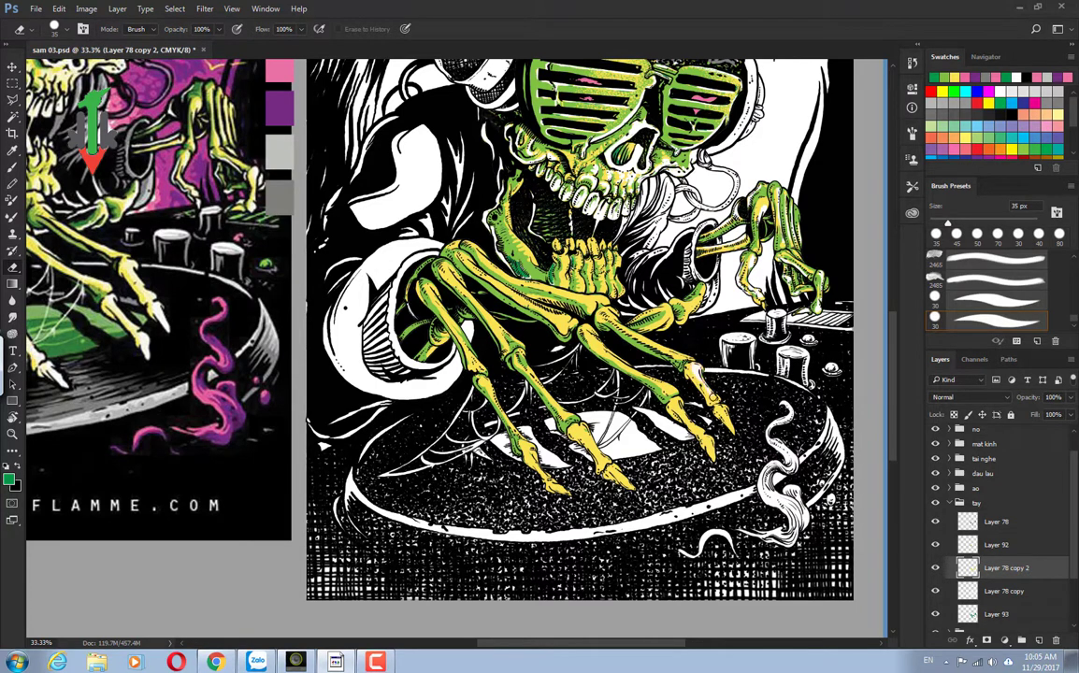
Step: Inspect the hands, then collapse the groups and select Layer 79 copy in the ao group
{"action": "scroll", "coordinate": [621, 383], "scroll_direction": "up", "scroll_amount": 2}
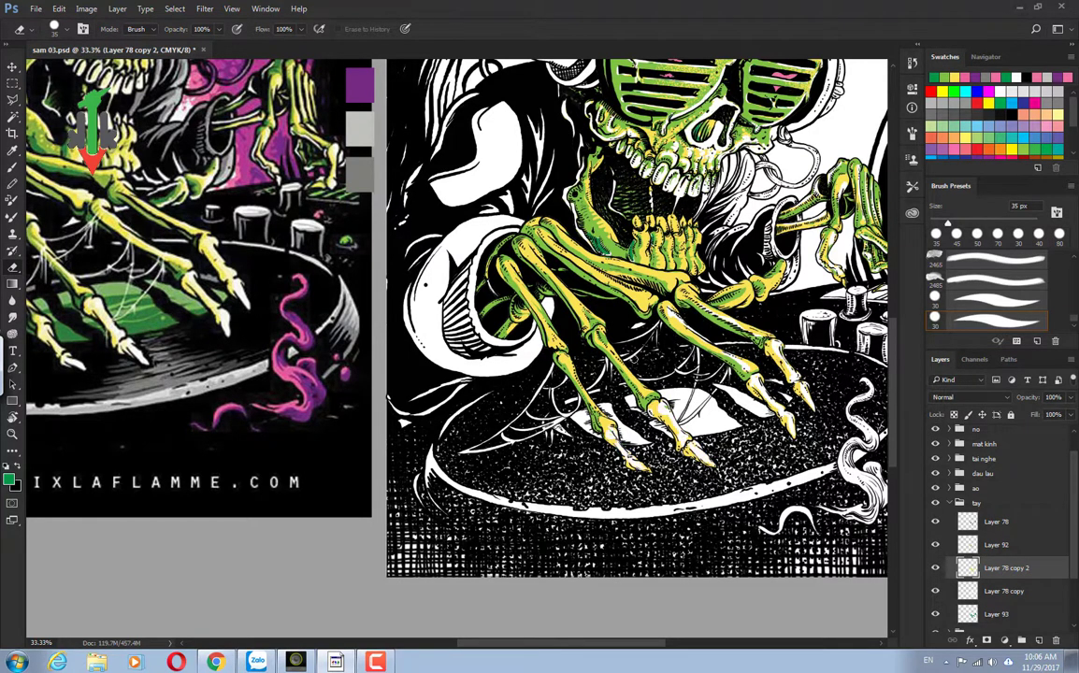
{"action": "left_click_drag", "start_coordinate": [551, 318], "coordinate": [670, 335]}
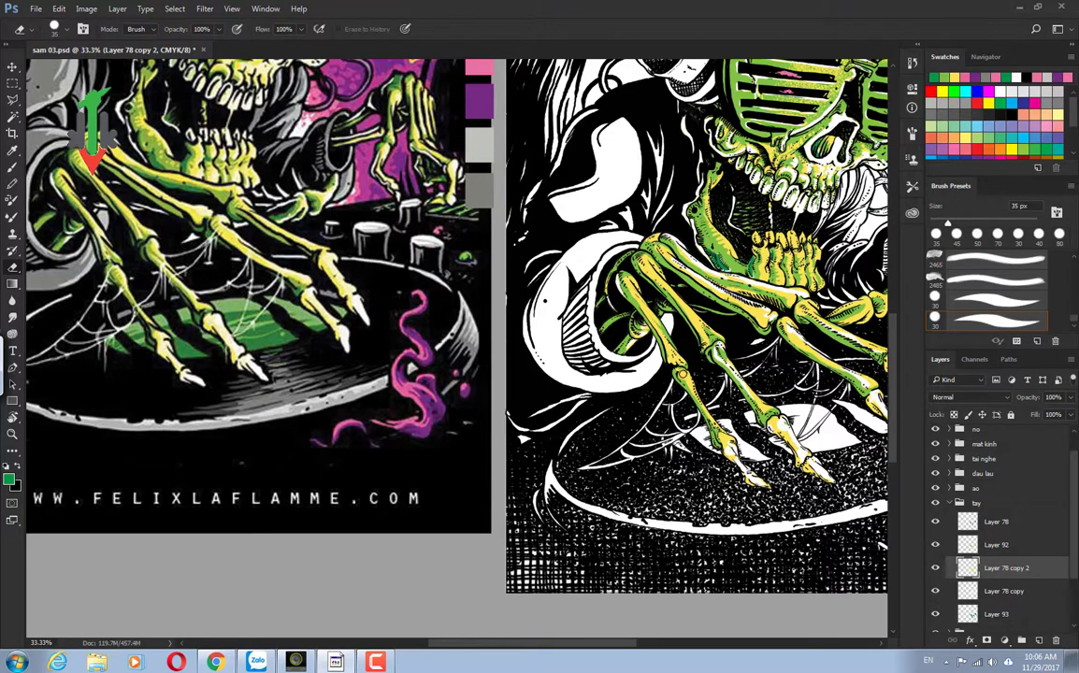
{"action": "left_click_drag", "start_coordinate": [680, 281], "coordinate": [541, 413]}
{"action": "scroll", "coordinate": [581, 403], "scroll_direction": "down", "scroll_amount": 3}
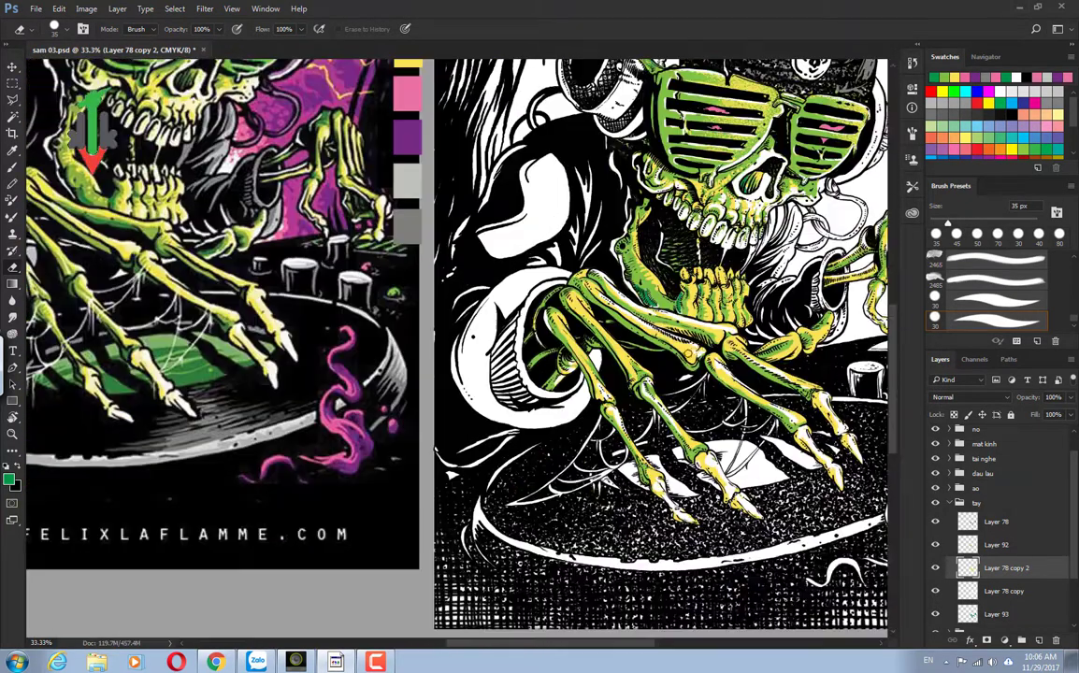
{"action": "key", "text": "ctrl+minus"}
{"action": "left_click", "coordinate": [976, 529]}
{"action": "left_click", "coordinate": [860, 486], "text": "ctrl"}
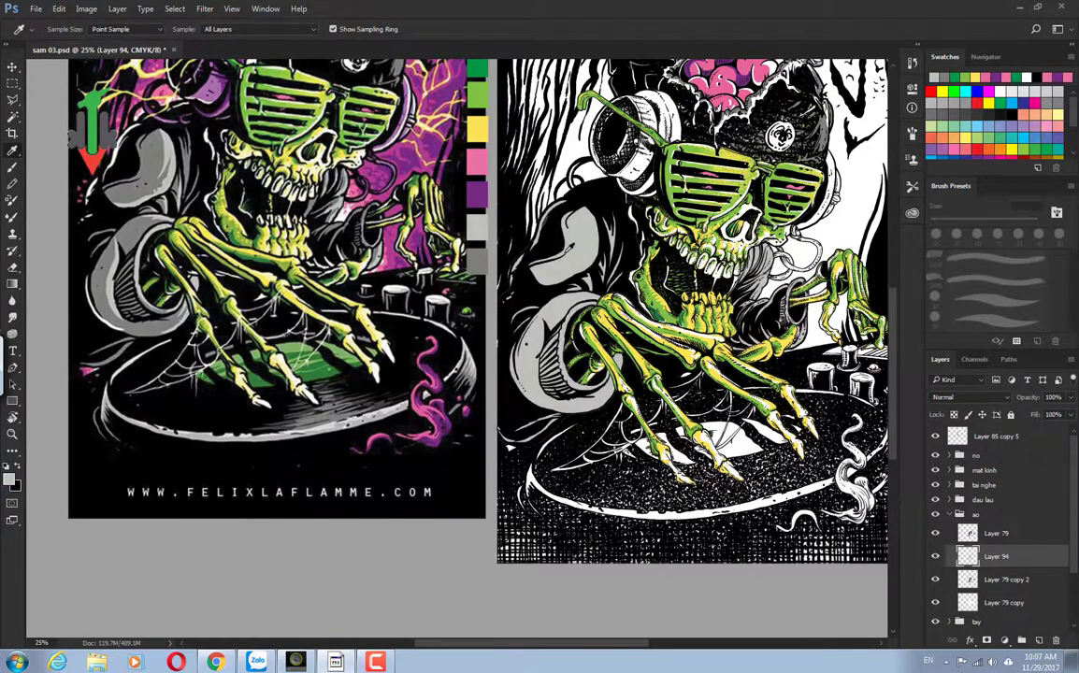
Step: Erase grey sleeve shading on Layer 79 copy 2 and Layer 94 with a 50 px eraser
{"action": "double_click", "coordinate": [1019, 580]}
{"action": "key", "text": "Escape"}
{"action": "key", "text": "e"}
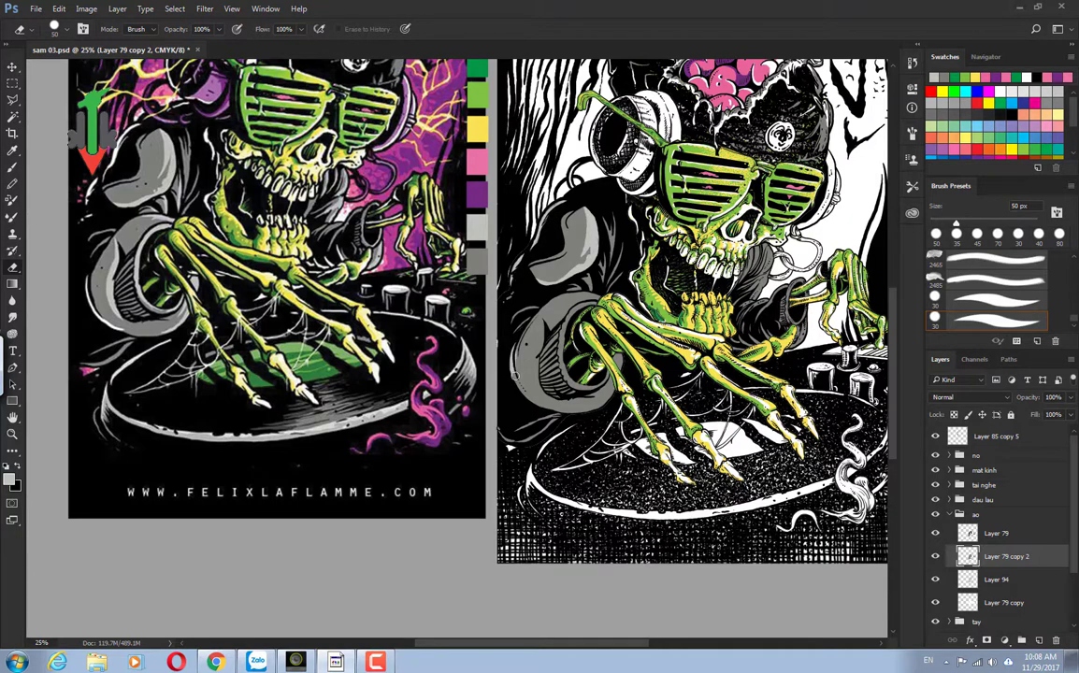
{"action": "mouse_move", "coordinate": [579, 410]}
{"action": "left_mouse_down"}
{"action": "mouse_move", "coordinate": [557, 325]}
{"action": "mouse_move", "coordinate": [546, 329]}
{"action": "left_mouse_up"}
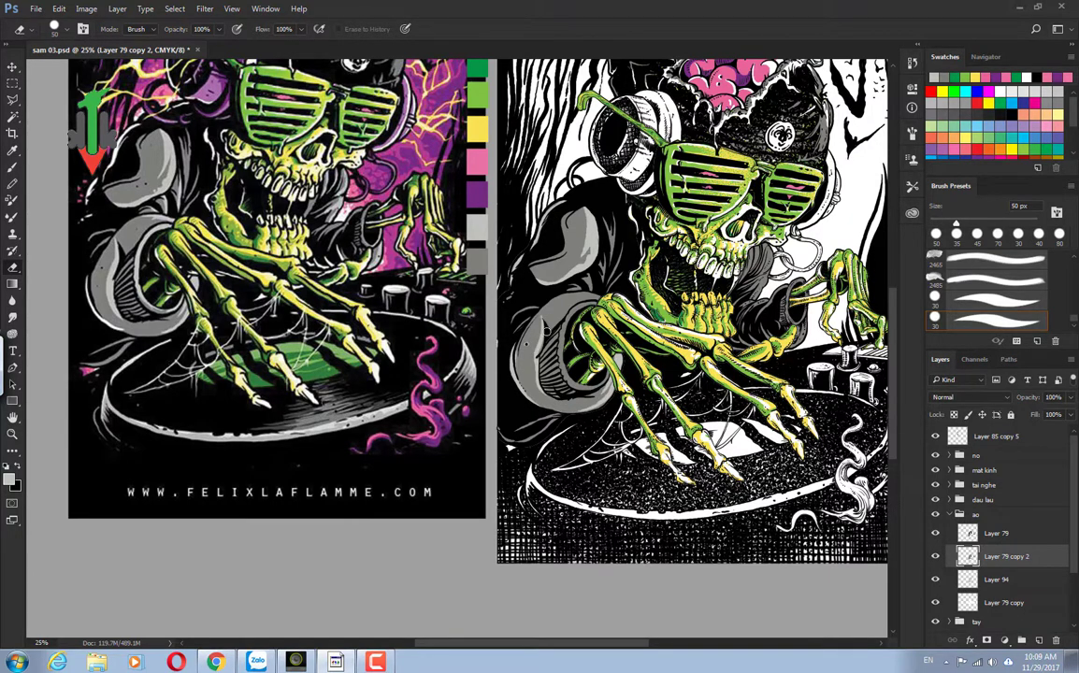
{"action": "left_click_drag", "start_coordinate": [567, 375], "coordinate": [564, 321]}
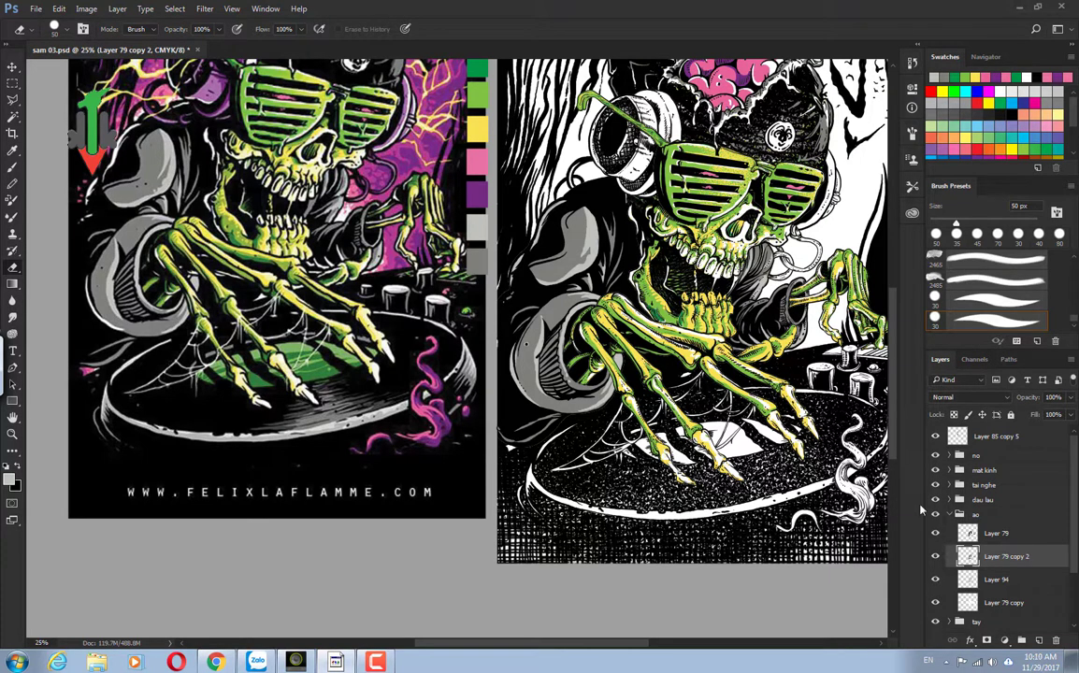
{"action": "key", "text": "alt+bracketleft"}
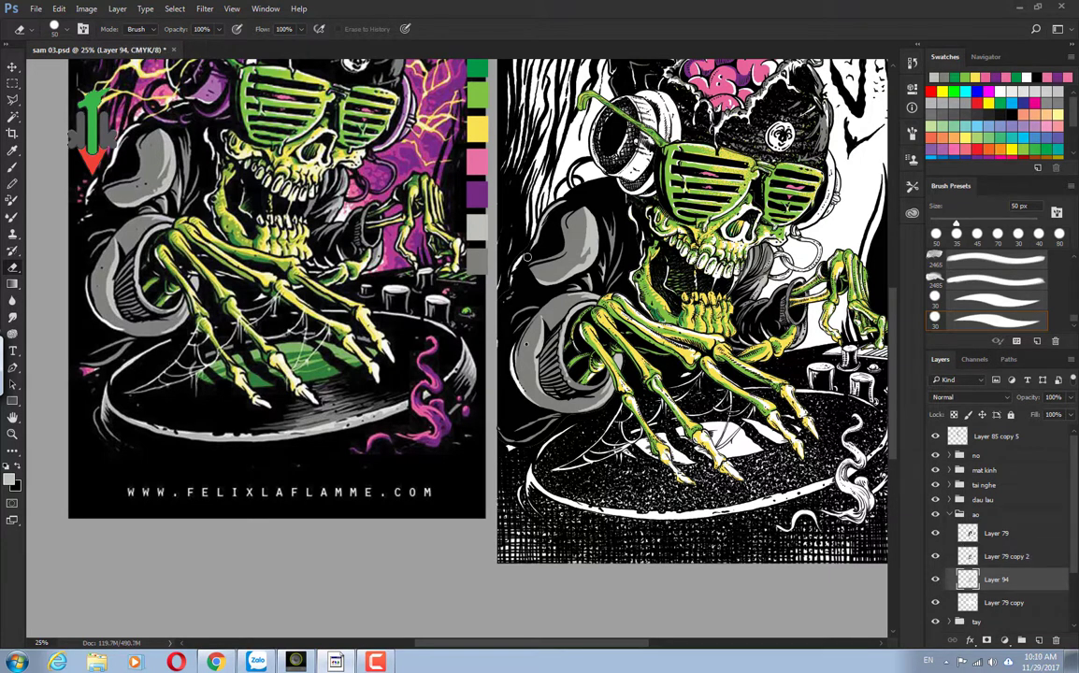
{"action": "left_click_drag", "start_coordinate": [518, 230], "coordinate": [521, 182]}
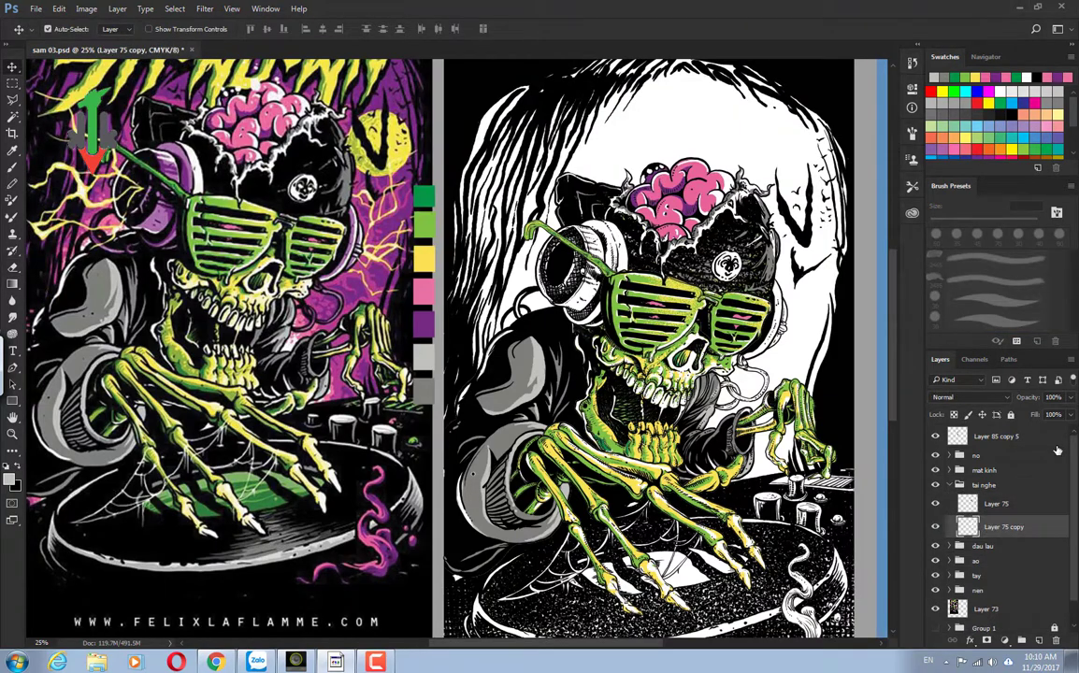
Step: Duplicate the headphone layer and erase the purple spill along its left edge
{"action": "key", "text": "ctrl+j"}
{"action": "key", "text": "i"}
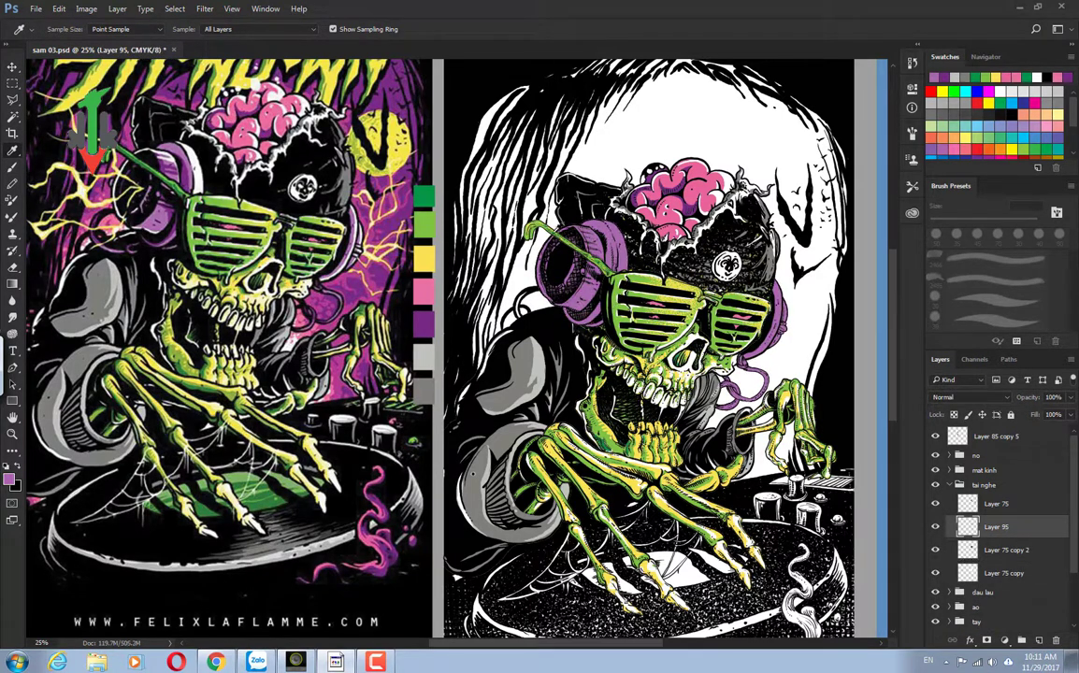
{"action": "key", "text": "e"}
{"action": "left_click_drag", "start_coordinate": [588, 237], "coordinate": [566, 262]}
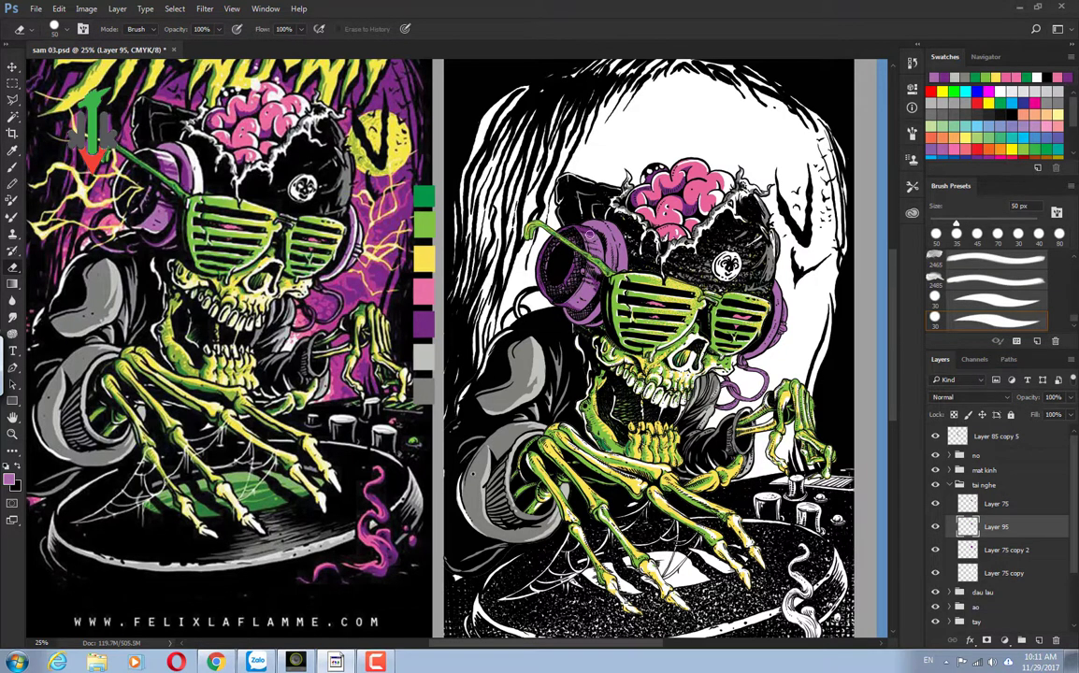
{"action": "key", "text": "bracketleft"}
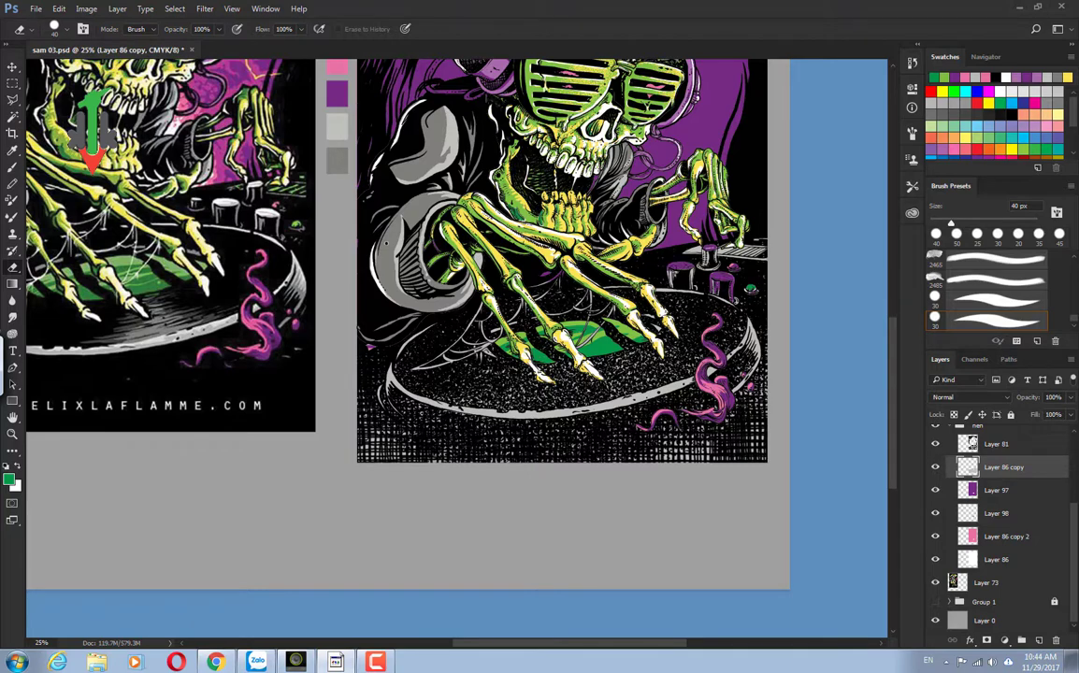
Step: Paint the turntable's small knob top pink on Layer 86 copy 2
{"action": "left_click", "coordinate": [999, 489]}
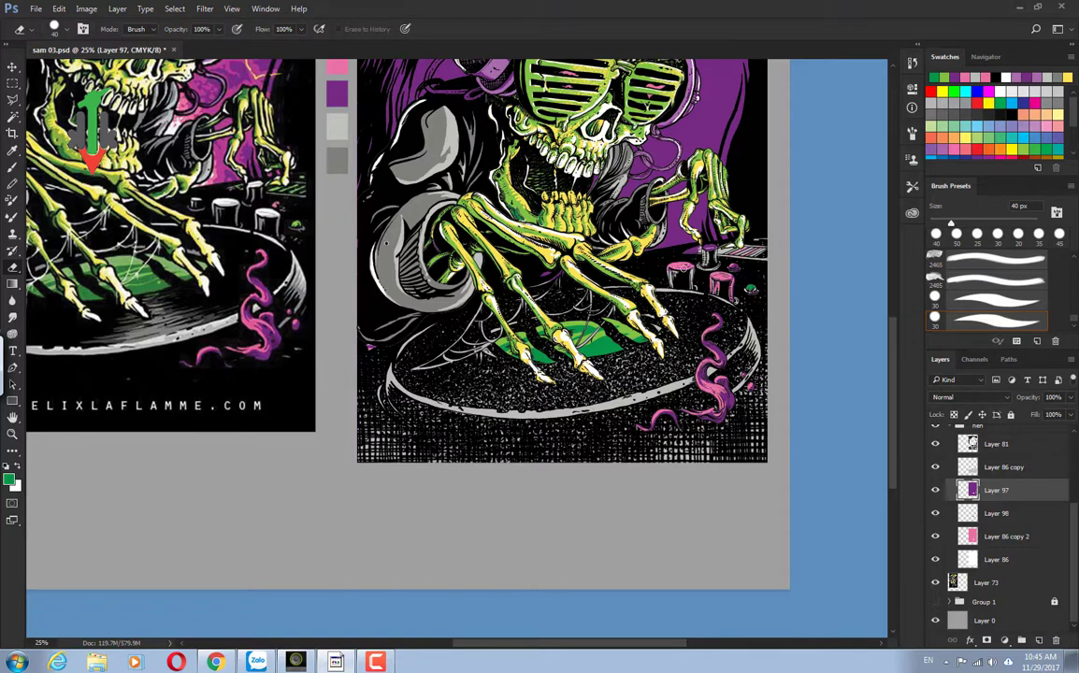
{"action": "left_click", "coordinate": [1046, 540]}
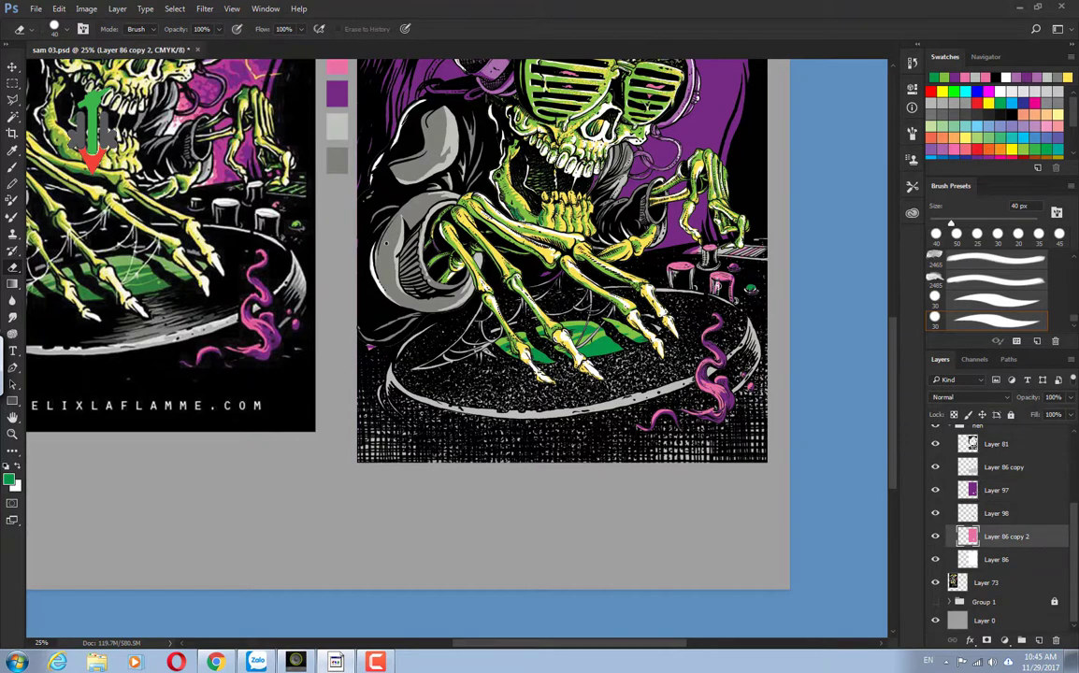
{"action": "left_click_drag", "start_coordinate": [714, 279], "coordinate": [728, 275]}
{"action": "key", "text": "b"}
{"action": "key", "text": "alt+bracketright"}
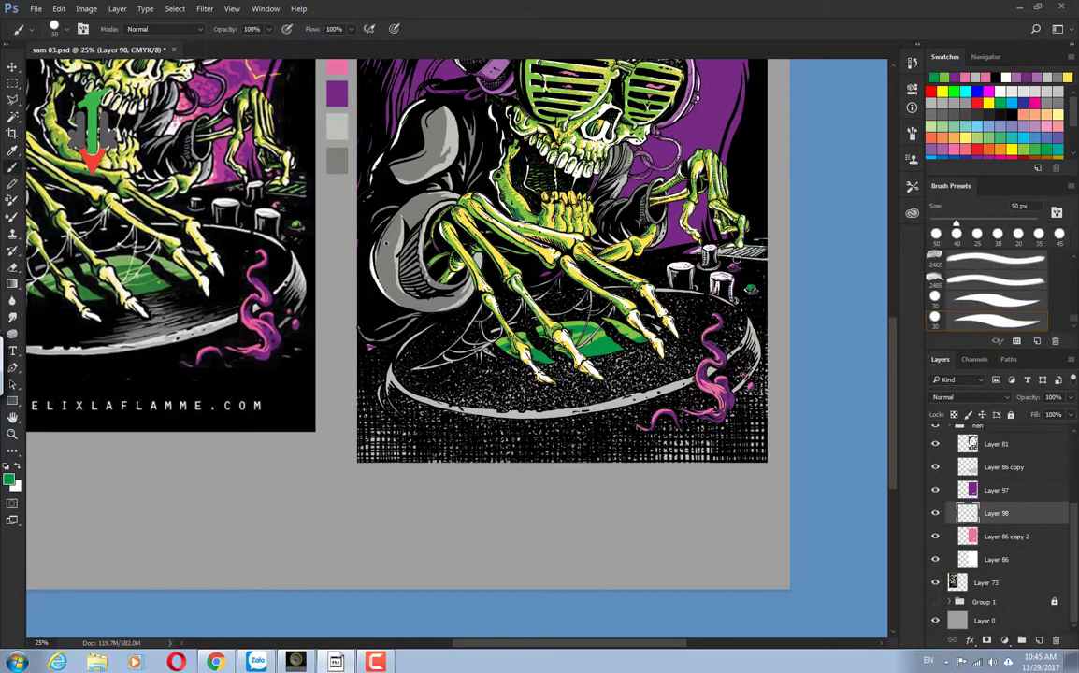
{"action": "left_click_drag", "start_coordinate": [659, 280], "coordinate": [757, 218]}
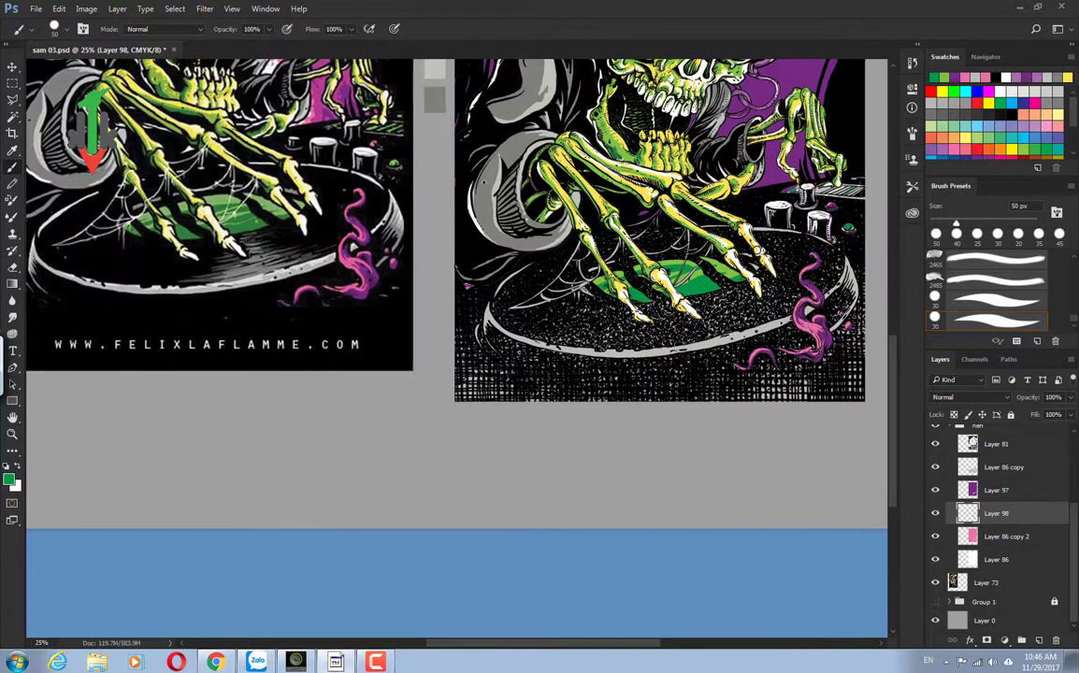
Step: Erase the white marks and the white rim line along the record's edge on Layer 86 copy
{"action": "key", "text": "v"}
{"action": "key", "text": "alt+bracketright"}
{"action": "key", "text": "alt+bracketright"}
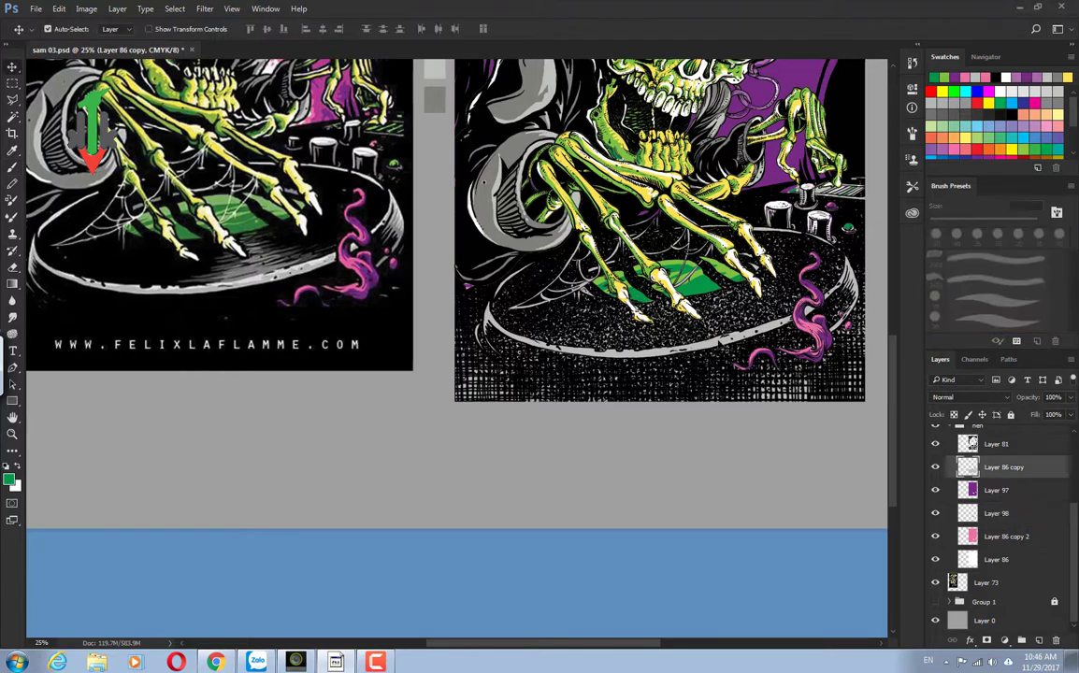
{"action": "key", "text": "e"}
{"action": "left_click_drag", "start_coordinate": [848, 279], "coordinate": [856, 288]}
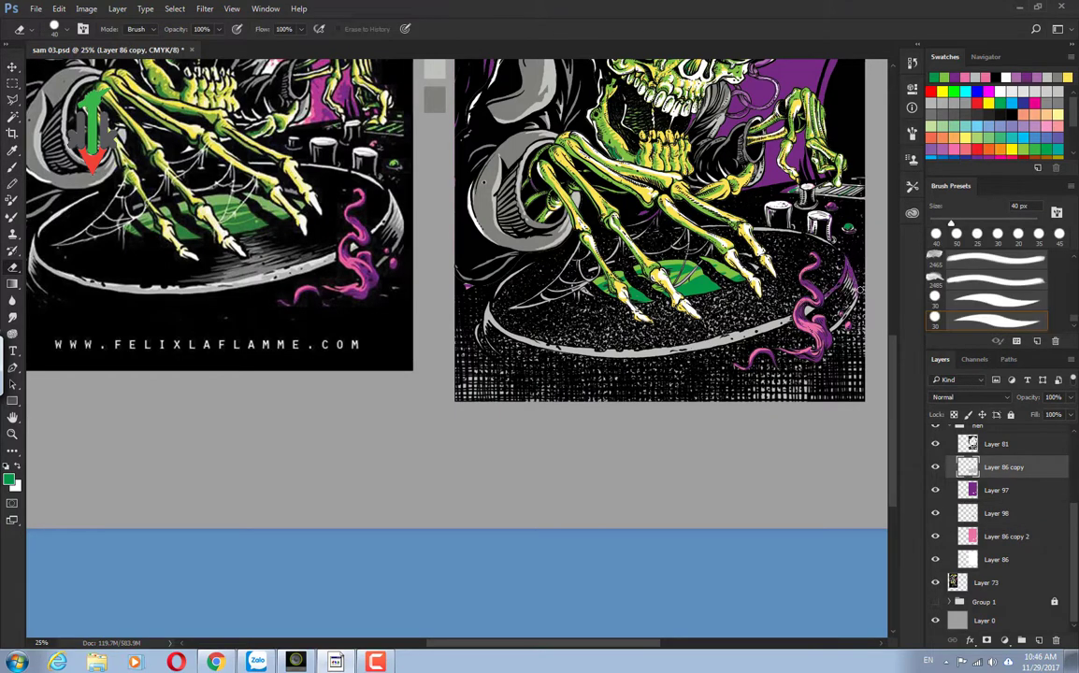
{"action": "left_click_drag", "start_coordinate": [699, 293], "coordinate": [529, 317]}
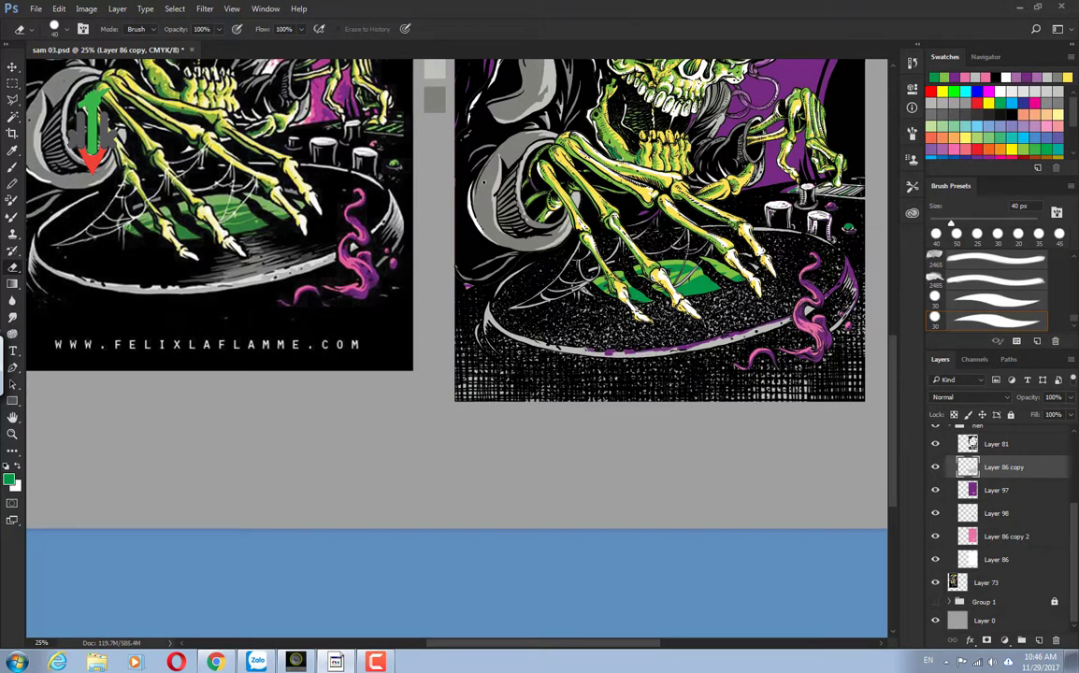
{"action": "mouse_move", "coordinate": [441, 267]}
{"action": "left_mouse_down"}
{"action": "mouse_move", "coordinate": [783, 245]}
{"action": "mouse_move", "coordinate": [765, 240]}
{"action": "left_mouse_up"}
{"action": "left_click", "coordinate": [522, 292], "text": "ctrl"}
{"action": "key", "text": "bracketright"}
{"action": "key", "text": "bracketright"}
{"action": "key", "text": "bracketright"}
{"action": "left_click", "coordinate": [790, 257], "text": "ctrl"}
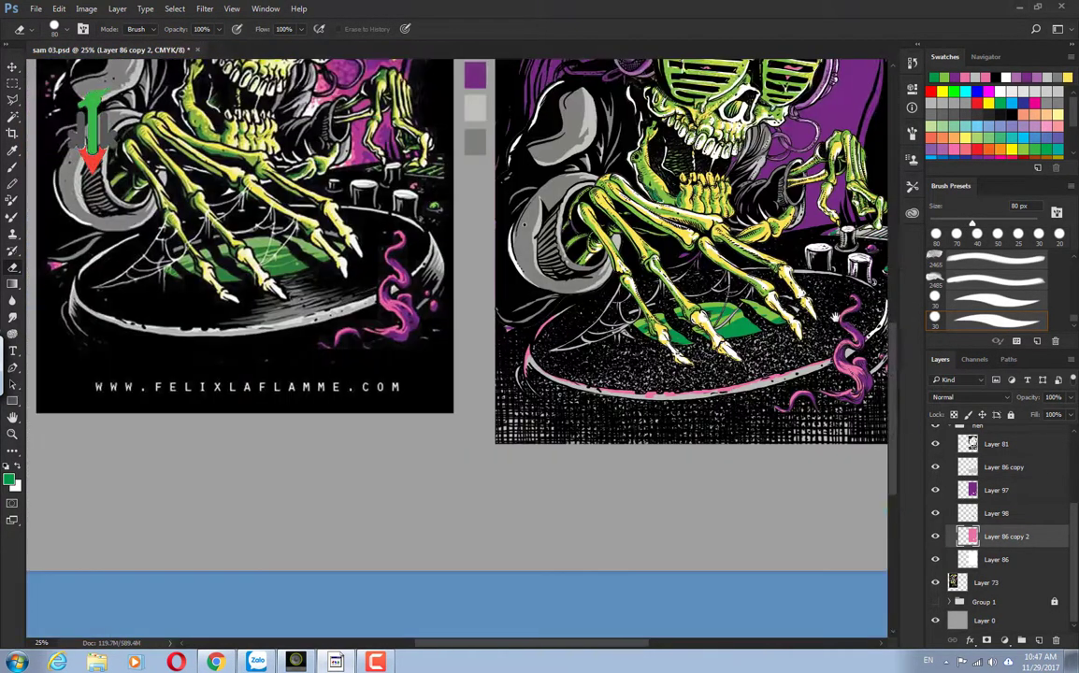
{"action": "scroll", "coordinate": [643, 201], "scroll_direction": "up", "scroll_amount": 5}
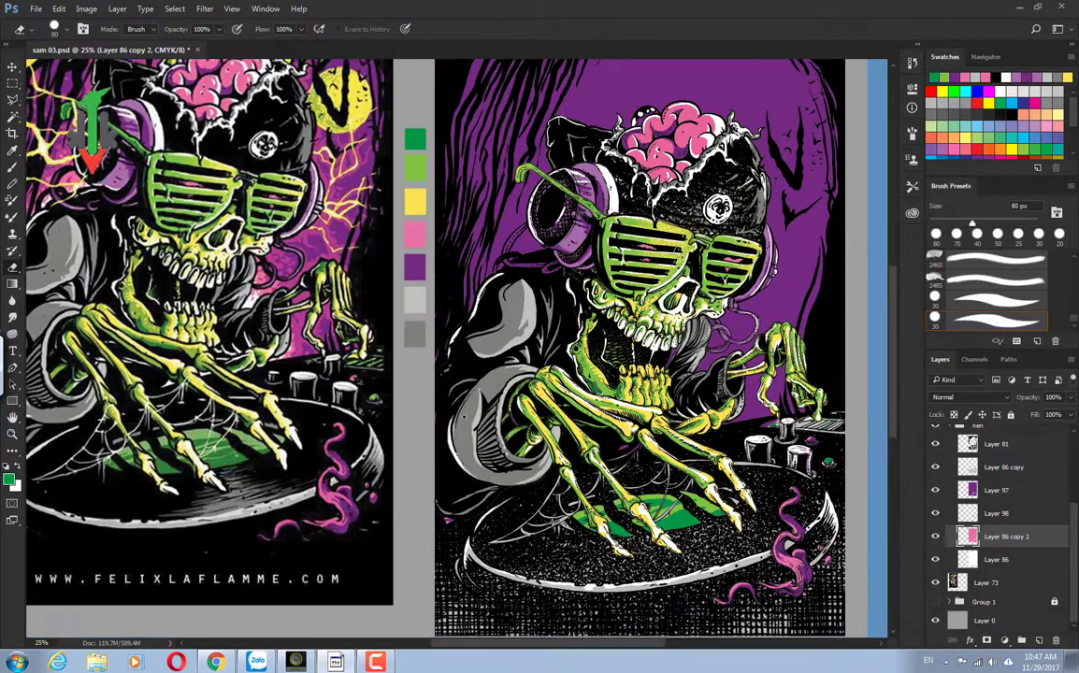
{"action": "scroll", "coordinate": [643, 191], "scroll_direction": "up", "scroll_amount": 1}
Step: Add a yellow filled circle moon at the artwork's upper right on a new layer
{"action": "left_click", "coordinate": [817, 277], "text": "ctrl"}
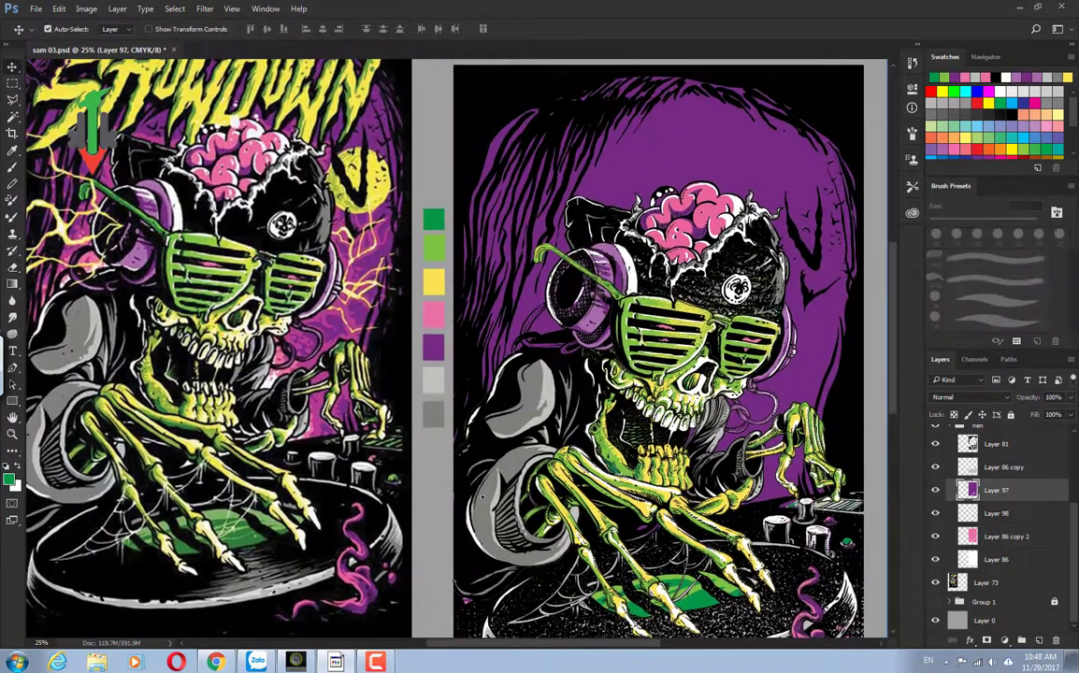
{"action": "key", "text": "l"}
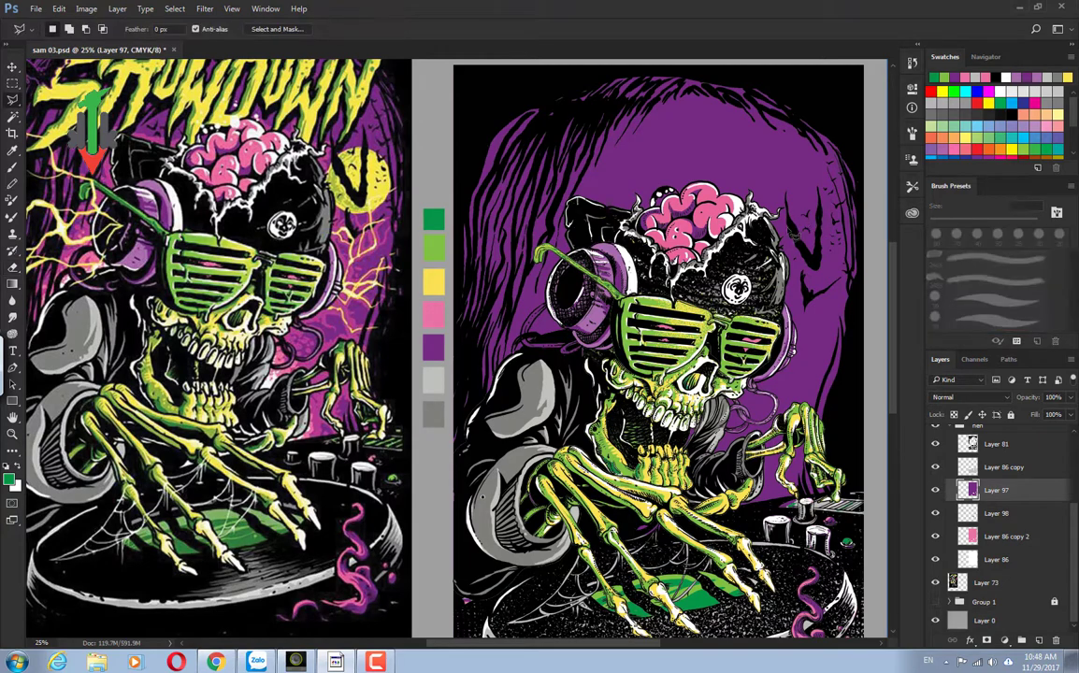
{"action": "left_click", "coordinate": [12, 83]}
{"action": "left_click", "coordinate": [66, 90]}
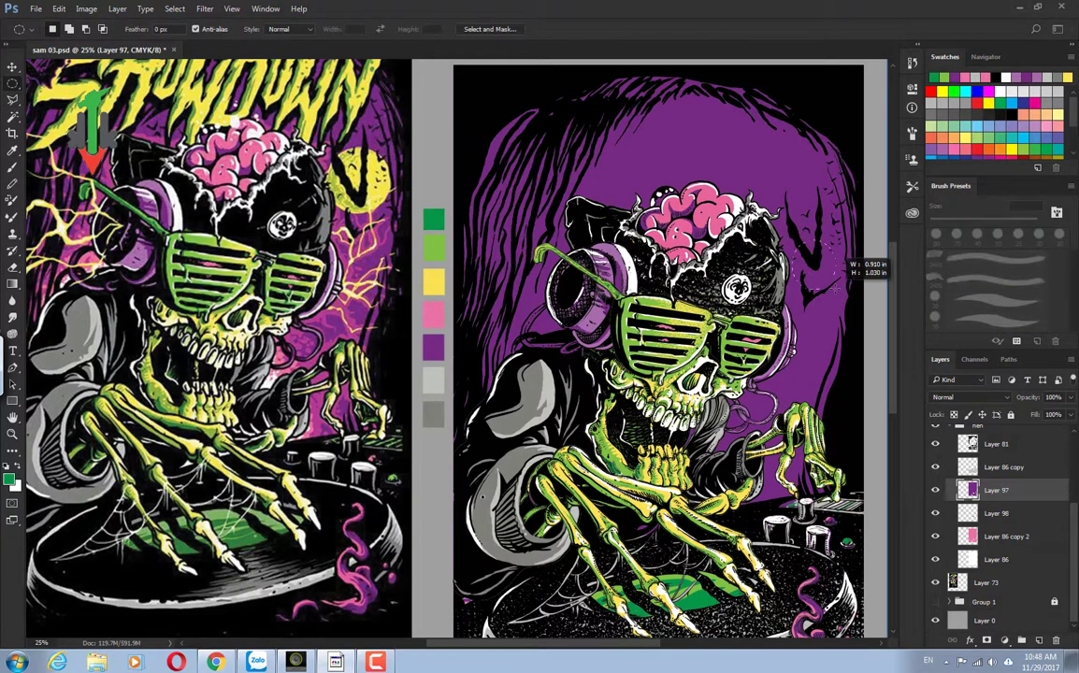
{"action": "mouse_move", "coordinate": [762, 229]}
{"action": "left_mouse_down"}
{"action": "mouse_move", "coordinate": [852, 245]}
{"action": "mouse_move", "coordinate": [821, 245]}
{"action": "left_mouse_up"}
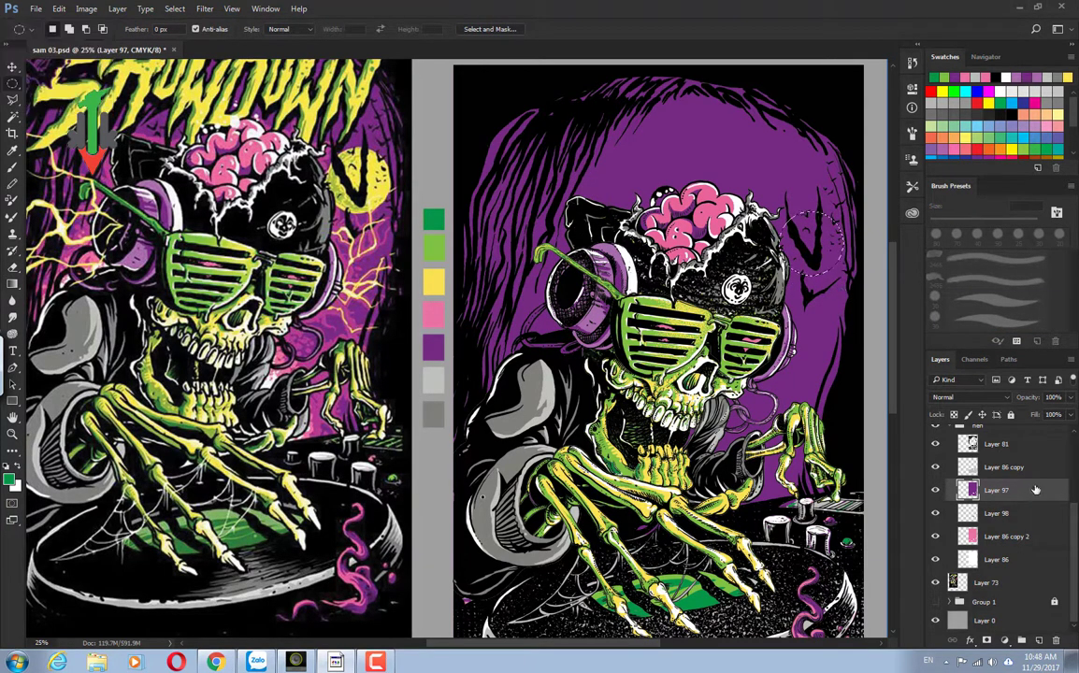
{"action": "left_click", "coordinate": [1009, 536]}
{"action": "left_click", "coordinate": [991, 582]}
{"action": "key", "text": "ctrl+j"}
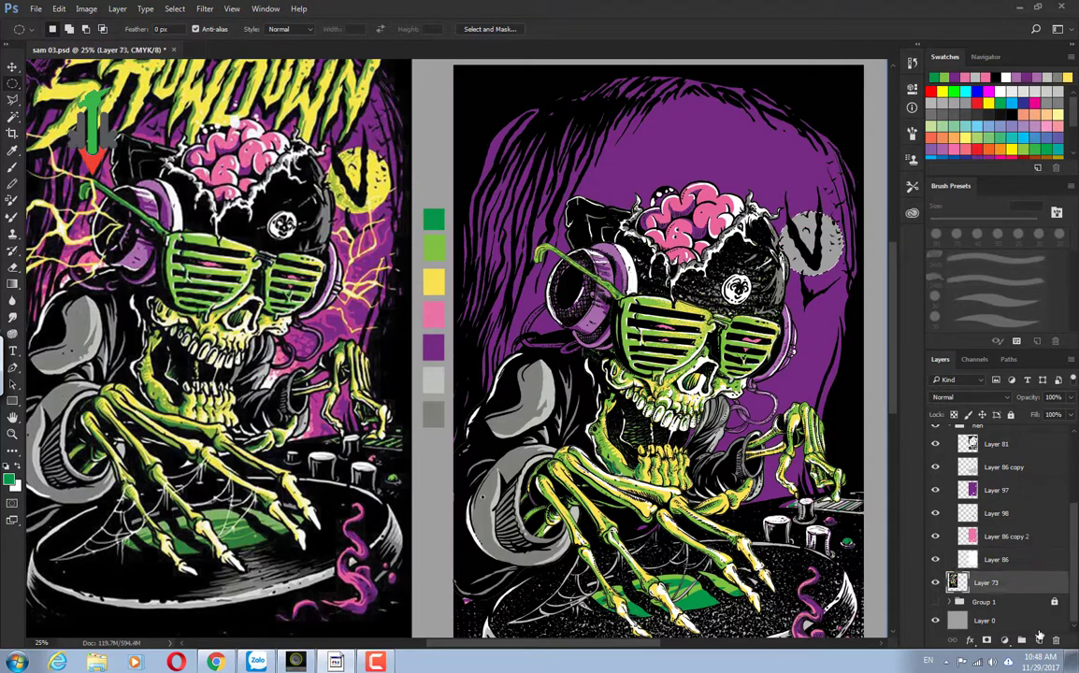
{"action": "key", "text": "i"}
{"action": "left_click", "coordinate": [433, 281]}
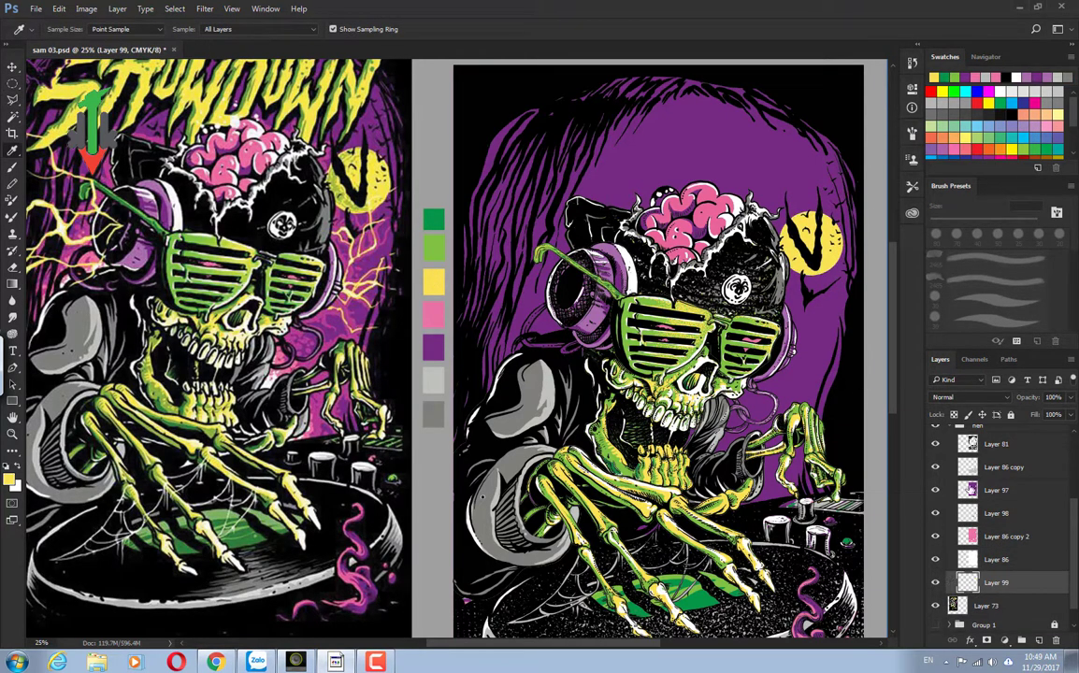
{"action": "key", "text": "alt+BackSpace"}
{"action": "key", "text": "ctrl+d"}
{"action": "key", "text": "v"}
Step: On Layer 97, erase purple to reveal pink lightning beside the skull and brain
{"action": "left_click", "coordinate": [995, 490]}
{"action": "key", "text": "e"}
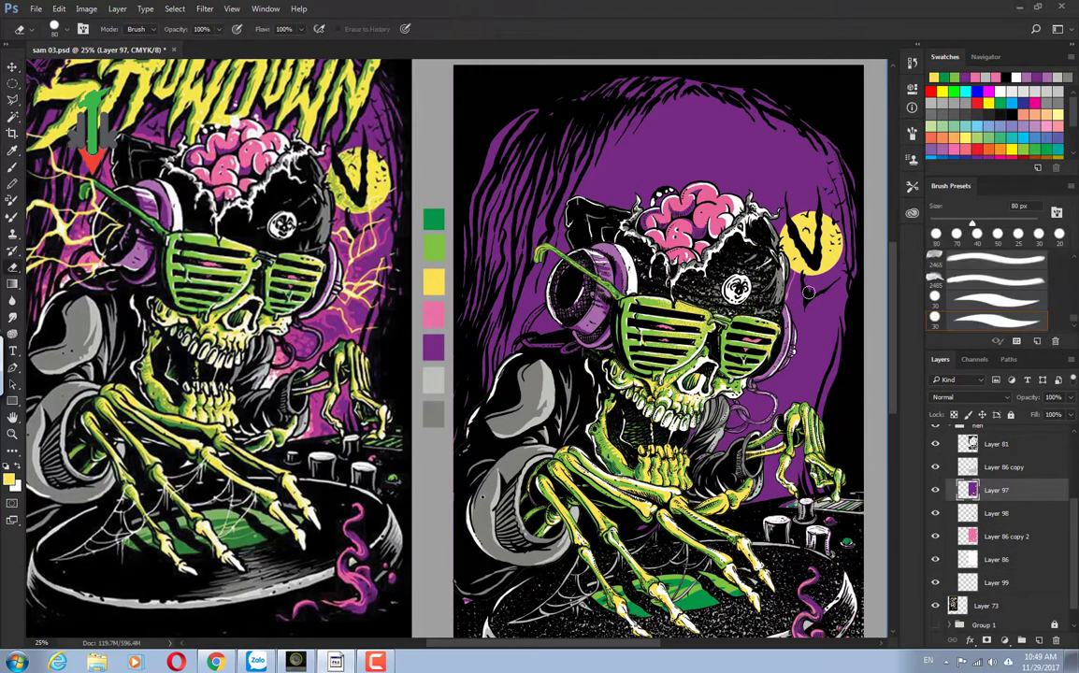
{"action": "mouse_move", "coordinate": [835, 299]}
{"action": "left_mouse_down"}
{"action": "mouse_move", "coordinate": [802, 317]}
{"action": "mouse_move", "coordinate": [776, 381]}
{"action": "left_mouse_up"}
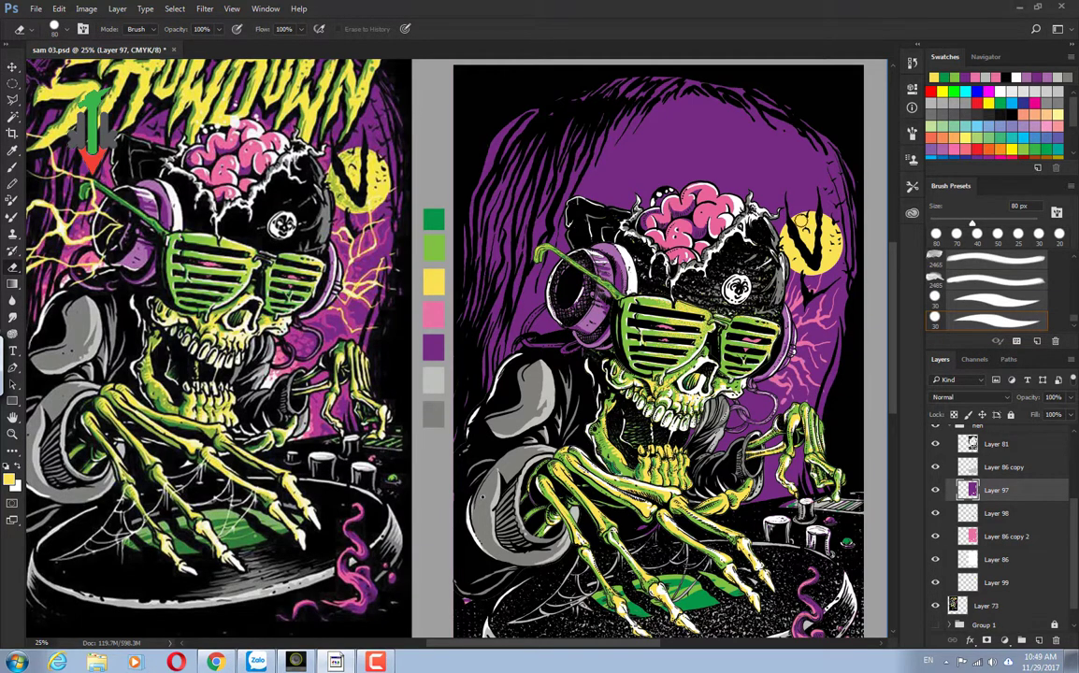
{"action": "left_click_drag", "start_coordinate": [743, 155], "coordinate": [773, 177]}
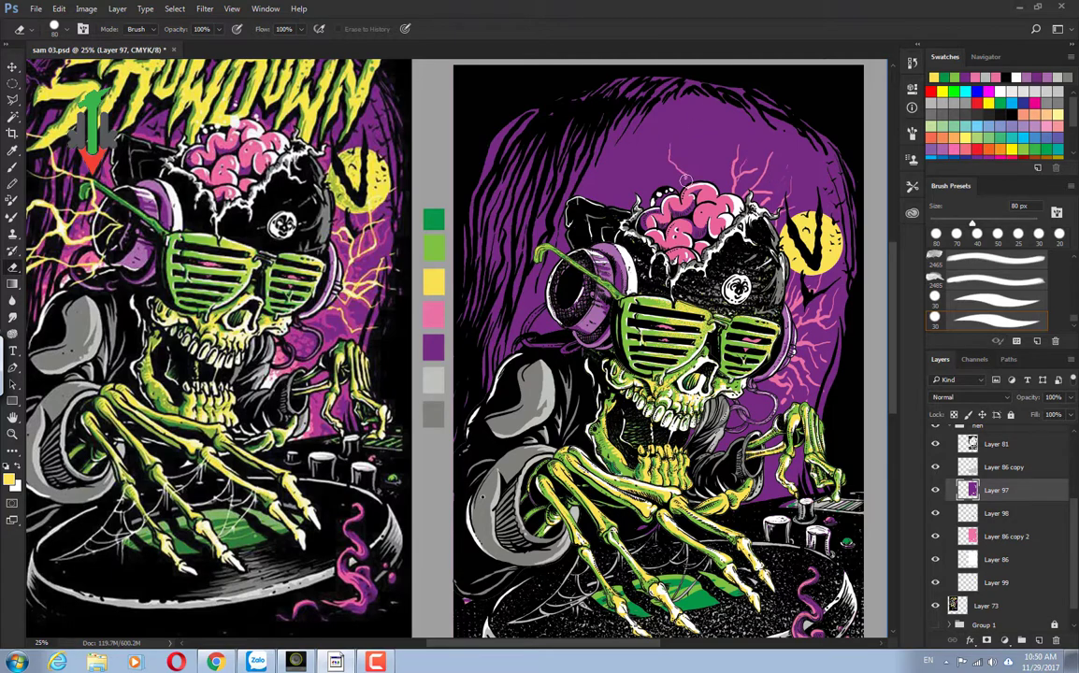
{"action": "scroll", "coordinate": [570, 178], "scroll_direction": "up", "scroll_amount": 1}
{"action": "left_click_drag", "start_coordinate": [689, 199], "coordinate": [617, 292]}
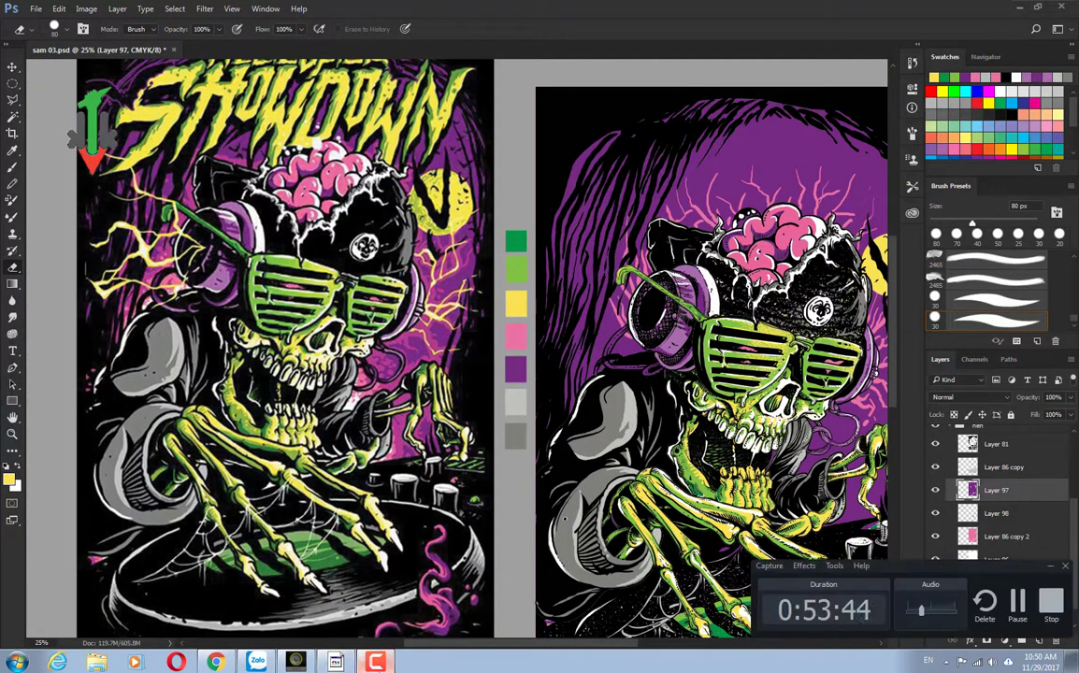
{"action": "scroll", "coordinate": [561, 280], "scroll_direction": "up", "scroll_amount": 2}
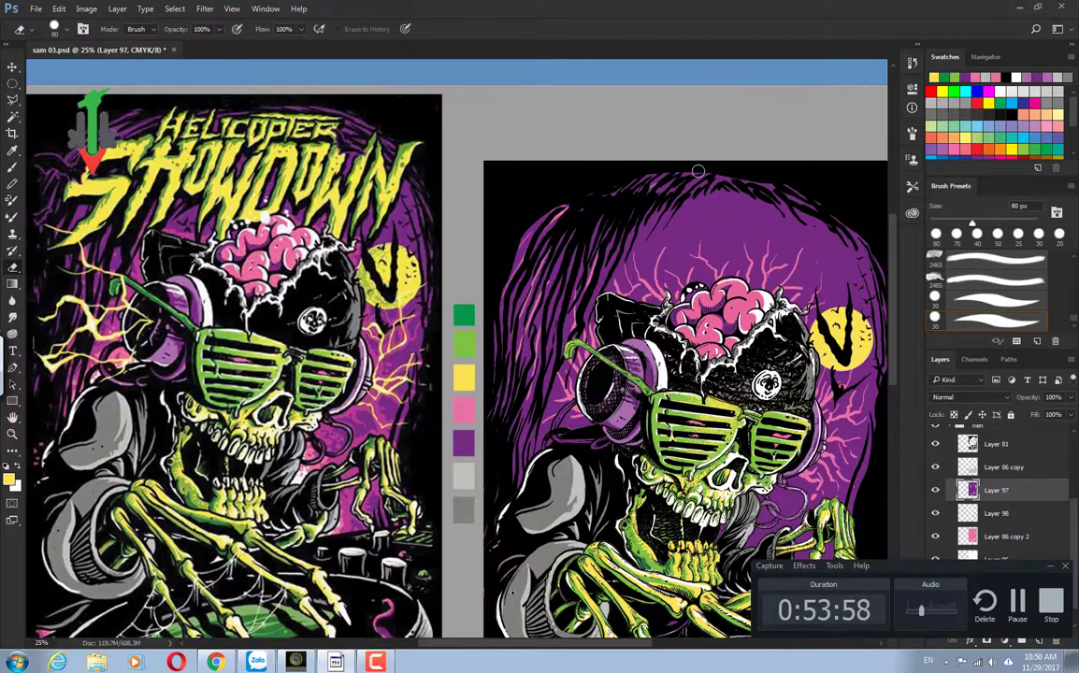
{"action": "scroll", "coordinate": [561, 280], "scroll_direction": "down", "scroll_amount": 3}
Step: Erase purple around the brain with a large soft eraser to spread the pink glow
{"action": "left_click", "coordinate": [942, 304]}
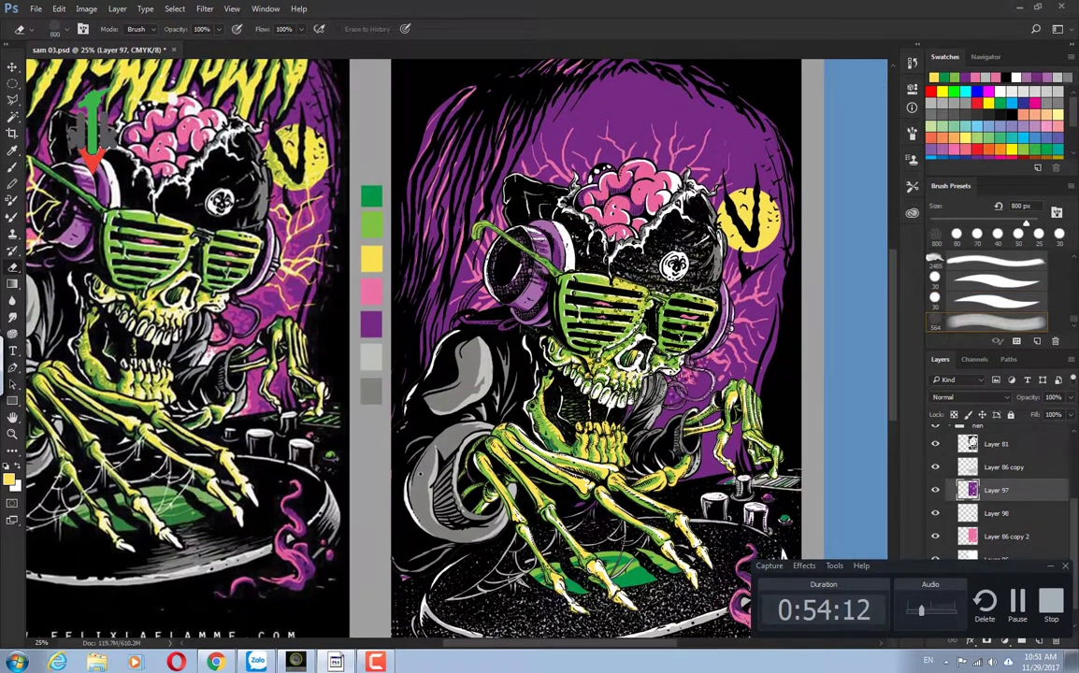
{"action": "left_click_drag", "start_coordinate": [598, 374], "coordinate": [533, 136]}
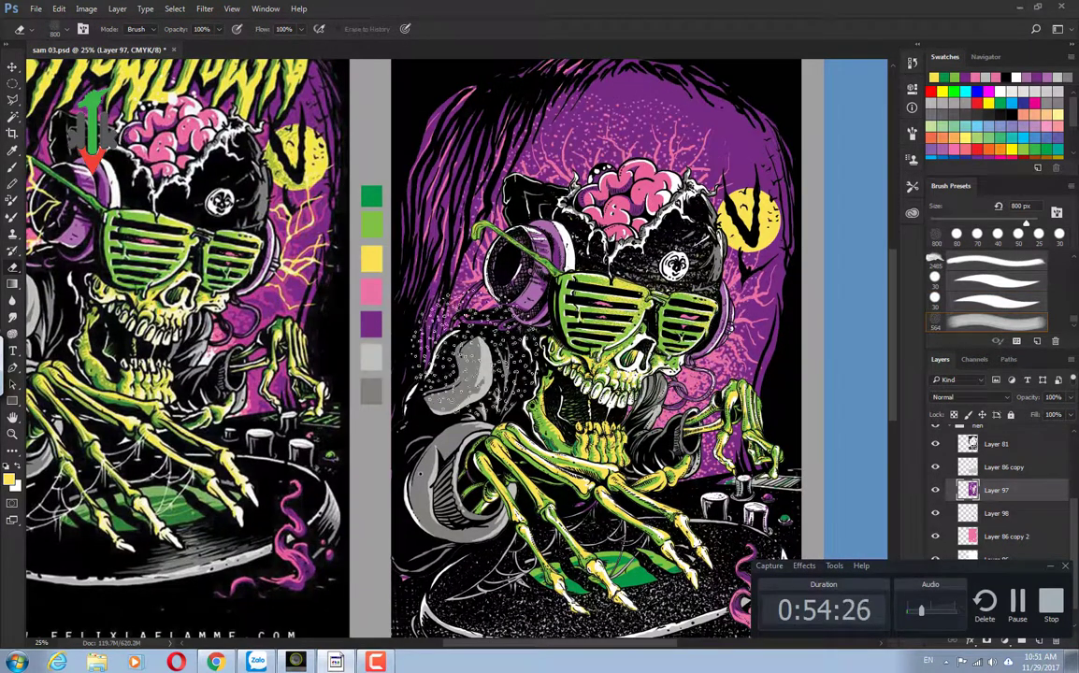
{"action": "scroll", "coordinate": [598, 346], "scroll_direction": "up", "scroll_amount": 2}
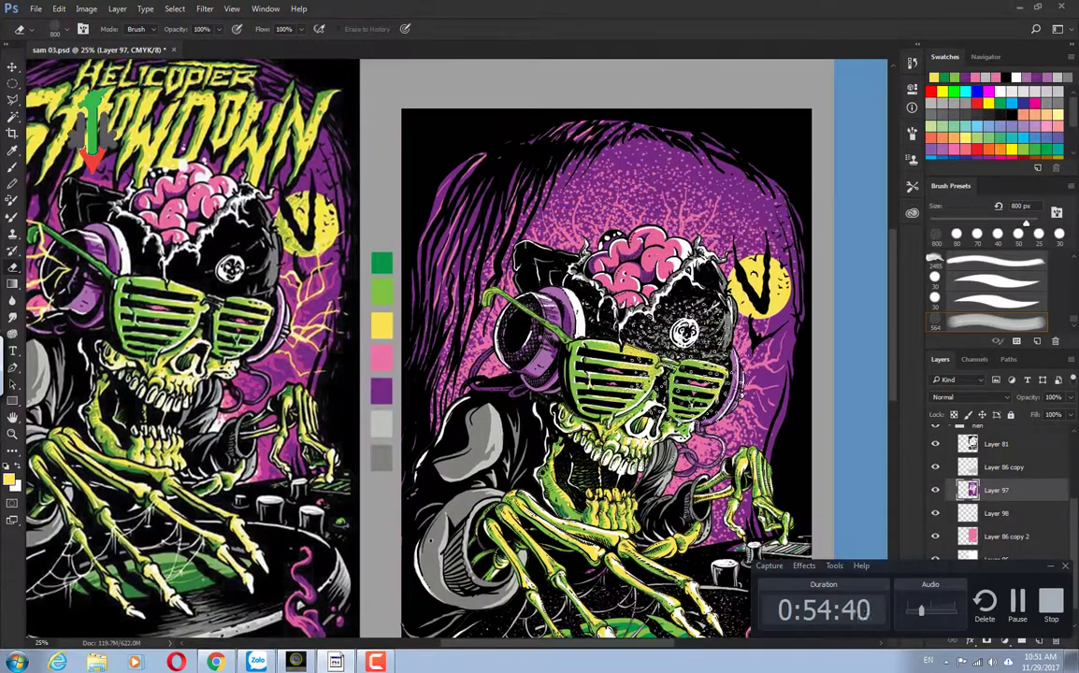
{"action": "key", "text": "v"}
{"action": "left_click", "coordinate": [996, 444]}
Step: Paint a short black stroke on the backdrop, collapse the nen group and add a new layer
{"action": "key", "text": "b"}
{"action": "key", "text": "d"}
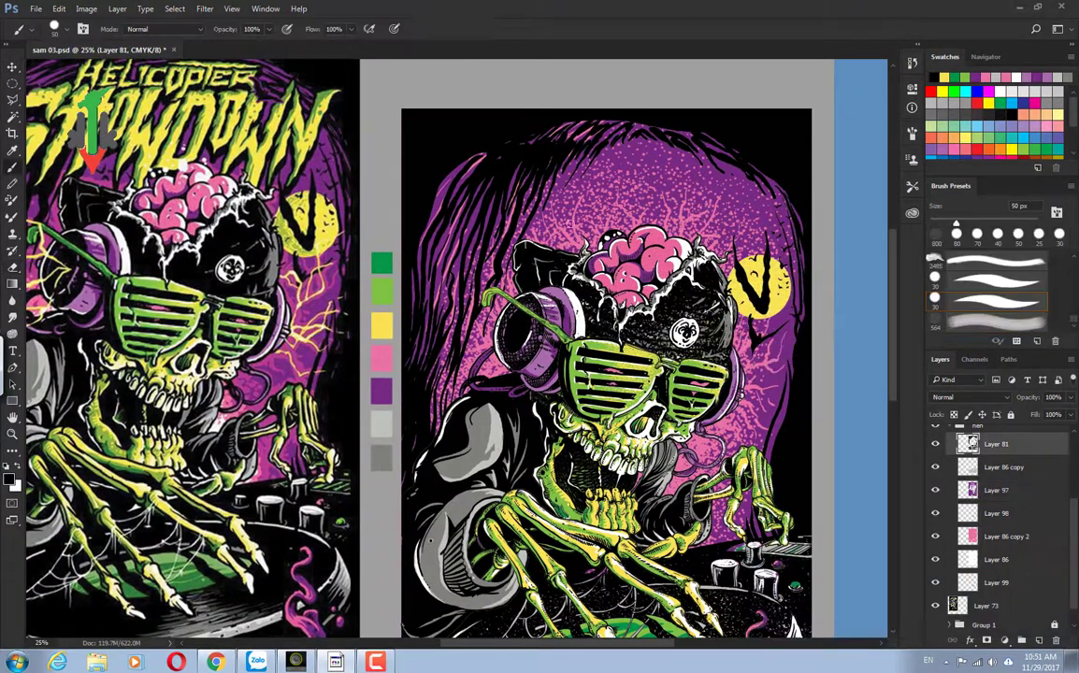
{"action": "mouse_move", "coordinate": [551, 229]}
{"action": "left_mouse_down"}
{"action": "mouse_move", "coordinate": [569, 225]}
{"action": "mouse_move", "coordinate": [585, 202]}
{"action": "left_mouse_up"}
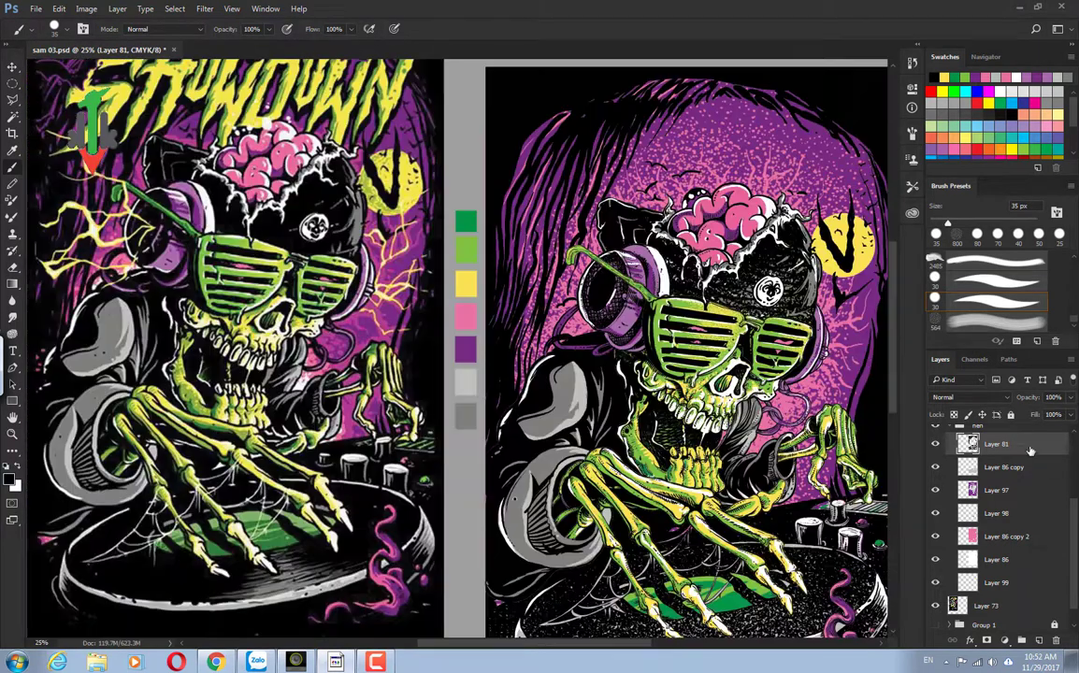
{"action": "left_click", "coordinate": [947, 427]}
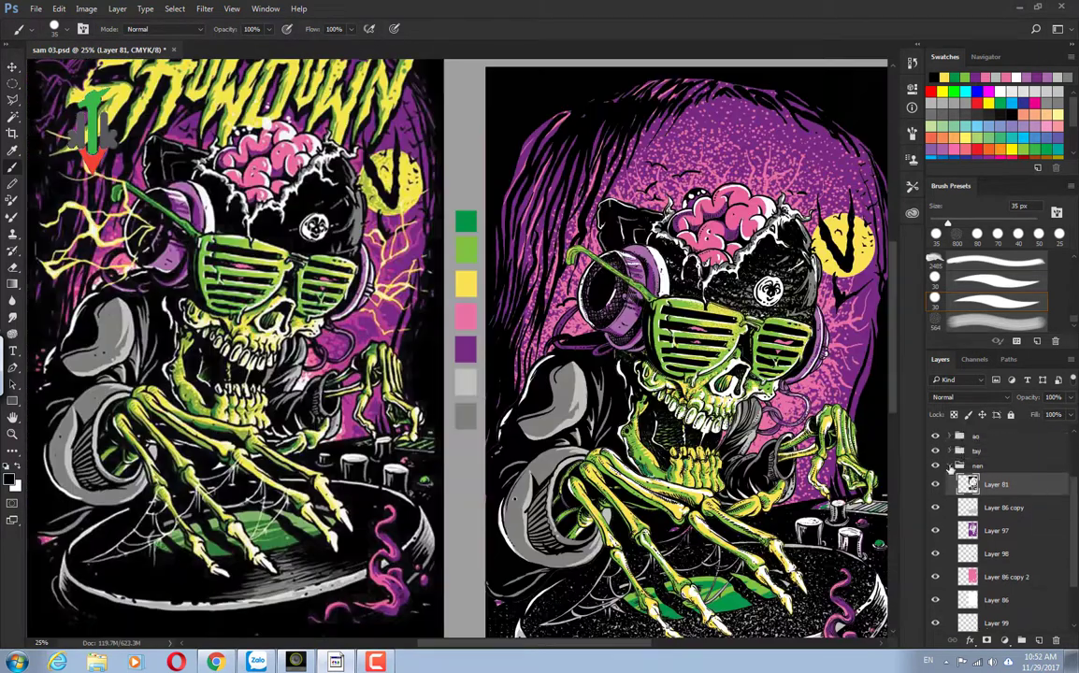
{"action": "key", "text": "ctrl+shift+alt+n"}
{"action": "scroll", "coordinate": [456, 348], "scroll_direction": "right", "scroll_amount": 3}
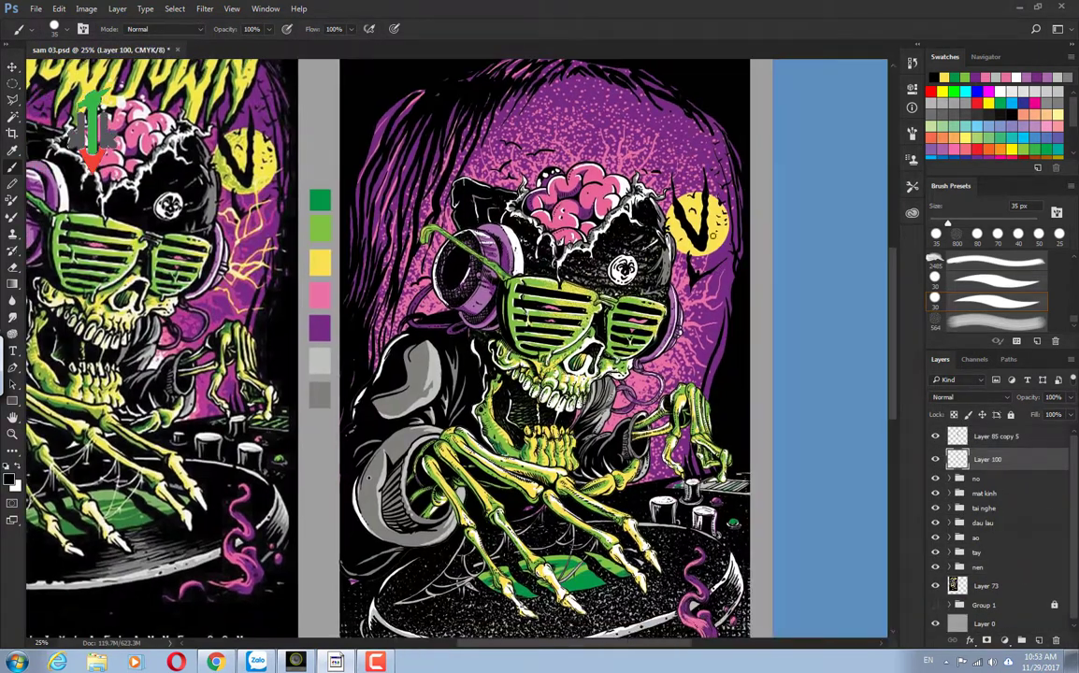
Step: Paint yellow lightning below the moon, beside the skull and left of the headphones, then add Layer 101
{"action": "left_click", "coordinate": [320, 259], "text": "alt"}
{"action": "mouse_move", "coordinate": [720, 233]}
{"action": "left_mouse_down"}
{"action": "mouse_move", "coordinate": [710, 288]}
{"action": "mouse_move", "coordinate": [676, 299]}
{"action": "left_mouse_up"}
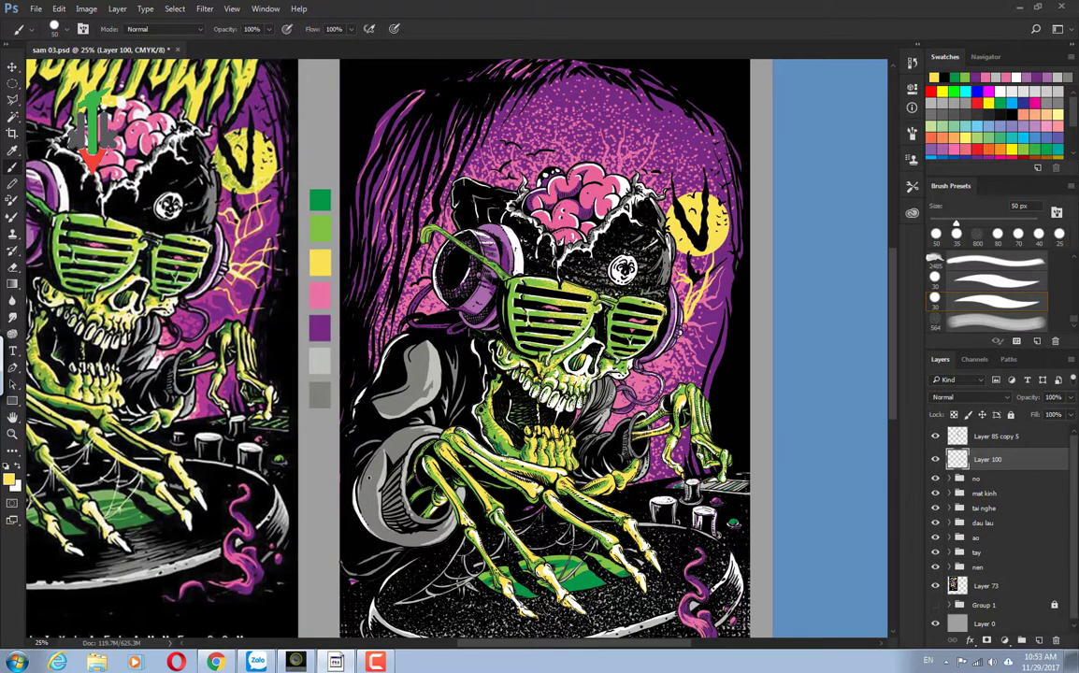
{"action": "left_click_drag", "start_coordinate": [696, 271], "coordinate": [684, 318]}
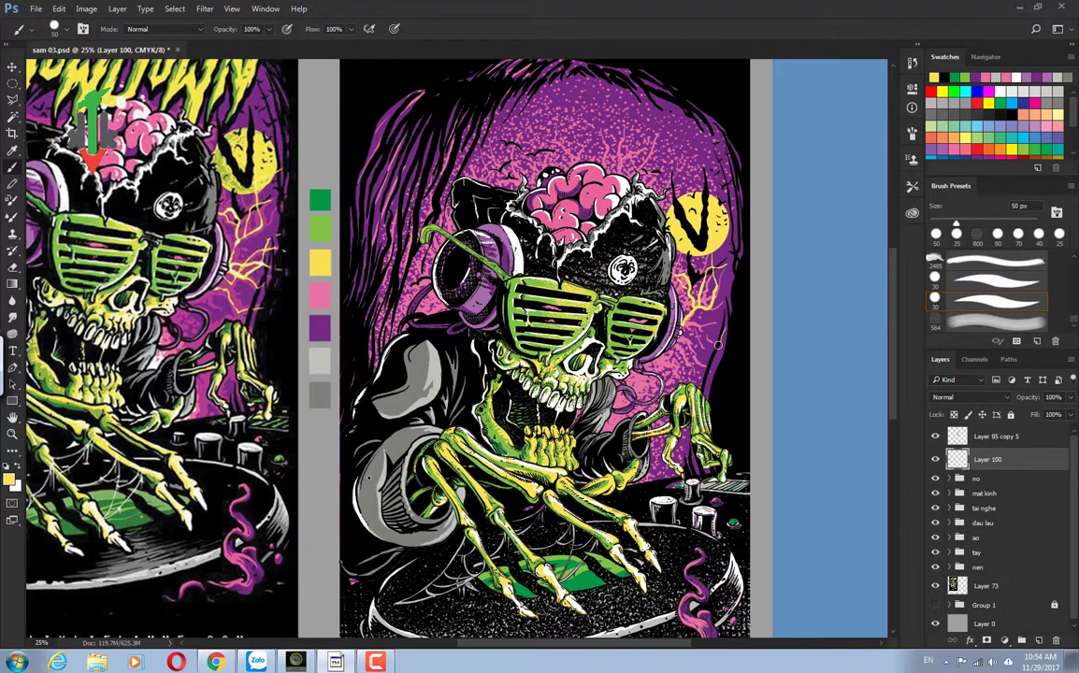
{"action": "left_click_drag", "start_coordinate": [718, 345], "coordinate": [695, 372]}
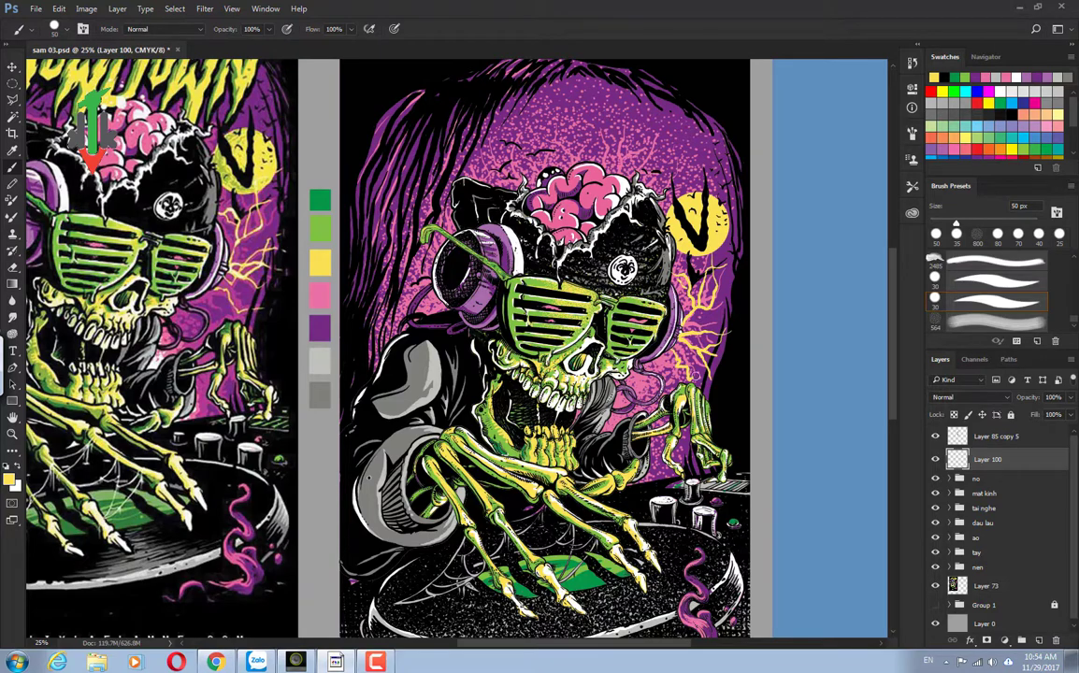
{"action": "scroll", "coordinate": [524, 187], "scroll_direction": "left", "scroll_amount": 3}
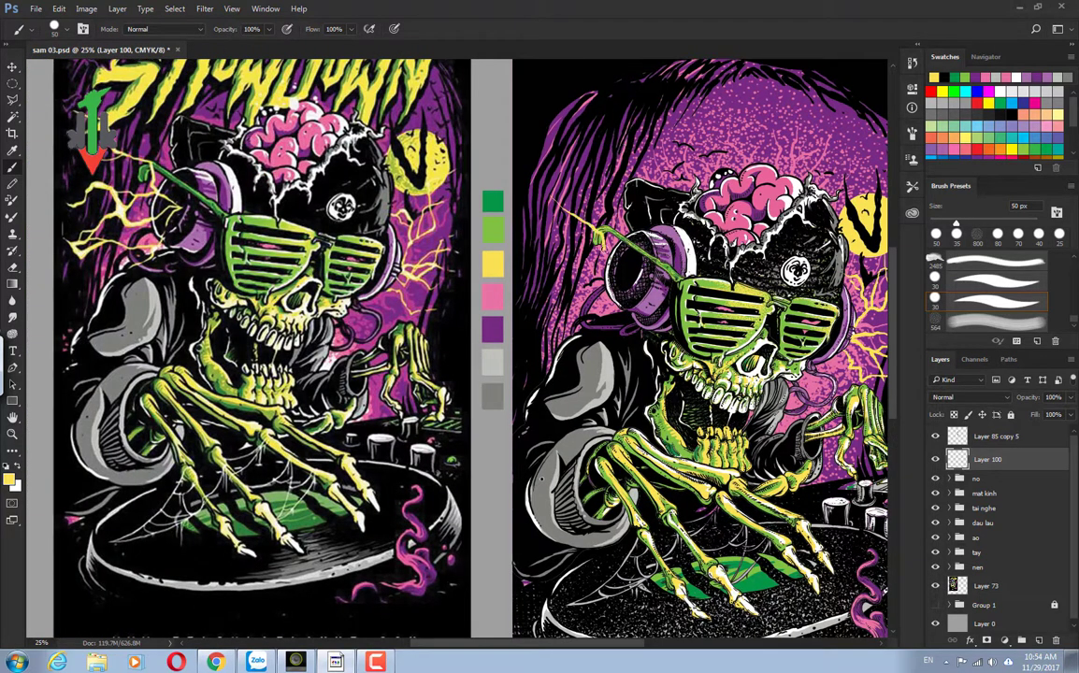
{"action": "mouse_move", "coordinate": [546, 225]}
{"action": "left_mouse_down"}
{"action": "mouse_move", "coordinate": [572, 248]}
{"action": "mouse_move", "coordinate": [538, 294]}
{"action": "left_mouse_up"}
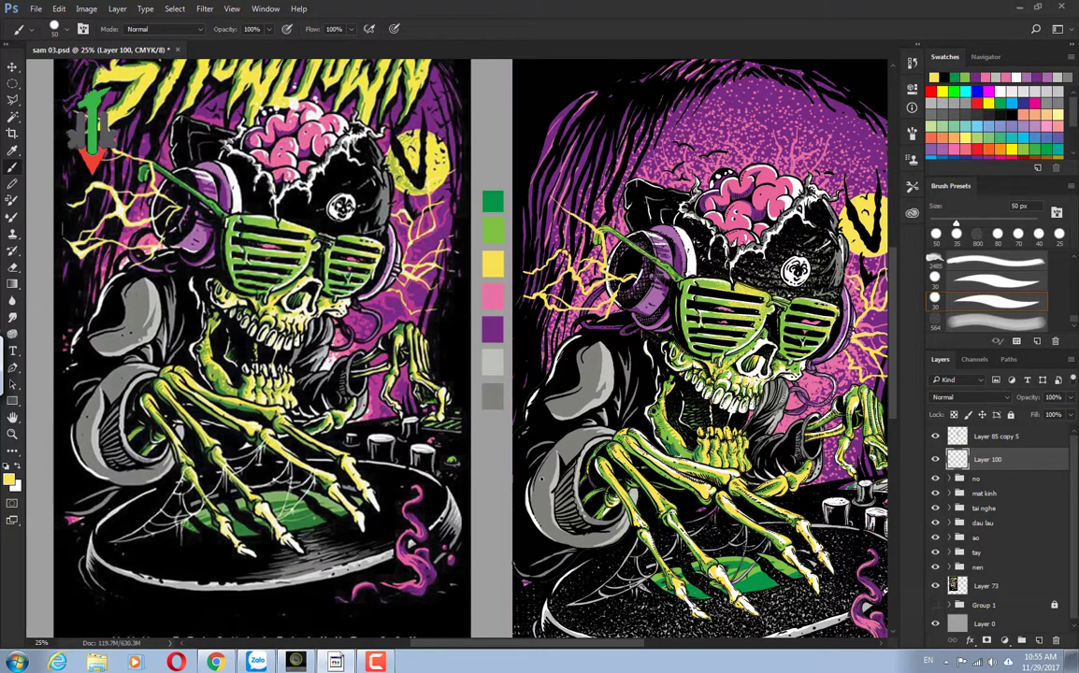
{"action": "left_click_drag", "start_coordinate": [625, 209], "coordinate": [577, 180]}
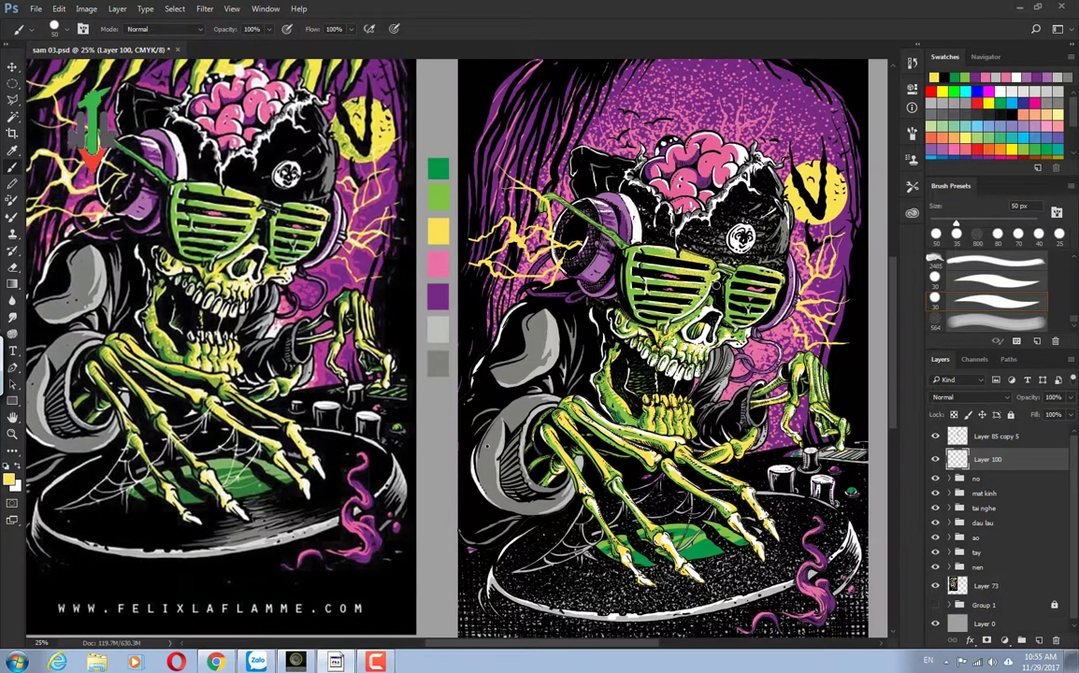
{"action": "key", "text": "ctrl+shift+alt+n"}
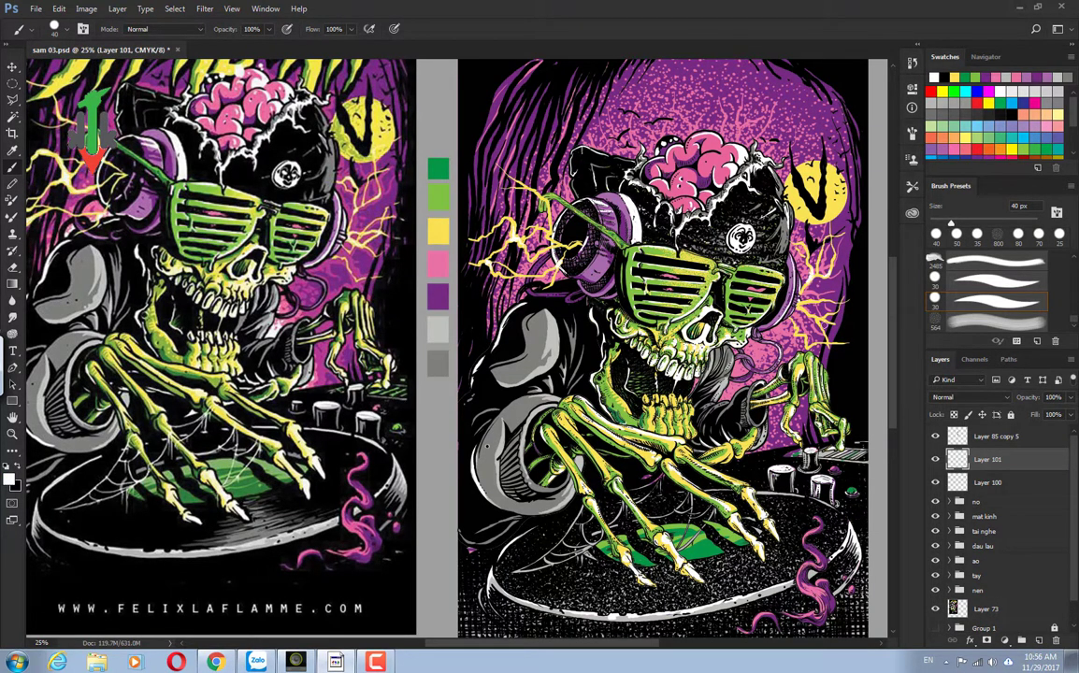
Step: Add Layer 102 above Layer 85 copy 5 and pick up the dark green colour
{"action": "key", "text": "ctrl+minus"}
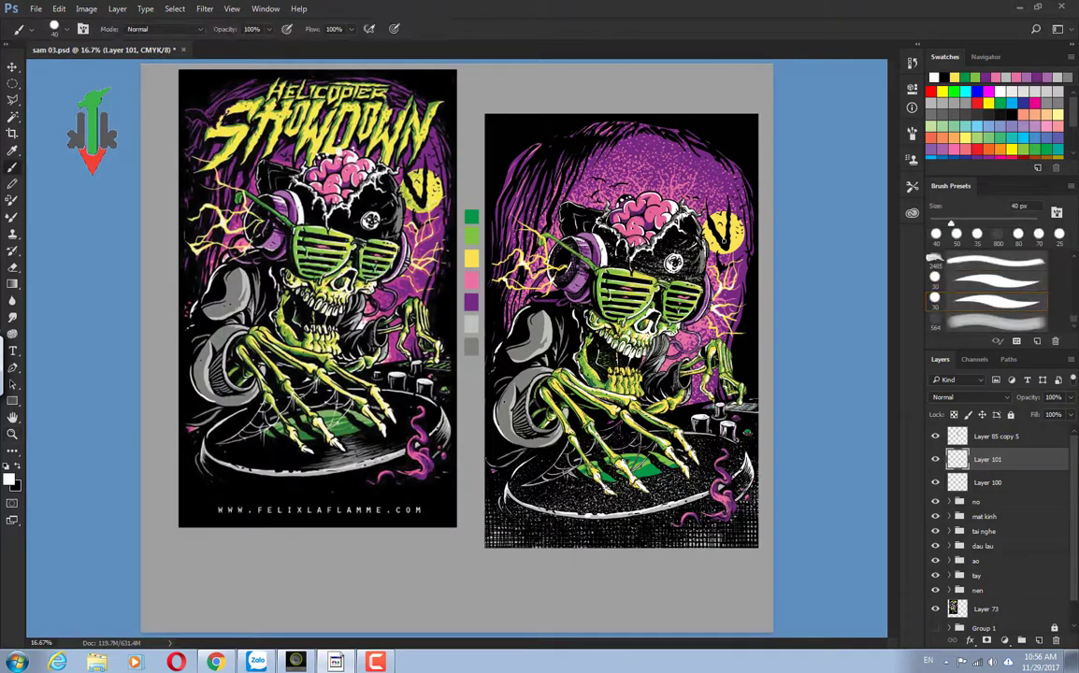
{"action": "key", "text": "v"}
{"action": "scroll", "coordinate": [655, 332], "scroll_direction": "up", "scroll_amount": 2}
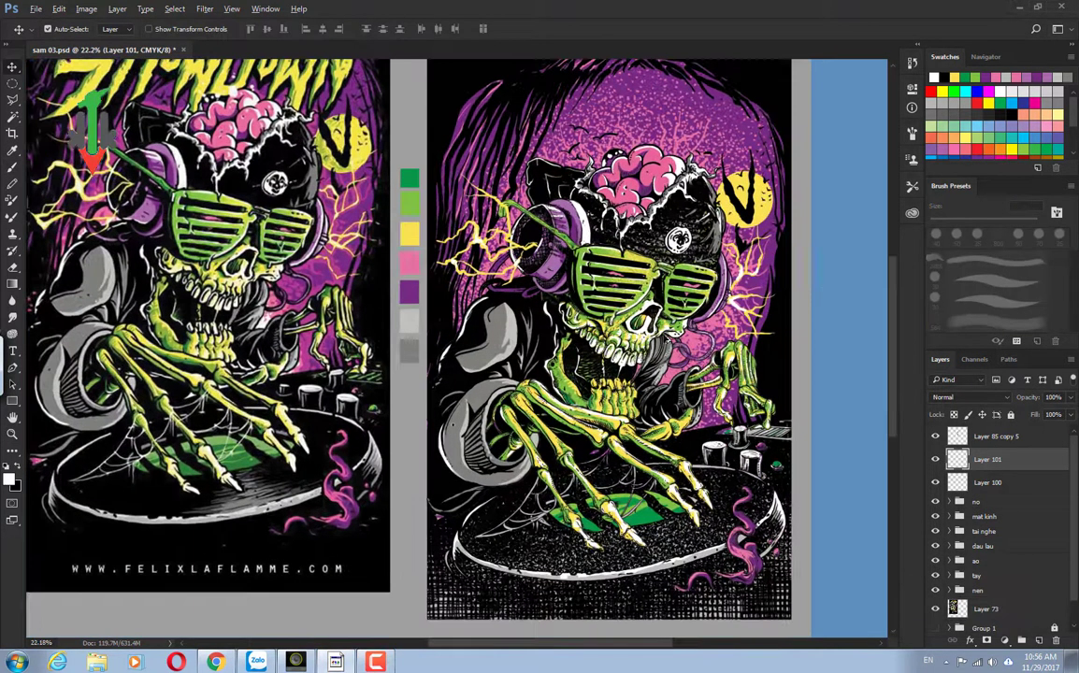
{"action": "scroll", "coordinate": [752, 187], "scroll_direction": "up", "scroll_amount": 3}
{"action": "key", "text": "ctrl+shift+alt+n"}
{"action": "scroll", "coordinate": [757, 201], "scroll_direction": "down", "scroll_amount": 3}
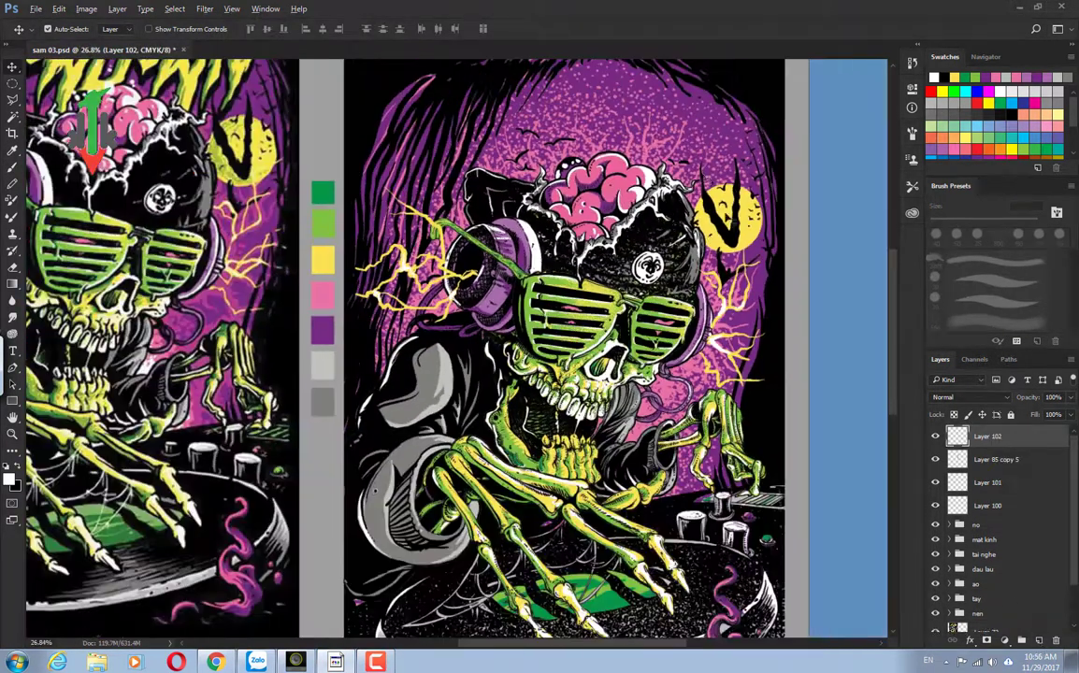
{"action": "scroll", "coordinate": [762, 213], "scroll_direction": "up", "scroll_amount": 1}
{"action": "key", "text": "b"}
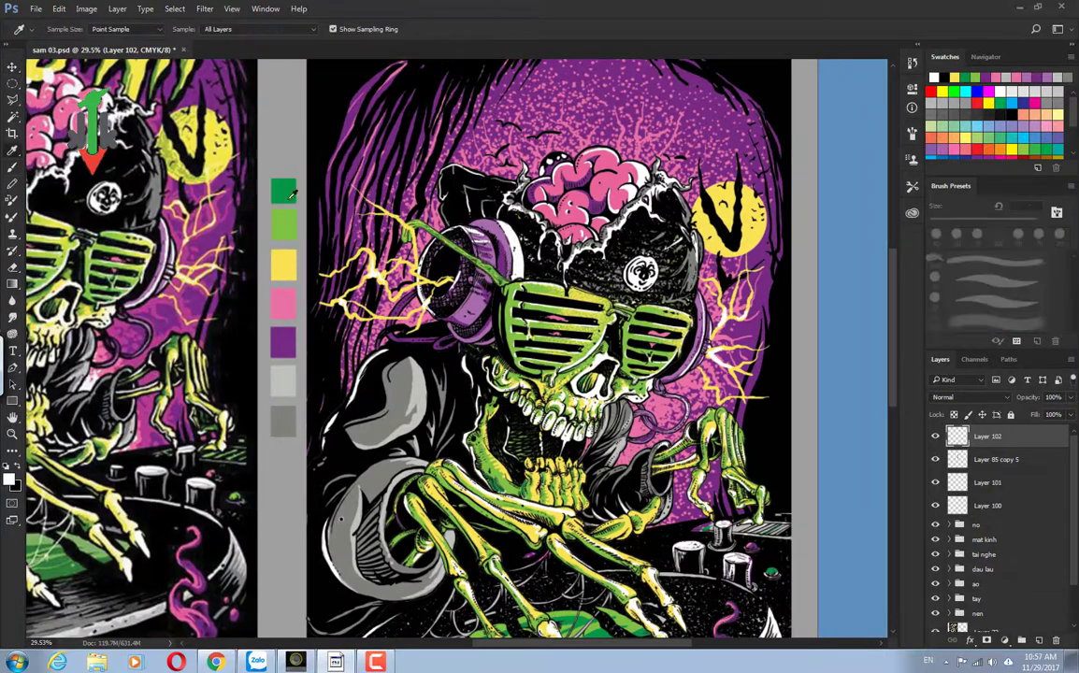
{"action": "left_click", "coordinate": [284, 192], "text": "alt"}
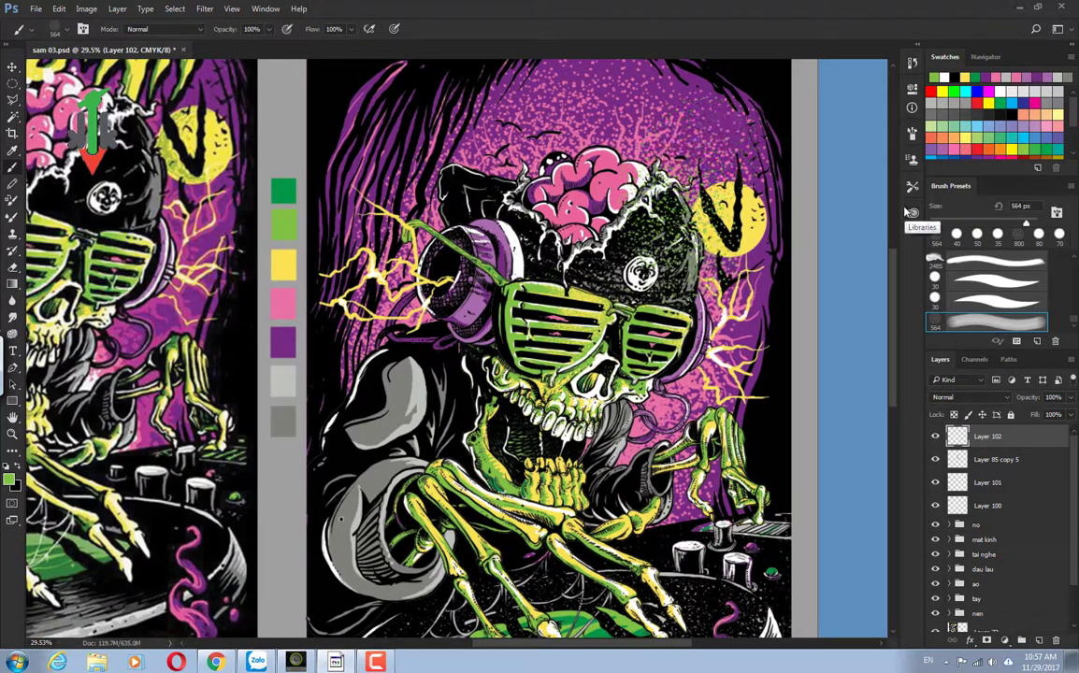
Step: Add Layer 103 above Layer 99 and erase part of the skull's head texture with a 400 px soft eraser
{"action": "left_click", "coordinate": [678, 213], "text": "ctrl"}
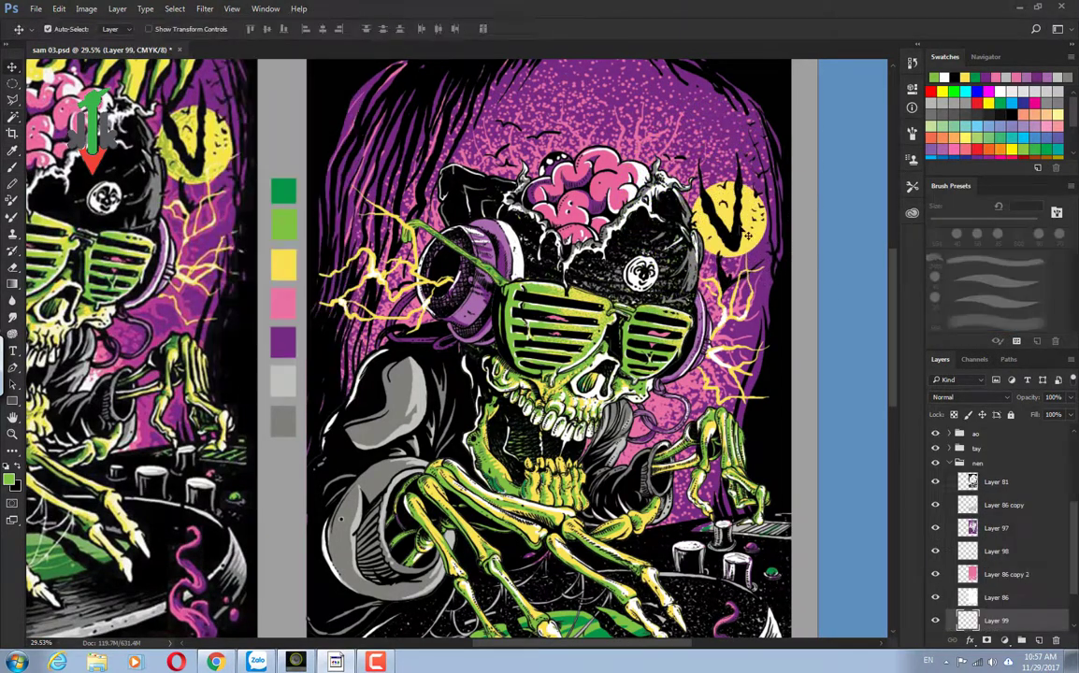
{"action": "key", "text": "w"}
{"action": "key", "text": "ctrl+j"}
{"action": "key", "text": "e"}
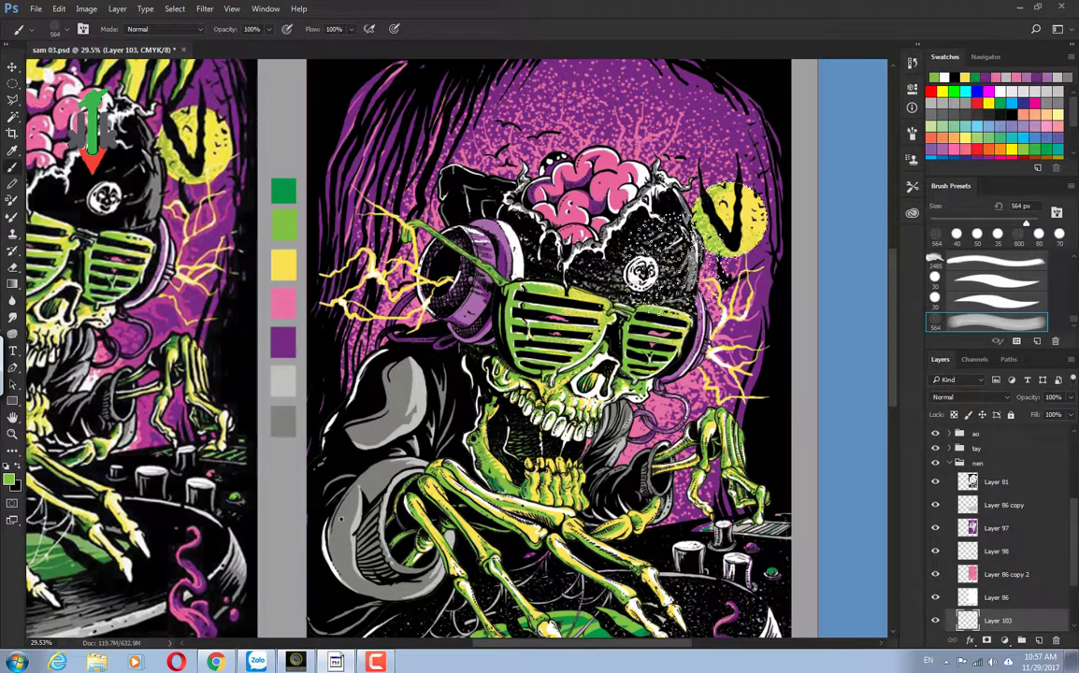
{"action": "left_click", "coordinate": [981, 322]}
{"action": "key", "text": "bracketleft"}
{"action": "key", "text": "bracketleft"}
{"action": "left_click_drag", "start_coordinate": [654, 253], "coordinate": [627, 192]}
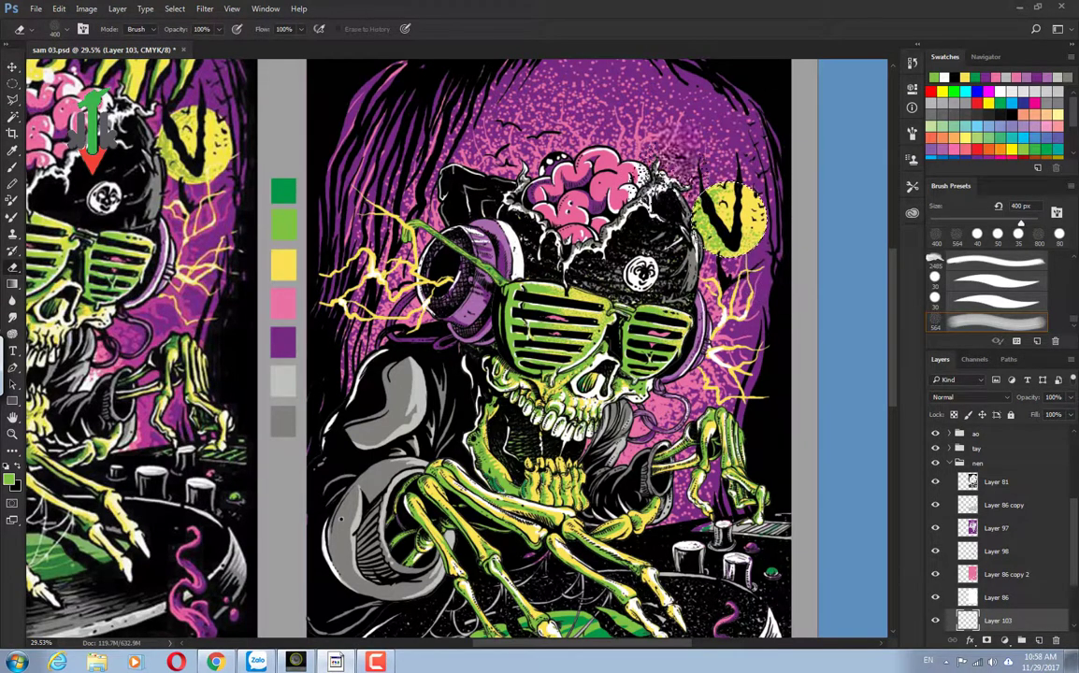
Step: Zoom out to view both posters whole
{"action": "key", "text": "z"}
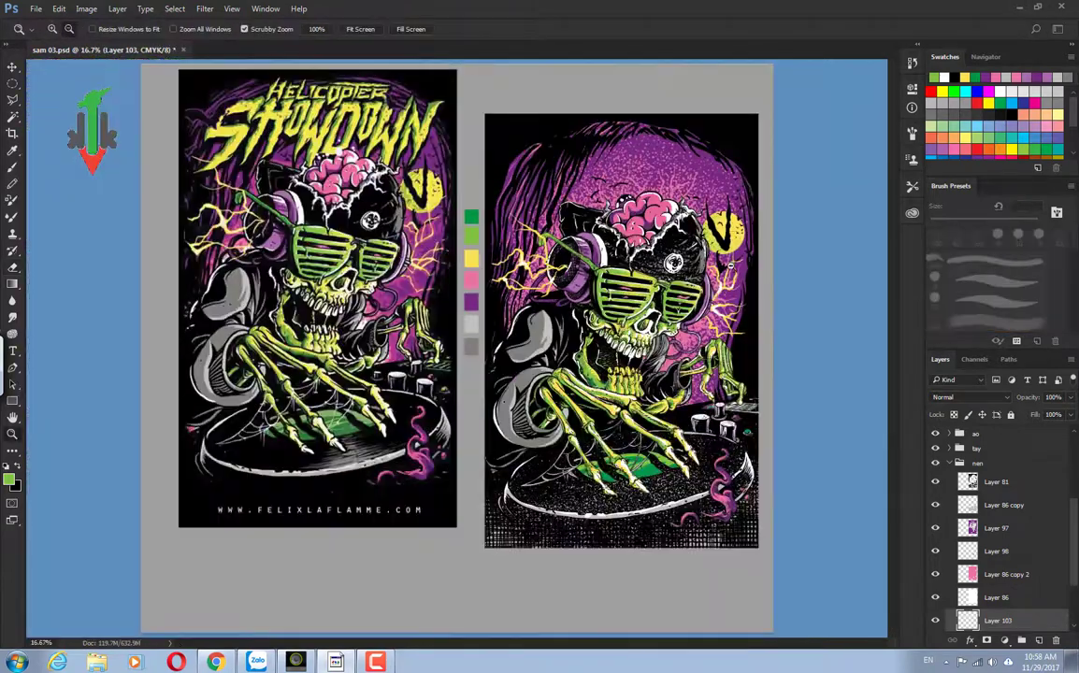
{"action": "key", "text": "ctrl+minus"}
{"action": "key", "text": "ctrl+minus"}
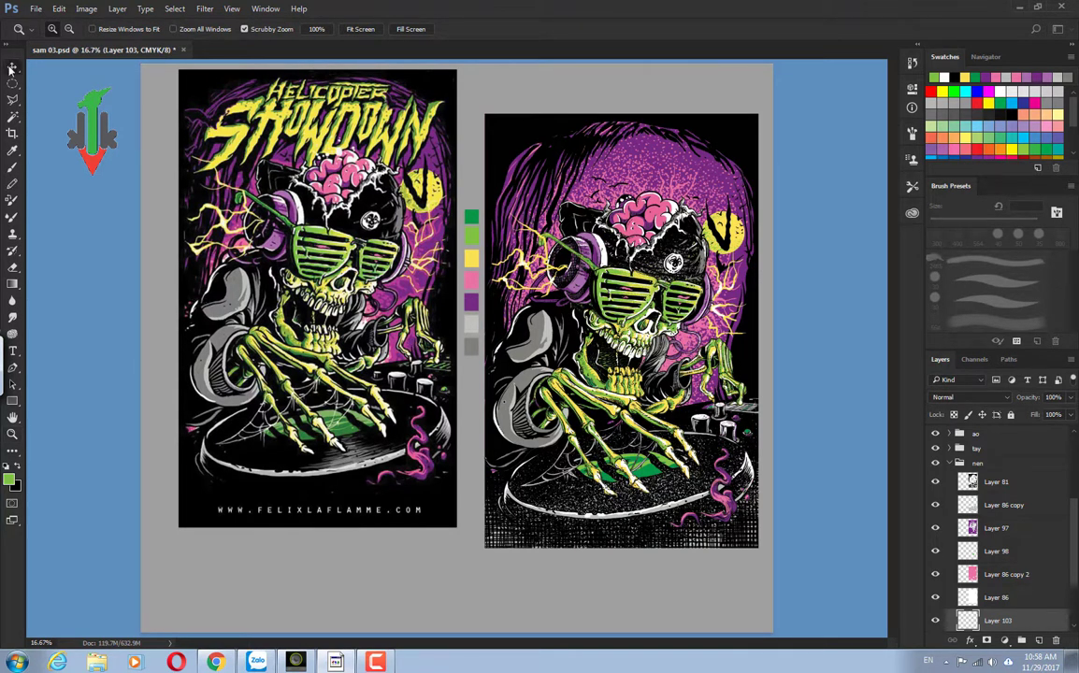
{"action": "left_click", "coordinate": [13, 66]}
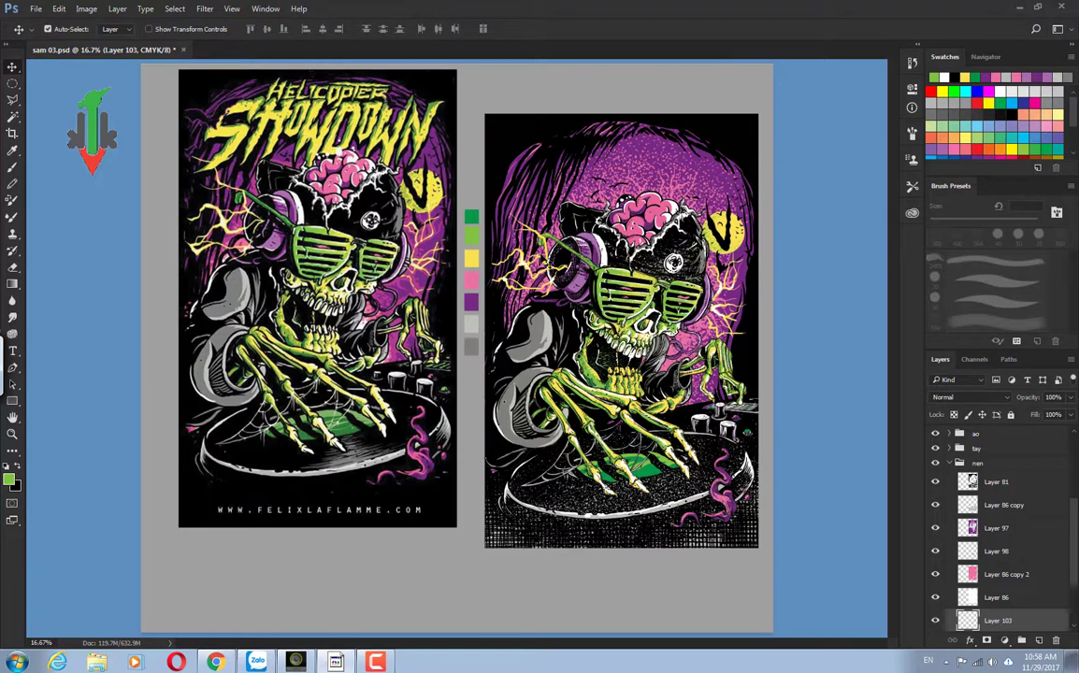
{"action": "key", "text": "e"}
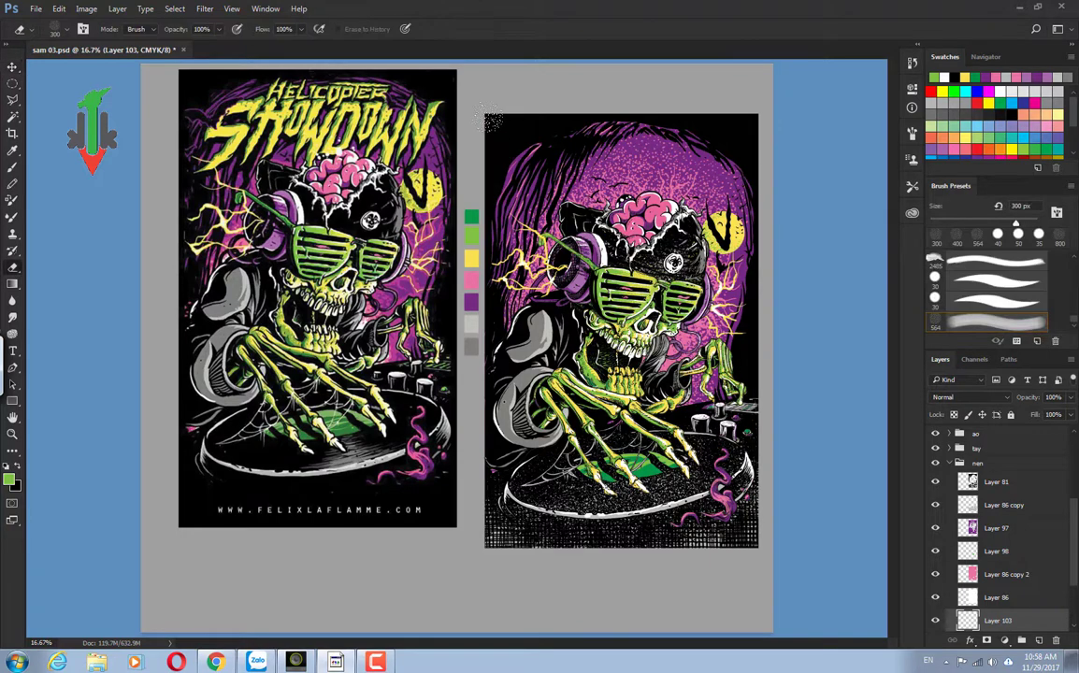
Step: Draw a rectangular selection around the right artwork, then invert it
{"action": "left_click", "coordinate": [12, 84]}
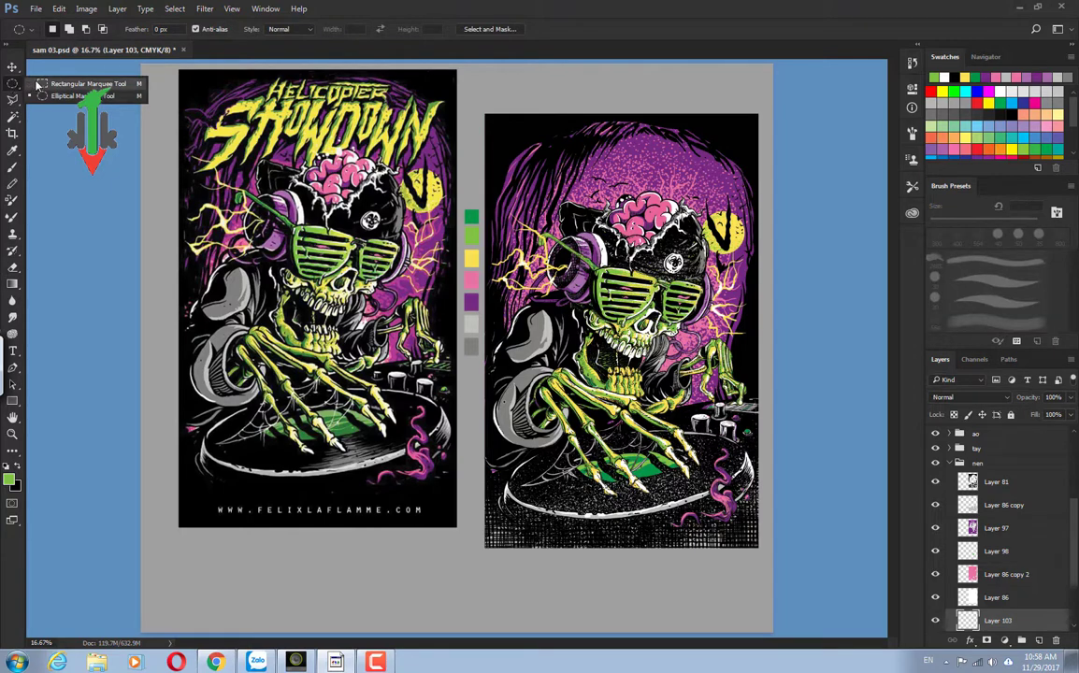
{"action": "left_click", "coordinate": [39, 84]}
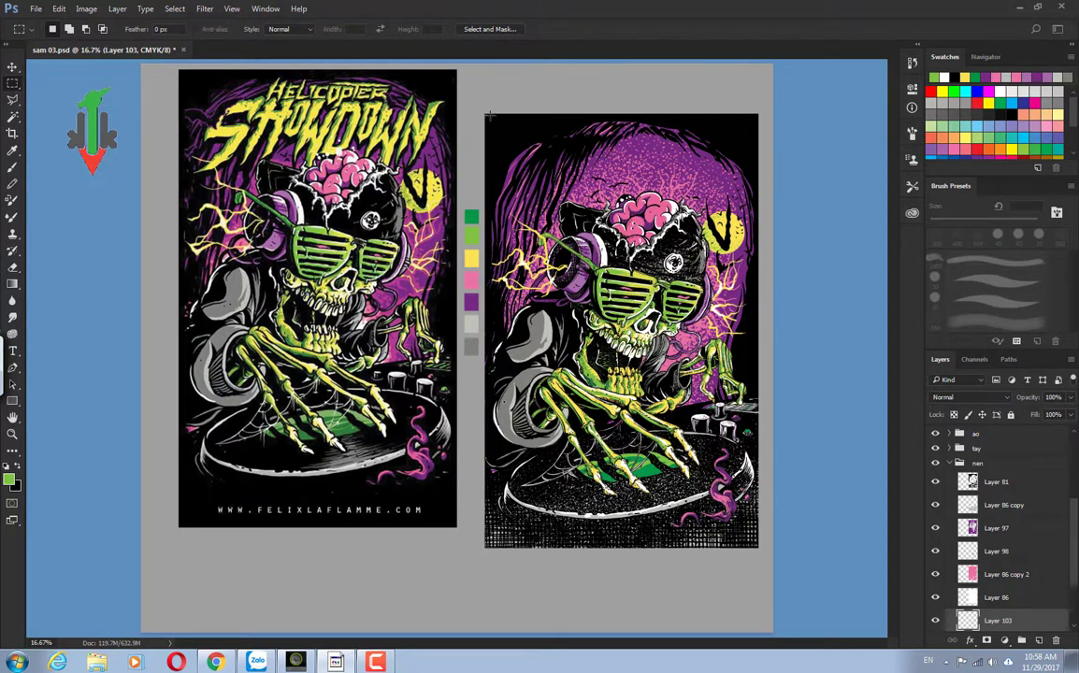
{"action": "left_click_drag", "start_coordinate": [485, 114], "coordinate": [746, 463]}
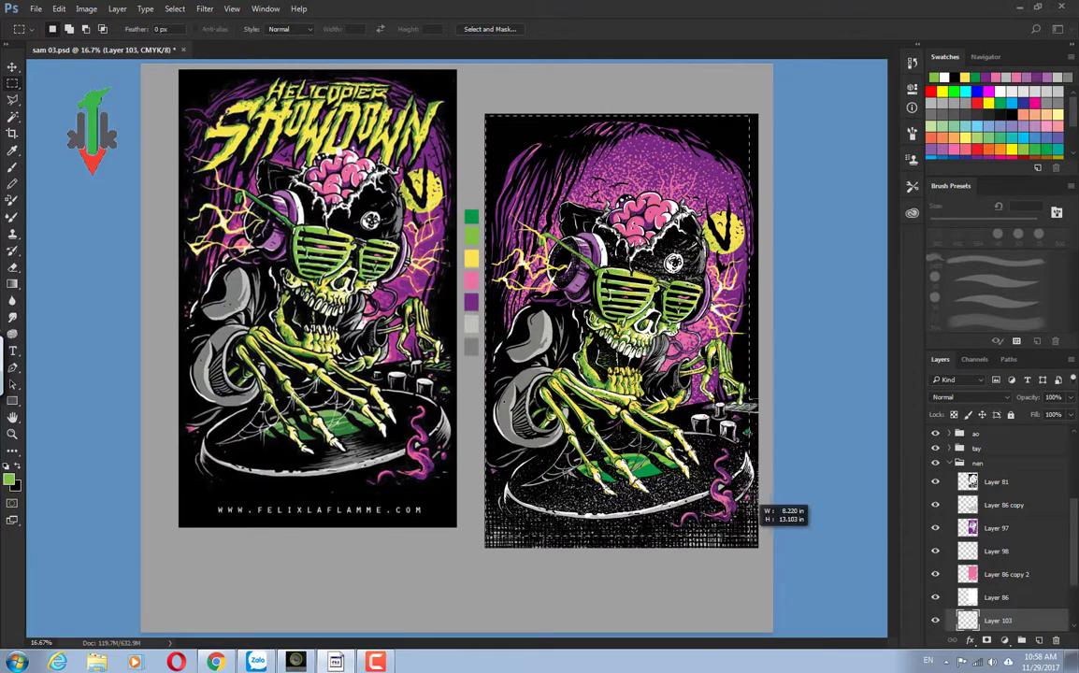
{"action": "left_click_drag", "start_coordinate": [745, 461], "coordinate": [766, 505]}
{"action": "left_click_drag", "start_coordinate": [758, 546], "coordinate": [758, 548]}
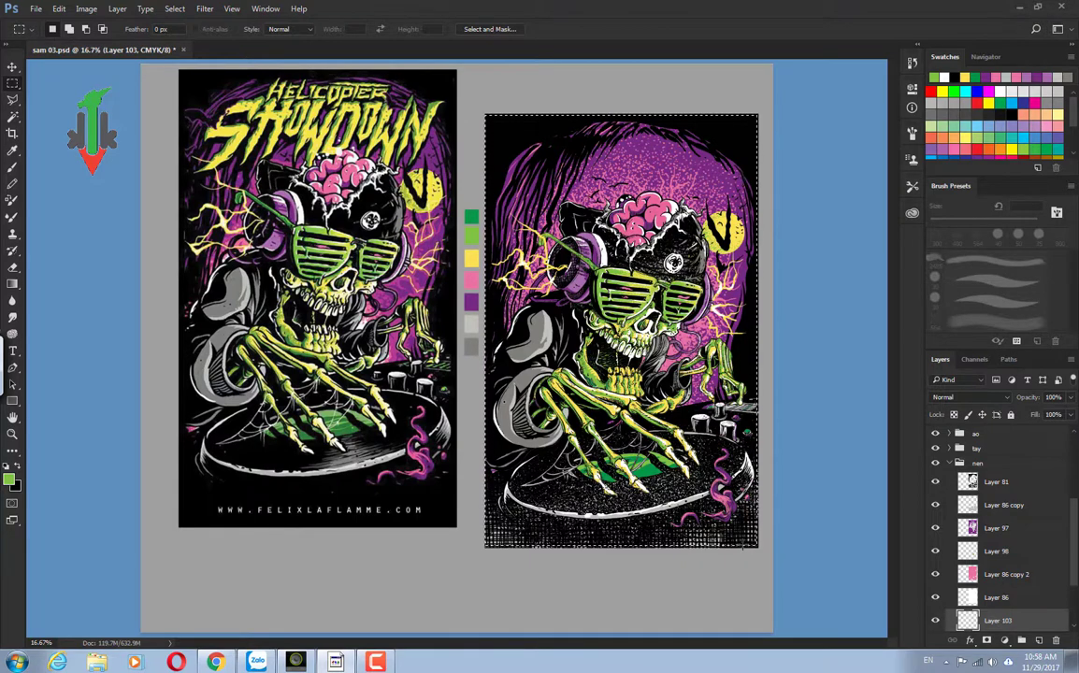
{"action": "key", "text": "ctrl+shift+i"}
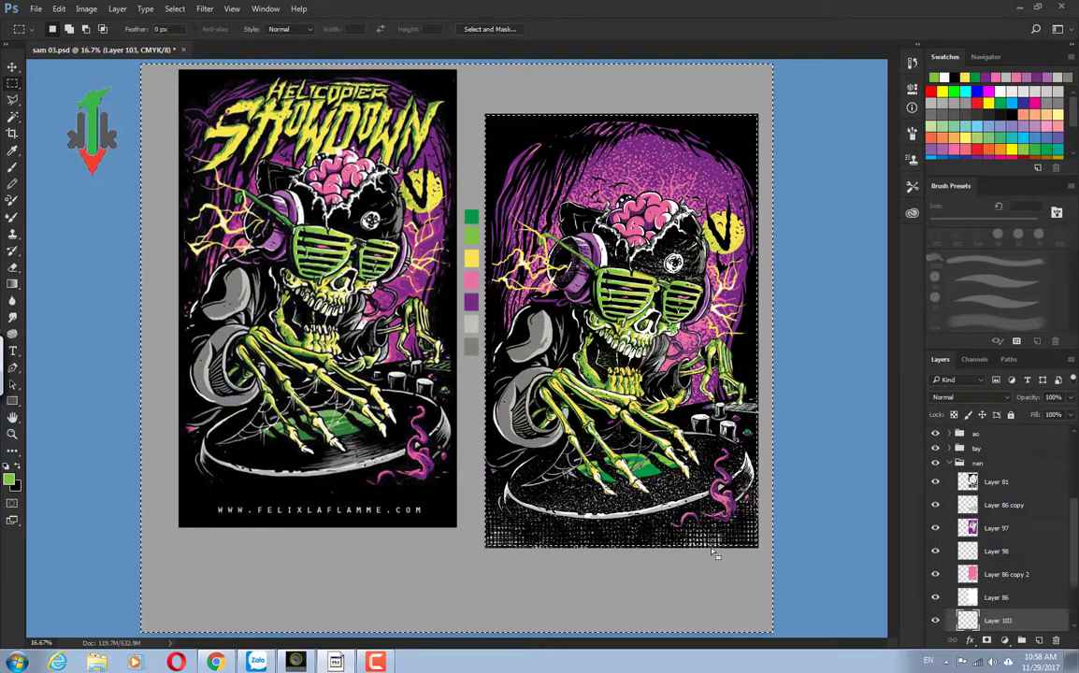
Step: Step down from Layer 81 to Layer 103, drop the selection and choose the Move tool
{"action": "left_click", "coordinate": [1041, 485]}
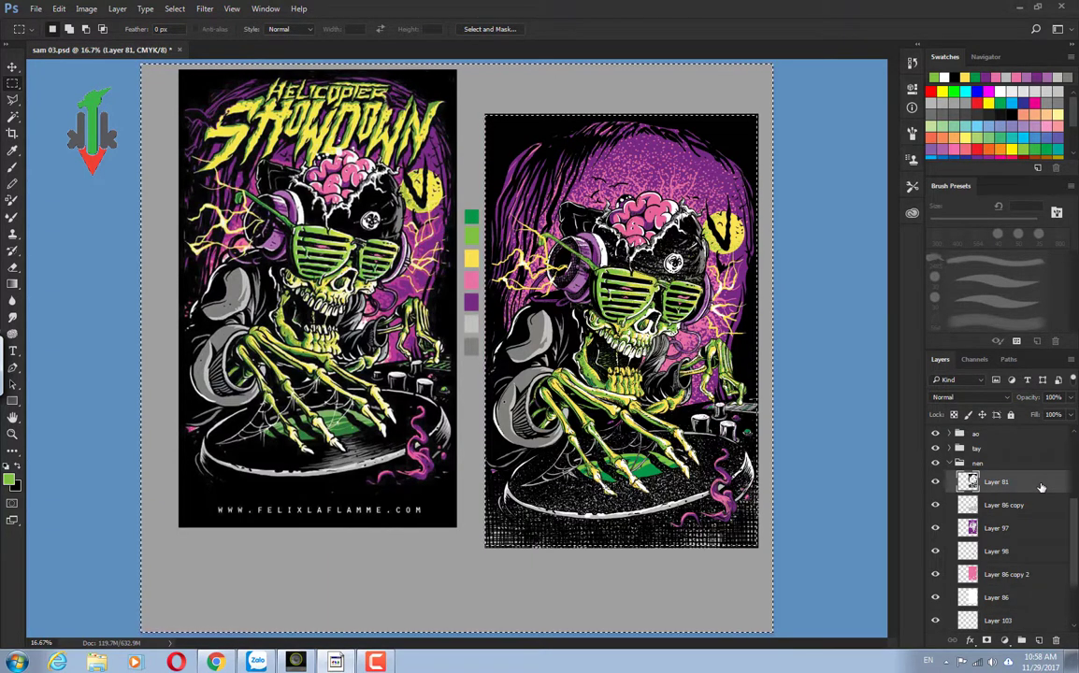
{"action": "key", "text": "alt+bracketleft"}
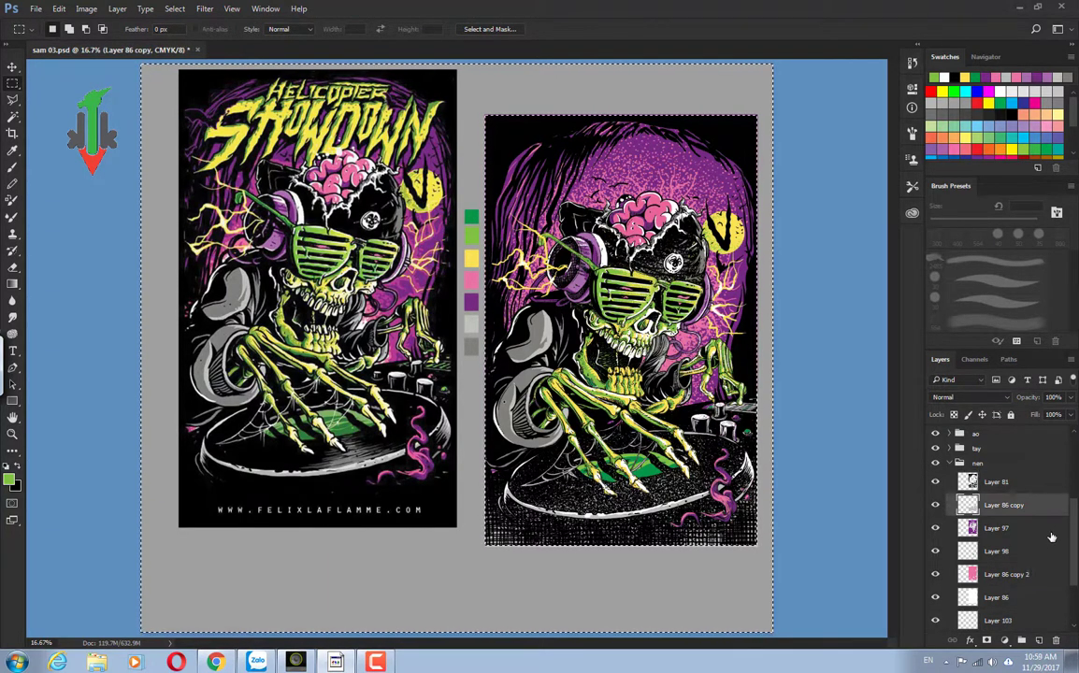
{"action": "key", "text": "alt+bracketleft"}
{"action": "key", "text": "alt+bracketleft"}
{"action": "key", "text": "alt+bracketleft"}
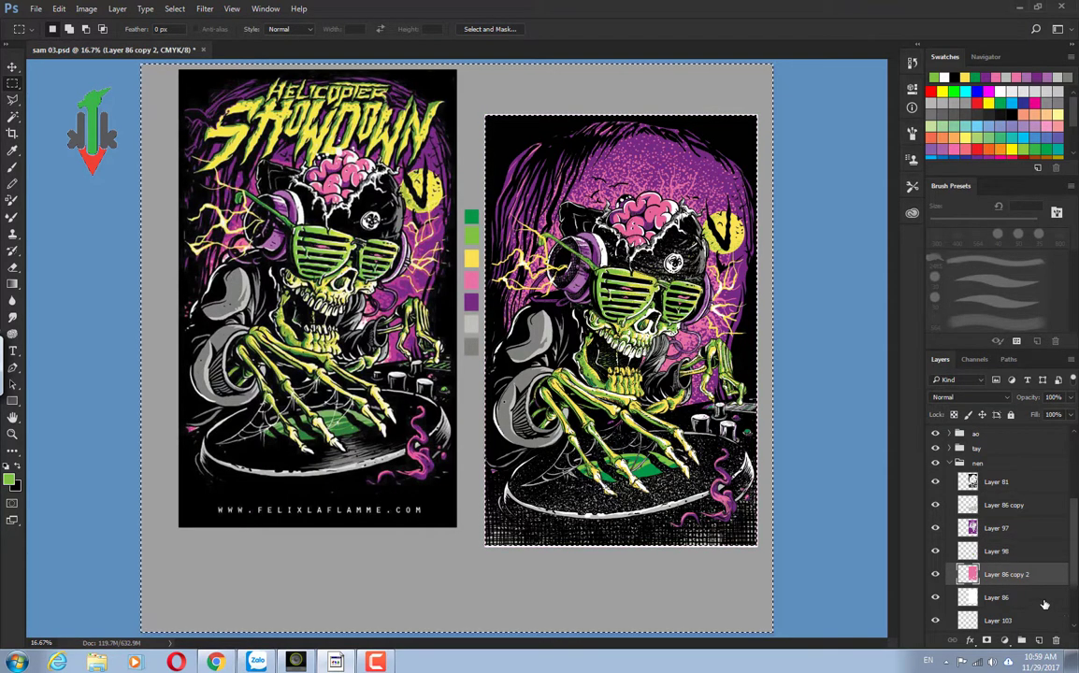
{"action": "key", "text": "alt+bracketleft"}
{"action": "key", "text": "alt+bracketleft"}
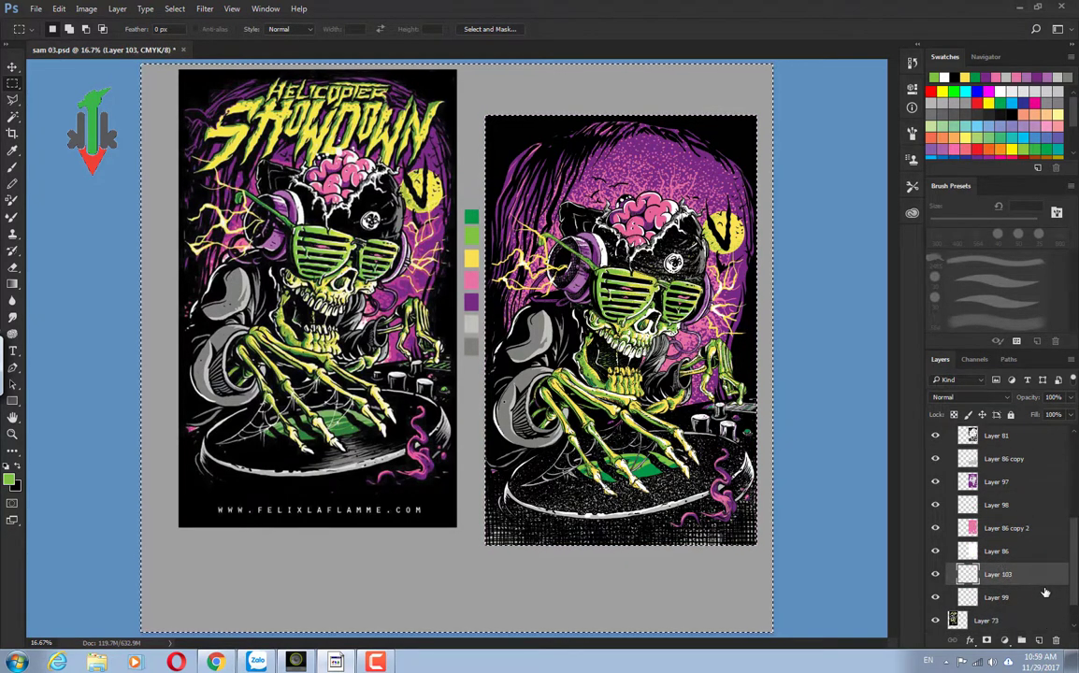
{"action": "key", "text": "alt+bracketleft"}
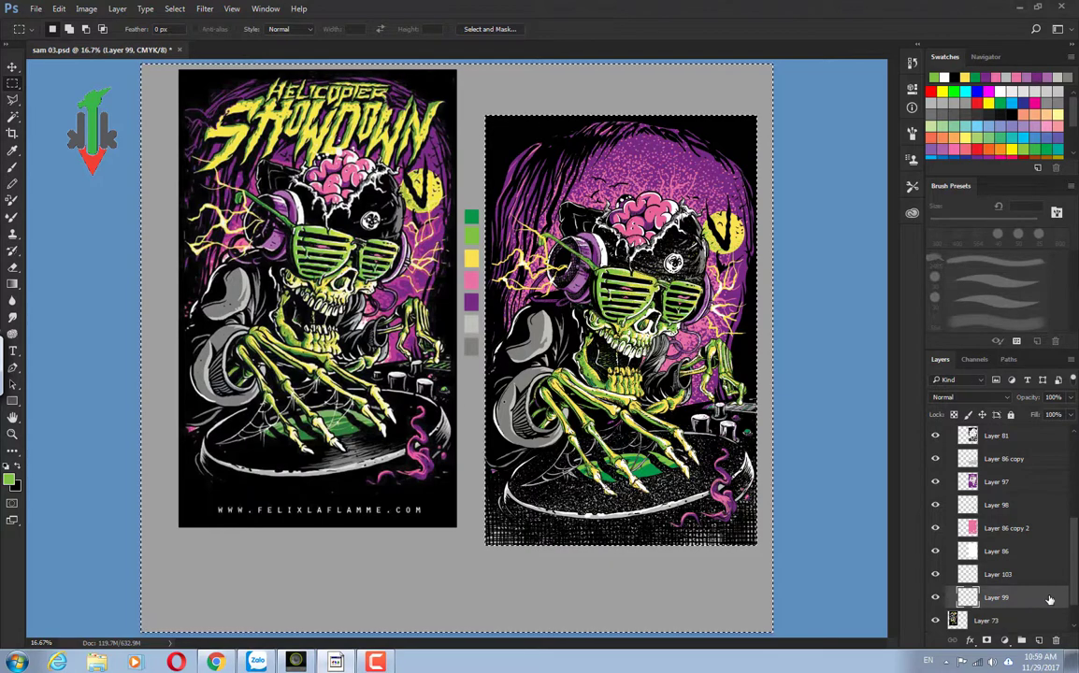
{"action": "key", "text": "ctrl+d"}
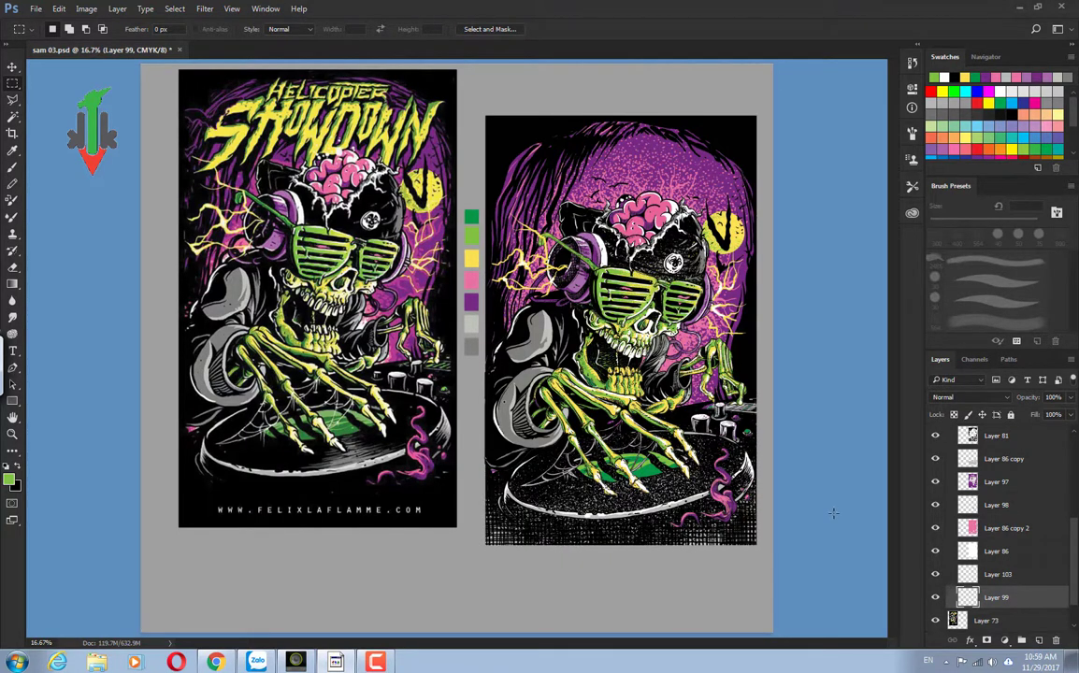
{"action": "left_click", "coordinate": [13, 68]}
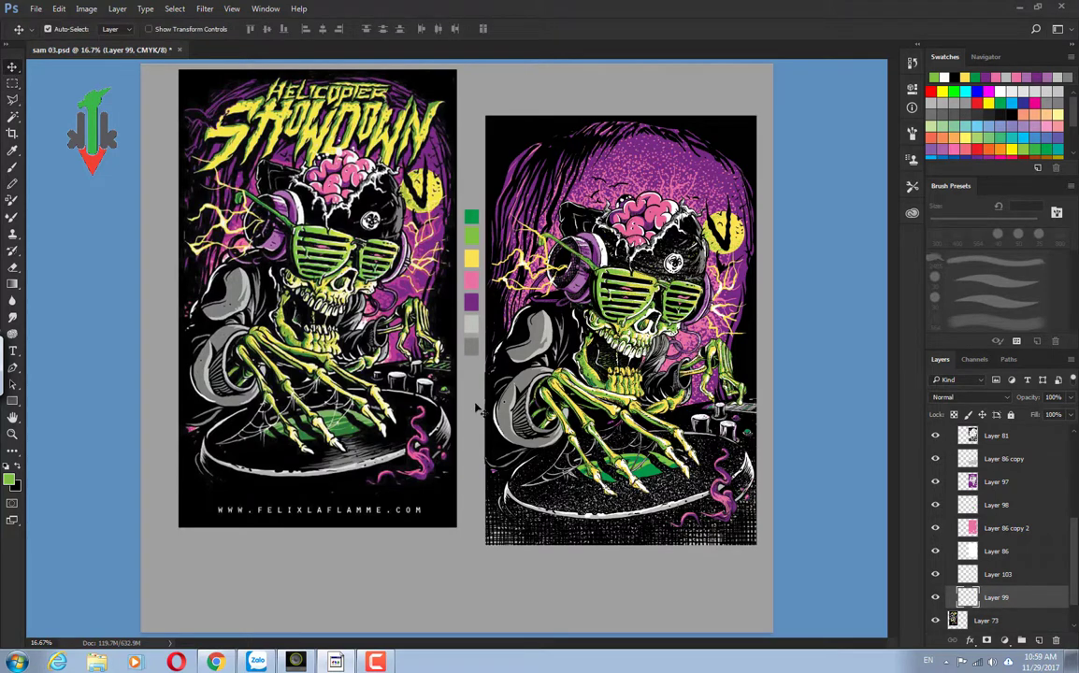
Step: Hide the reference poster, collapse the nen group, and hide the colour swatch strip
{"action": "left_click", "coordinate": [346, 341]}
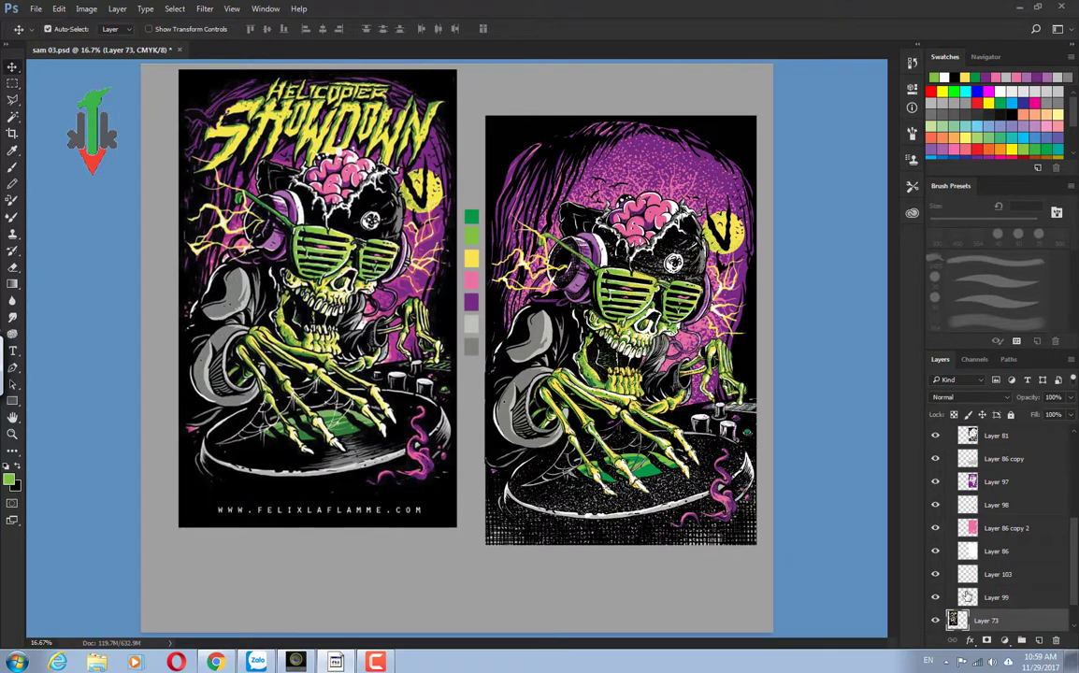
{"action": "left_click", "coordinate": [935, 621]}
{"action": "scroll", "coordinate": [944, 523], "scroll_direction": "up", "scroll_amount": 2}
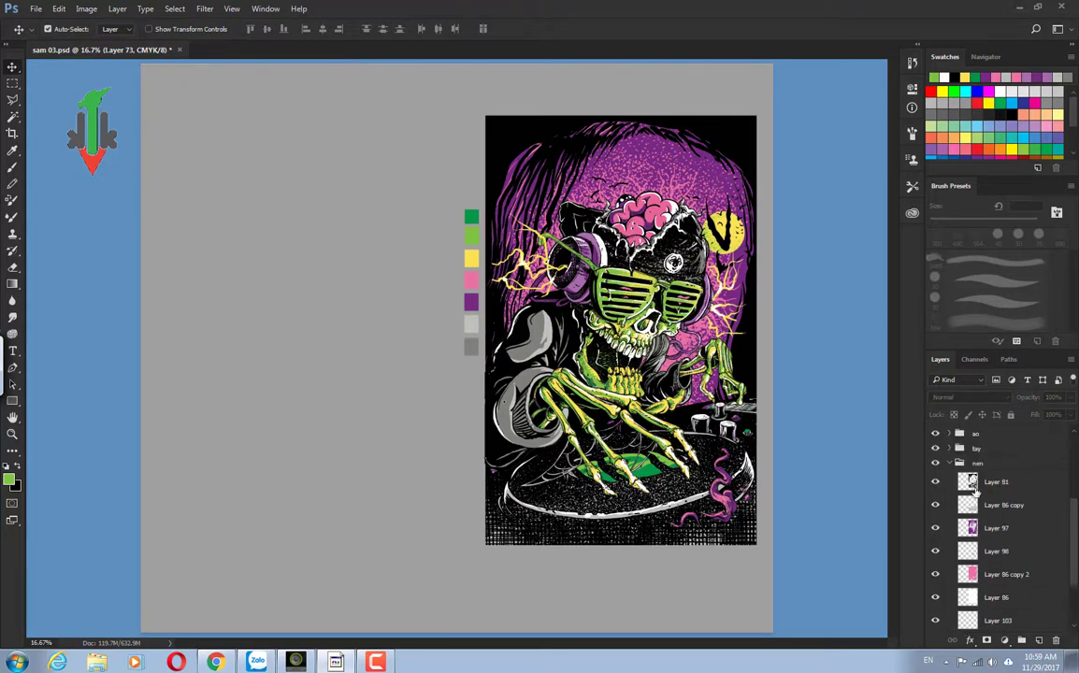
{"action": "left_click", "coordinate": [950, 464]}
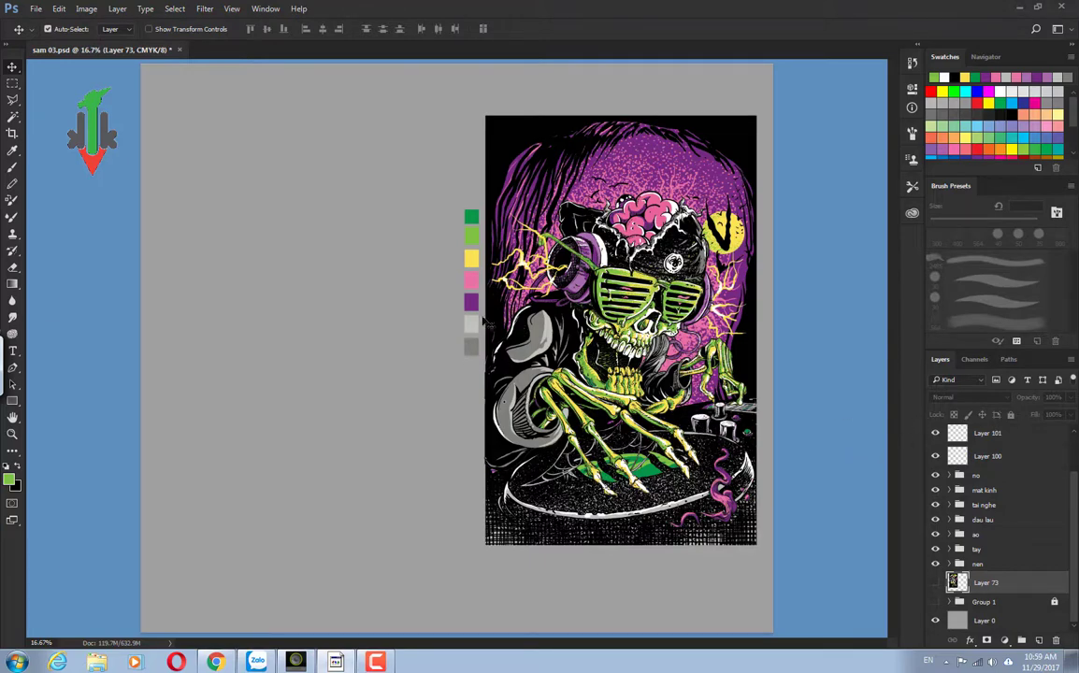
{"action": "key", "text": "ctrl+v"}
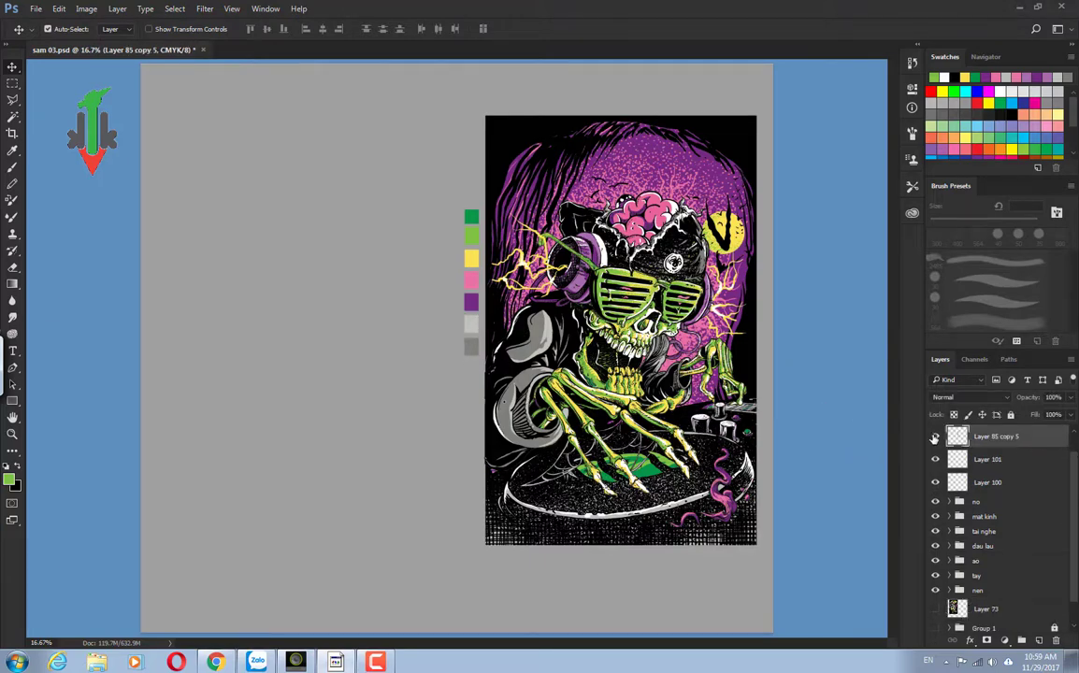
{"action": "left_click", "coordinate": [935, 437]}
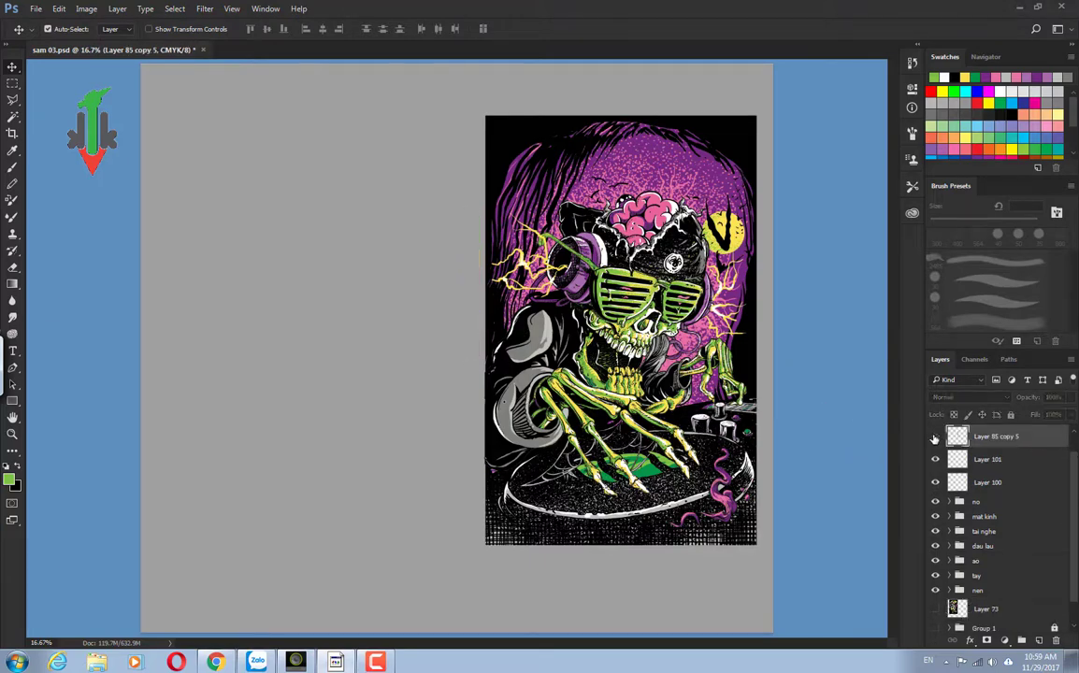
Step: Select Layer 101 and drag the redrawn artwork to the page centre
{"action": "left_click", "coordinate": [1027, 464]}
{"action": "scroll", "coordinate": [1045, 564], "scroll_direction": "up", "scroll_amount": 1}
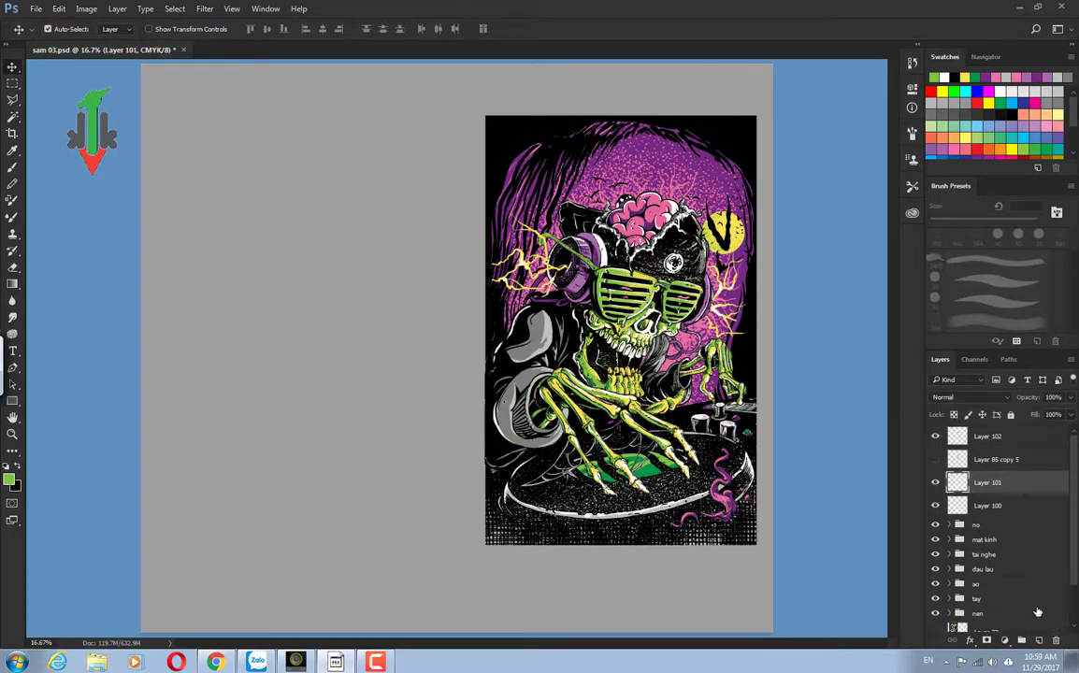
{"action": "scroll", "coordinate": [1037, 612], "scroll_direction": "down", "scroll_amount": 1}
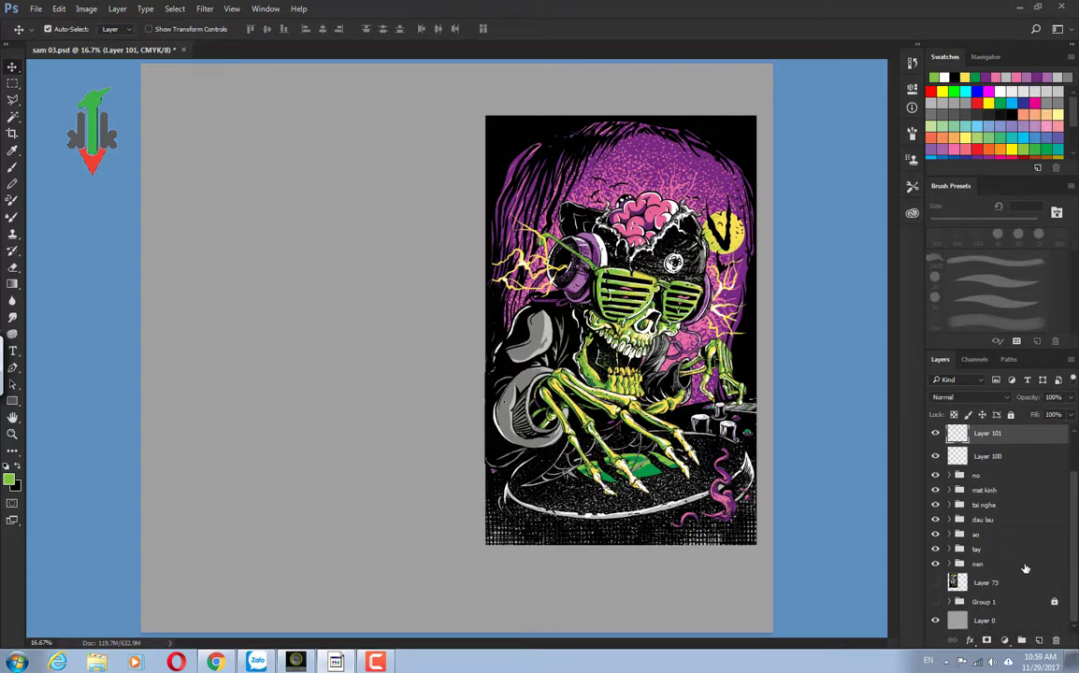
{"action": "left_click_drag", "start_coordinate": [558, 330], "coordinate": [478, 350]}
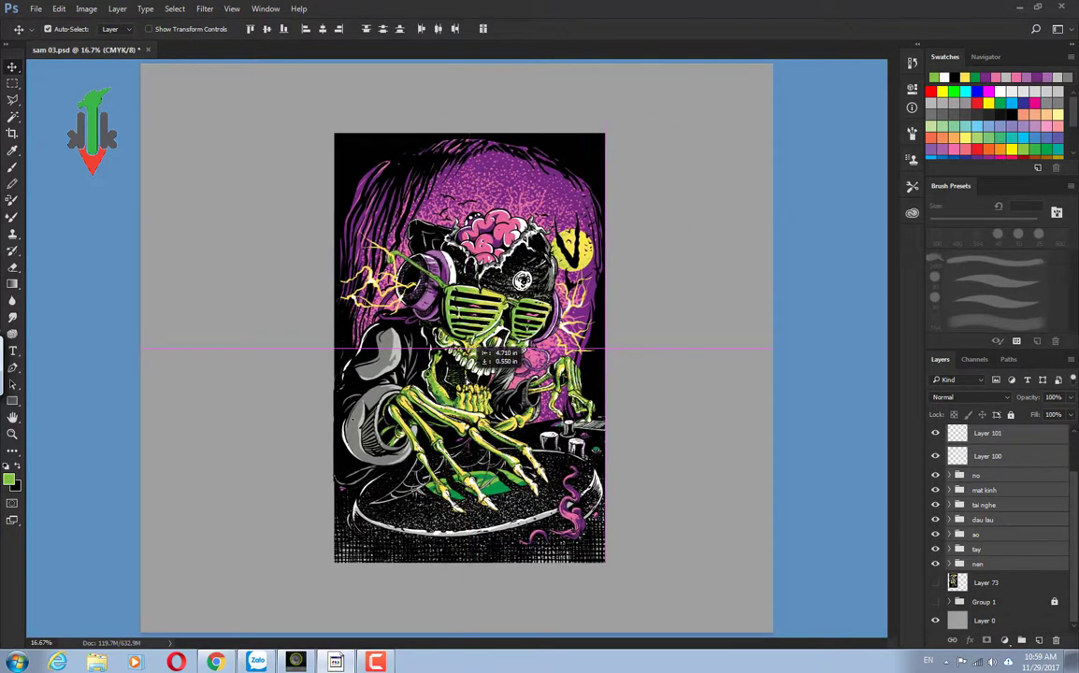
{"action": "left_click_drag", "start_coordinate": [472, 344], "coordinate": [472, 346]}
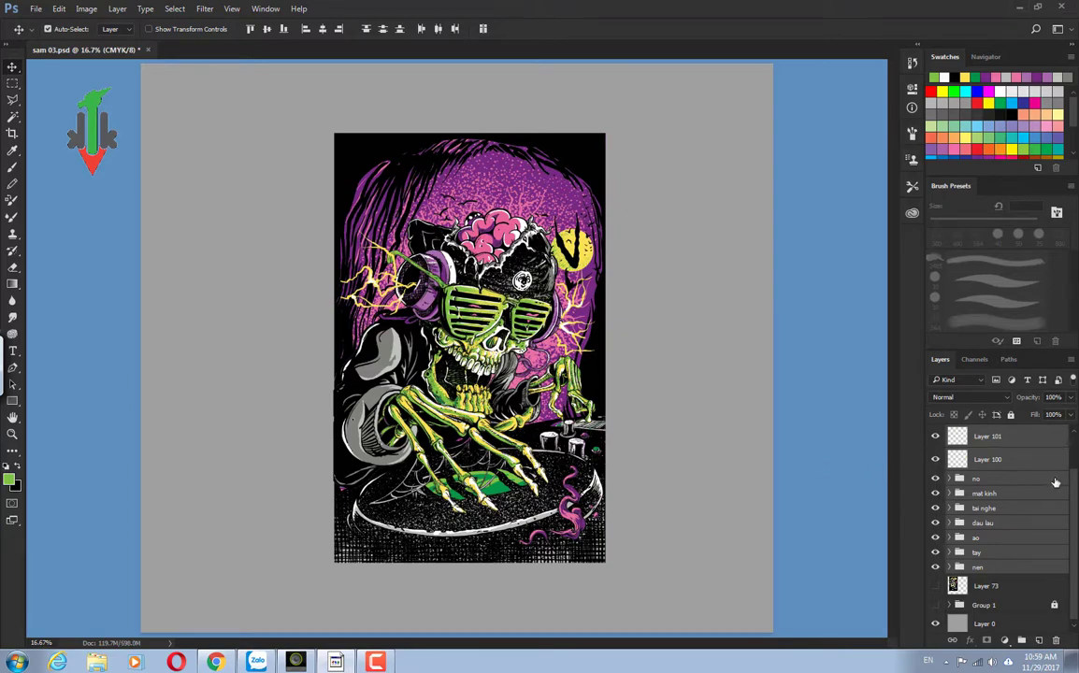
{"action": "left_click", "coordinate": [1038, 441]}
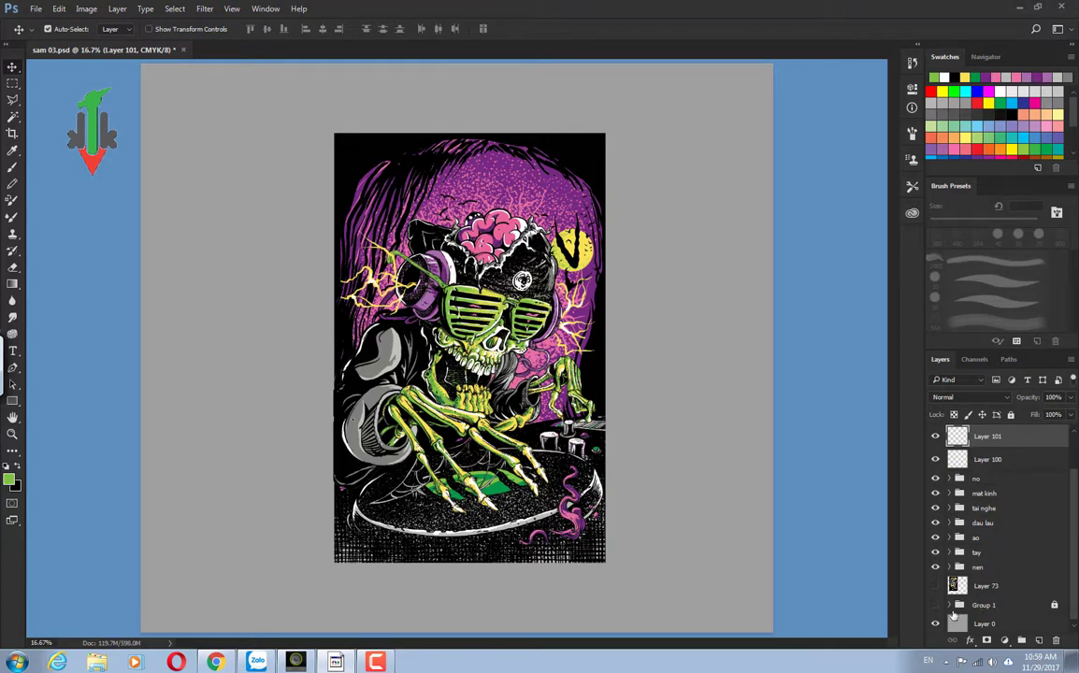
Step: Show the white T-shirt mockup and drag the artwork layers down to nen onto the chest
{"action": "left_click", "coordinate": [935, 606]}
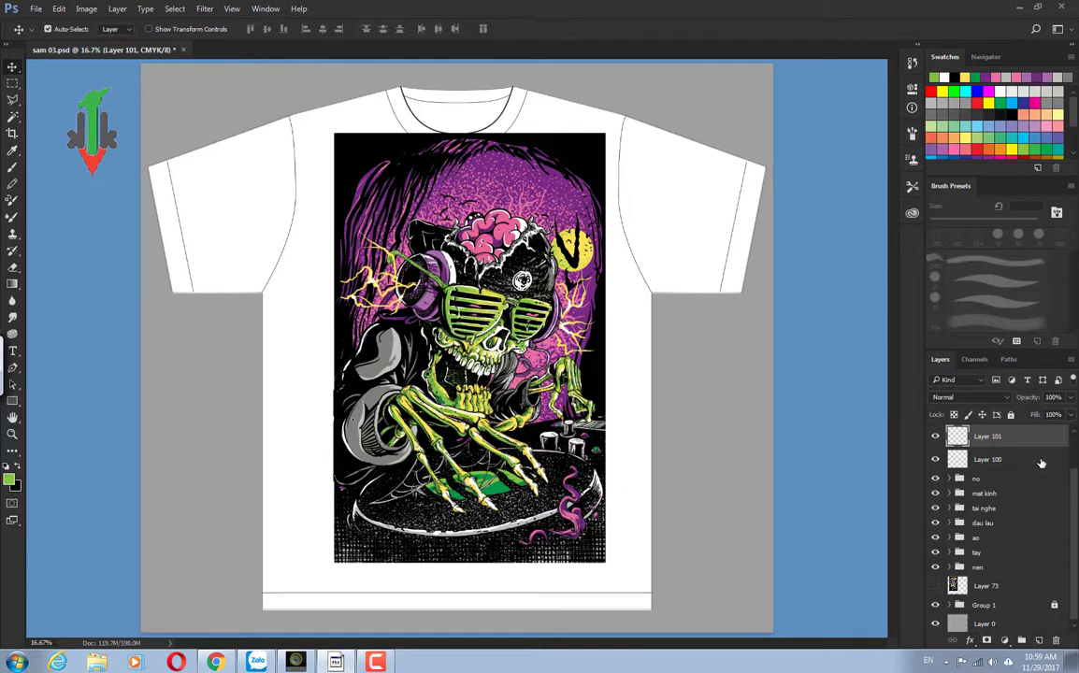
{"action": "key", "text": "ctrl+shift+z"}
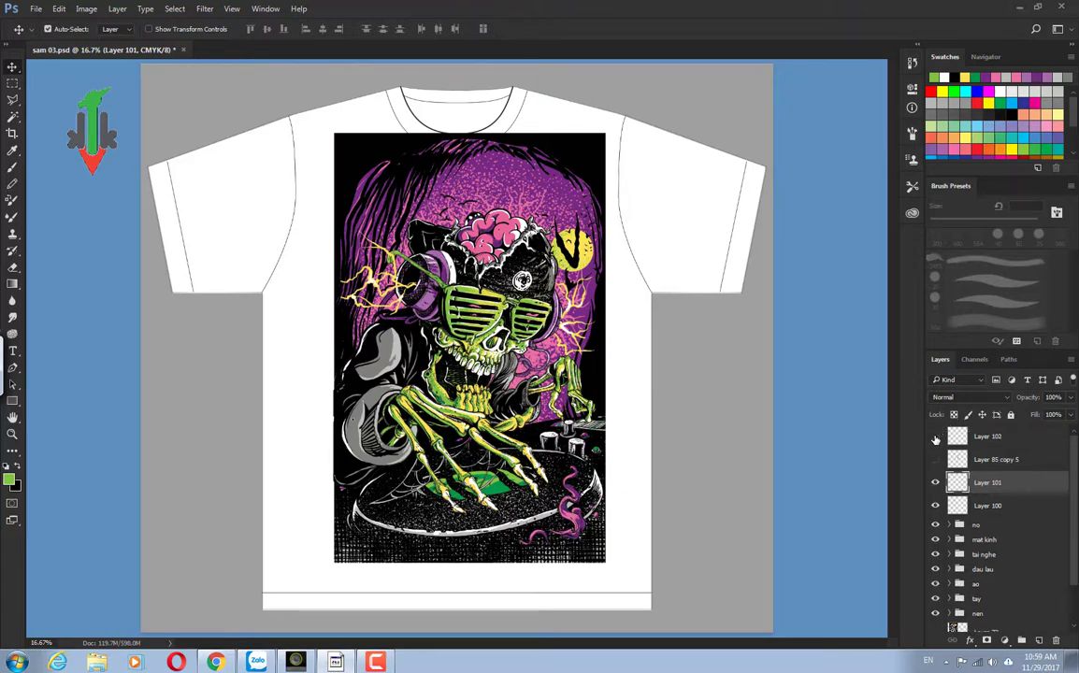
{"action": "scroll", "coordinate": [1022, 496], "scroll_direction": "down", "scroll_amount": 1}
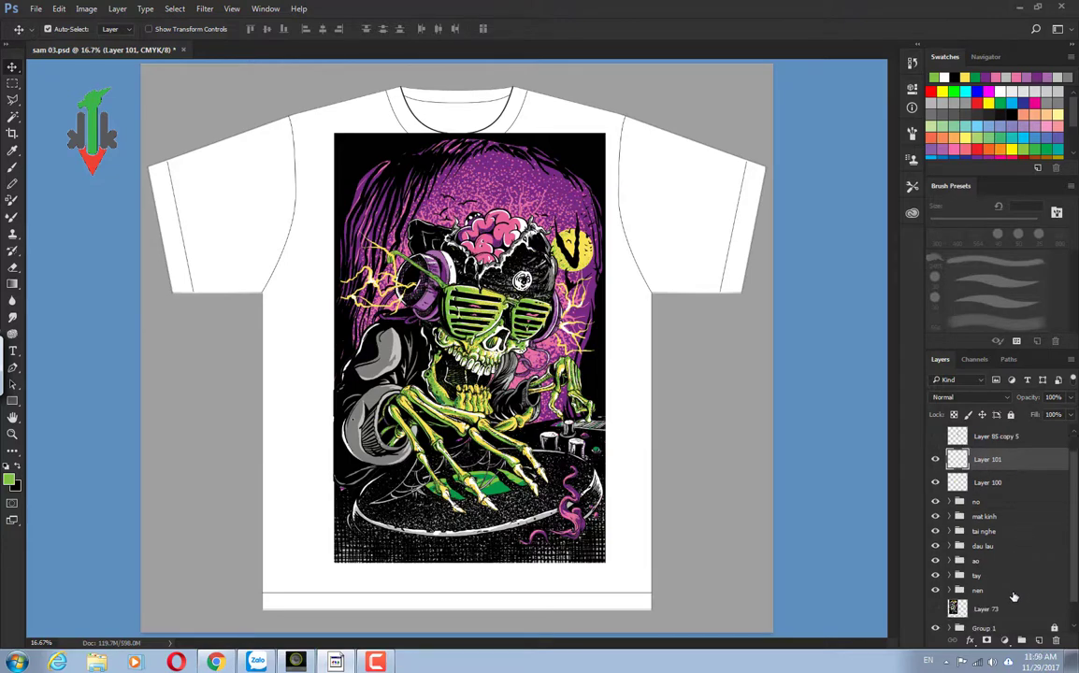
{"action": "left_click", "coordinate": [1013, 593], "text": "shift"}
{"action": "left_click_drag", "start_coordinate": [508, 367], "coordinate": [564, 378]}
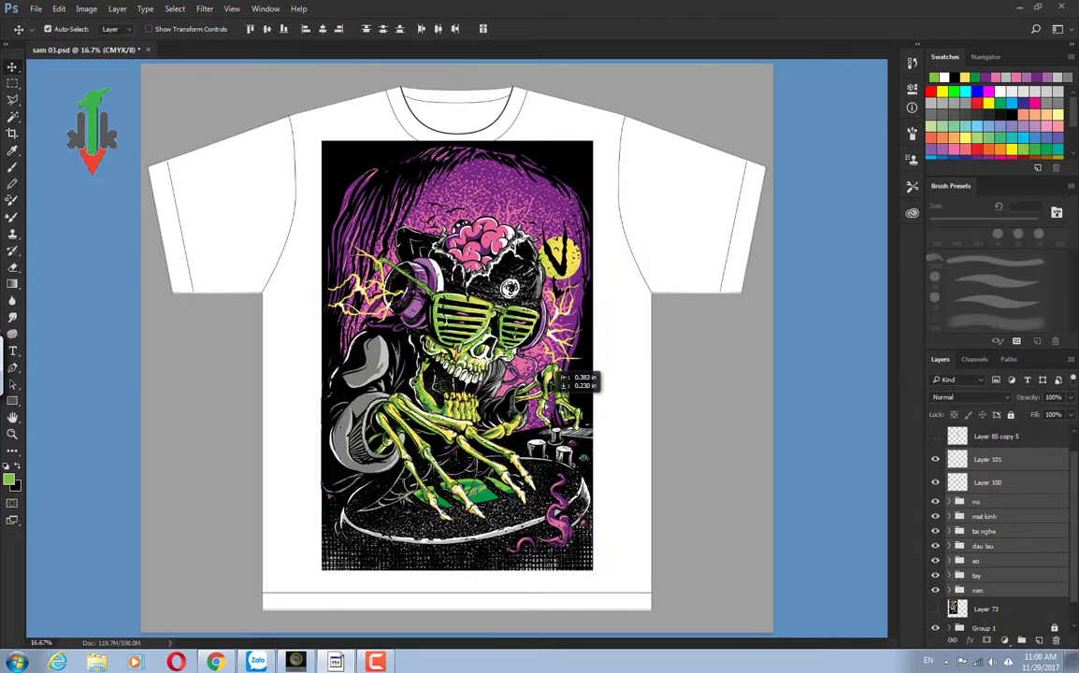
{"action": "left_click_drag", "start_coordinate": [564, 379], "coordinate": [566, 397]}
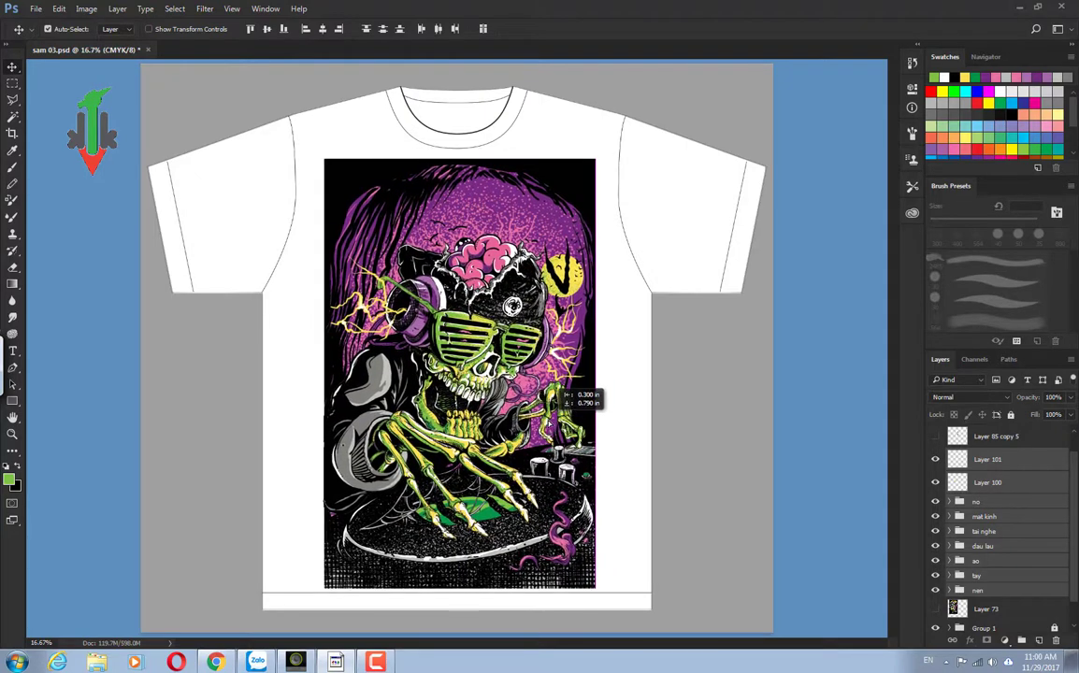
{"action": "left_click", "coordinate": [1047, 465]}
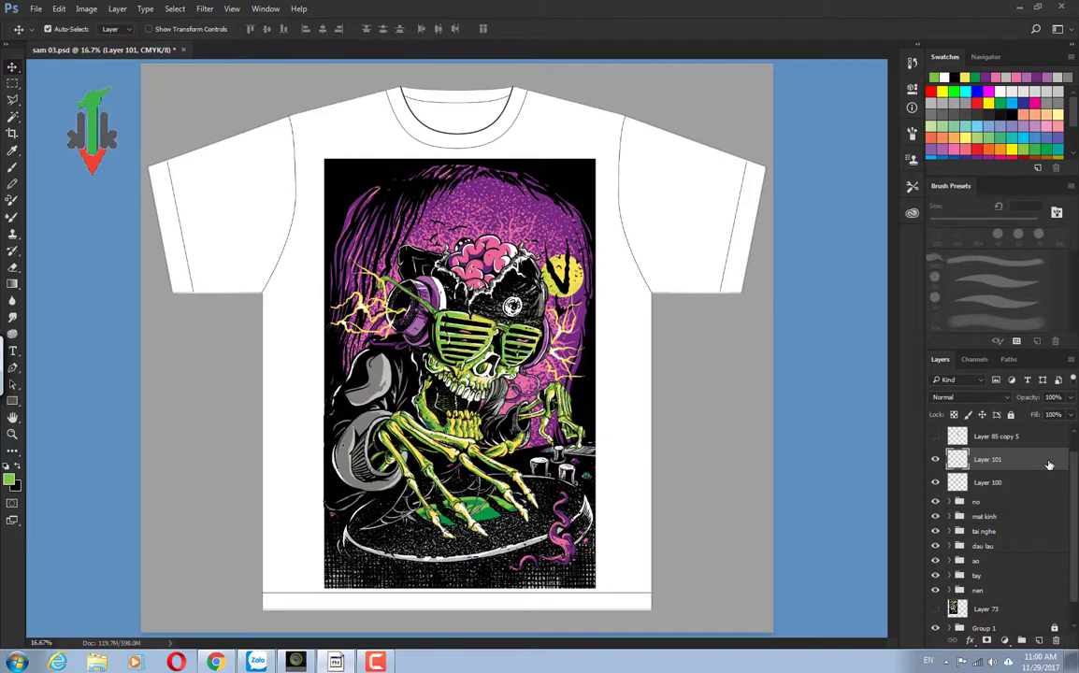
Step: Save the mockup as JPEG 'sam 03', accepting the default JPEG Options
{"action": "key", "text": "ctrl+shift+s"}
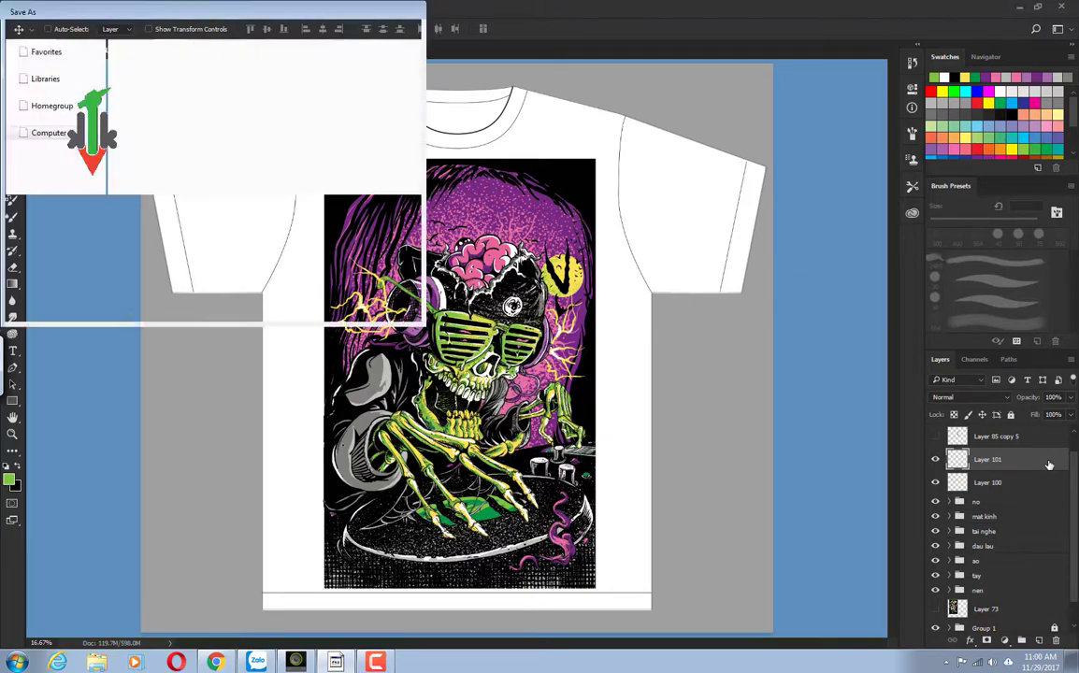
{"action": "left_click", "coordinate": [226, 529]}
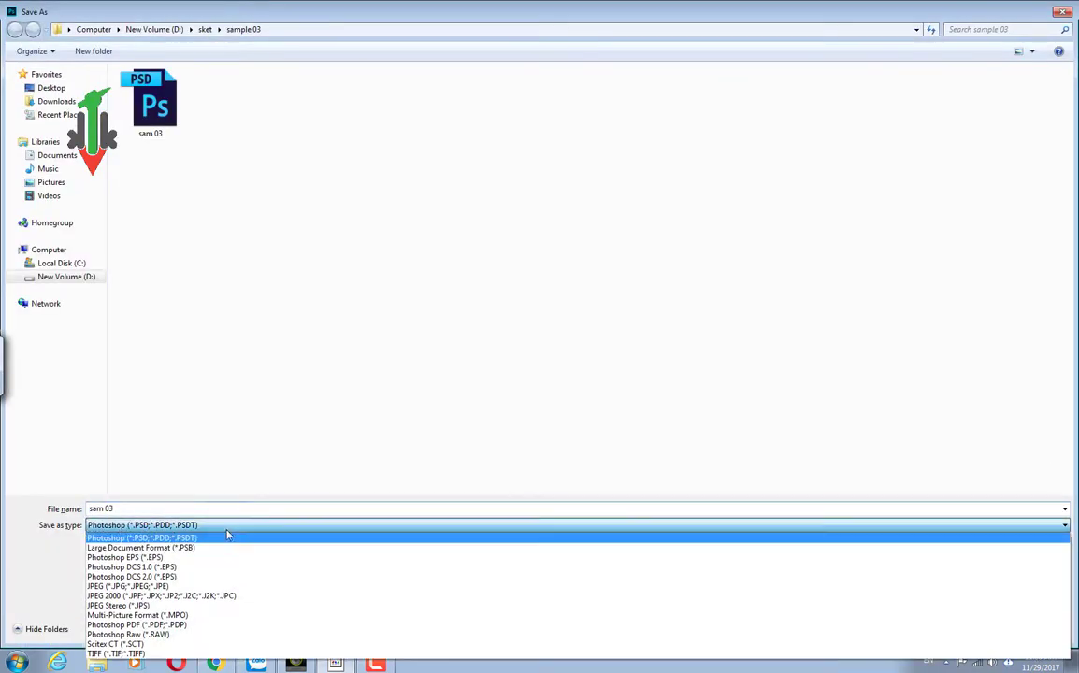
{"action": "left_click", "coordinate": [185, 586]}
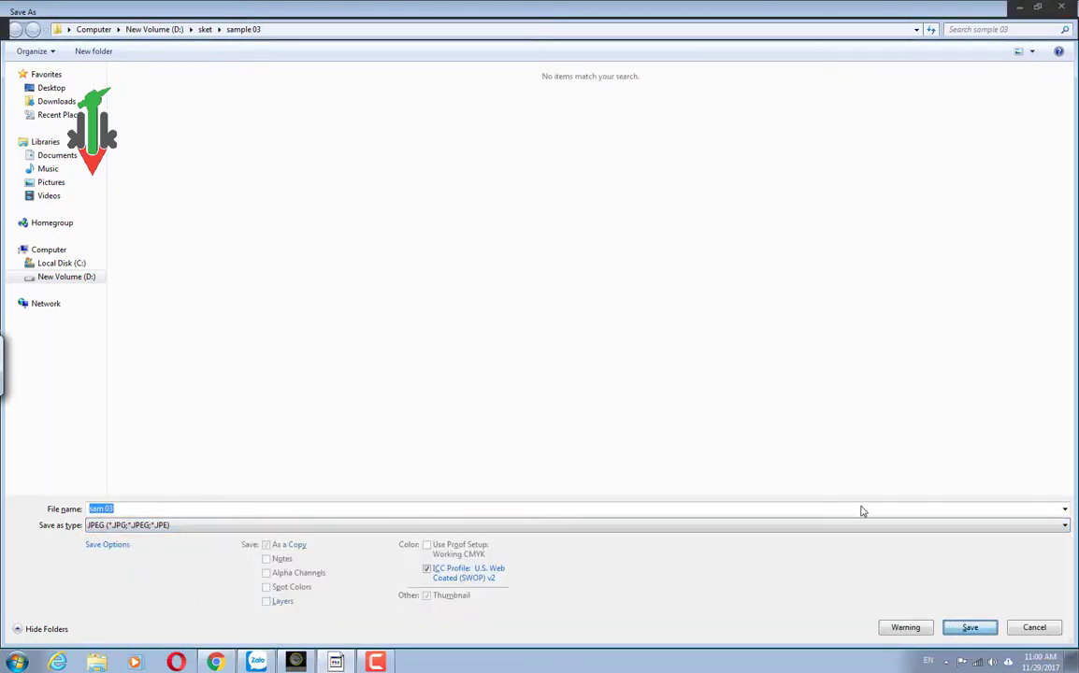
{"action": "key", "text": "Return"}
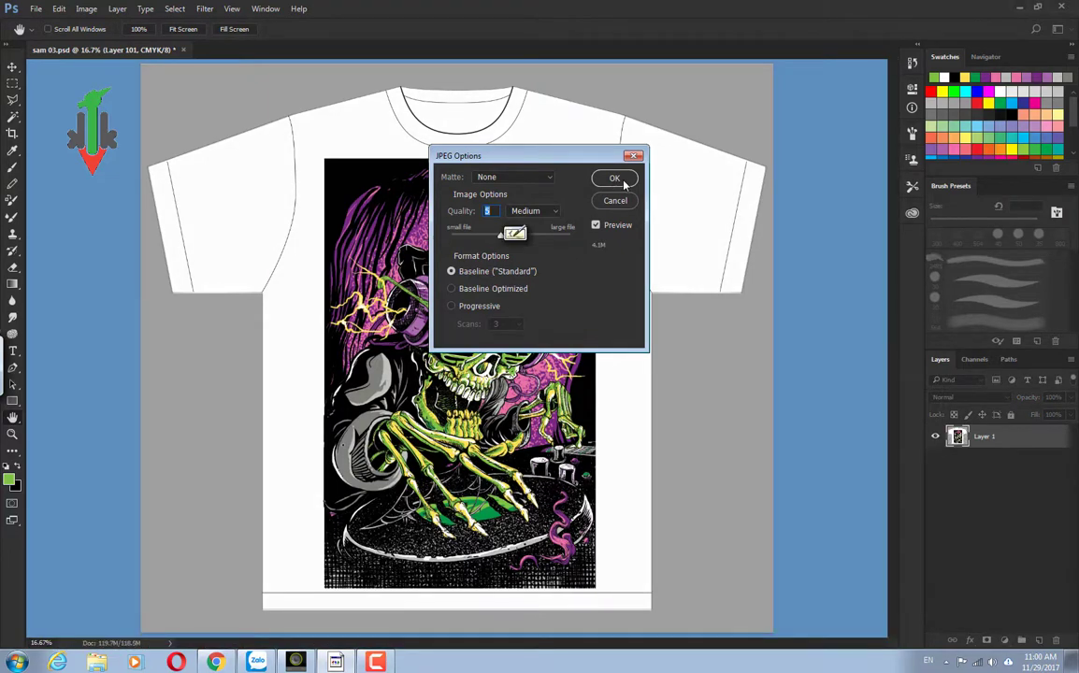
{"action": "left_click", "coordinate": [623, 184]}
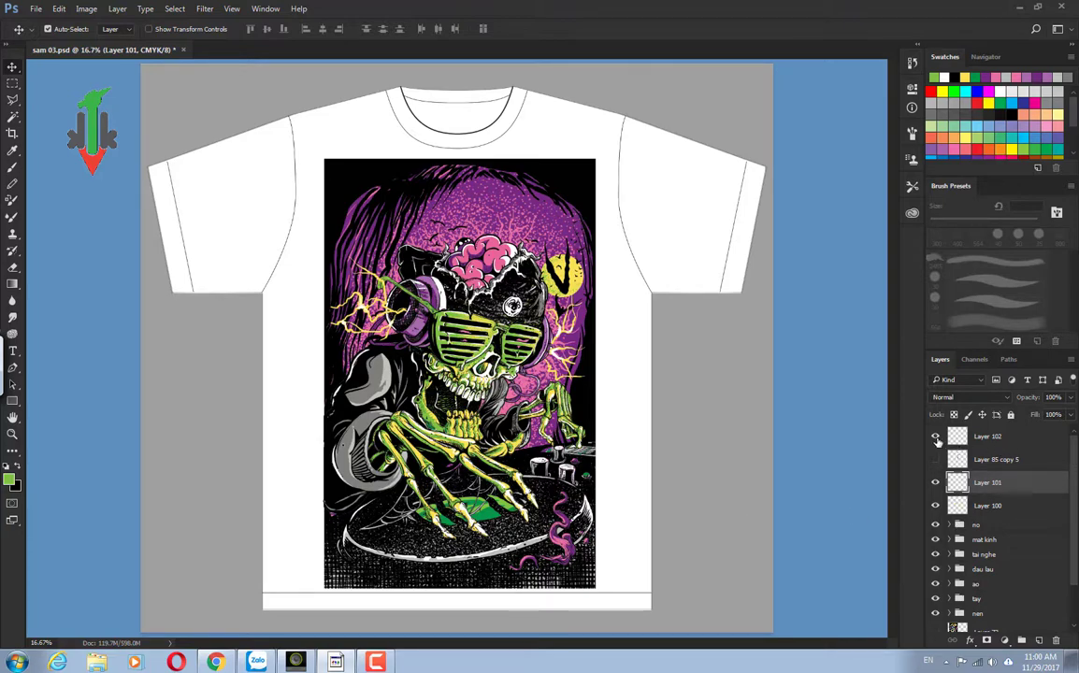
Step: Hide Layer 102, Layer 101, Layer 100, the artwork groups, the mockup background and Layer 0
{"action": "left_click", "coordinate": [938, 440]}
{"action": "left_click_drag", "start_coordinate": [934, 482], "coordinate": [936, 615]}
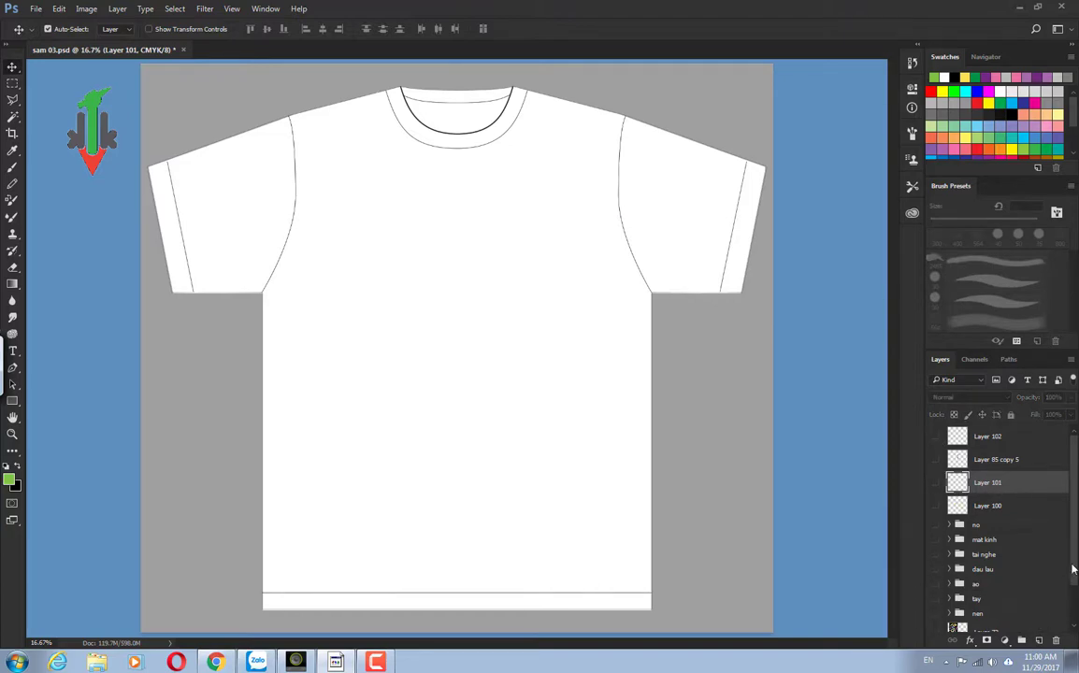
{"action": "scroll", "coordinate": [936, 613], "scroll_direction": "down", "scroll_amount": 2}
{"action": "left_click", "coordinate": [936, 603]}
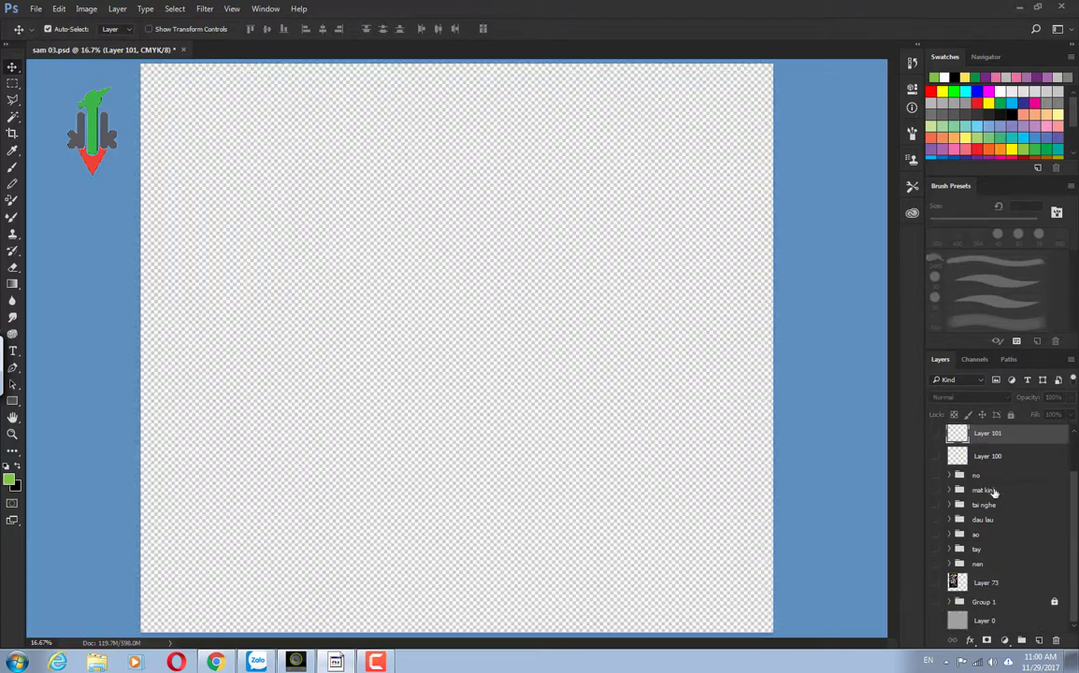
{"action": "scroll", "coordinate": [1031, 442], "scroll_direction": "up", "scroll_amount": 2}
Step: Add a new layer above Layer 102 and fill it with solid white
{"action": "left_click", "coordinate": [1035, 444]}
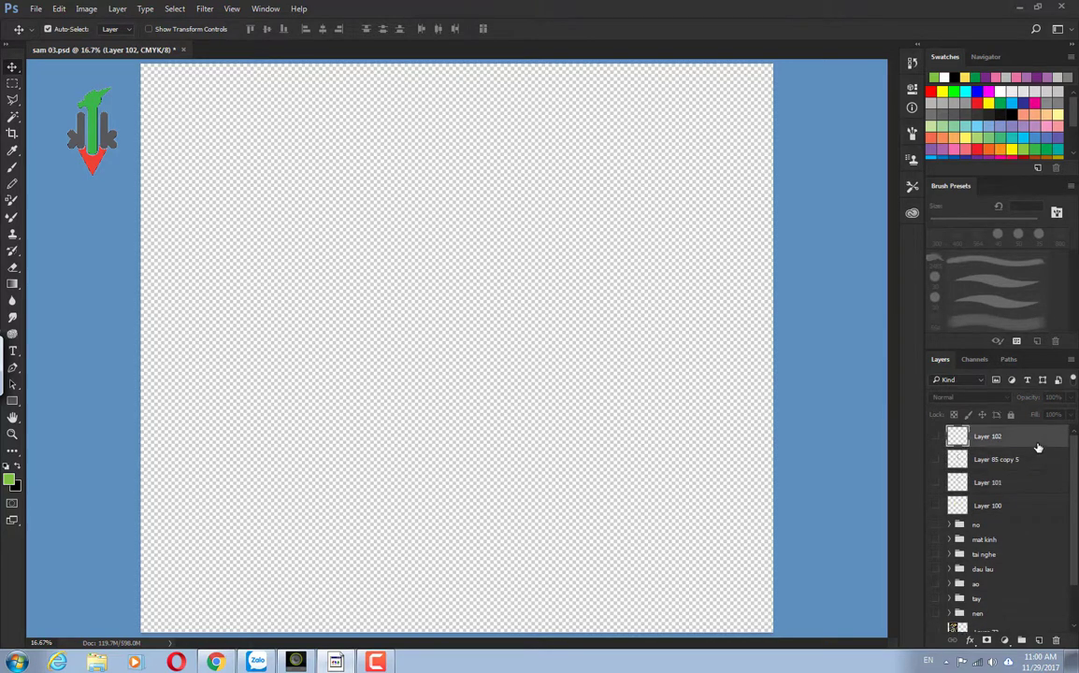
{"action": "left_click", "coordinate": [1039, 641]}
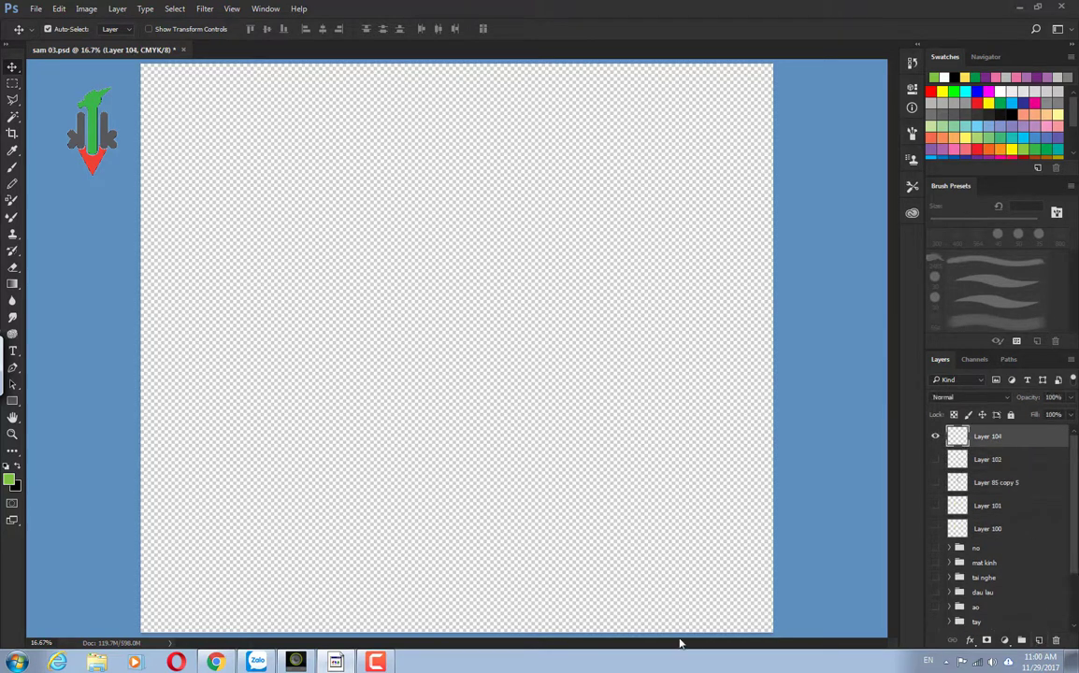
{"action": "key", "text": "x"}
{"action": "key", "text": "alt+BackSpace"}
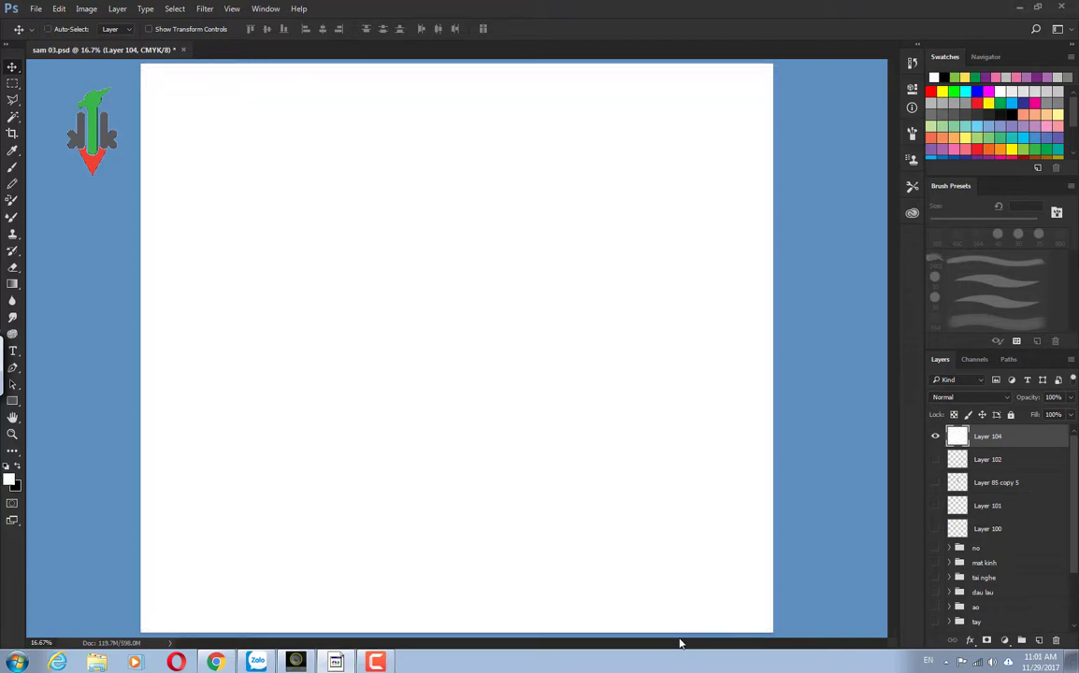
{"action": "key", "text": "ctrl+shift+s"}
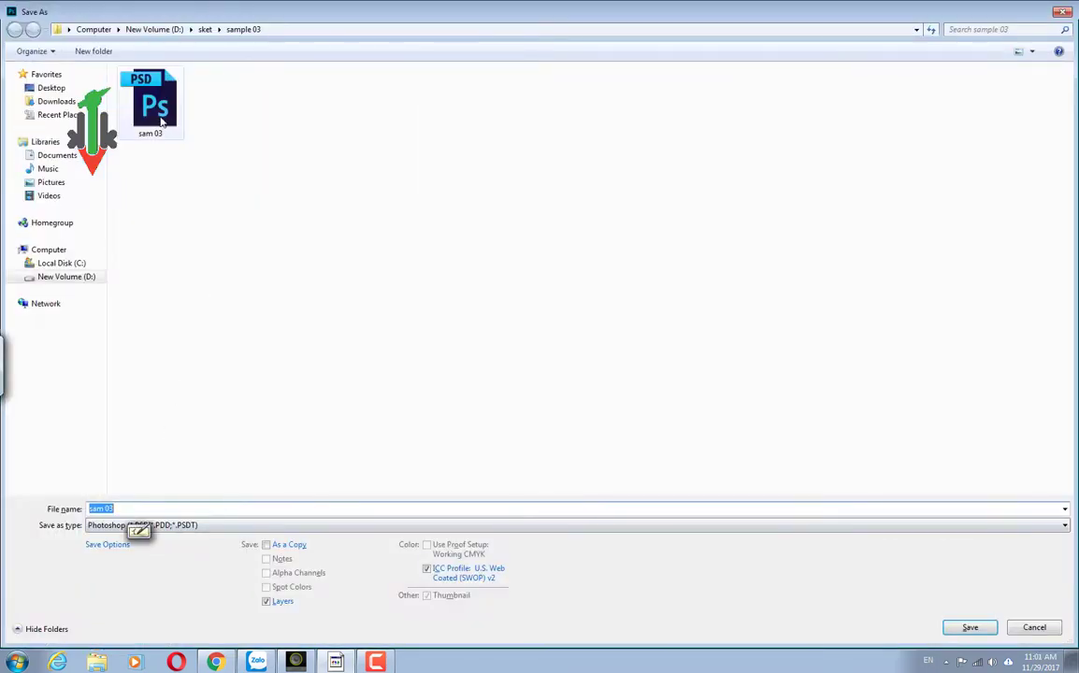
Step: Save in Photoshop format as sam 03.psd, replacing the existing file
{"action": "left_click", "coordinate": [969, 627]}
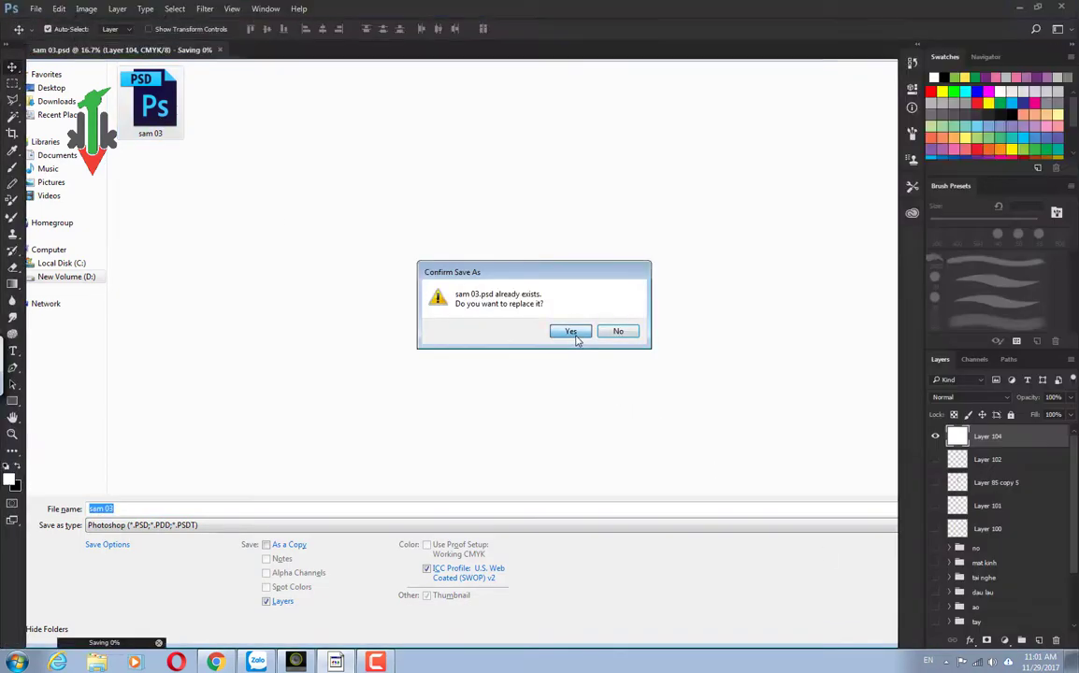
{"action": "left_click", "coordinate": [575, 336]}
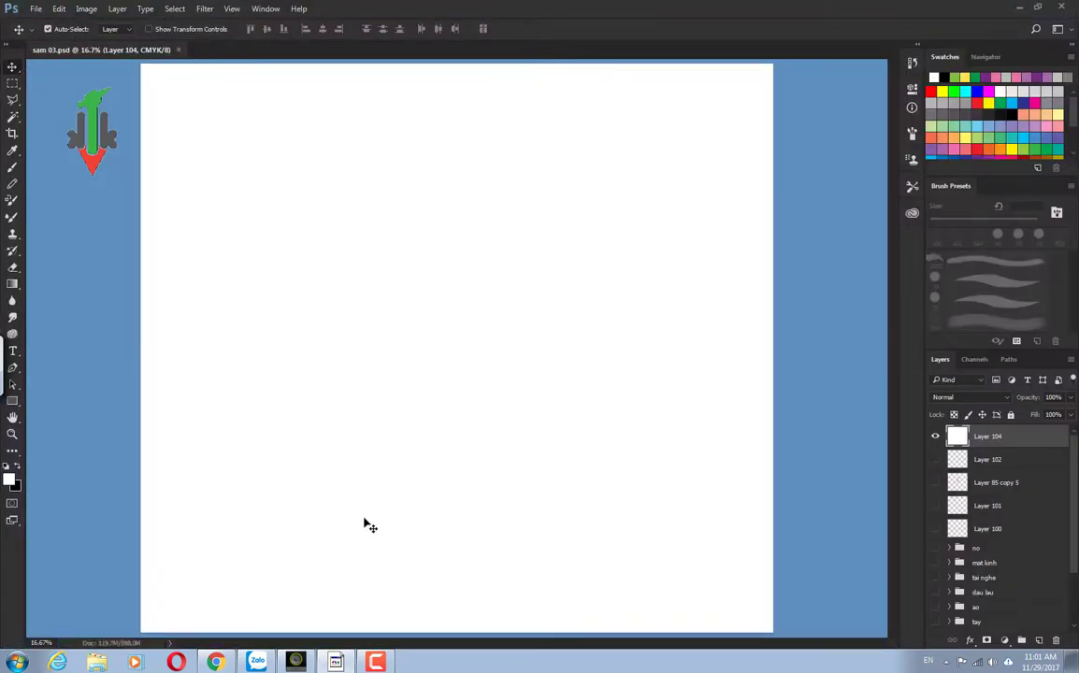
Step: Browse to New Volume (D:) > sket, search for 'sam', and open the sample 03 folder
{"action": "left_click", "coordinate": [96, 663]}
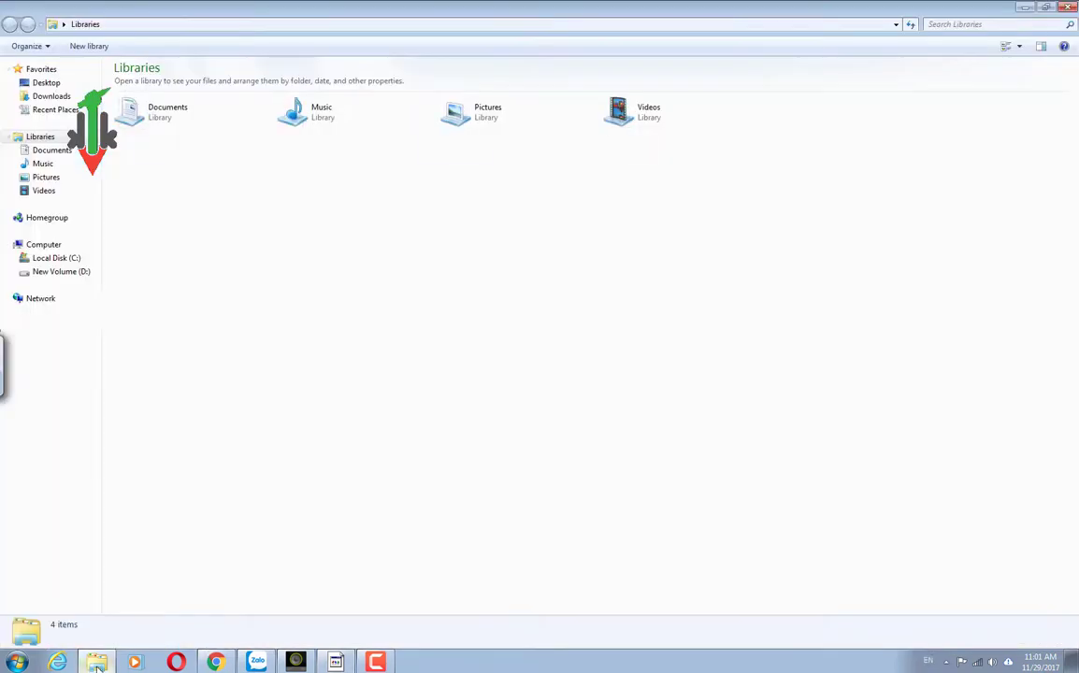
{"action": "left_click", "coordinate": [84, 270]}
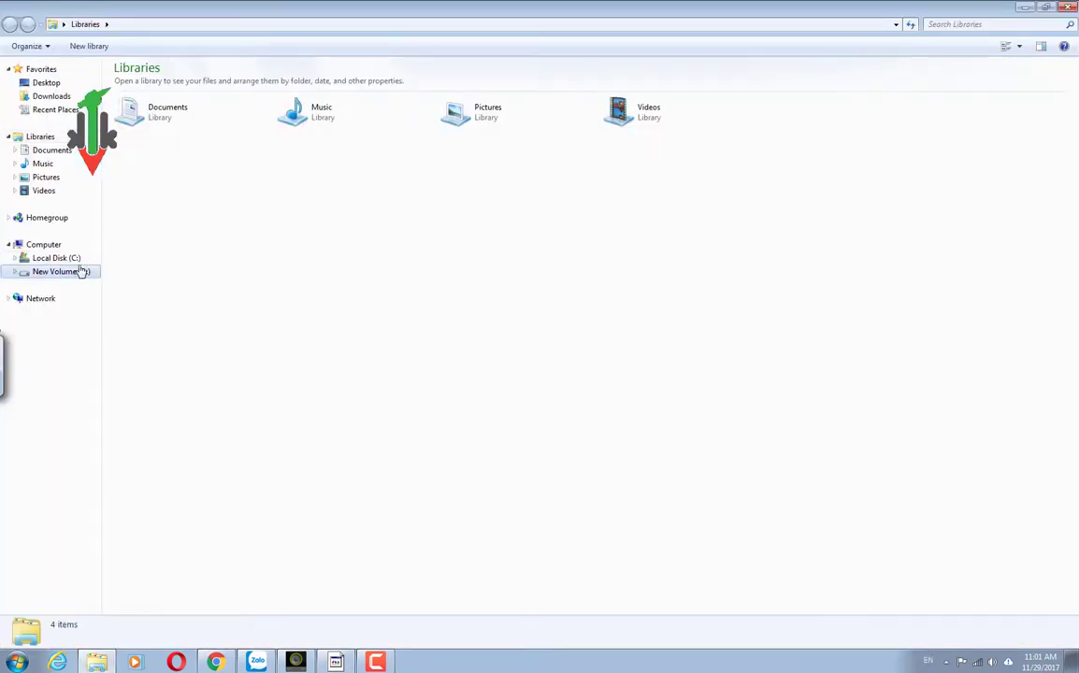
{"action": "left_click", "coordinate": [142, 166]}
{"action": "double_click", "coordinate": [142, 165]}
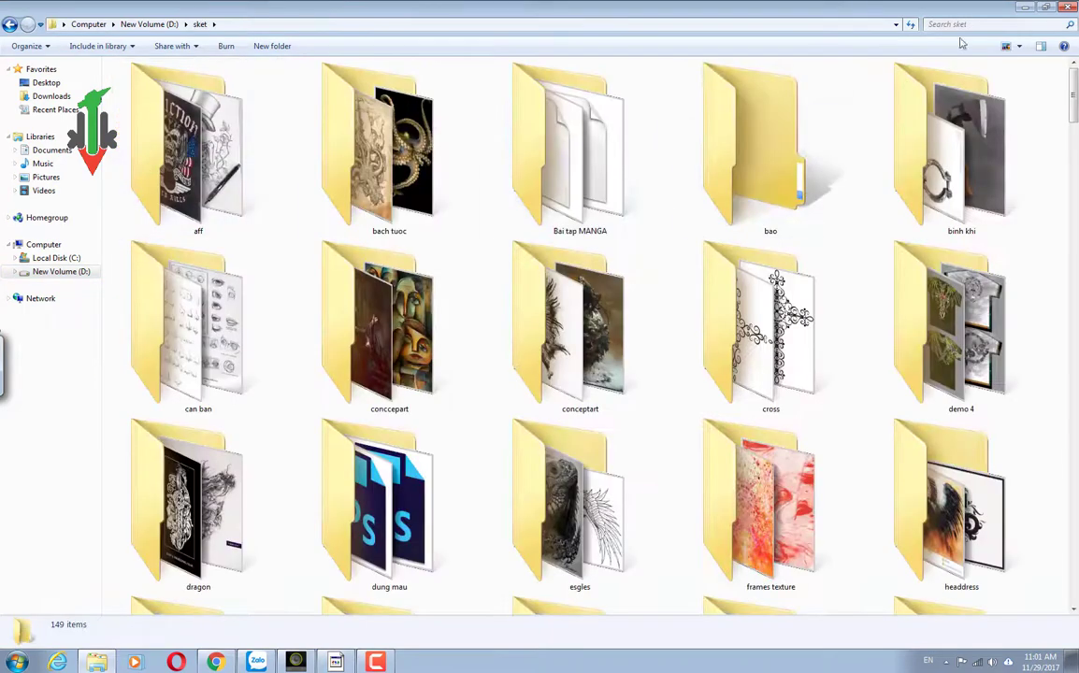
{"action": "left_click", "coordinate": [963, 24]}
{"action": "left_click", "coordinate": [989, 43]}
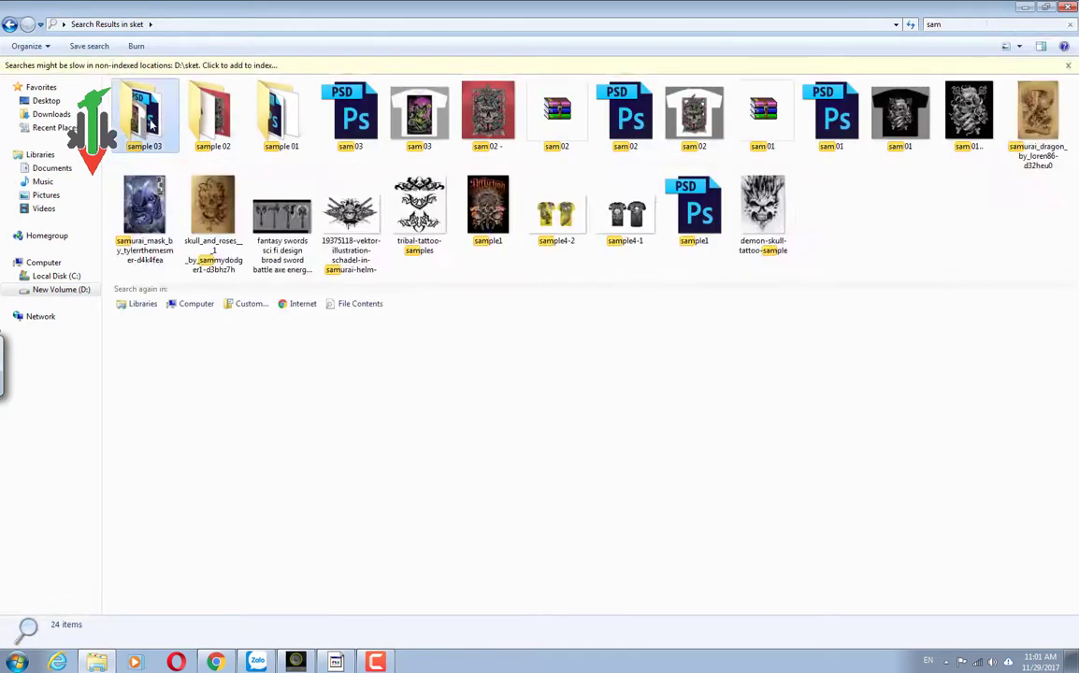
{"action": "double_click", "coordinate": [147, 112]}
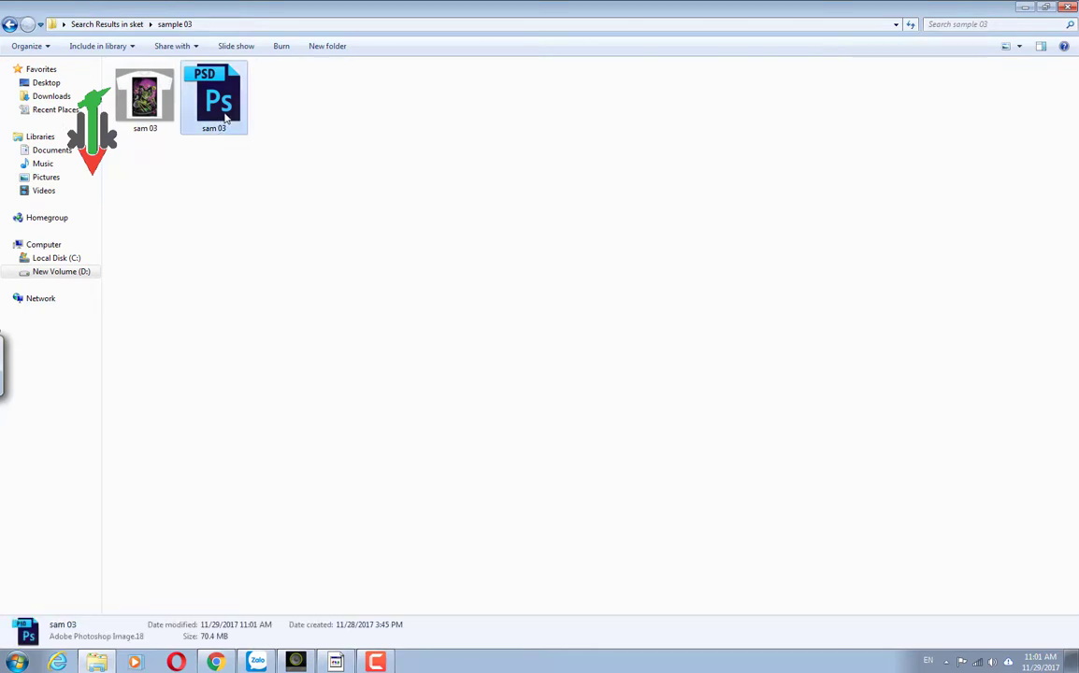
{"action": "right_click", "coordinate": [221, 116]}
Step: Add sam 03.psd to a sam 03.rar archive with default RAR settings
{"action": "left_click", "coordinate": [128, 259]}
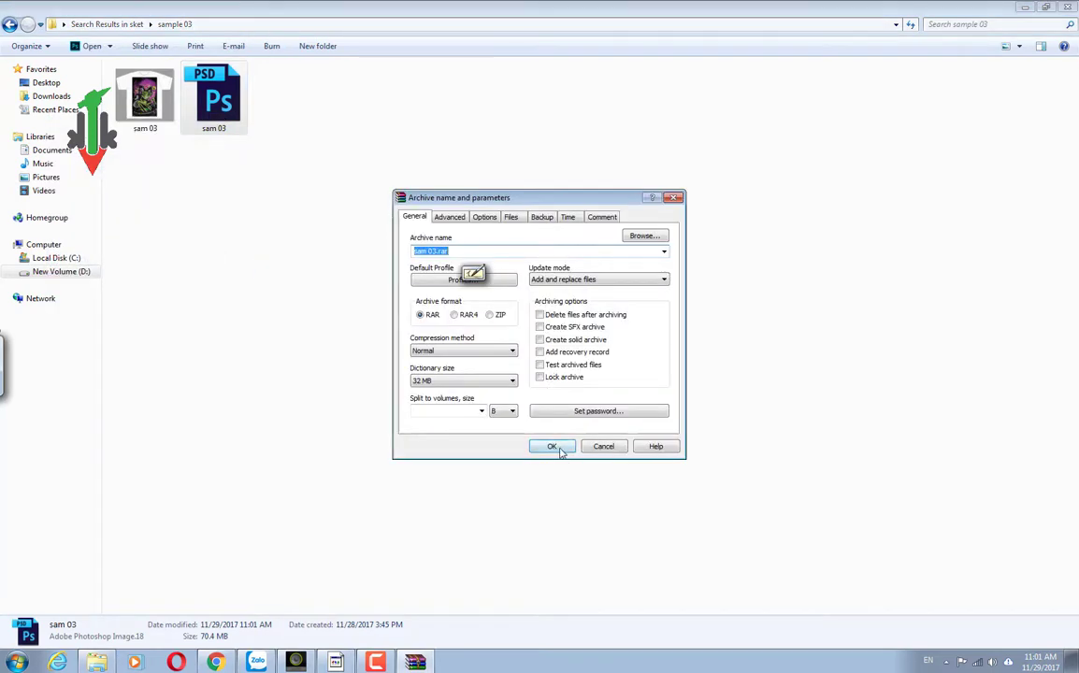
{"action": "left_click", "coordinate": [561, 447]}
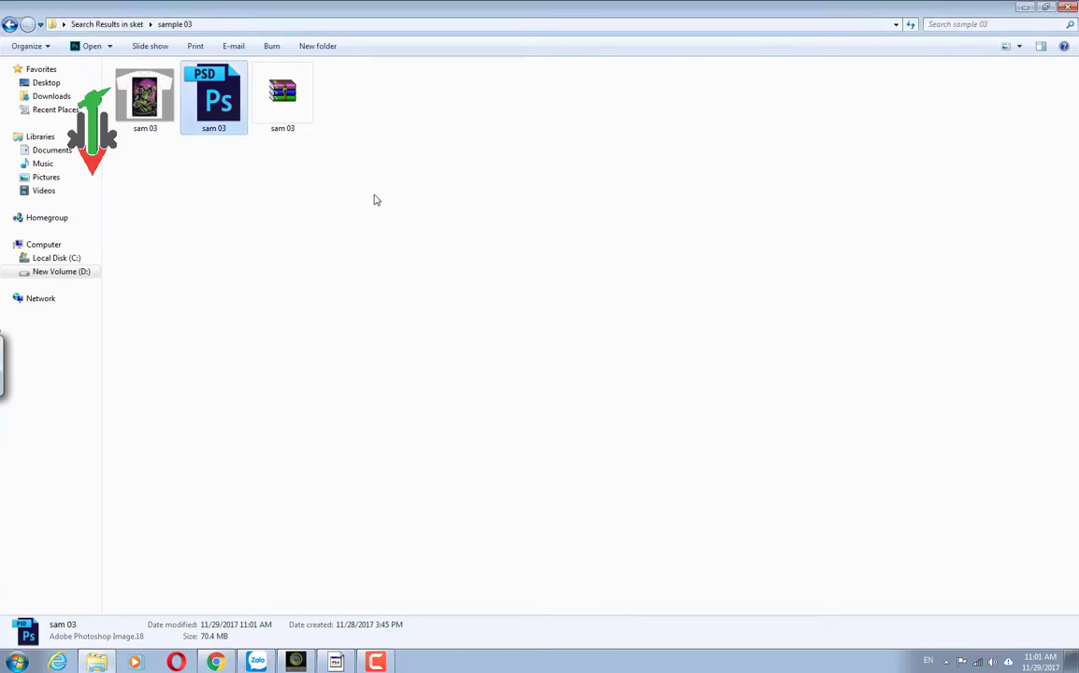
{"action": "left_click", "coordinate": [373, 197]}
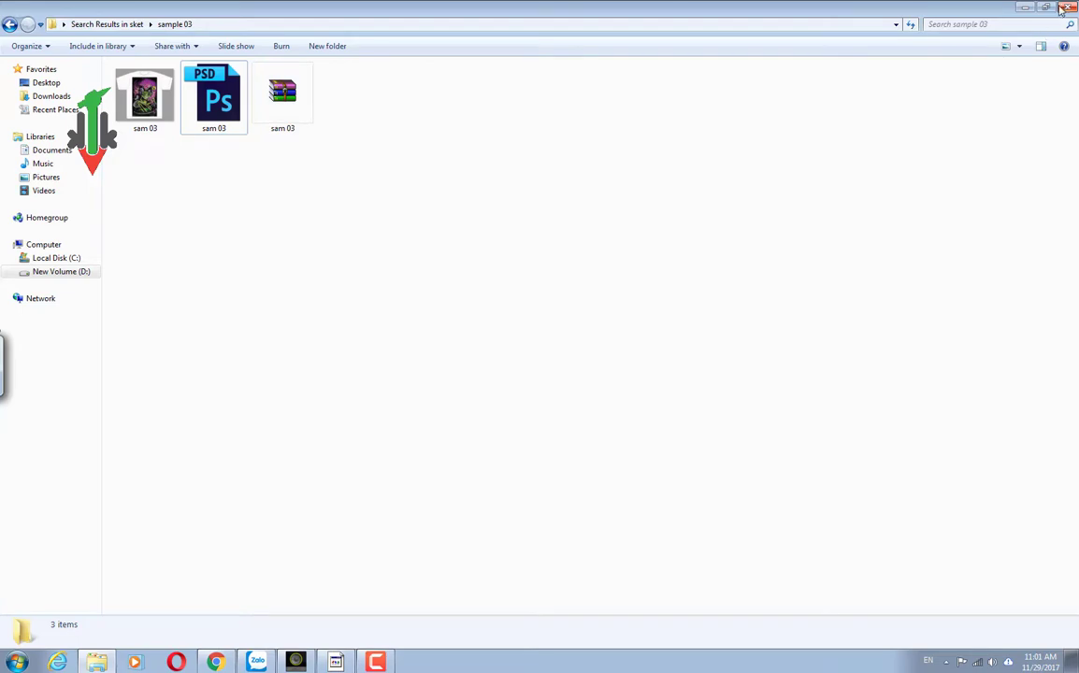
Step: Hide white Layer 104, re-show the artwork layers, then hide Layer 73 and Layer 85 copy 5
{"action": "left_click", "coordinate": [1065, 8]}
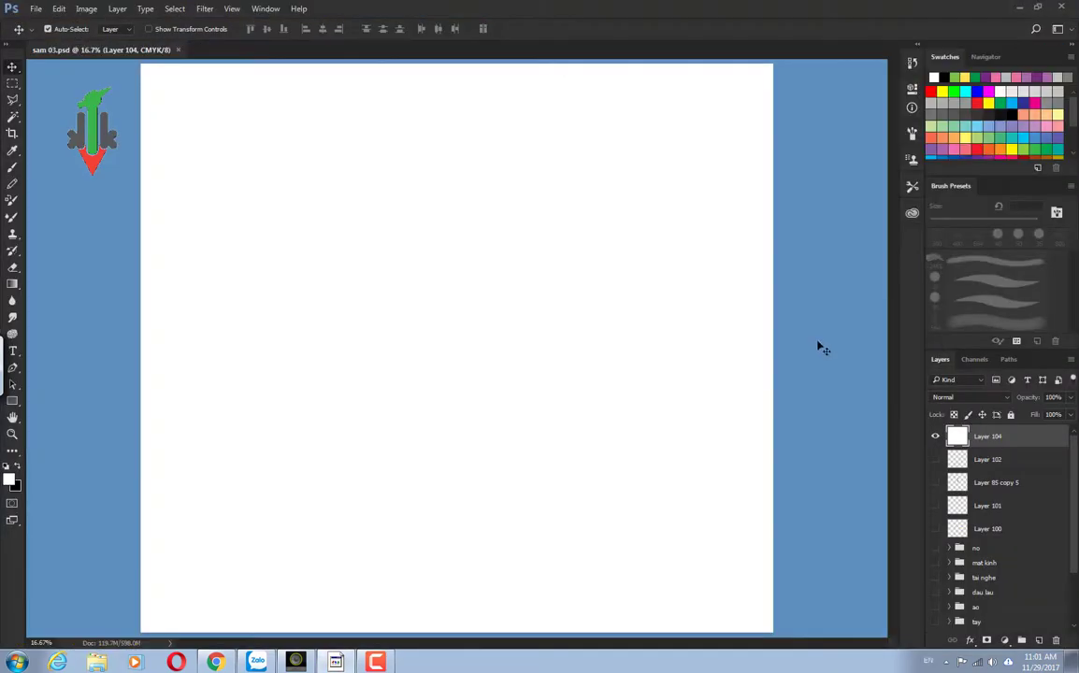
{"action": "left_click", "coordinate": [934, 437]}
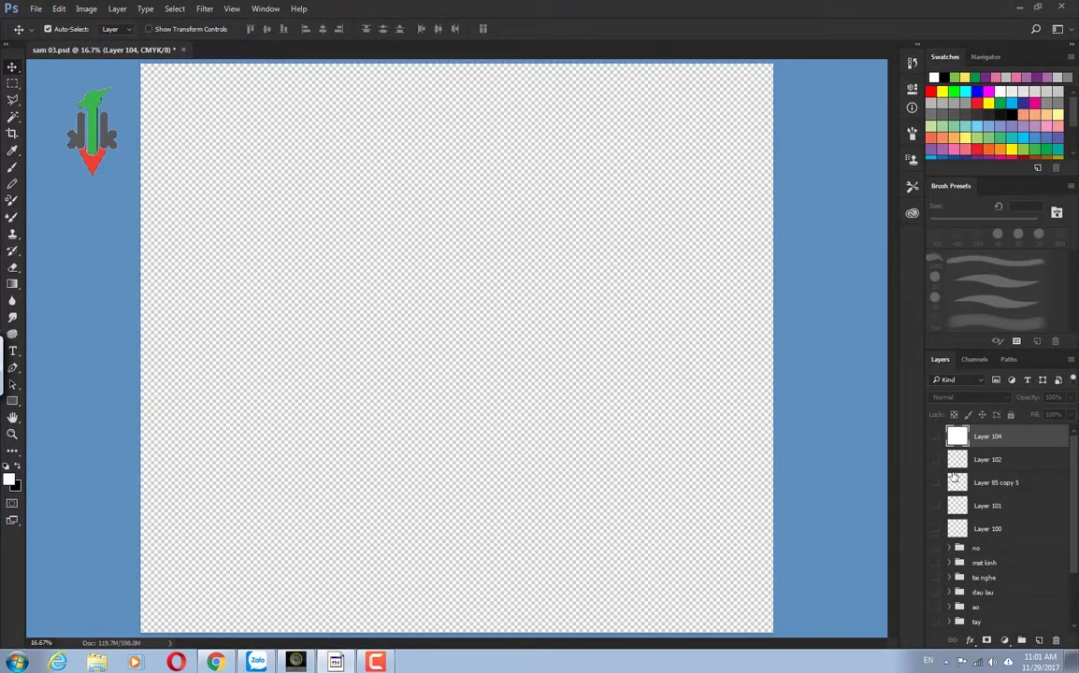
{"action": "left_click_drag", "start_coordinate": [935, 459], "coordinate": [935, 620]}
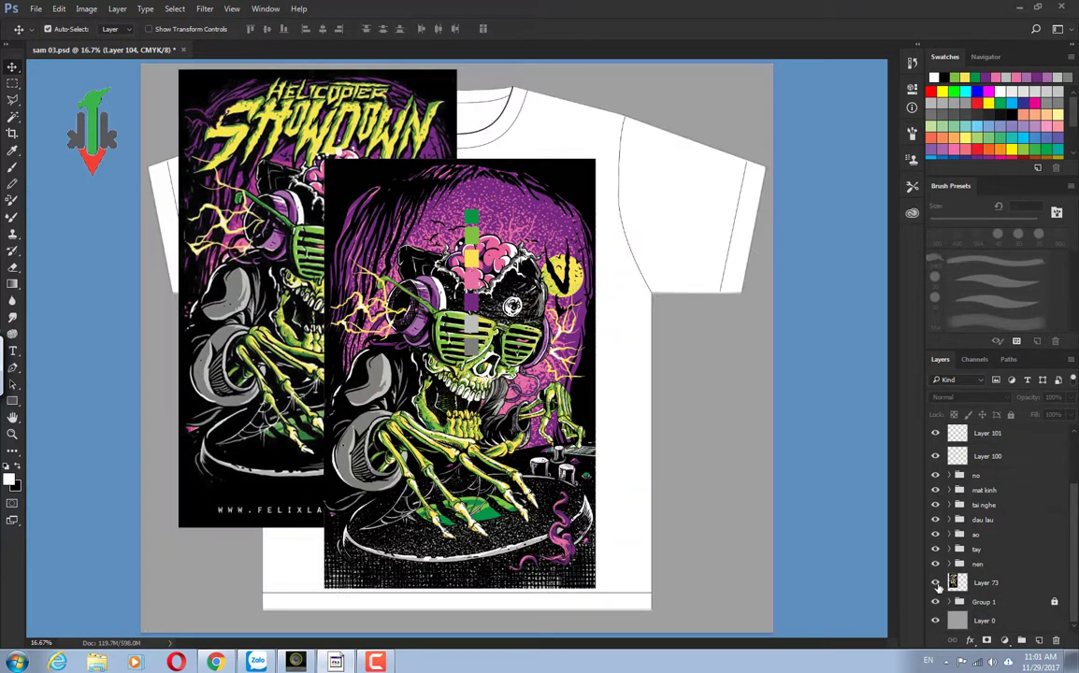
{"action": "left_click", "coordinate": [934, 583]}
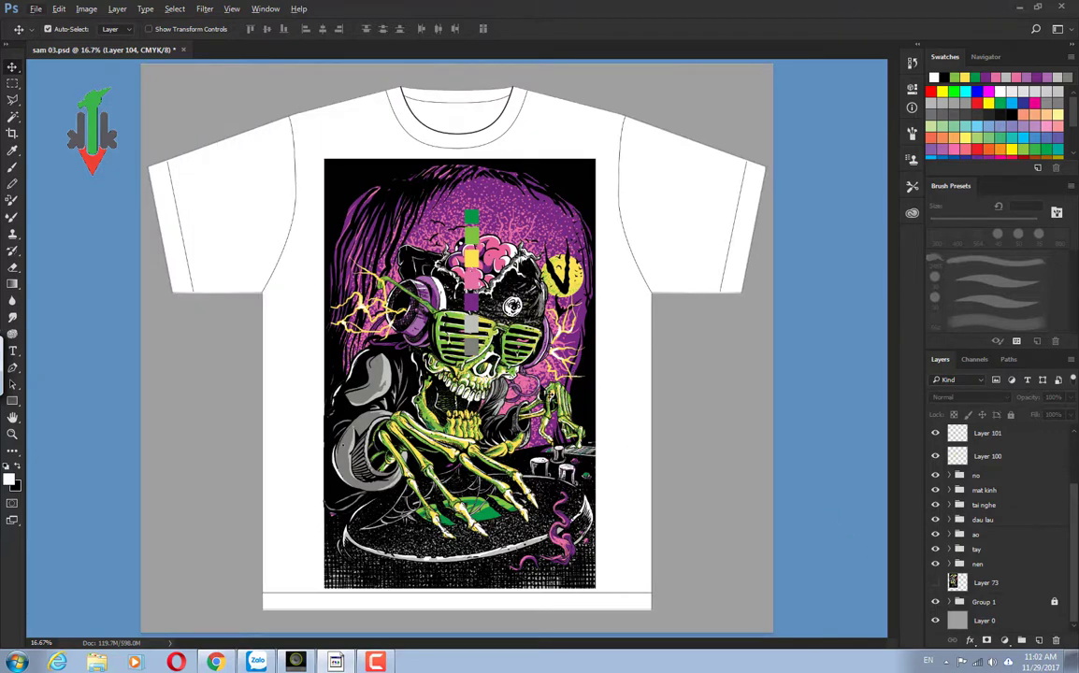
{"action": "scroll", "coordinate": [489, 393], "scroll_direction": "up", "scroll_amount": 3}
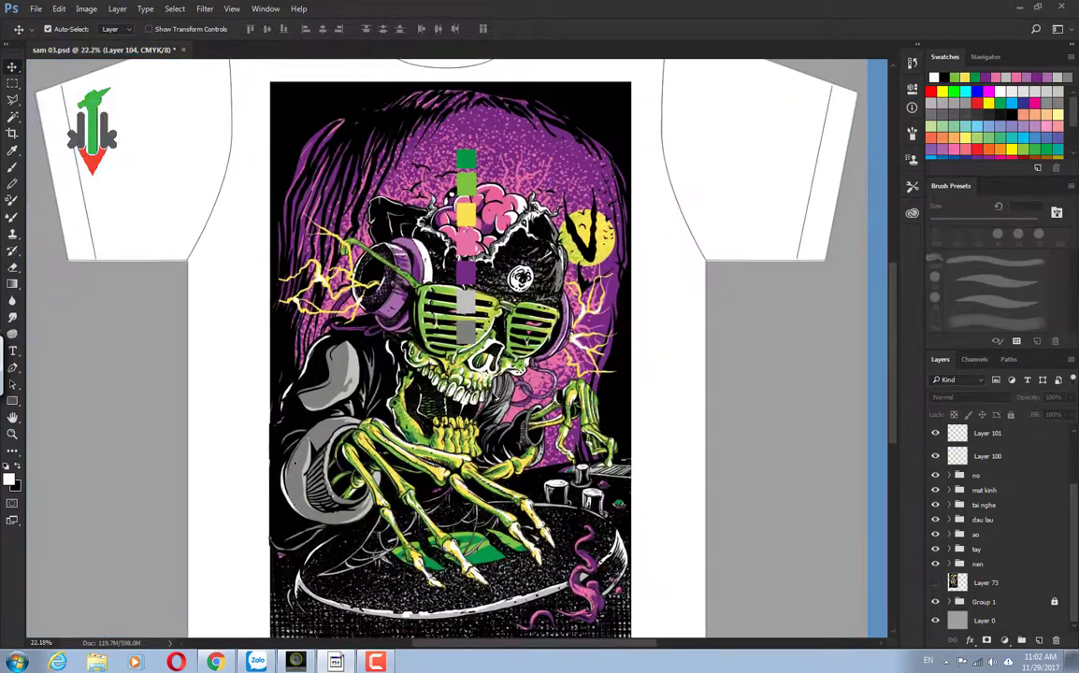
{"action": "scroll", "coordinate": [486, 379], "scroll_direction": "up", "scroll_amount": 2}
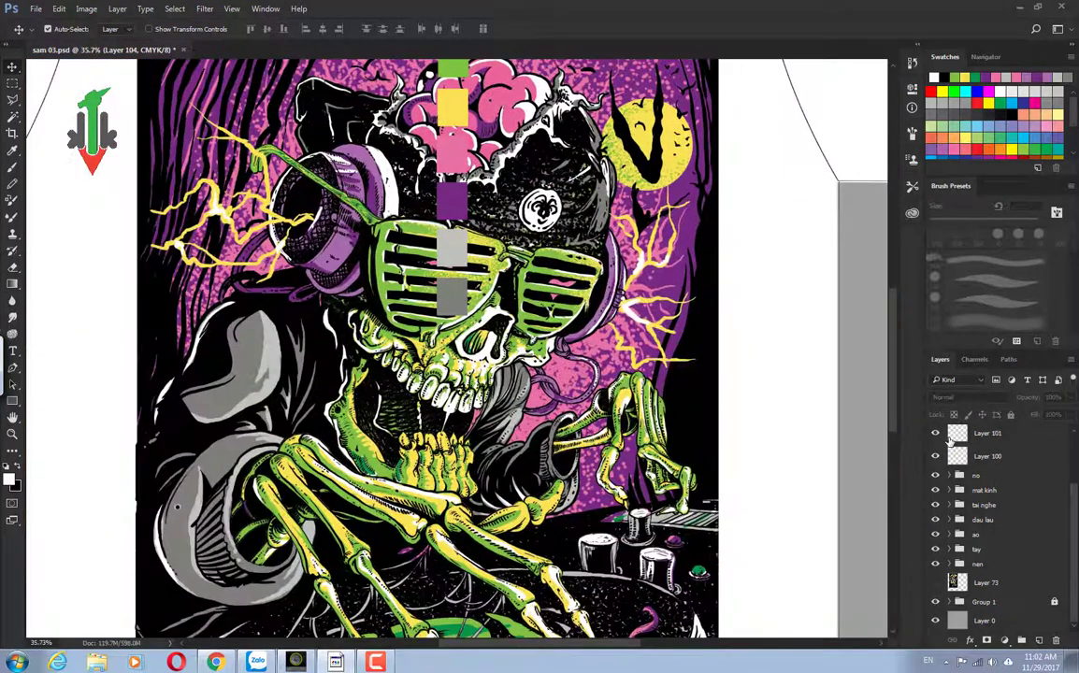
{"action": "scroll", "coordinate": [1012, 454], "scroll_direction": "up", "scroll_amount": 2}
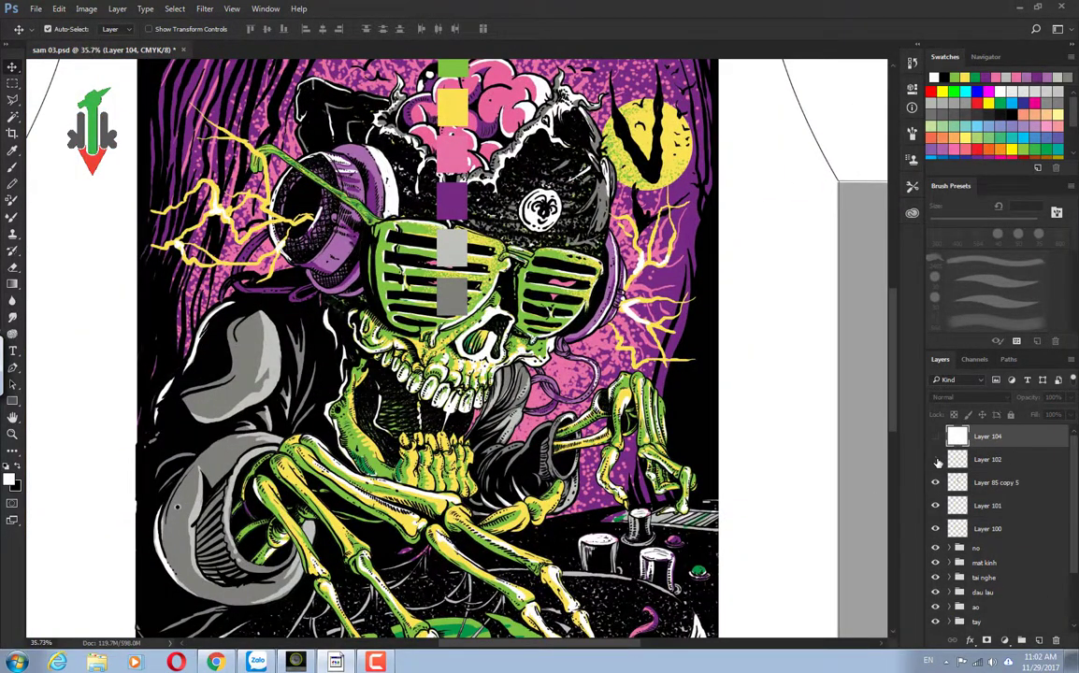
{"action": "left_click", "coordinate": [935, 482]}
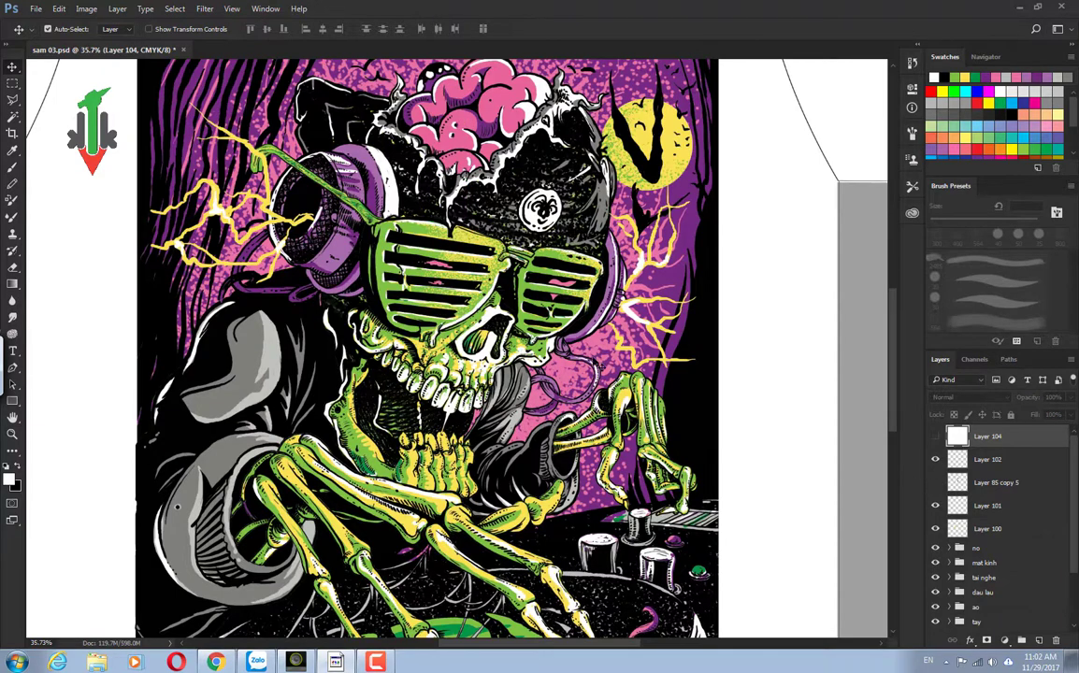
{"action": "scroll", "coordinate": [589, 355], "scroll_direction": "down", "scroll_amount": 2}
{"action": "scroll", "coordinate": [594, 343], "scroll_direction": "down", "scroll_amount": 1}
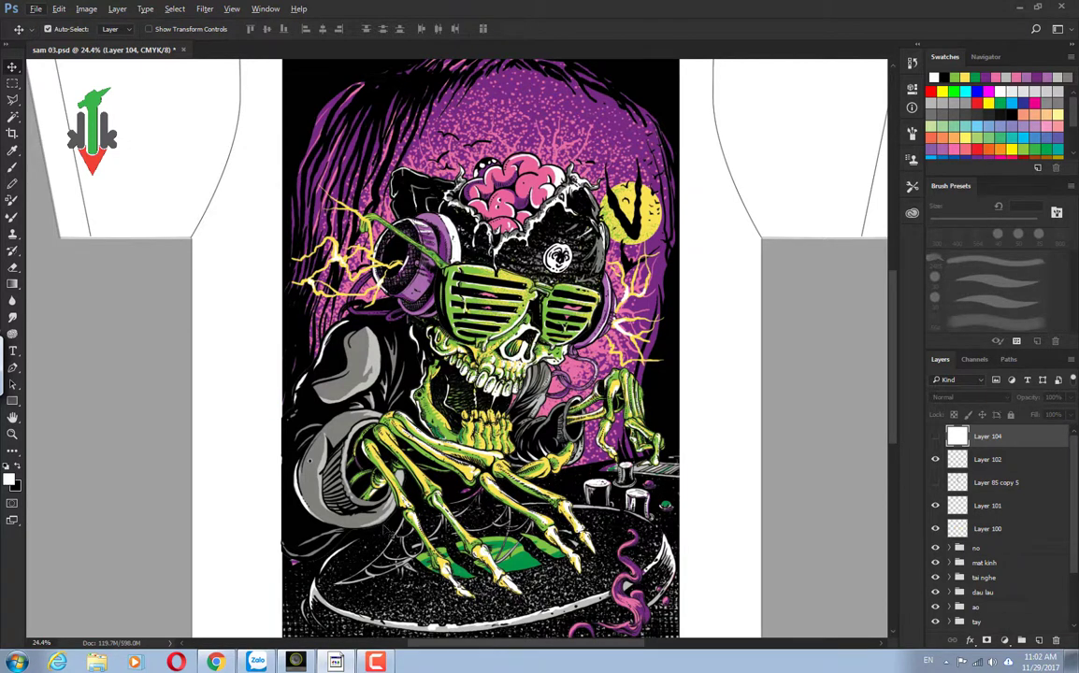
Step: Load vekhongkho.com in a new Chrome tab, scroll to its video lessons, then return to Photoshop
{"action": "left_click", "coordinate": [214, 662]}
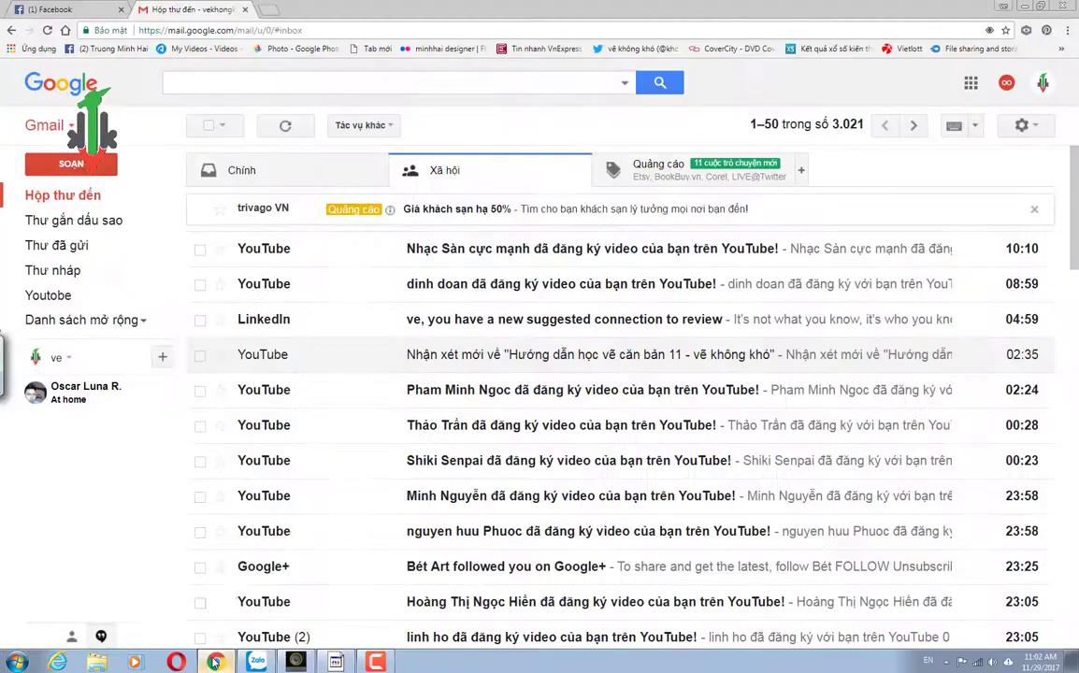
{"action": "left_click", "coordinate": [275, 10]}
{"action": "type", "text": "vekhongkho.com"}
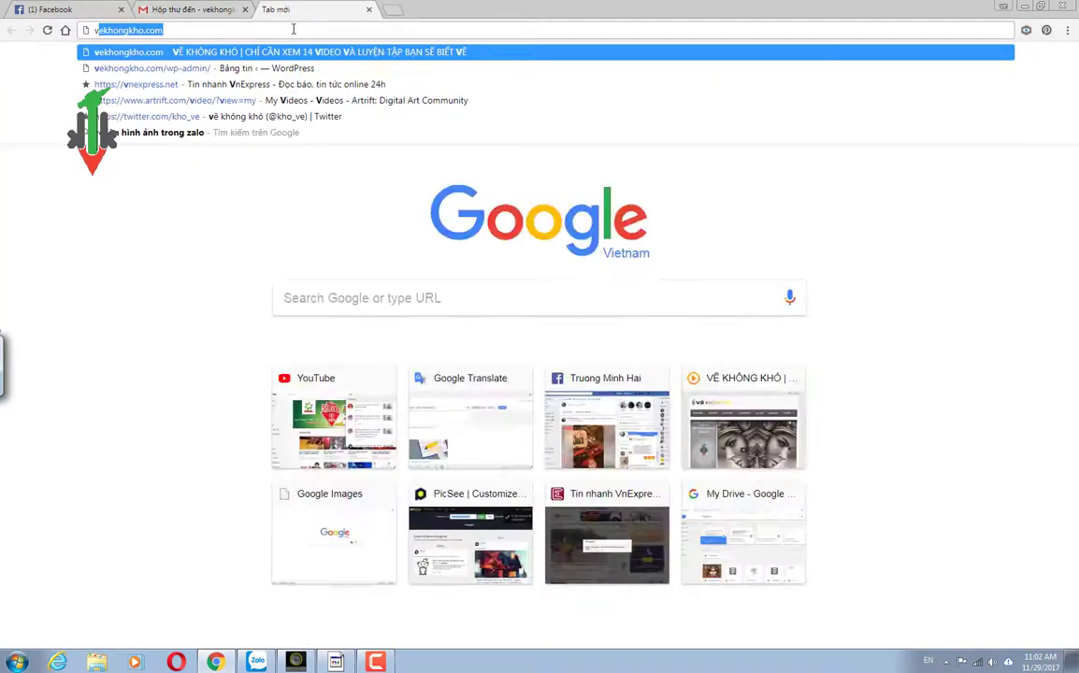
{"action": "key", "text": "Return"}
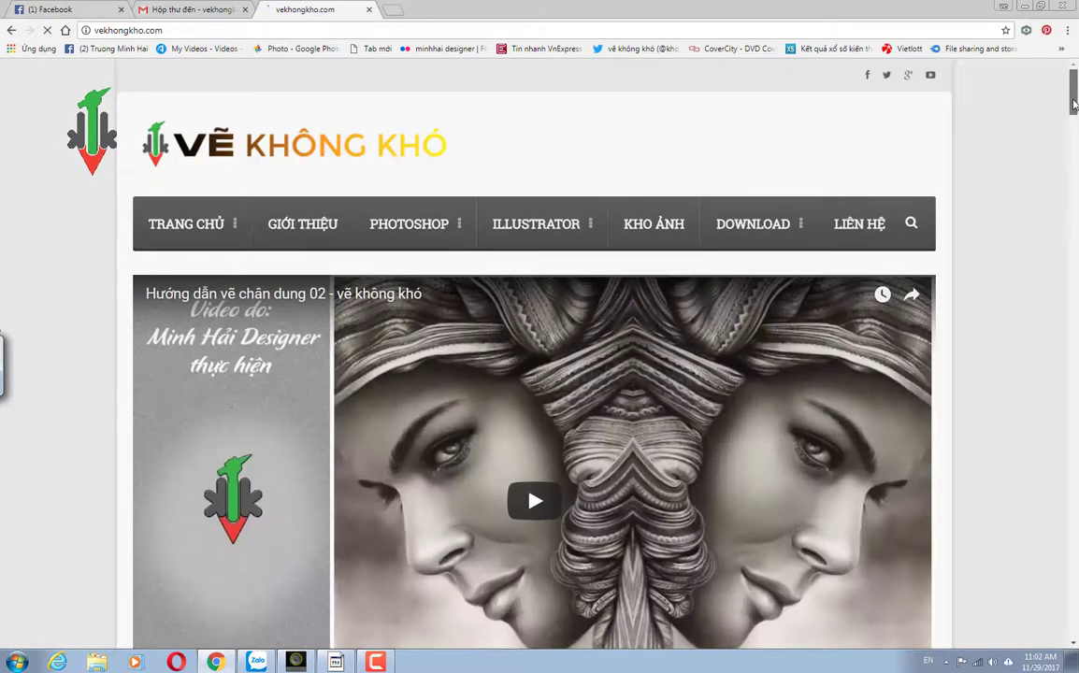
{"action": "left_click_drag", "start_coordinate": [1073, 103], "coordinate": [1073, 279]}
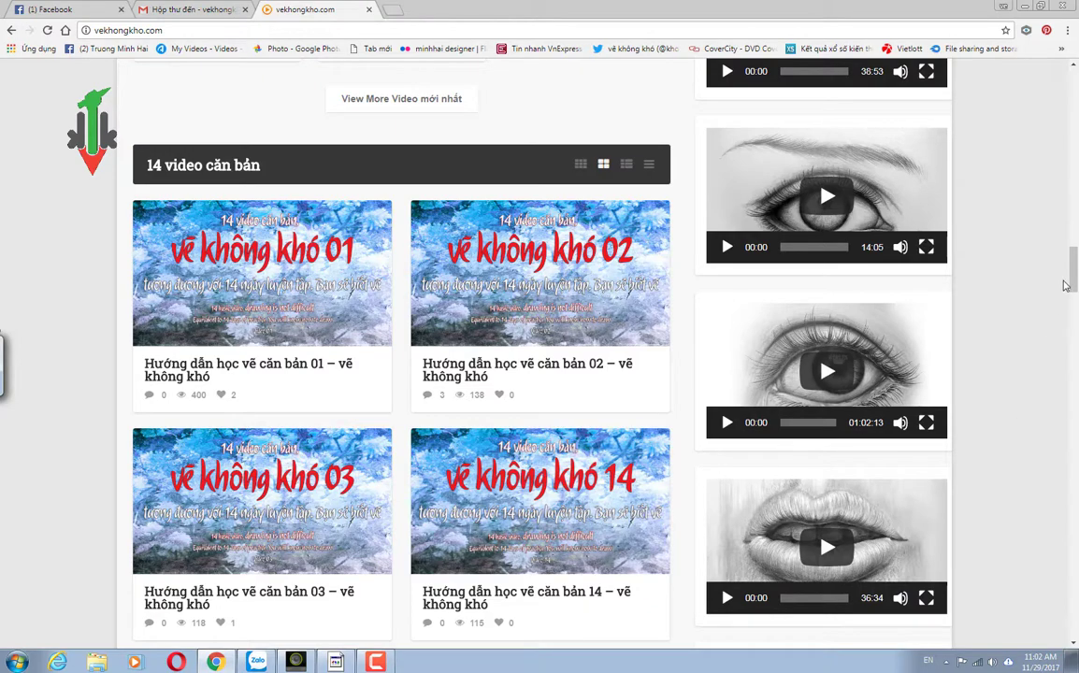
{"action": "scroll", "coordinate": [1073, 280], "scroll_direction": "down", "scroll_amount": 2}
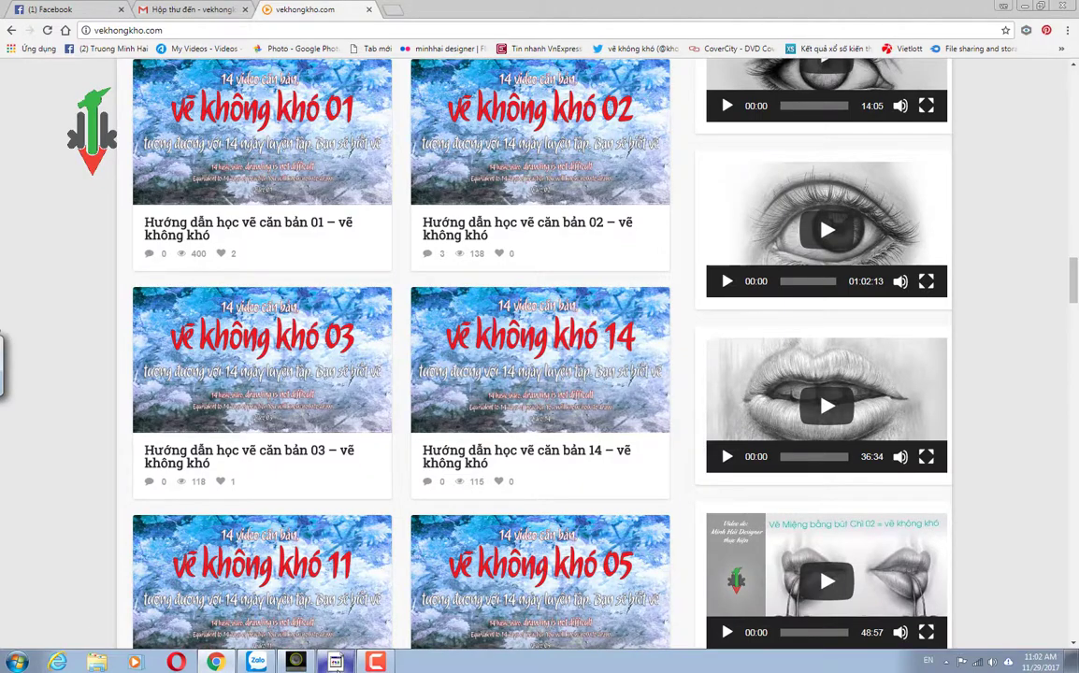
{"action": "mouse_move", "coordinate": [296, 662]}
{"action": "left_click", "coordinate": [301, 596]}
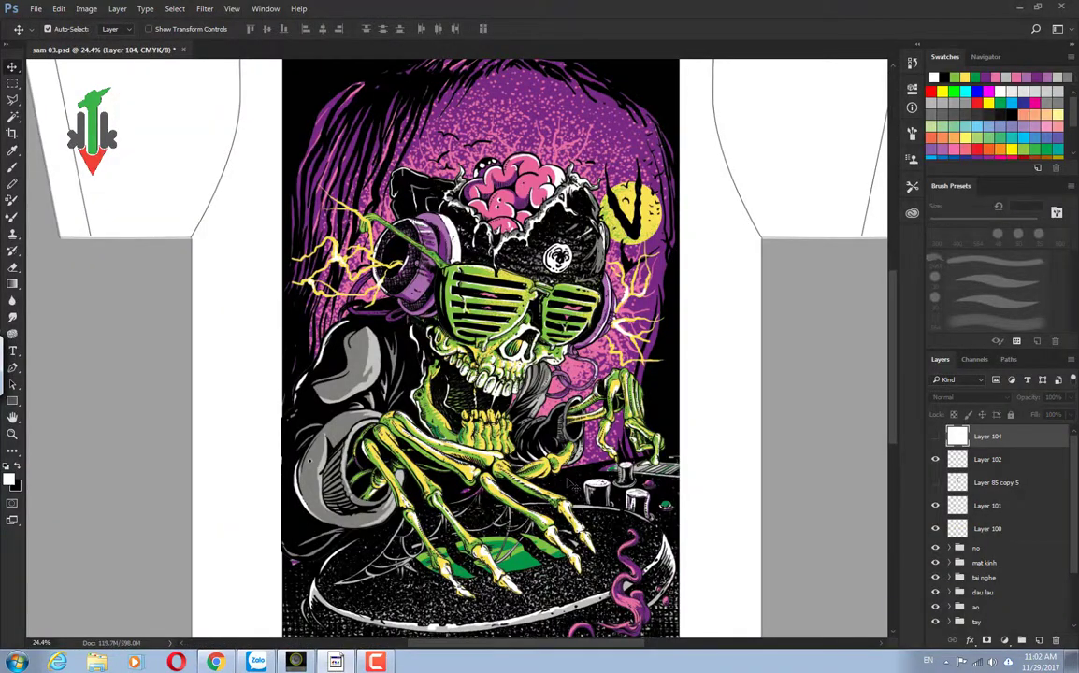
{"action": "scroll", "coordinate": [570, 483], "scroll_direction": "down", "scroll_amount": 2}
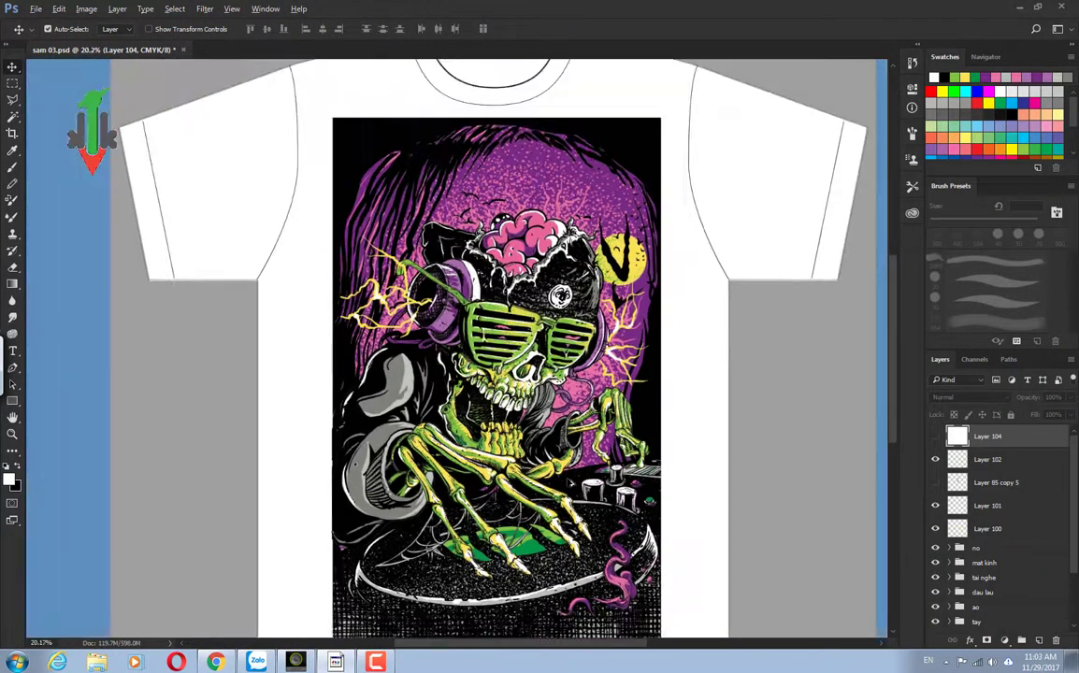
{"action": "scroll", "coordinate": [570, 482], "scroll_direction": "up", "scroll_amount": 2}
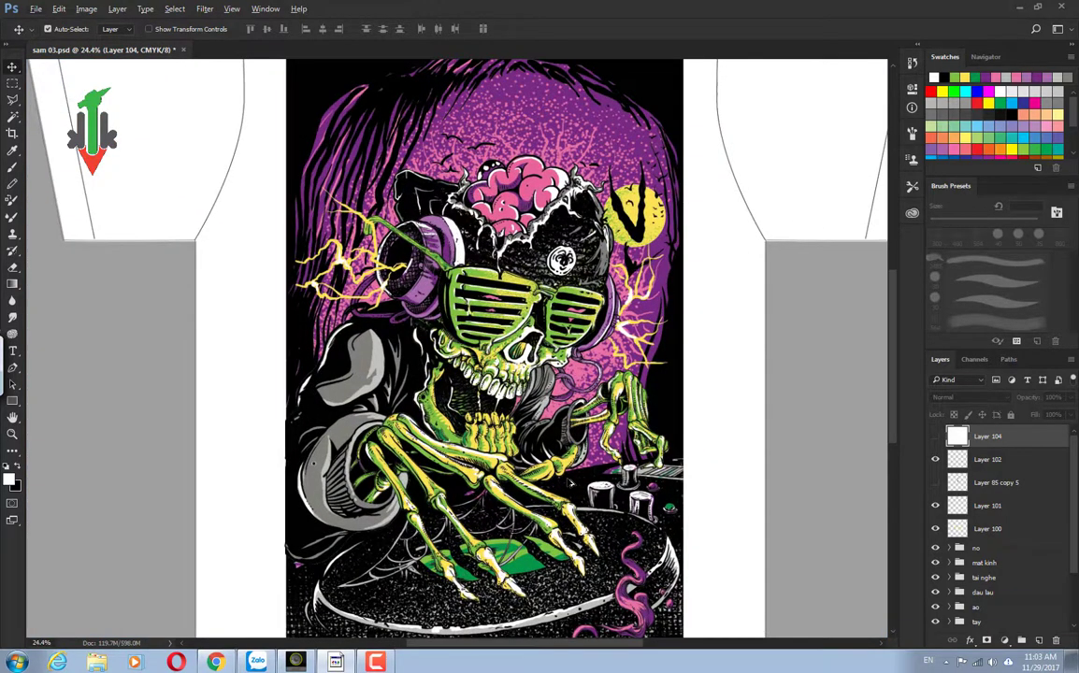
{"action": "scroll", "coordinate": [581, 453], "scroll_direction": "down", "scroll_amount": 1}
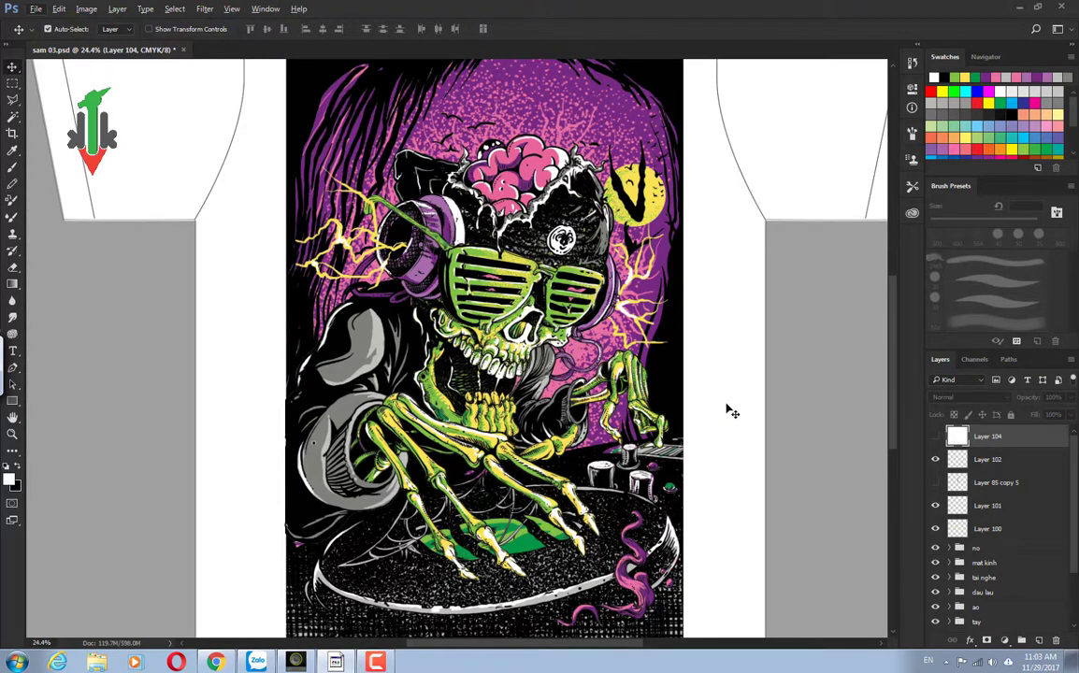
{"action": "scroll", "coordinate": [732, 411], "scroll_direction": "down", "scroll_amount": 1}
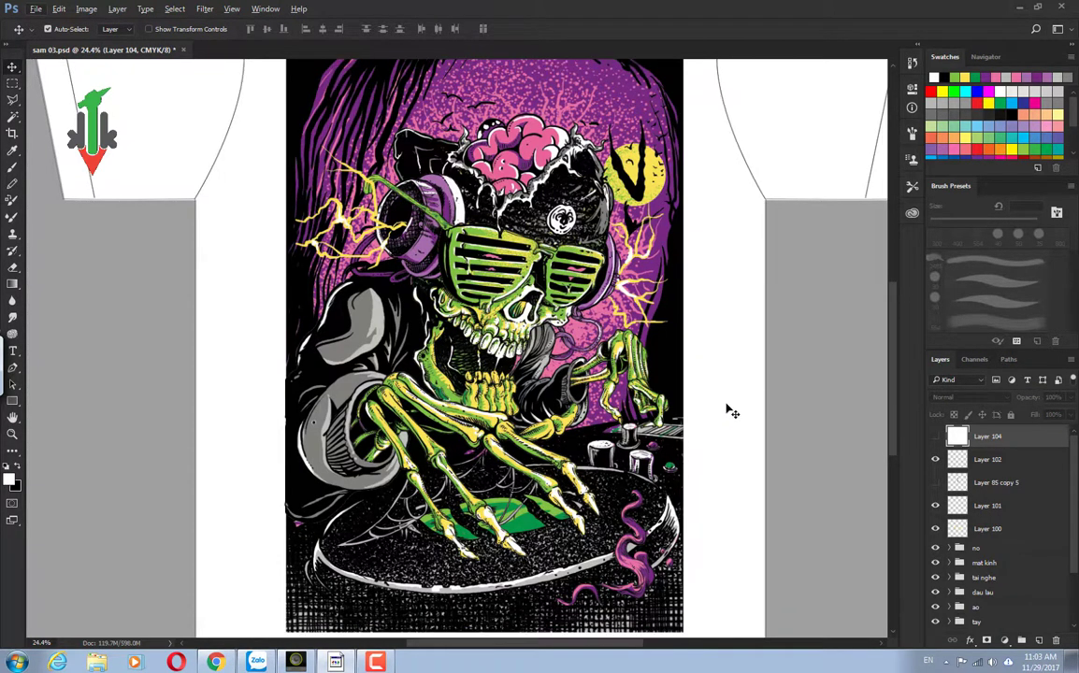
{"action": "scroll", "coordinate": [732, 411], "scroll_direction": "down", "scroll_amount": 1}
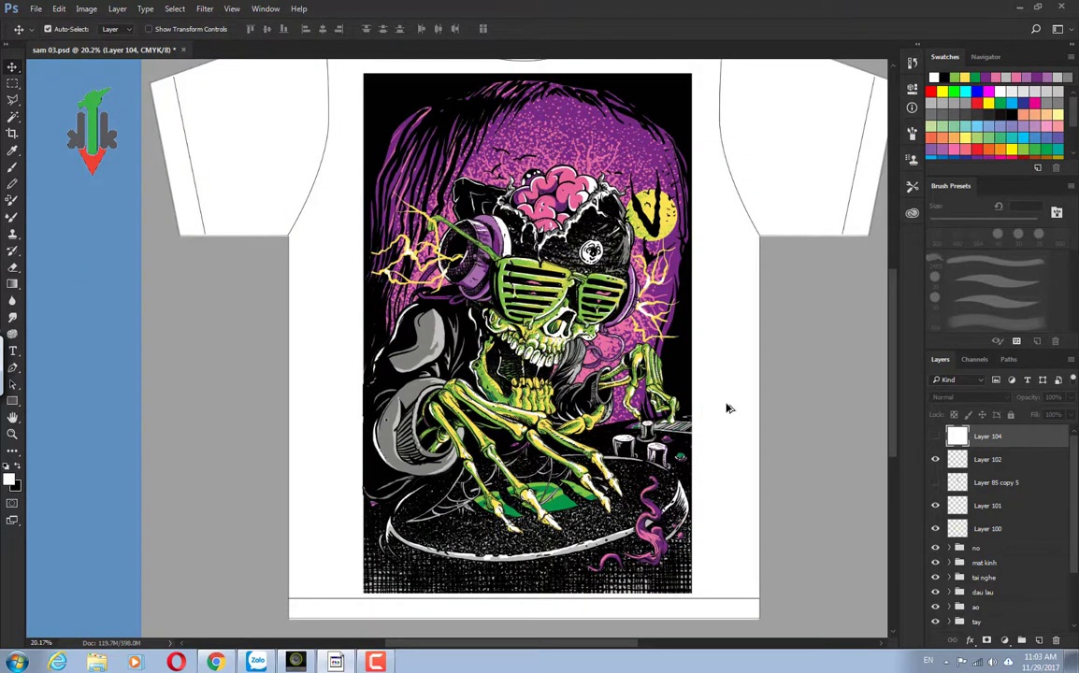